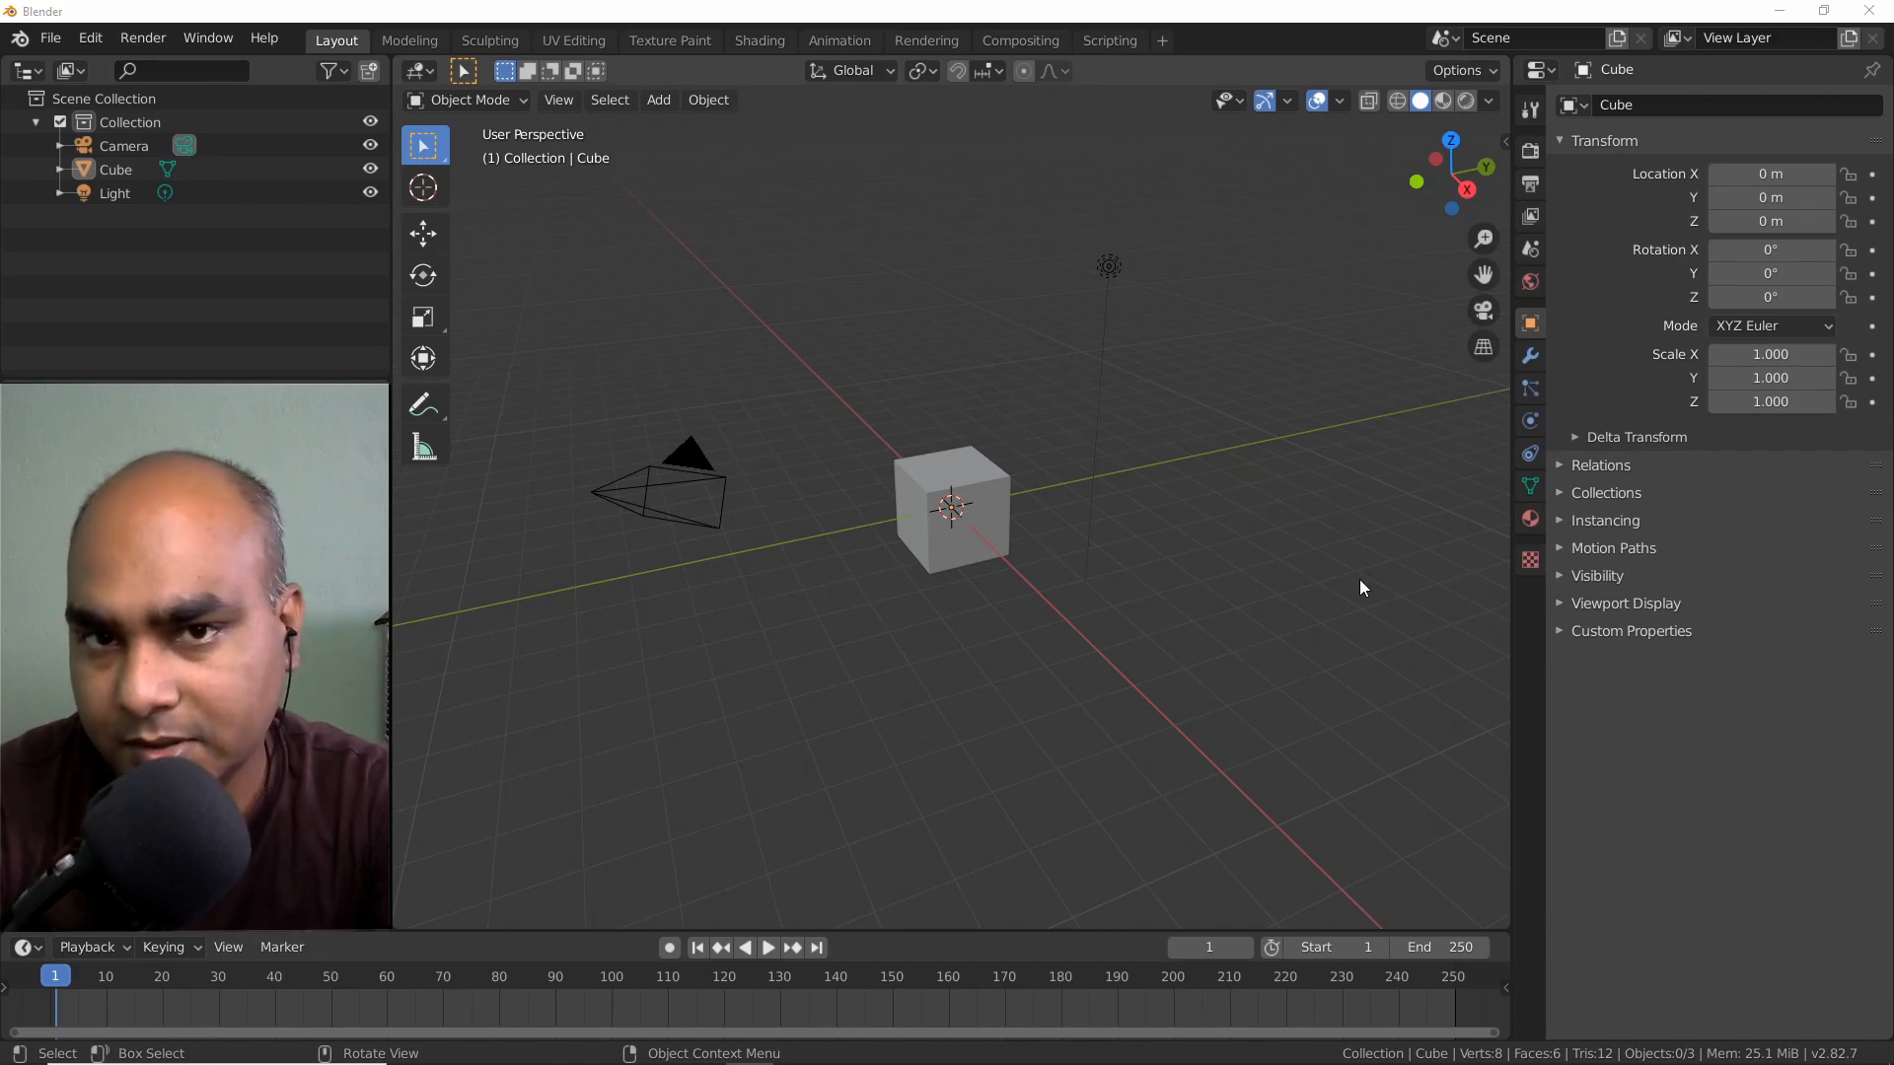
# Split the 3D viewport area horizontally and switch the lower half to the Animation Nodes editor.
pyautogui.rightClick(1512, 543)
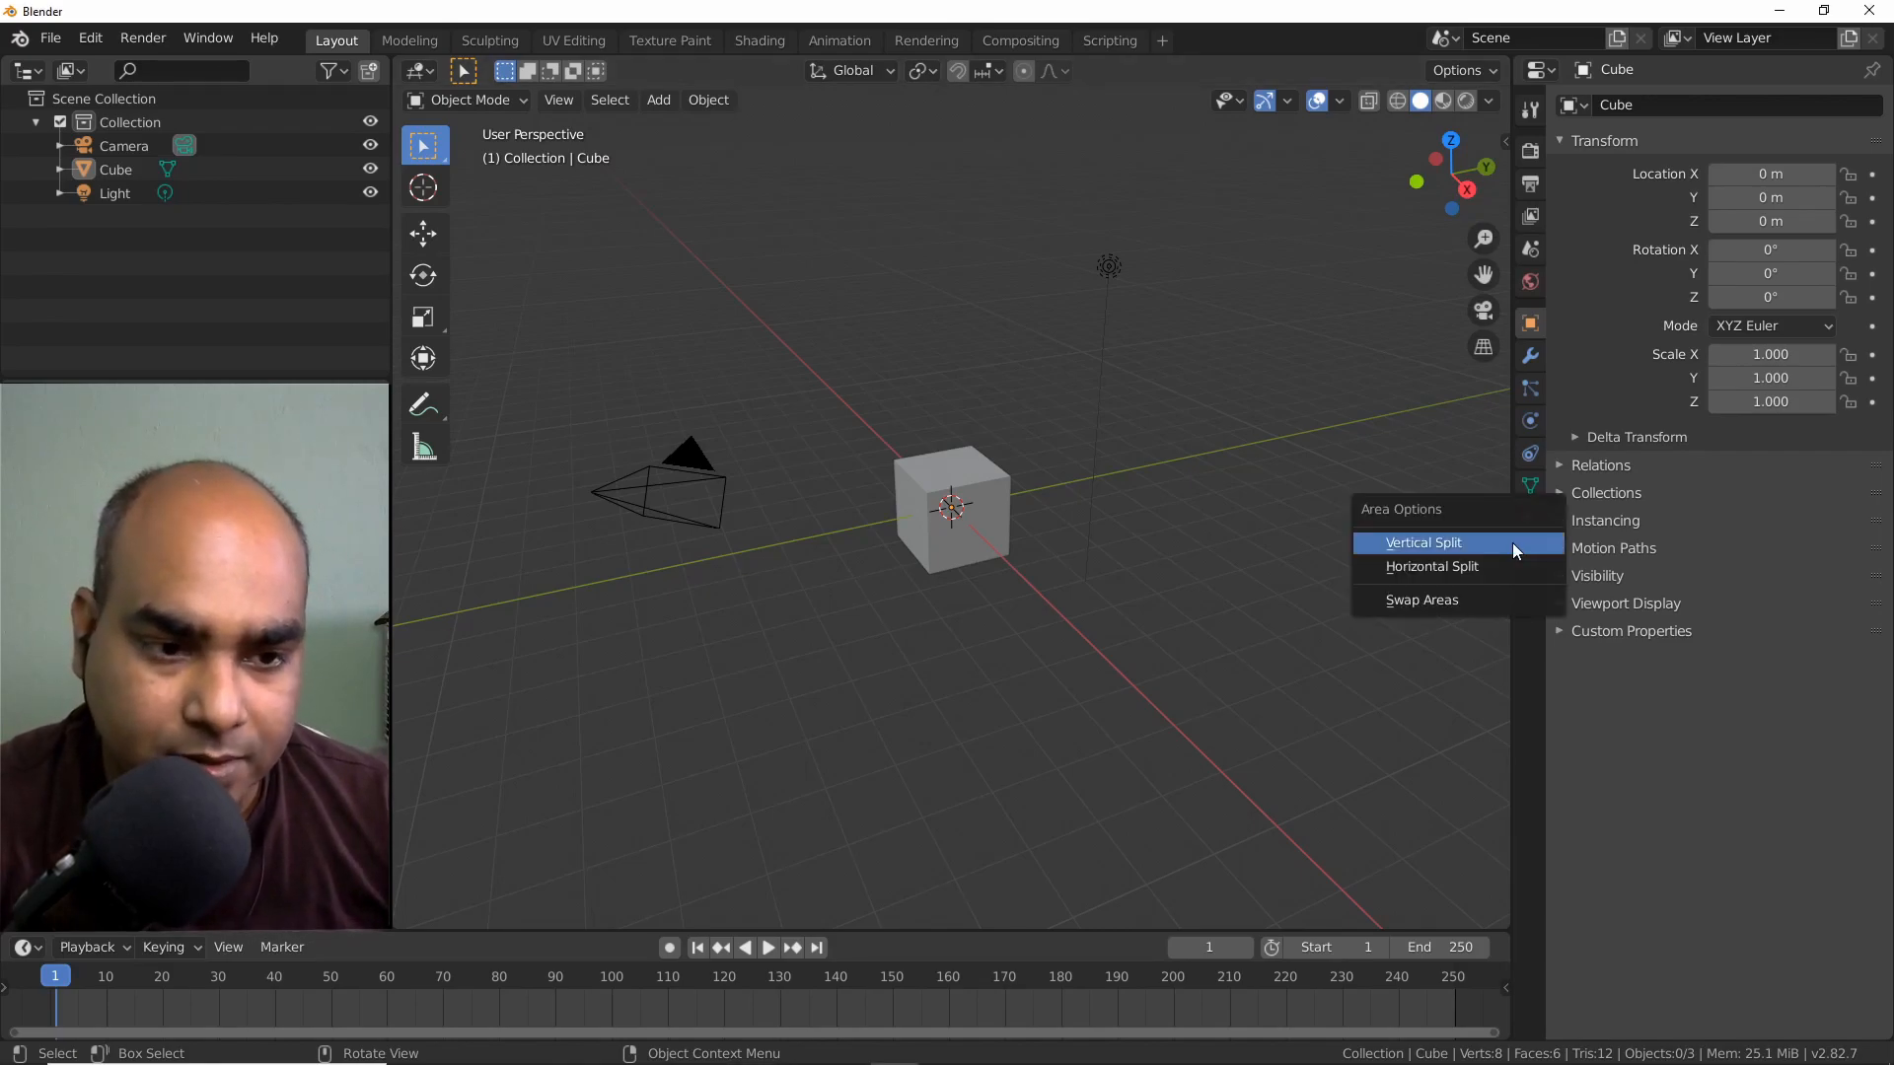
pyautogui.click(1464, 567)
pyautogui.click(1348, 475)
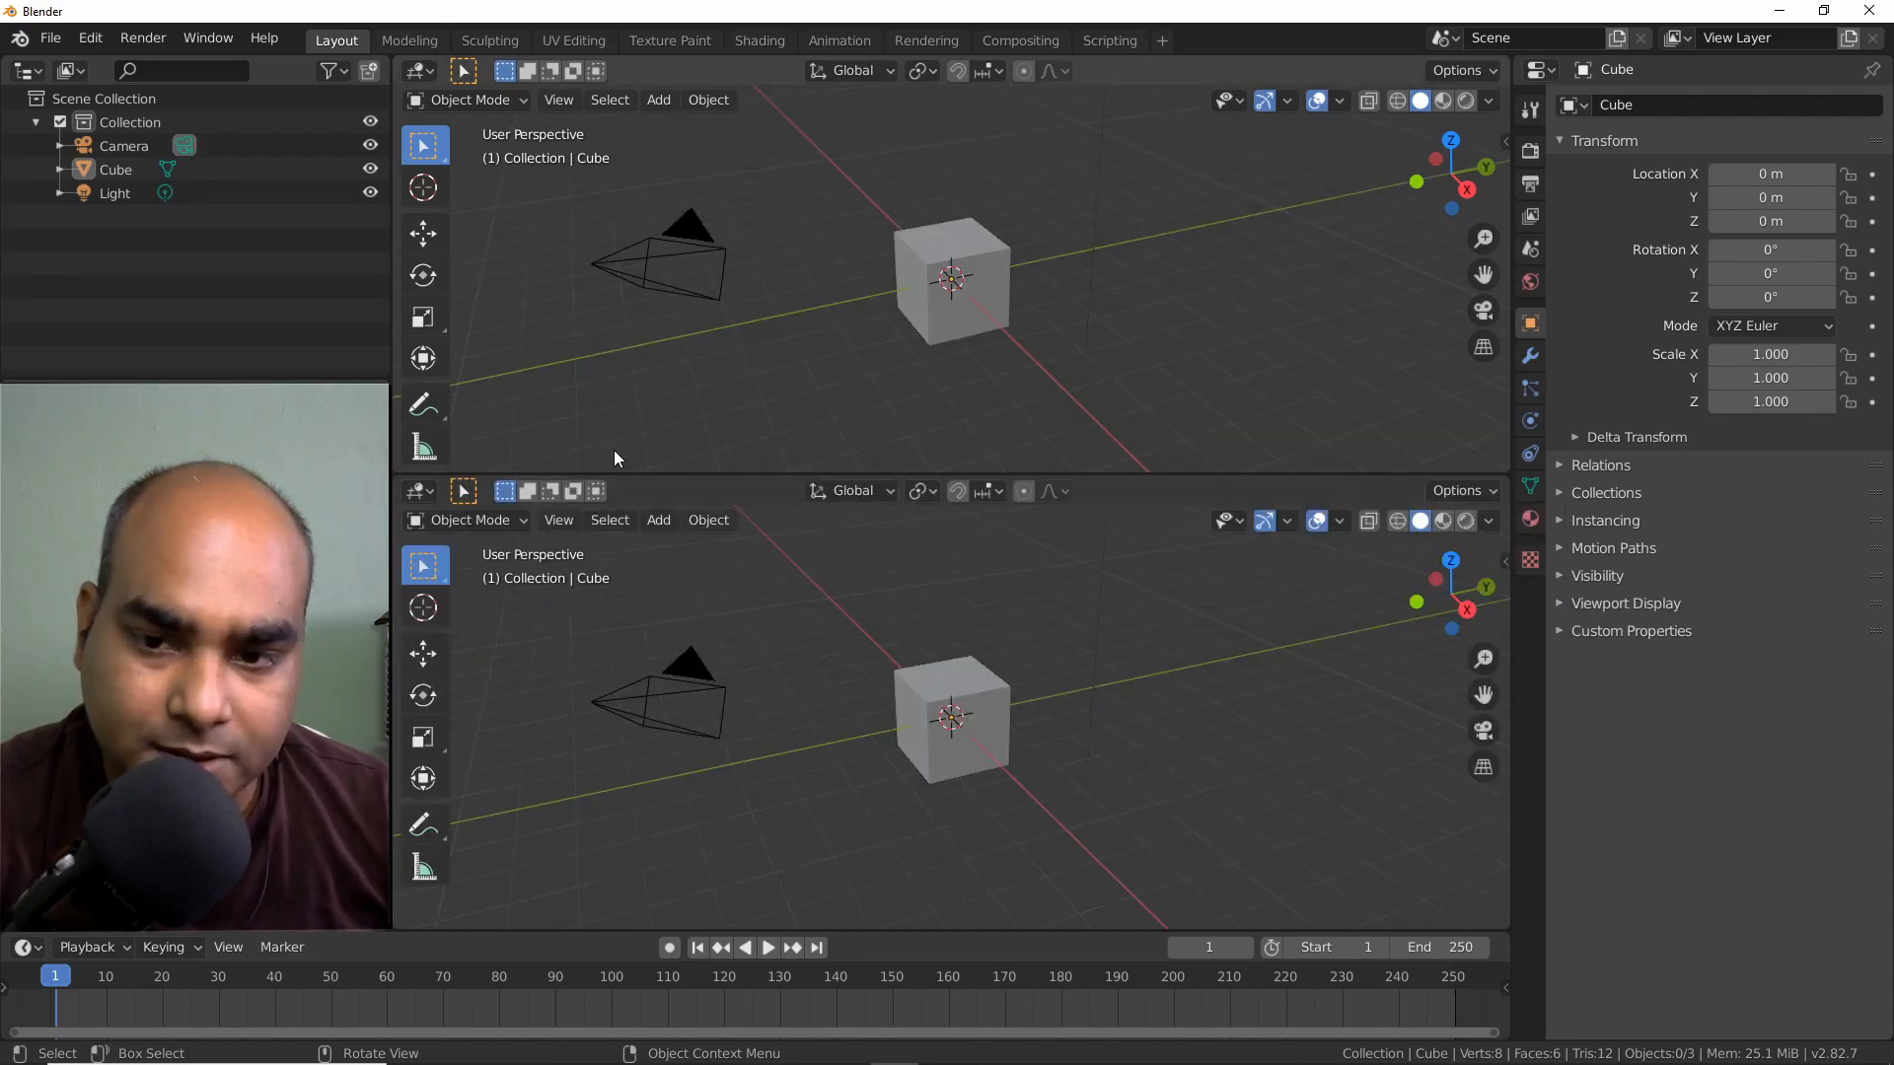
pyautogui.click(418, 492)
pyautogui.click(505, 657)
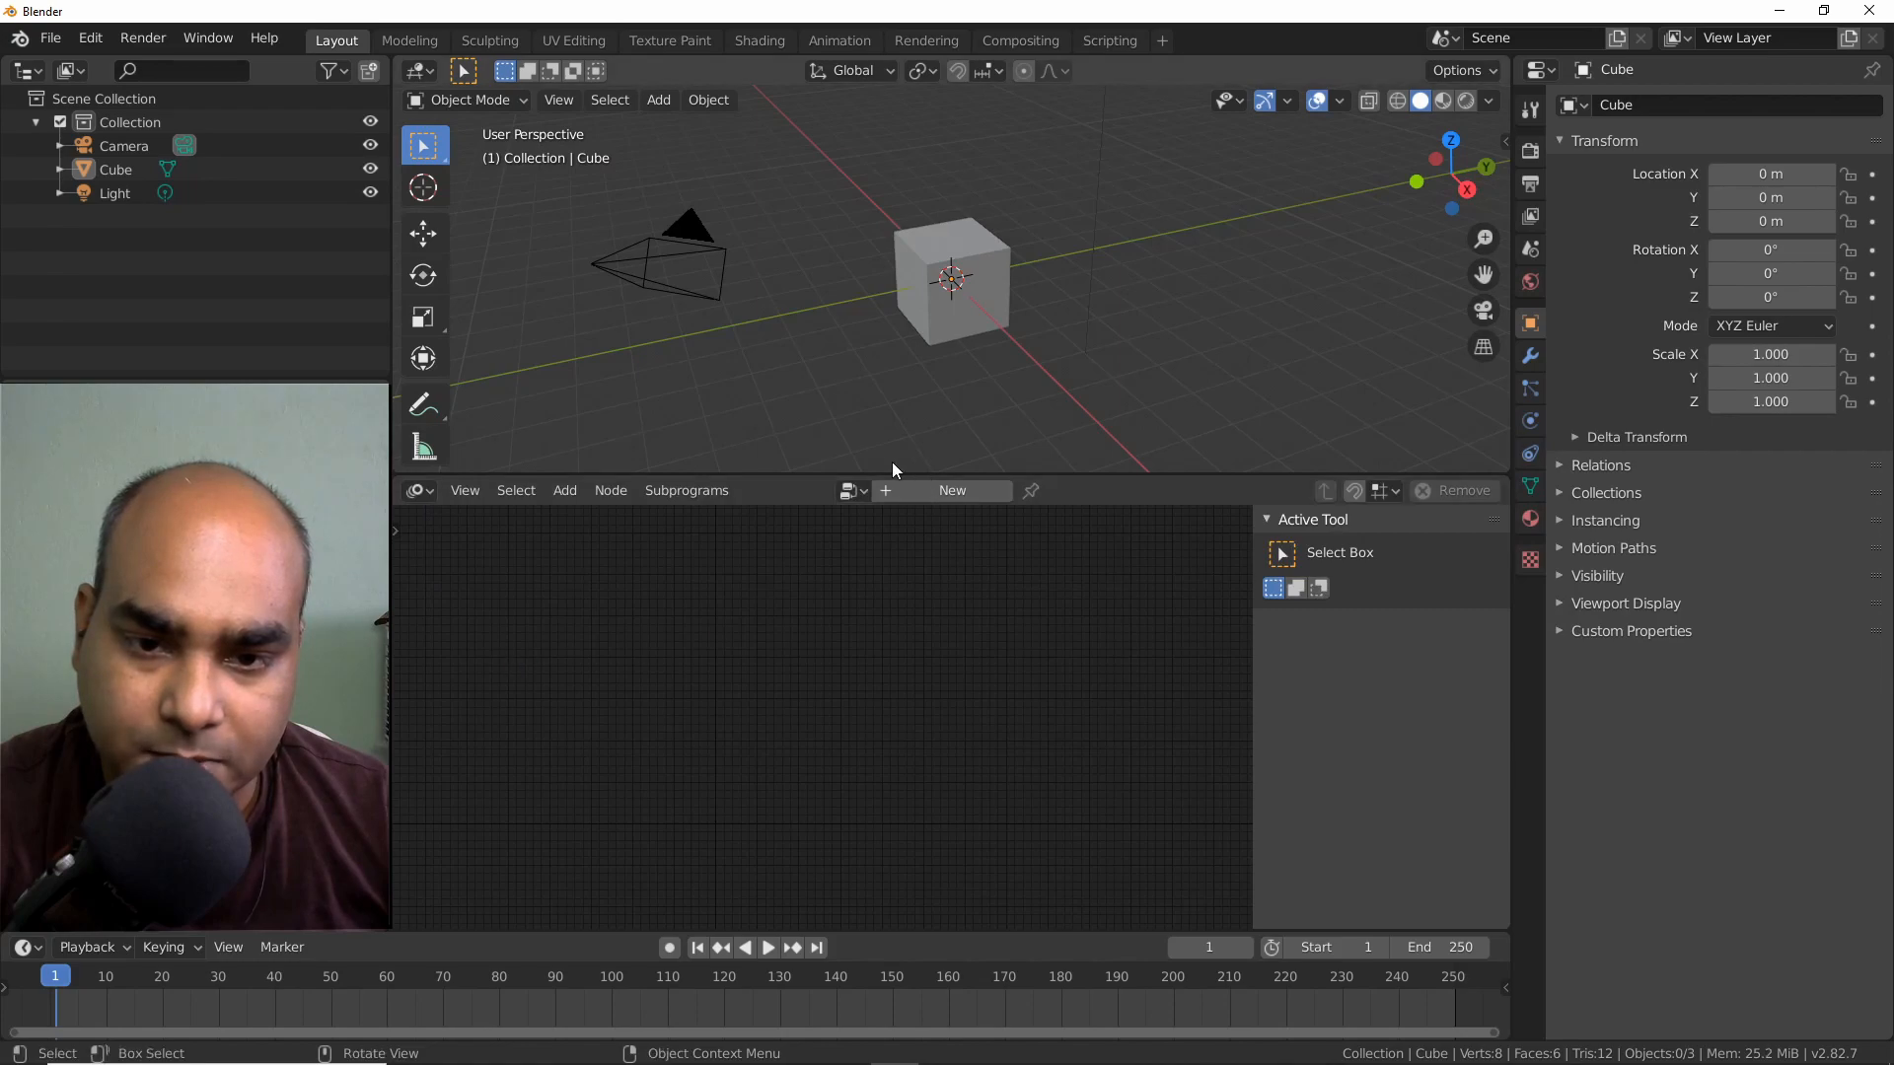
# Create a new node tree, collapse the node editor's sidebar, and adjust the height boundary between the viewport and node editor.
pyautogui.moveTo(845, 477); pyautogui.dragTo(868, 350)
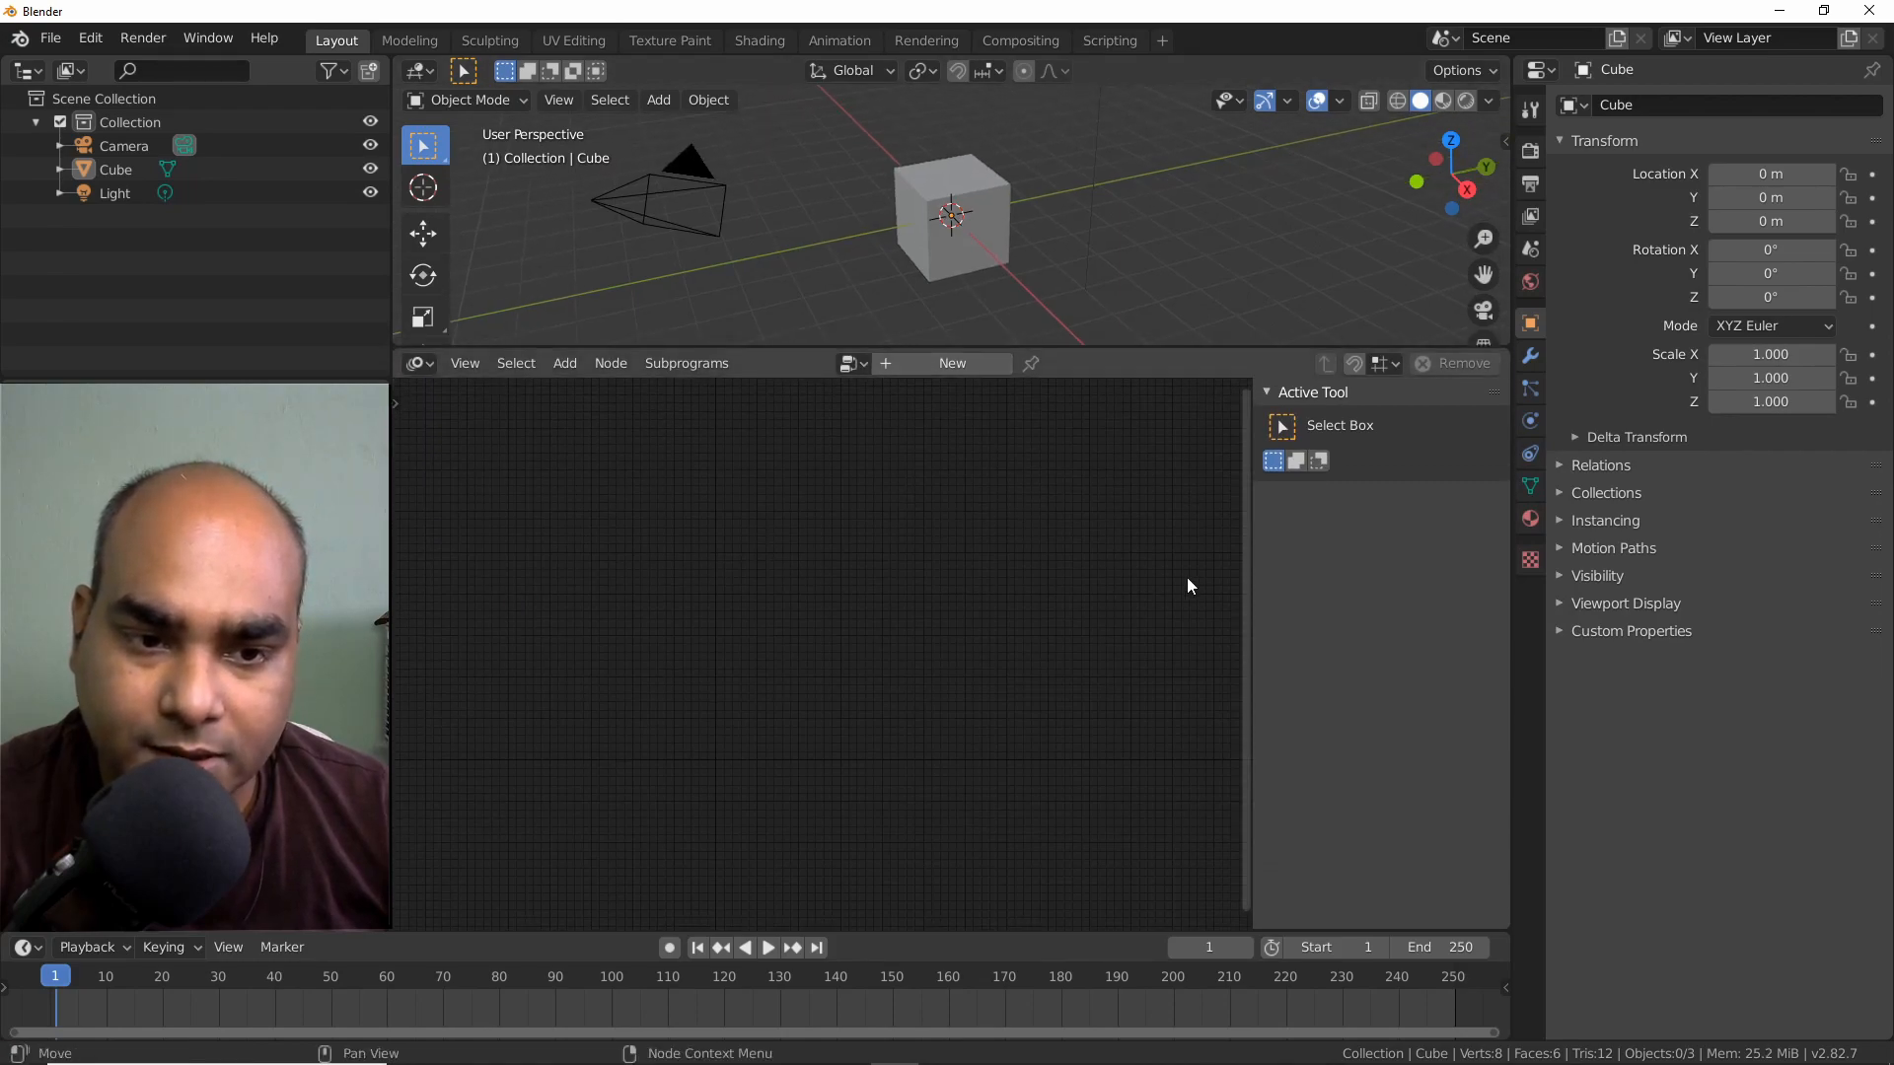
pyautogui.moveTo(1251, 579); pyautogui.dragTo(1535, 538)
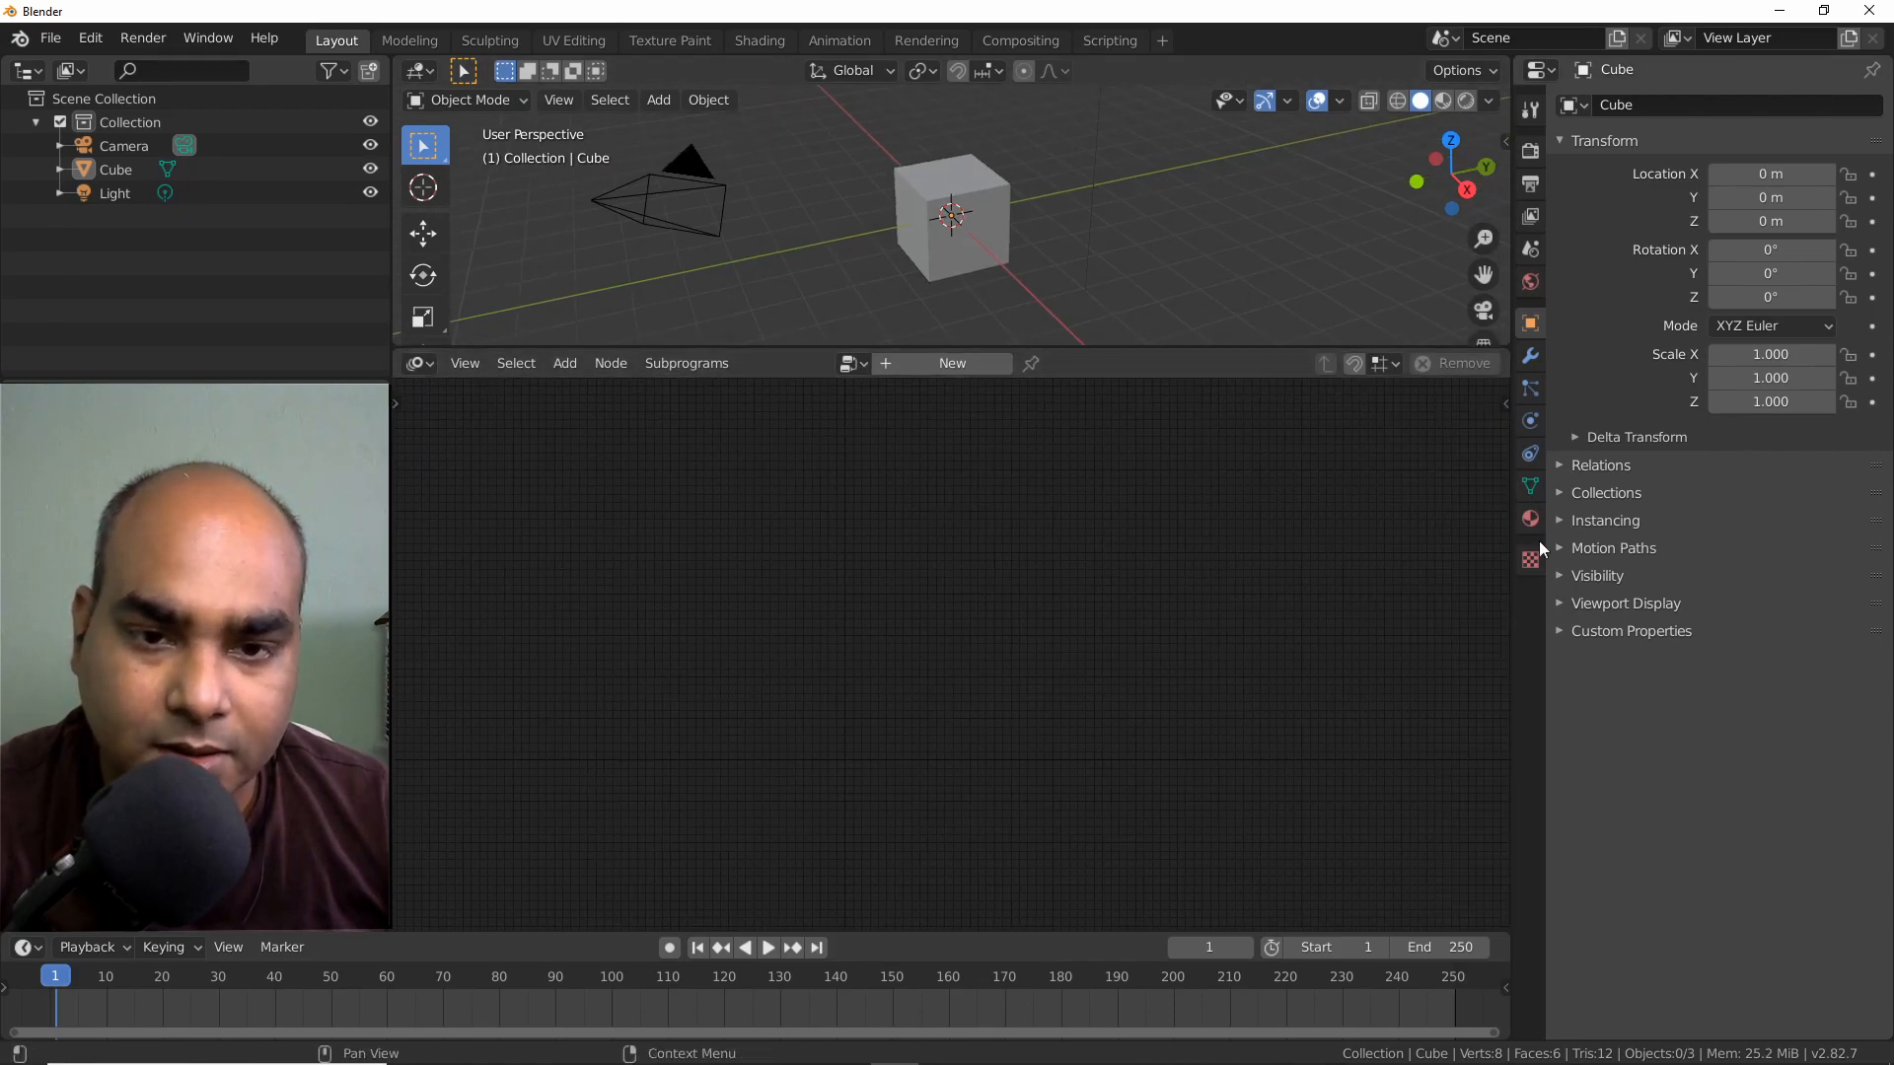
pyautogui.click(952, 365)
pyautogui.moveTo(1126, 346); pyautogui.dragTo(1127, 409)
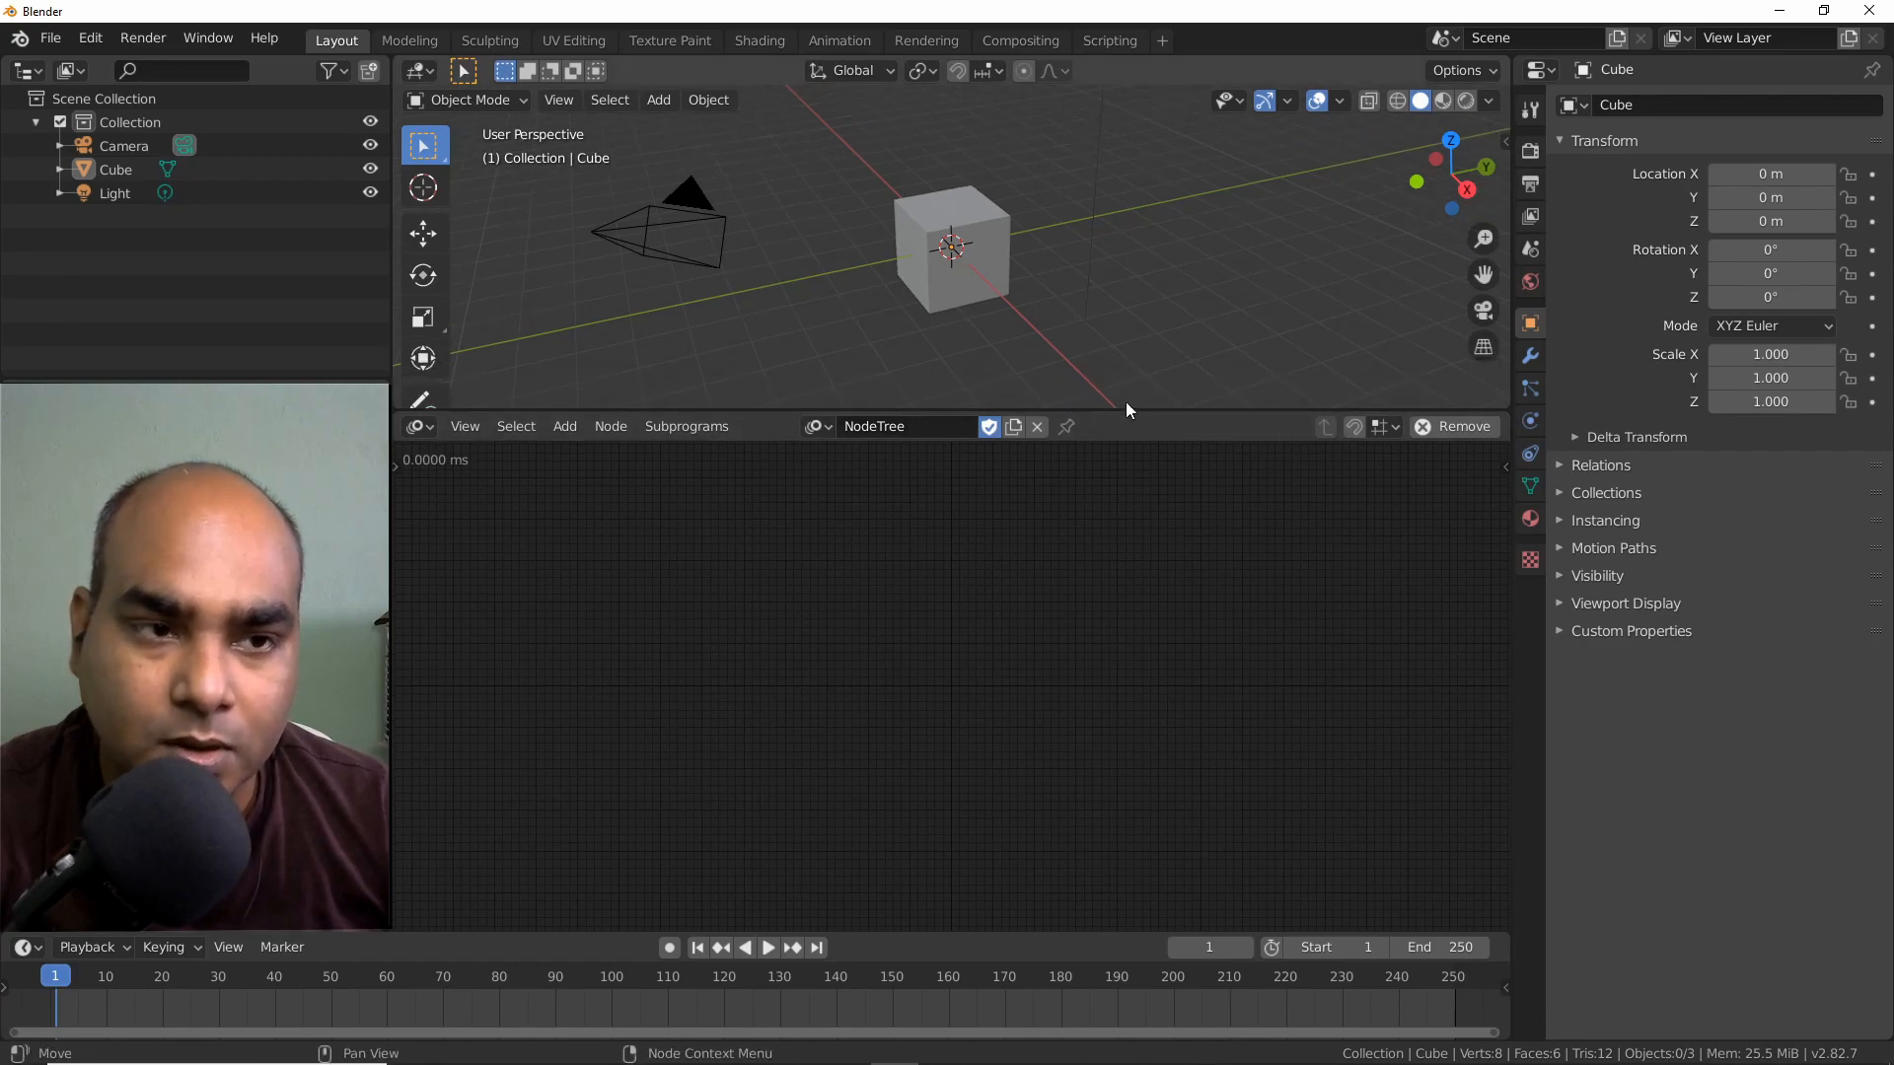
# Enable Screencast Keys in the 3D viewport and collapse its settings.
pyautogui.click(1500, 144)
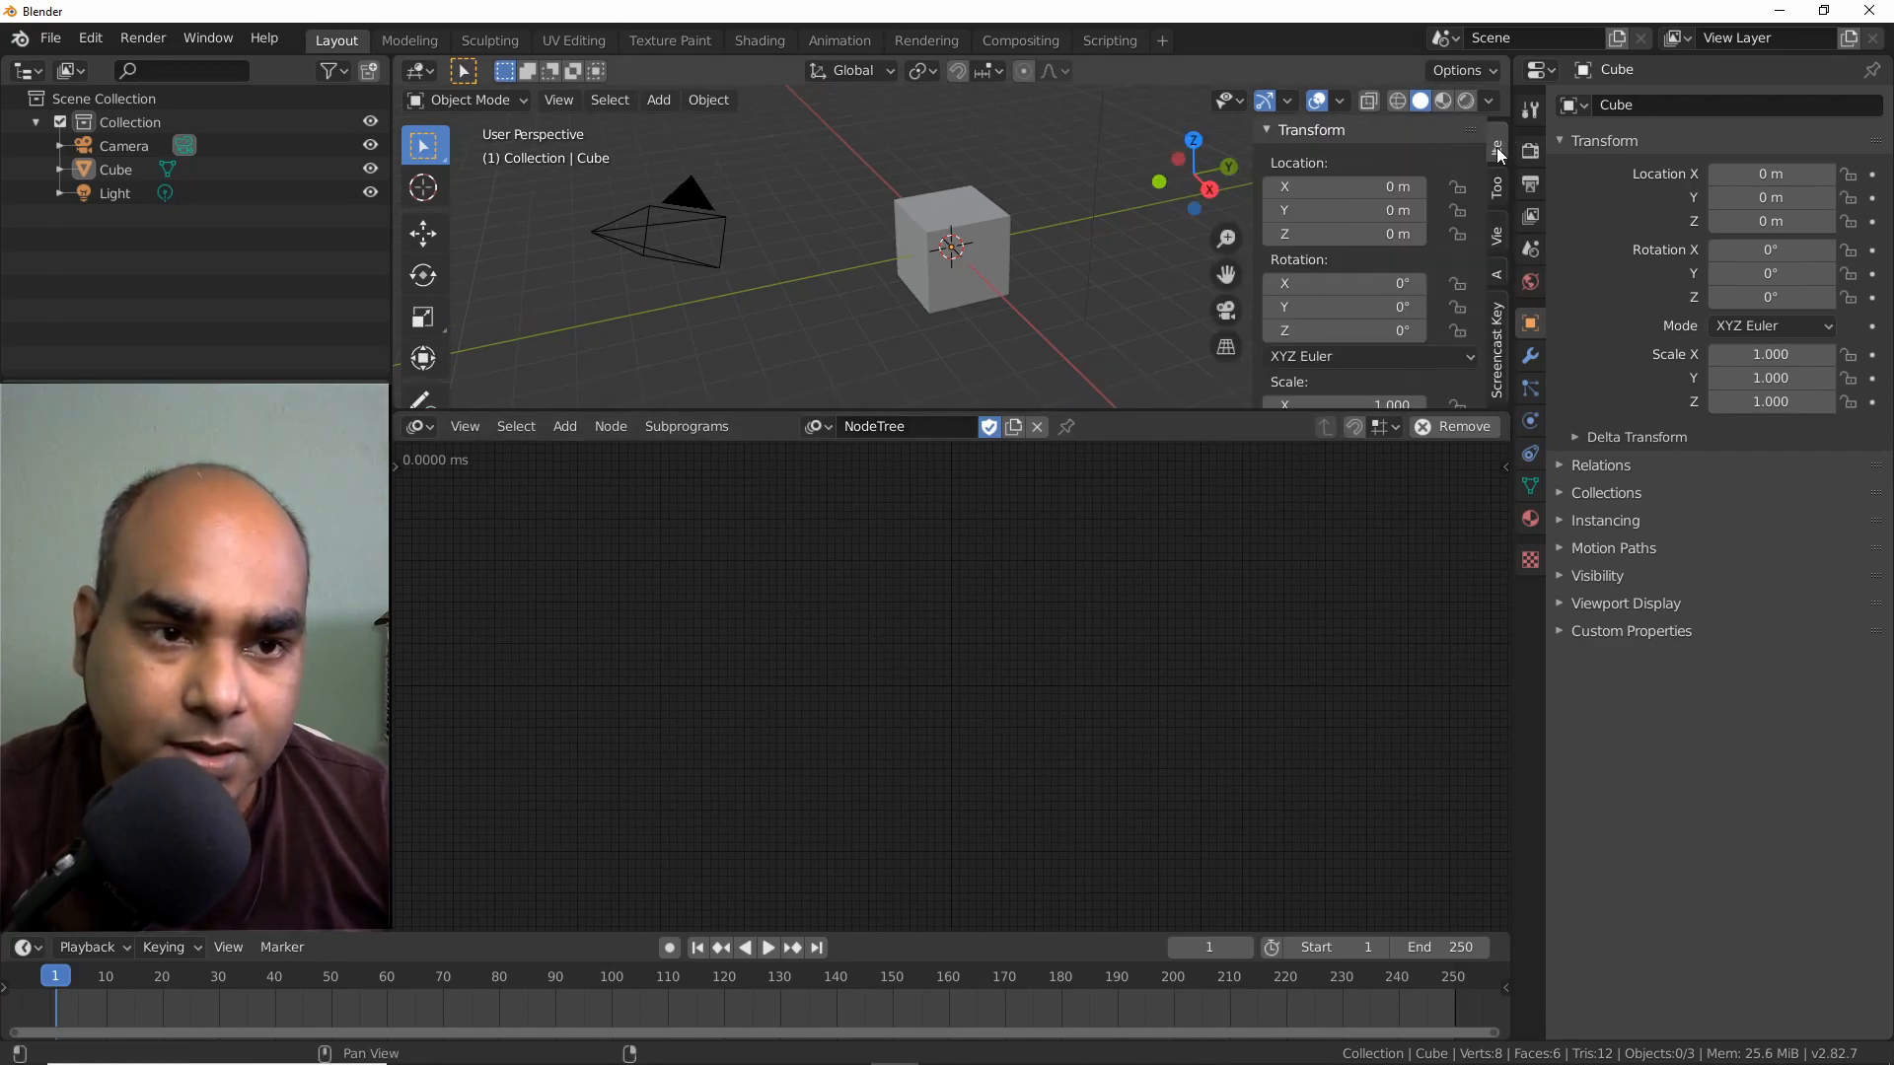
pyautogui.click(1500, 339)
pyautogui.click(1287, 128)
pyautogui.click(1267, 128)
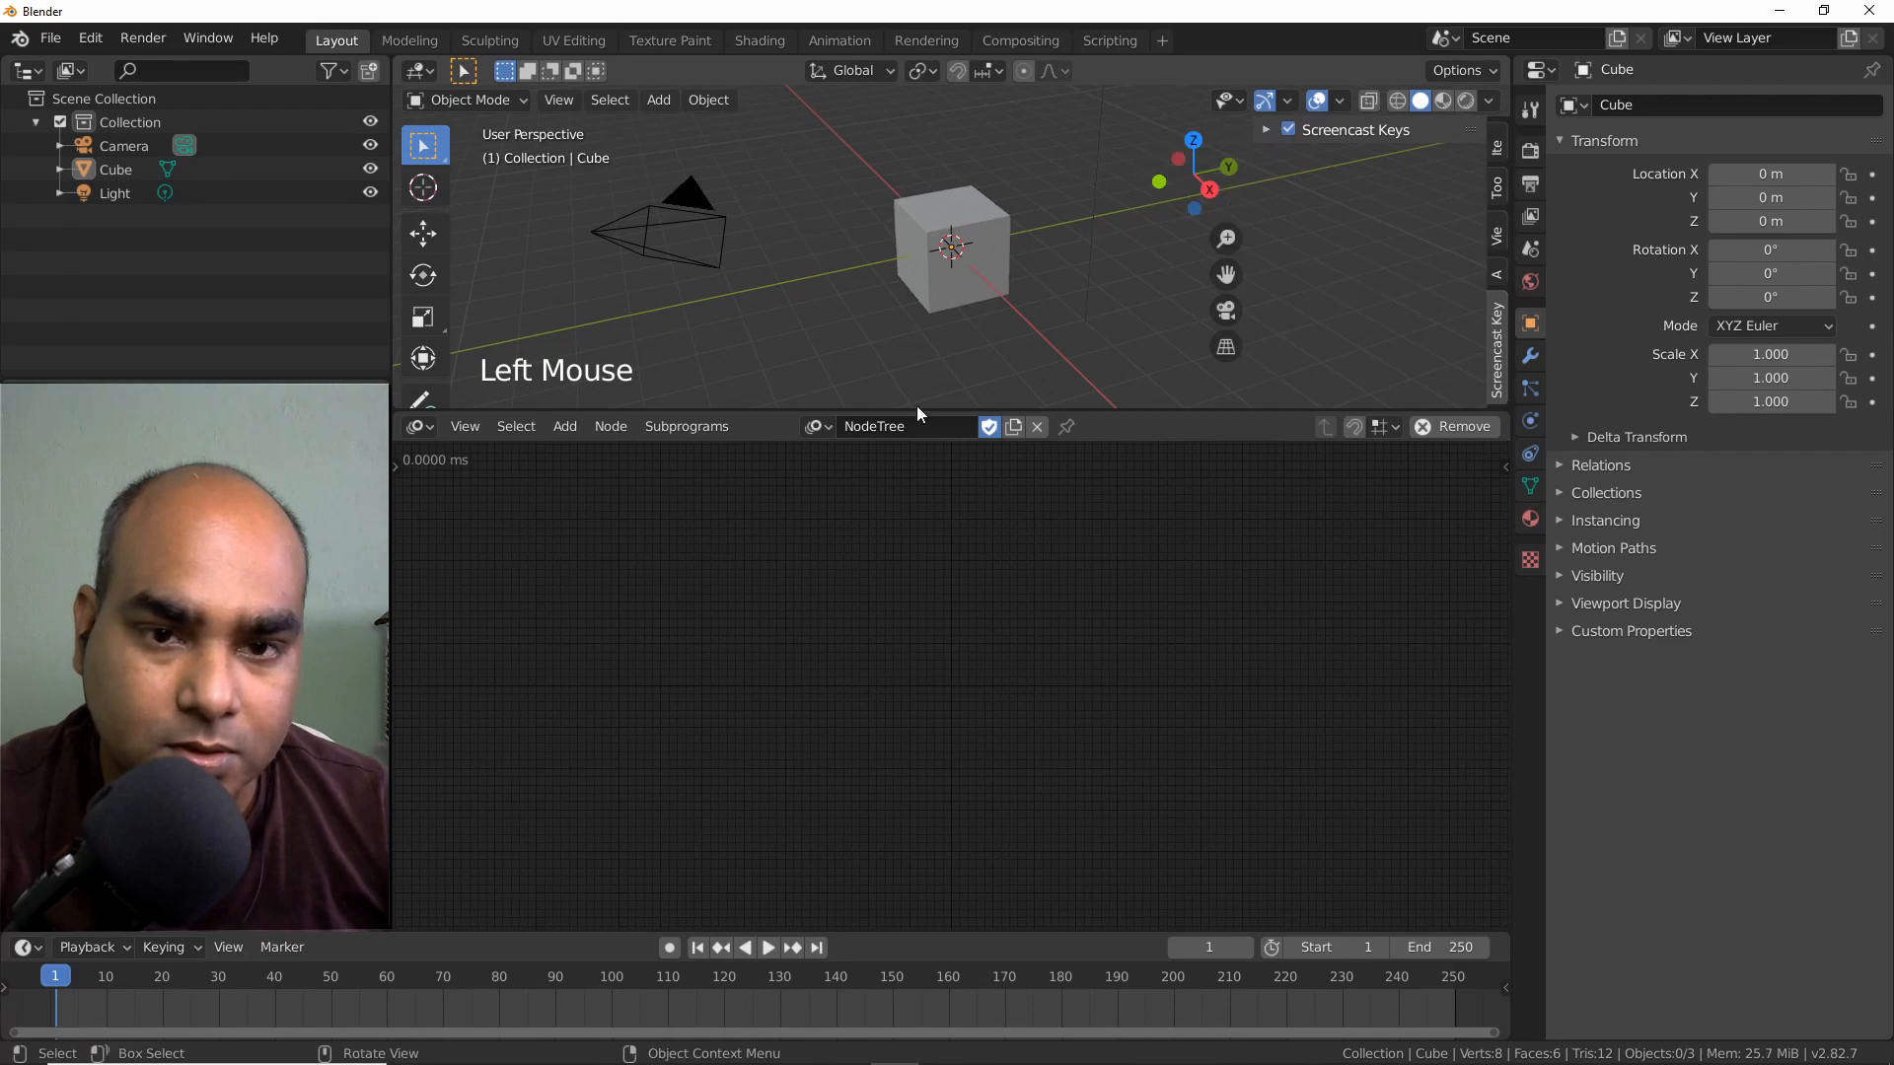
pyautogui.click(897, 625)
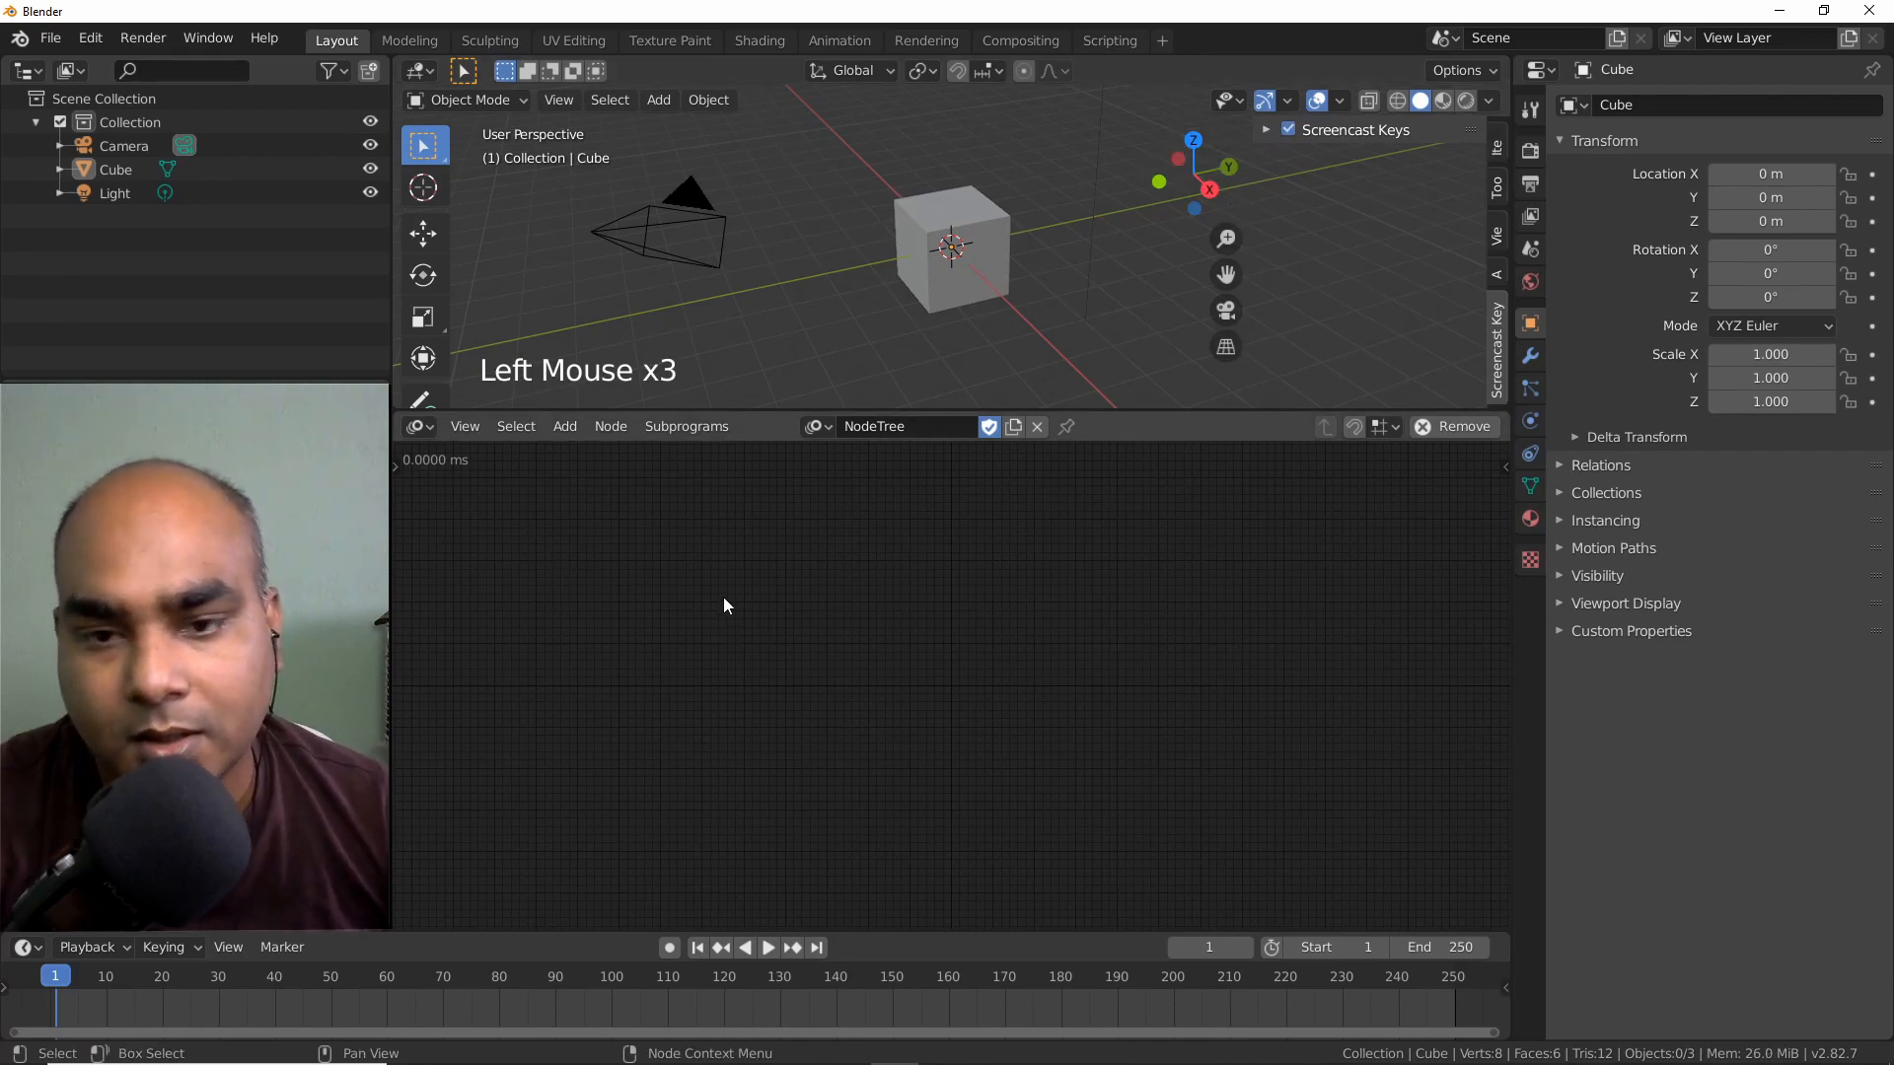
pyautogui.click(747, 589)
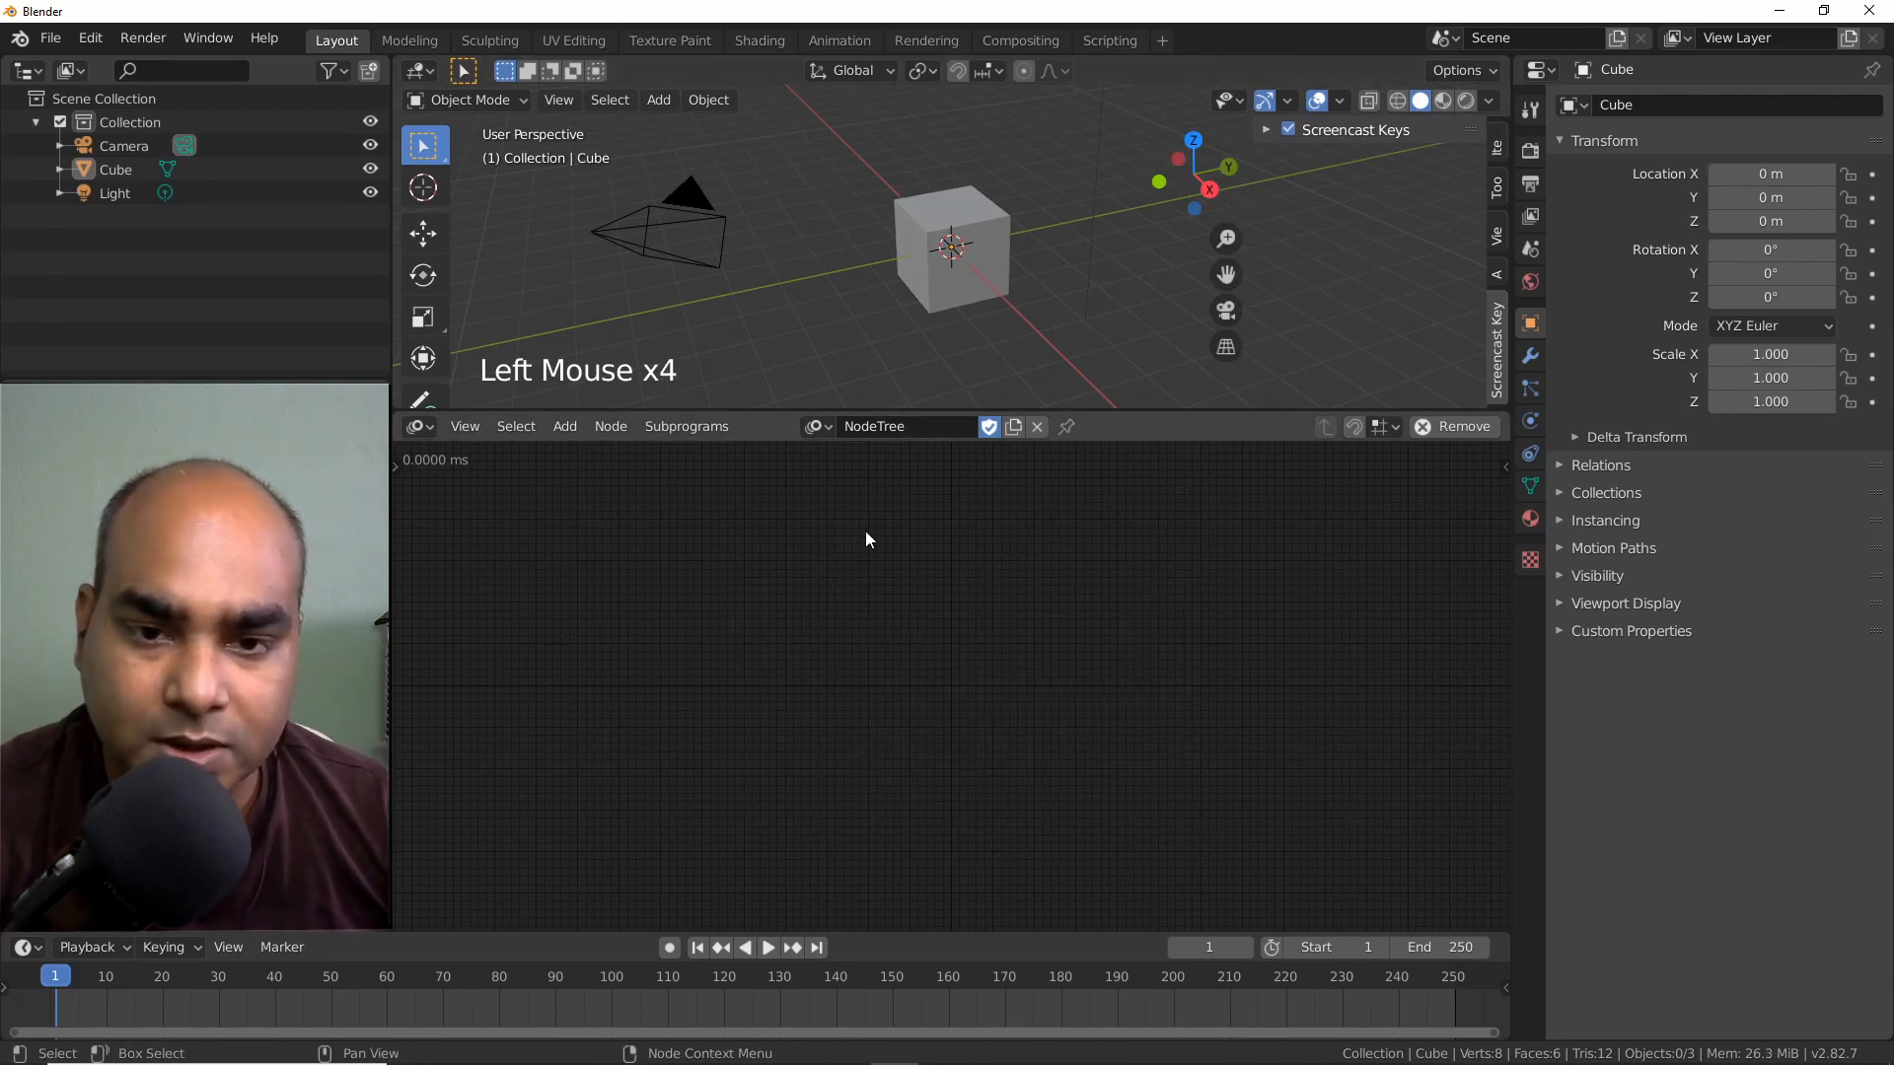
pyautogui.click(789, 604)
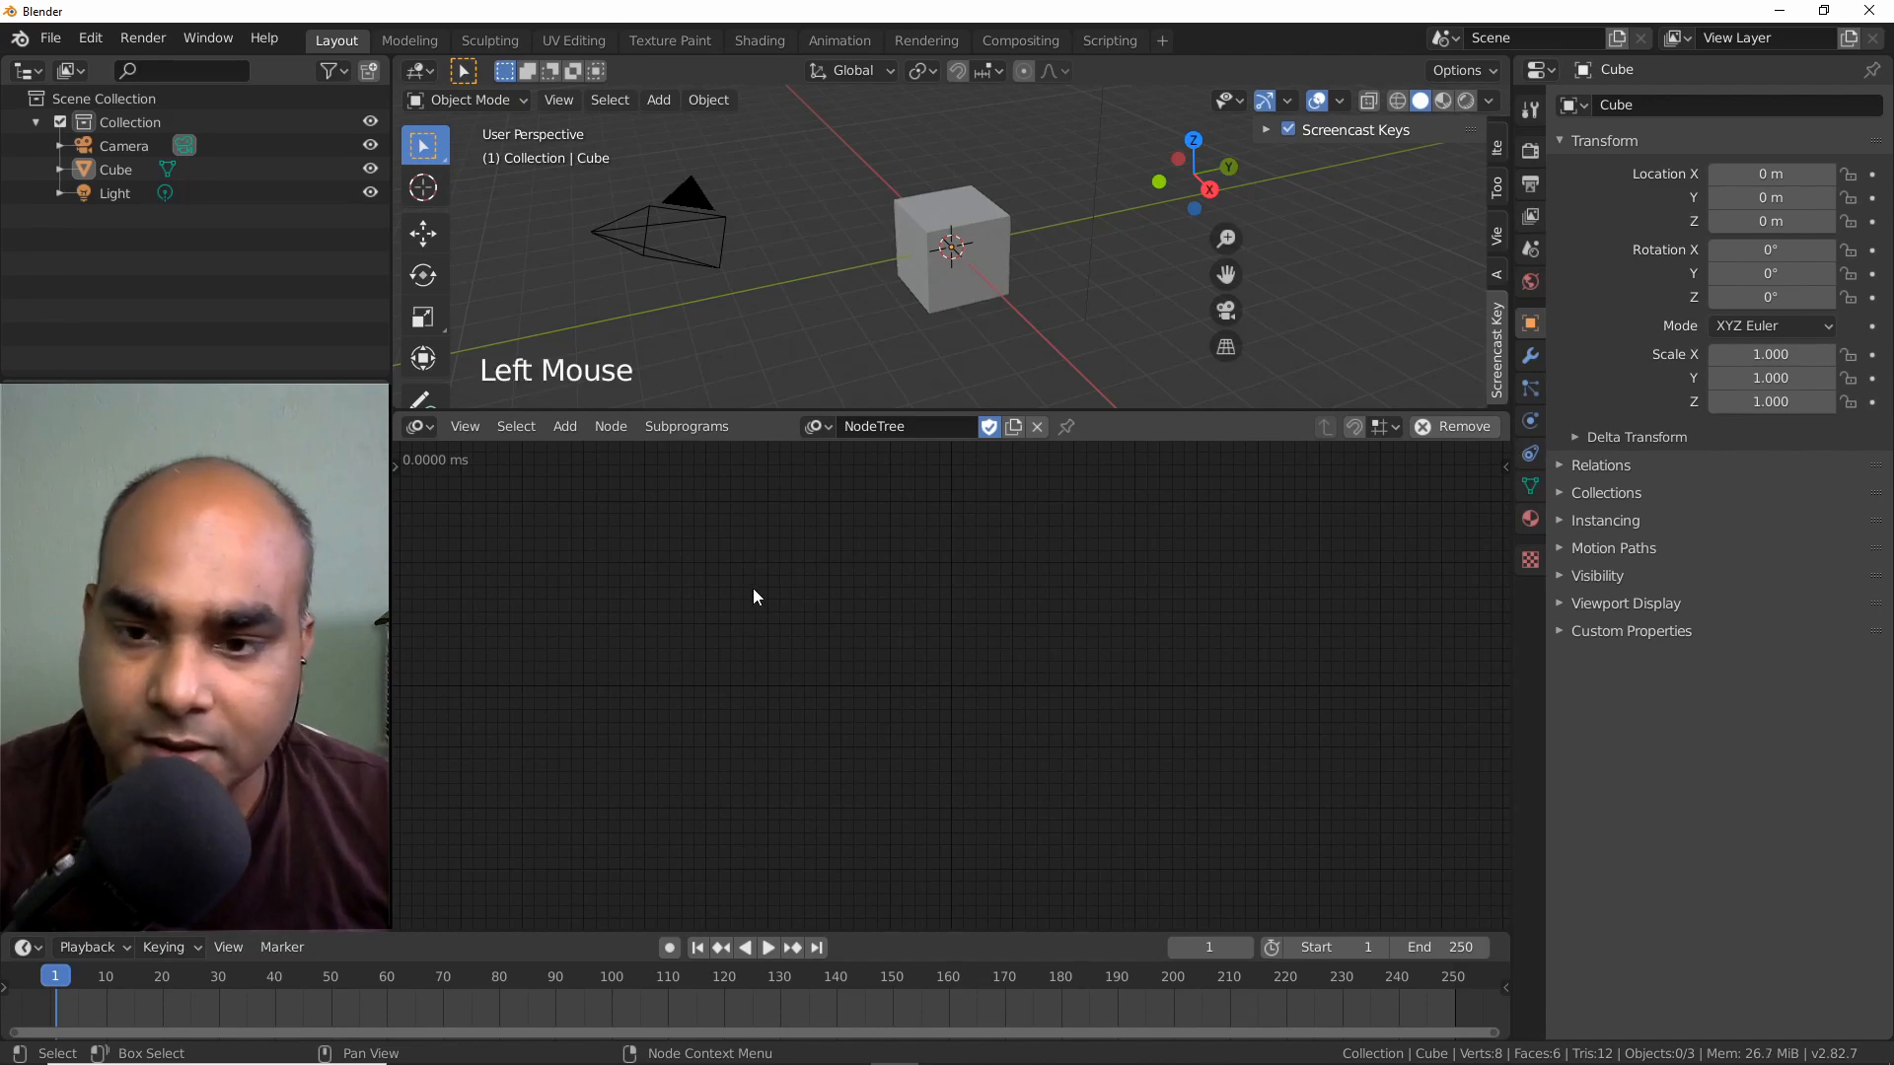
# Add a Float Input node from the Number category and place it in the middle of the node tree.
pyautogui.click(562, 427)
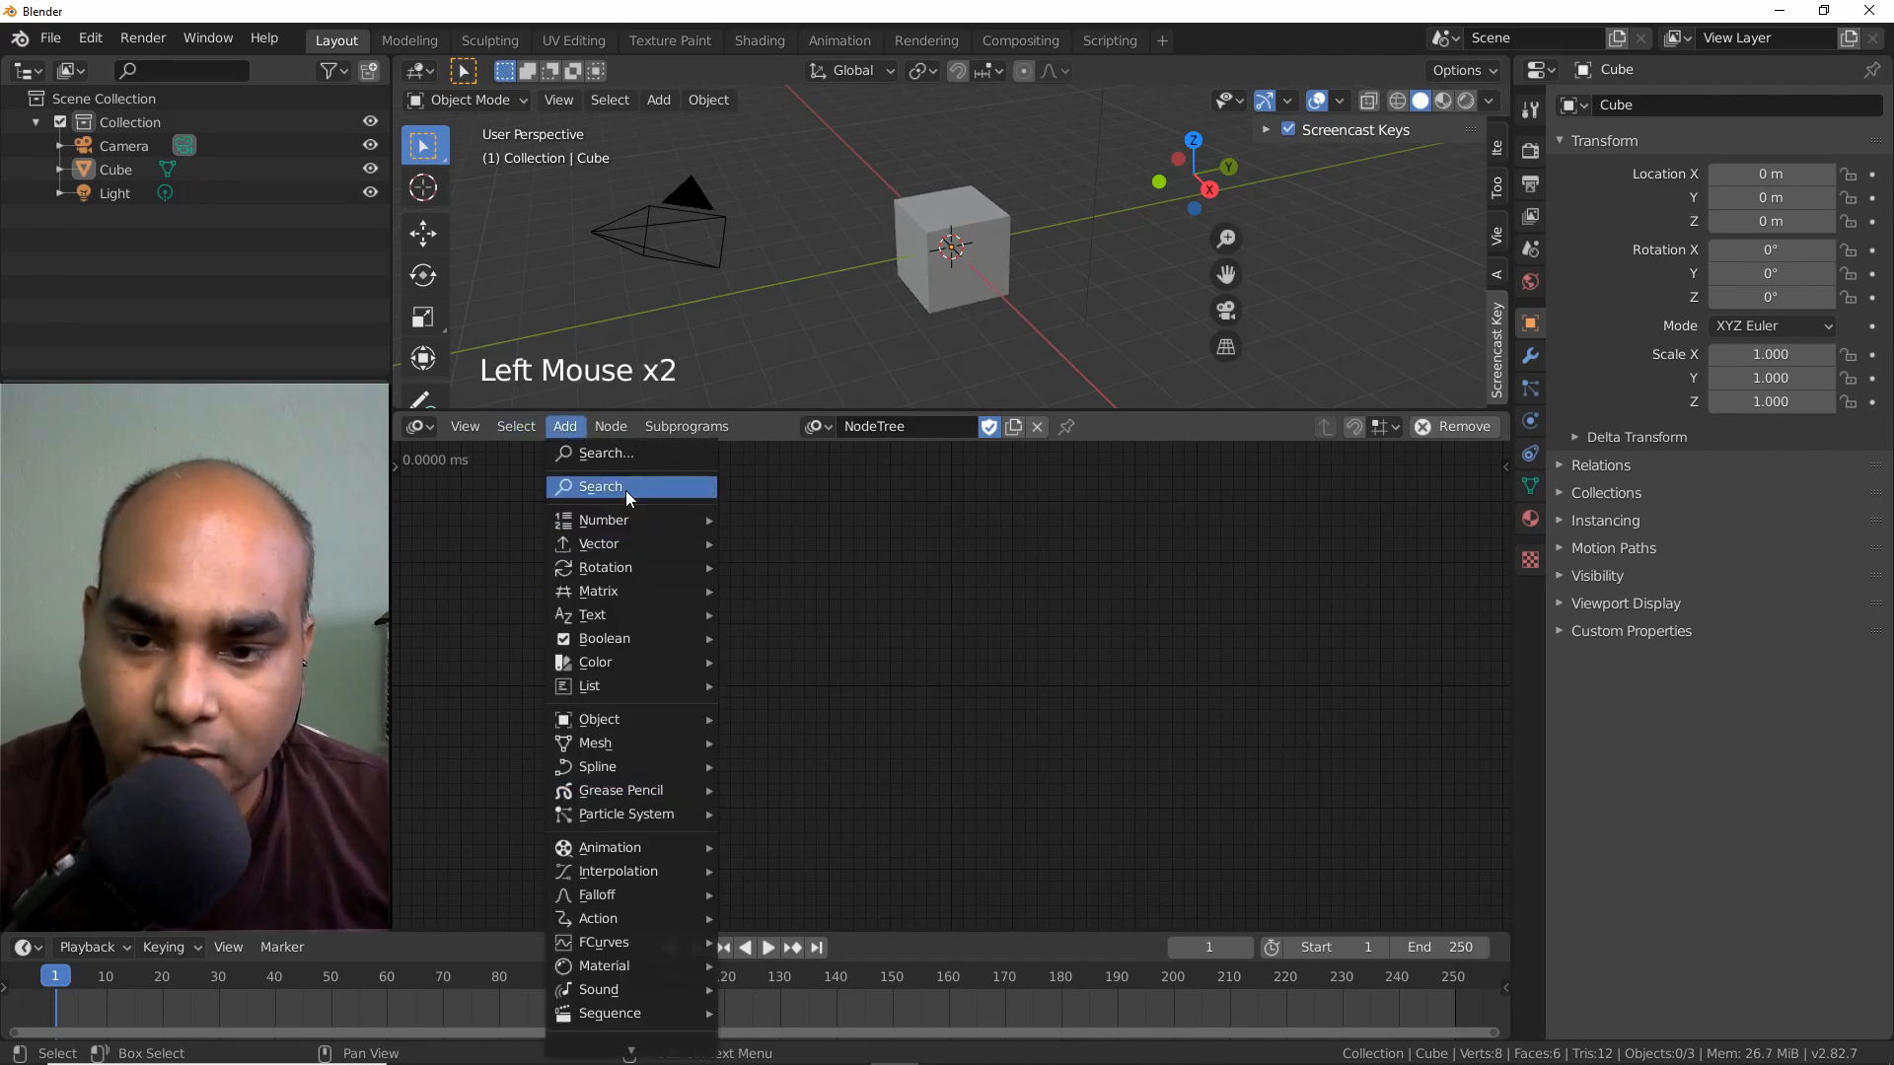
pyautogui.moveTo(625, 529)
pyautogui.click(789, 542)
pyautogui.click(767, 579)
pyautogui.scroll(10, 853, 653)
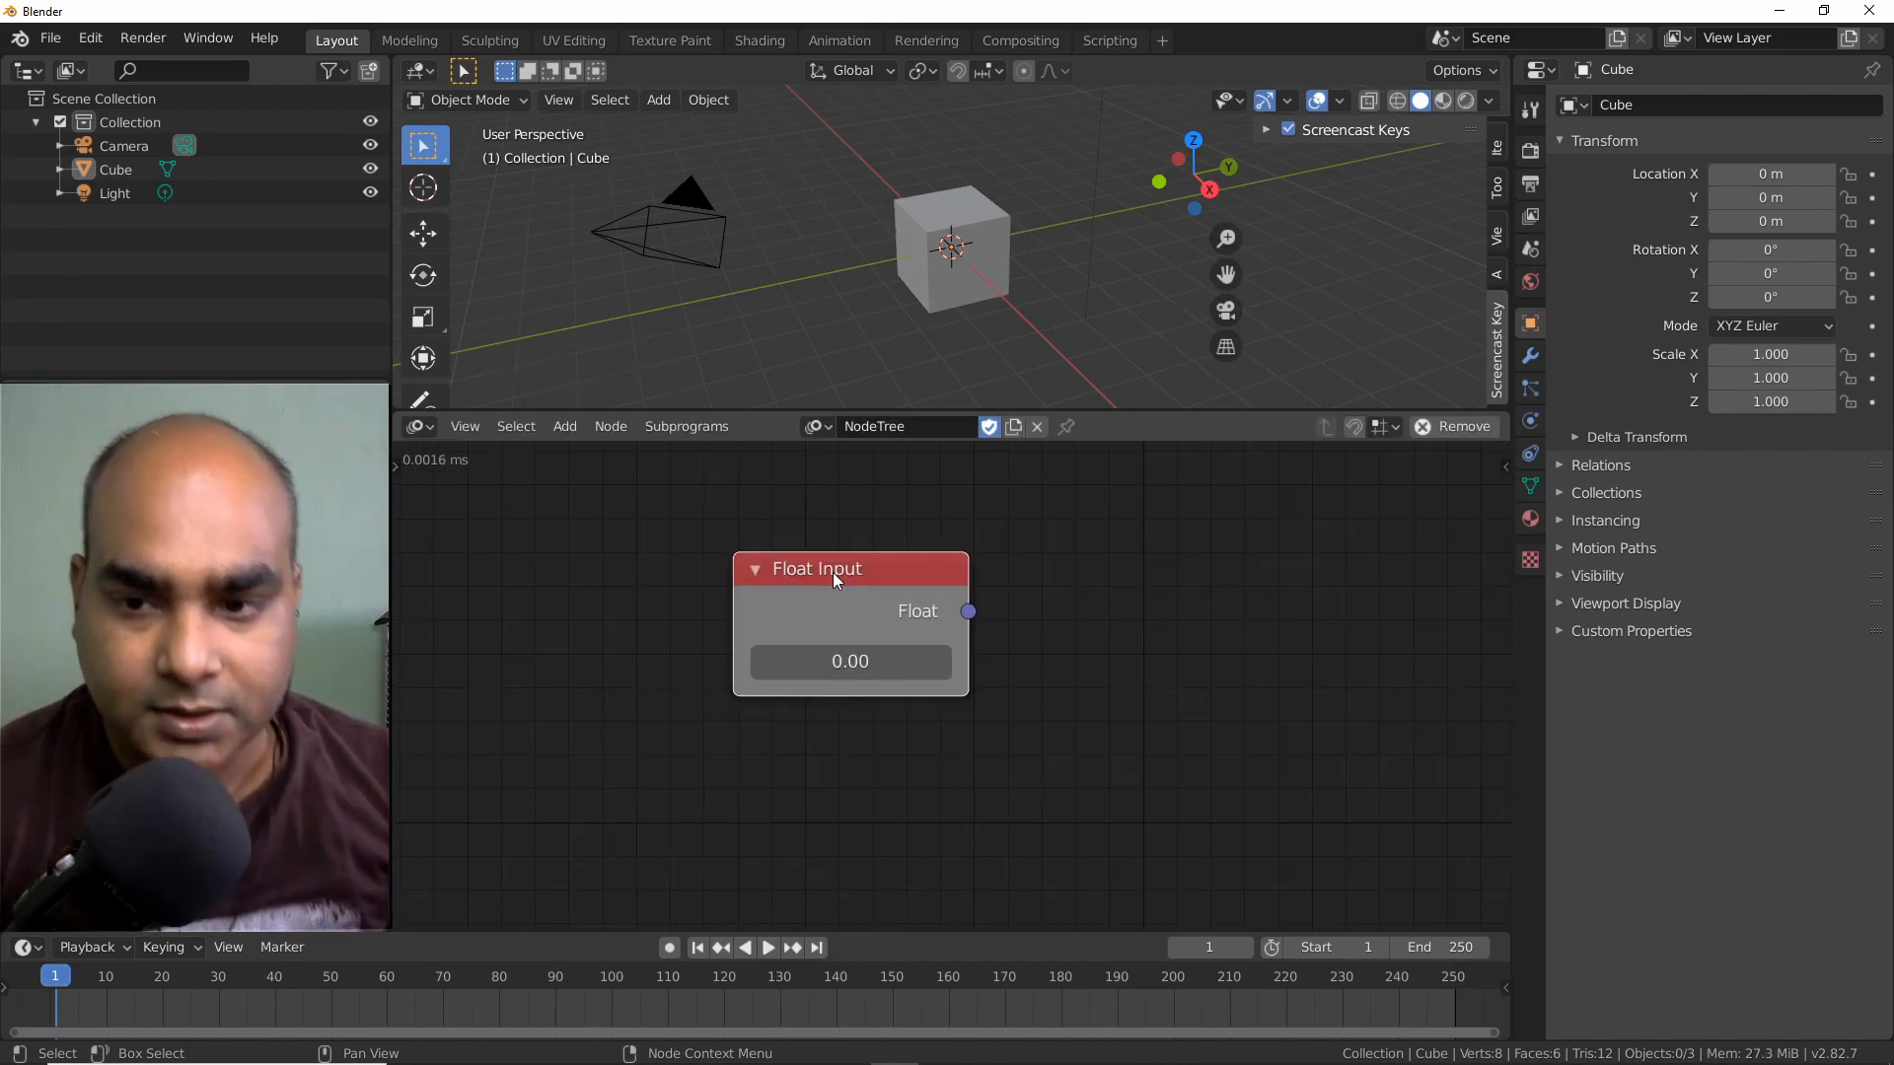
pyautogui.moveTo(834, 573); pyautogui.dragTo(898, 574)
pyautogui.moveTo(904, 525); pyautogui.dragTo(850, 507, button='middle')
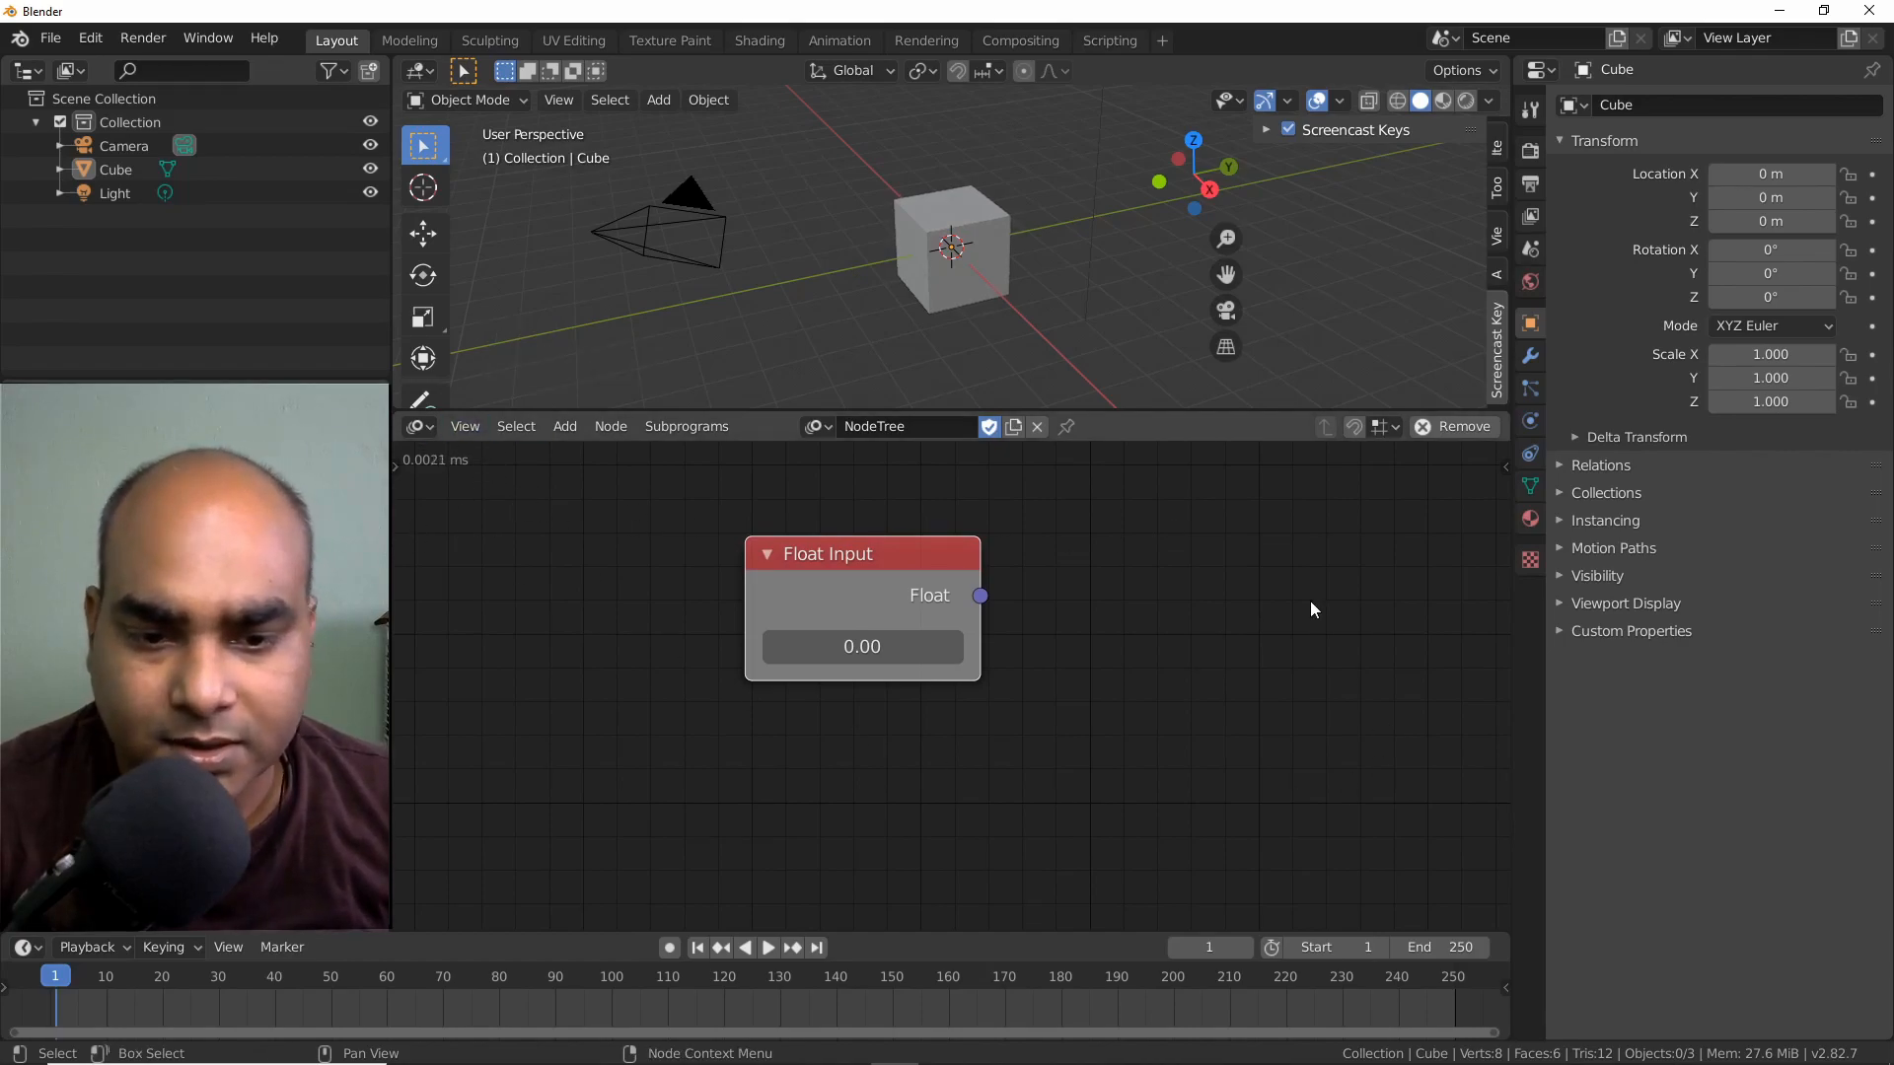
# Set the node tree's auto execution to Tree Changed, Frame Changed and Property Changed instead of Always.
pyautogui.scroll(-1, 707, 721)
pyautogui.scroll(-3, 704, 714)
pyautogui.moveTo(762, 721); pyautogui.dragTo(691, 687, button='middle')
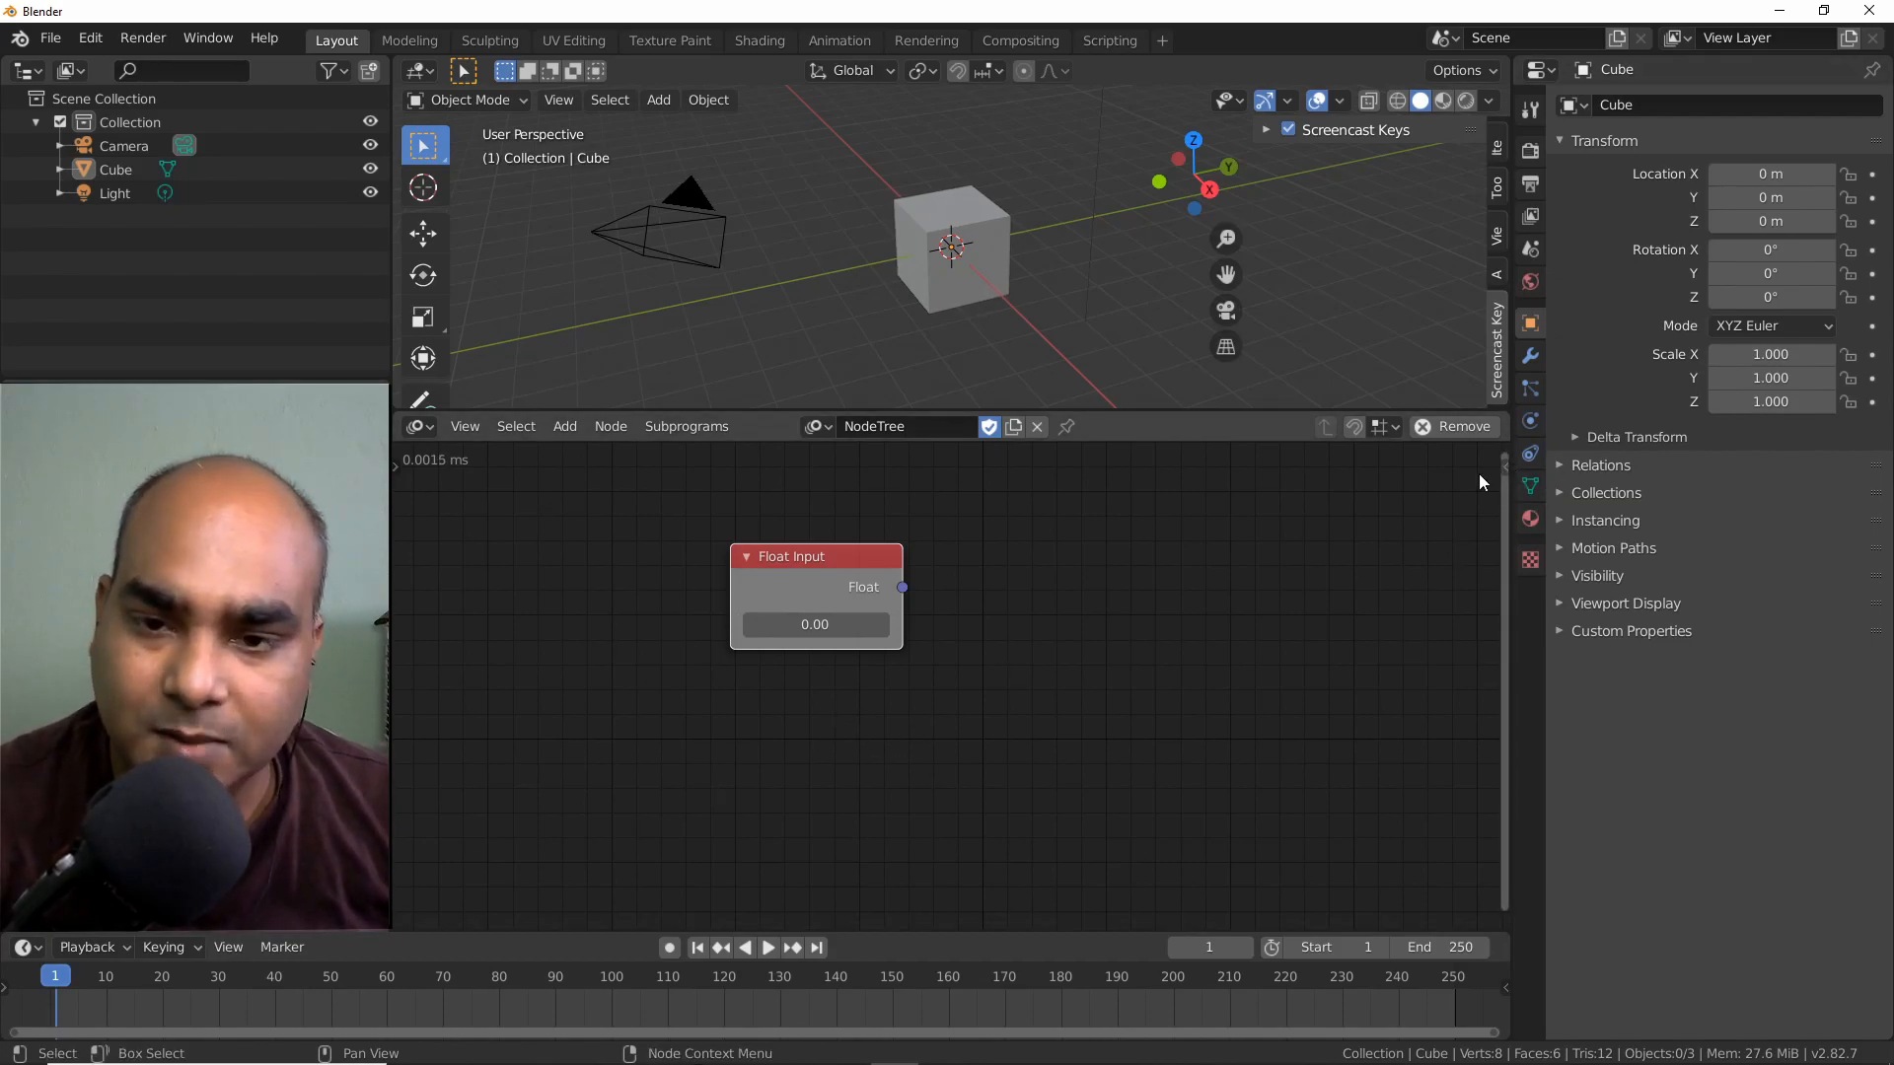
pyautogui.click(1501, 463)
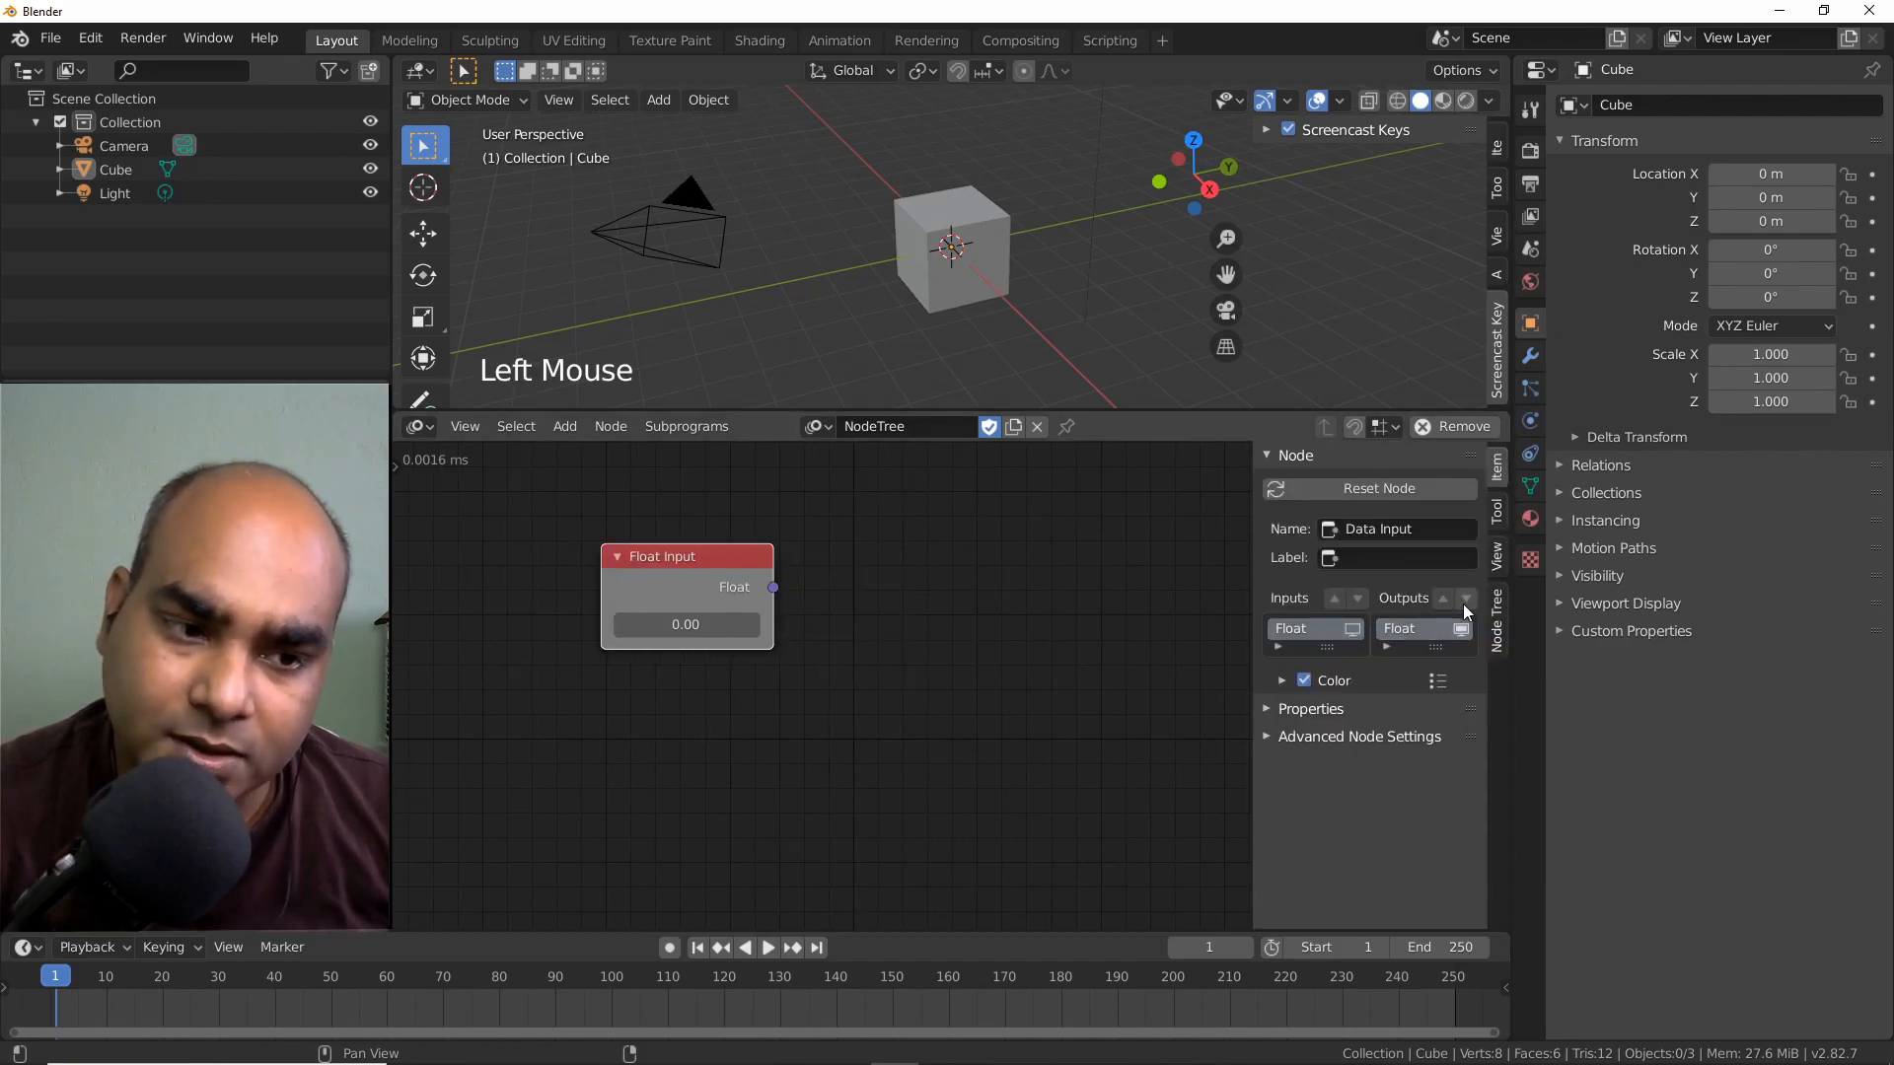
pyautogui.click(1500, 631)
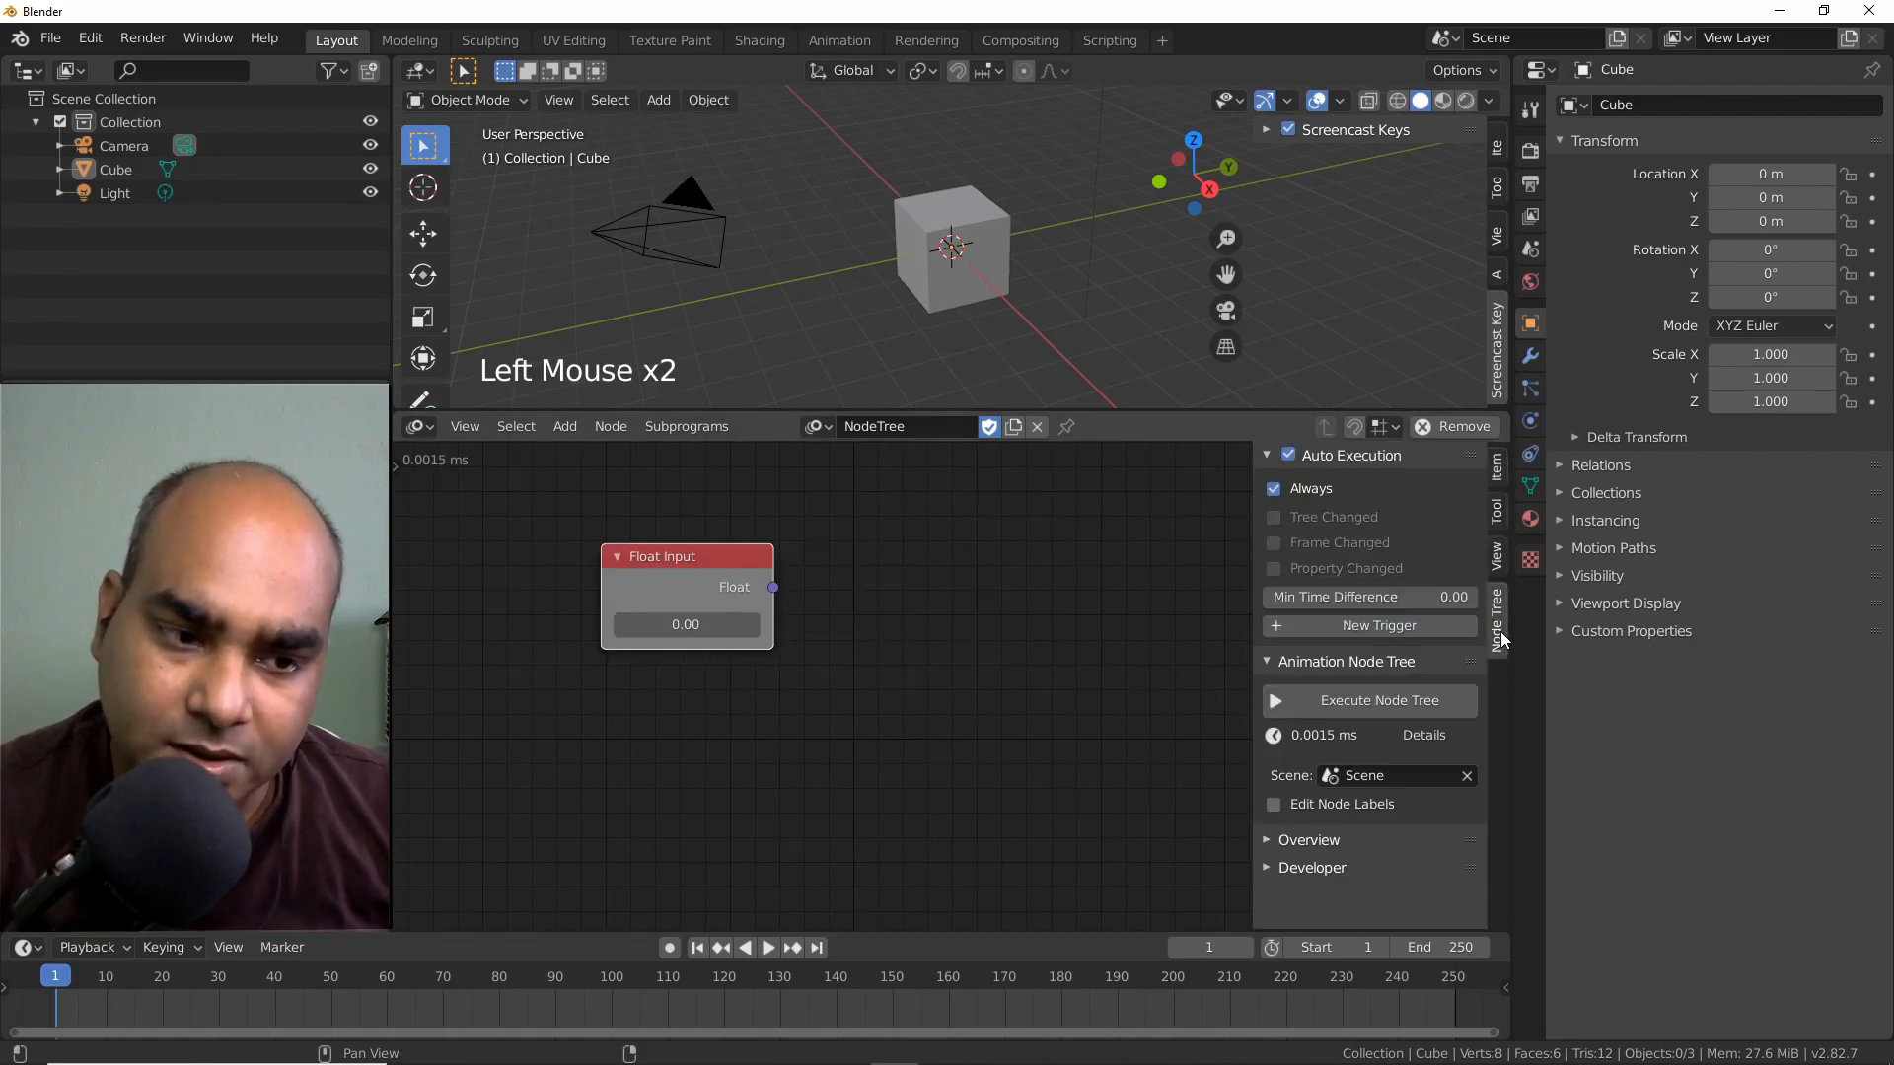
pyautogui.click(1273, 489)
pyautogui.moveTo(1273, 517); pyautogui.dragTo(1275, 570)
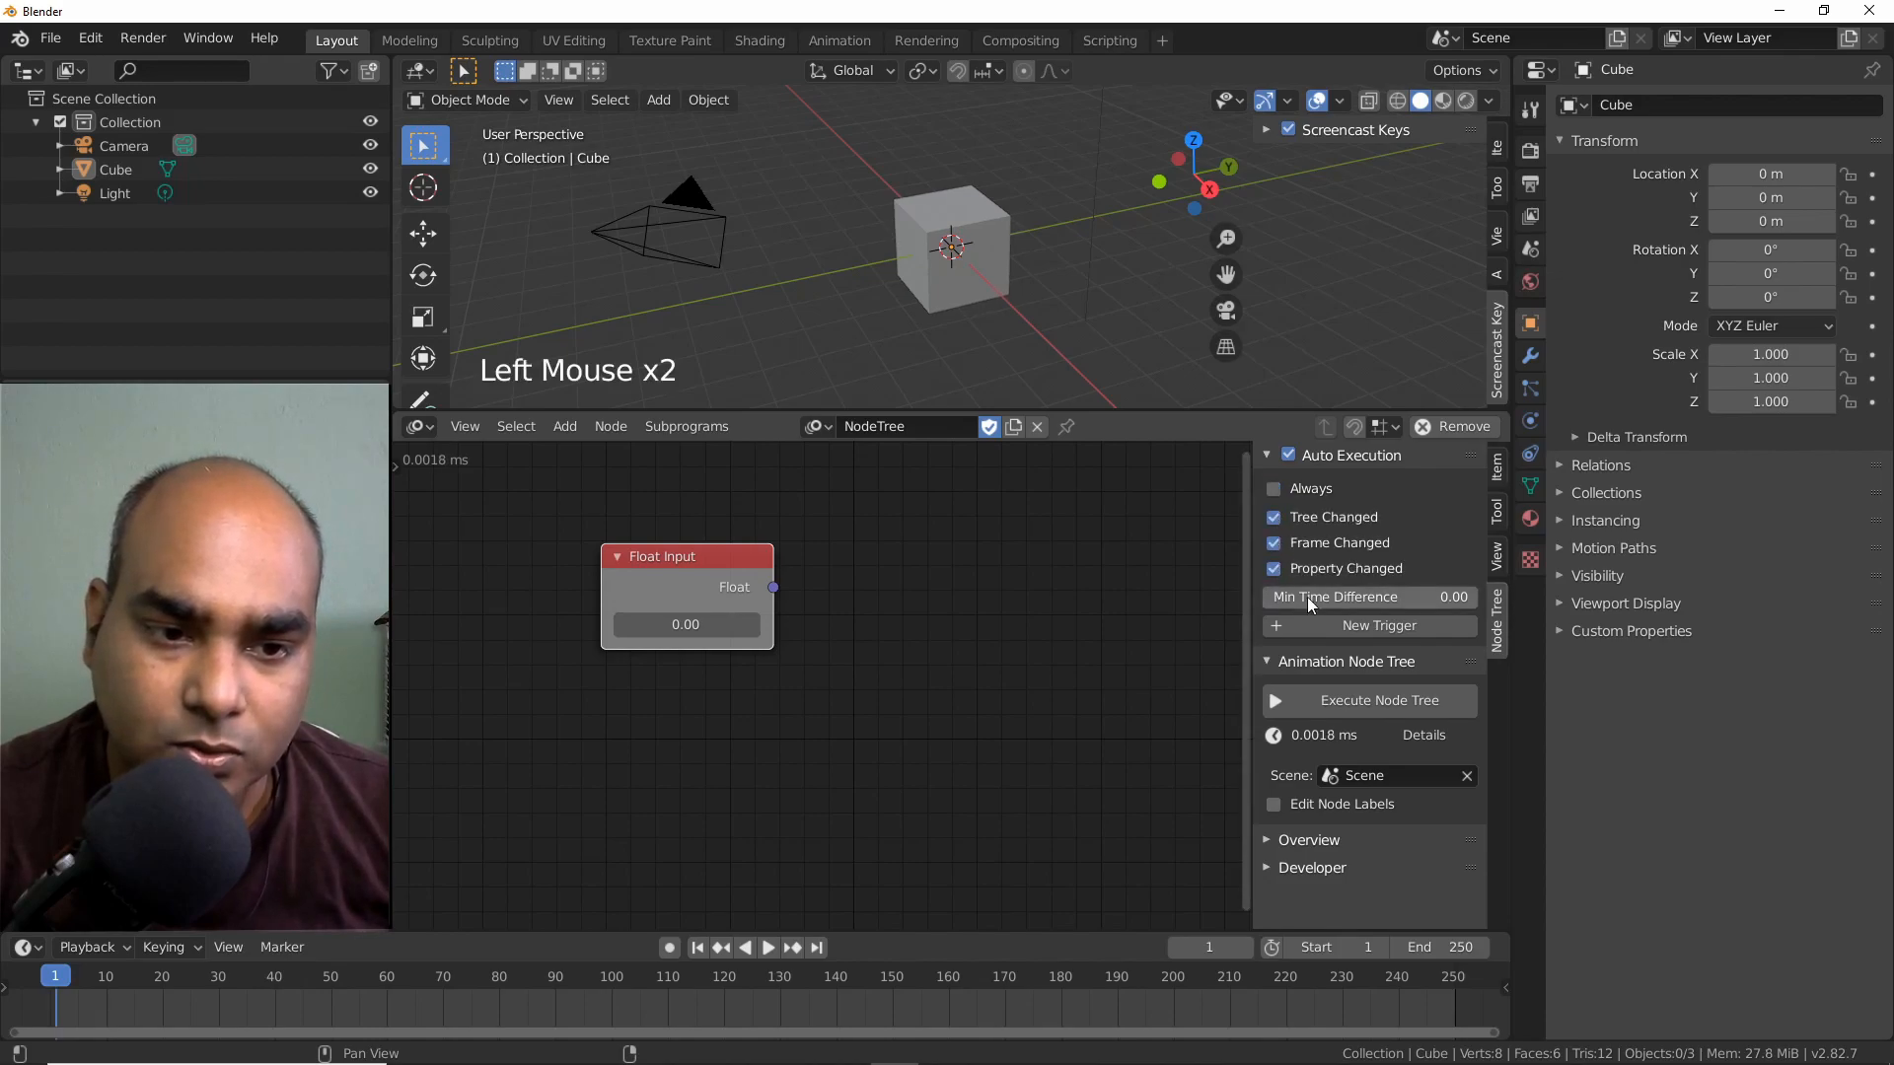
pyautogui.click(1247, 587)
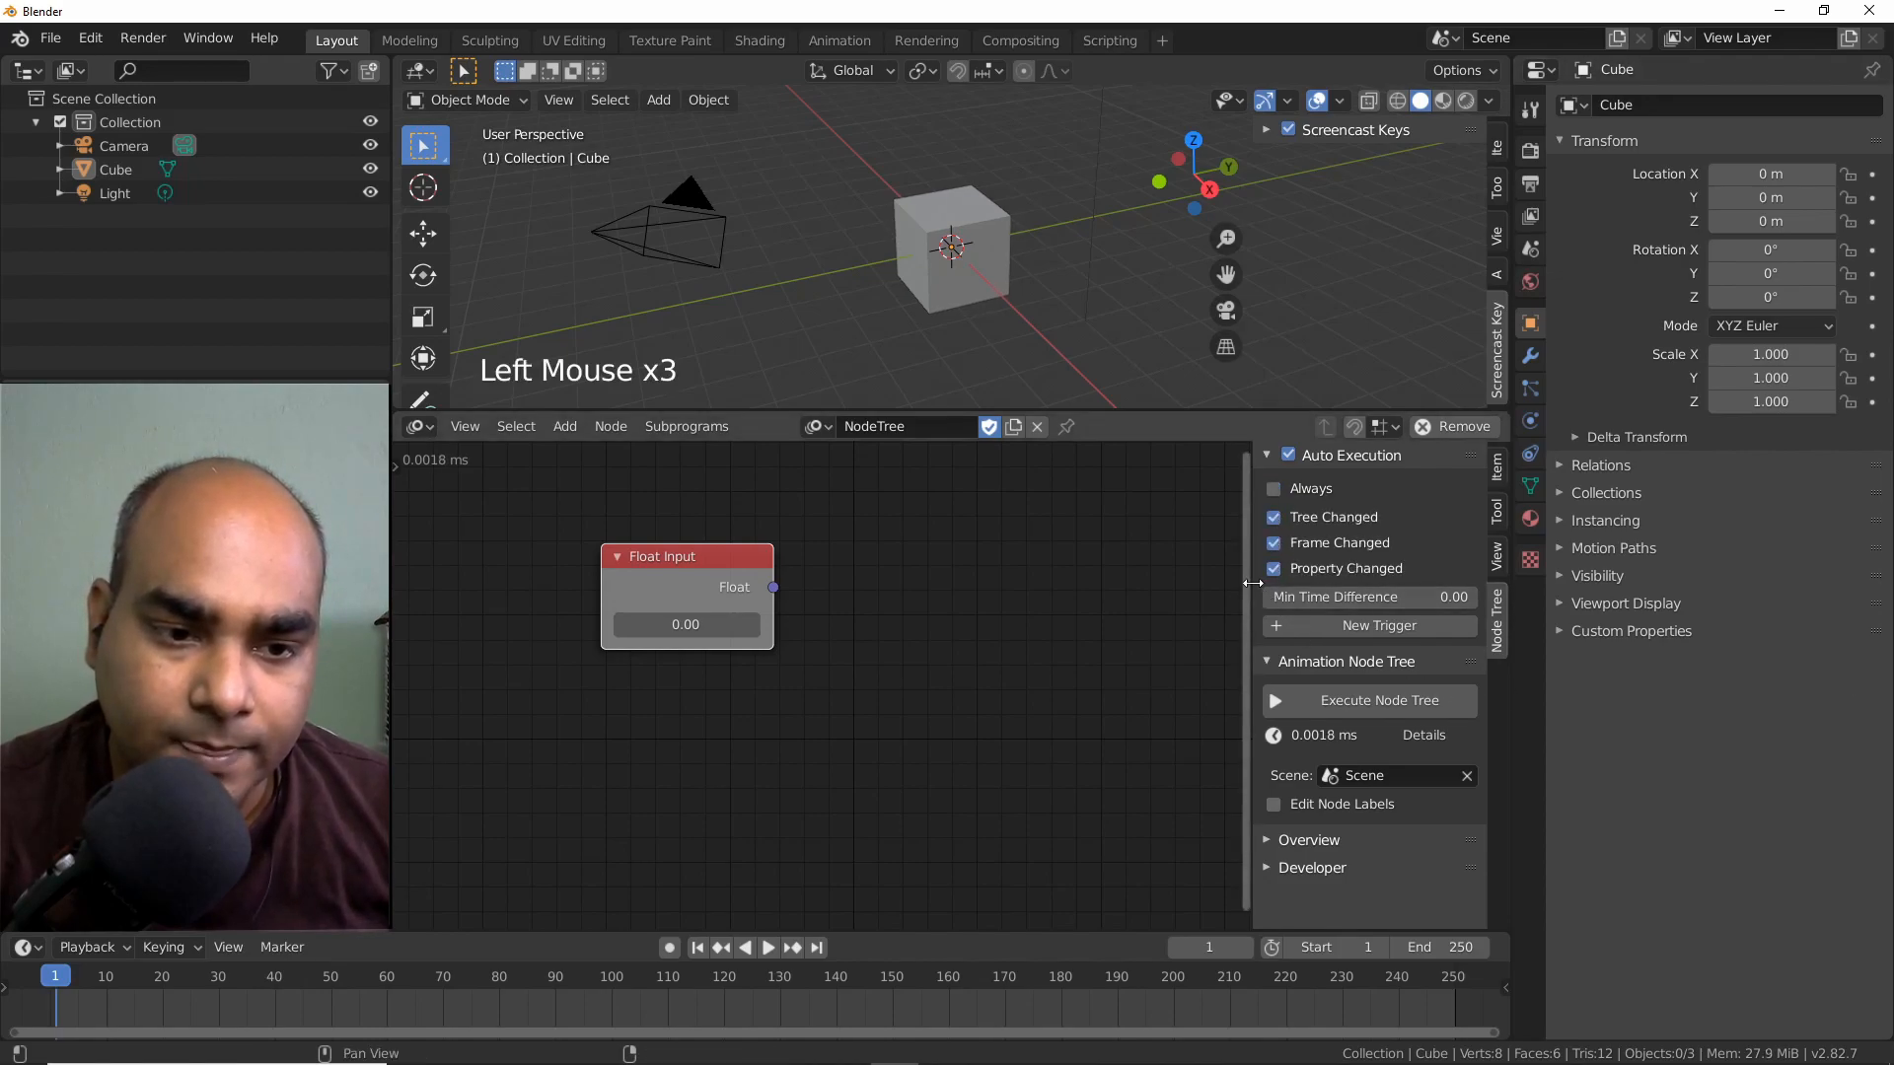
pyautogui.moveTo(1253, 583); pyautogui.dragTo(1470, 584)
# Reposition the Float Input node to leave free space on its output side.
pyautogui.scroll(3, 963, 595)
pyautogui.moveTo(979, 547); pyautogui.dragTo(1056, 602, button='middle')
pyautogui.moveTo(845, 592)
pyautogui.mouseDown()
pyautogui.moveTo(800, 634)
pyautogui.moveTo(853, 601)
pyautogui.mouseUp()
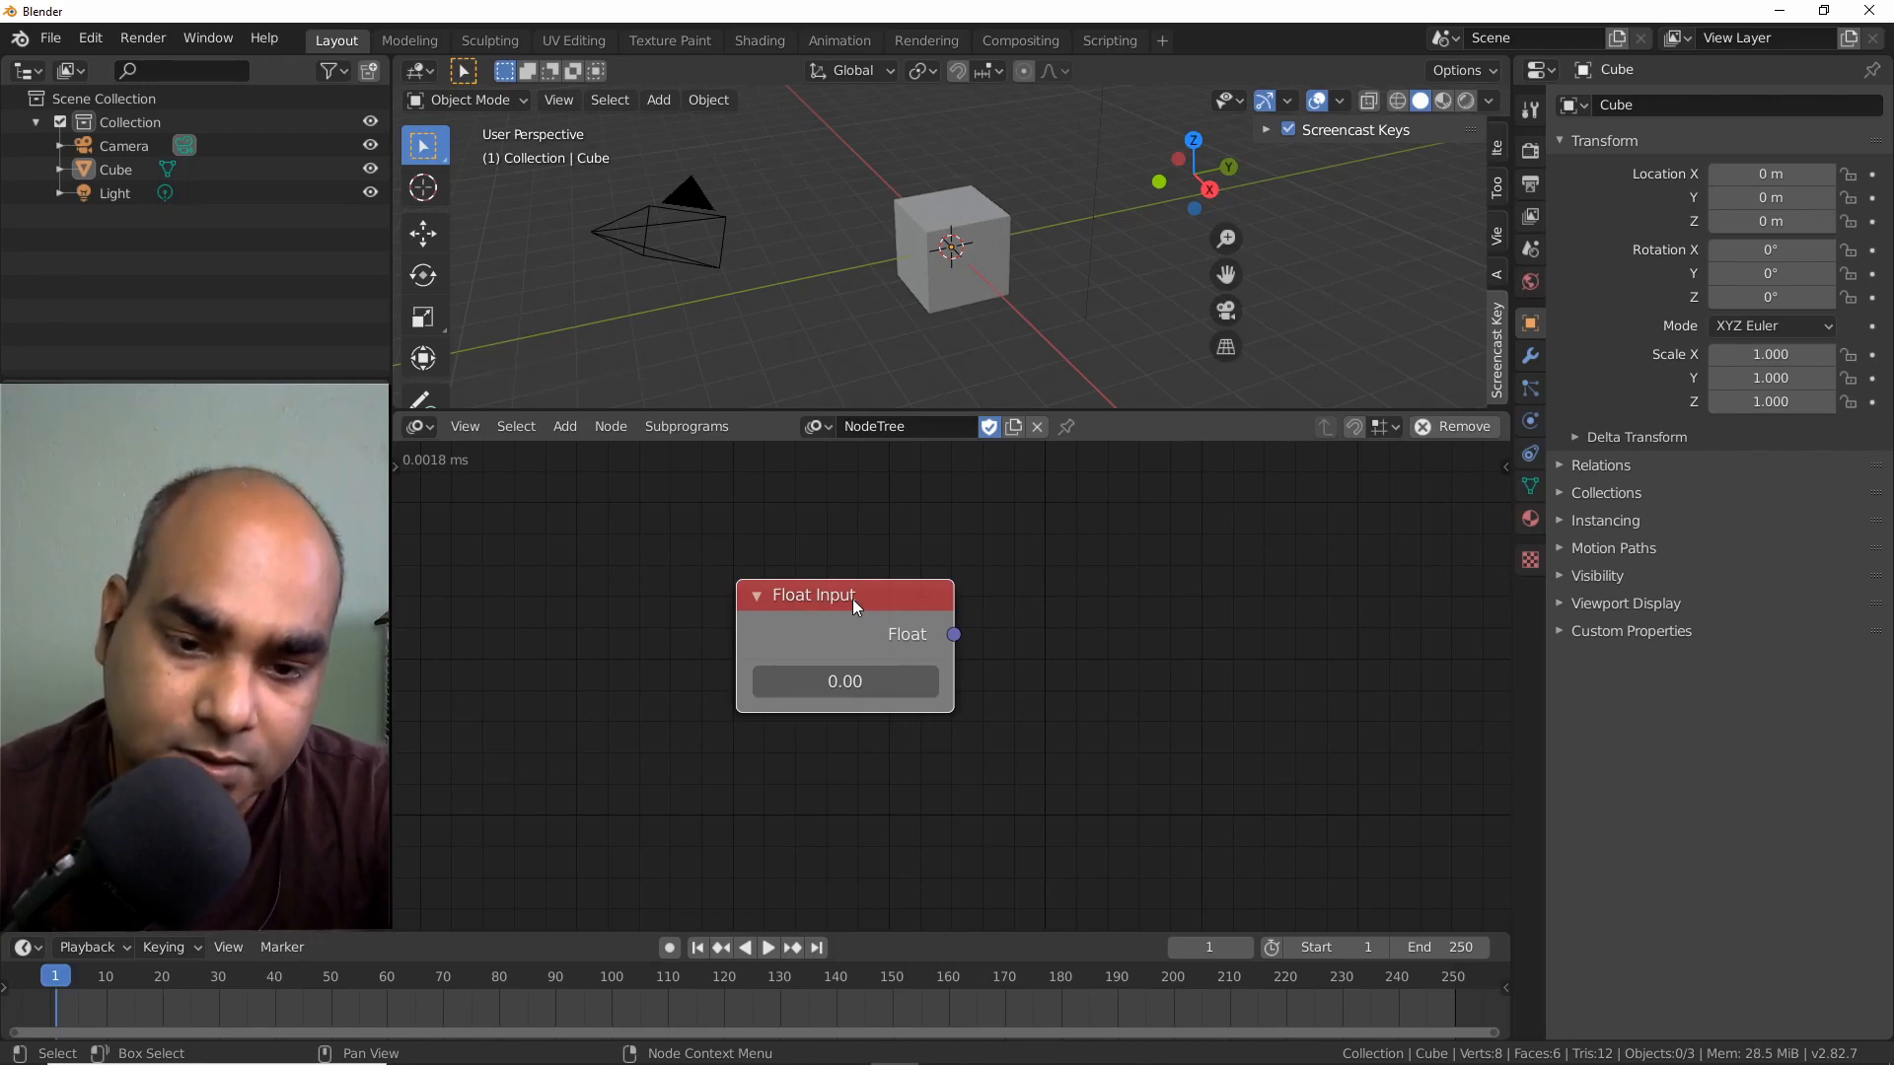
pyautogui.moveTo(852, 599); pyautogui.dragTo(758, 632)
pyautogui.moveTo(947, 645); pyautogui.dragTo(925, 566, button='middle')
pyautogui.moveTo(742, 571); pyautogui.dragTo(777, 569)
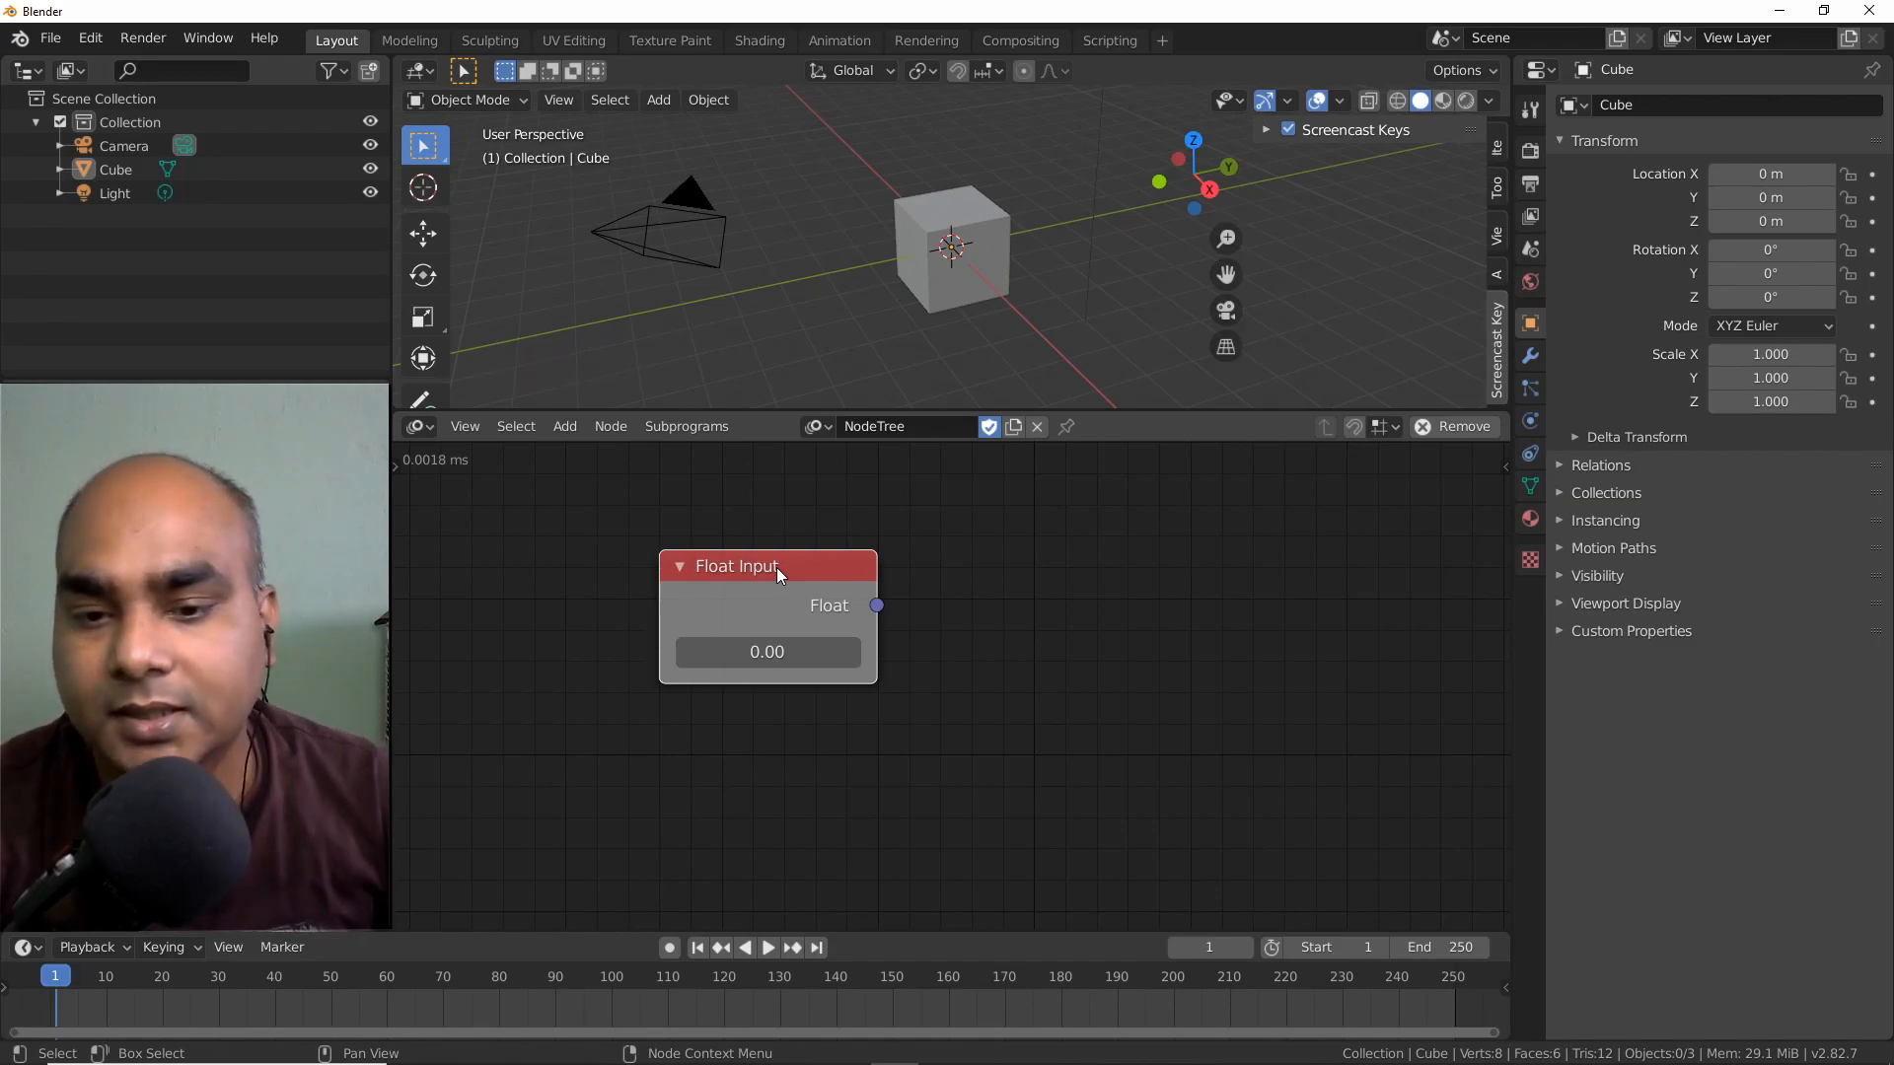
# Attach a Viewer node to the Float Input node and set the float value to 7.80.
pyautogui.click(786, 558)
pyautogui.press('w')
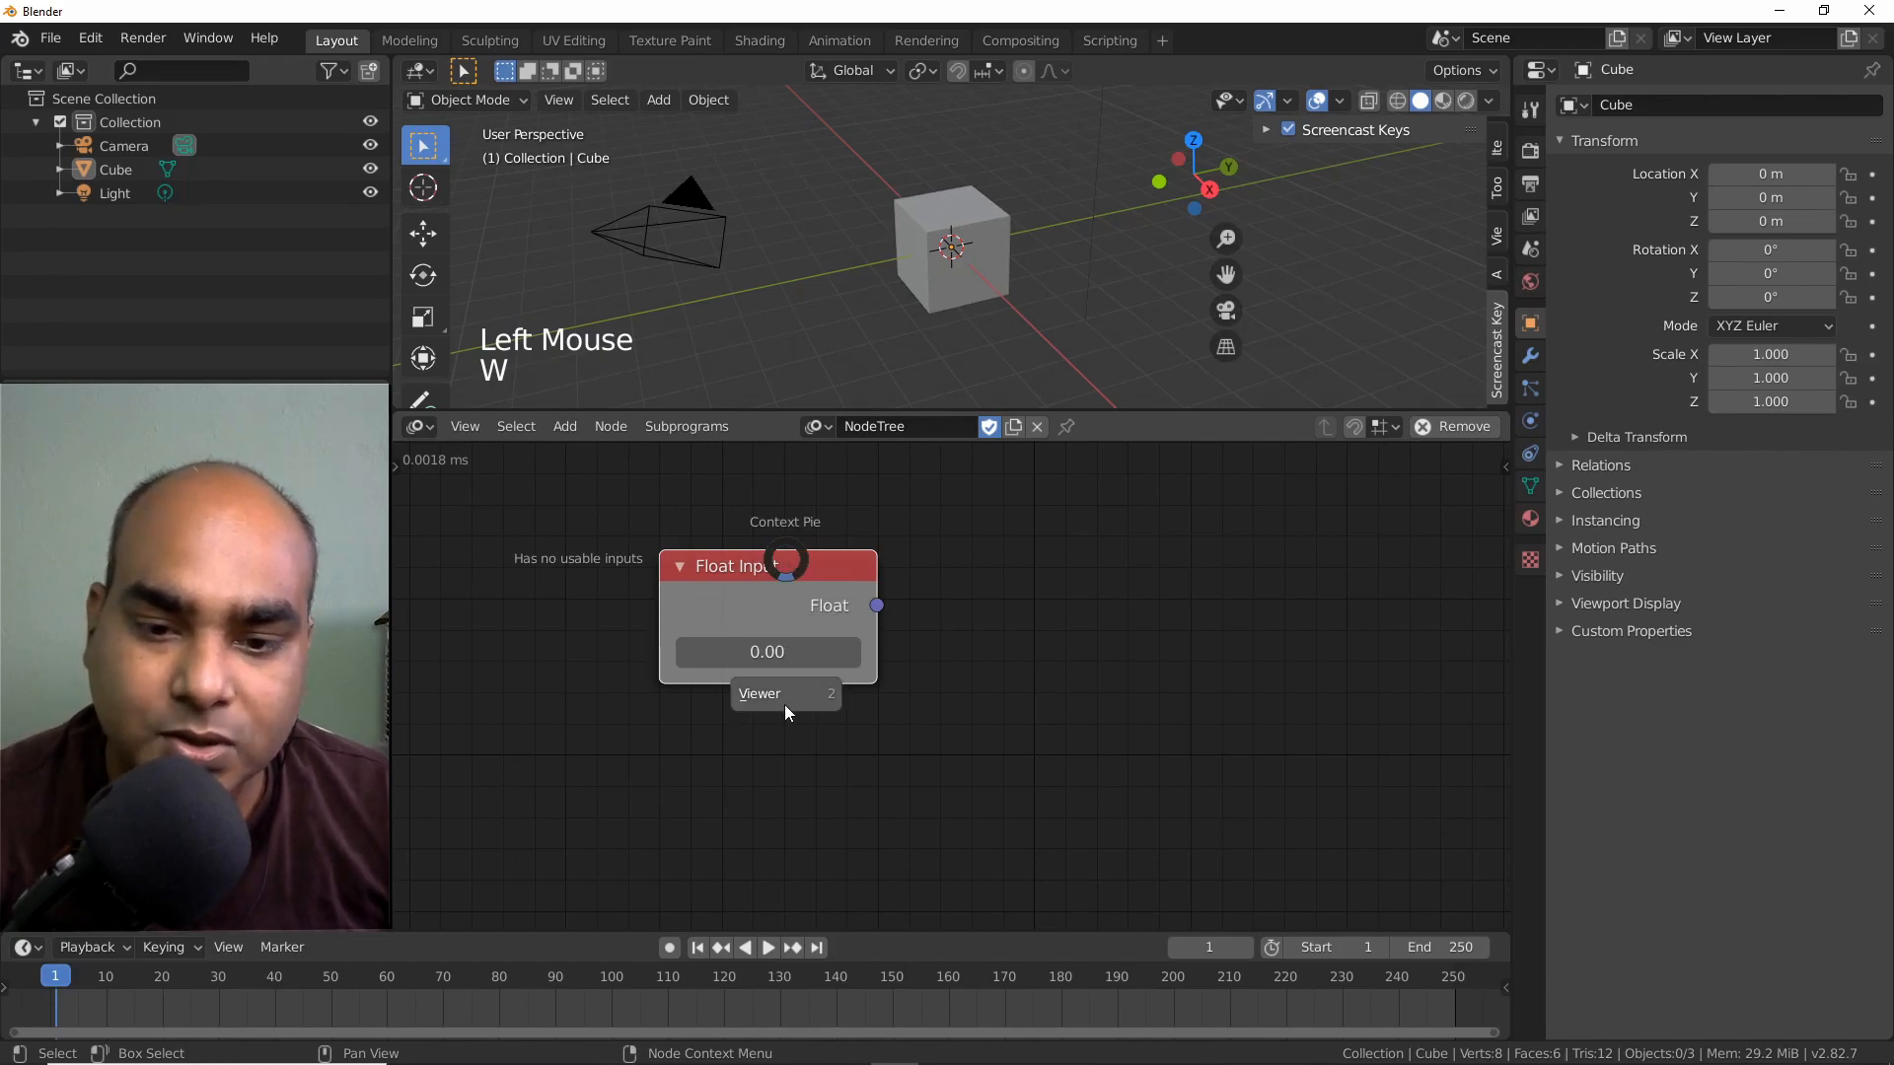
pyautogui.click(785, 695)
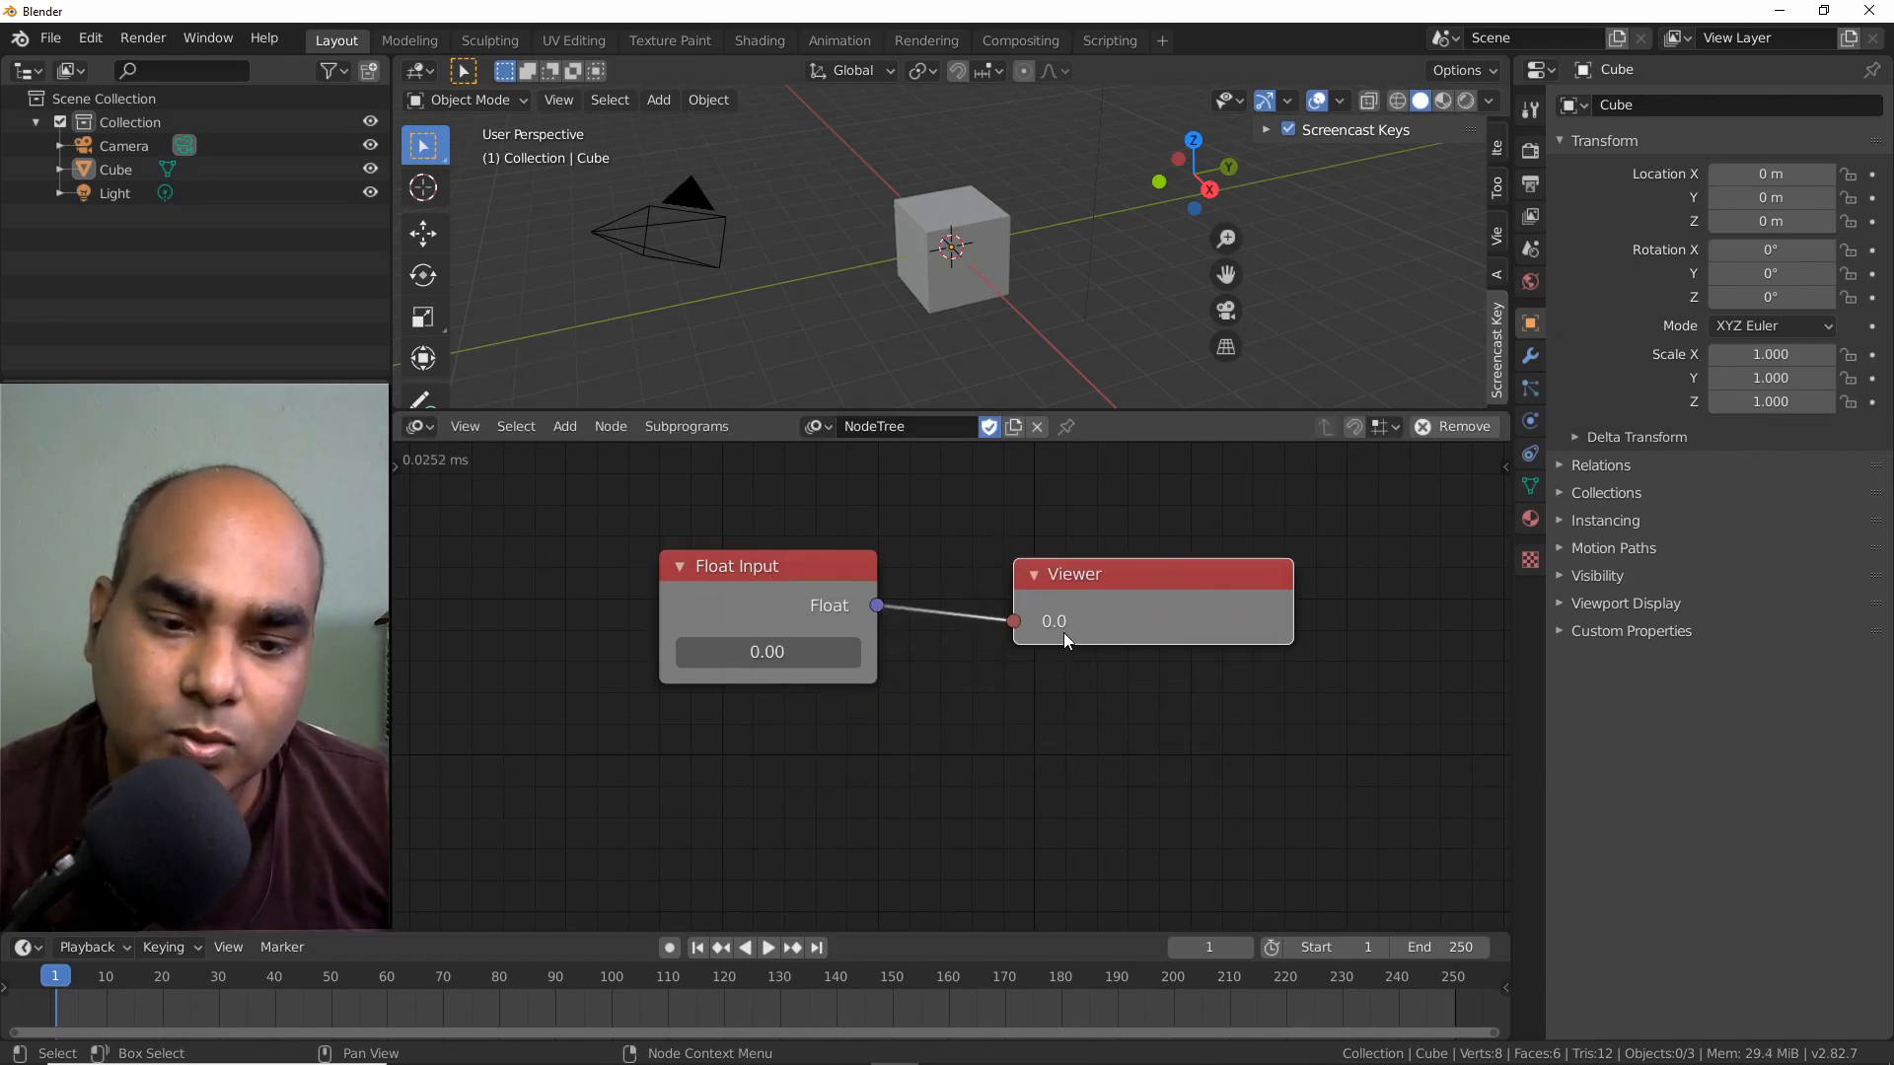
pyautogui.moveTo(789, 652); pyautogui.dragTo(925, 636)
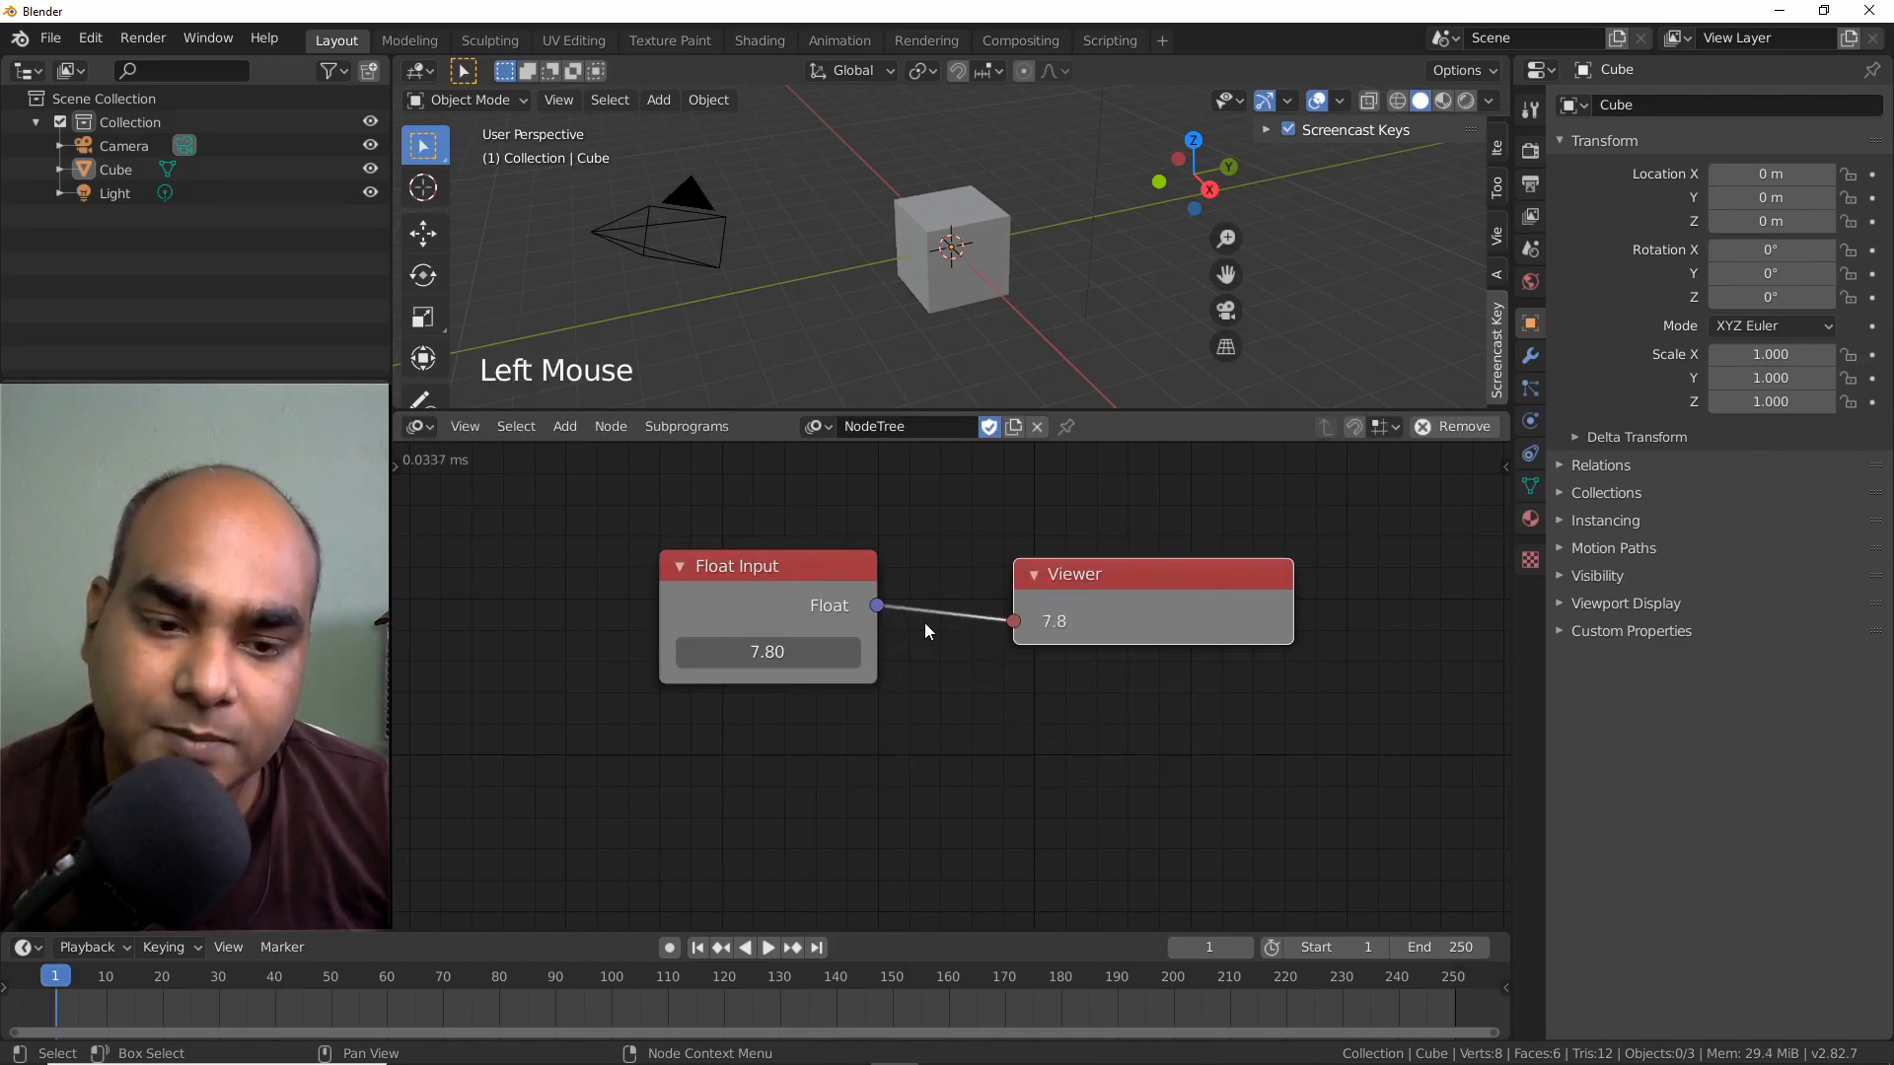
# Move the Viewer and Float Input nodes up so their link runs roughly level.
pyautogui.moveTo(1148, 594); pyautogui.dragTo(1156, 549)
pyautogui.moveTo(762, 572); pyautogui.dragTo(761, 543)
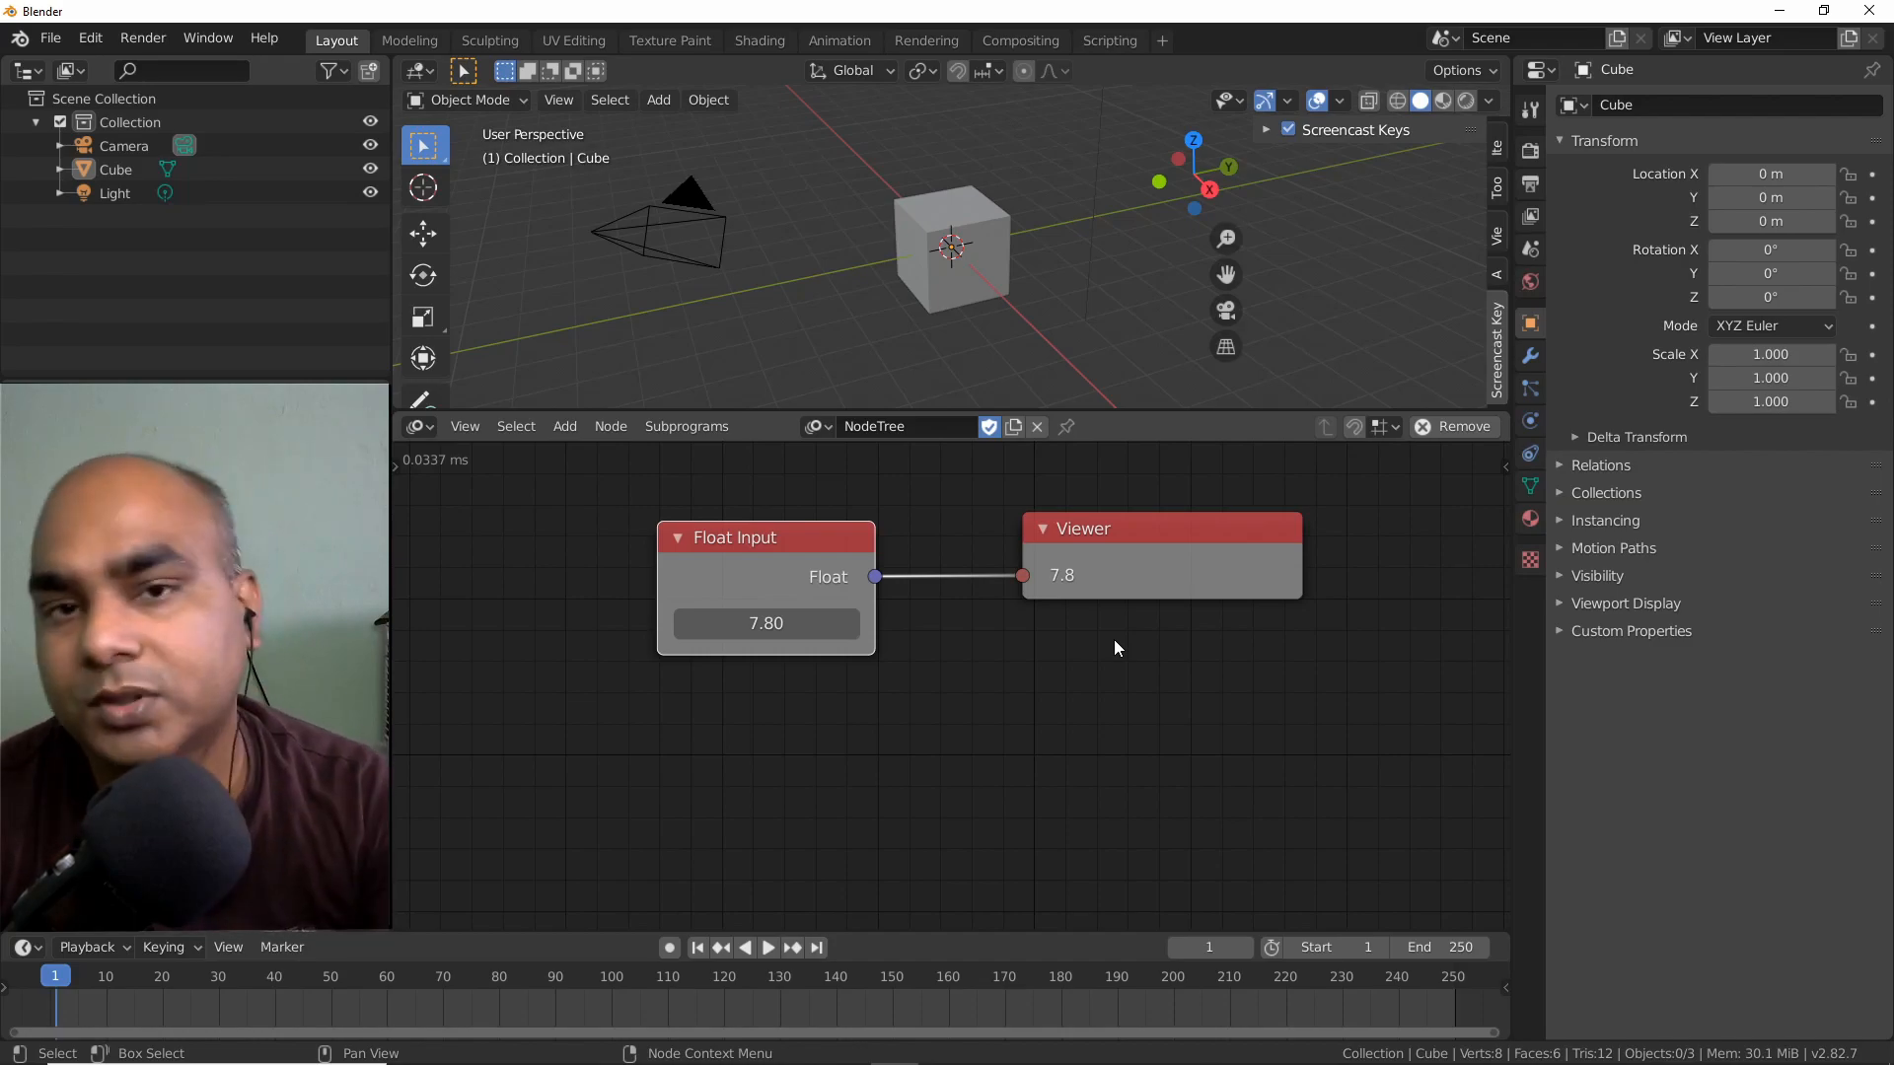
pyautogui.click(967, 725)
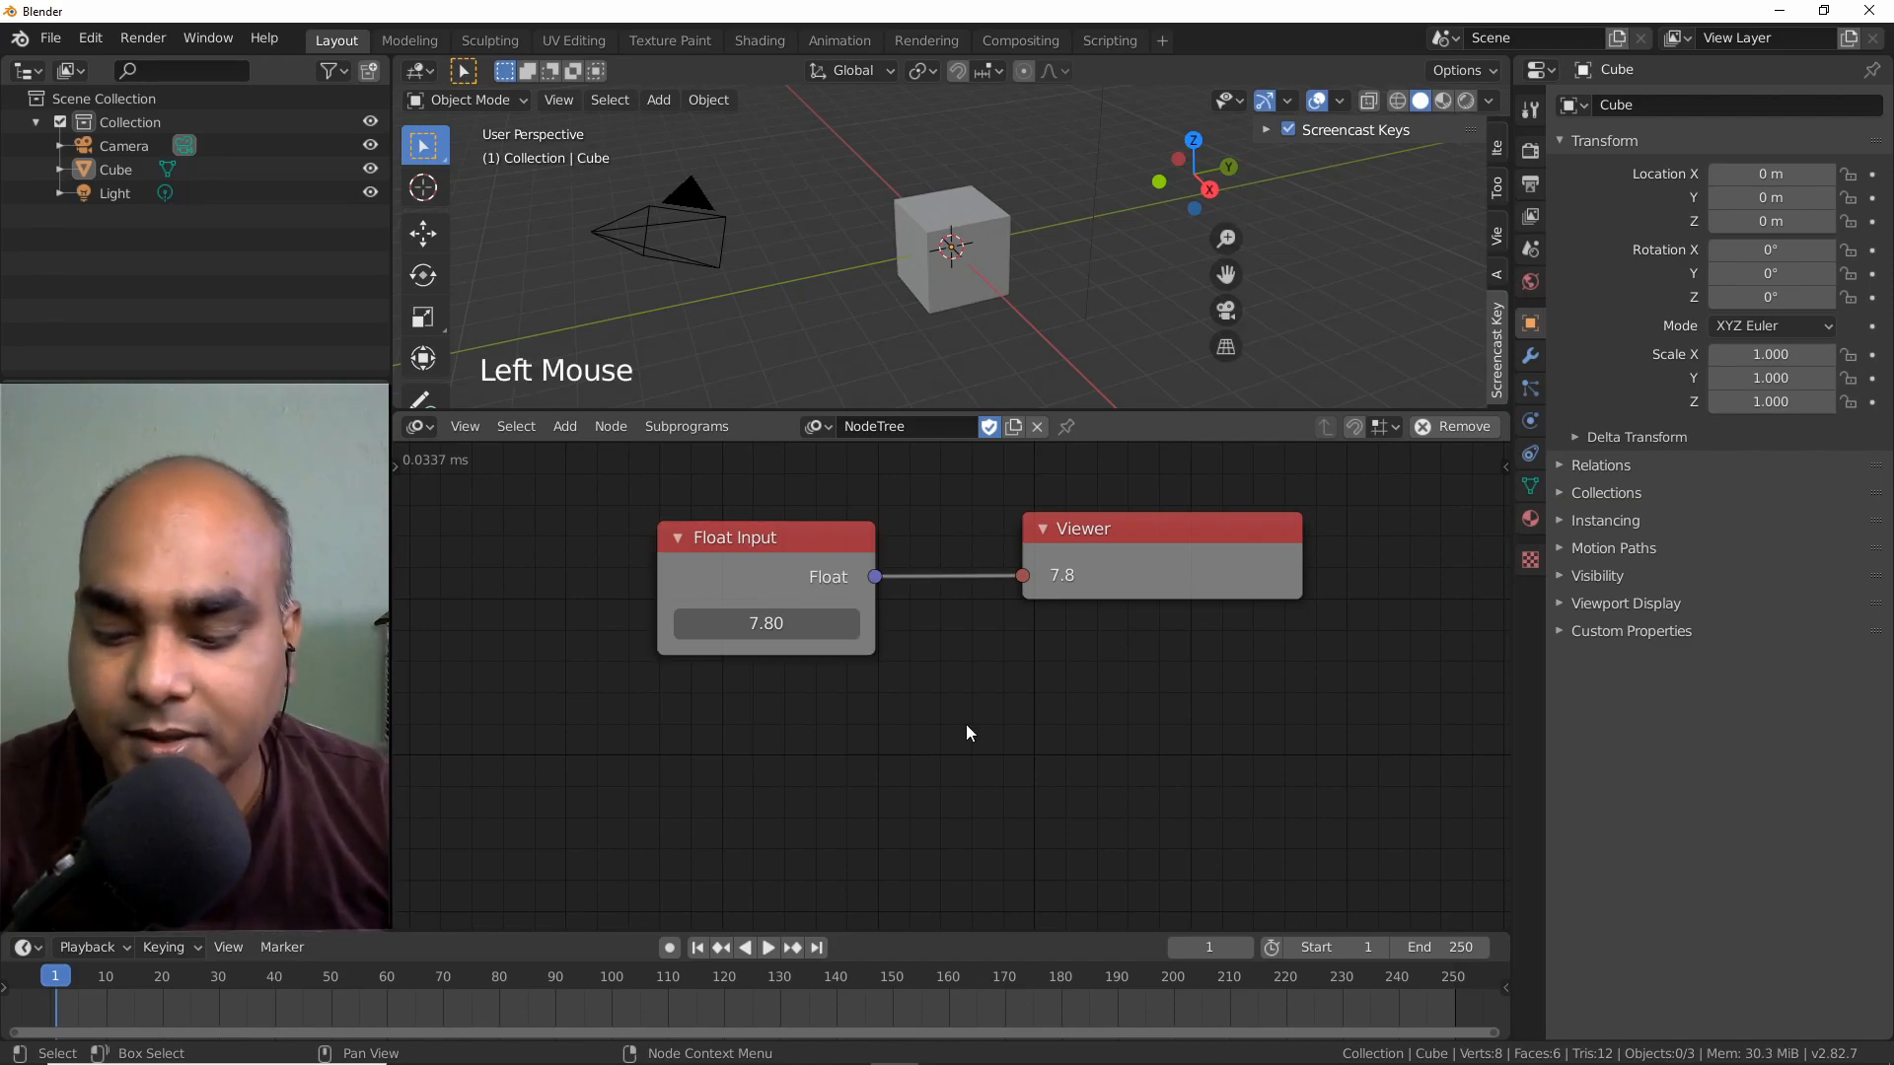
# Duplicate the Float Input node twice, stacking the copies below the original.
pyautogui.click(1169, 533)
pyautogui.click(725, 553)
pyautogui.hotkey('shift', 'd')
pyautogui.click(748, 707)
pyautogui.hotkey('shift', 'd')
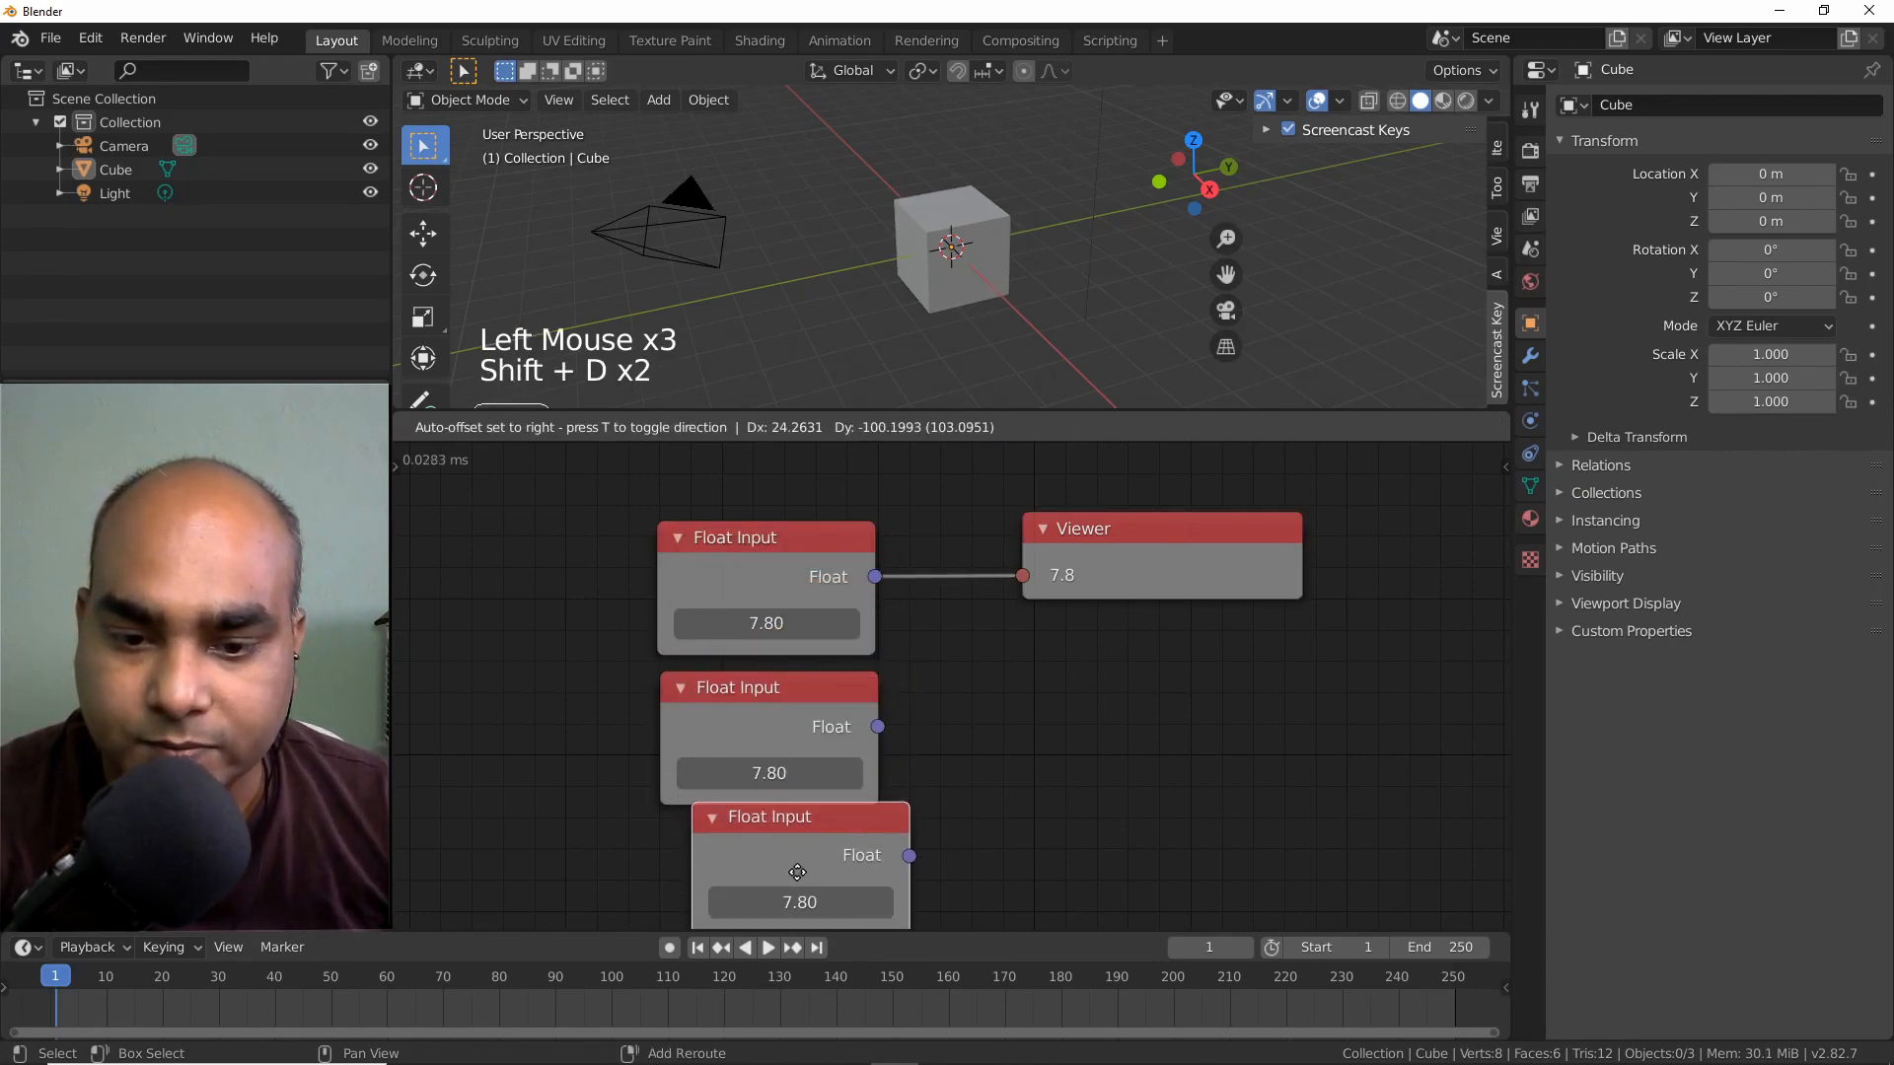
pyautogui.moveTo(958, 725); pyautogui.dragTo(965, 582, button='middle')
# Set the middle Float Input to 9.45 and the lowest one to 12.12.
pyautogui.moveTo(759, 636); pyautogui.dragTo(779, 636)
pyautogui.moveTo(735, 796); pyautogui.dragTo(746, 796)
pyautogui.scroll(-1, 914, 680)
pyautogui.moveTo(914, 681); pyautogui.dragTo(822, 755, button='middle')
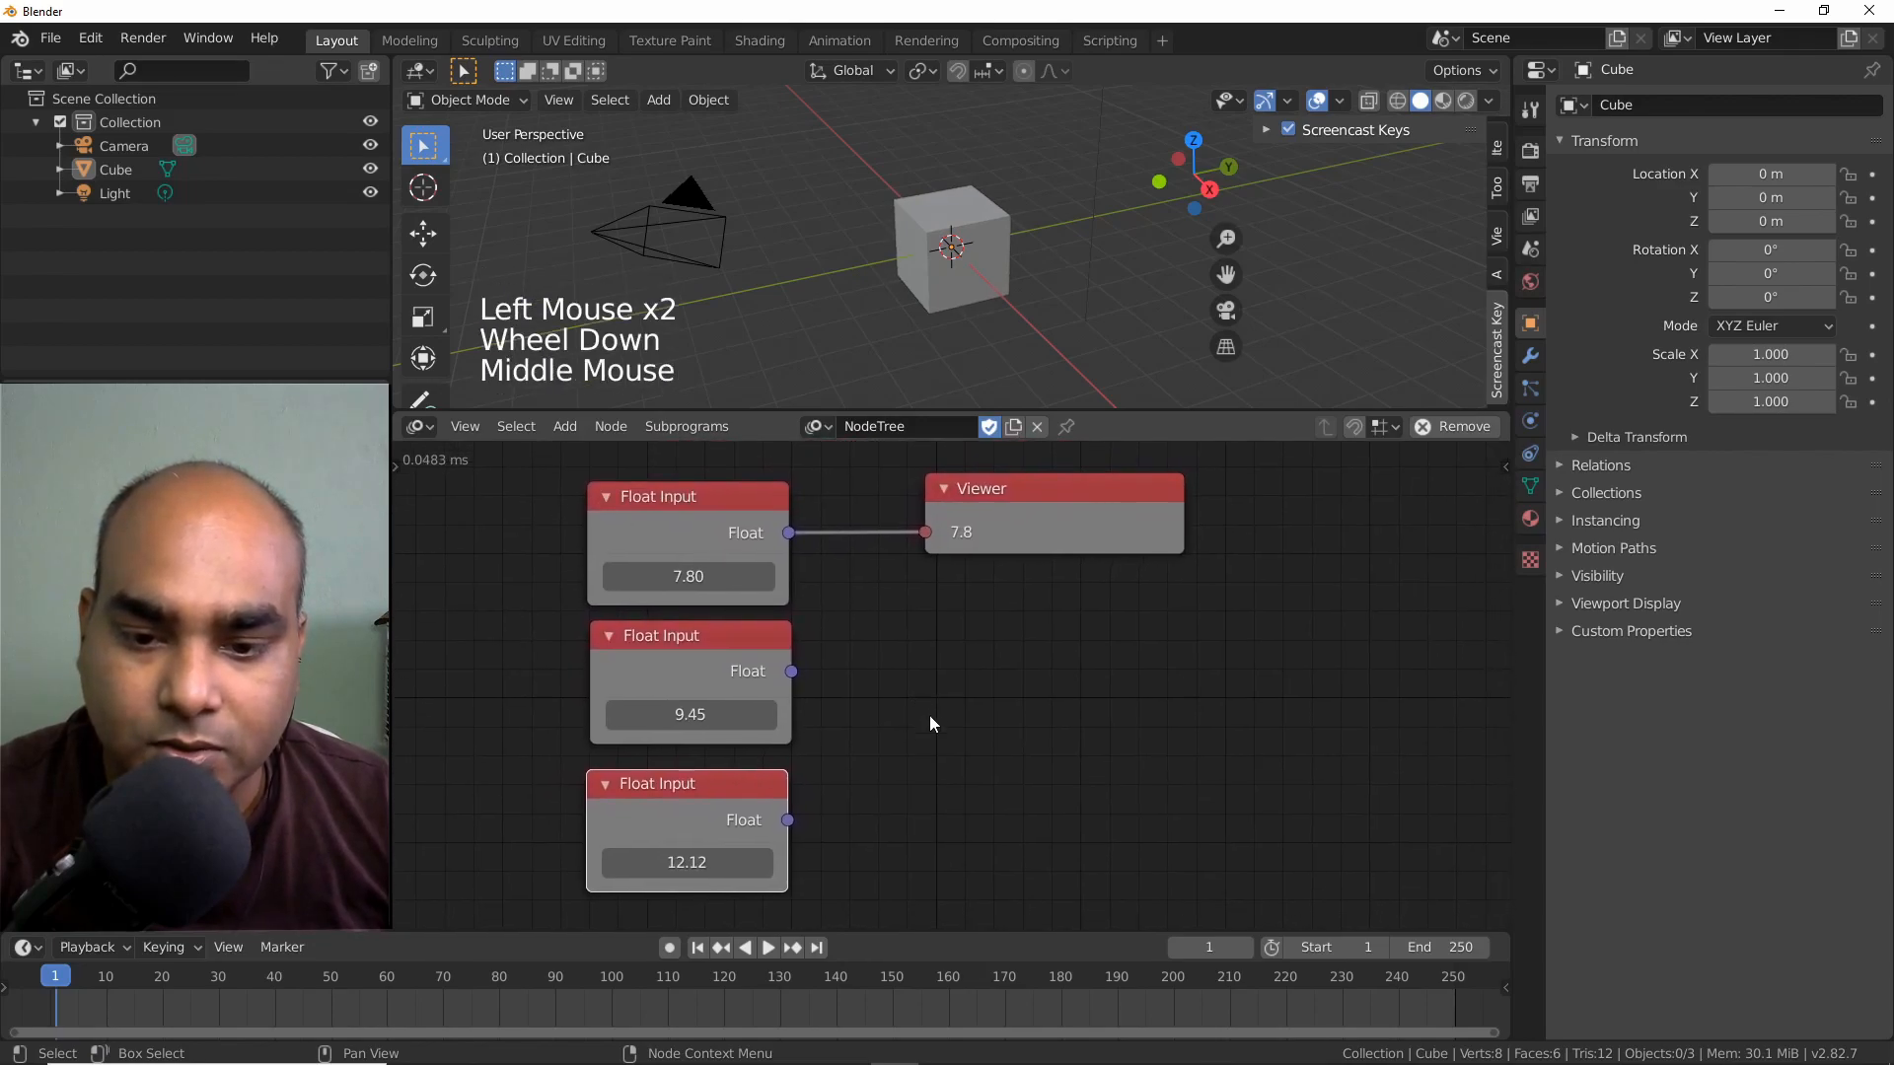
# Attach a separate Viewer node to each of the two duplicated Float Input nodes.
pyautogui.click(759, 632)
pyautogui.press('w')
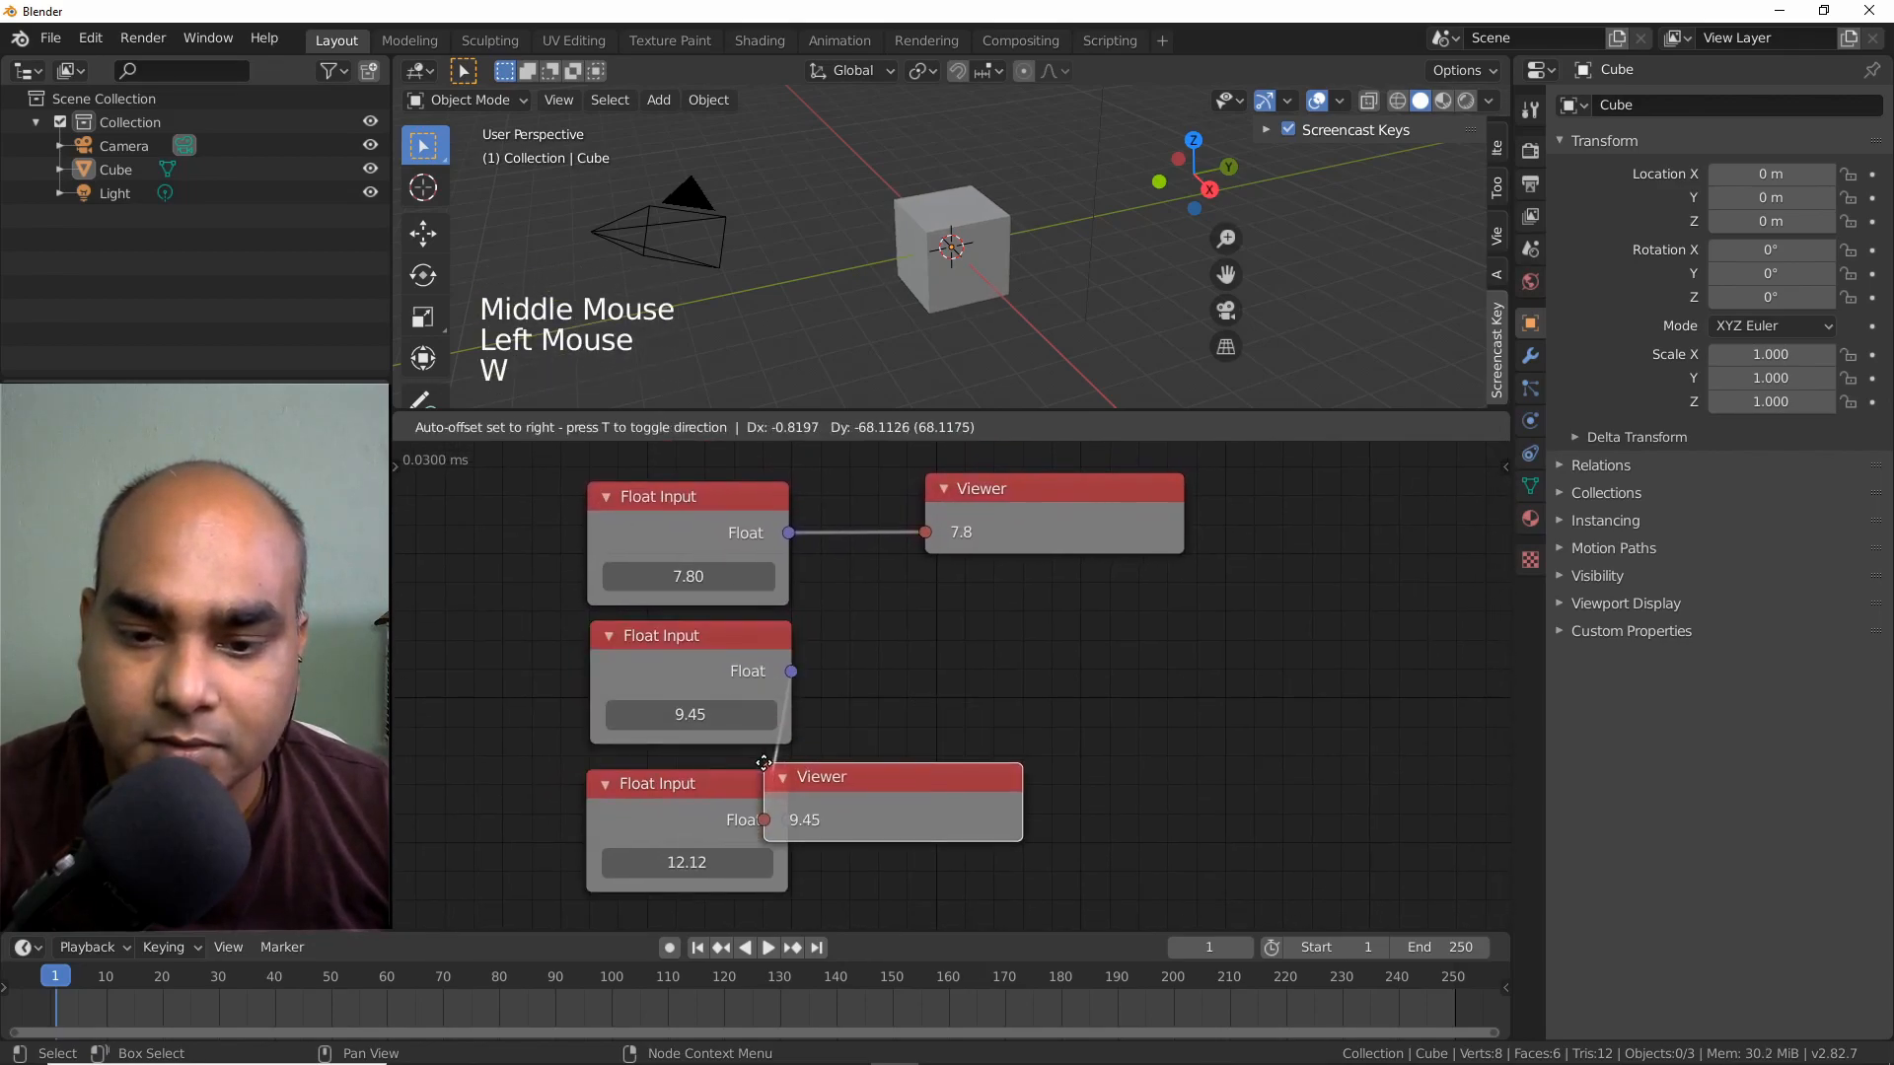
pyautogui.click(953, 619)
pyautogui.click(718, 793)
pyautogui.press('w')
pyautogui.press('w')
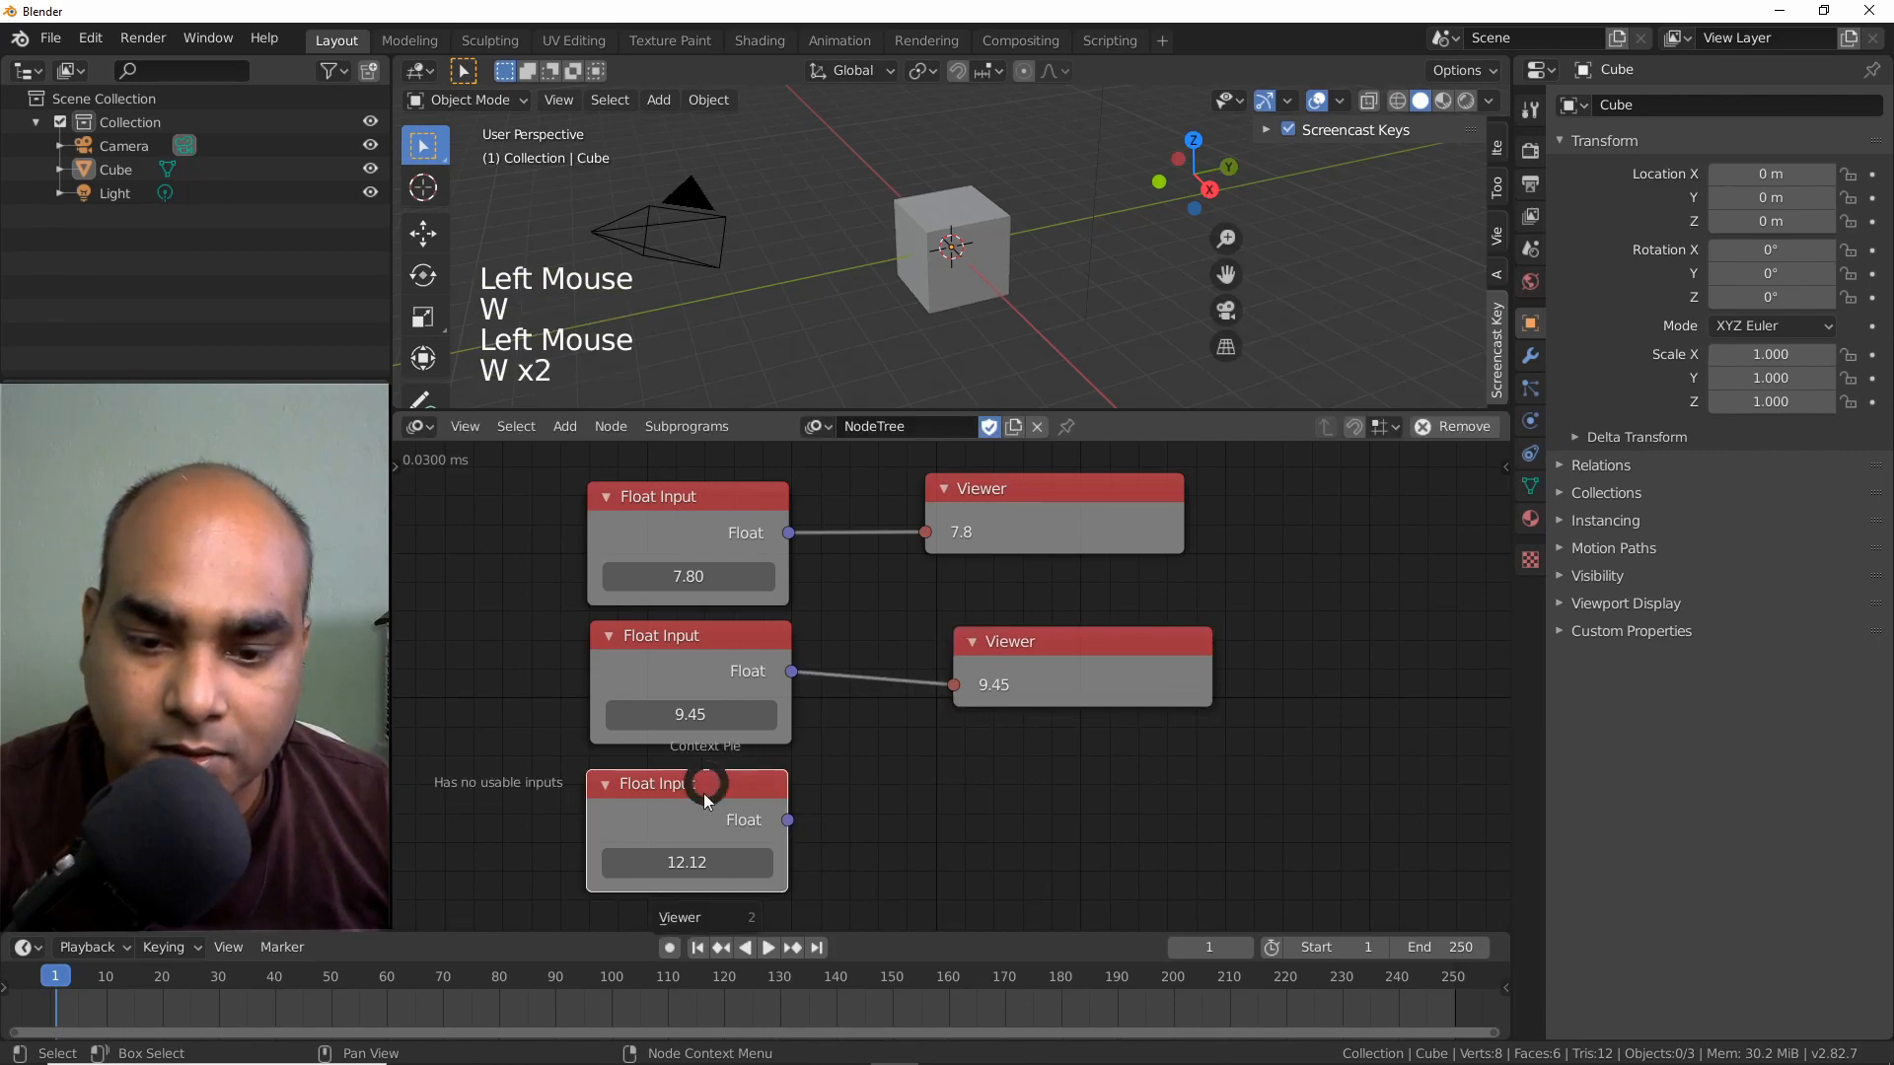
pyautogui.click(969, 793)
# Arrange the three Viewer nodes in a column beside their Float Input nodes.
pyautogui.moveTo(969, 793); pyautogui.dragTo(884, 800, button='middle')
pyautogui.moveTo(944, 558); pyautogui.dragTo(984, 552)
pyautogui.moveTo(994, 655); pyautogui.dragTo(1030, 657)
pyautogui.moveTo(986, 791); pyautogui.dragTo(1017, 772)
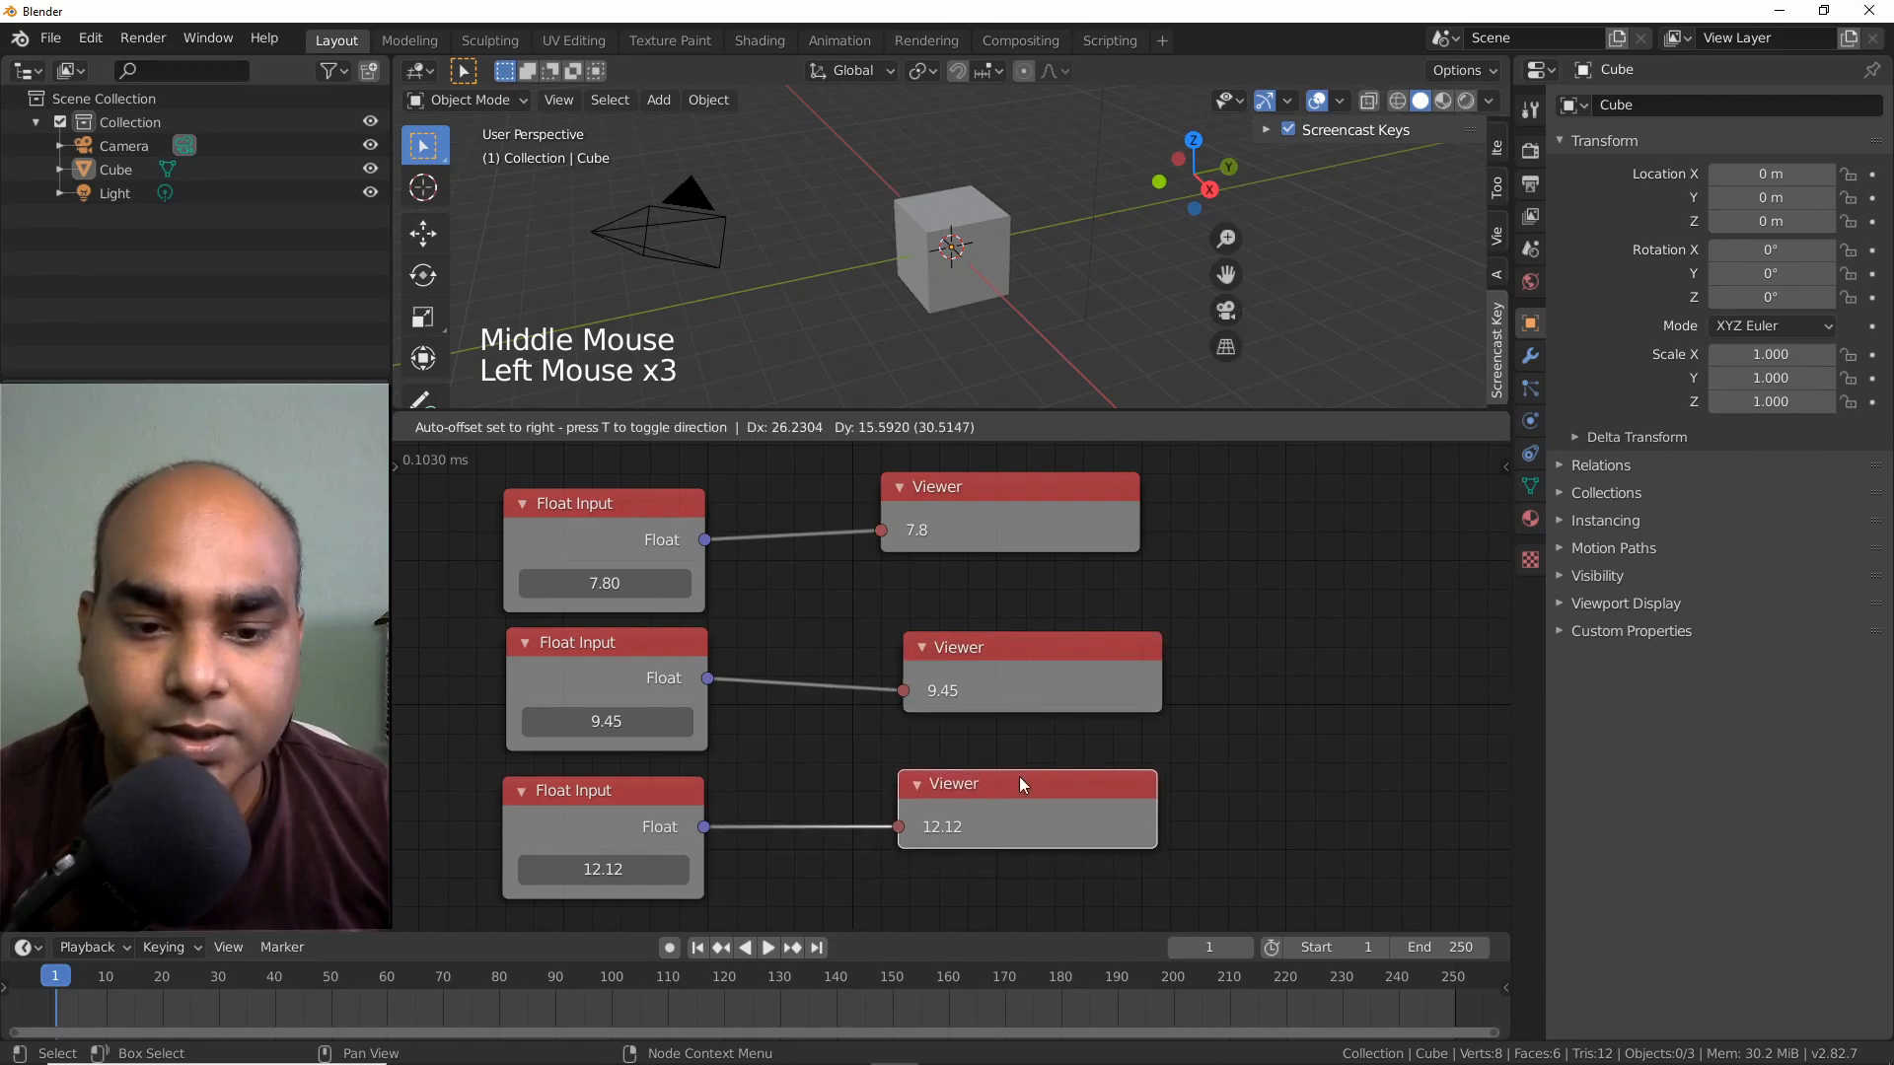
pyautogui.moveTo(1031, 675); pyautogui.dragTo(1007, 678)
pyautogui.click(1001, 537)
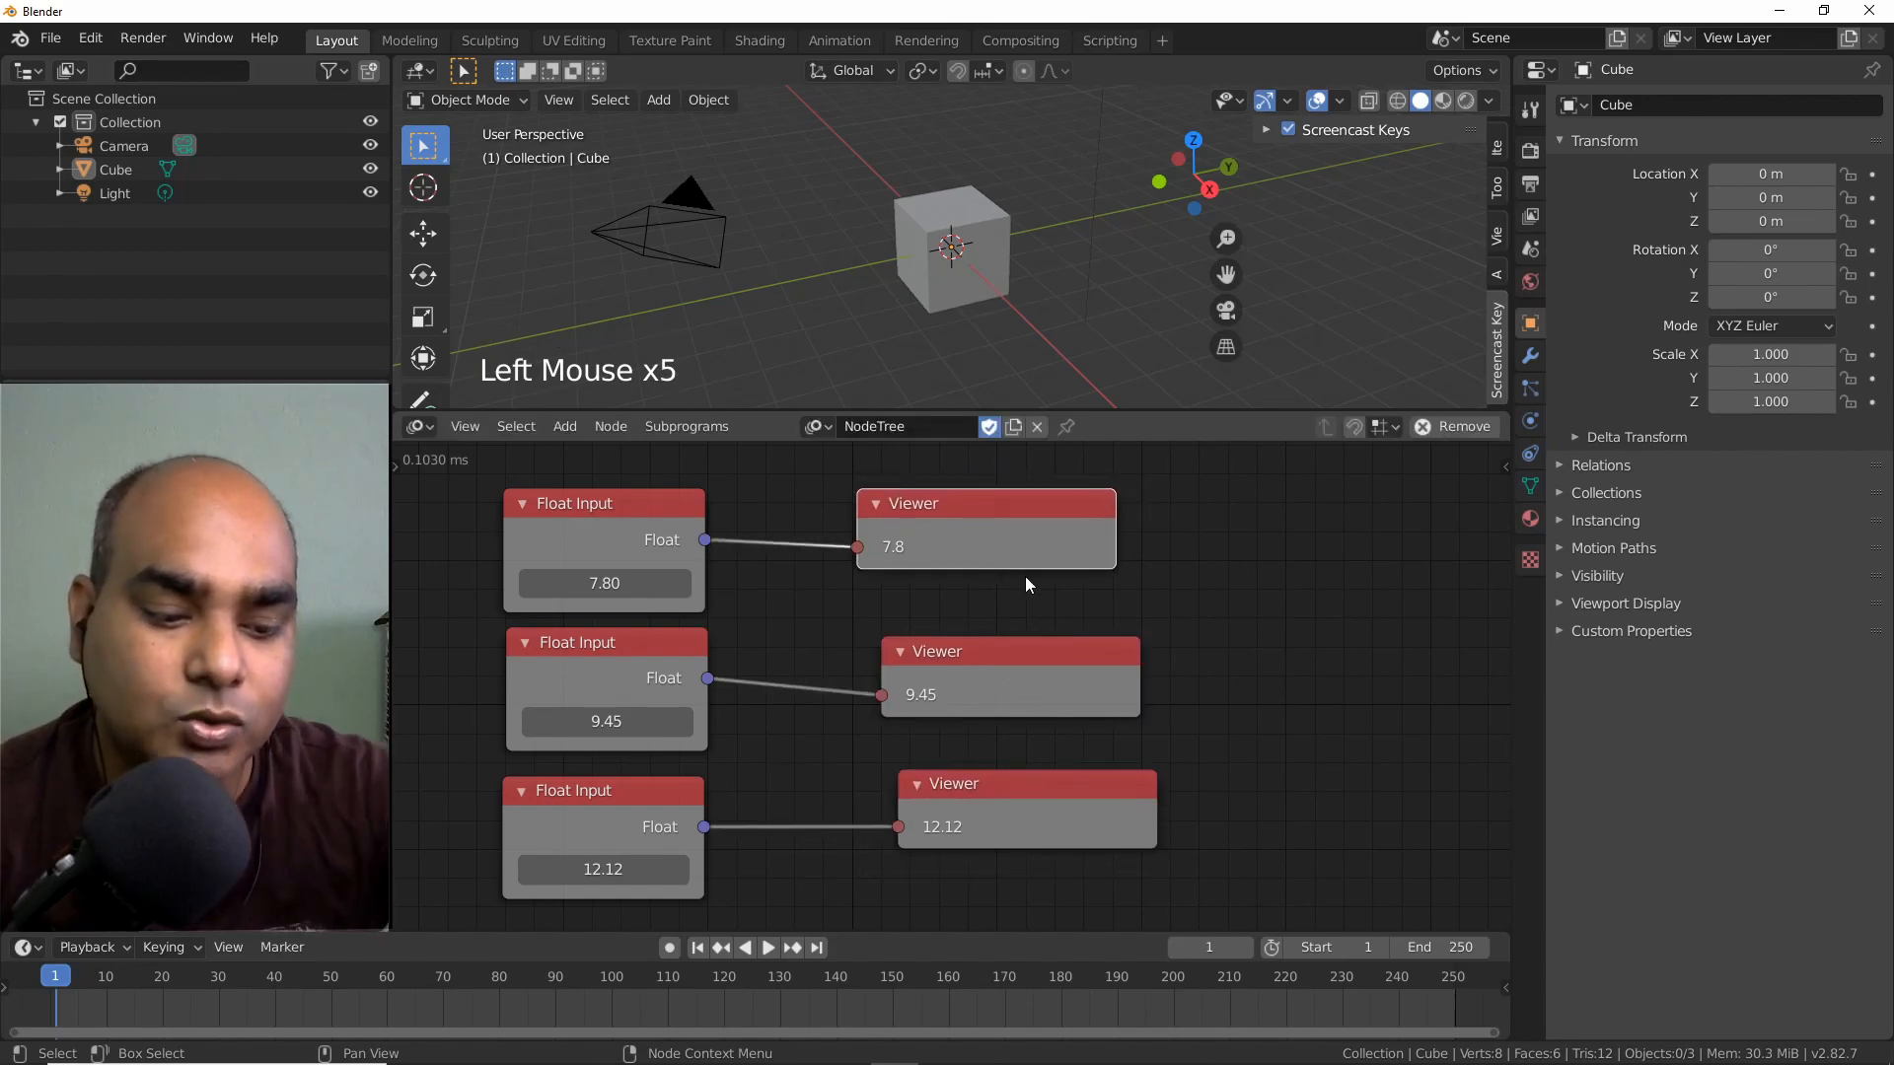
# Delete all three Viewer nodes, keeping only the Float Input nodes.
pyautogui.press('Delete')
pyautogui.moveTo(864, 539); pyautogui.dragTo(1195, 867)
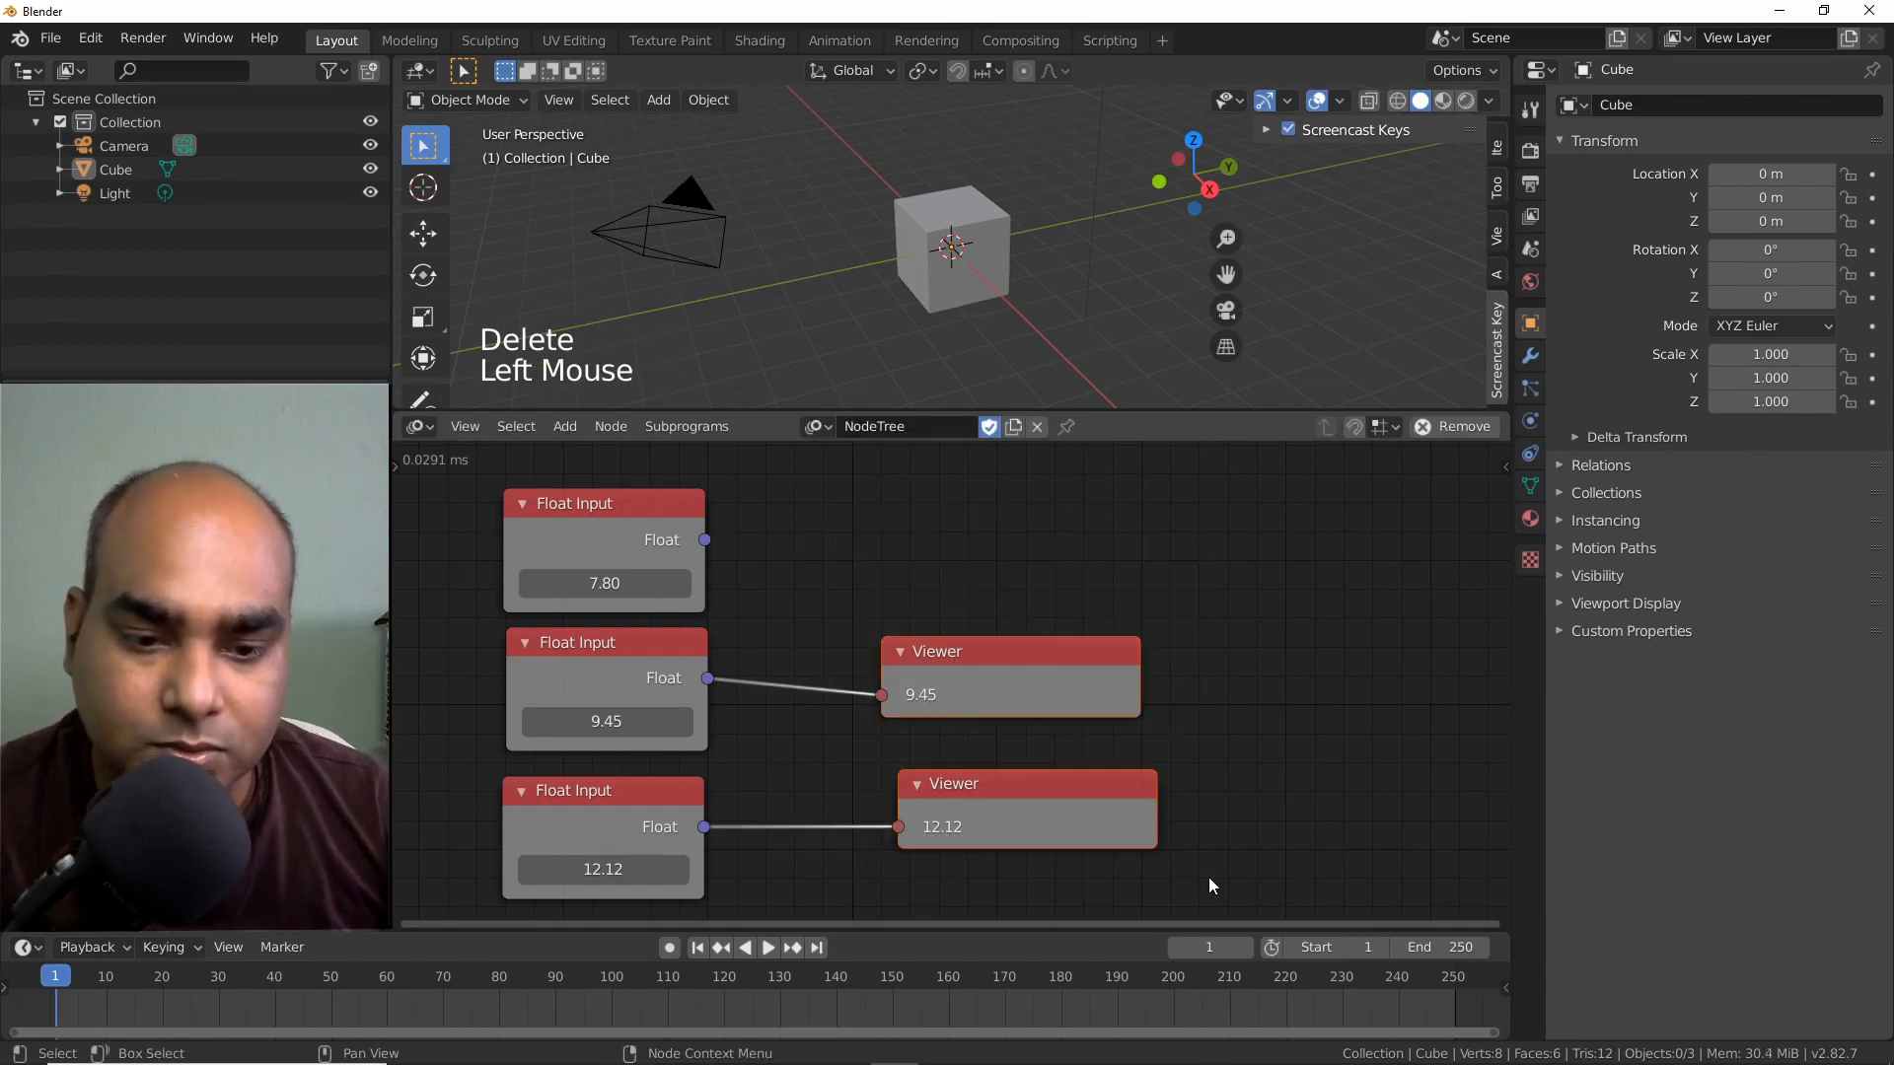
pyautogui.press('Delete')
pyautogui.click(828, 614)
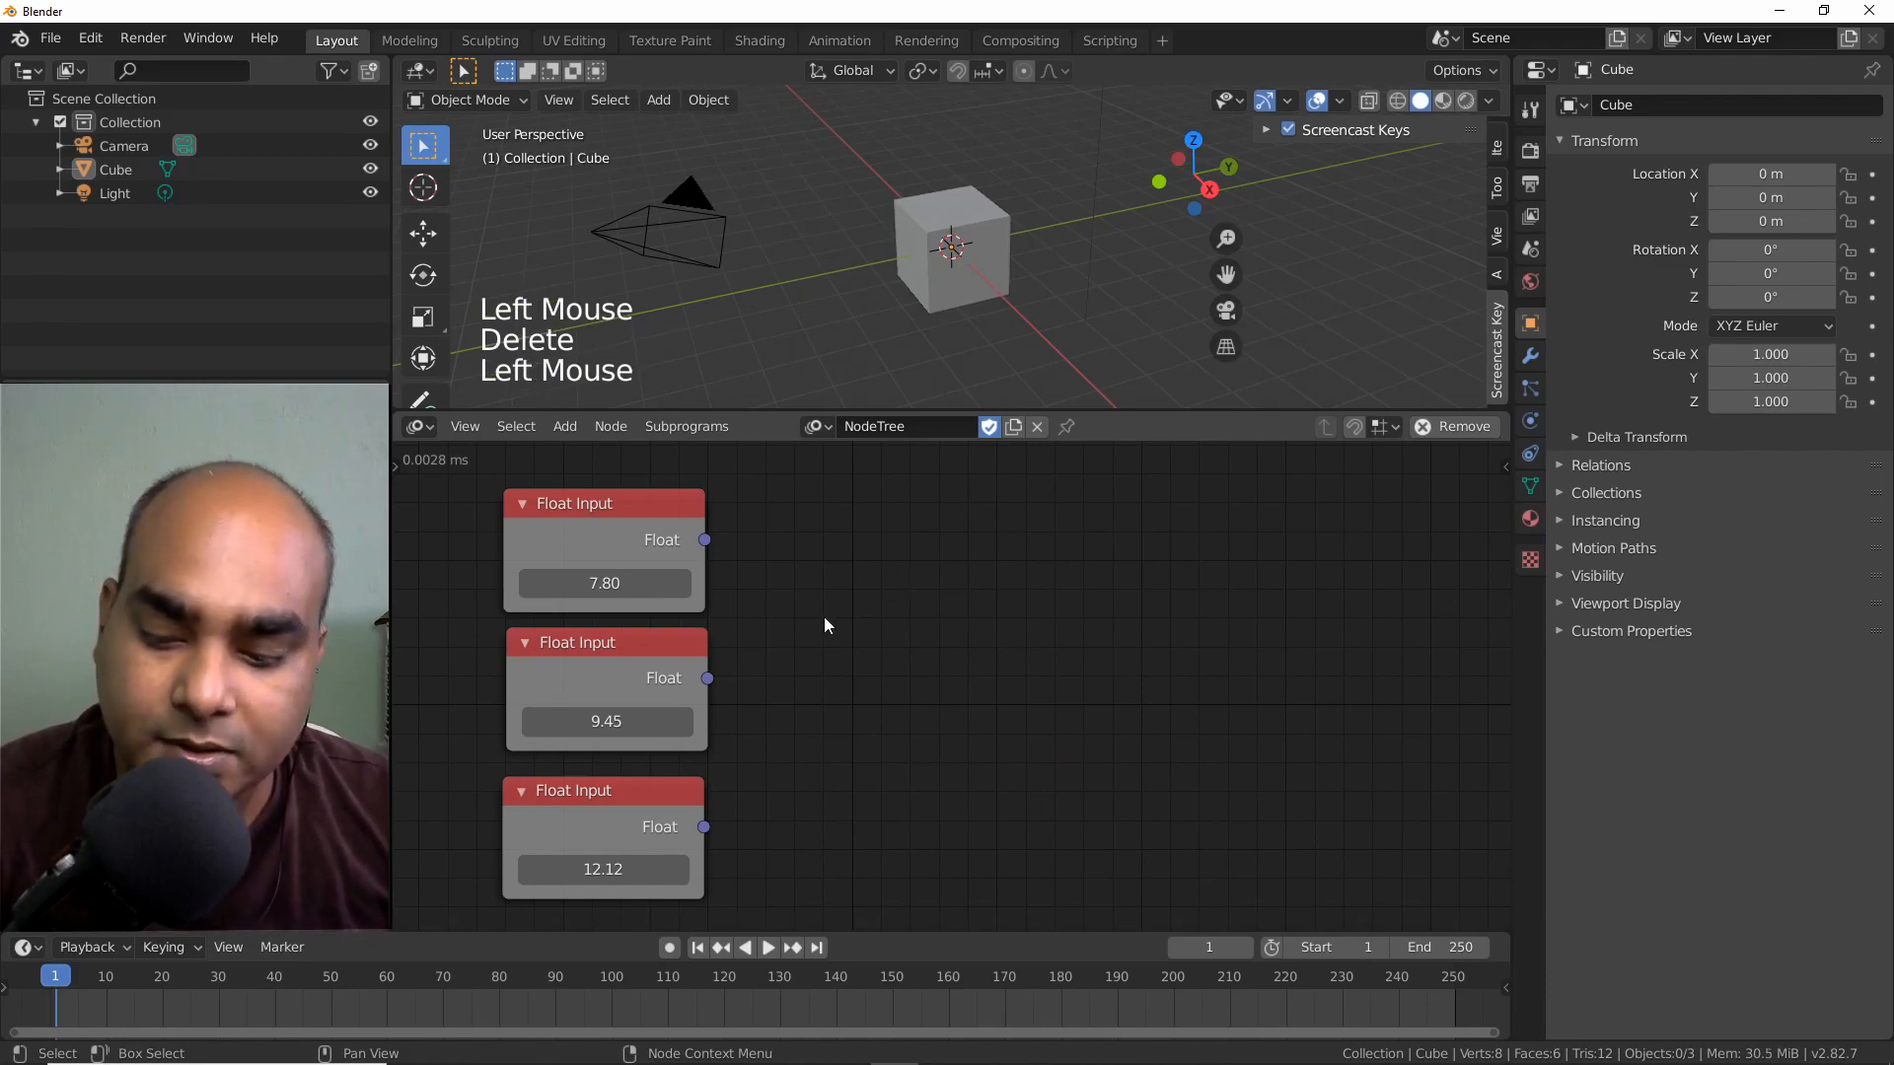
# Add a Combine Vector node beside the three Float Input nodes.
pyautogui.hotkey('ctrl', 'a')
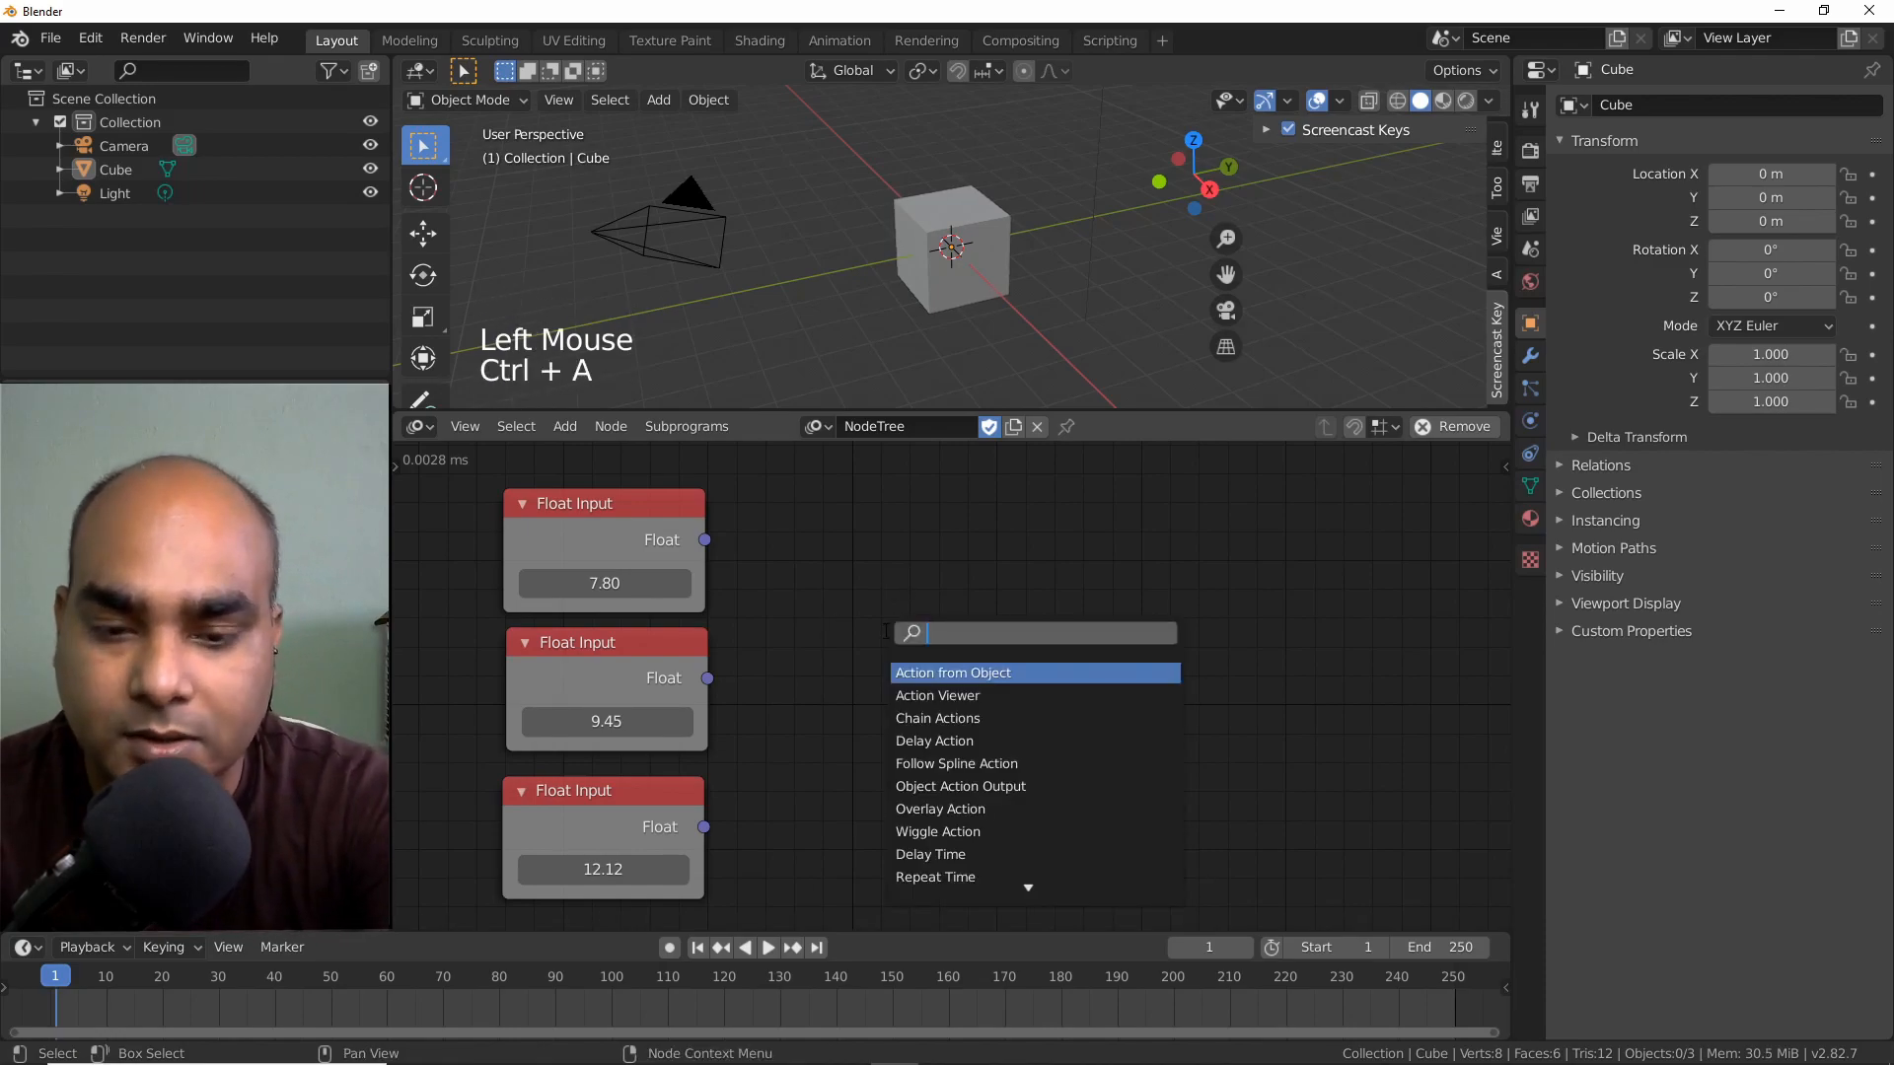
pyautogui.write('combine')
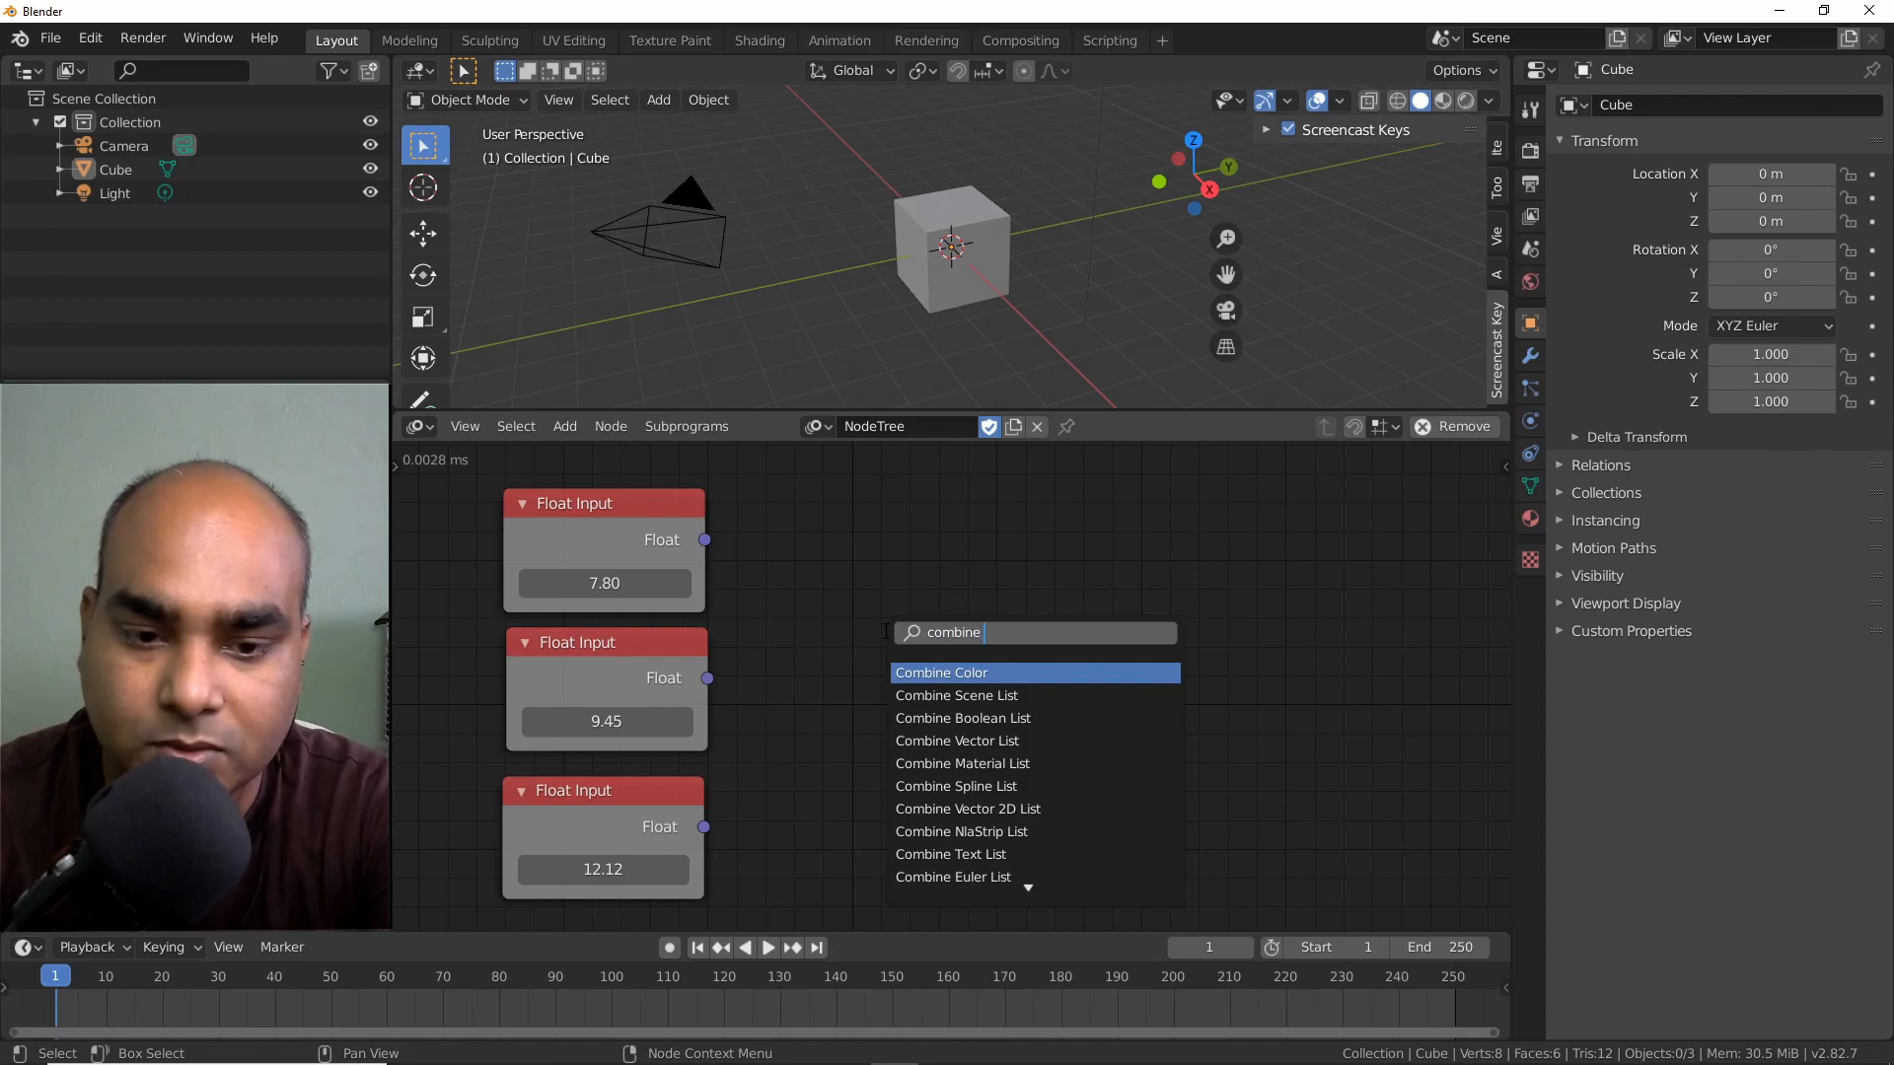
pyautogui.write(' ve')
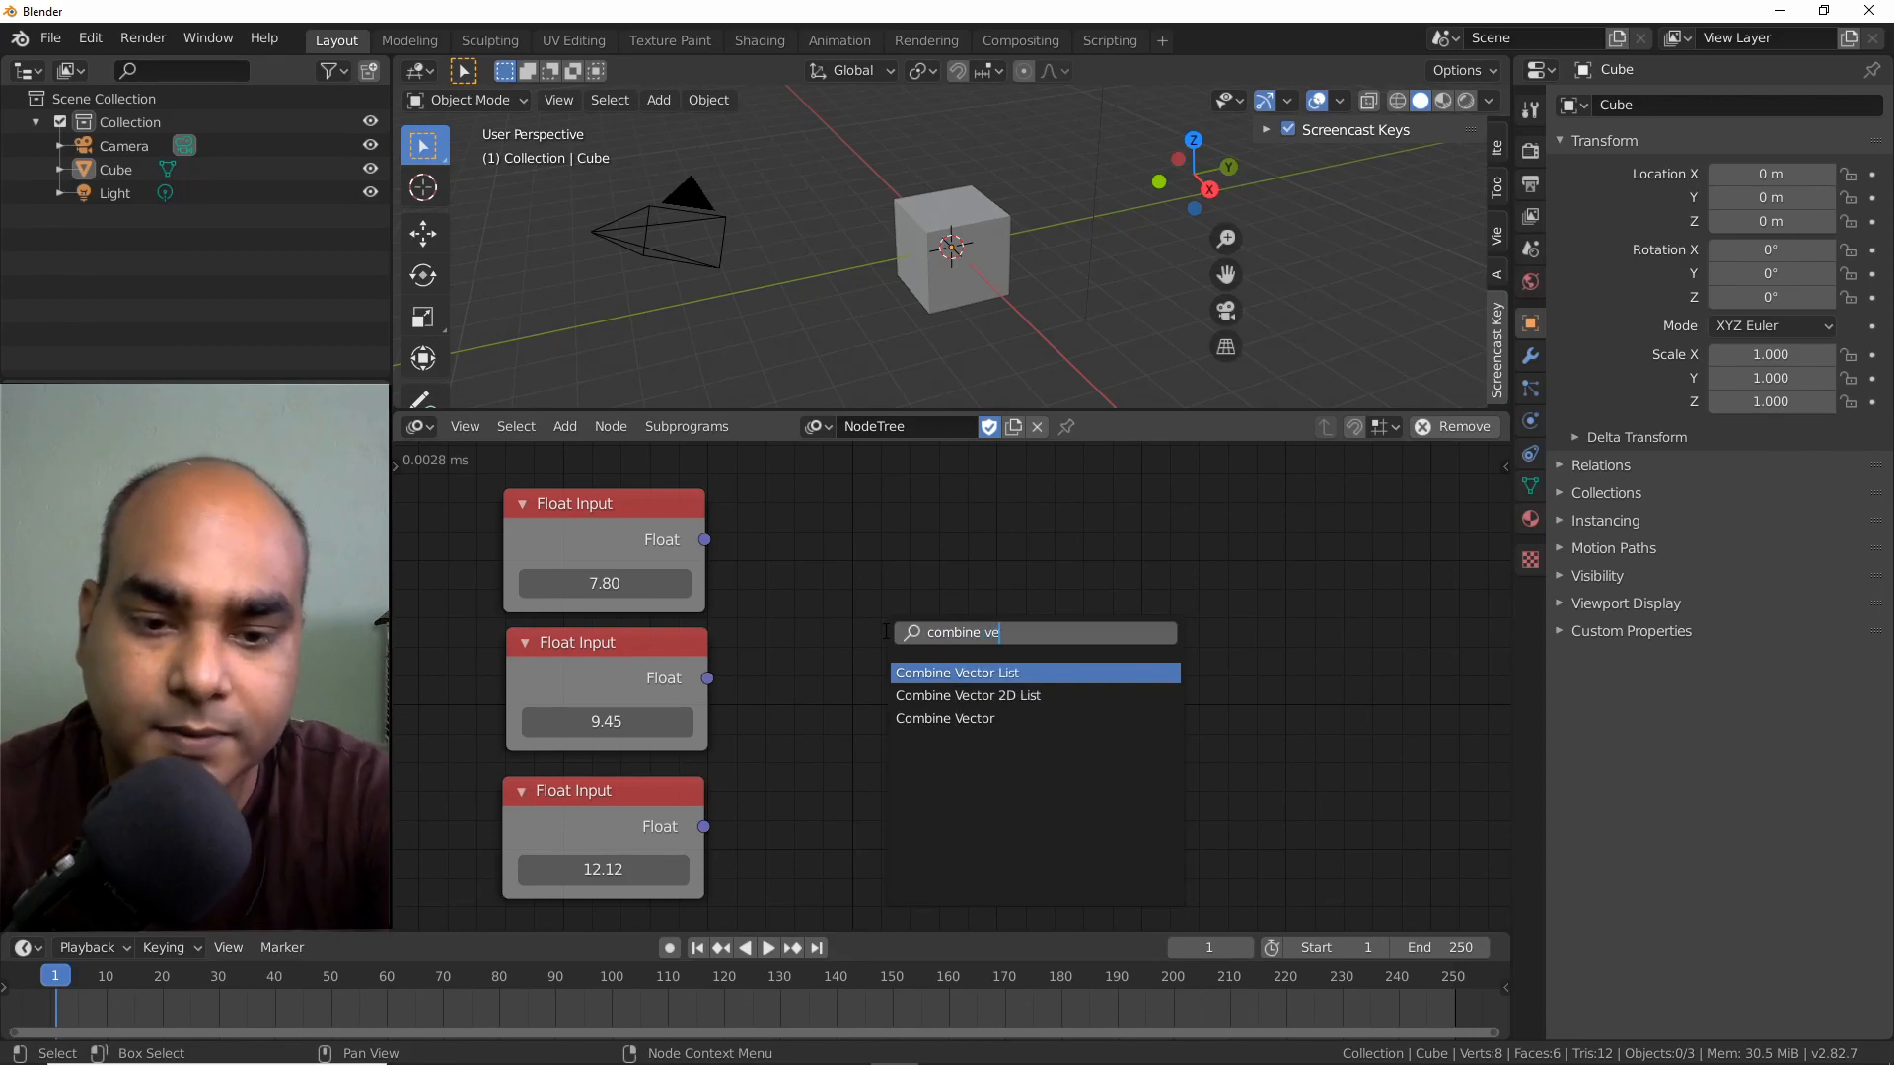
pyautogui.press('Down')
pyautogui.press('Down')
pyautogui.press('Return')
pyautogui.click(866, 566)
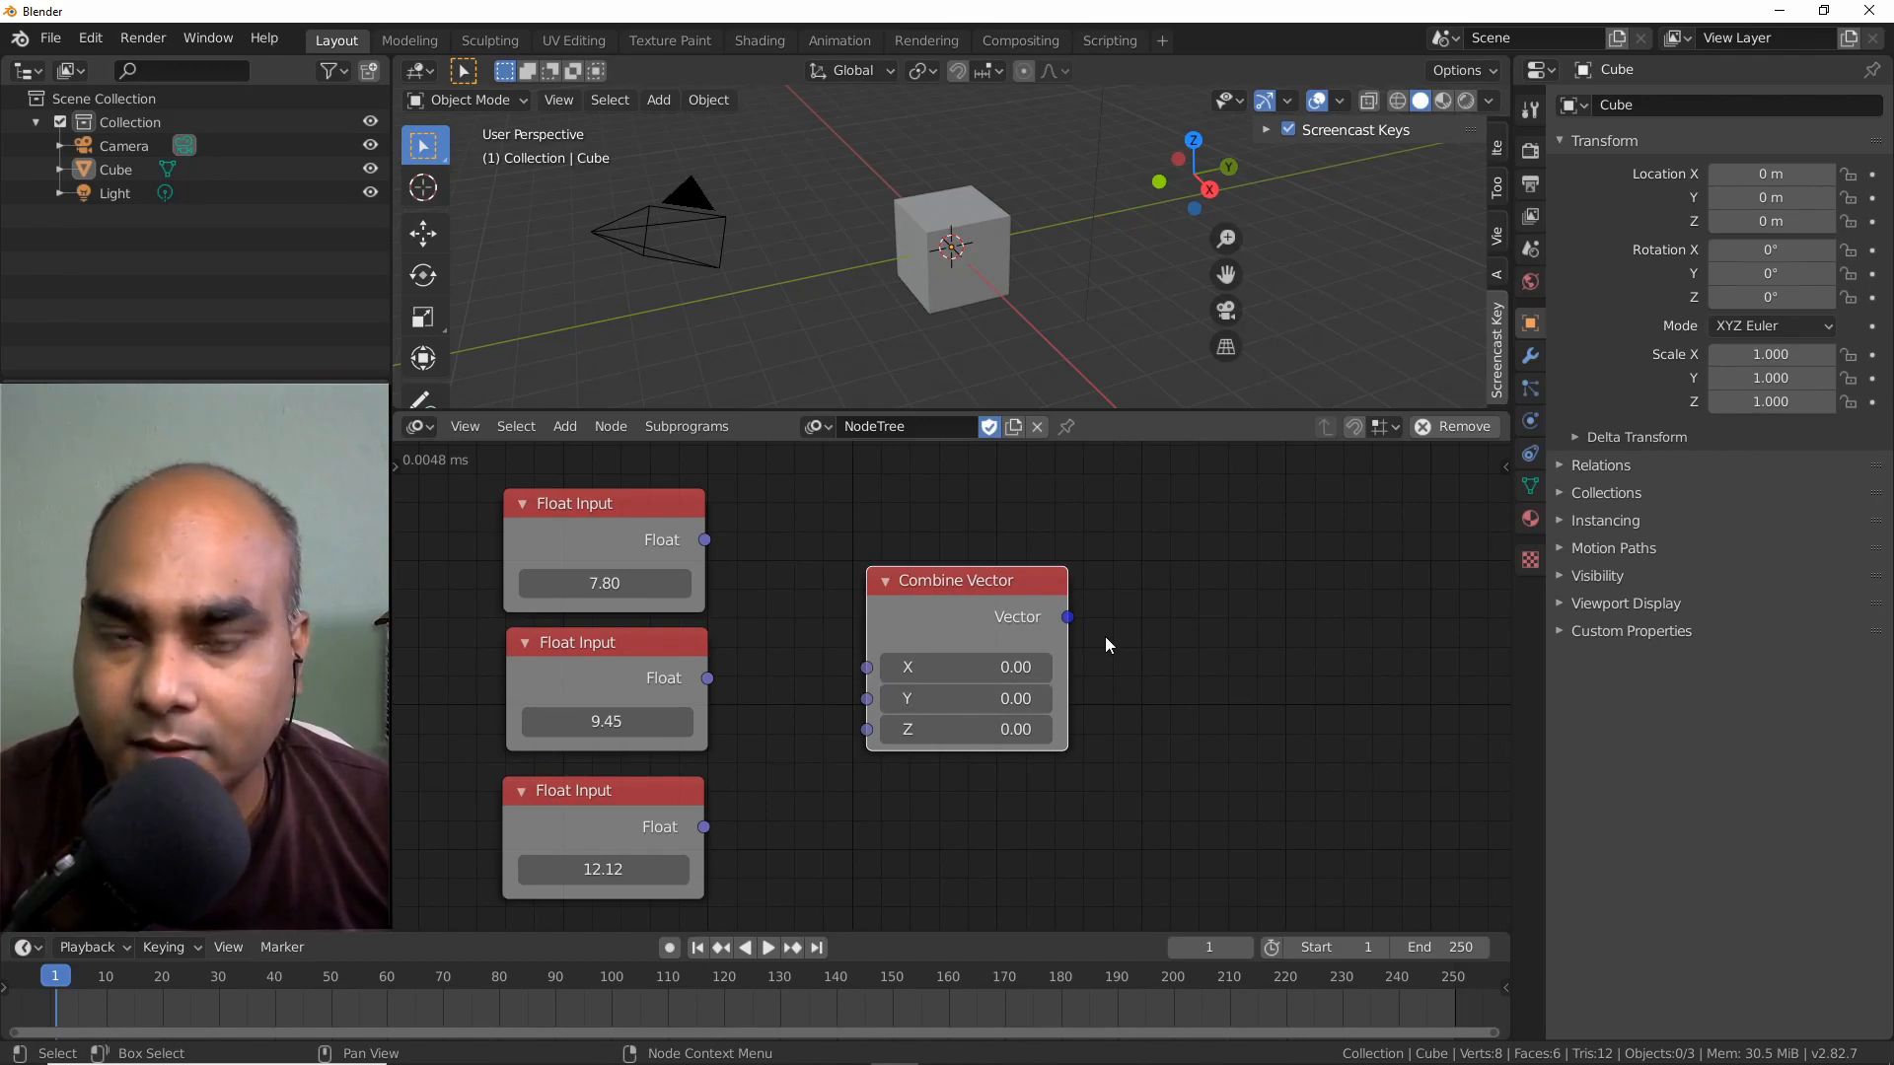
# Connect the three Float Input nodes, from upper to lower, to the X, Y and Z inputs of the Combine Vector node.
pyautogui.moveTo(880, 619); pyautogui.dragTo(941, 617)
pyautogui.moveTo(706, 540)
pyautogui.mouseDown()
pyautogui.moveTo(944, 654)
pyautogui.moveTo(927, 665)
pyautogui.mouseUp()
pyautogui.moveTo(707, 679); pyautogui.dragTo(927, 696)
pyautogui.moveTo(703, 827); pyautogui.dragTo(927, 727)
pyautogui.moveTo(947, 729); pyautogui.dragTo(926, 736)
# Attach one Viewer node to the uppermost Float Input and another to the Combine Vector node's output.
pyautogui.click(606, 540)
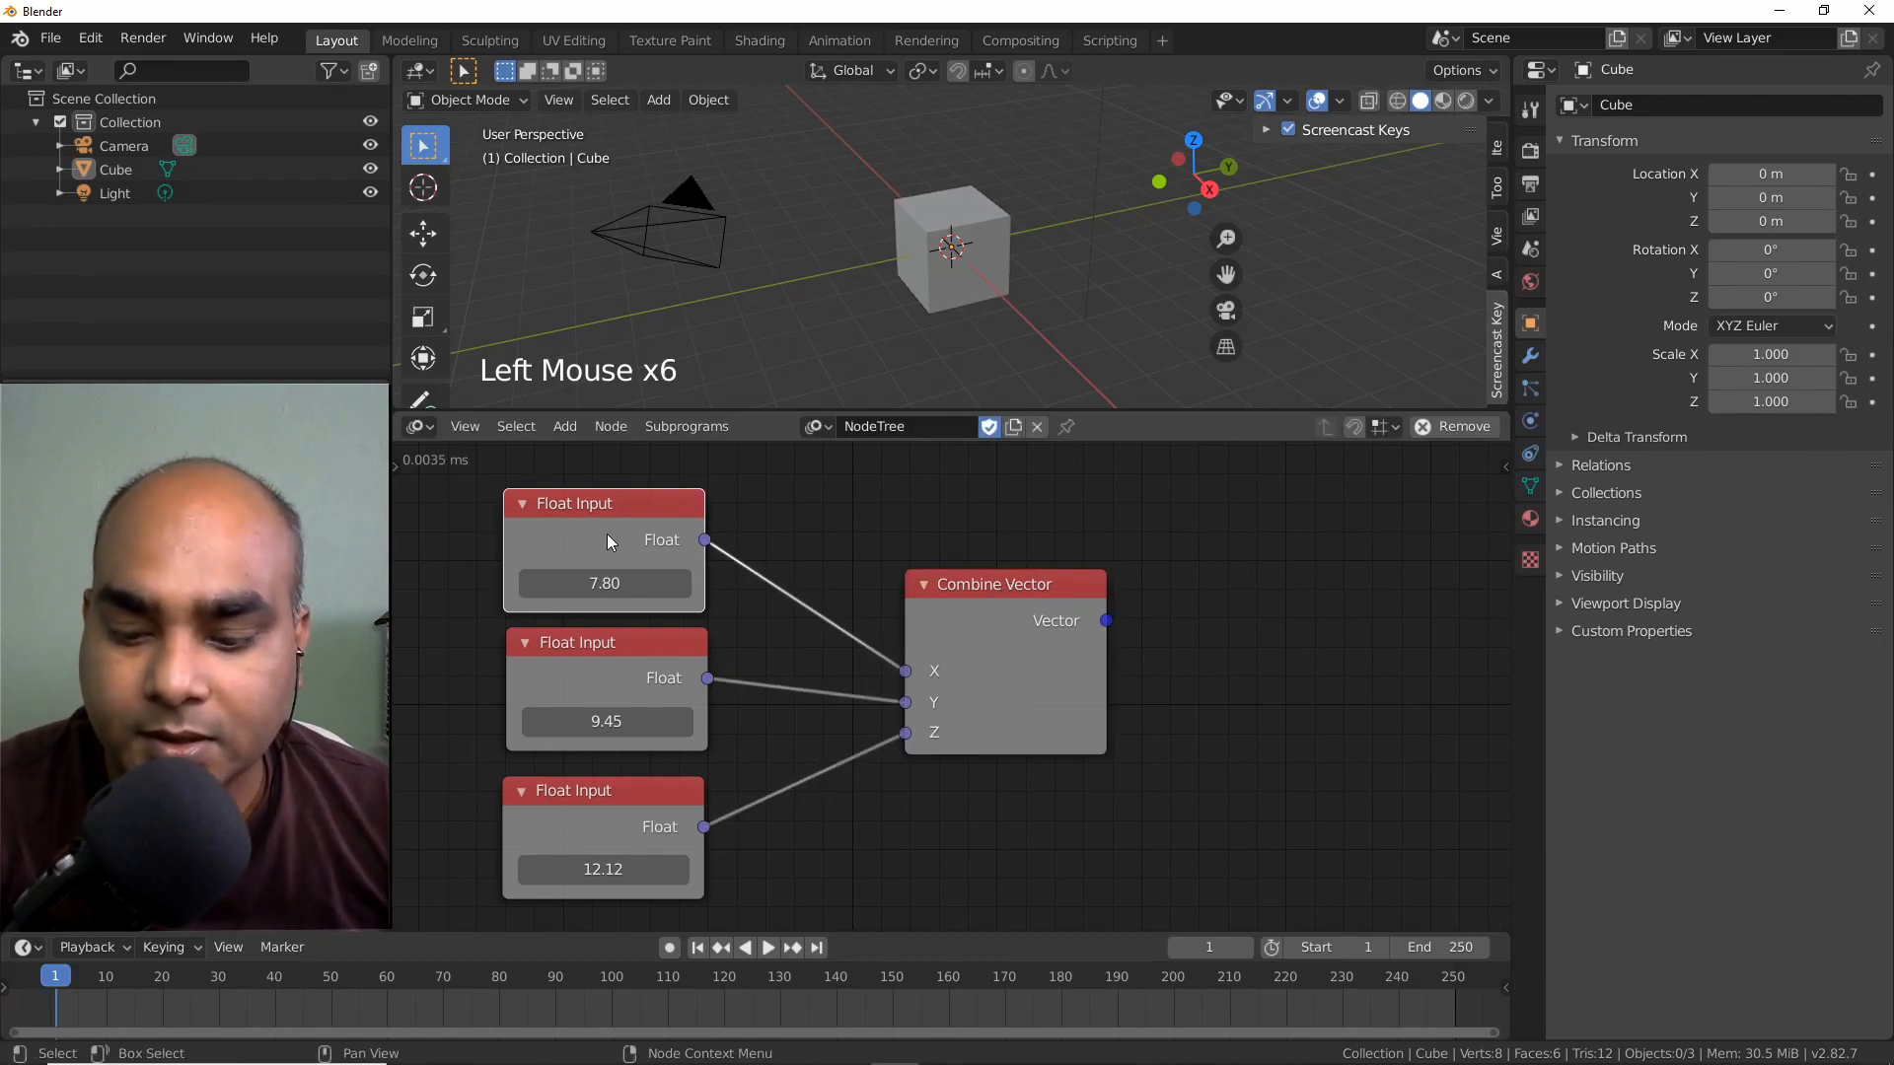
pyautogui.press('w')
pyautogui.click(804, 455)
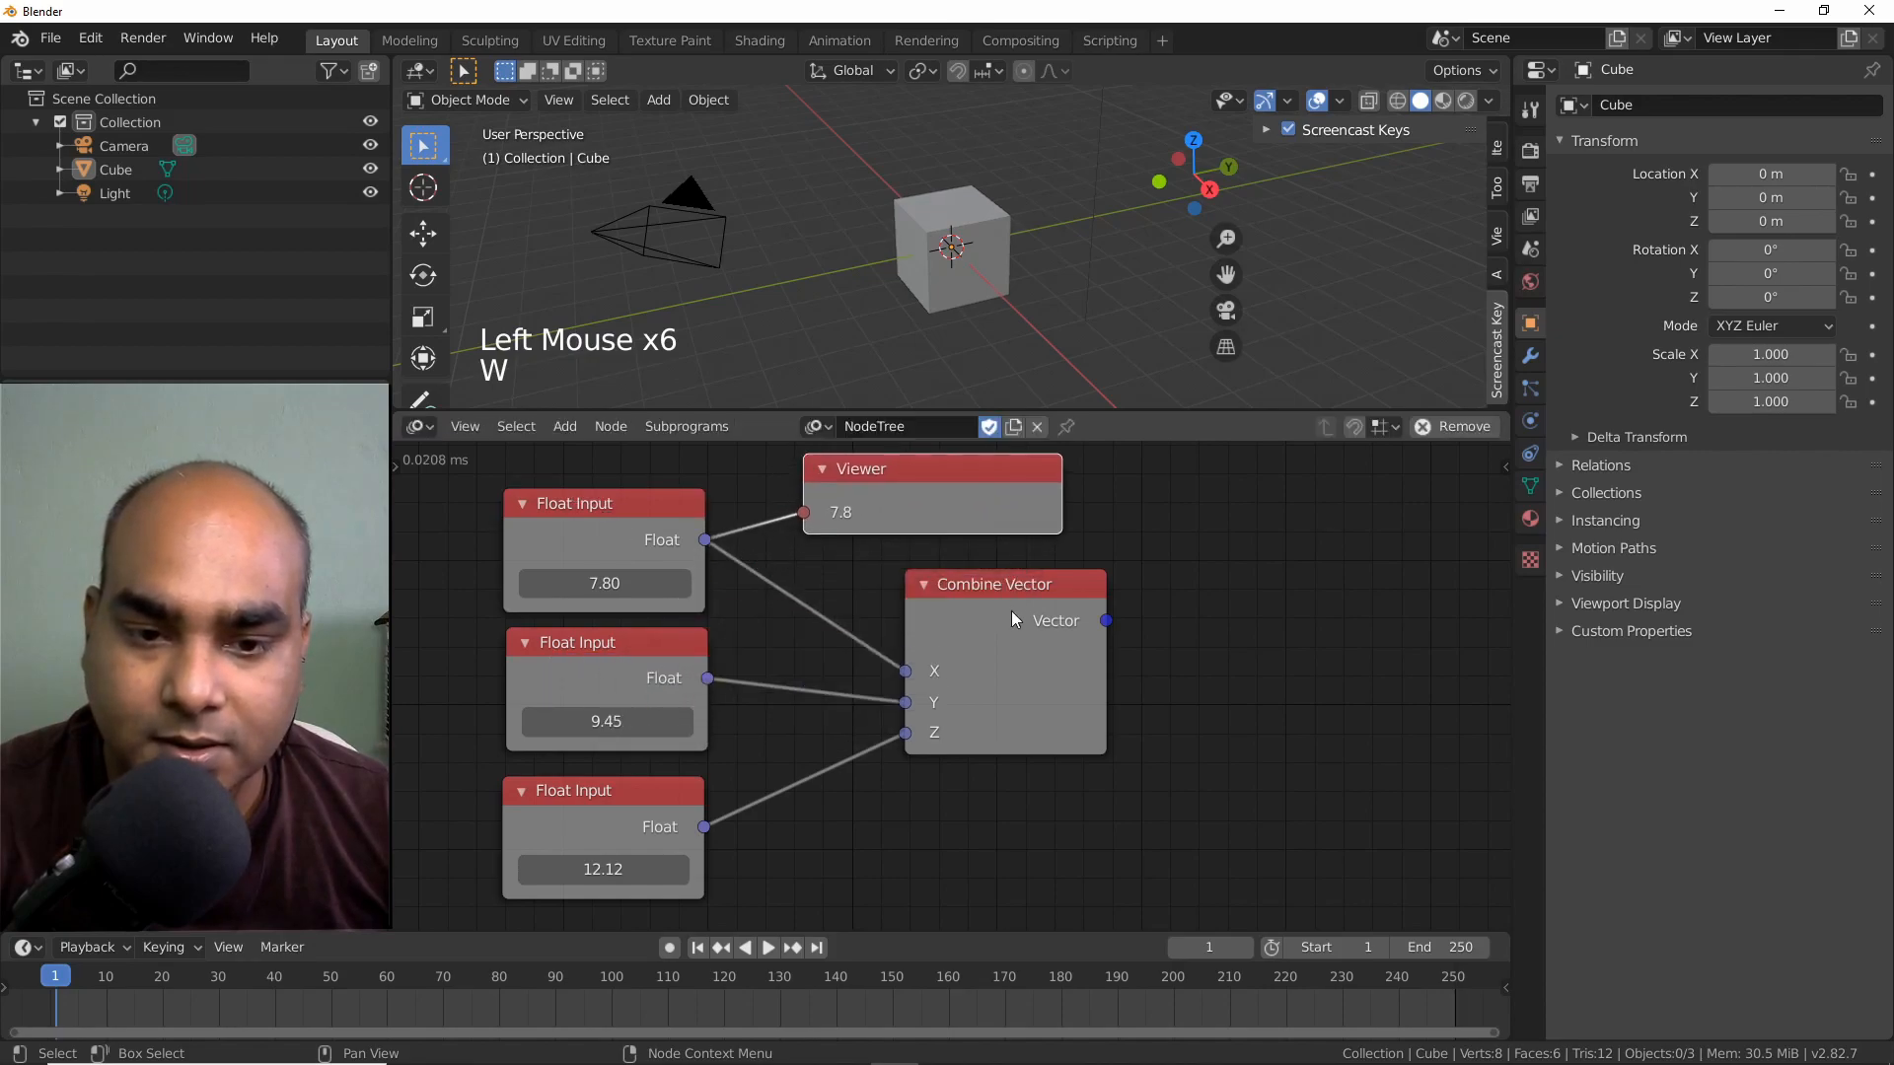
pyautogui.click(1009, 612)
pyautogui.press('w')
pyautogui.click(1038, 724)
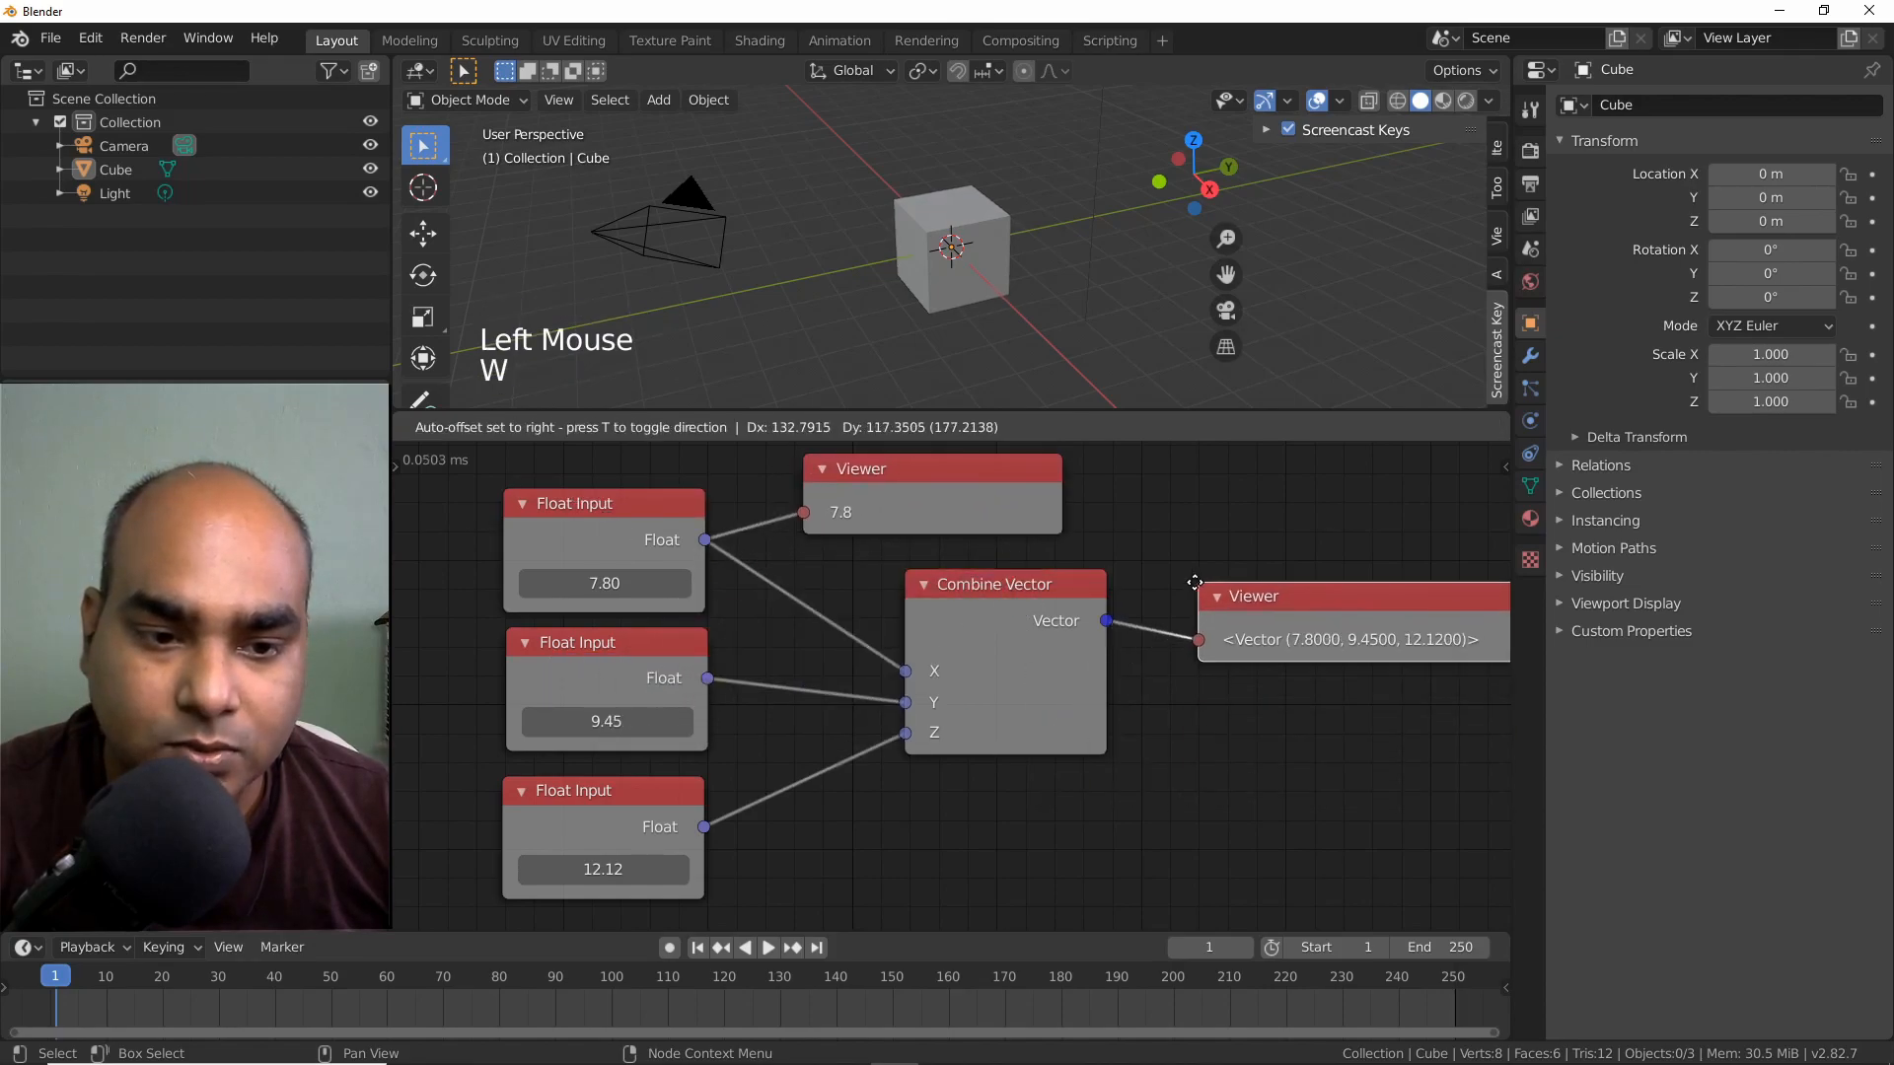
pyautogui.moveTo(1205, 541); pyautogui.dragTo(1160, 562, button='middle')
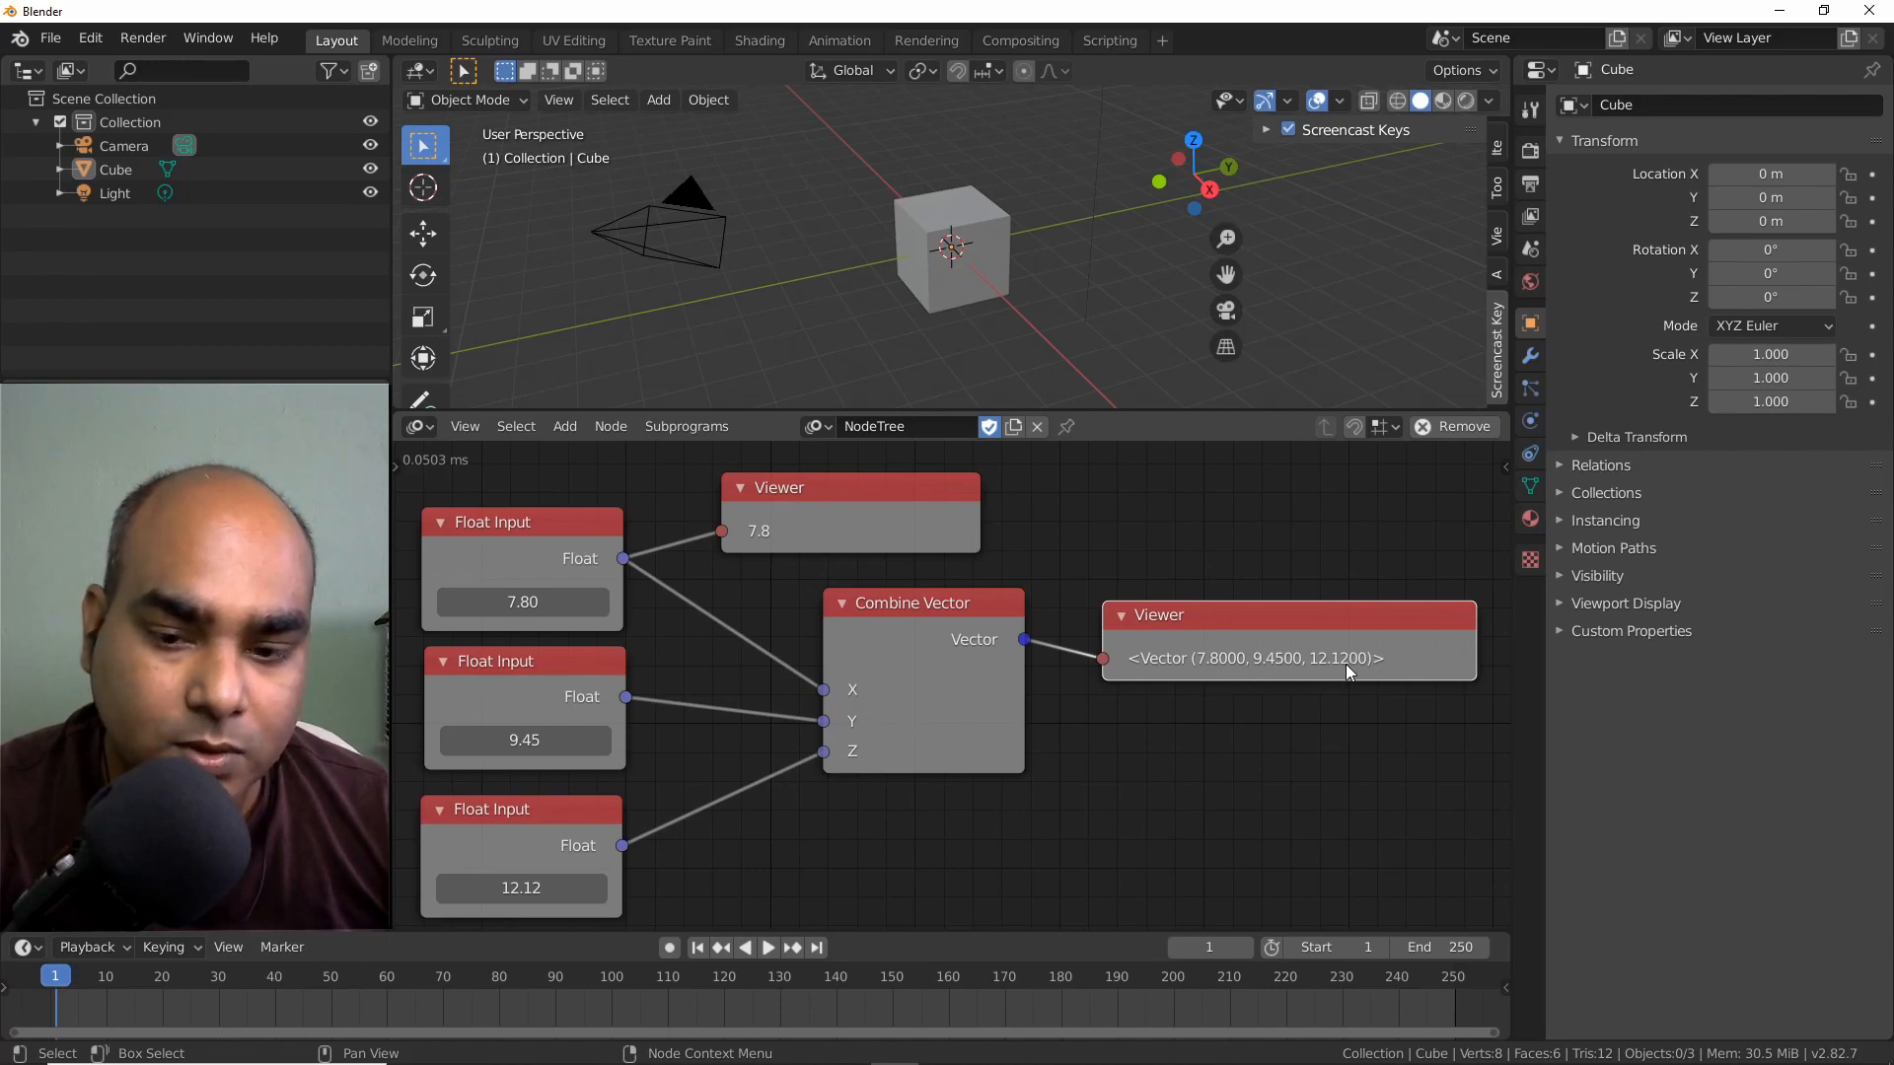
# Delete the Viewer attached to the uppermost Float Input and shift the Combine Vector node slightly closer to the inputs.
pyautogui.click(1177, 784)
pyautogui.moveTo(412, 480); pyautogui.dragTo(677, 902)
pyautogui.click(825, 491)
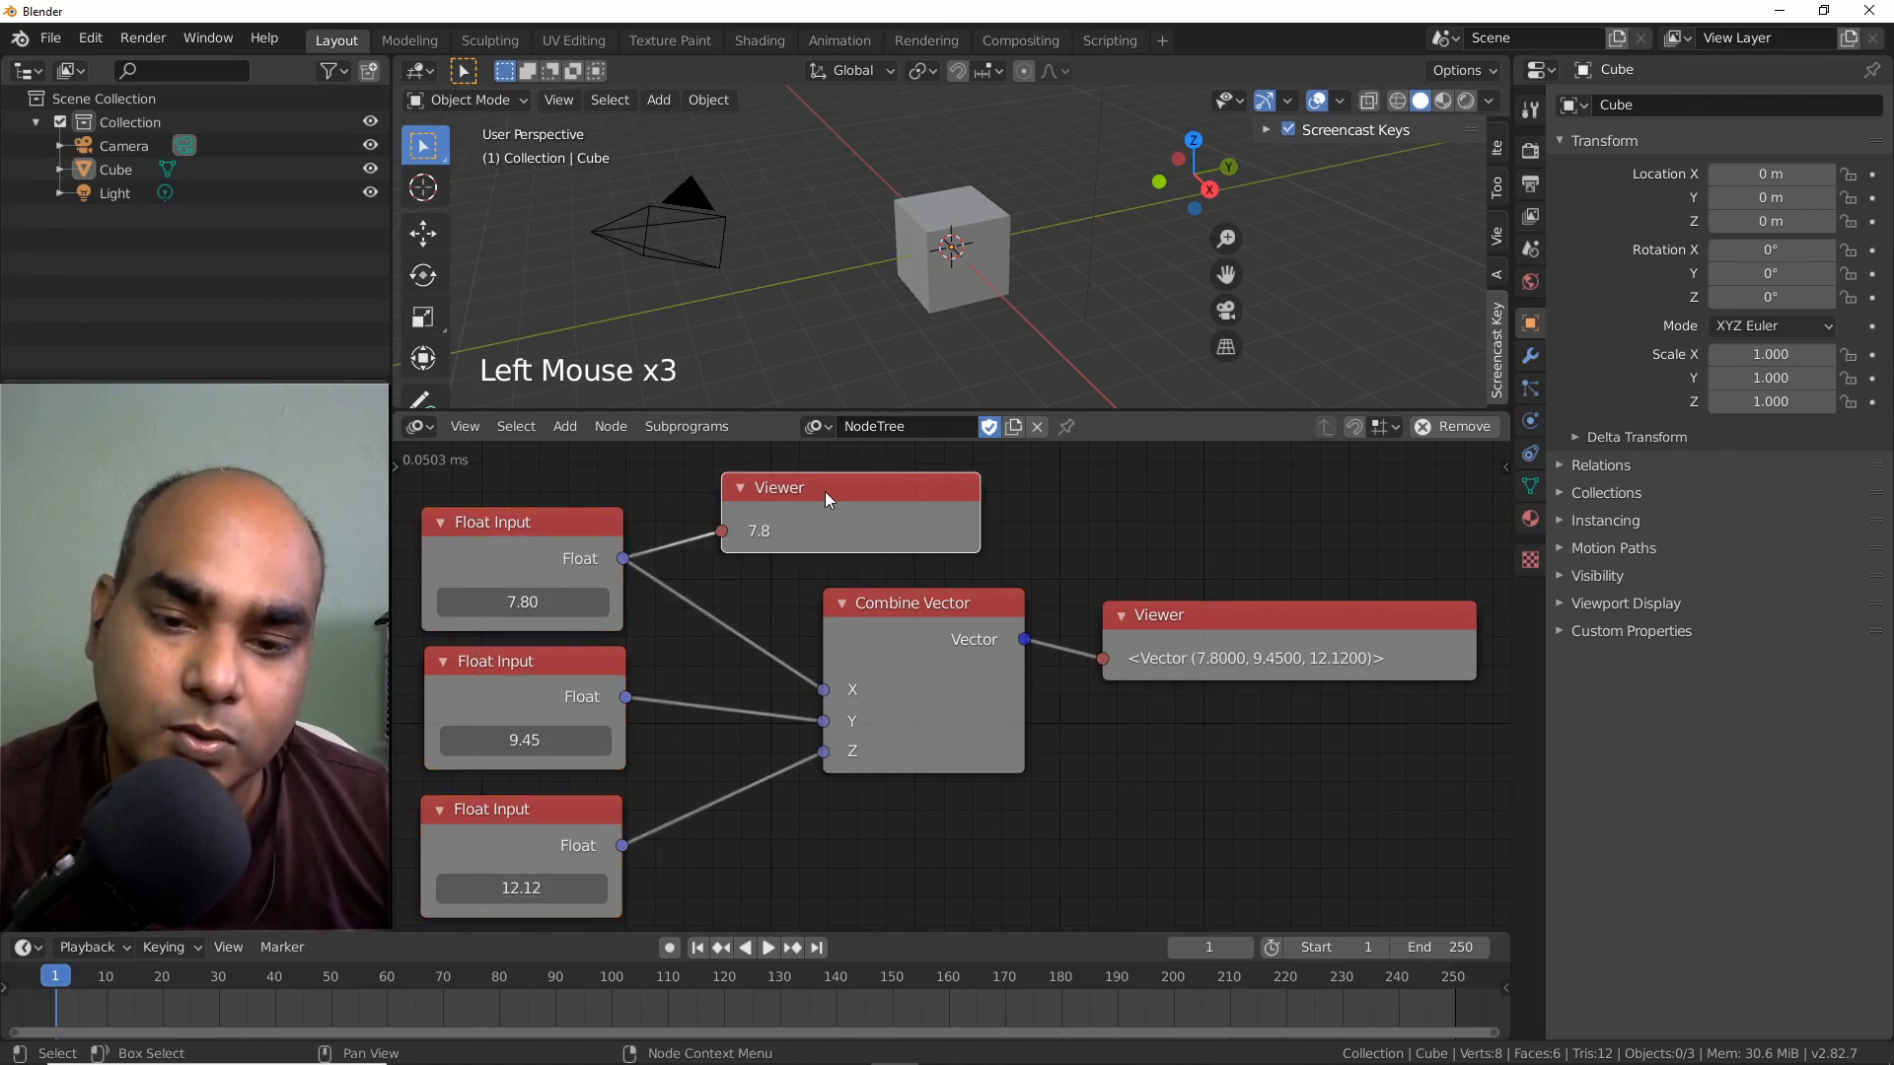
pyautogui.press('Delete')
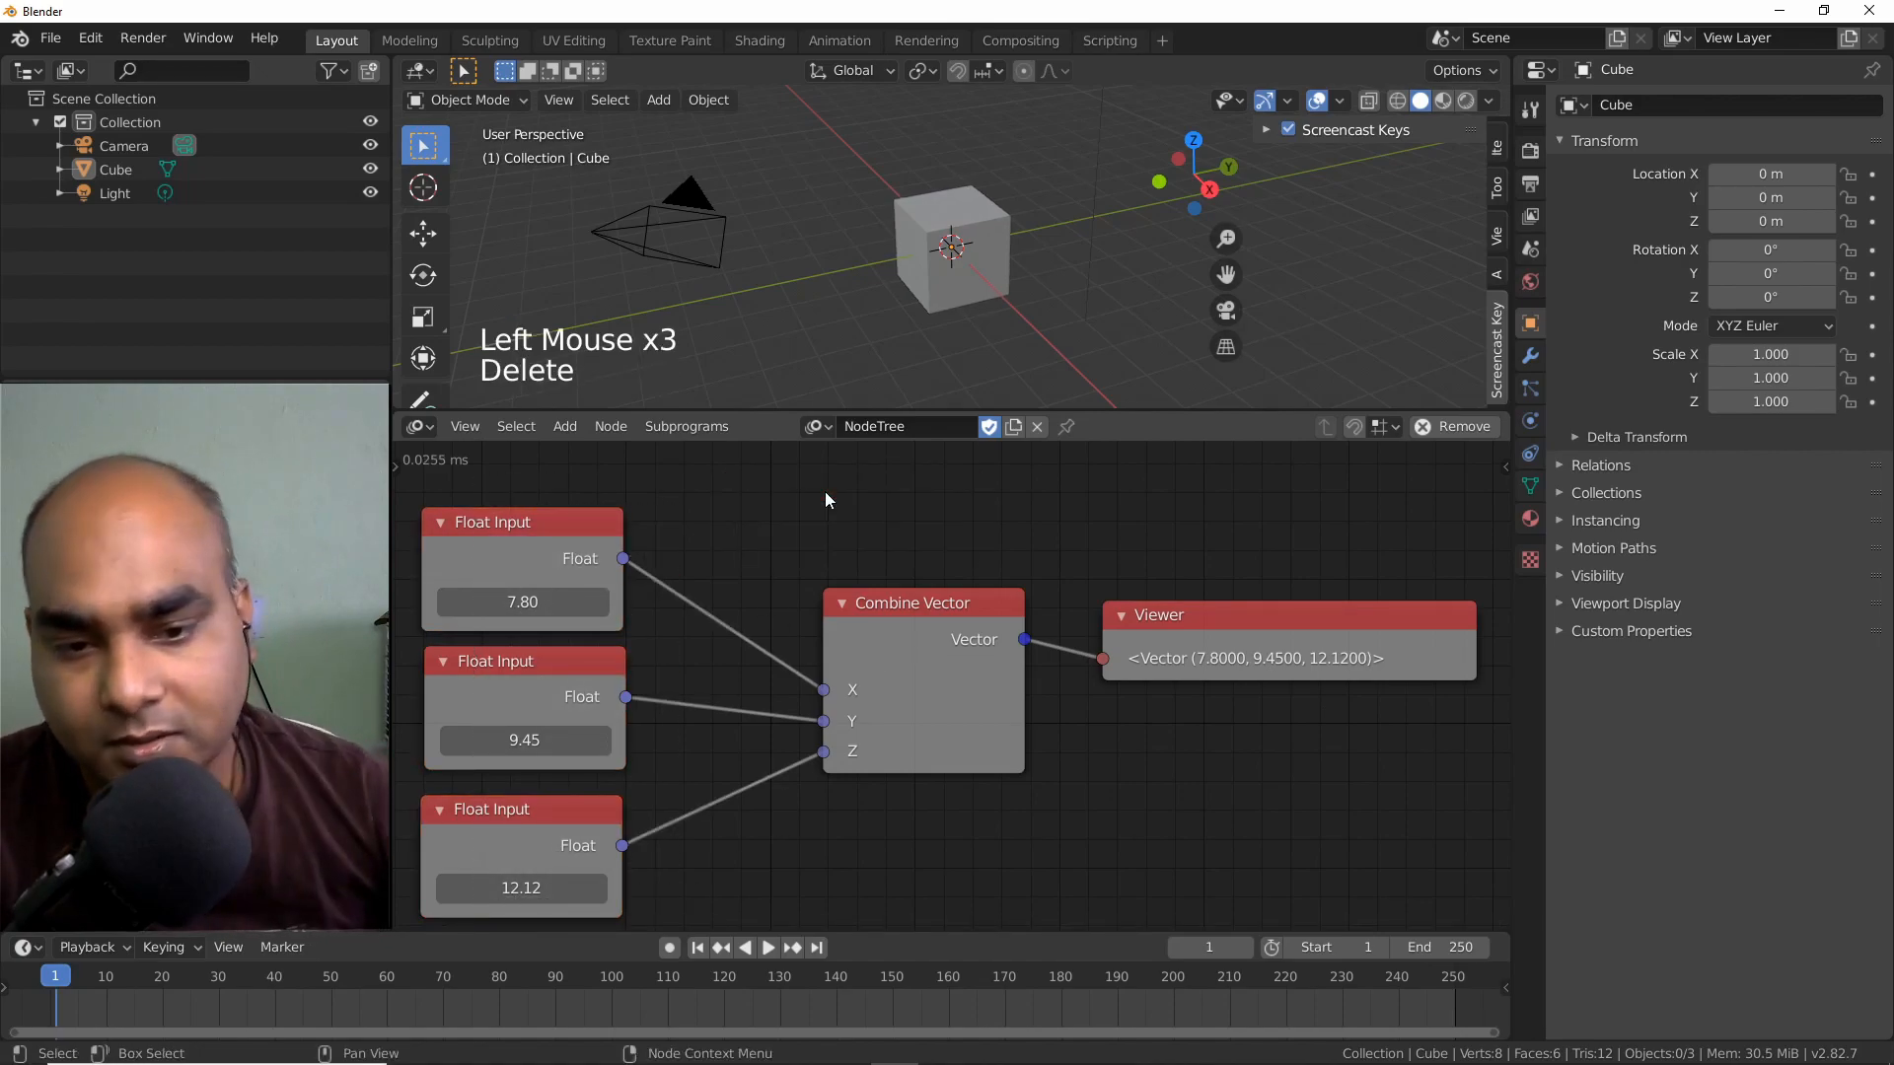
pyautogui.moveTo(925, 616)
pyautogui.mouseDown()
pyautogui.moveTo(875, 626)
pyautogui.moveTo(897, 630)
pyautogui.mouseUp()
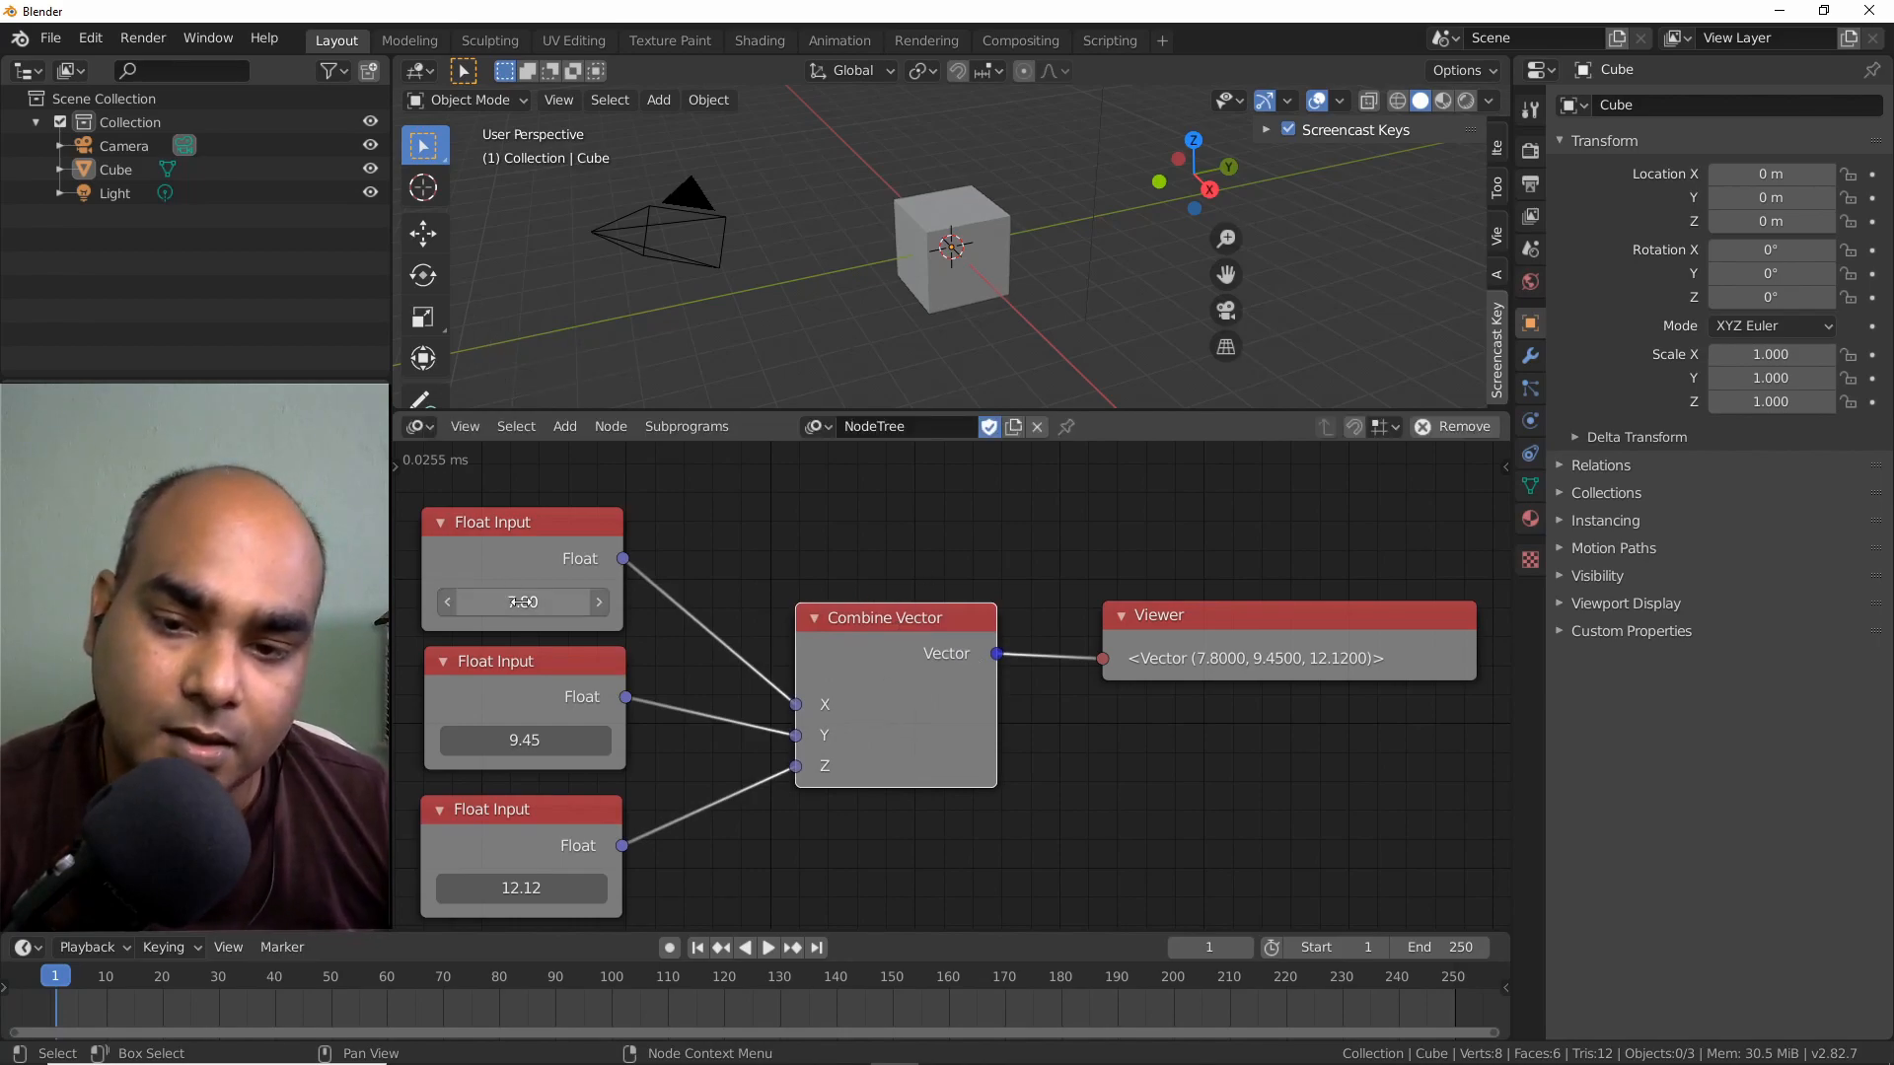
pyautogui.moveTo(652, 483); pyautogui.dragTo(703, 750)
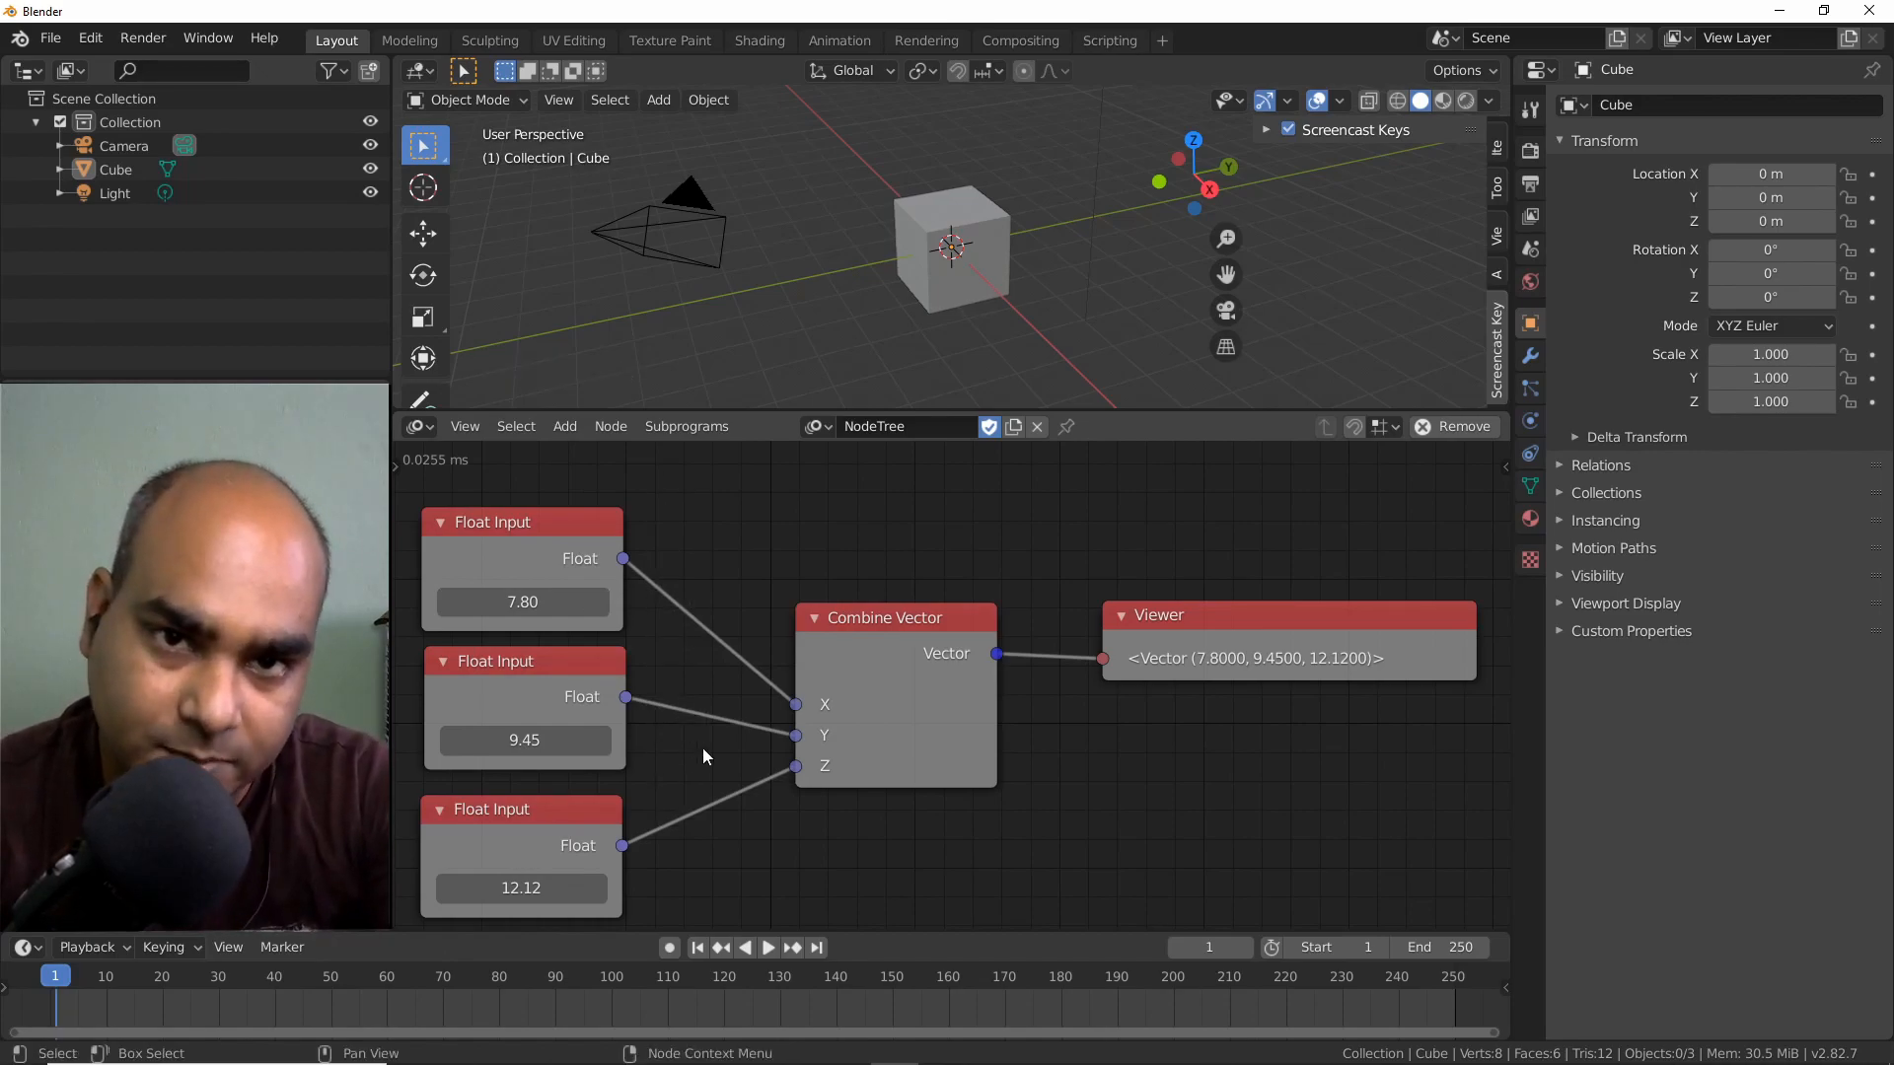
# Delete the Combine Vector node and its Viewer, keeping only the three Float Input nodes.
pyautogui.click(879, 648)
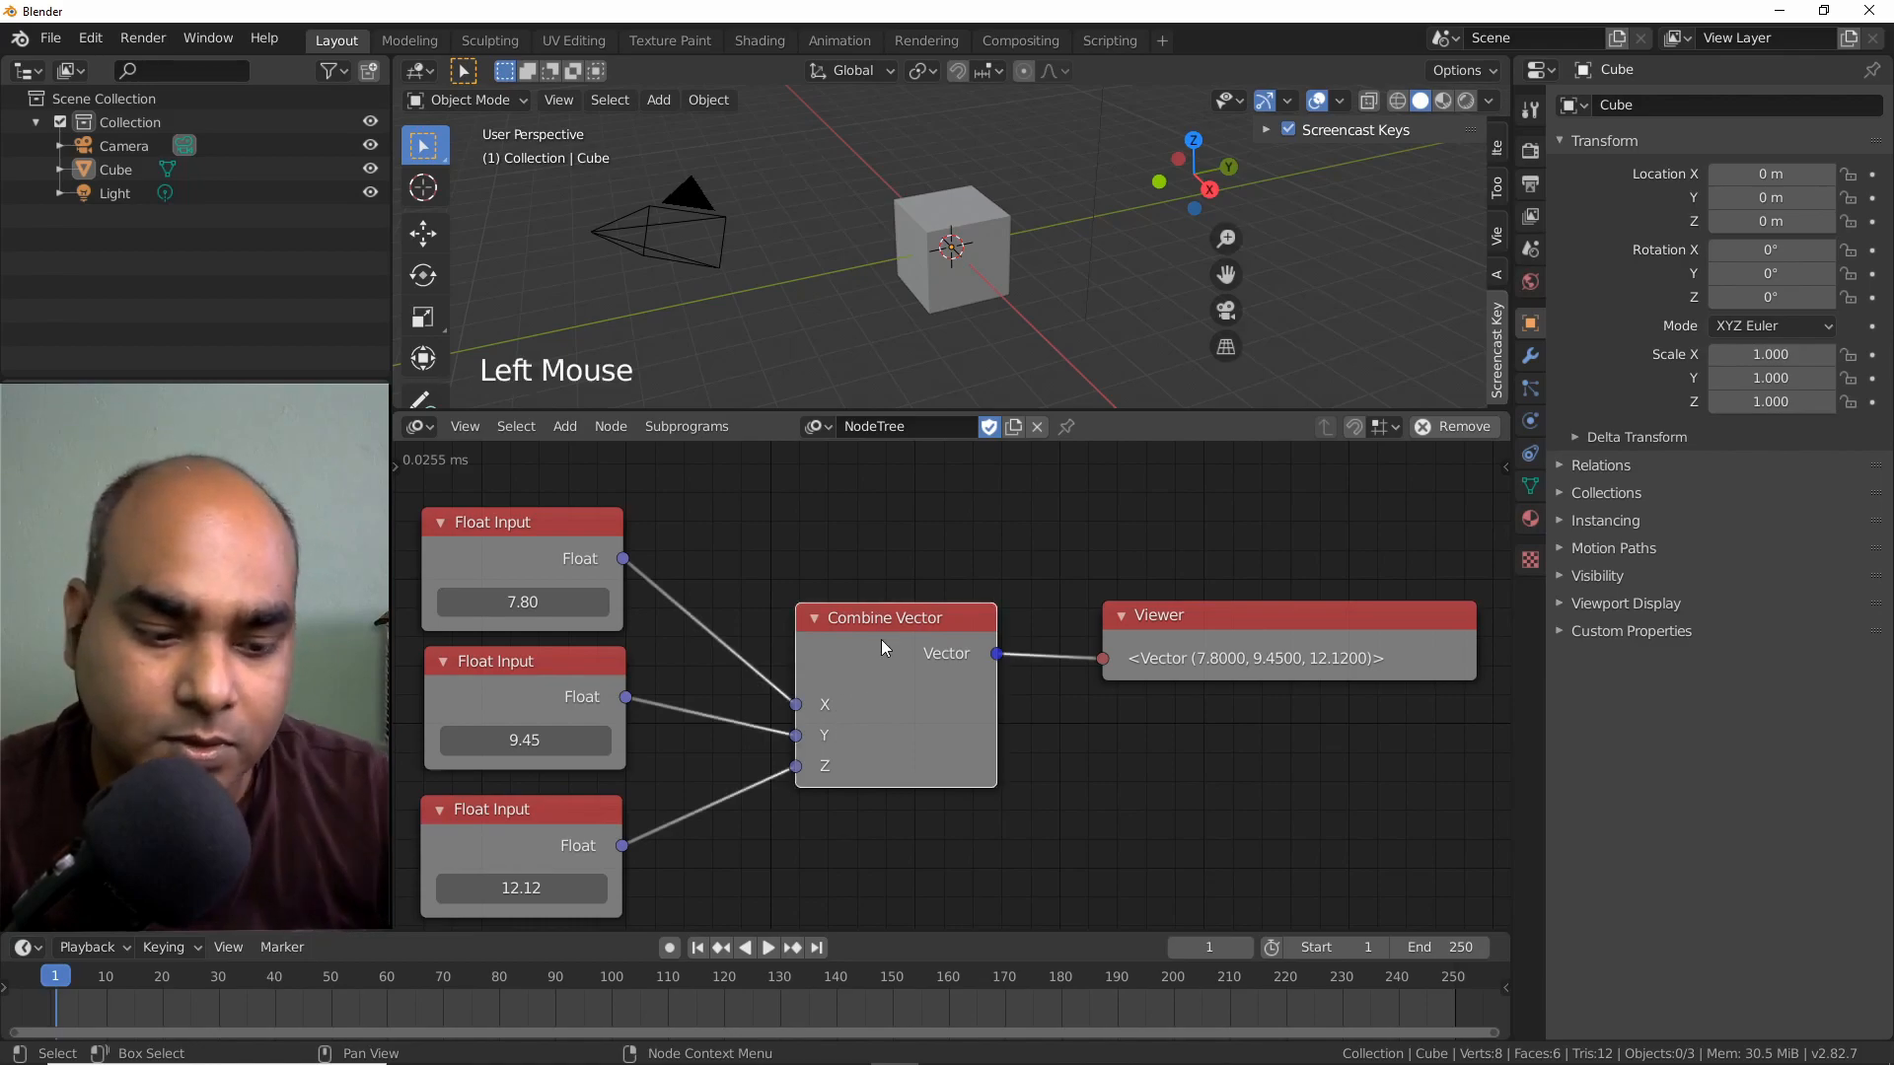
pyautogui.press('Delete')
pyautogui.moveTo(1206, 631); pyautogui.dragTo(916, 578)
pyautogui.press('Delete')
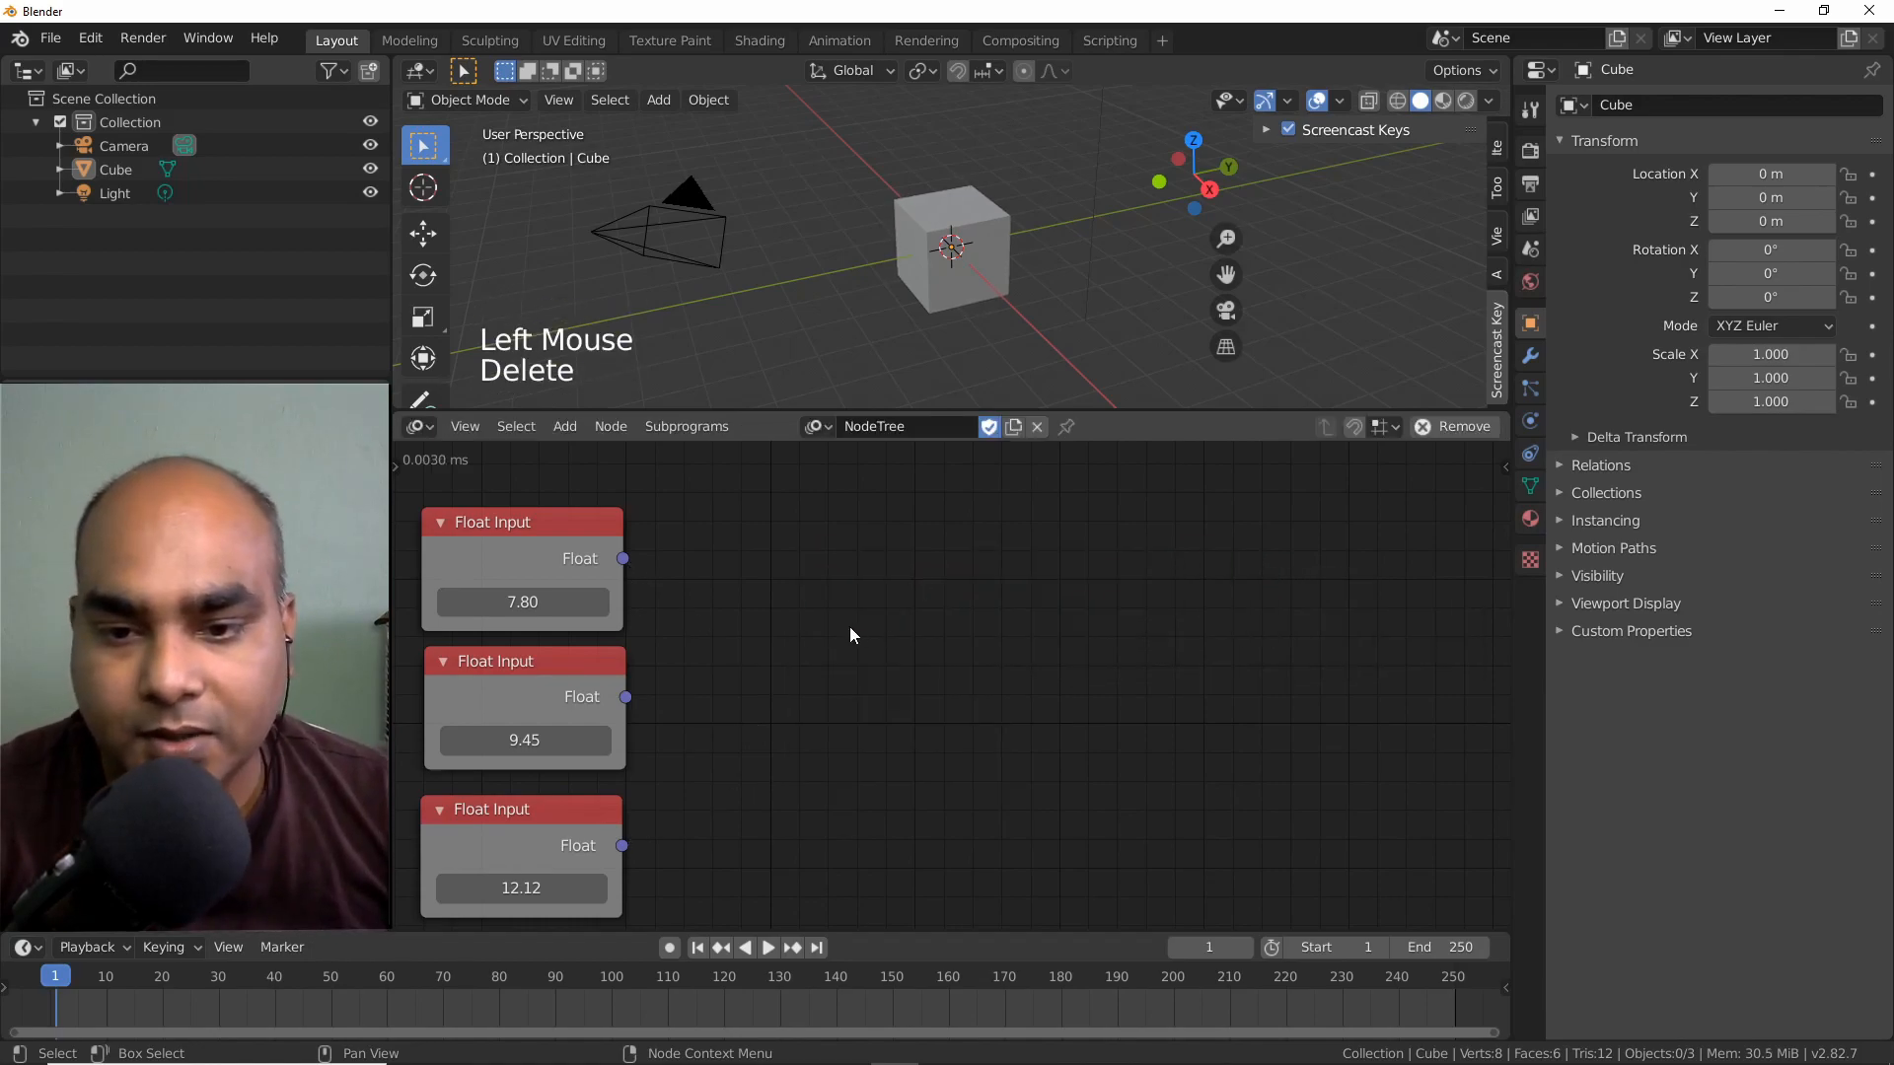
# Add an Euler Input node well to the right of the Float Input nodes, leaving space between them.
pyautogui.moveTo(855, 624); pyautogui.dragTo(888, 628, button='middle')
pyautogui.click(890, 655)
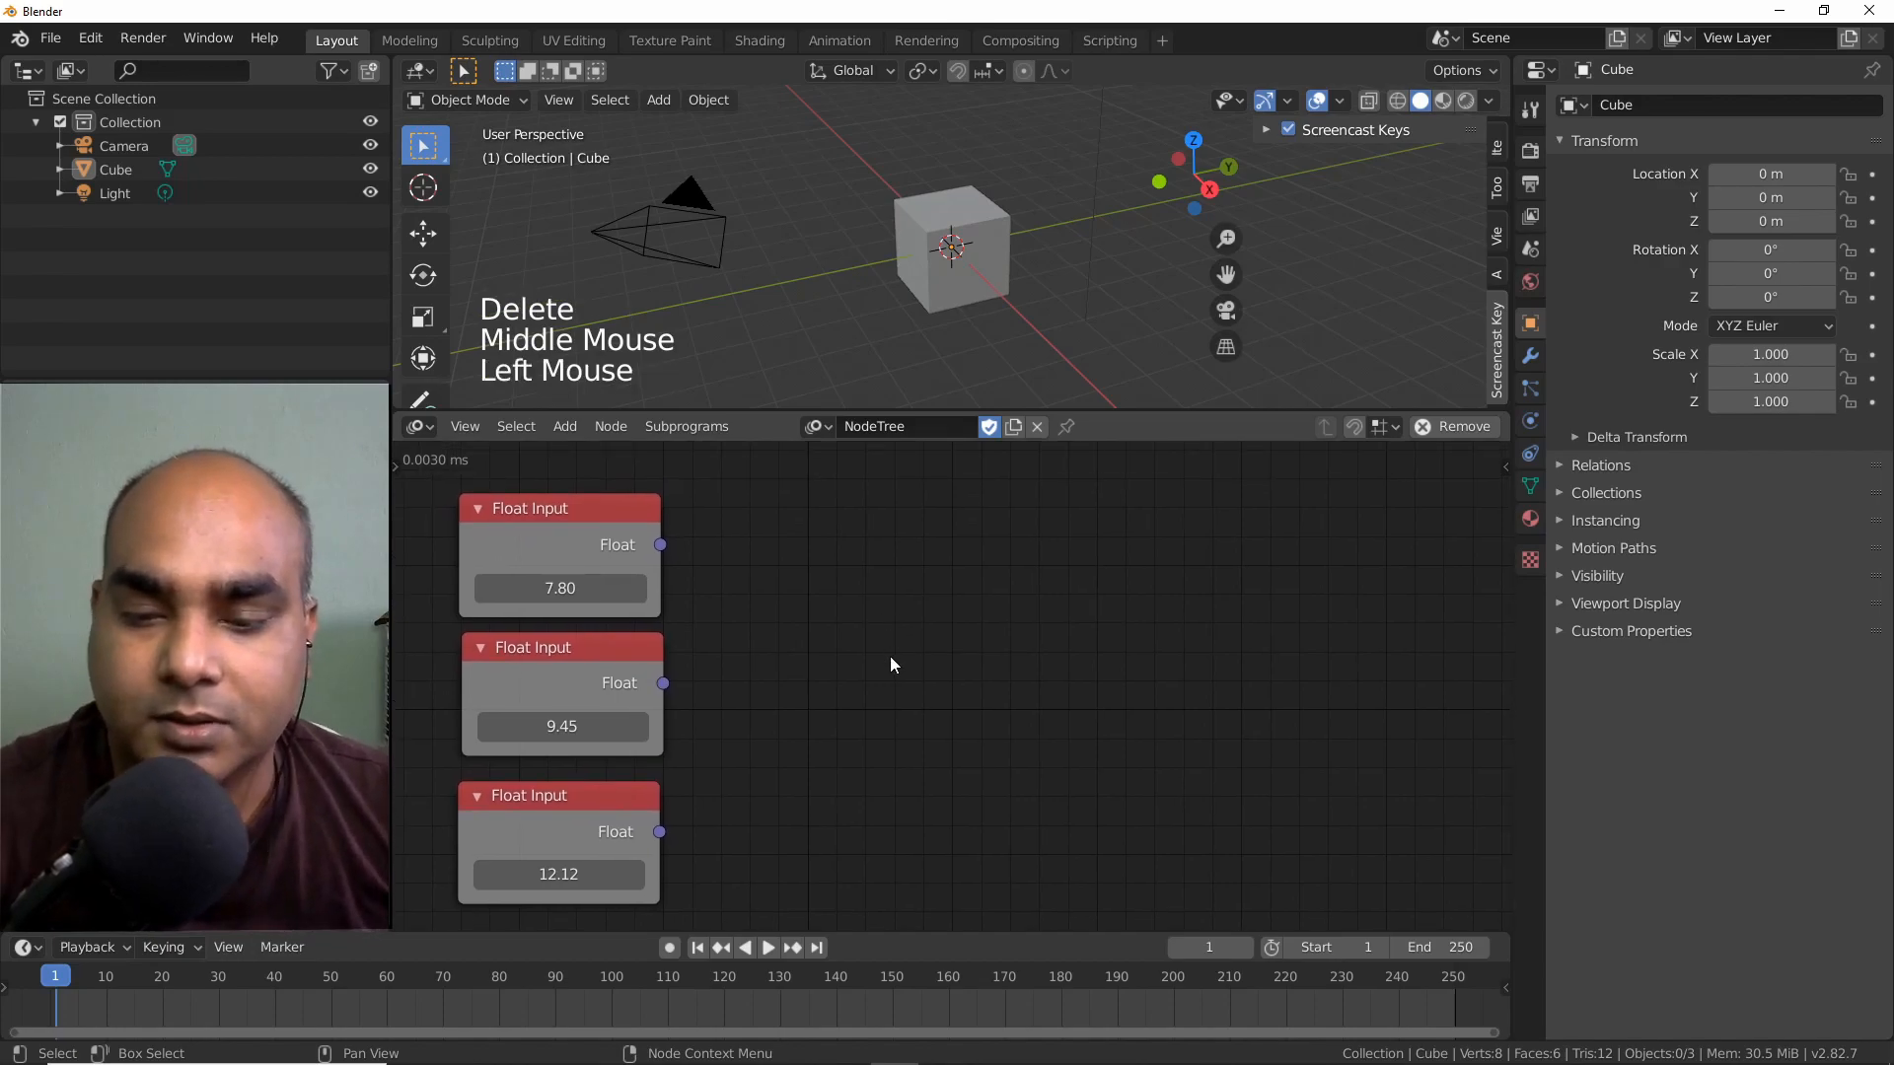
pyautogui.hotkey('shift', 'a')
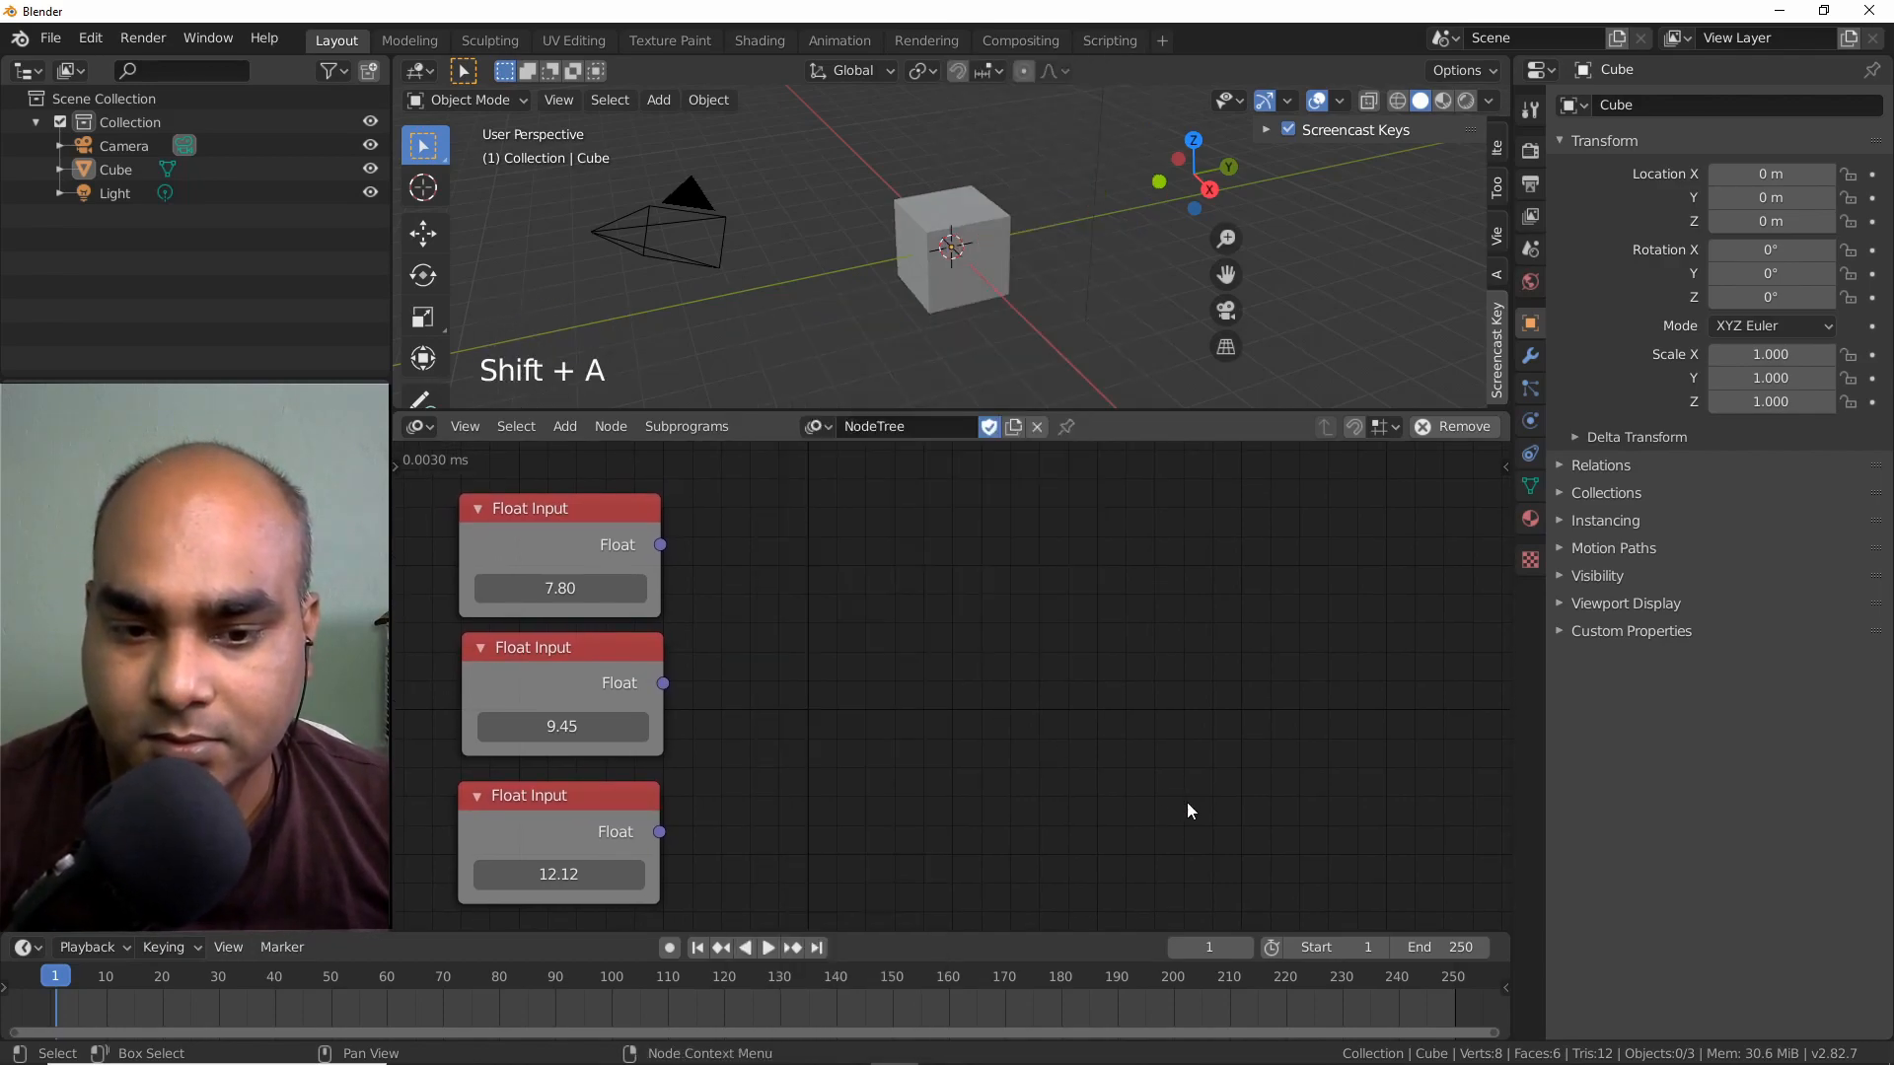
pyautogui.click(985, 736)
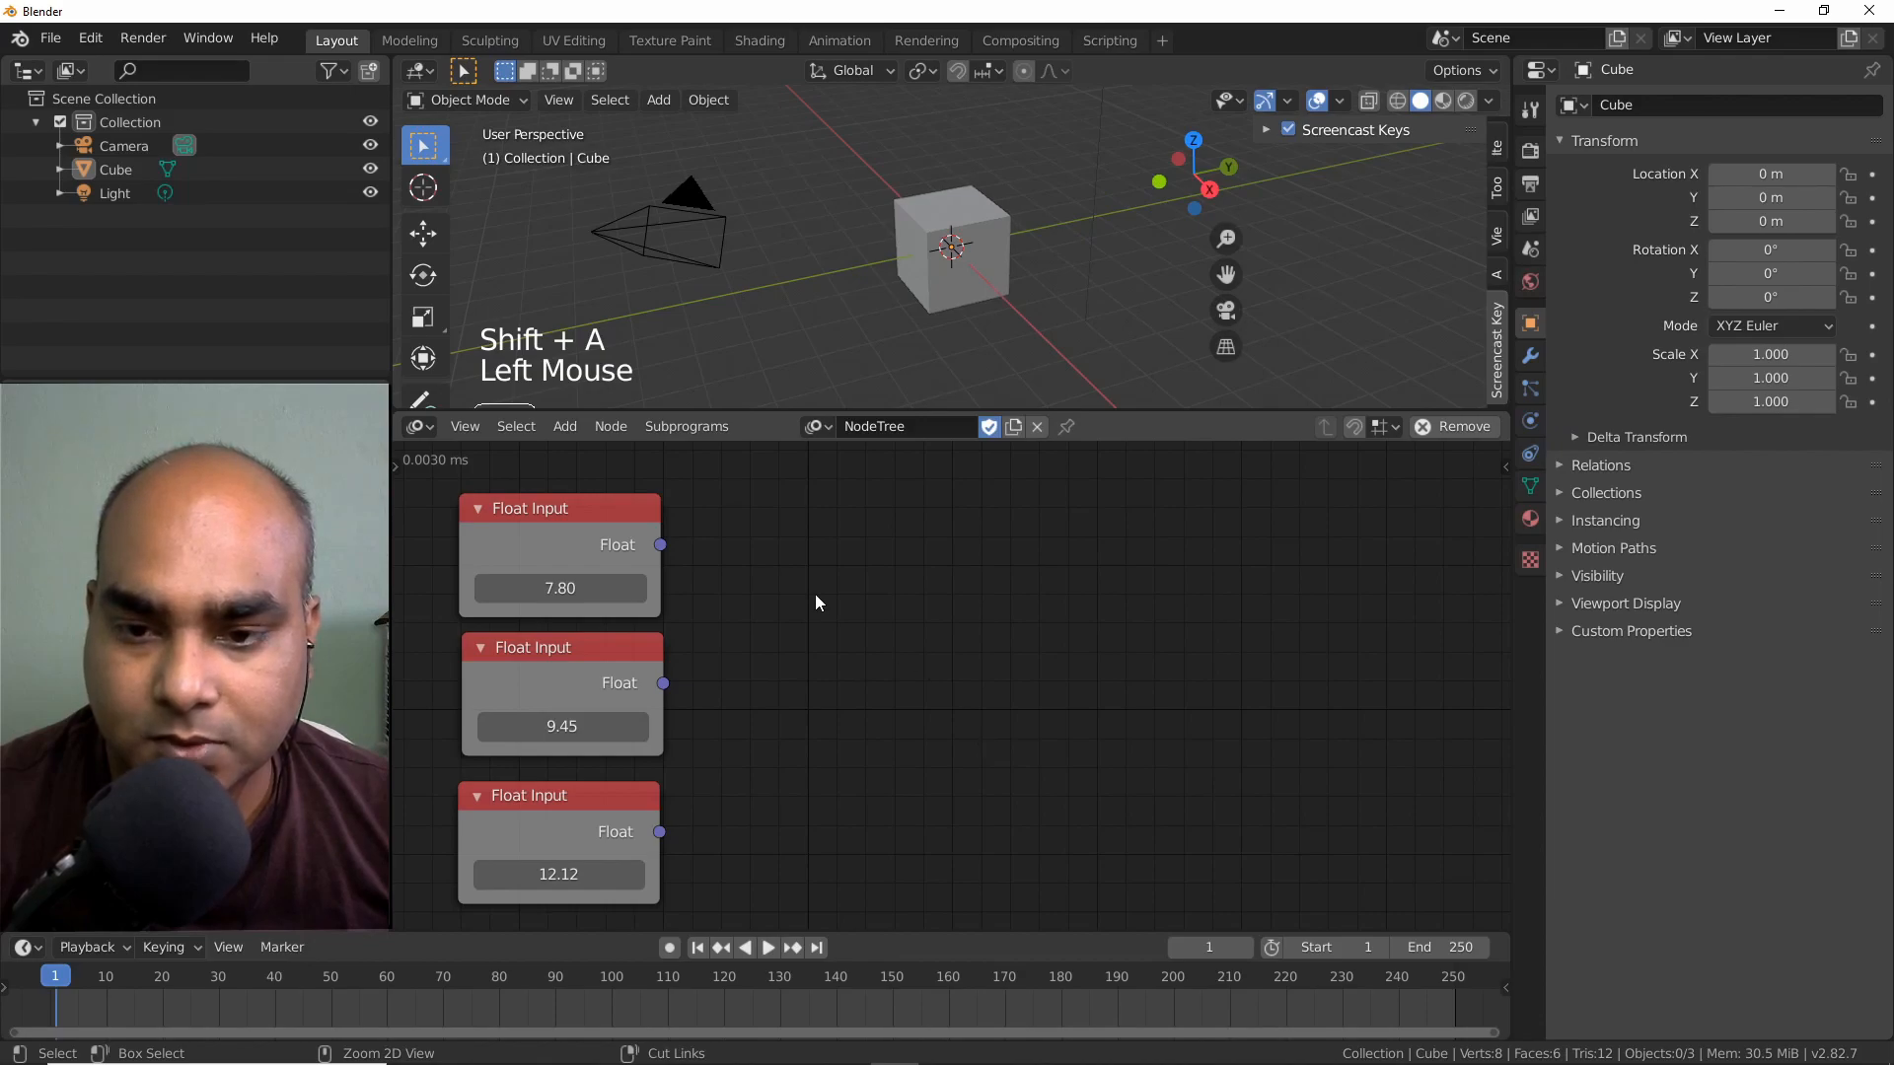
pyautogui.hotkey('ctrl', 'a')
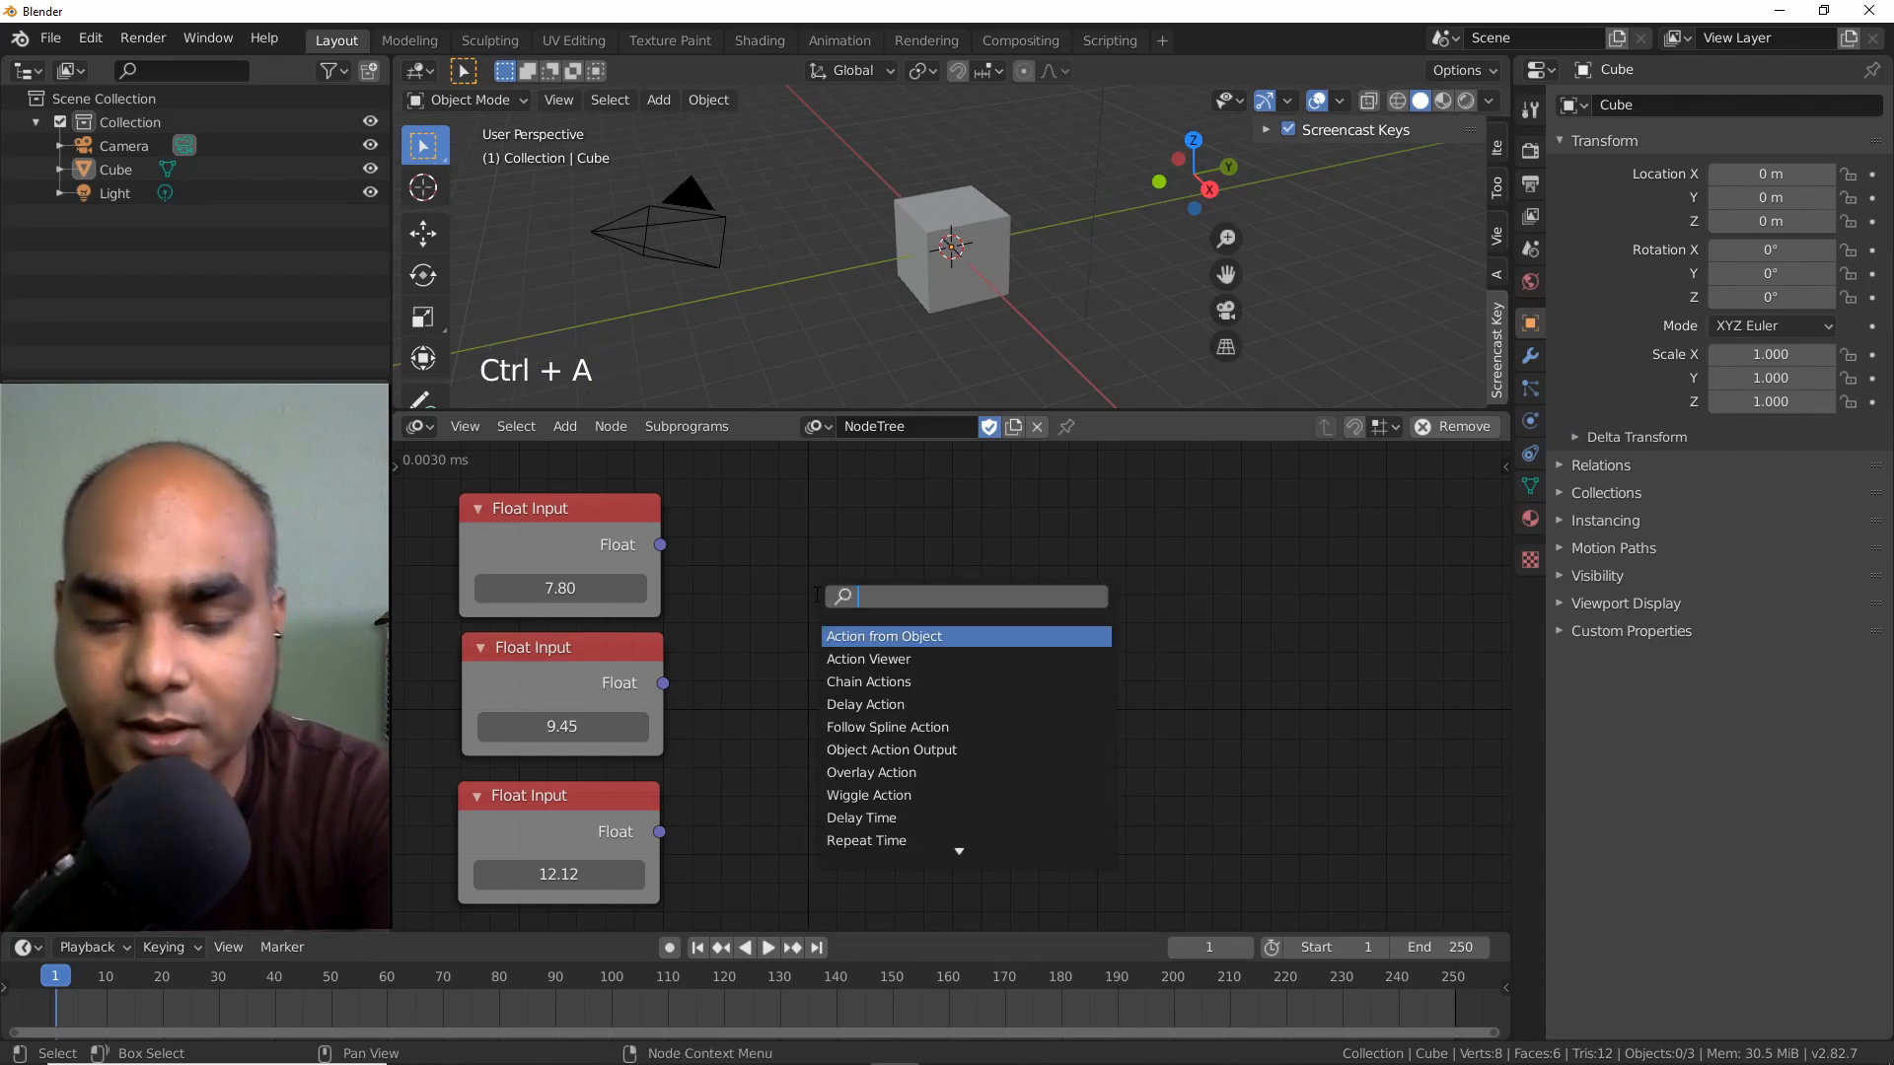
pyautogui.write('eul')
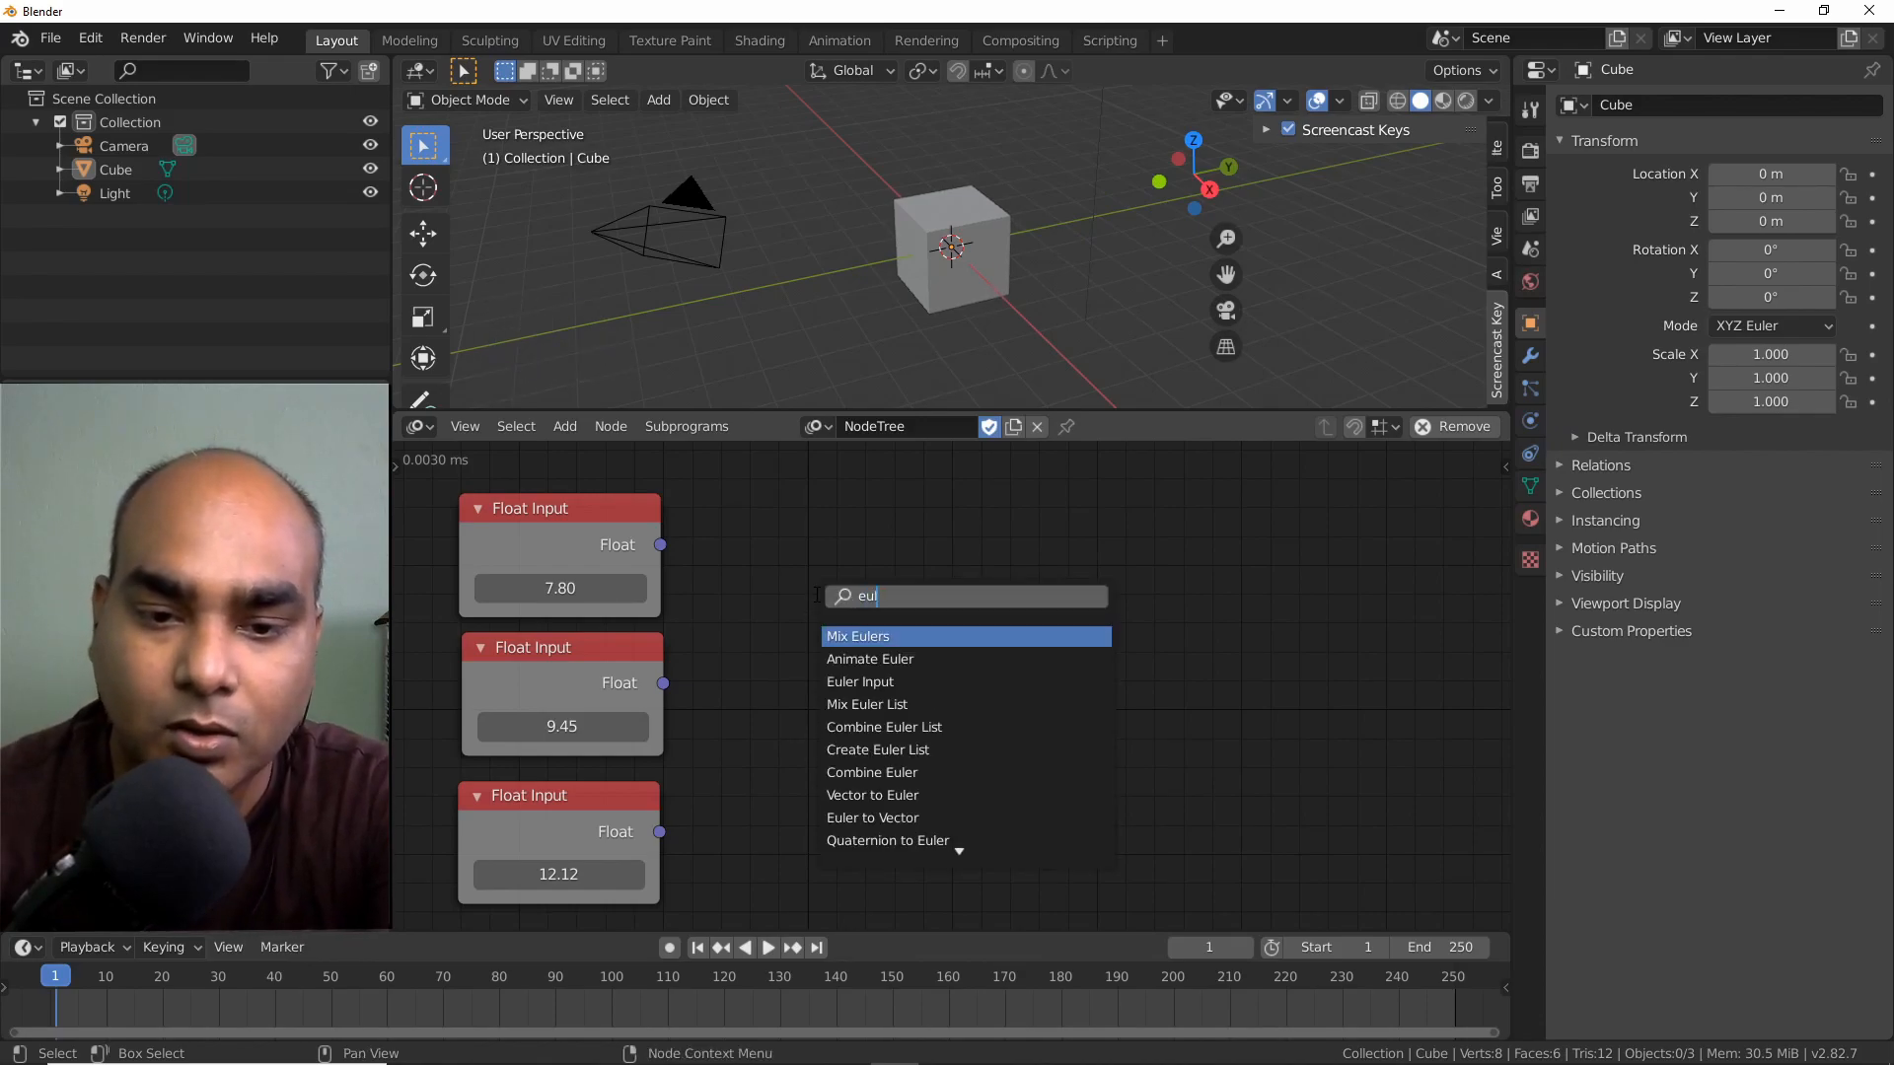
pyautogui.write('er in')
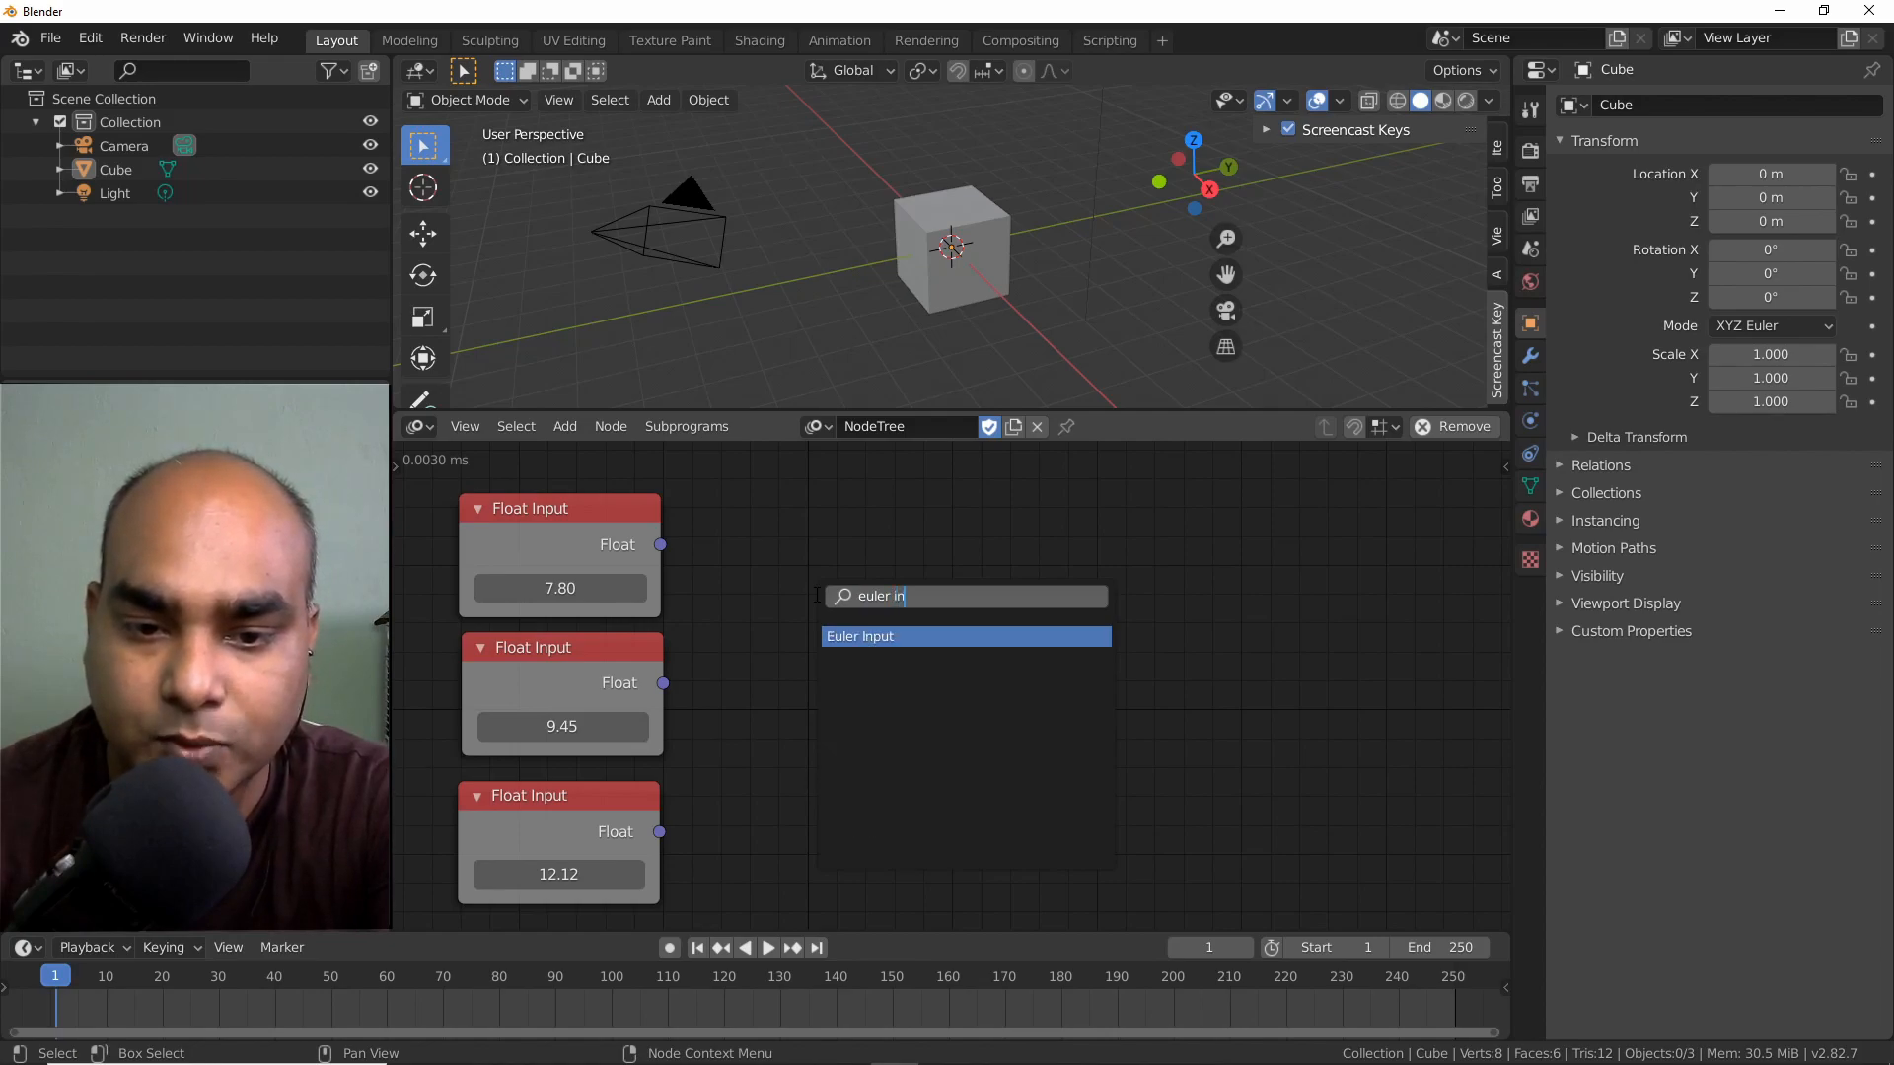
pyautogui.press('Return')
pyautogui.click(1104, 531)
pyautogui.moveTo(787, 509); pyautogui.dragTo(412, 920)
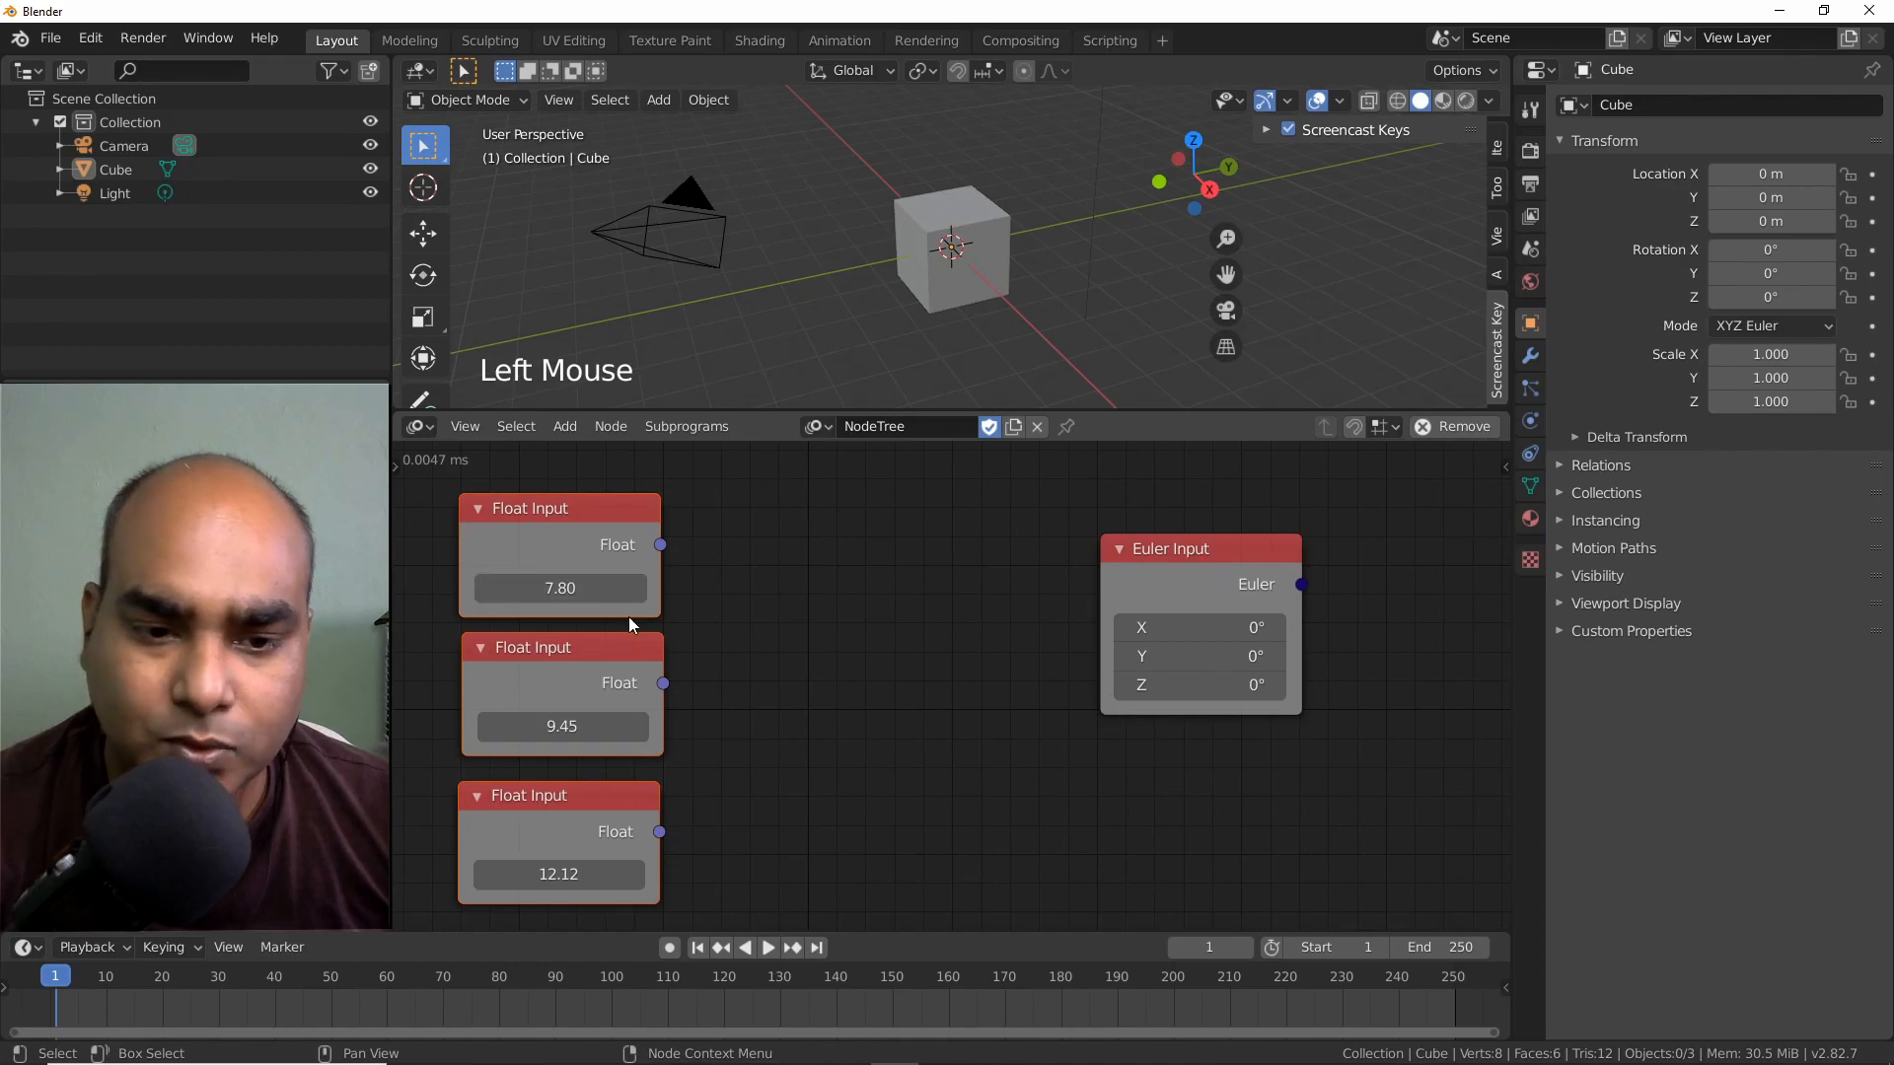
pyautogui.click(836, 650)
pyautogui.hotkey('shift', 'a')
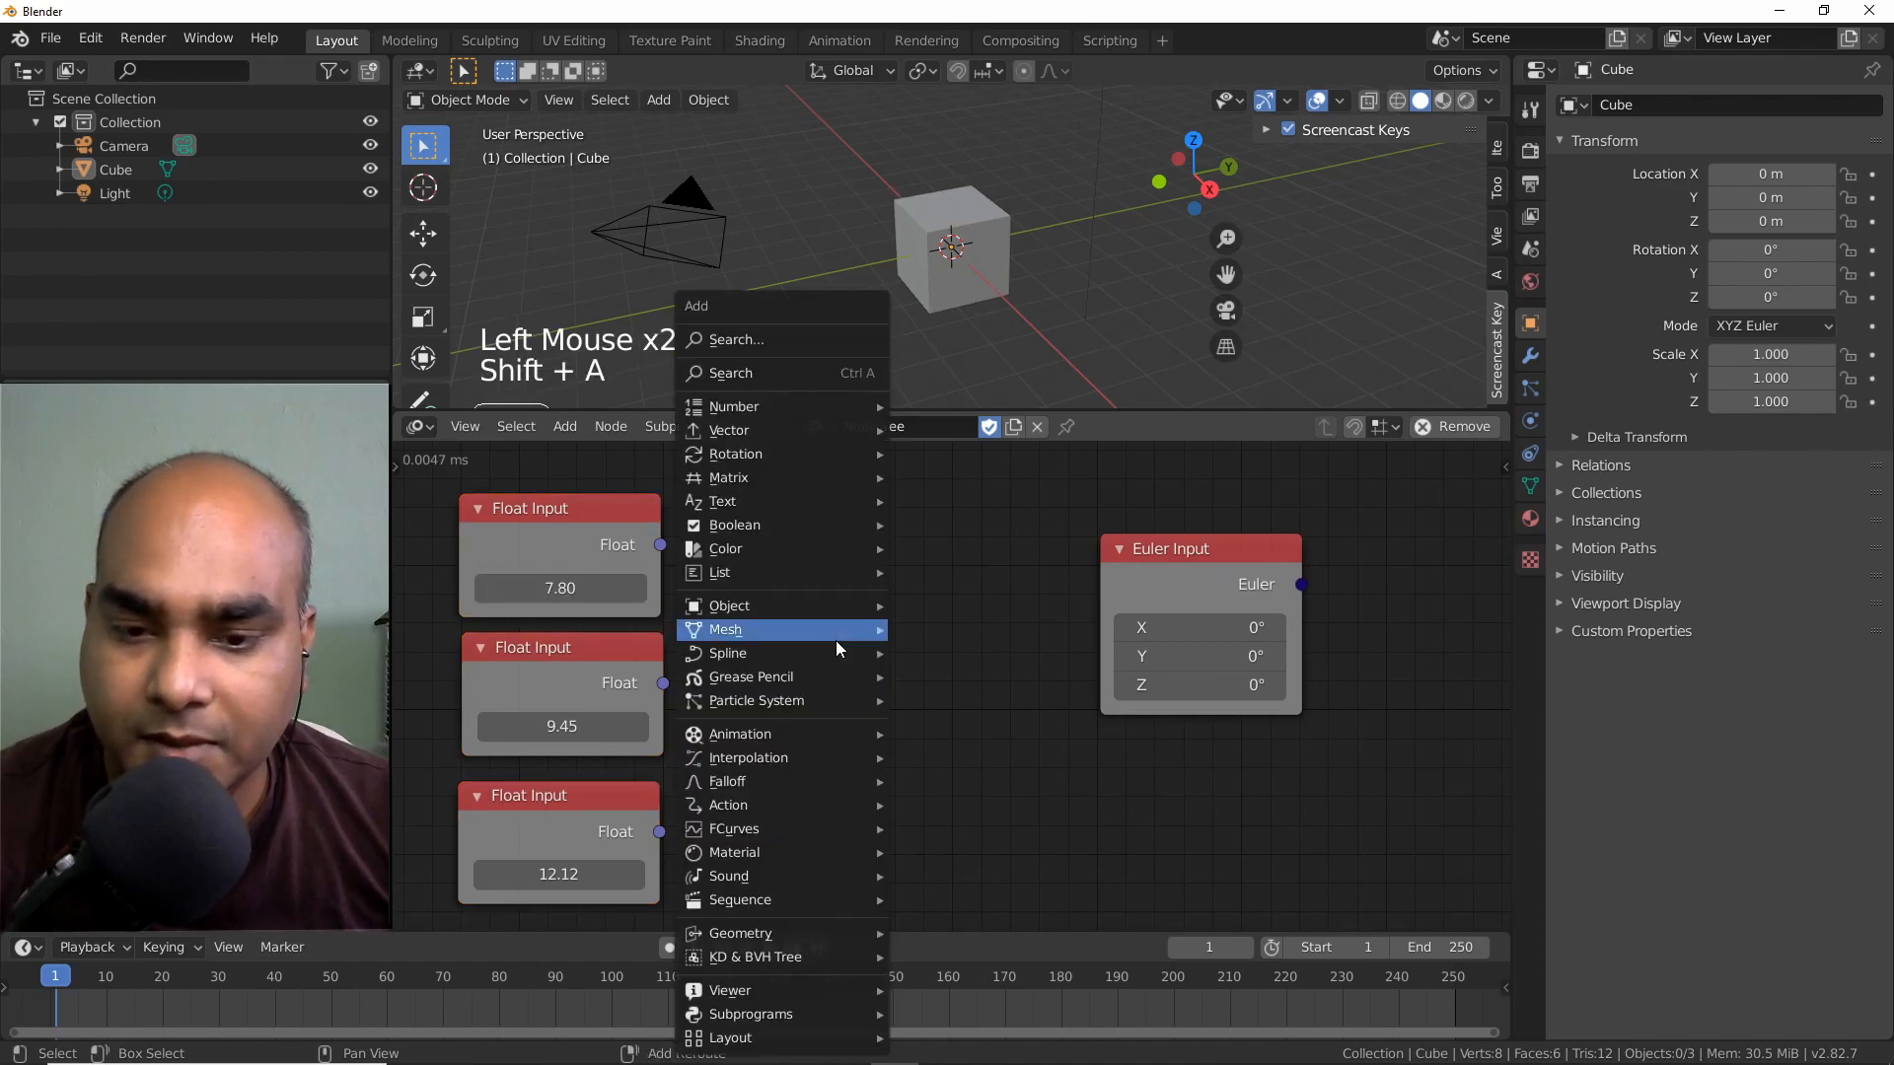
pyautogui.click(758, 339)
pyautogui.write('v')
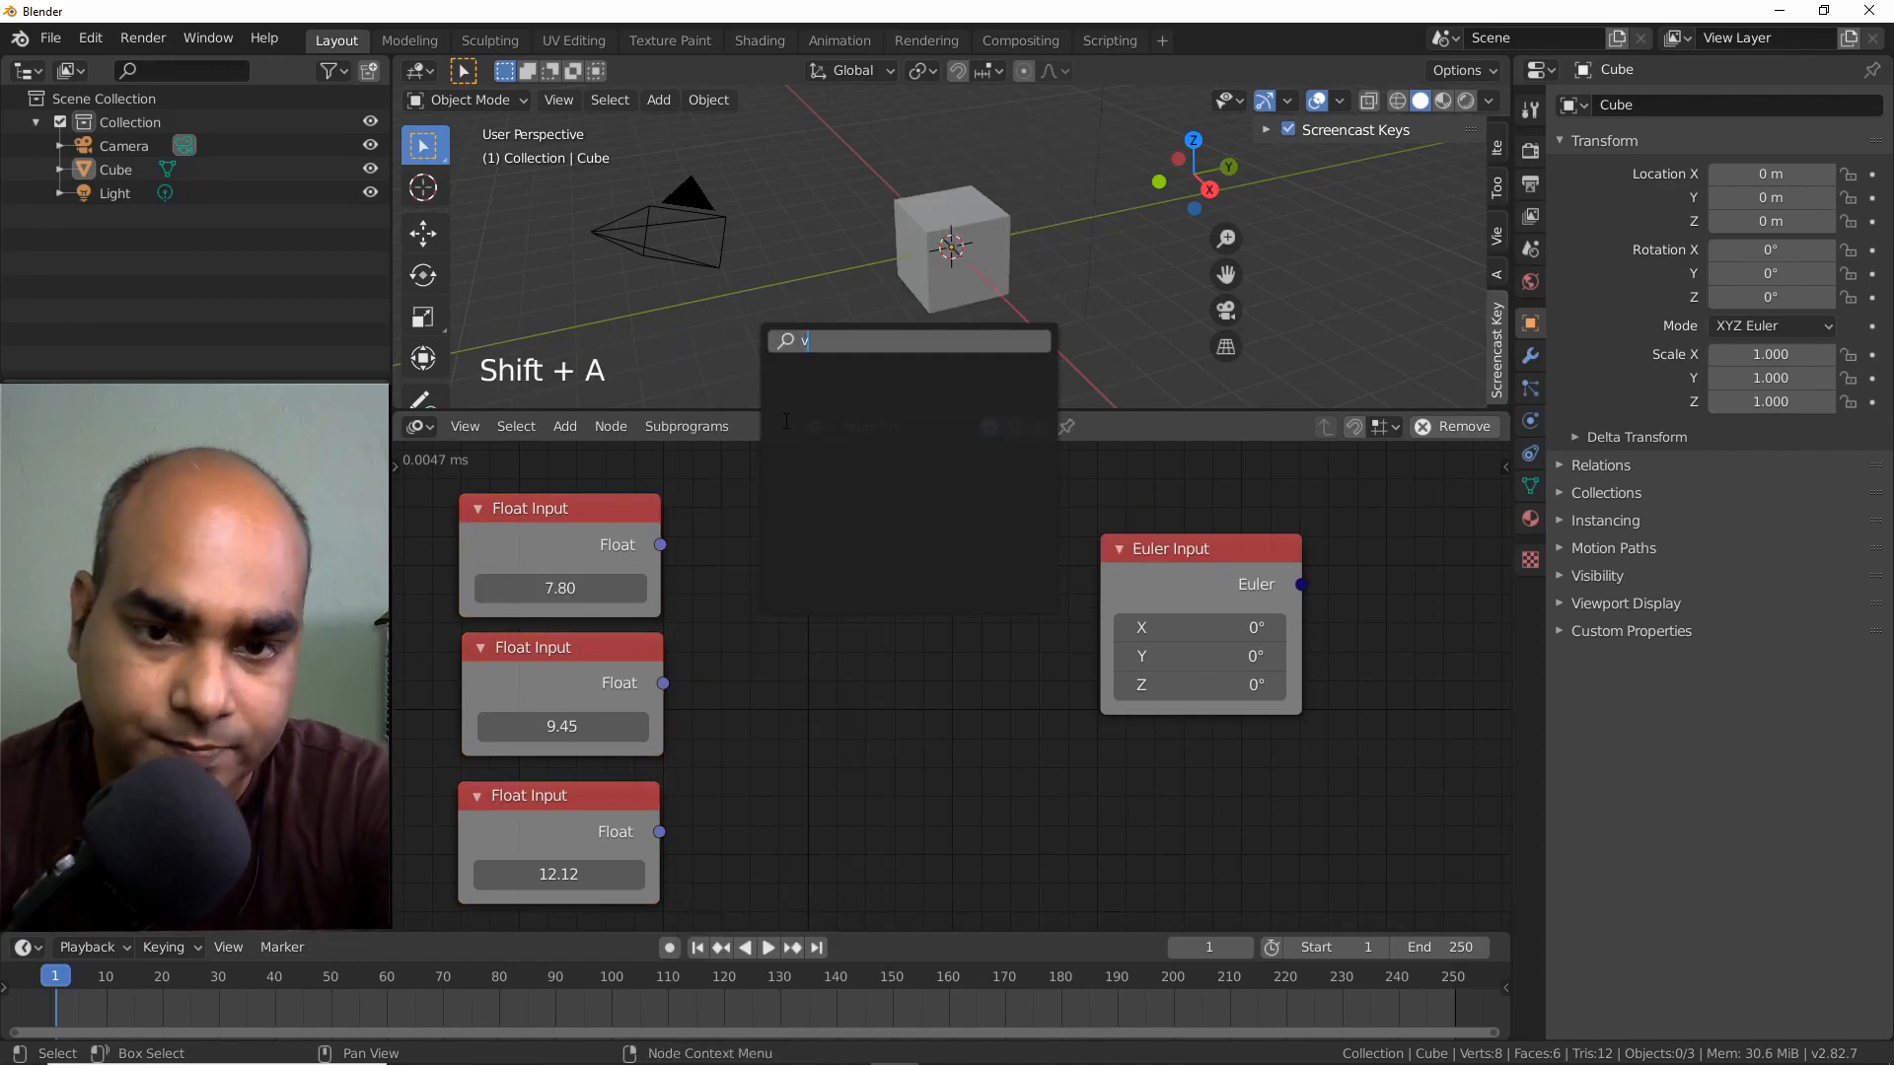
pyautogui.press('BackSpace')
pyautogui.press('BackSpace')
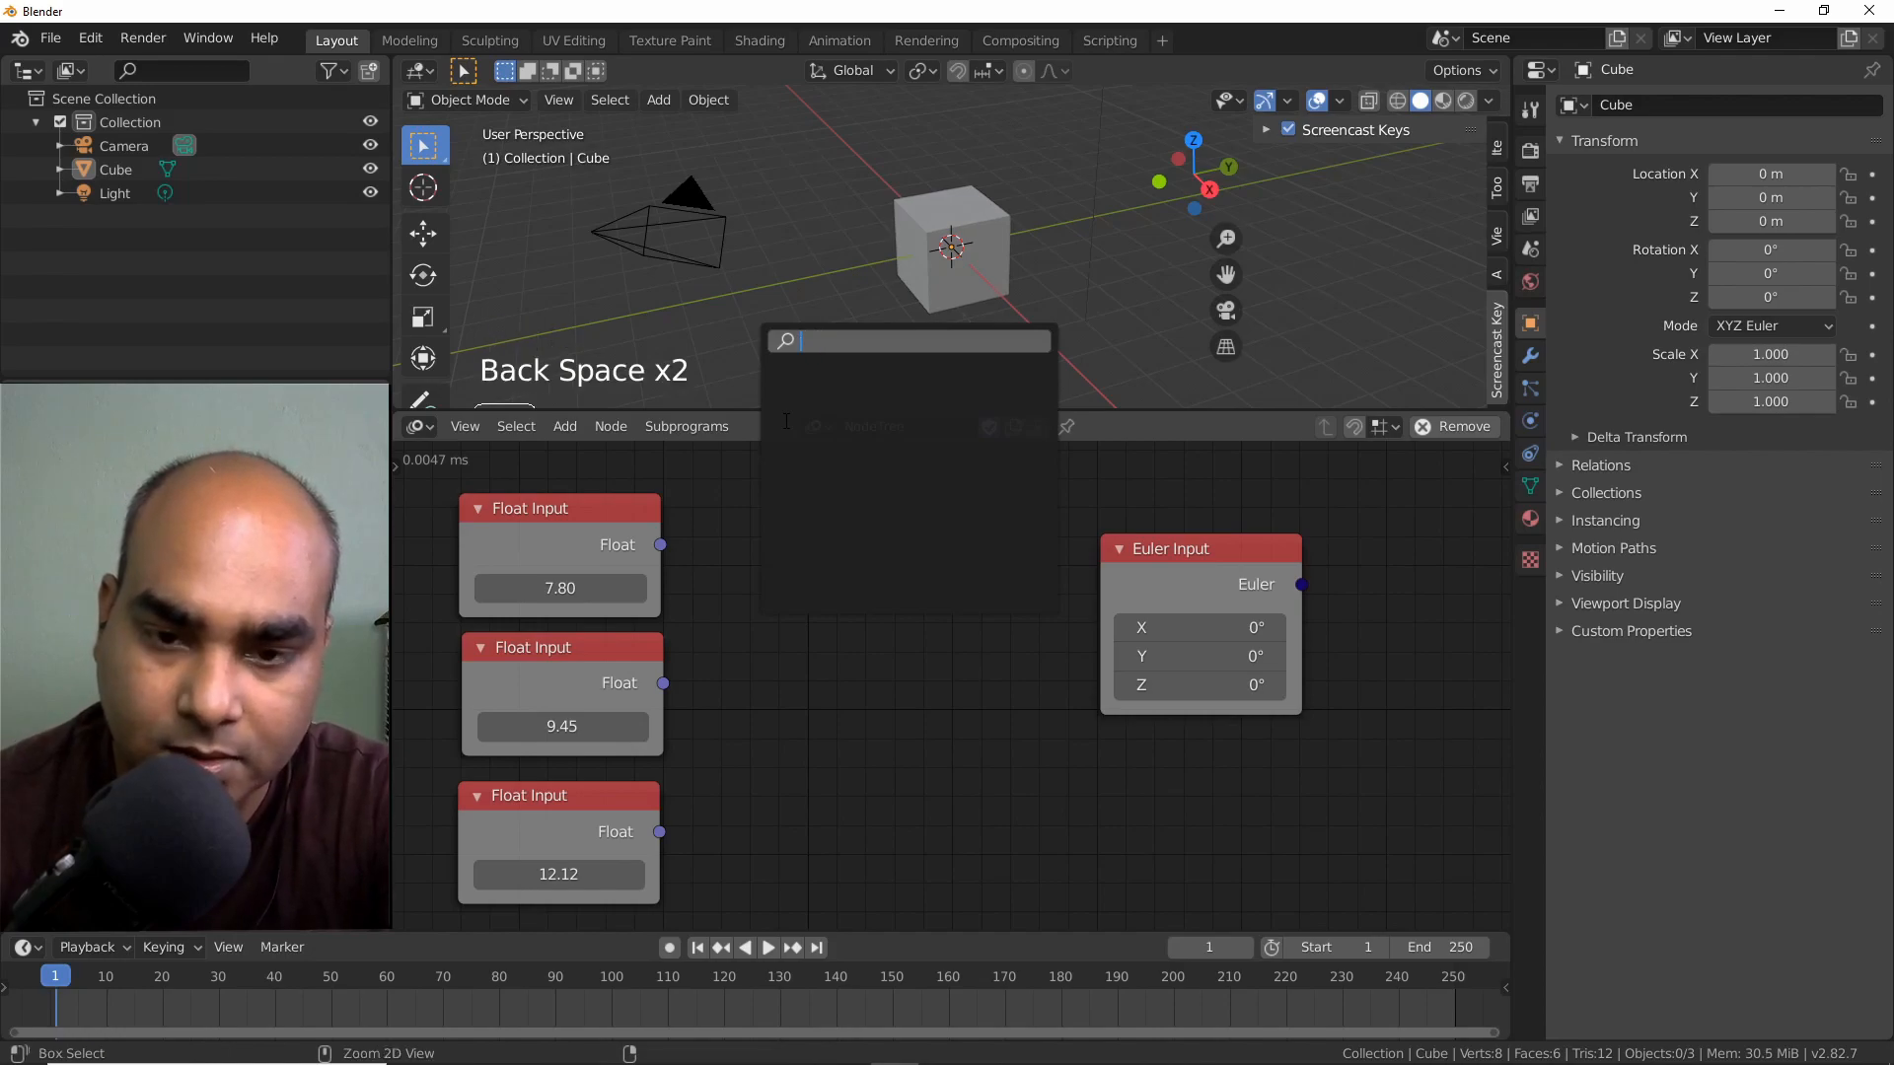
pyautogui.click(786, 421)
# Add a Vector Input node between the Float Input nodes and the Euler Input node.
pyautogui.hotkey('ctrl', 'a')
pyautogui.write('vect')
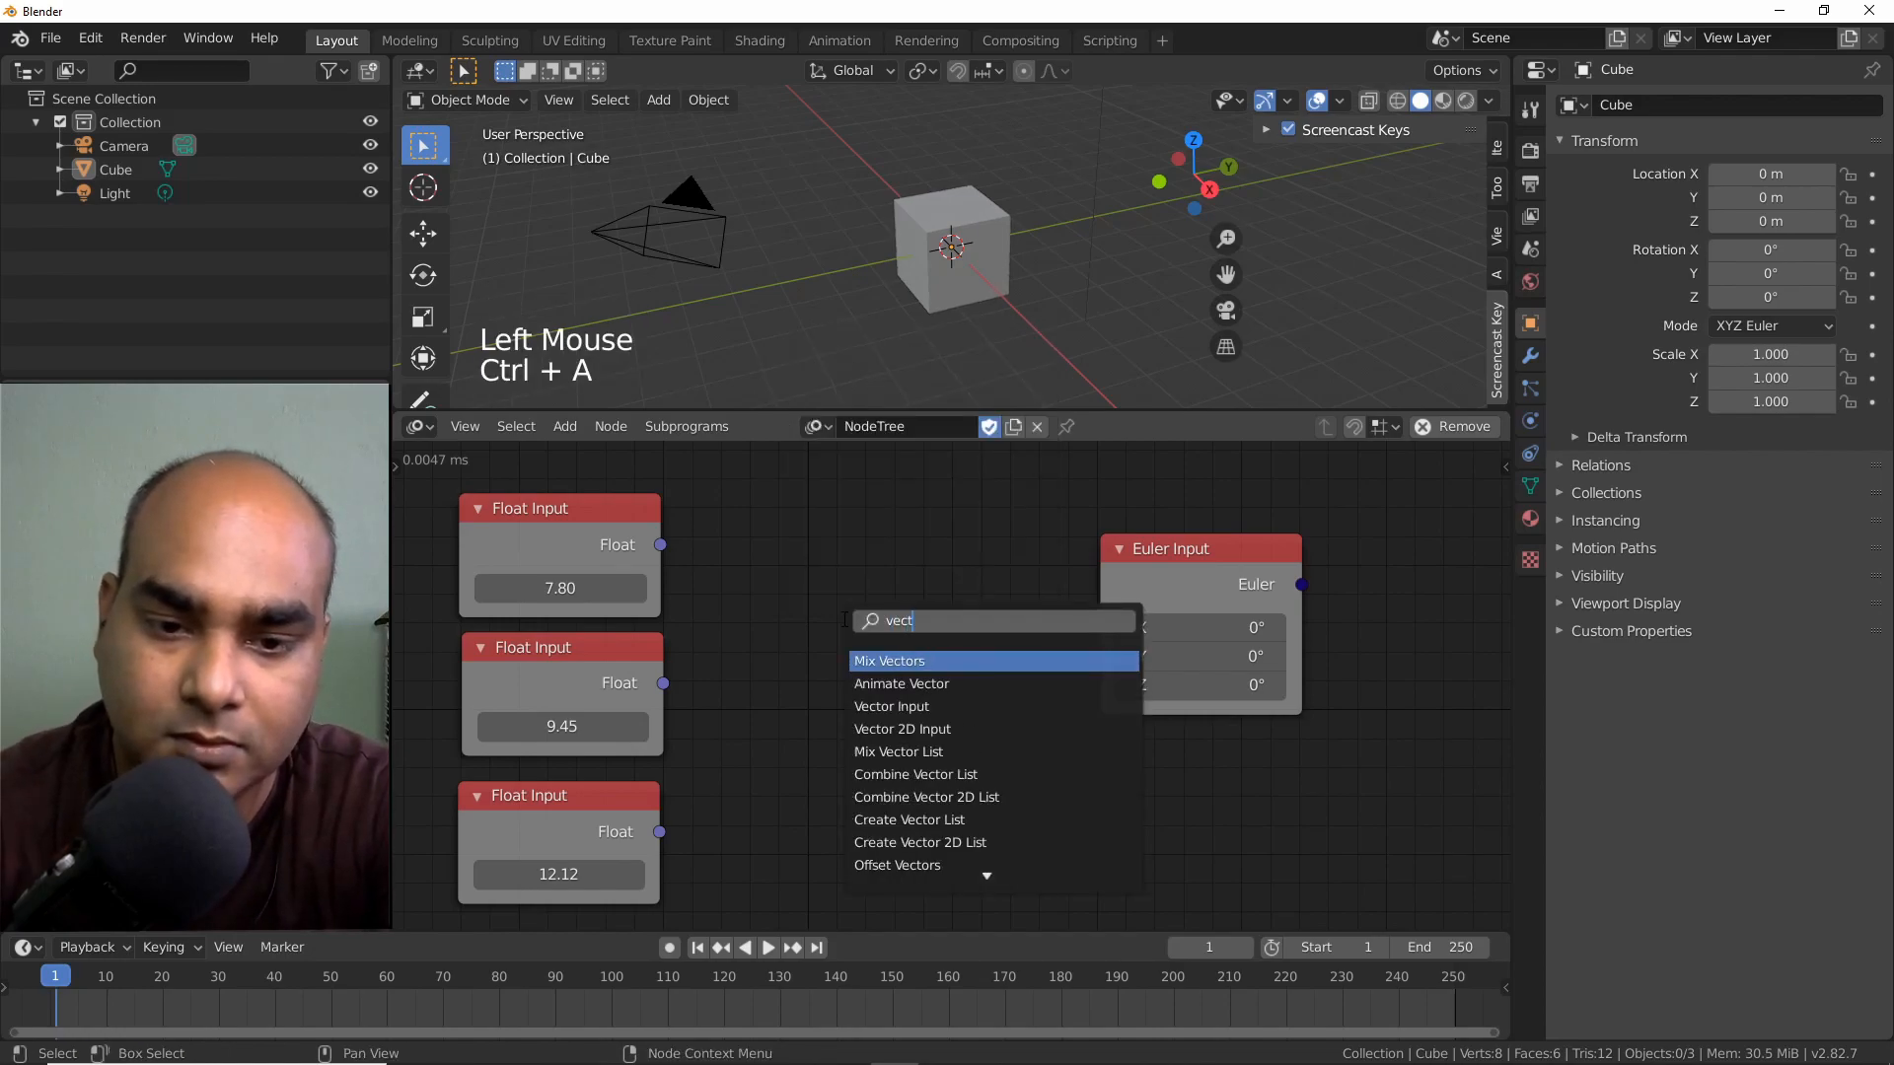
pyautogui.write('or in')
pyautogui.press('Return')
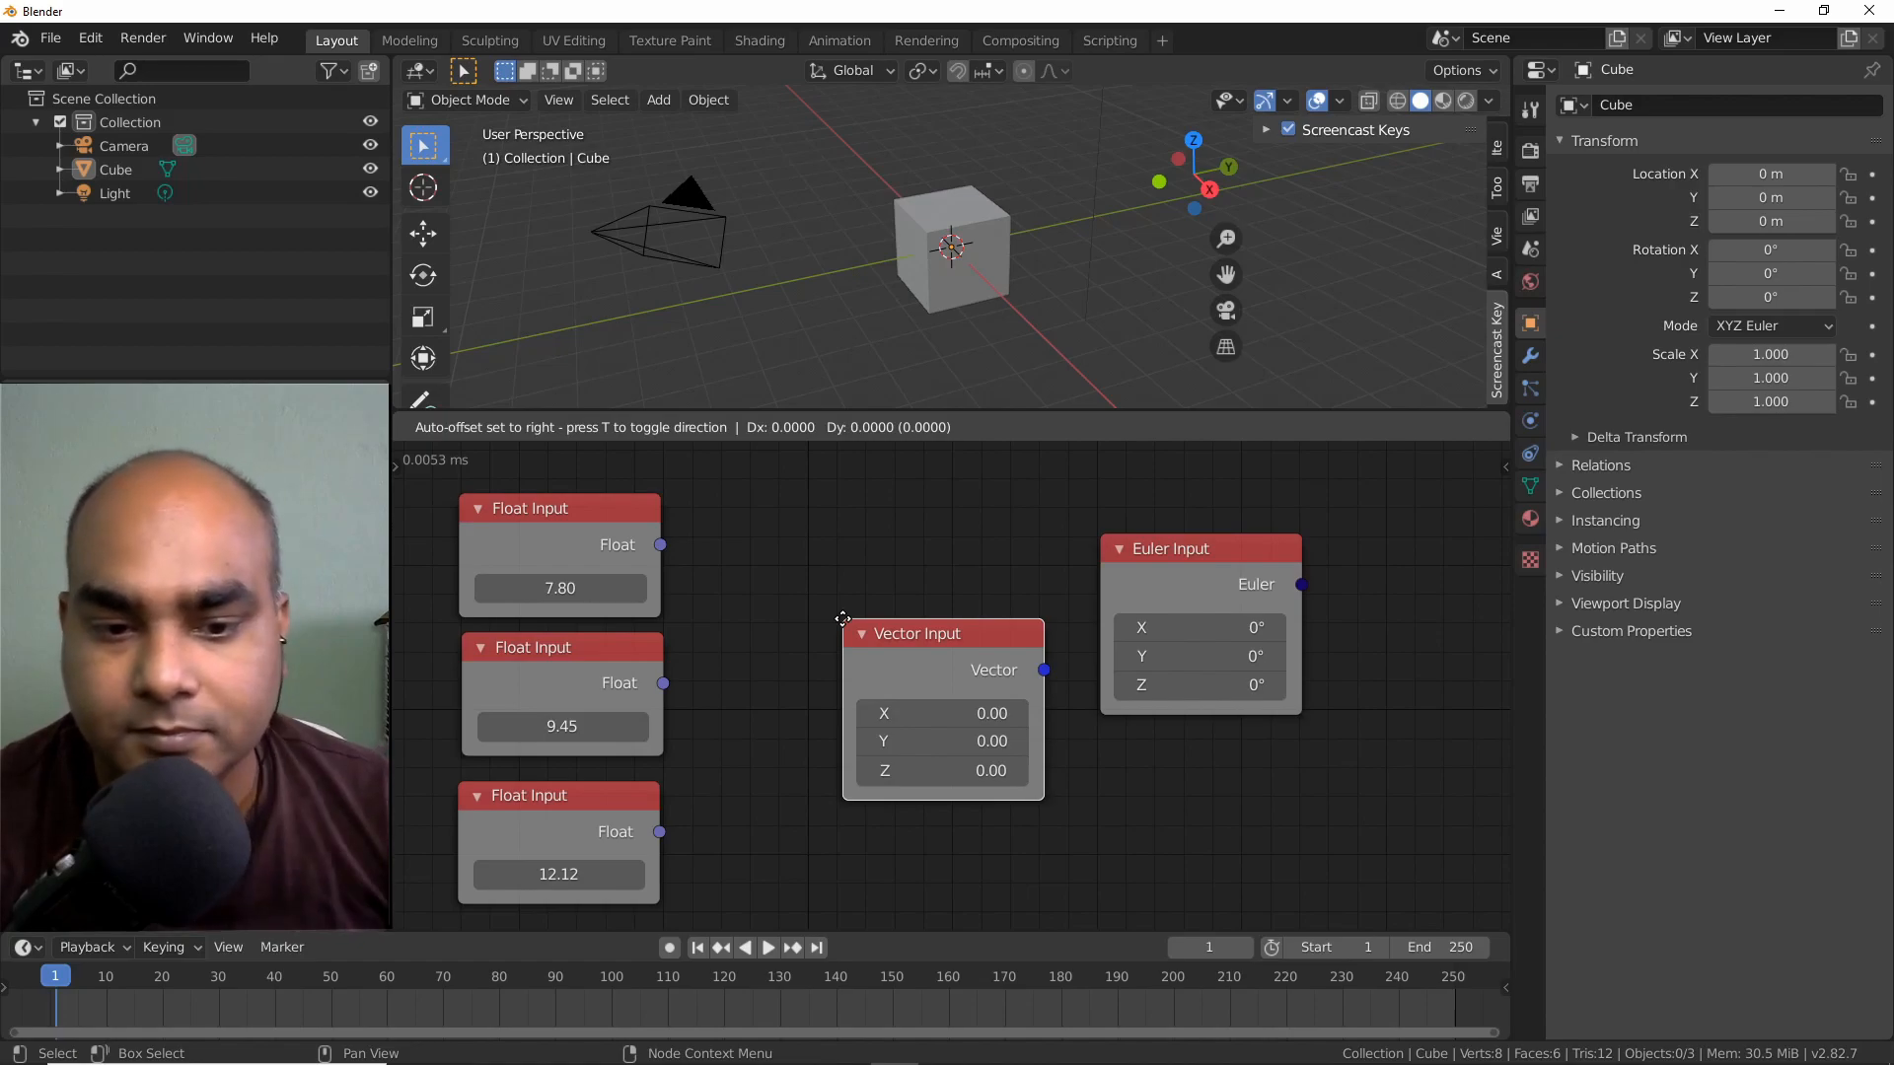
pyautogui.click(810, 523)
# Delete all three Float Input nodes, keeping the Vector Input and Euler Input nodes.
pyautogui.click(601, 599)
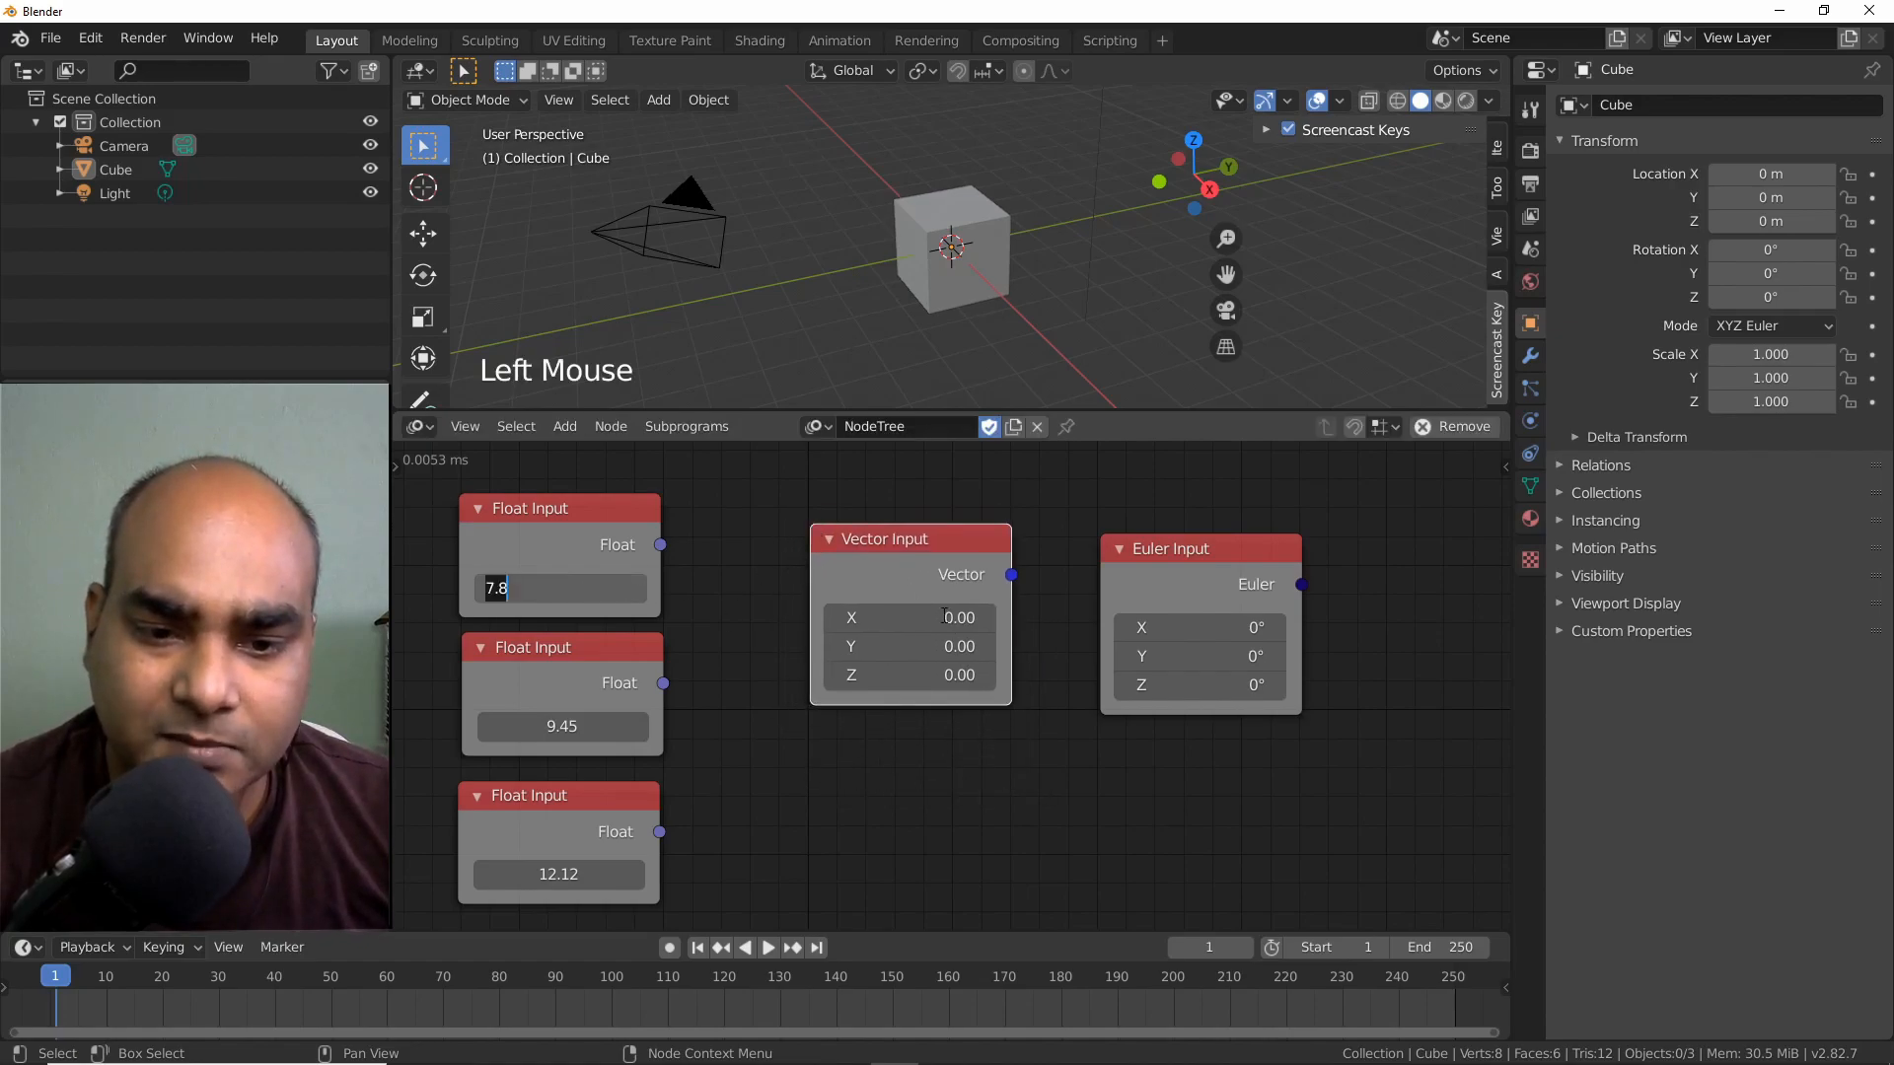
pyautogui.click(557, 726)
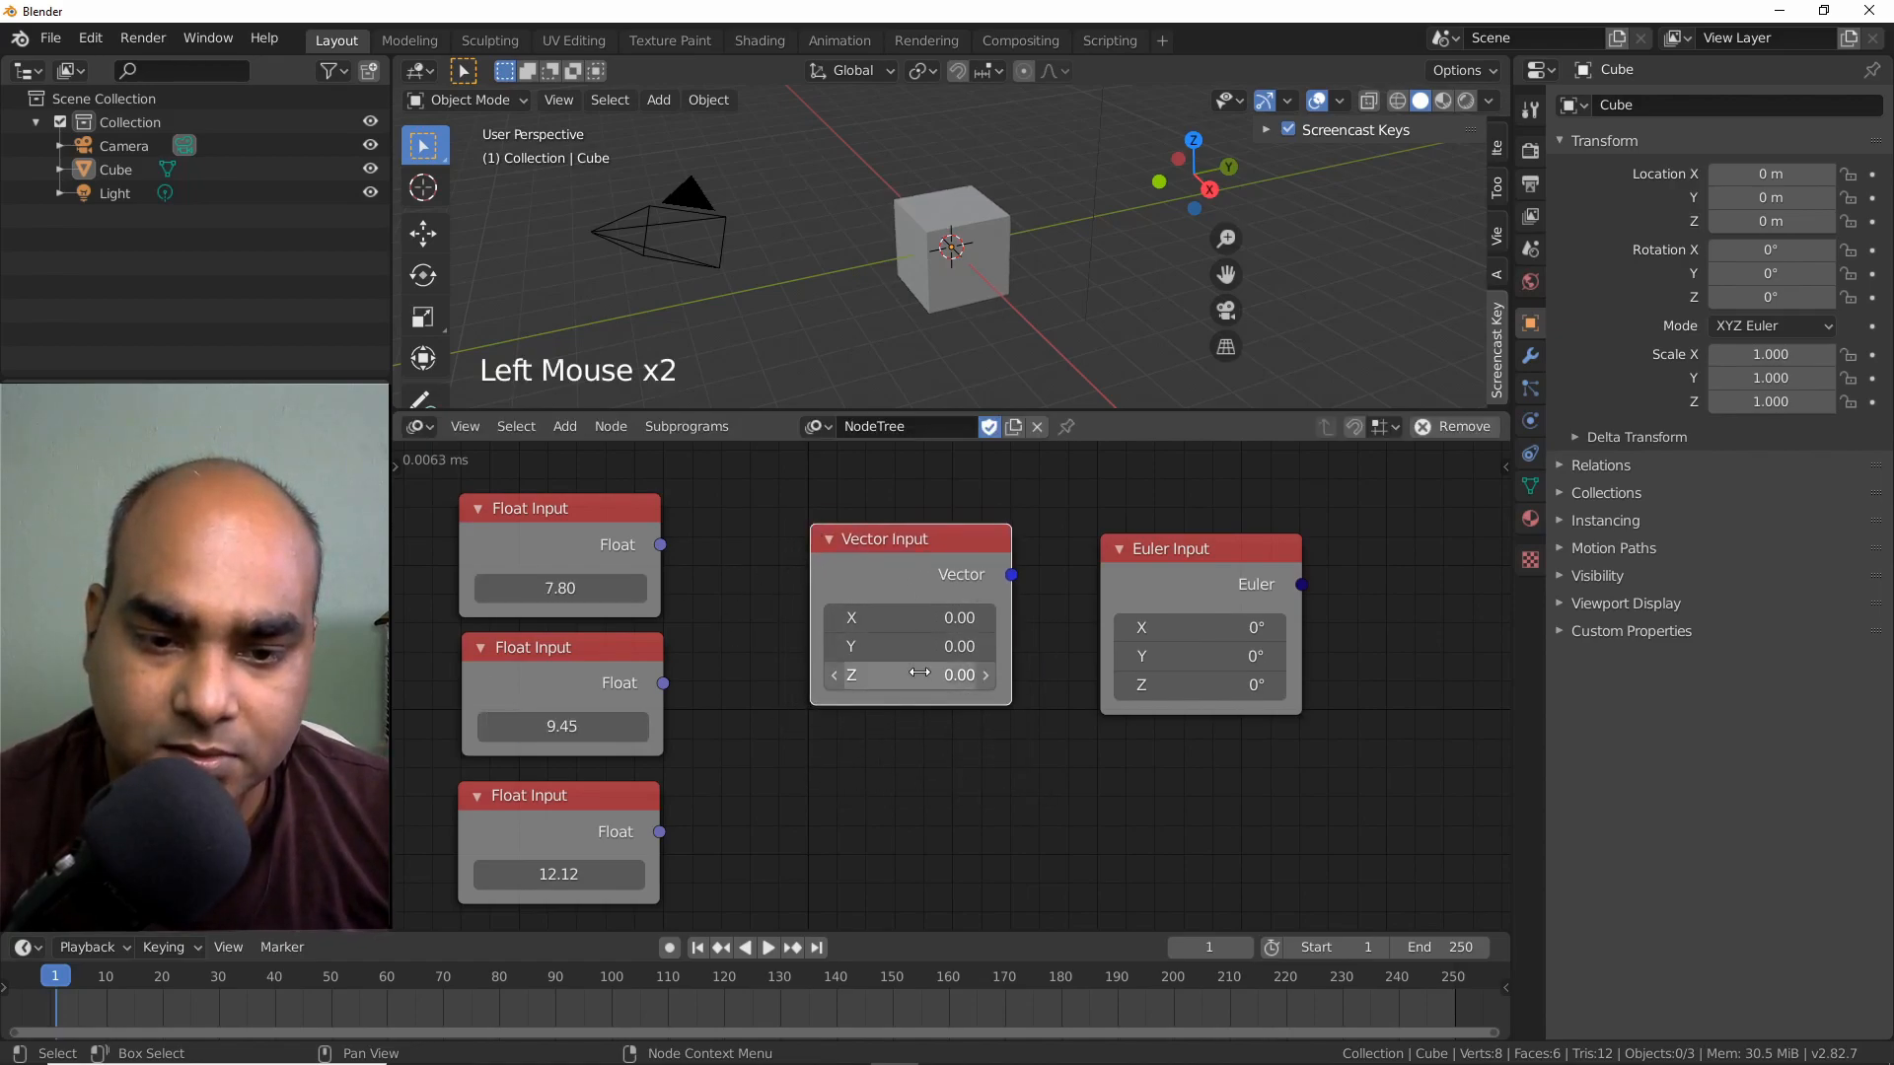
pyautogui.moveTo(747, 483); pyautogui.dragTo(408, 938)
pyautogui.press('Delete')
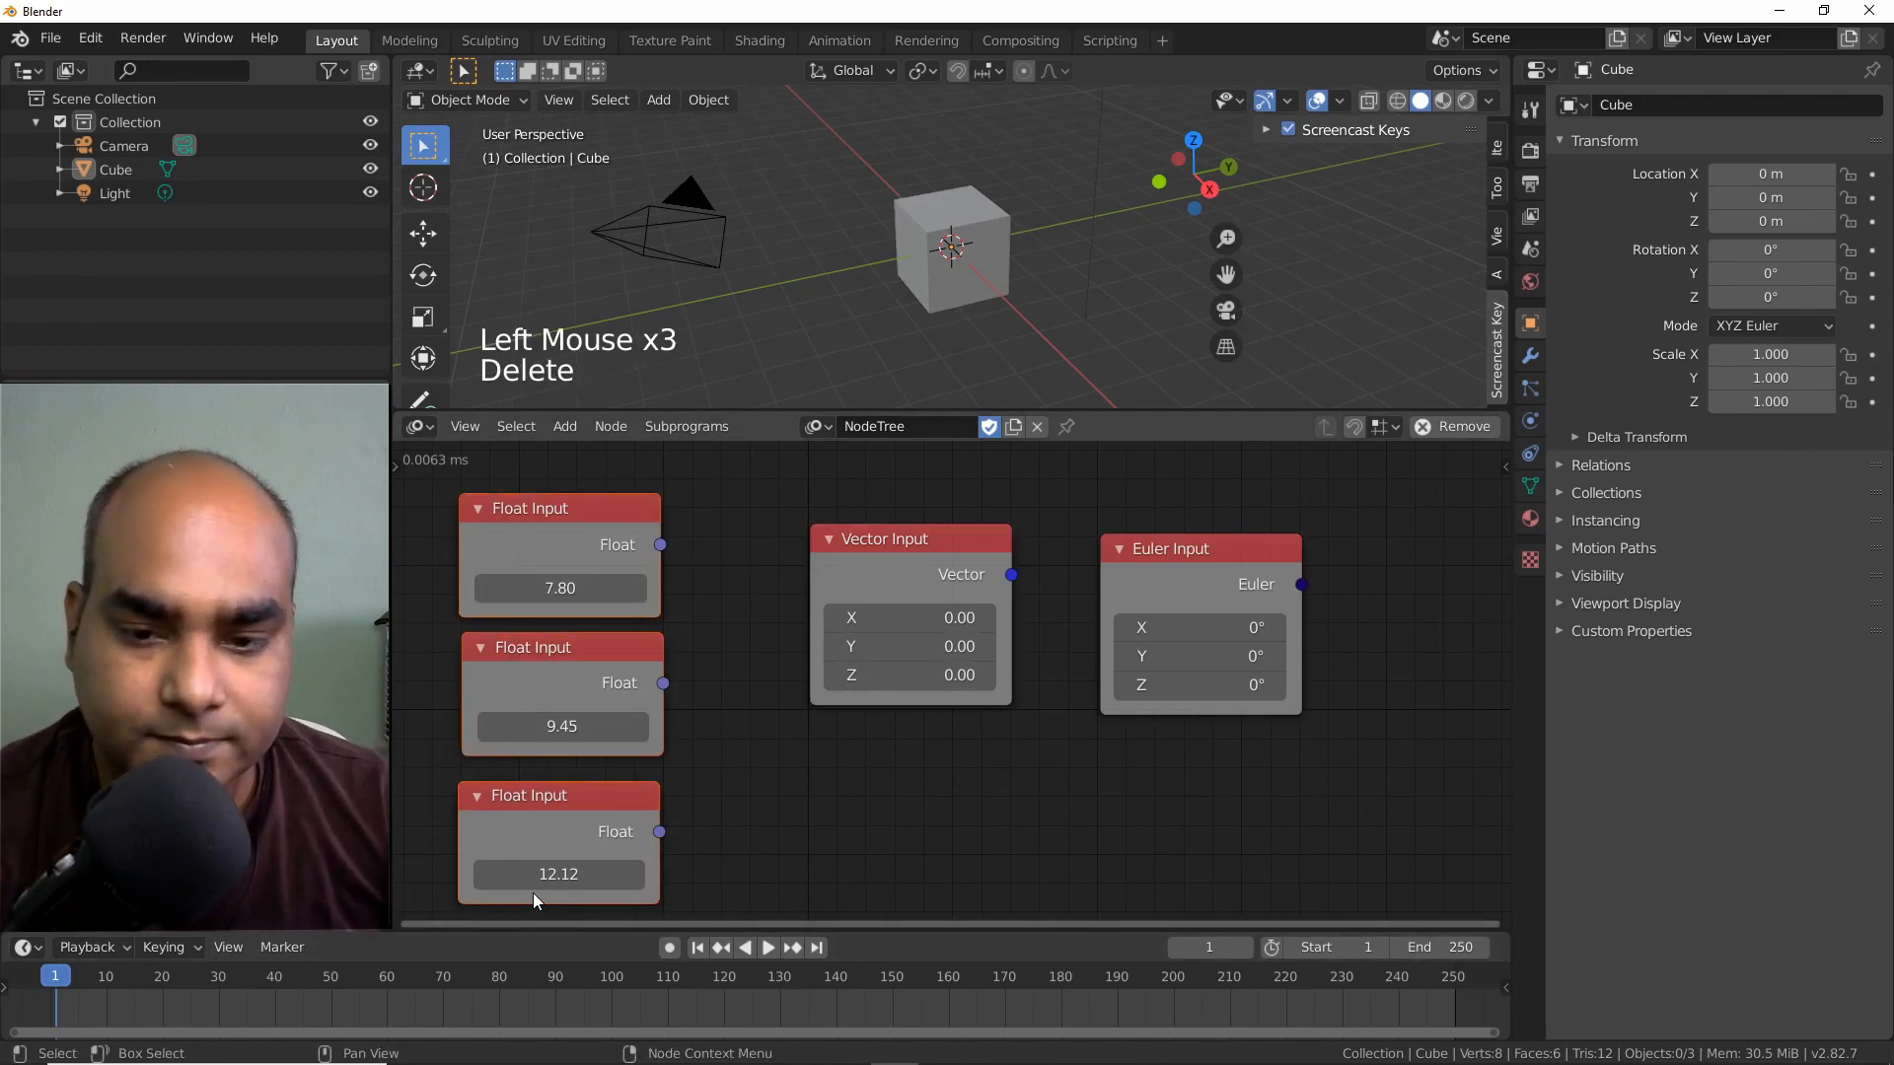
pyautogui.press('Delete')
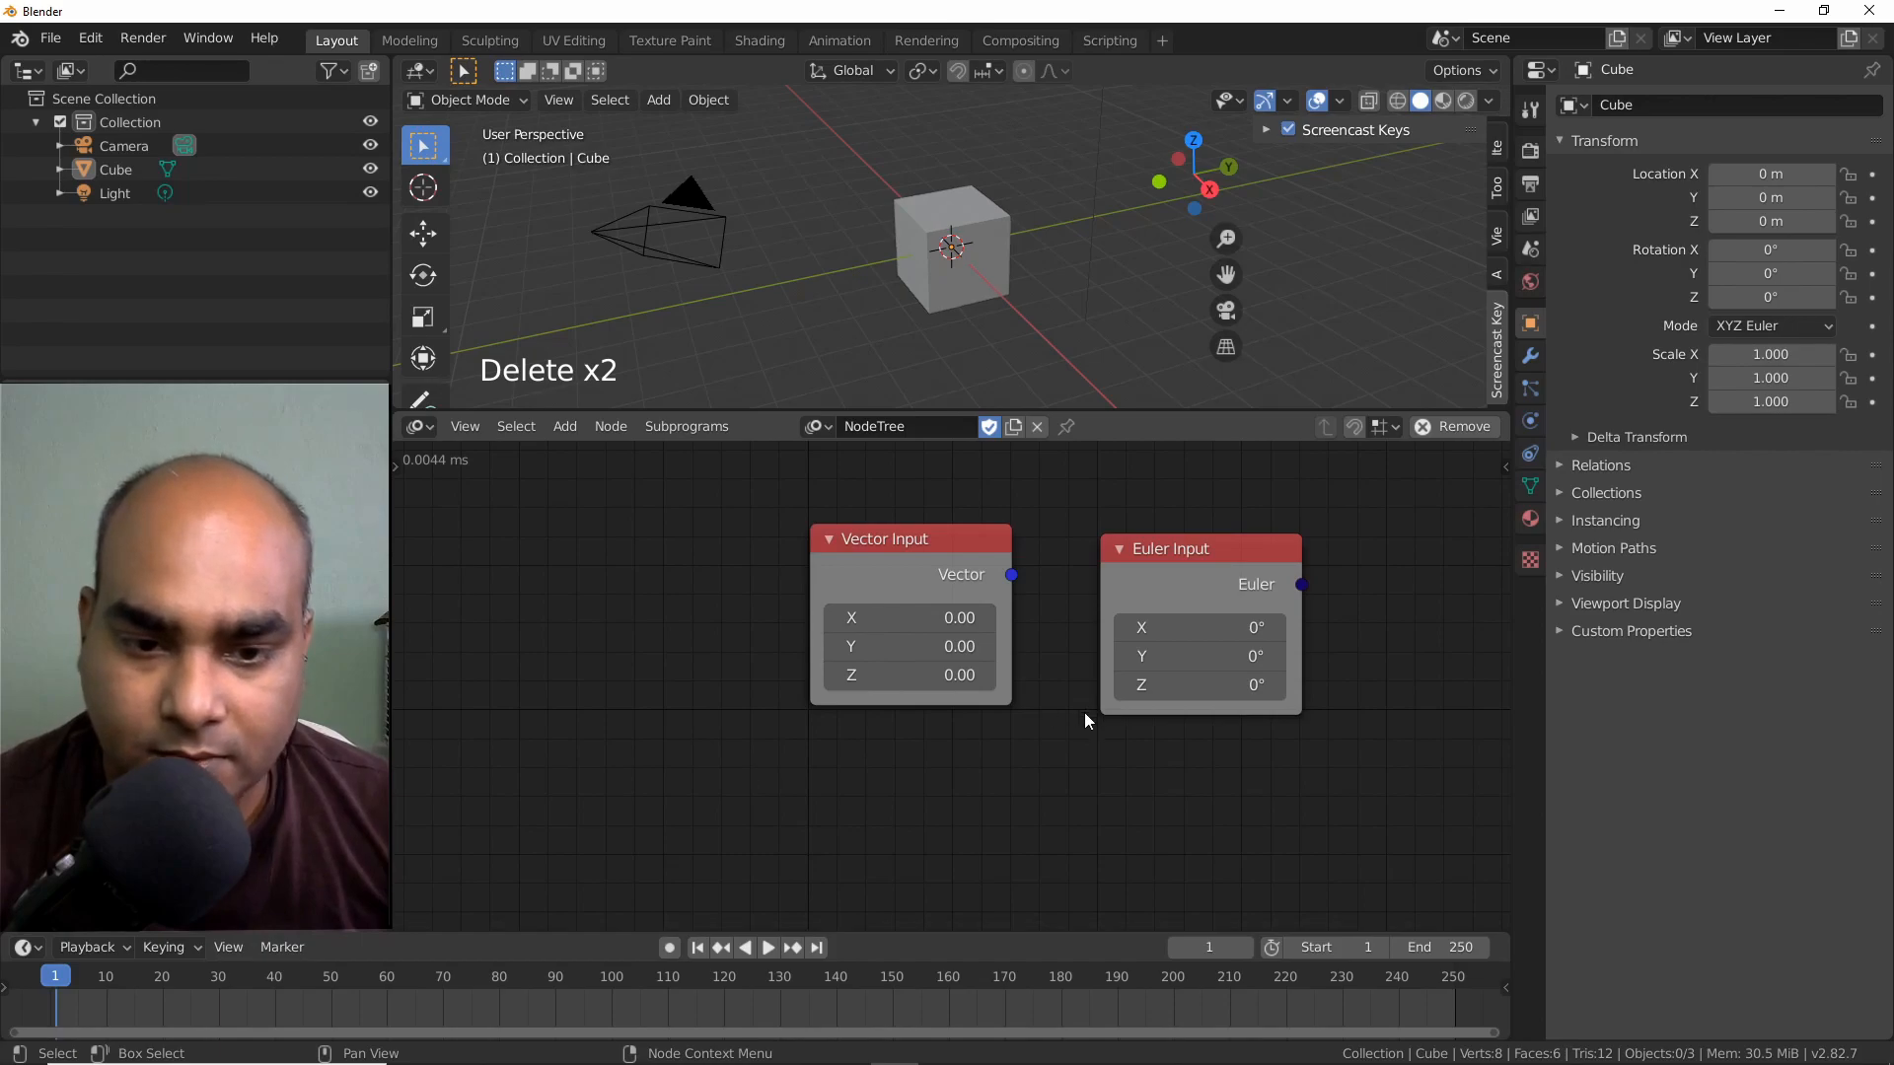
# Move the Euler Input node closer to the Vector Input node so they sit side by side.
pyautogui.moveTo(1085, 709); pyautogui.dragTo(816, 748, button='middle')
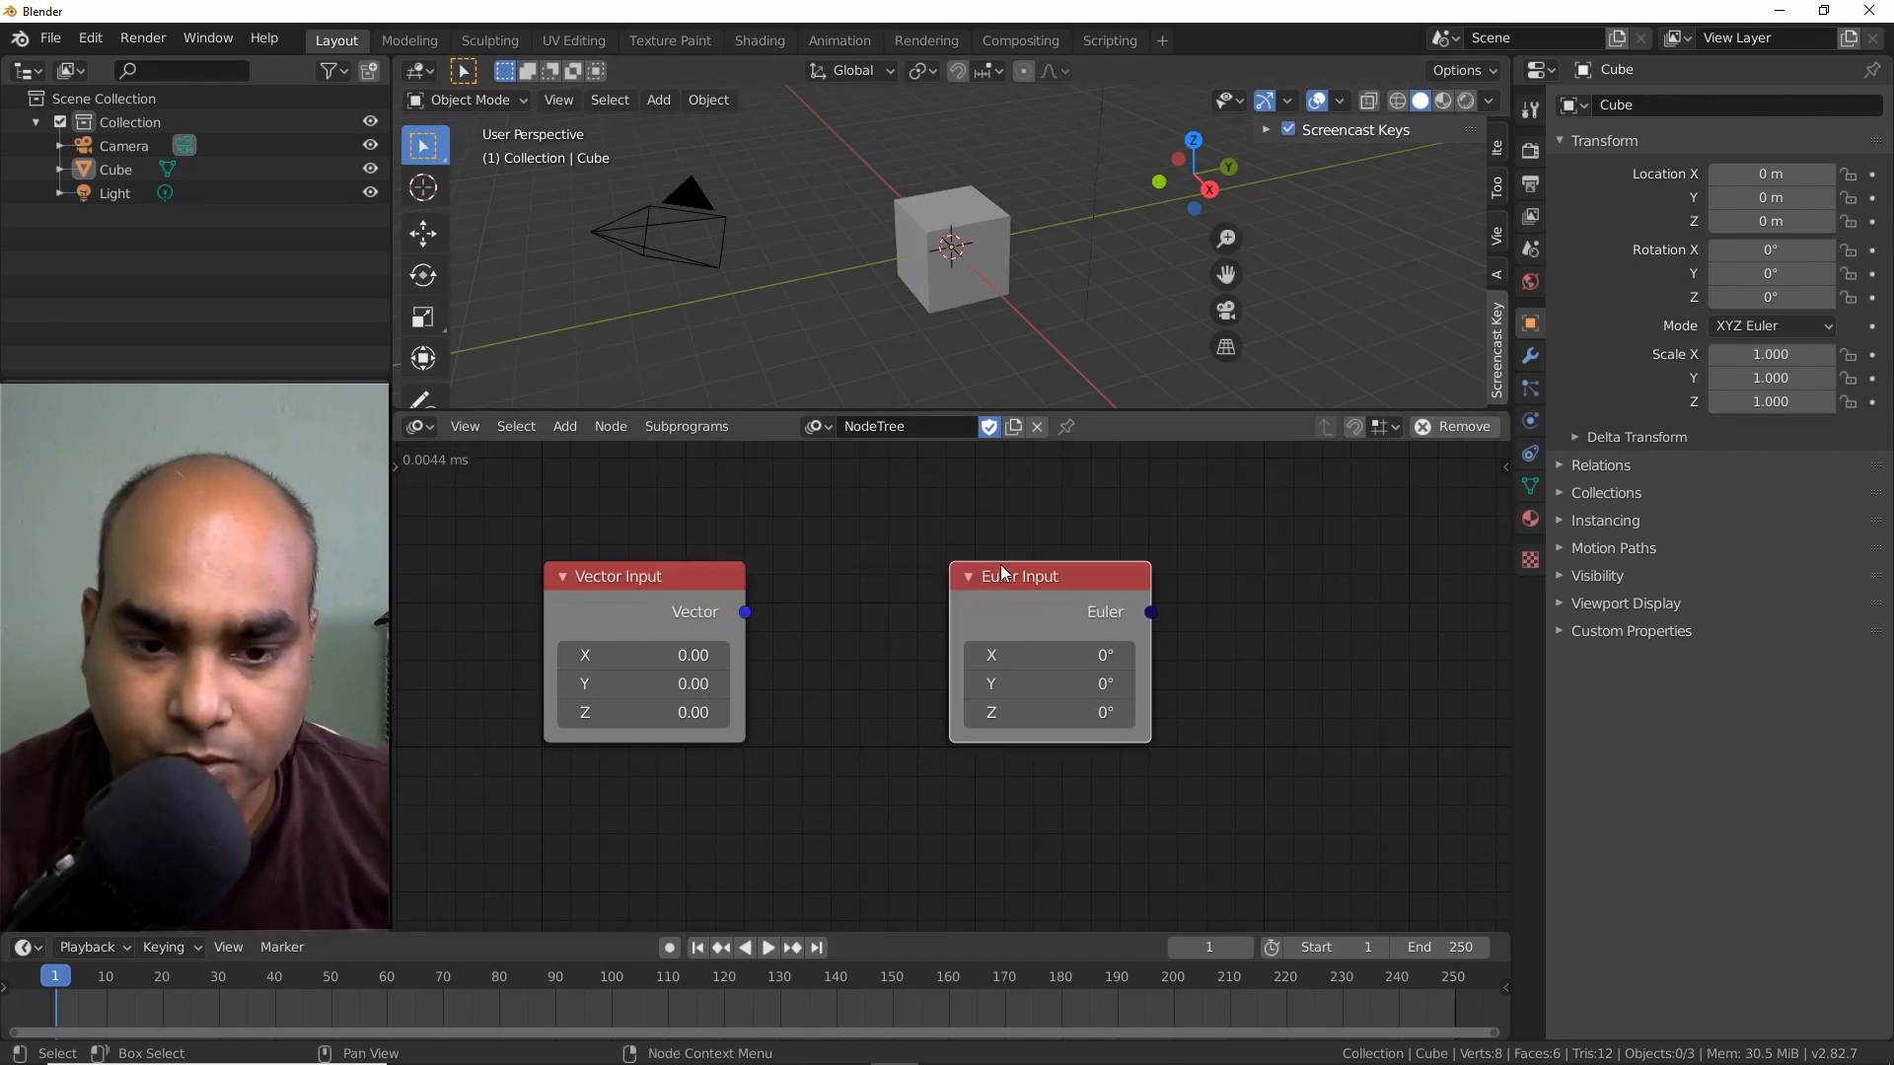
pyautogui.moveTo(1008, 577); pyautogui.dragTo(892, 575)
pyautogui.moveTo(1107, 619); pyautogui.dragTo(1097, 623, button='middle')
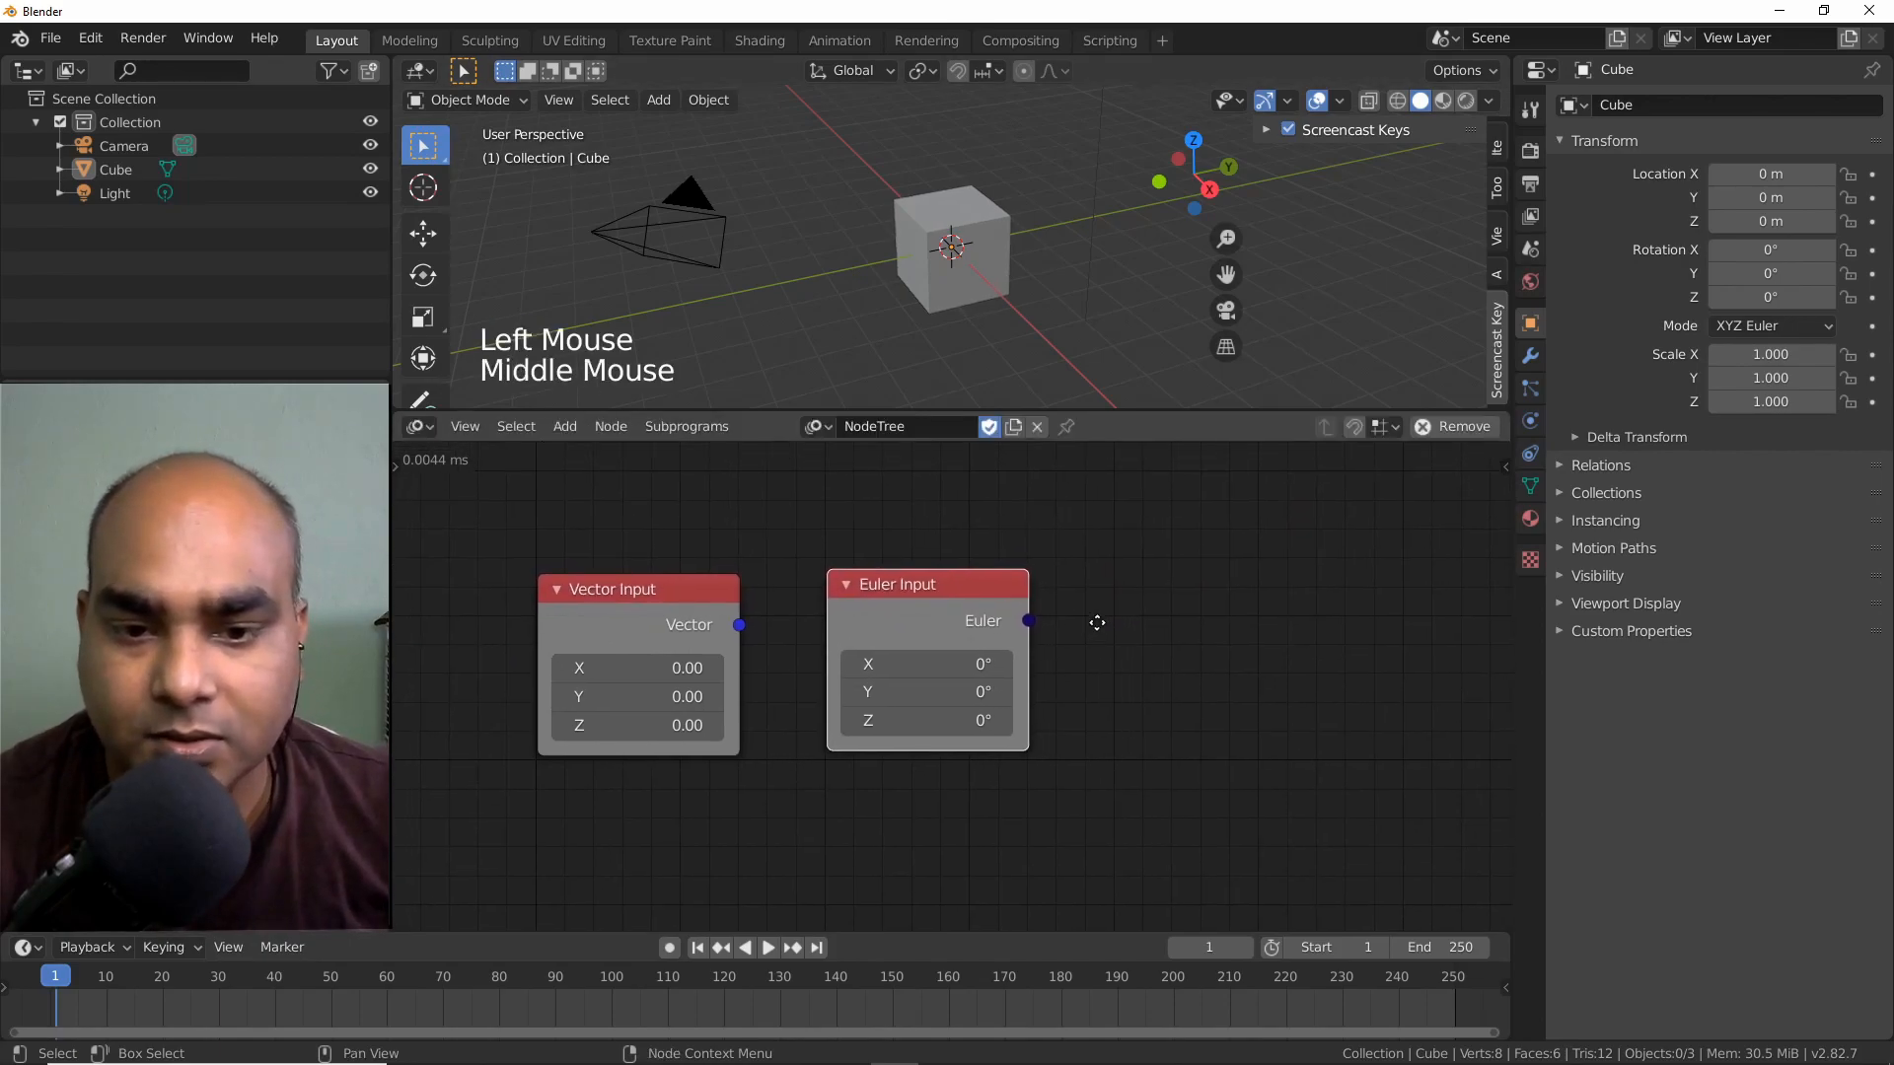
# Show the cube's item transform properties in the 3D viewport and make the viewport taller.
pyautogui.click(996, 255)
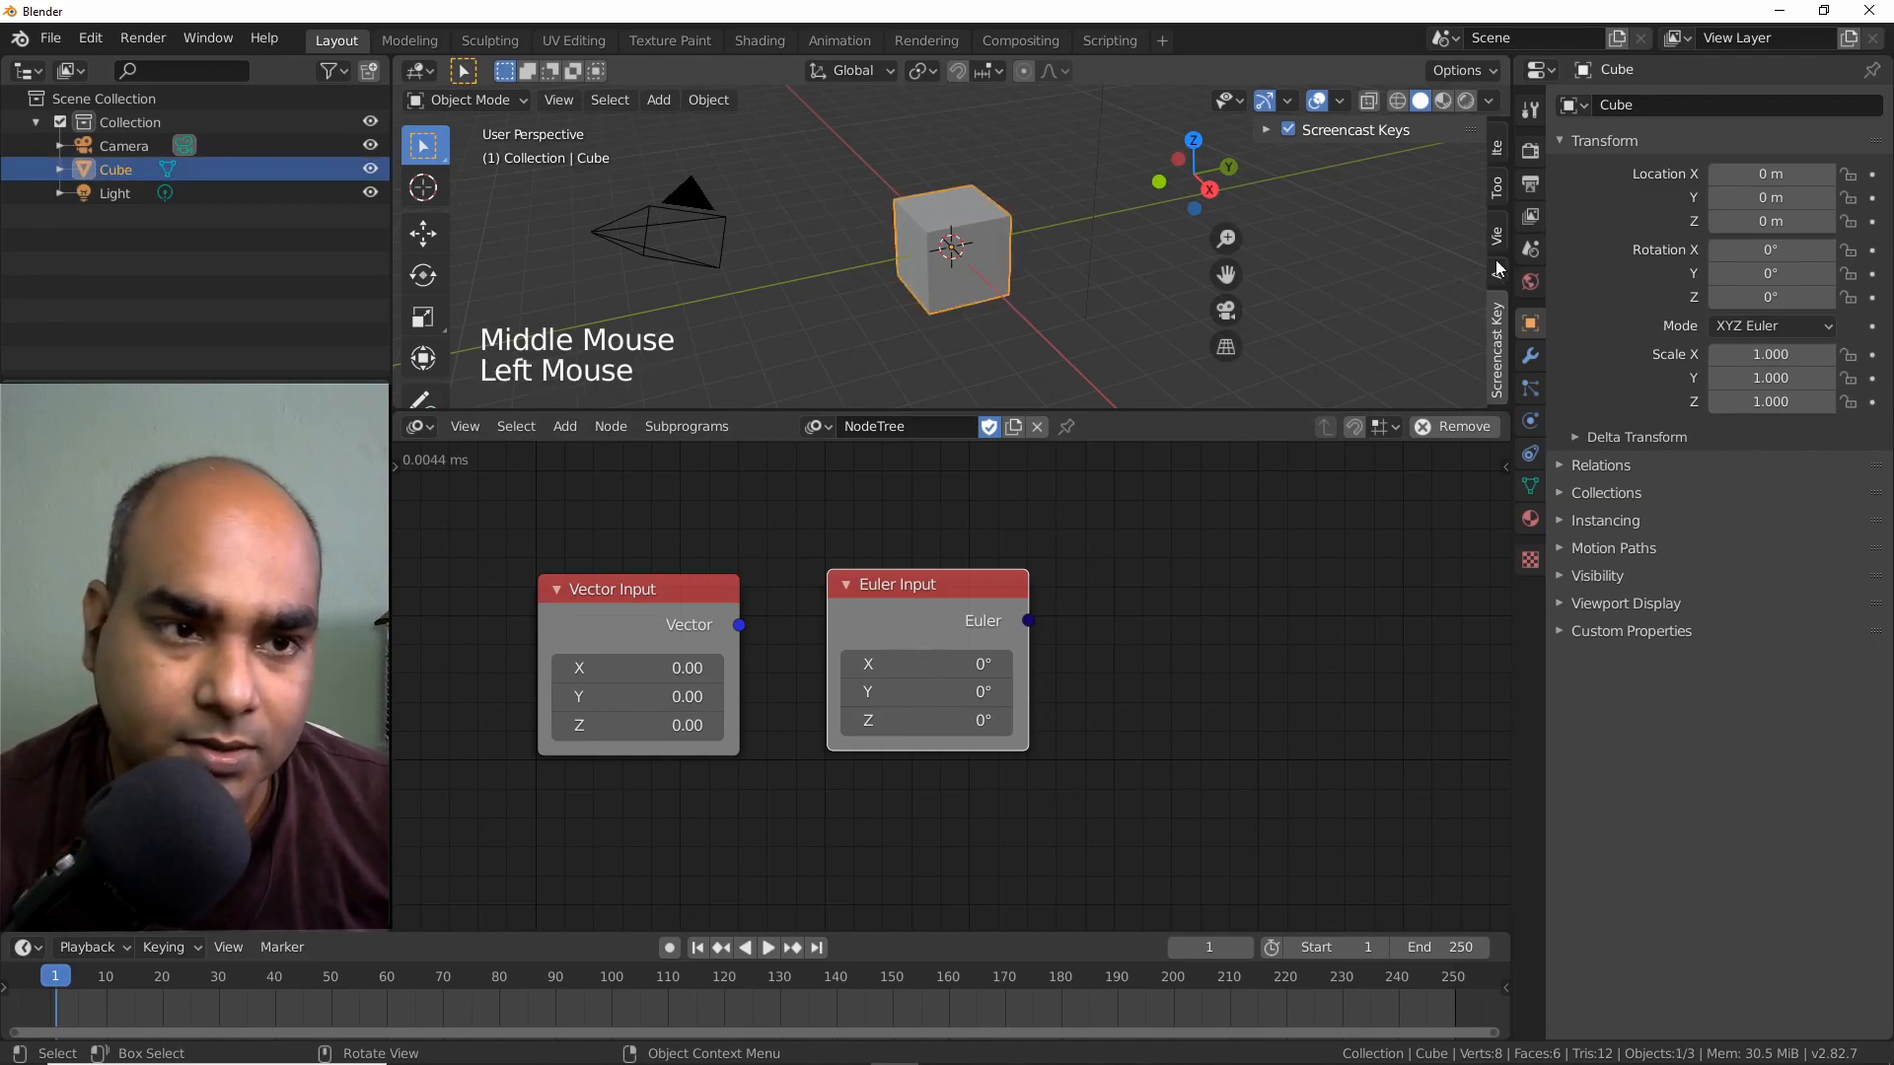
pyautogui.click(1495, 146)
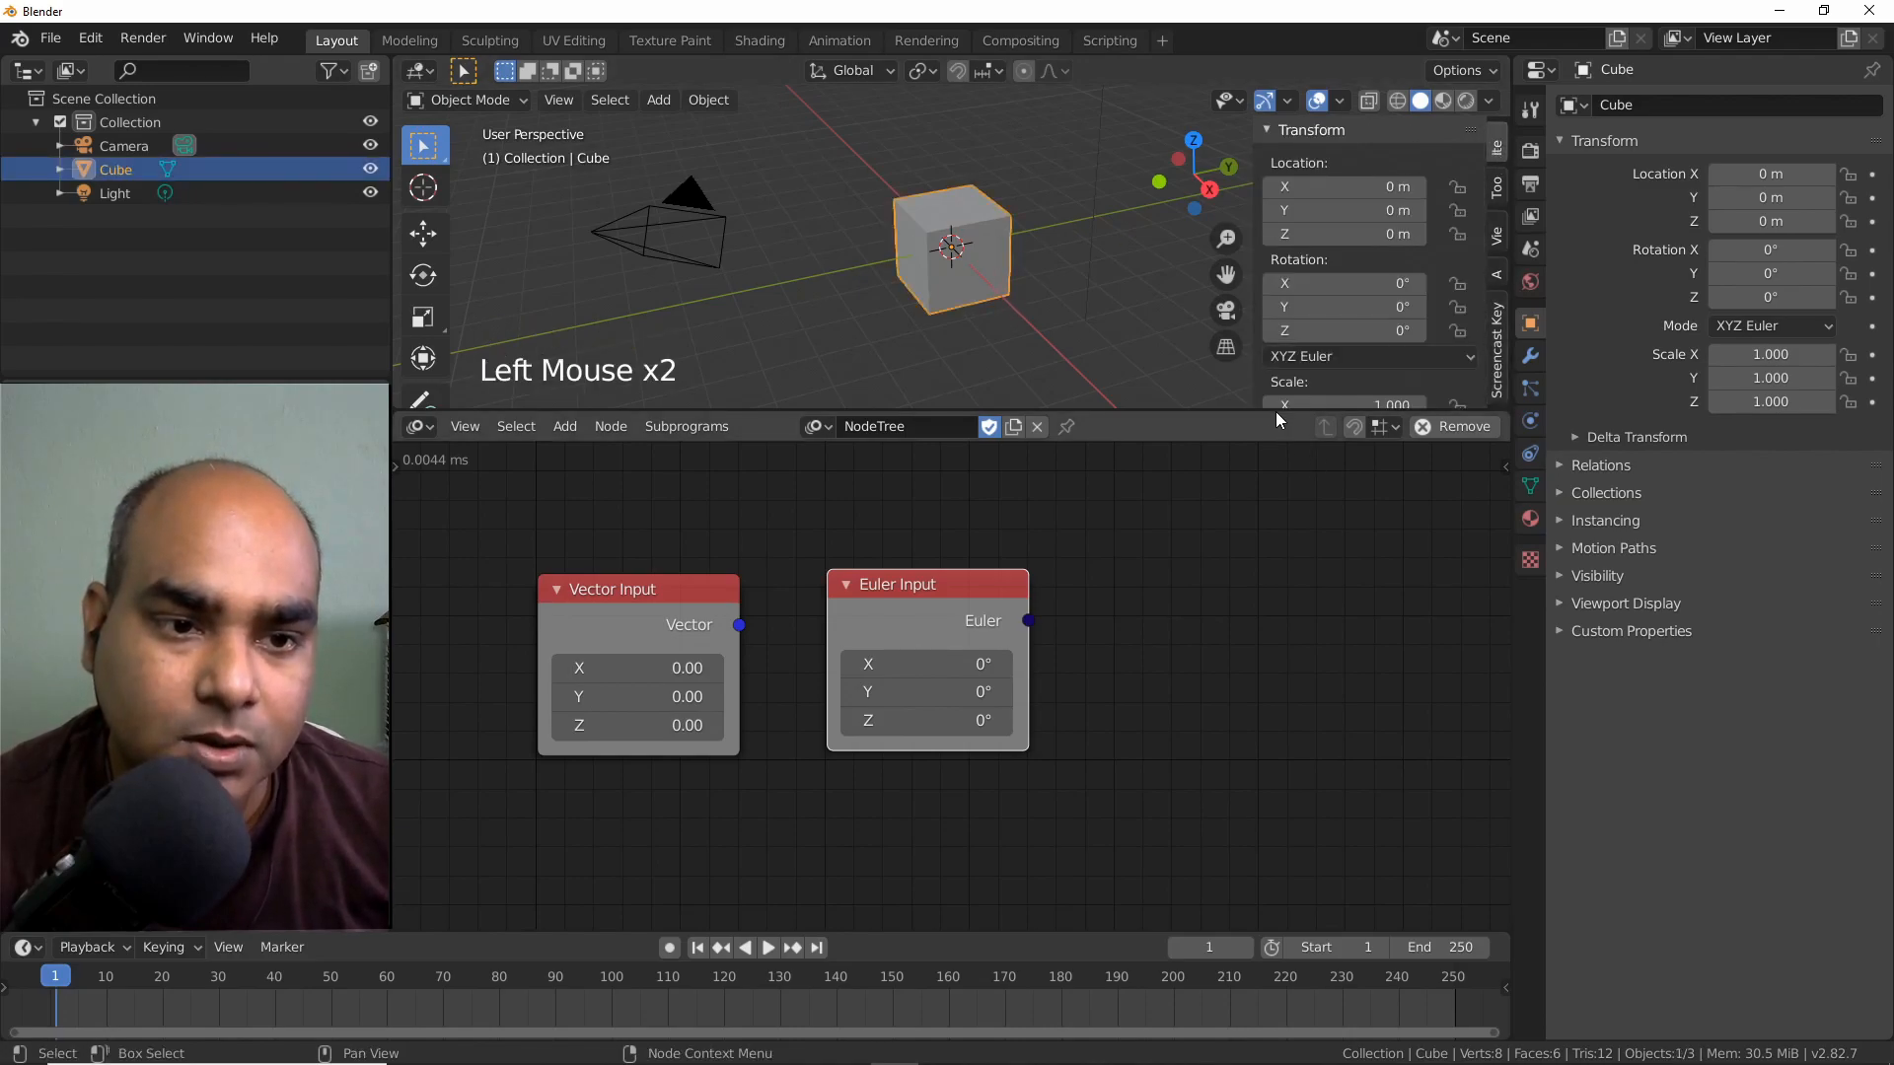
pyautogui.moveTo(1275, 412); pyautogui.dragTo(1275, 516)
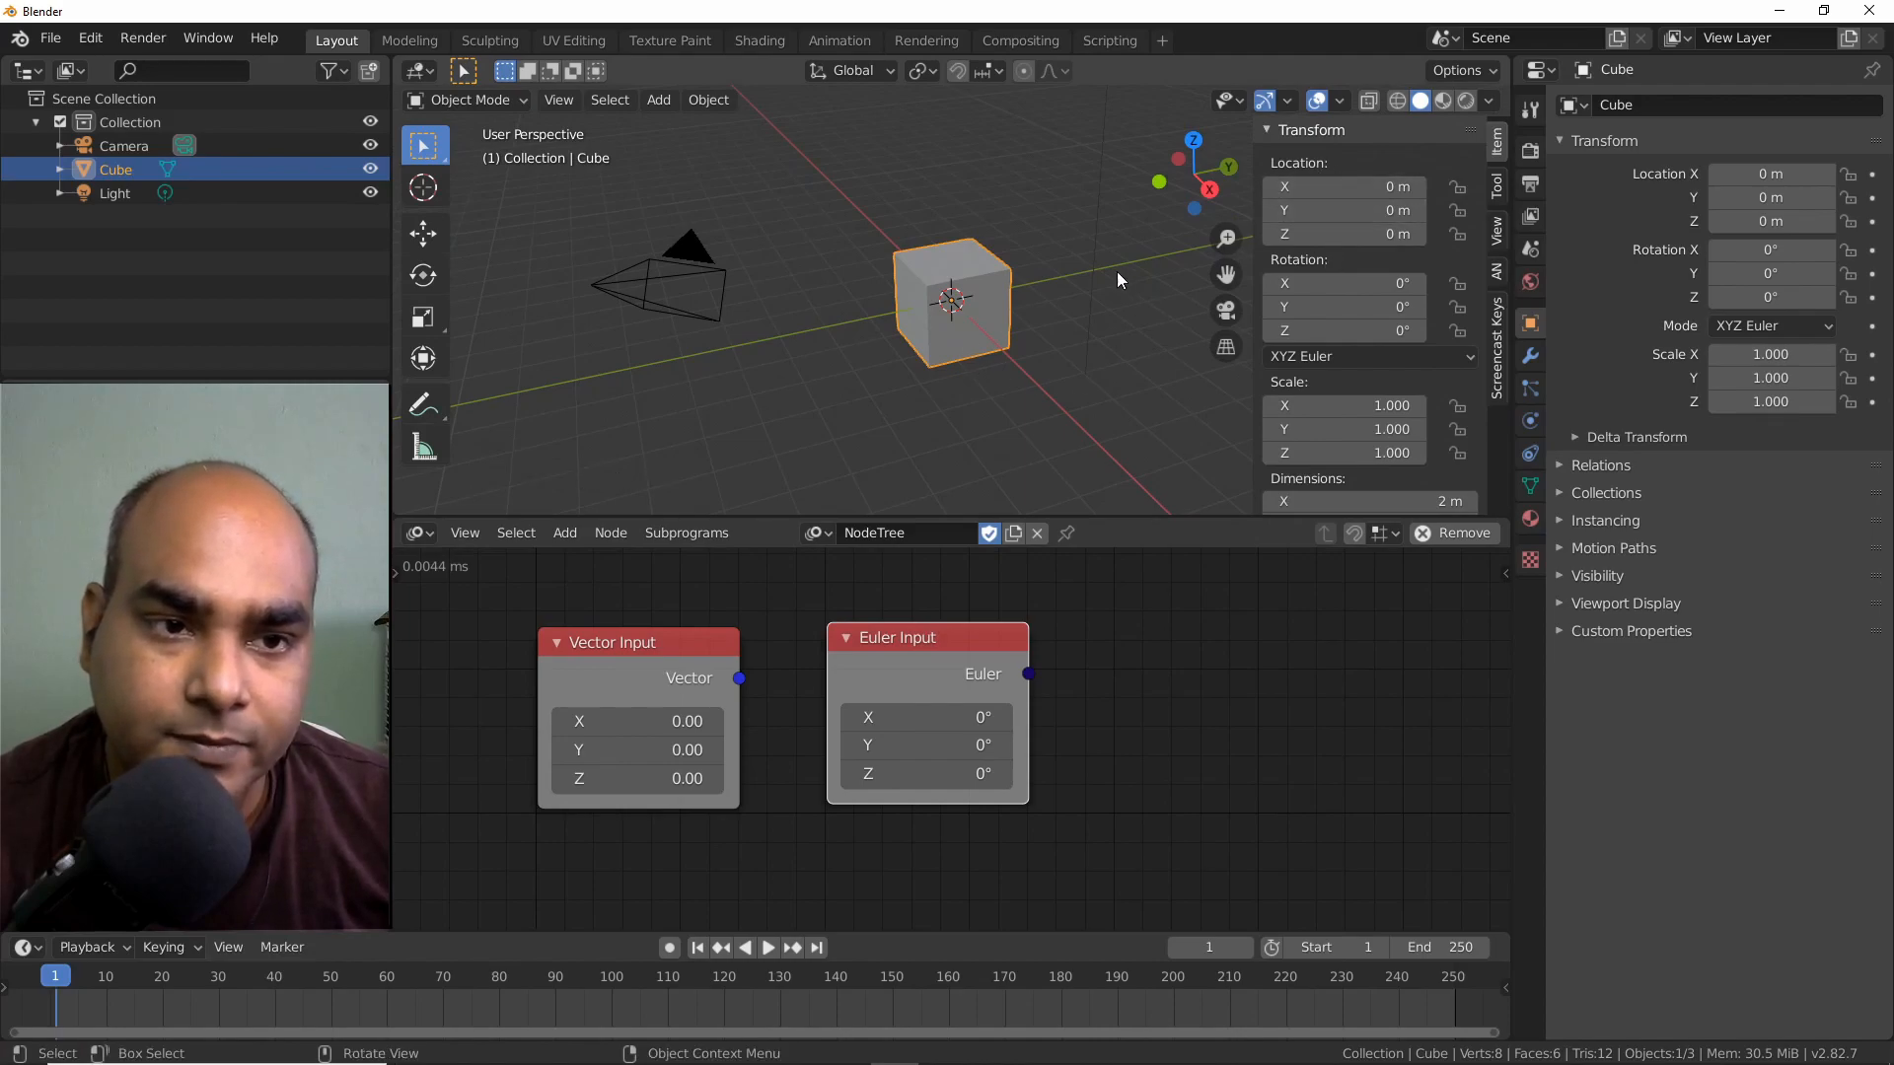
# Try moving the cube freely in the 3D viewport.
pyautogui.press('g')
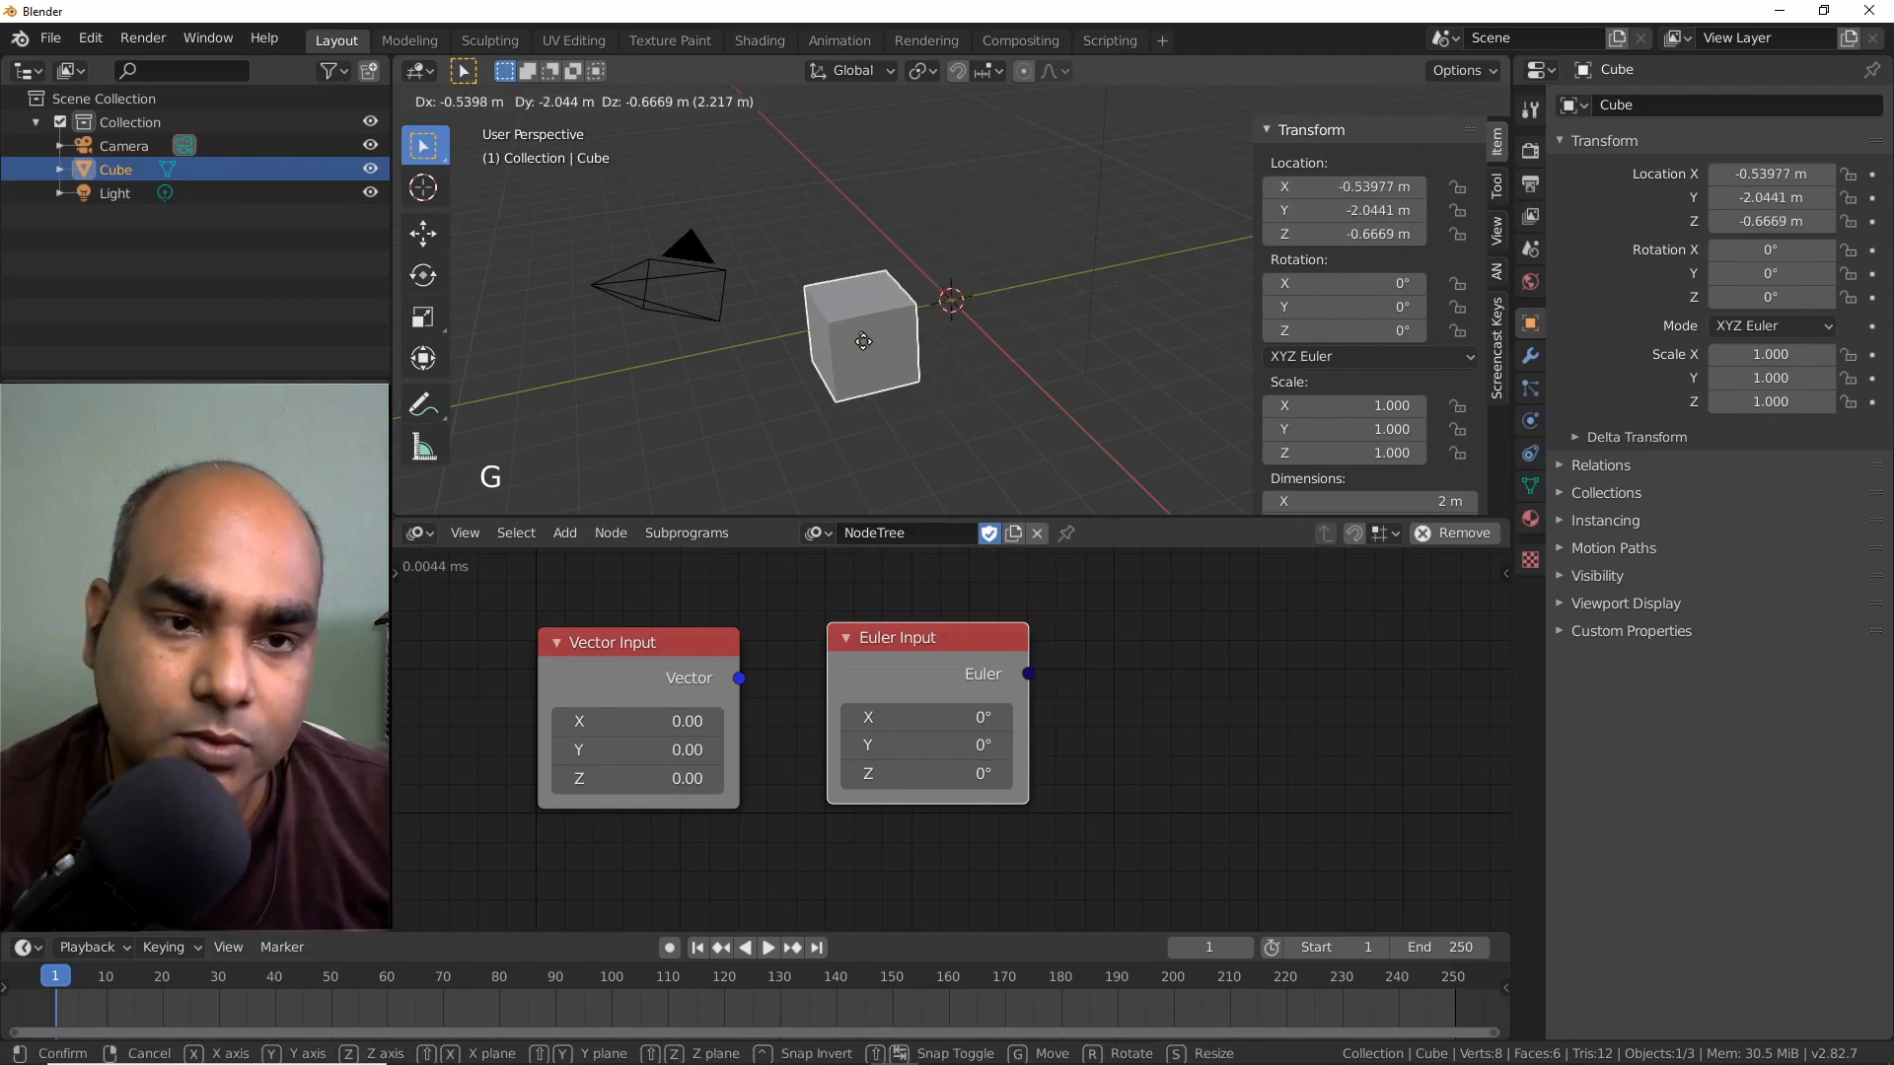
pyautogui.rightClick(975, 334)
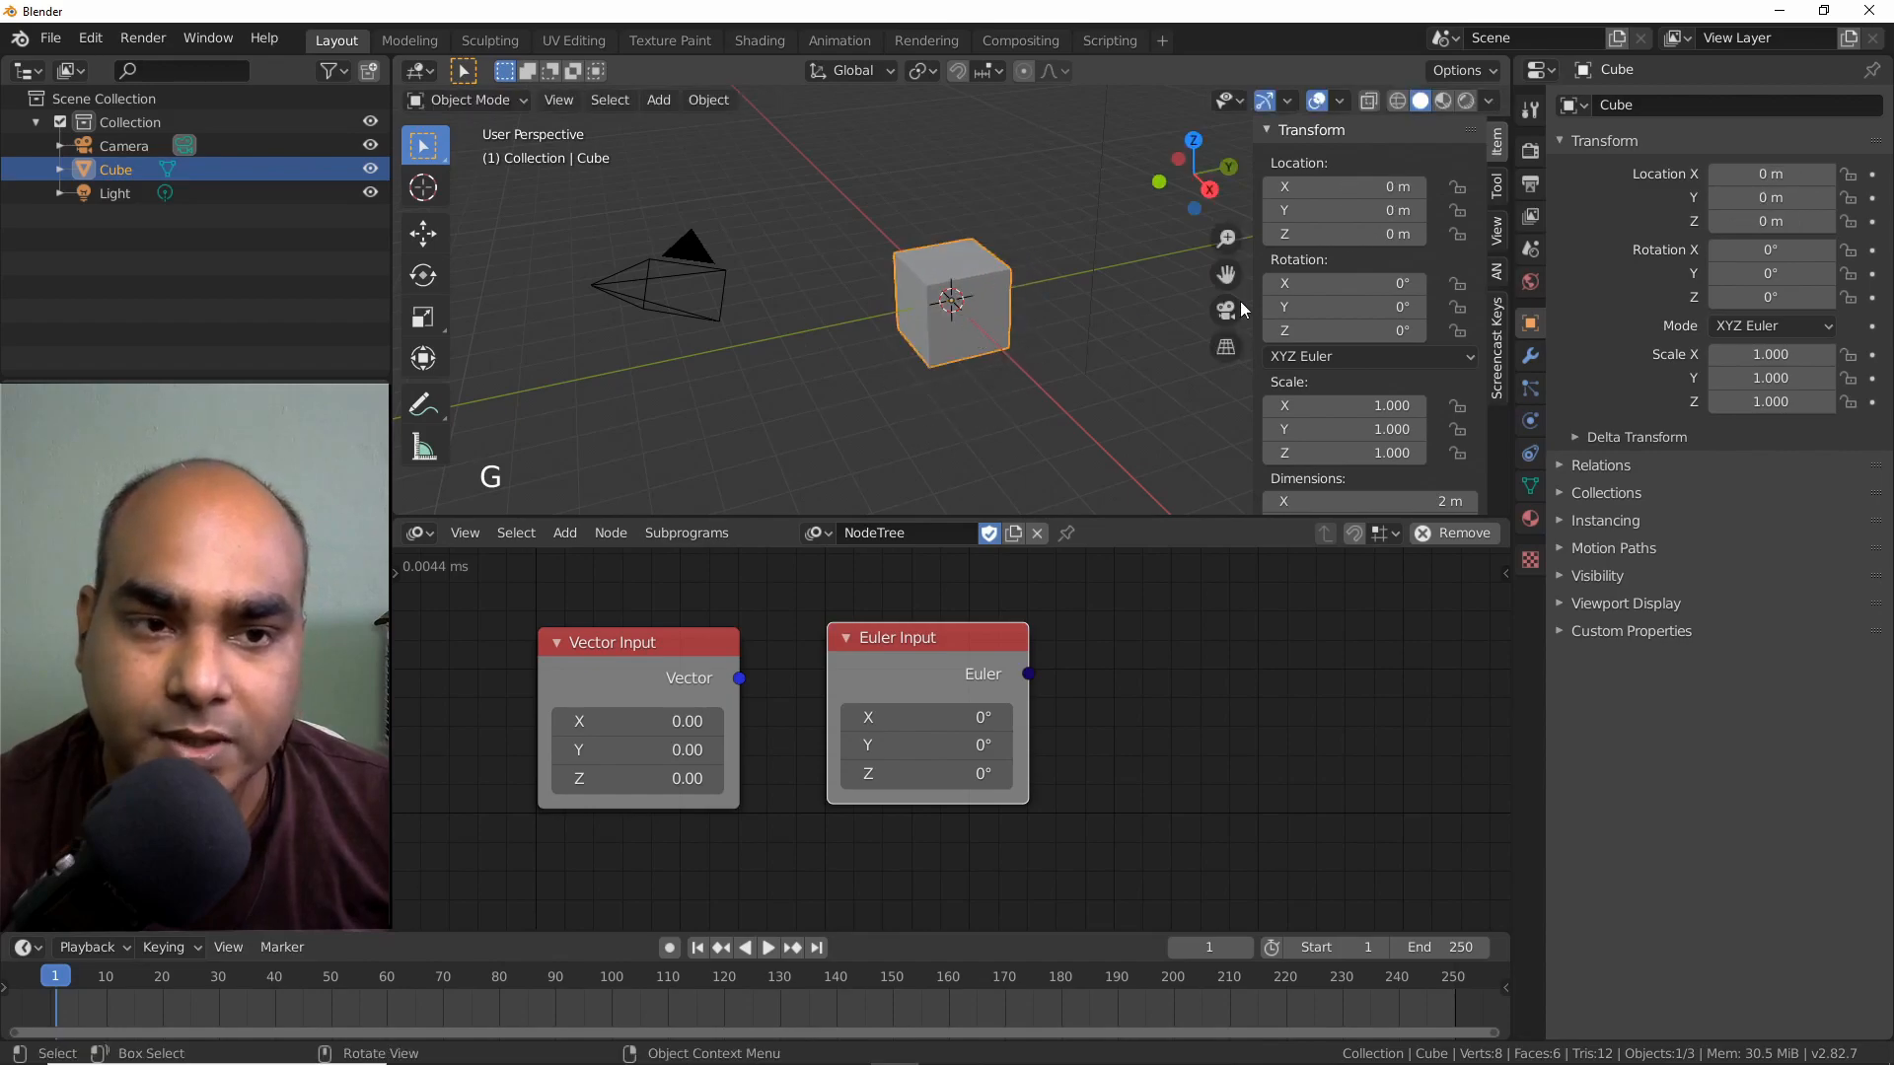
# Move the Euler Input node farther from the Vector Input node and reposition the Vector Input node slightly lower.
pyautogui.moveTo(931, 641); pyautogui.dragTo(1124, 648)
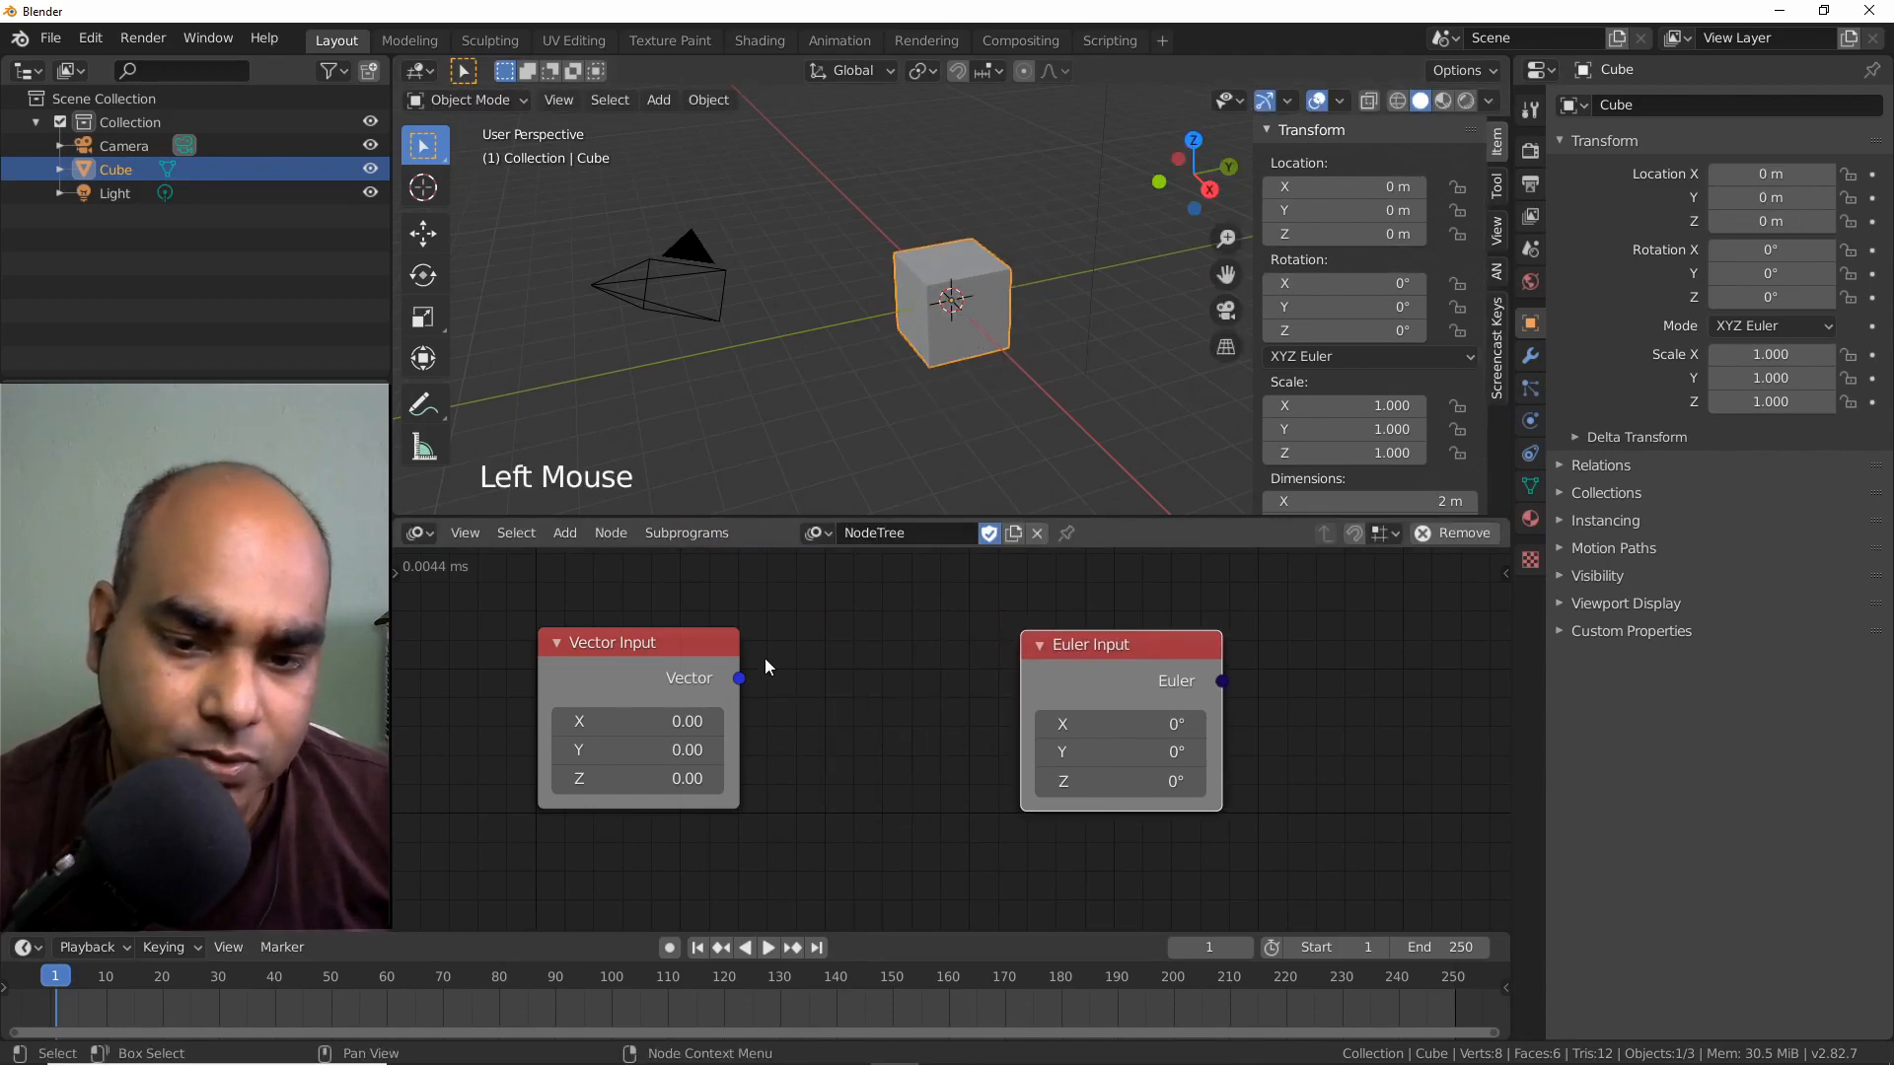
pyautogui.moveTo(773, 620); pyautogui.dragTo(837, 627, button='middle')
pyautogui.moveTo(661, 659); pyautogui.dragTo(706, 680)
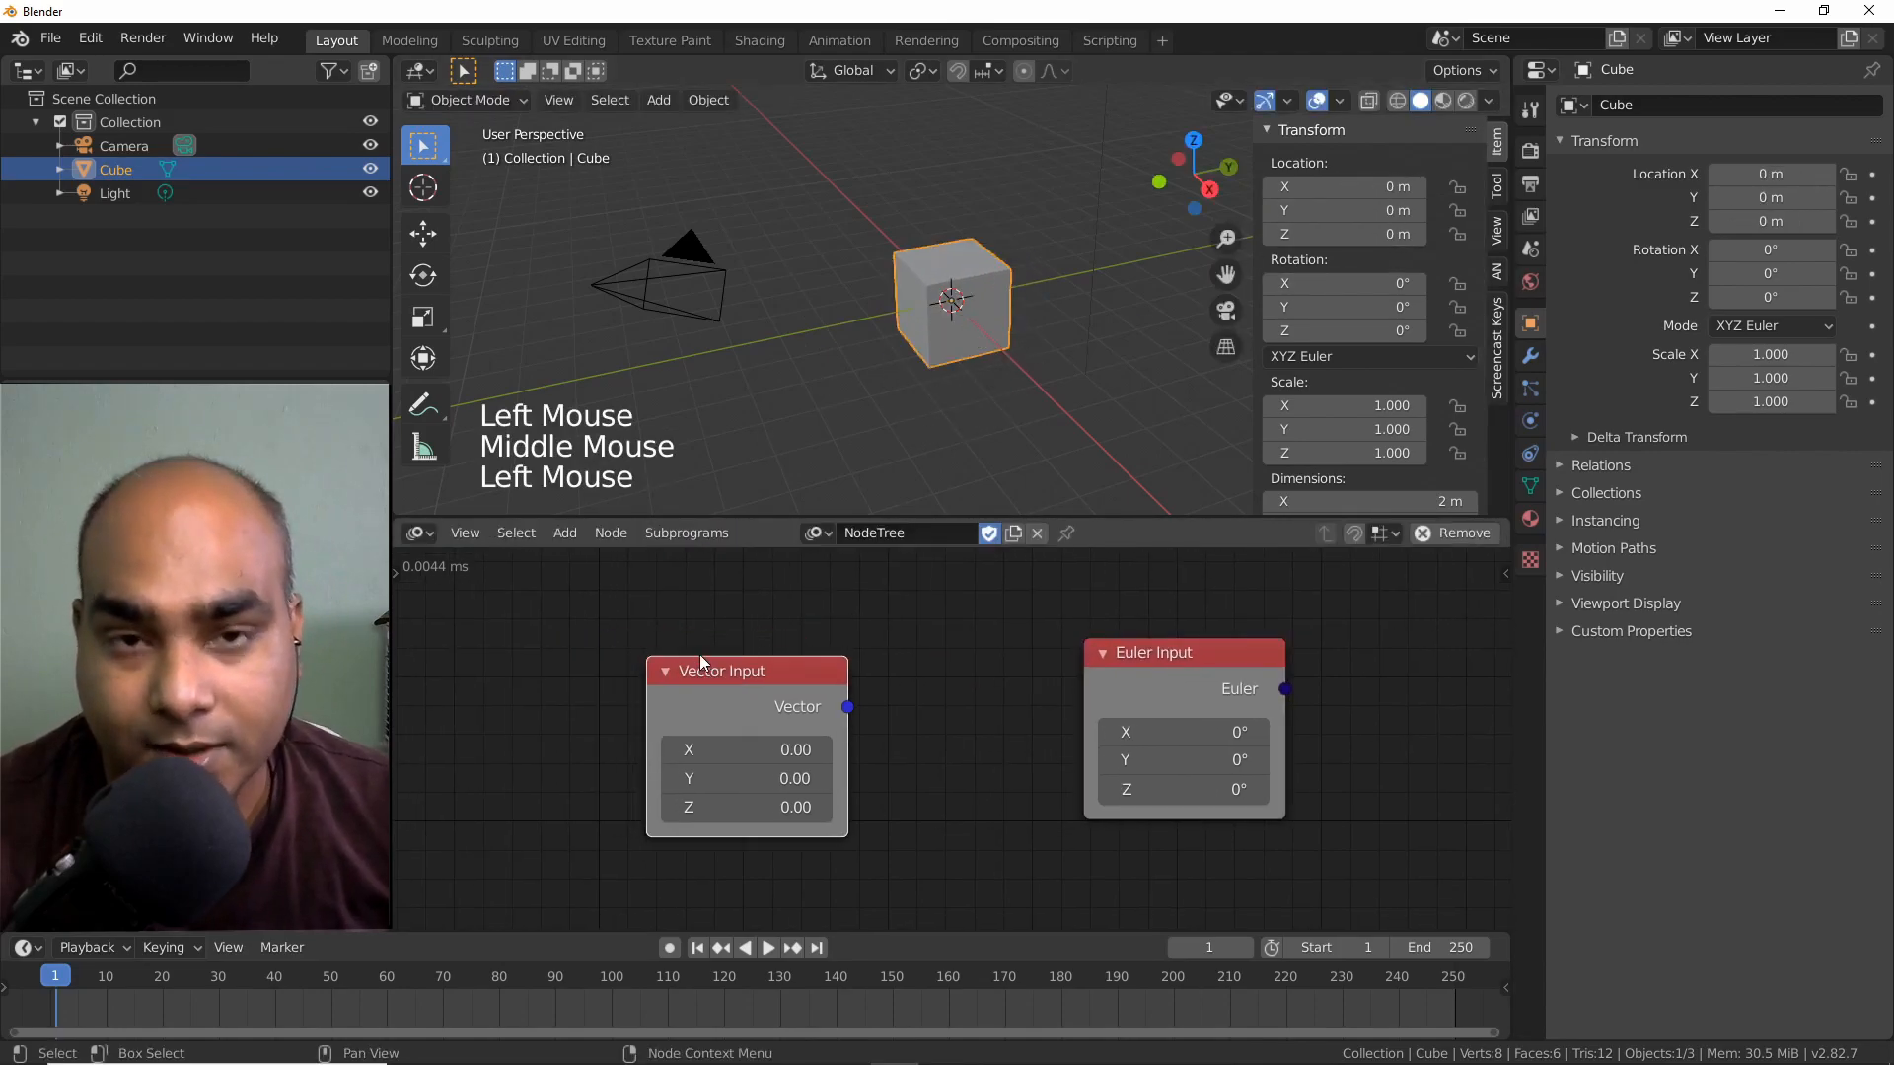
# Select one top corner vertex of the cube in Edit Mode to examine its coordinates, and return to Object Mode.
pyautogui.click(967, 353)
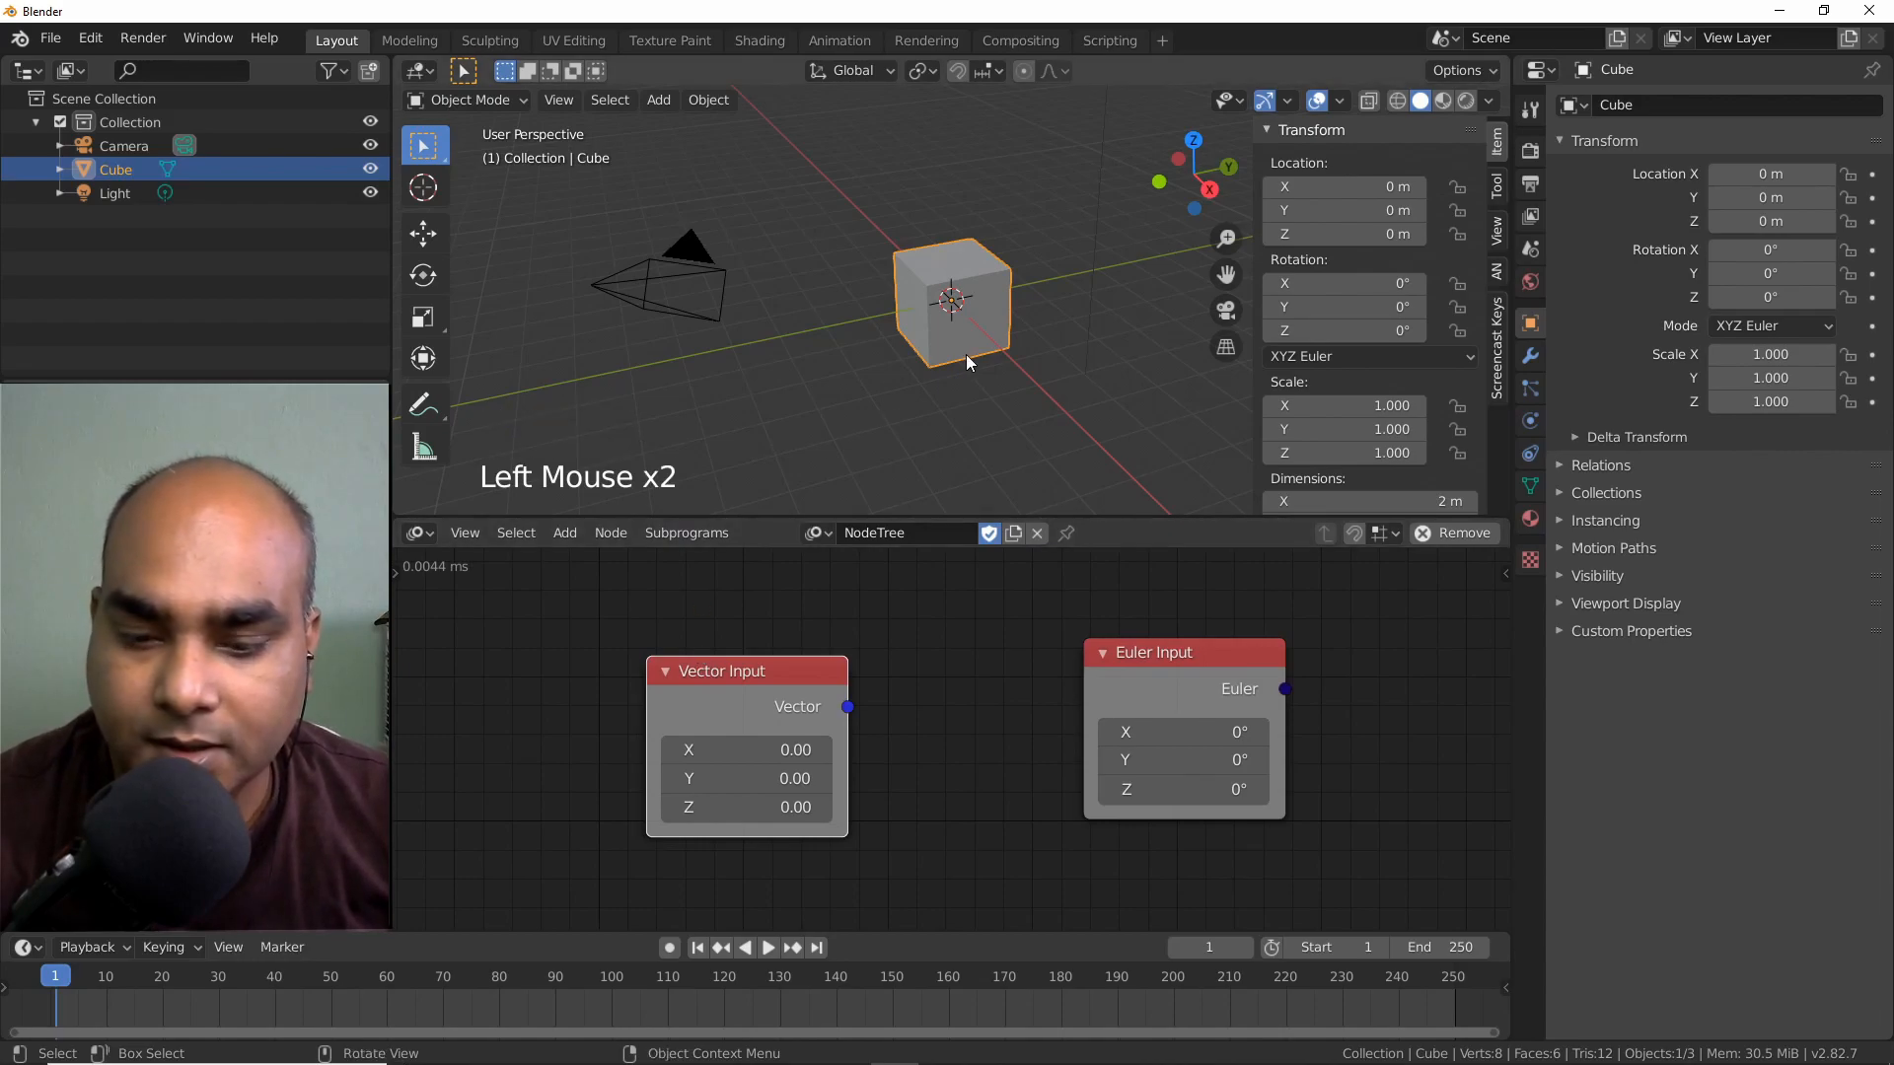
pyautogui.press('Tab')
pyautogui.scroll(6, 987, 312)
pyautogui.keyDown('shift'); pyautogui.moveTo(988, 312); pyautogui.dragTo(804, 255, button='middle'); pyautogui.keyUp('shift')
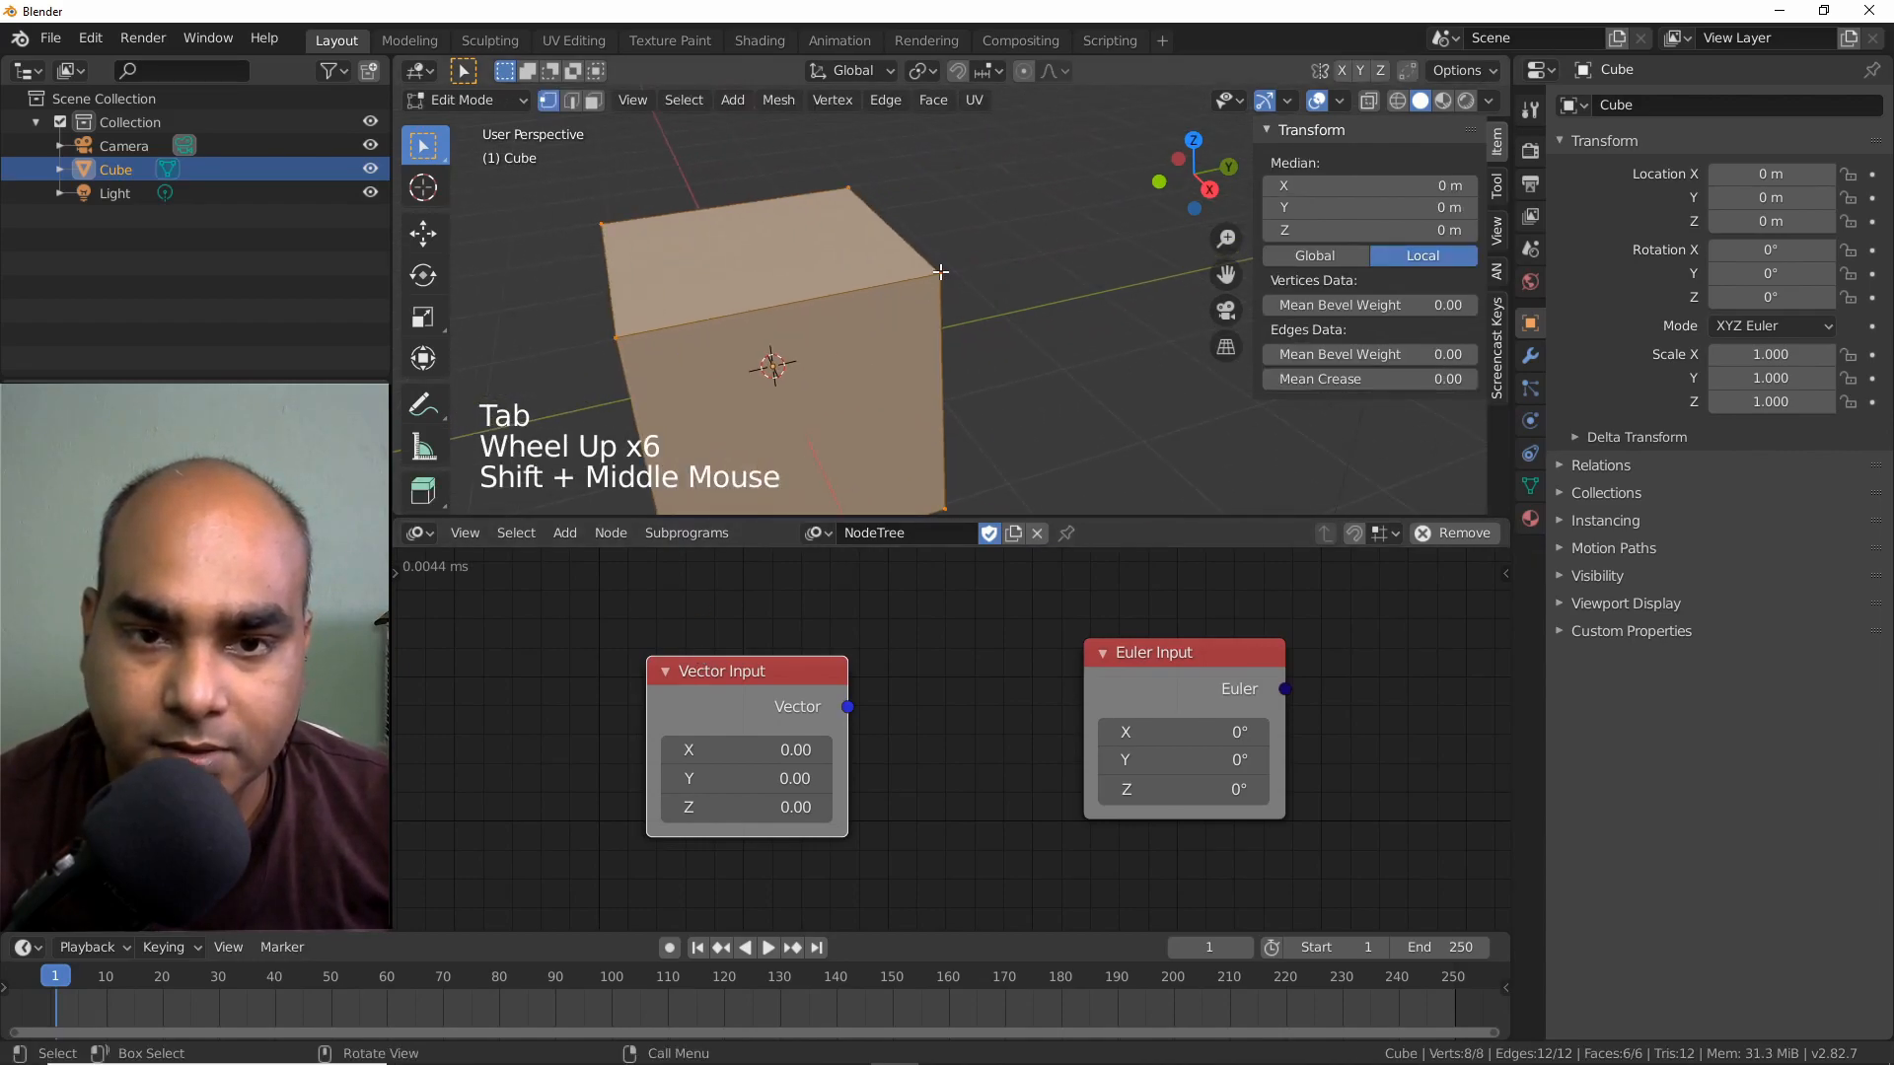
pyautogui.click(932, 334)
pyautogui.moveTo(933, 334); pyautogui.dragTo(981, 258, button='middle')
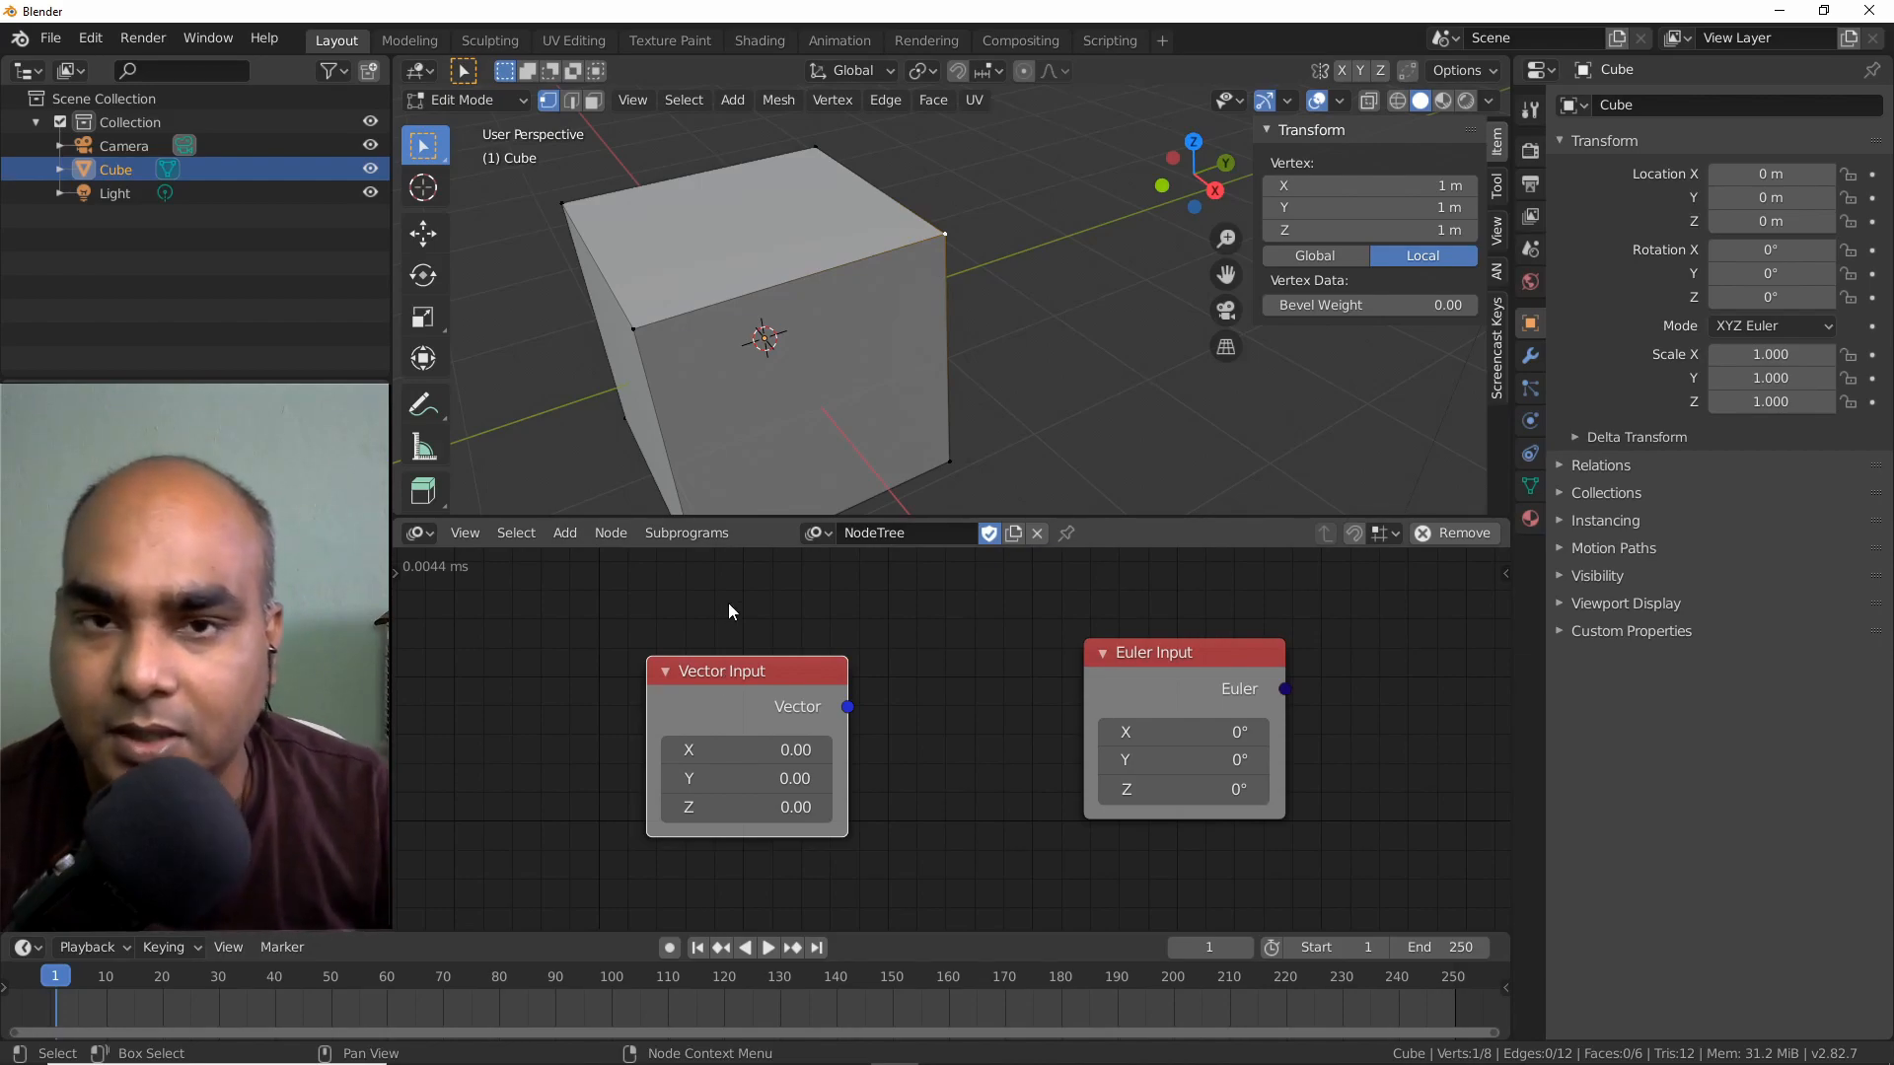
pyautogui.moveTo(944, 246); pyautogui.dragTo(1002, 252, button='middle')
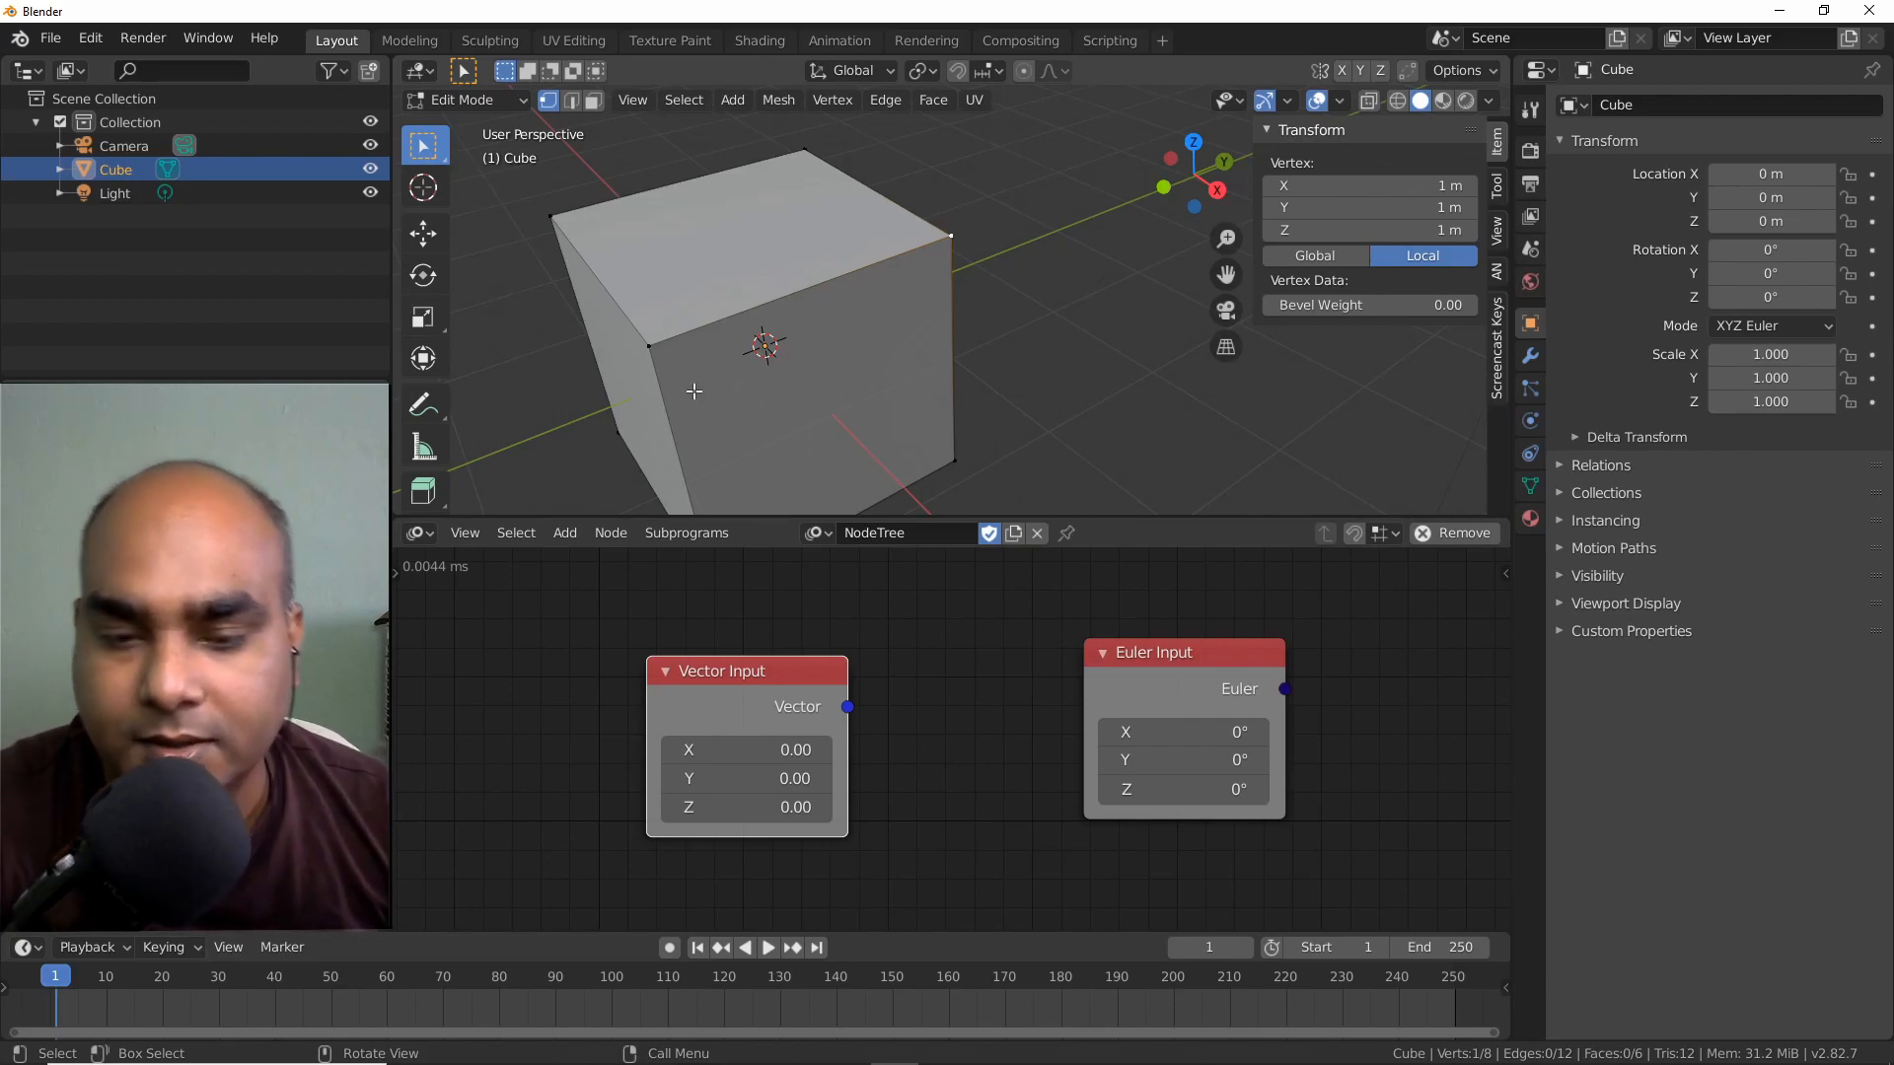
pyautogui.scroll(-2, 984, 272)
pyautogui.moveTo(983, 273); pyautogui.dragTo(895, 376, button='middle')
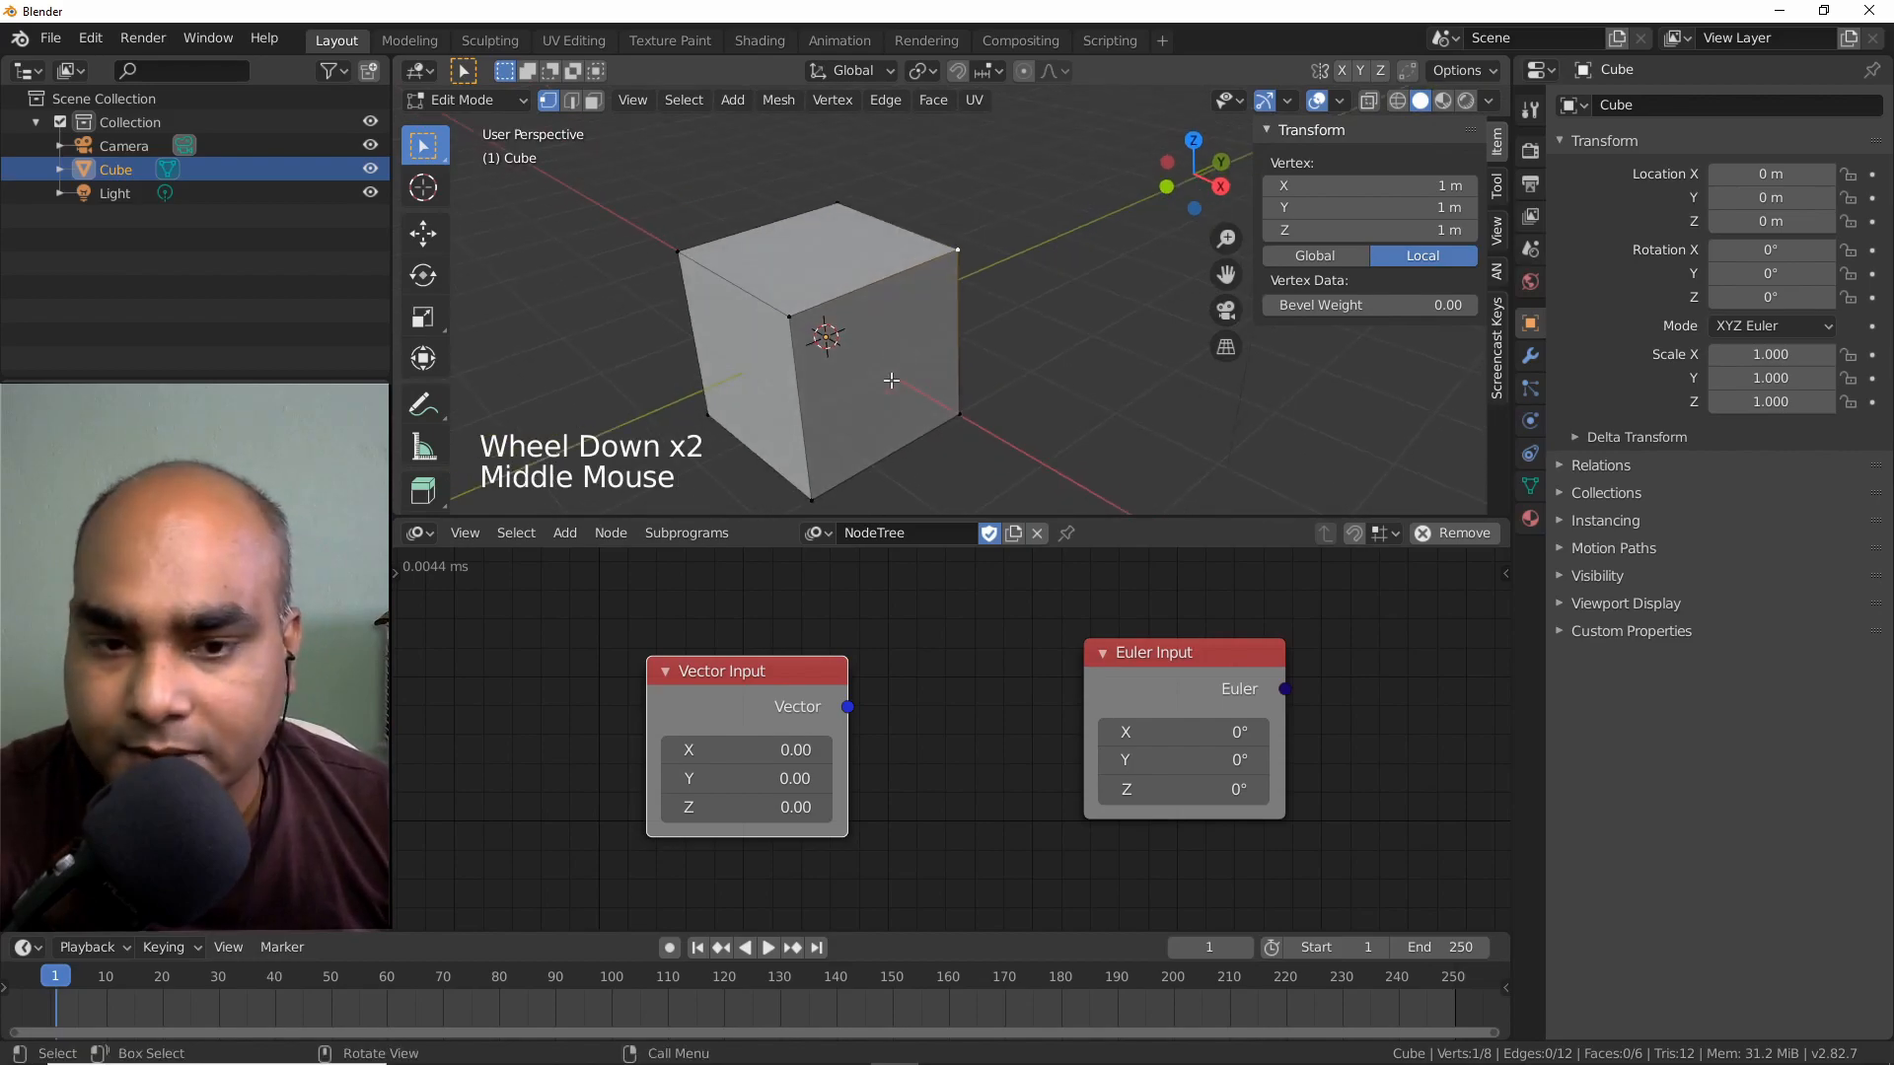
pyautogui.press('Tab')
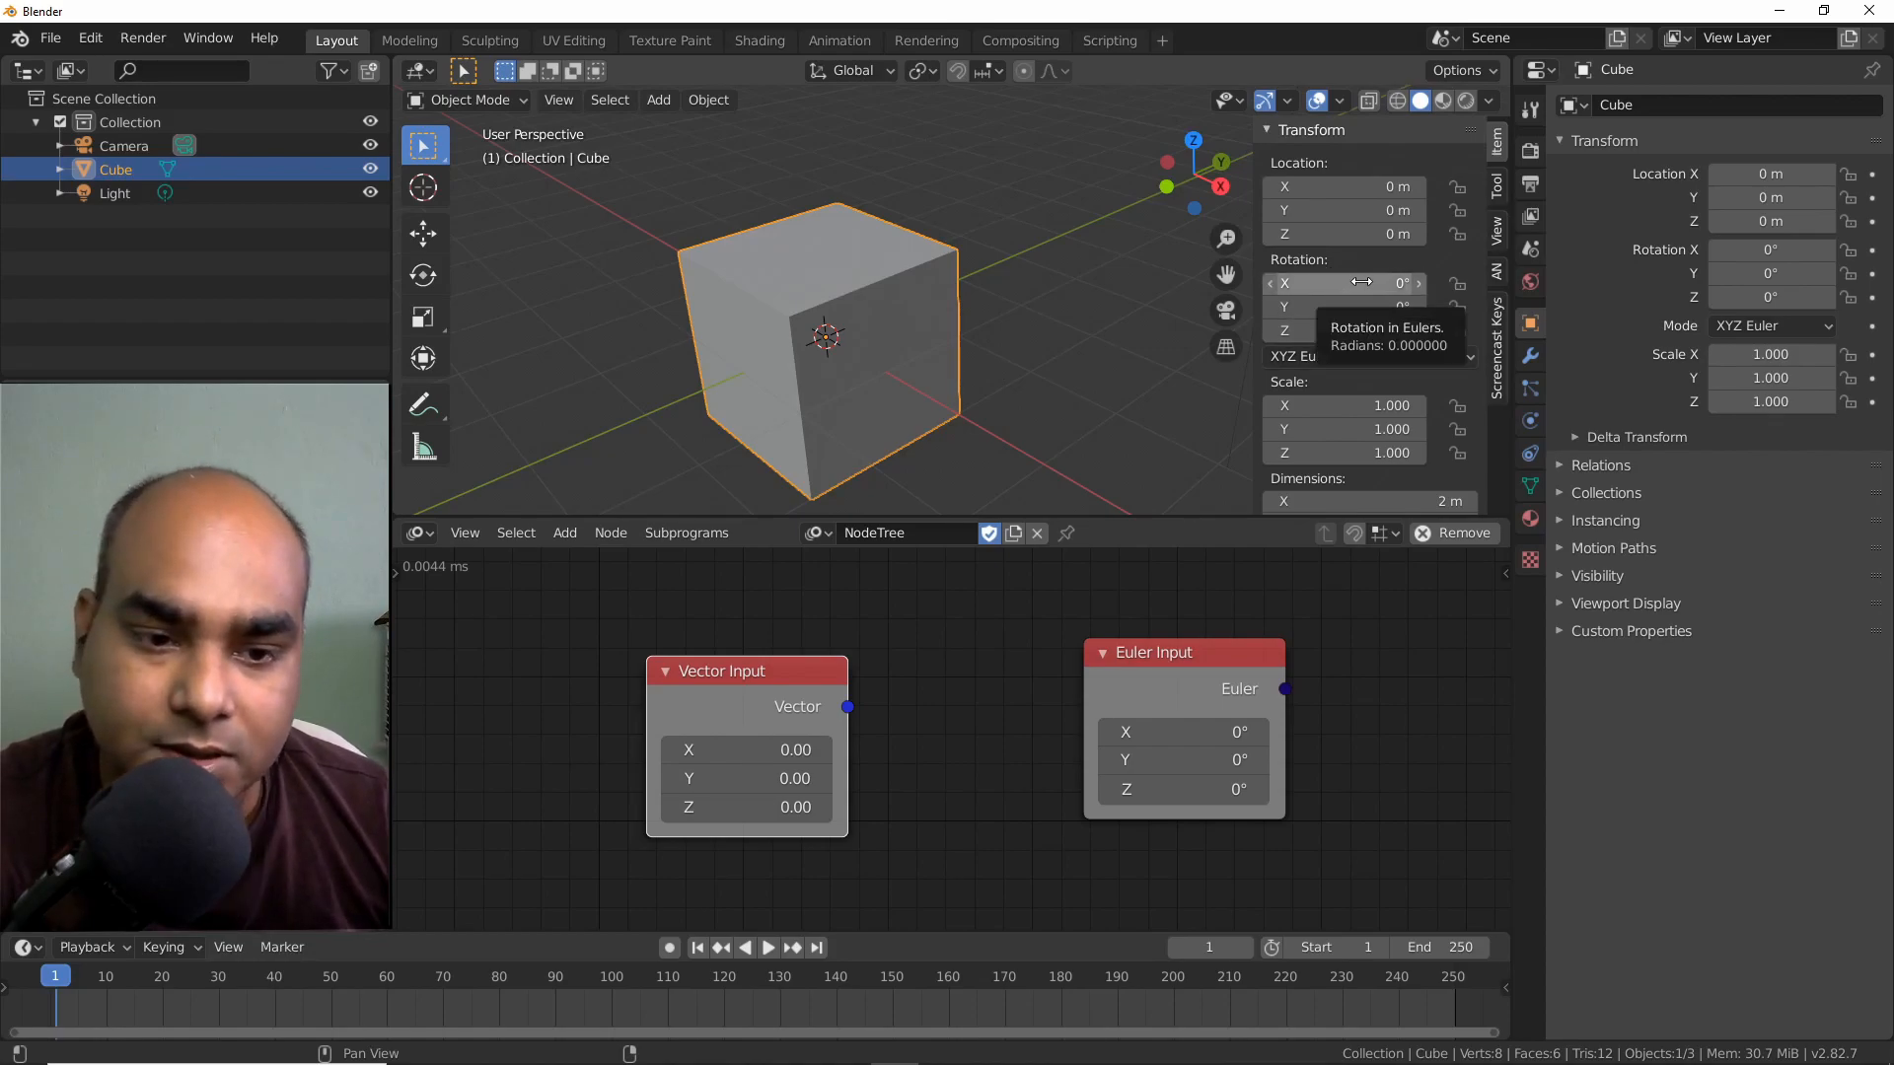
# Try a small X rotation on the cube and reset the X rotation to 0°.
pyautogui.moveTo(975, 629); pyautogui.dragTo(920, 606, button='middle')
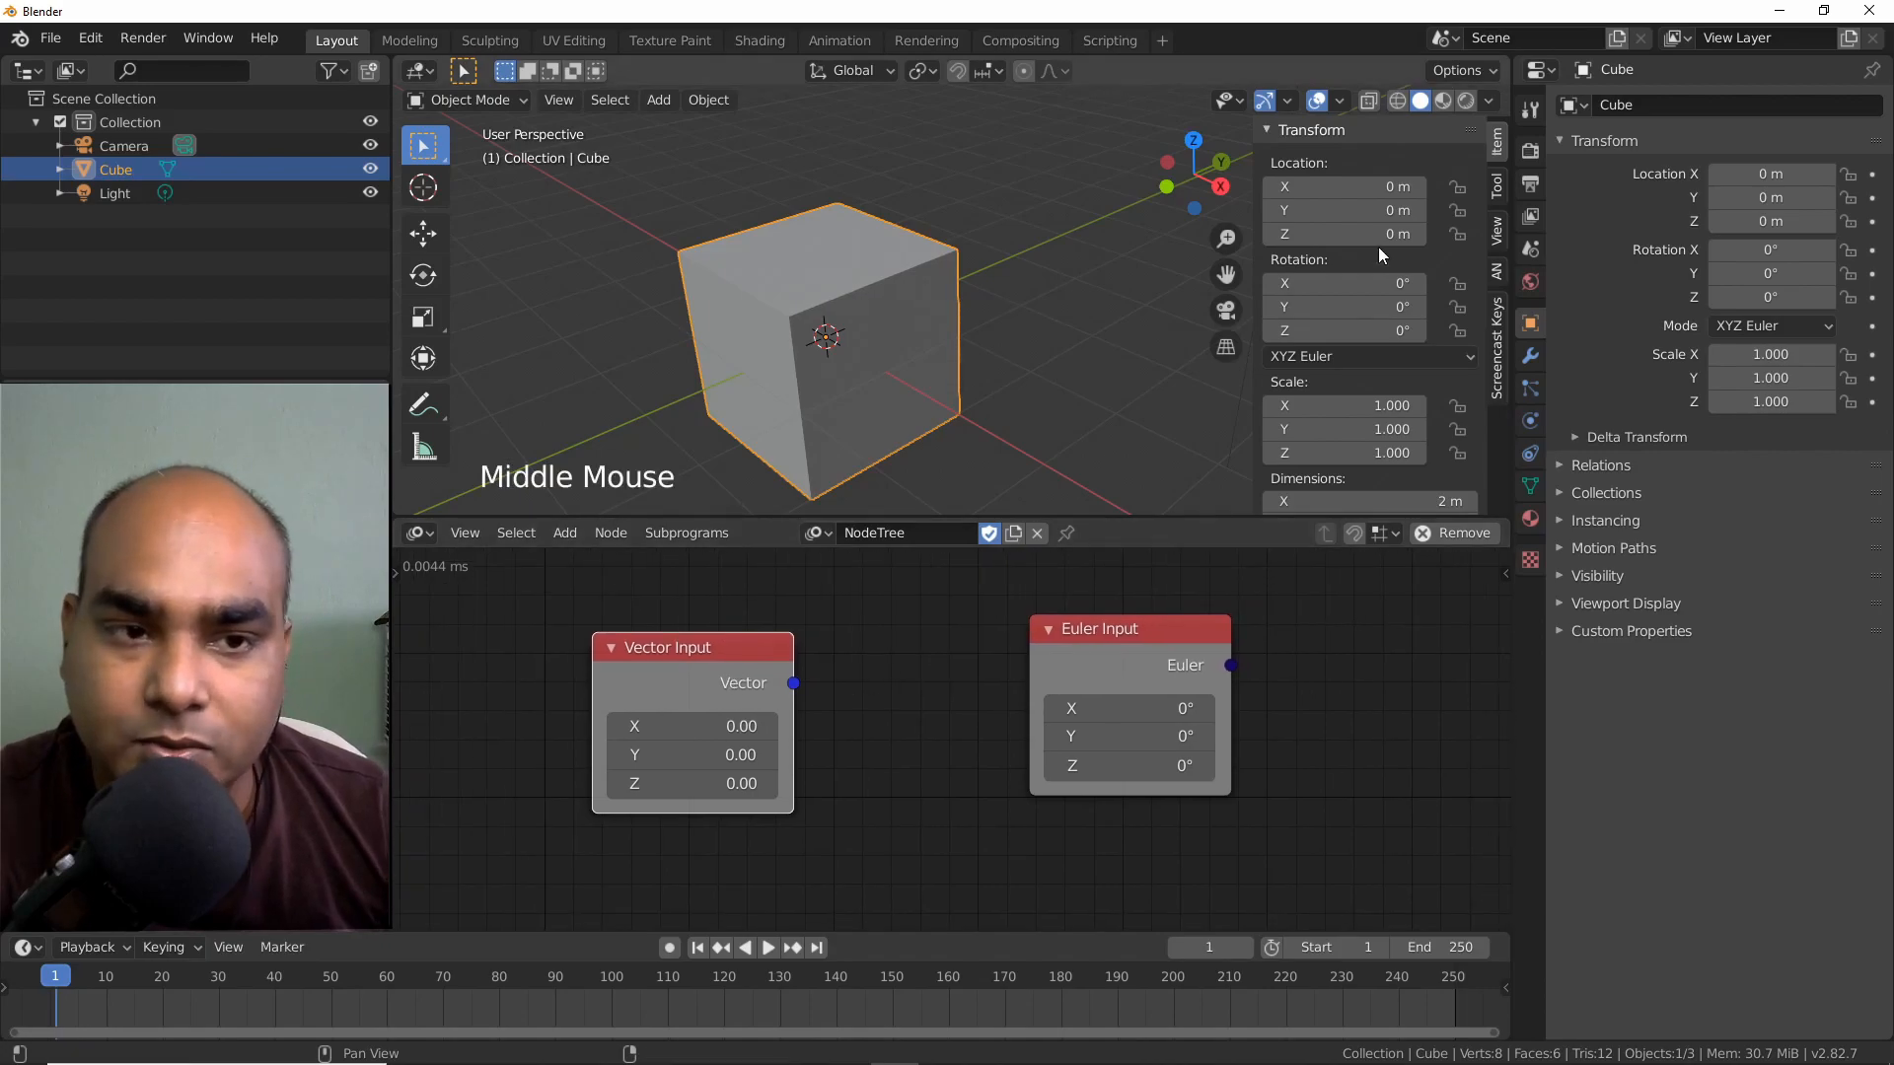
pyautogui.moveTo(1413, 286); pyautogui.dragTo(1412, 286)
pyautogui.doubleClick(1381, 286)
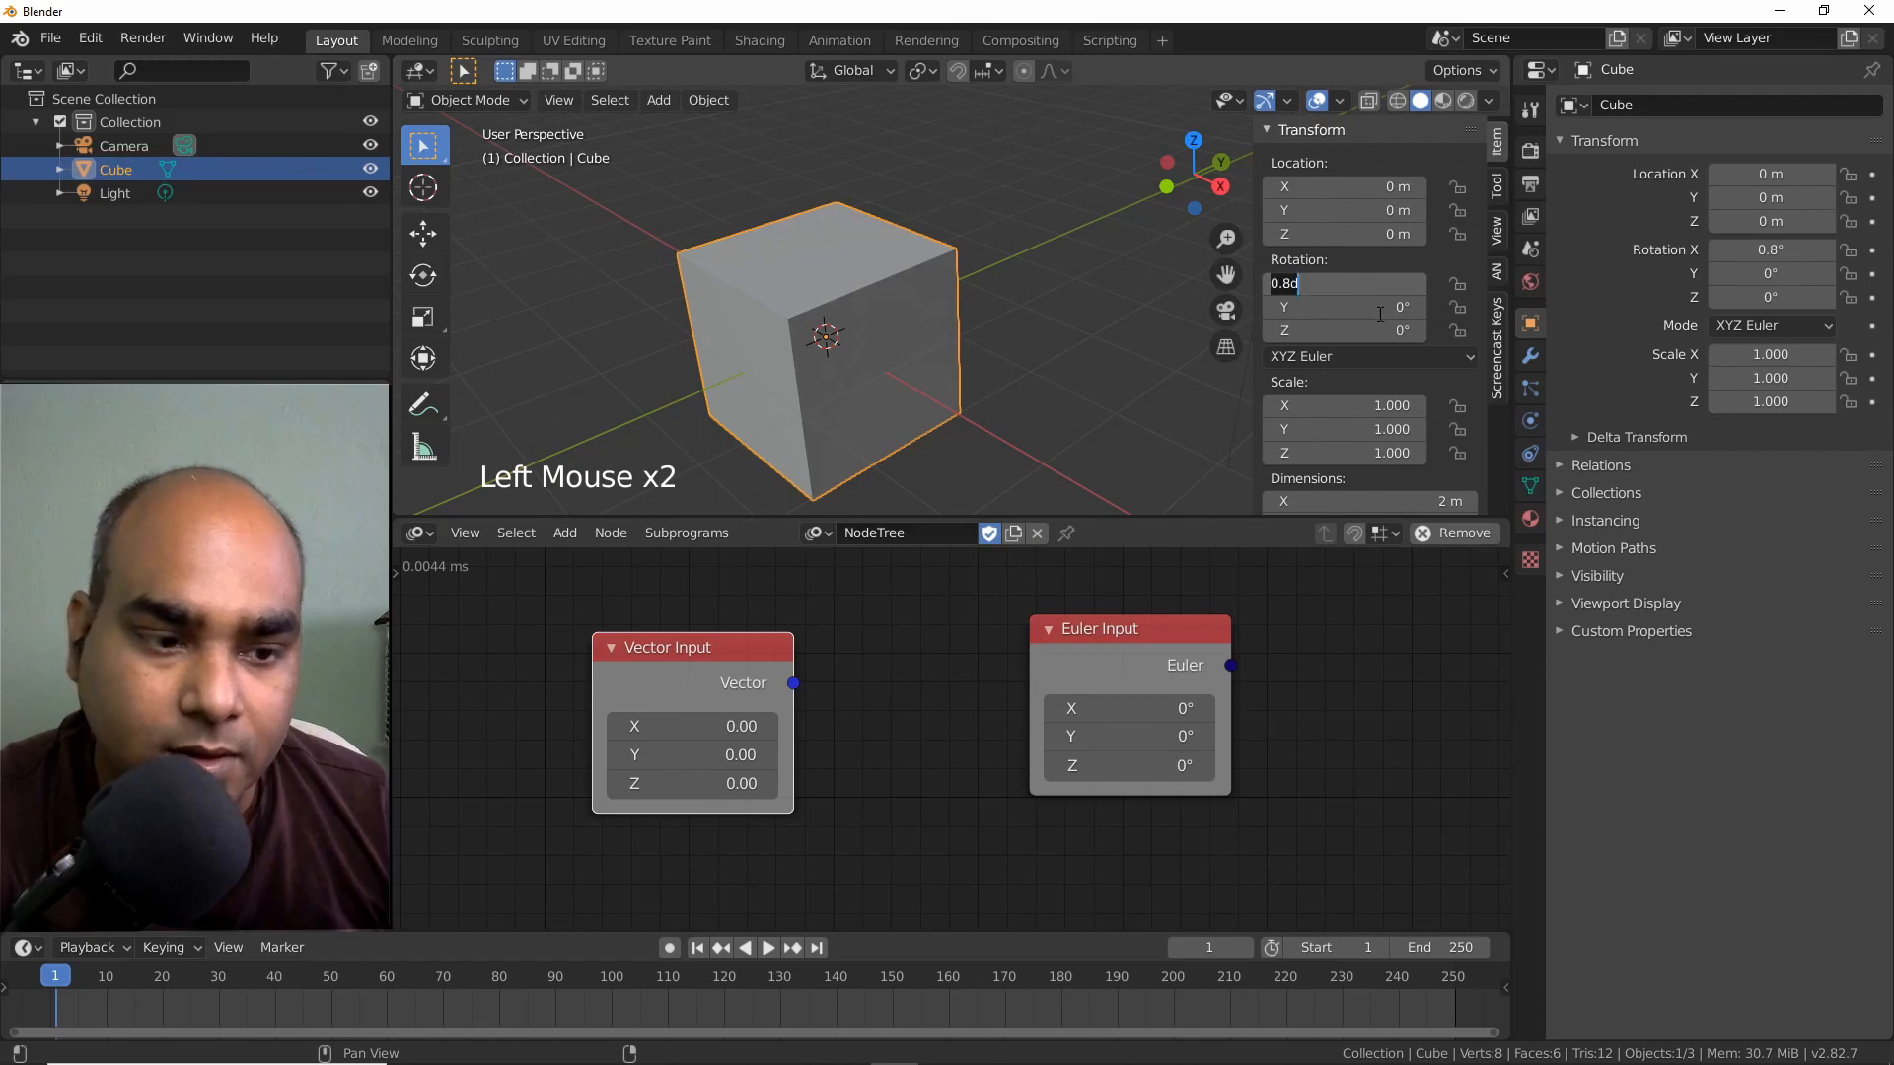
pyautogui.write('0')
pyautogui.press('Return')
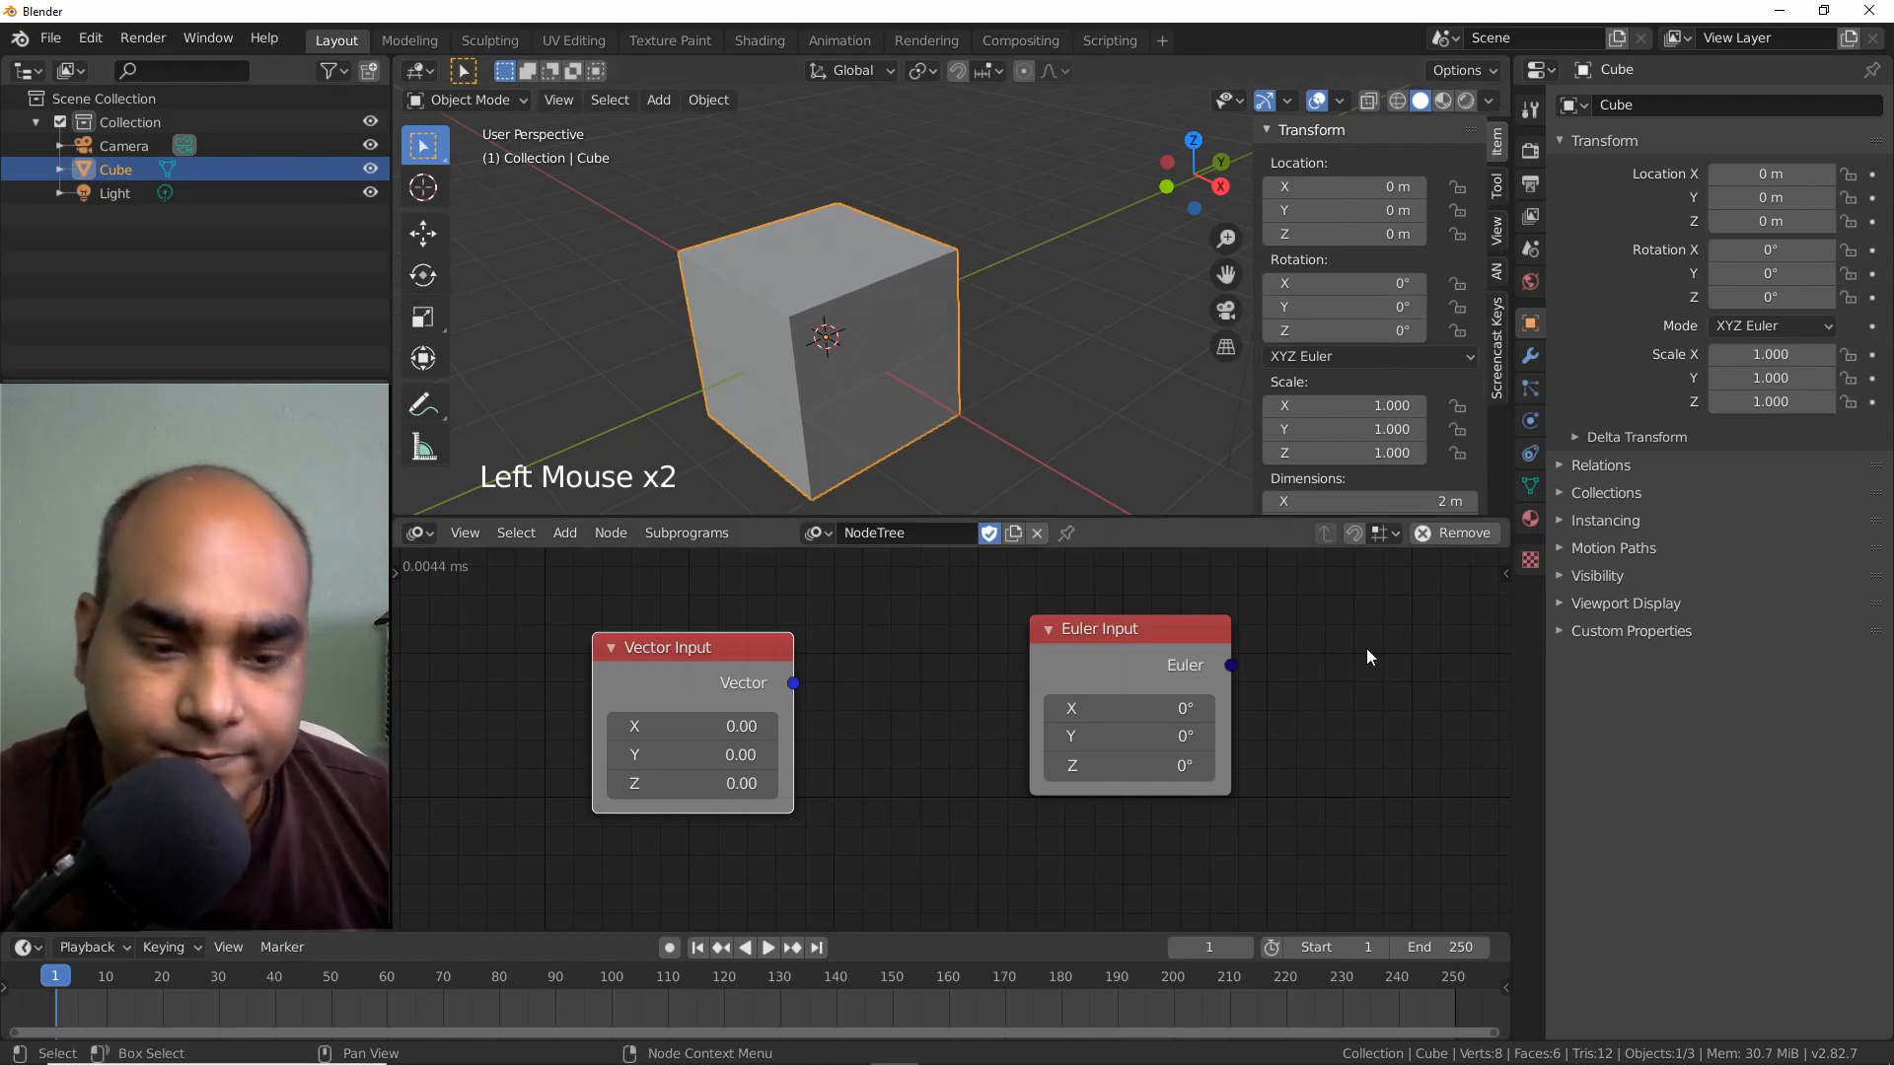
# Bring the Euler Input node back nearer to the Vector Input node.
pyautogui.moveTo(1160, 640); pyautogui.dragTo(1057, 651)
pyautogui.moveTo(1211, 694); pyautogui.dragTo(1190, 696, button='middle')
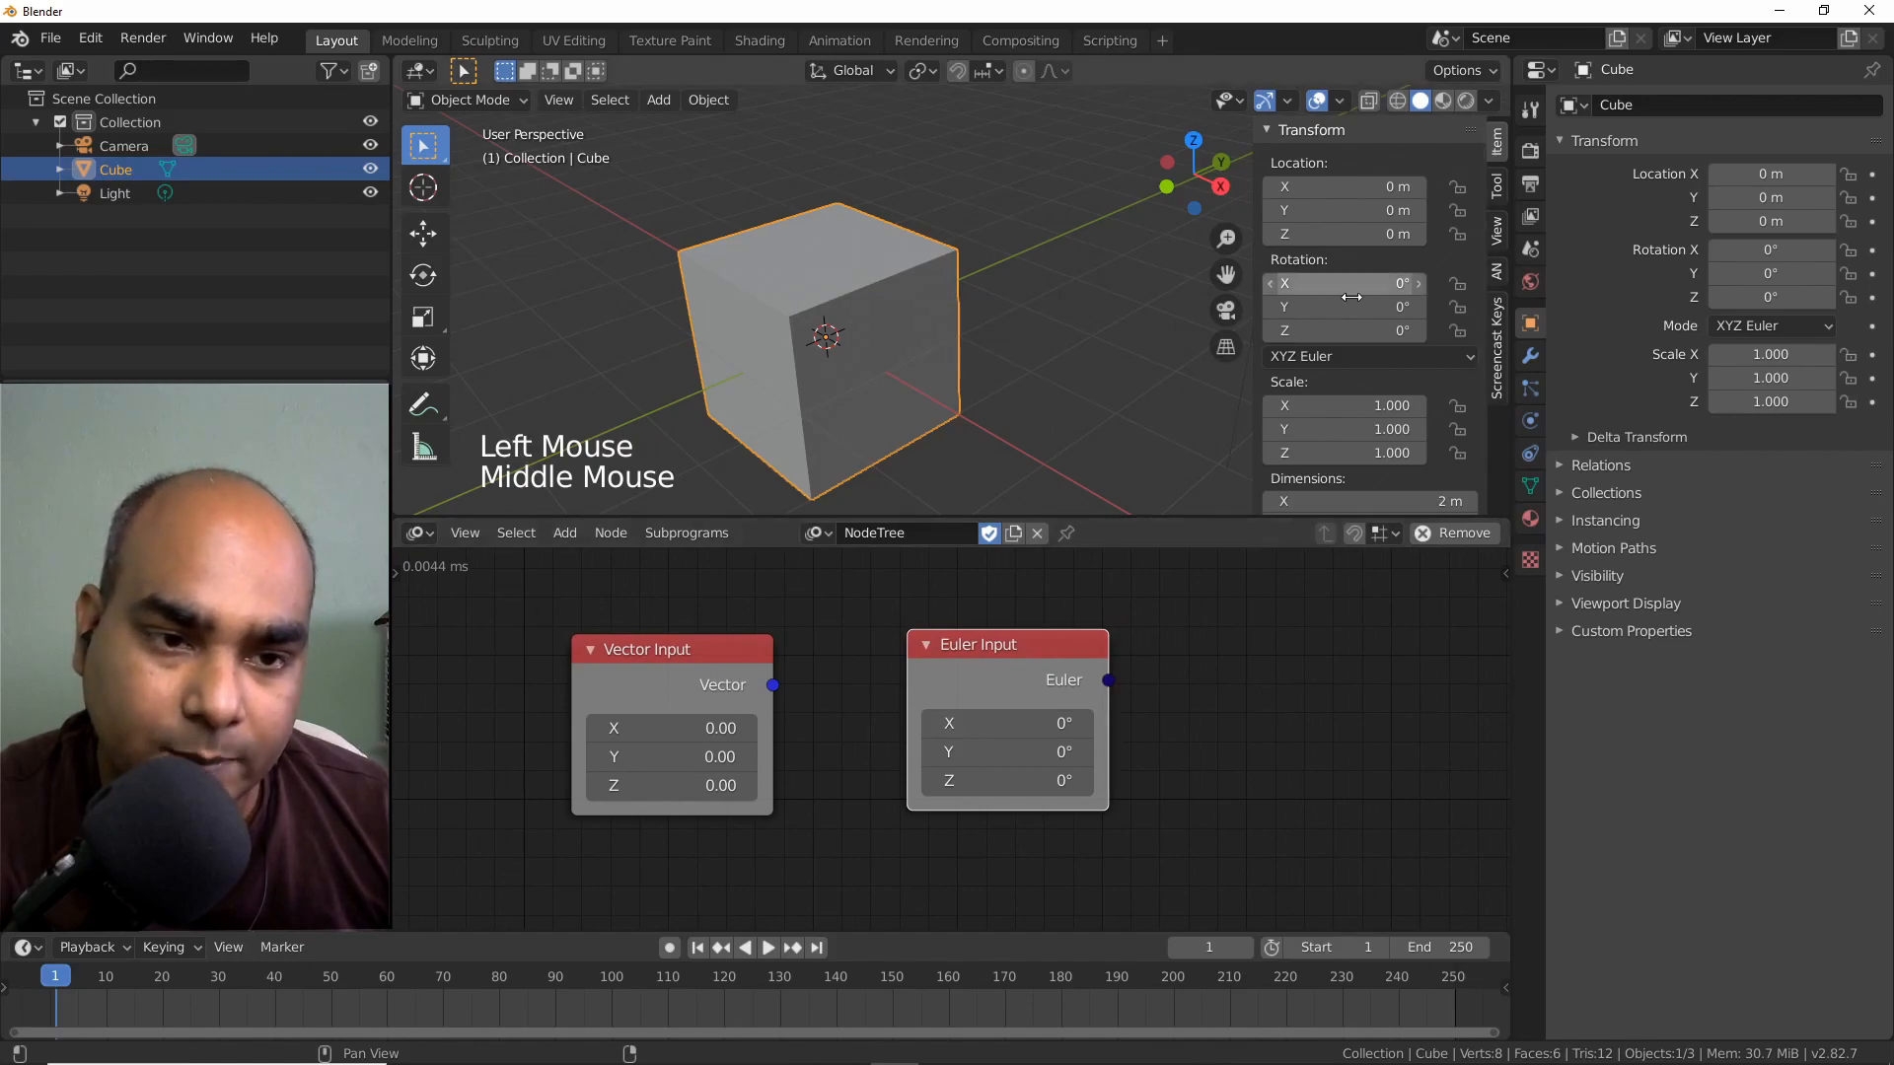
# Examine the rotation modes available for the cube, including Quaternion (WXYZ), keeping XYZ Euler selected.
pyautogui.click(1346, 355)
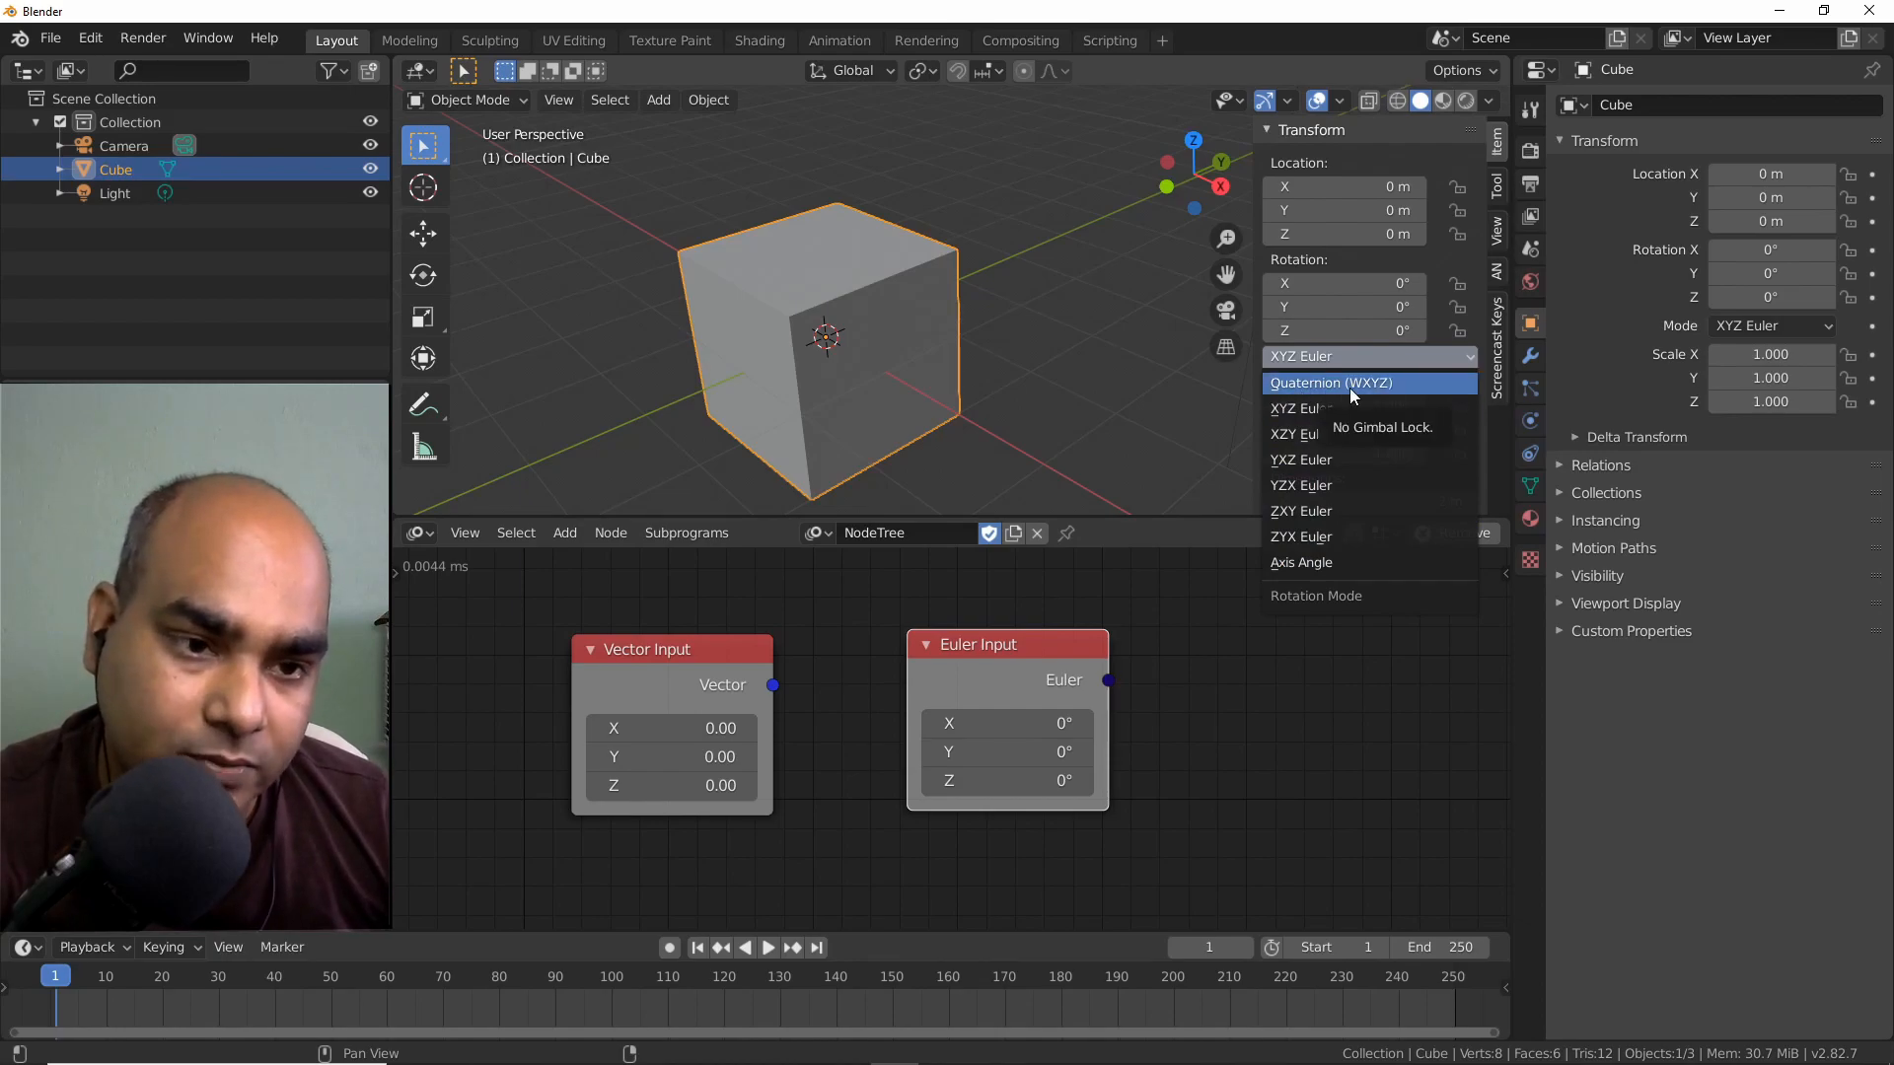
pyautogui.click(1250, 679)
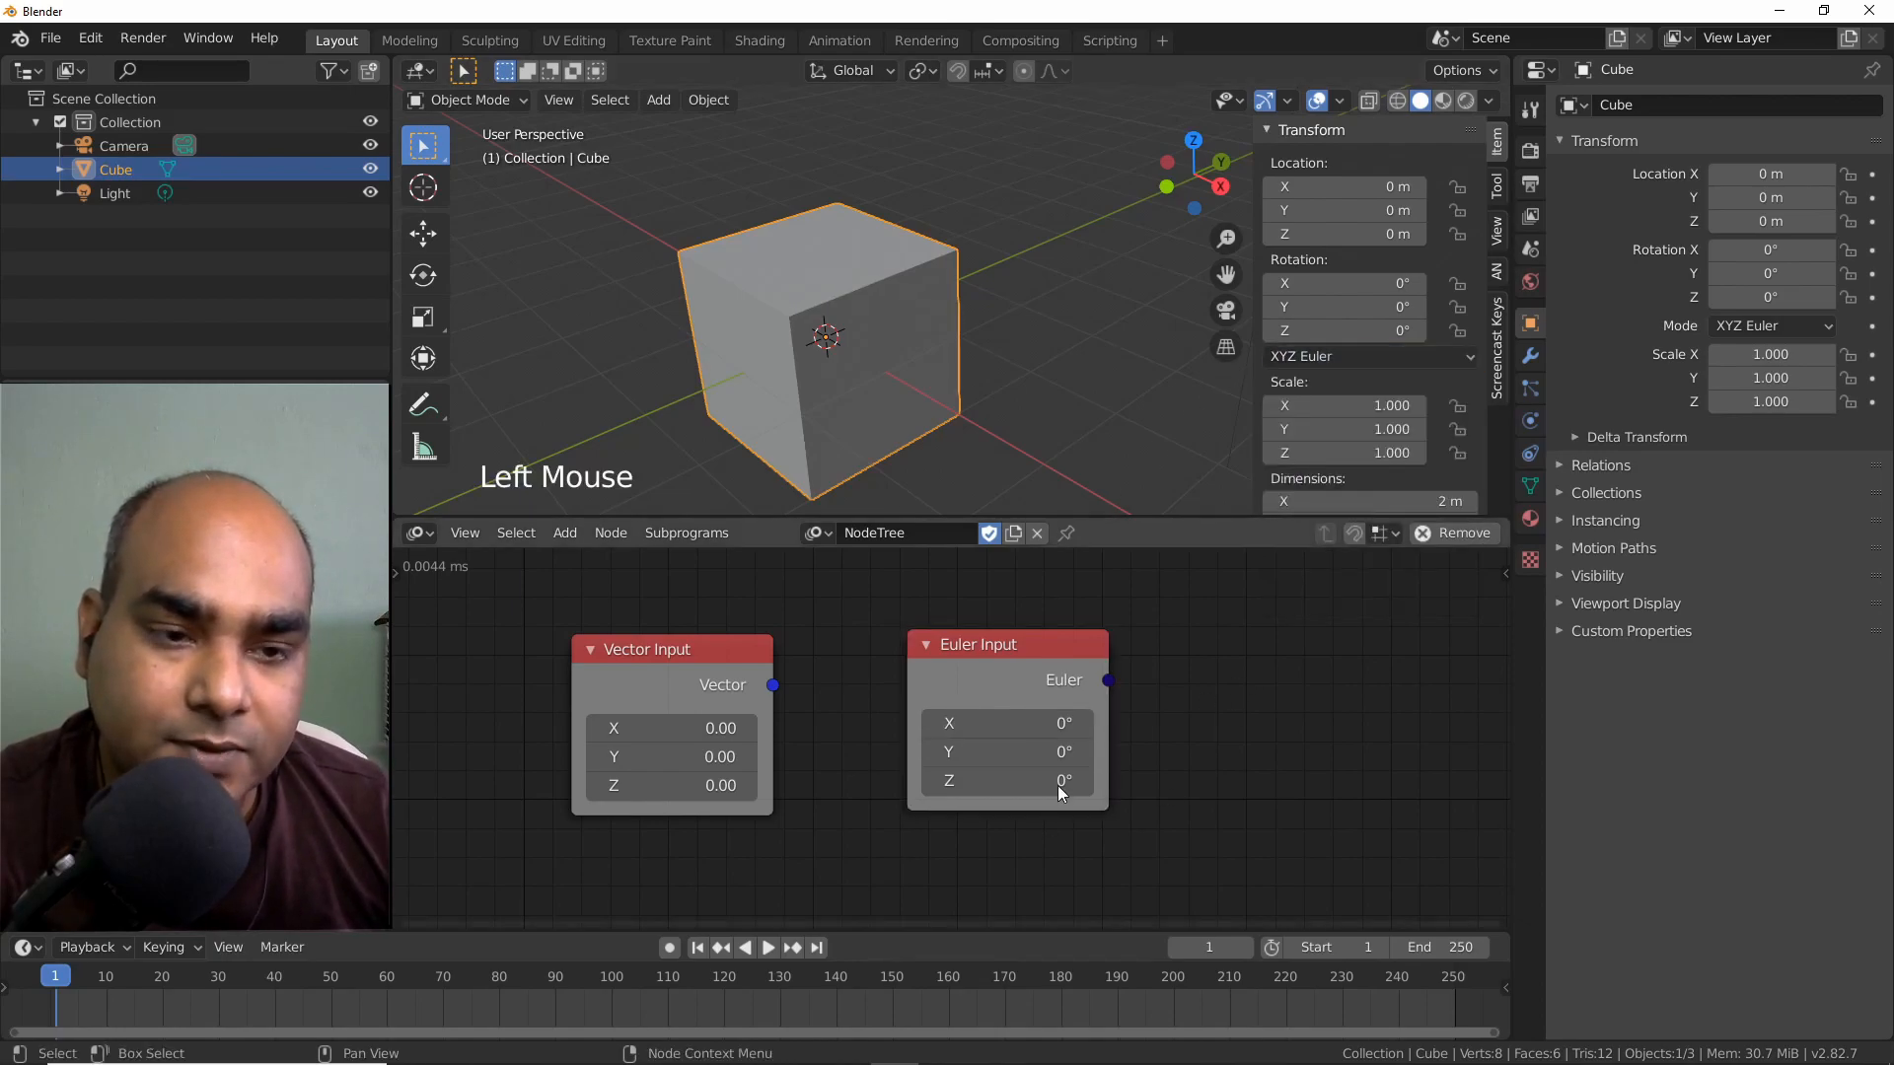
pyautogui.moveTo(1329, 353); pyautogui.dragTo(1332, 435)
pyautogui.click(1151, 704)
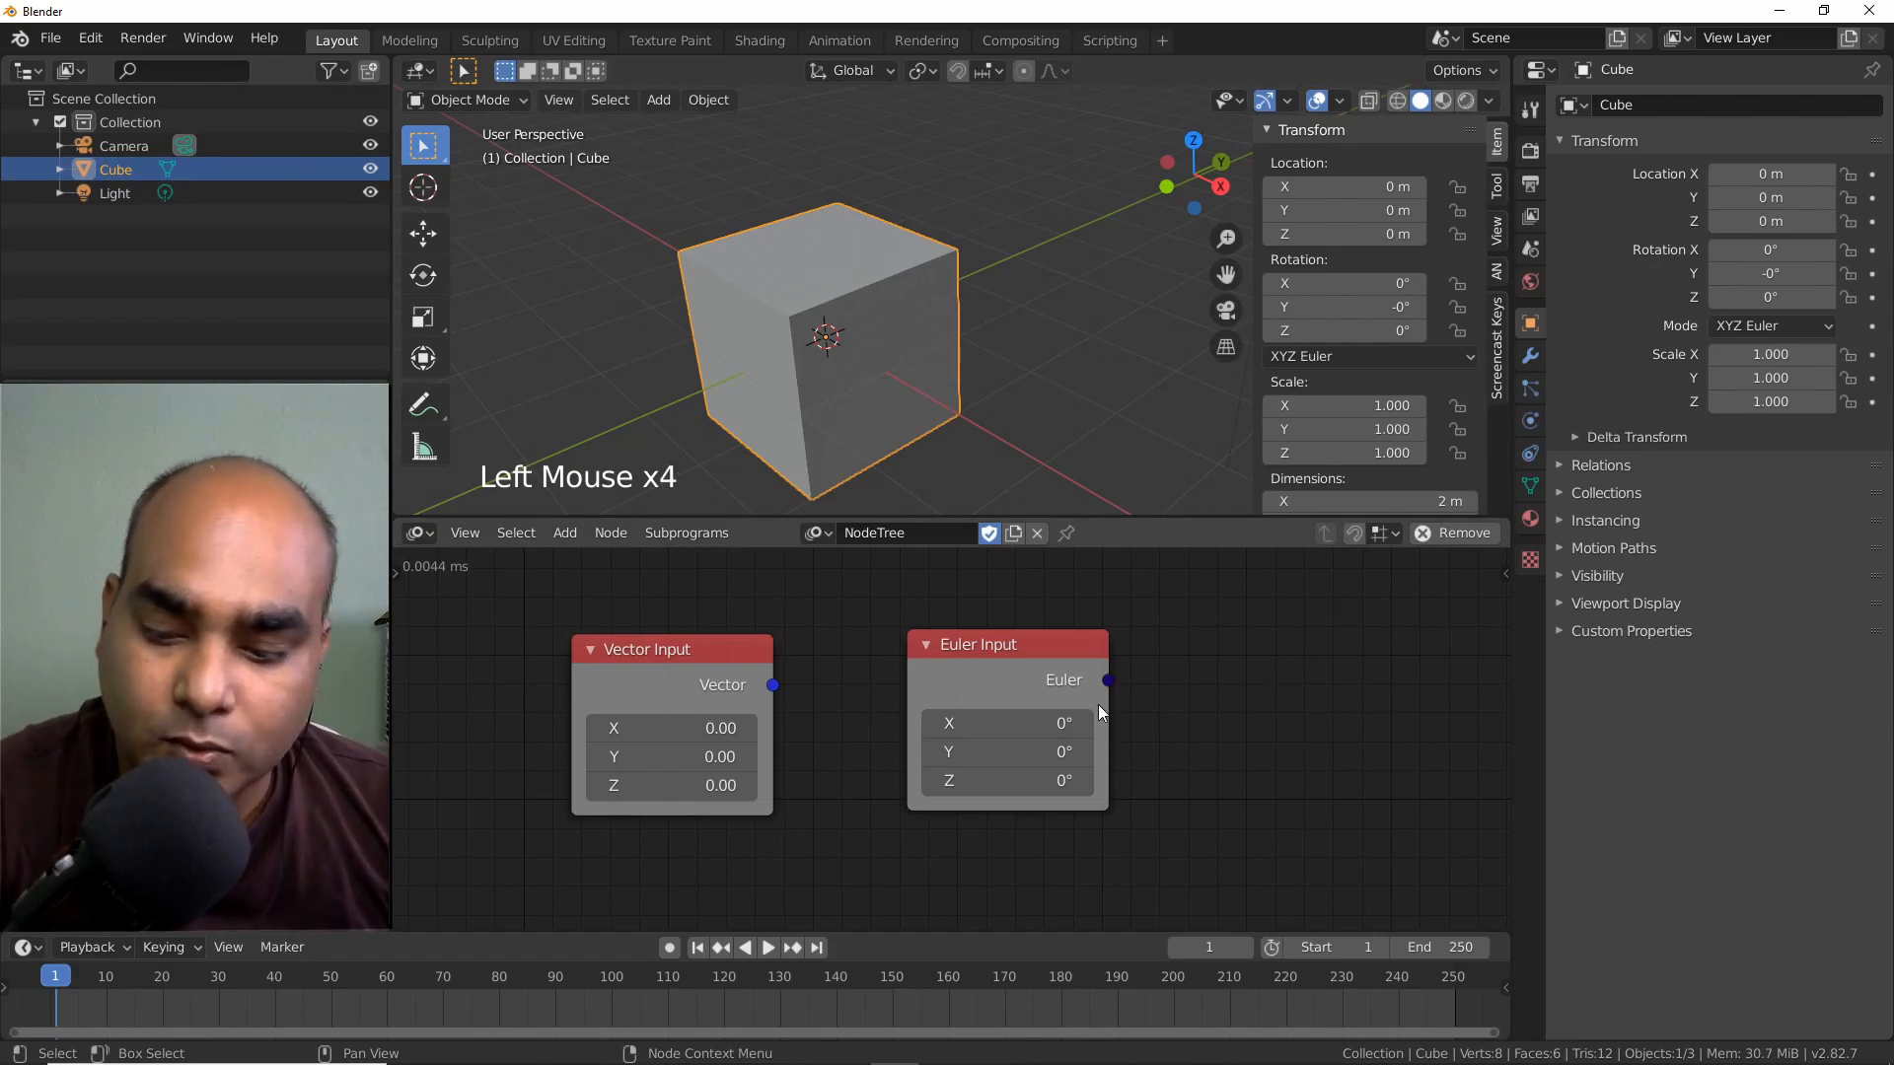
pyautogui.hotkey('shift', 'a')
pyautogui.click(1218, 701)
pyautogui.click(1229, 667)
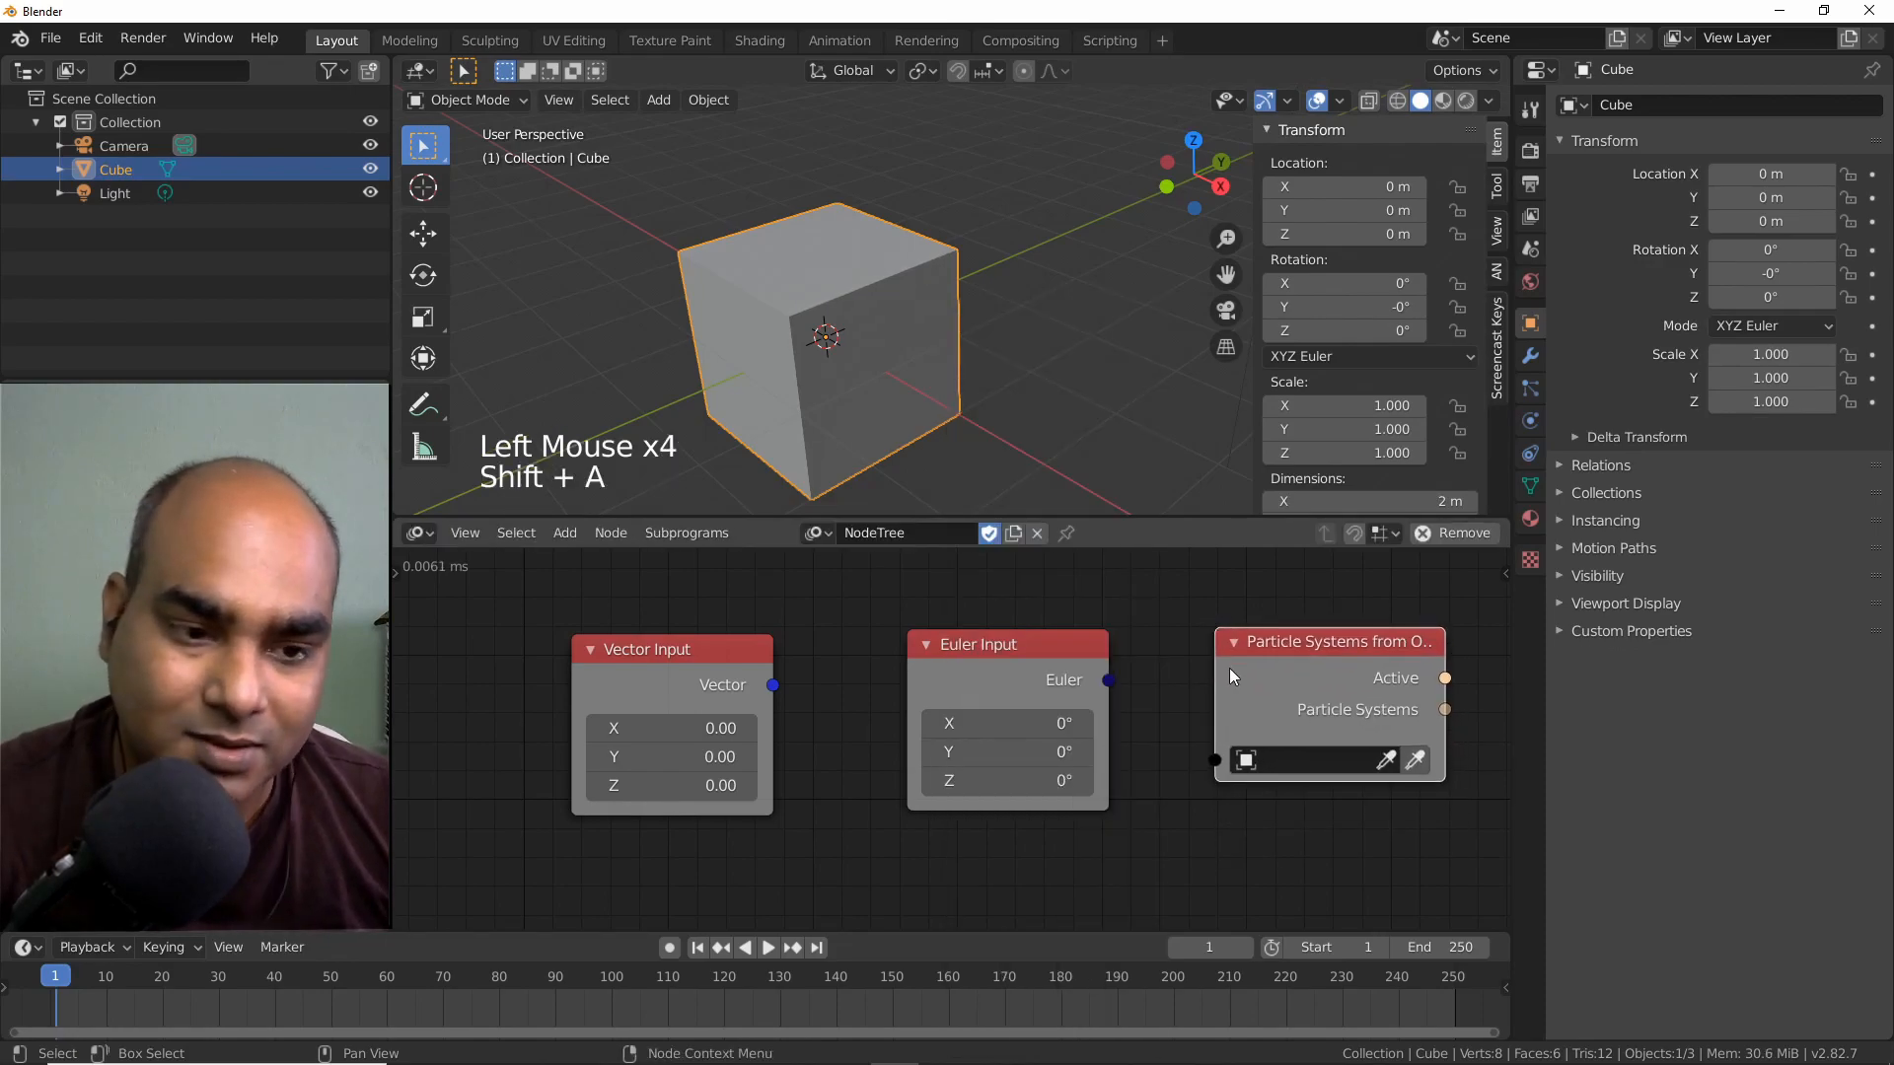
pyautogui.press('Delete')
# Search for "quater" and add a Quaternion Input node beside the Euler Input node.
pyautogui.hotkey('ctrl', 'a')
pyautogui.write('qua')
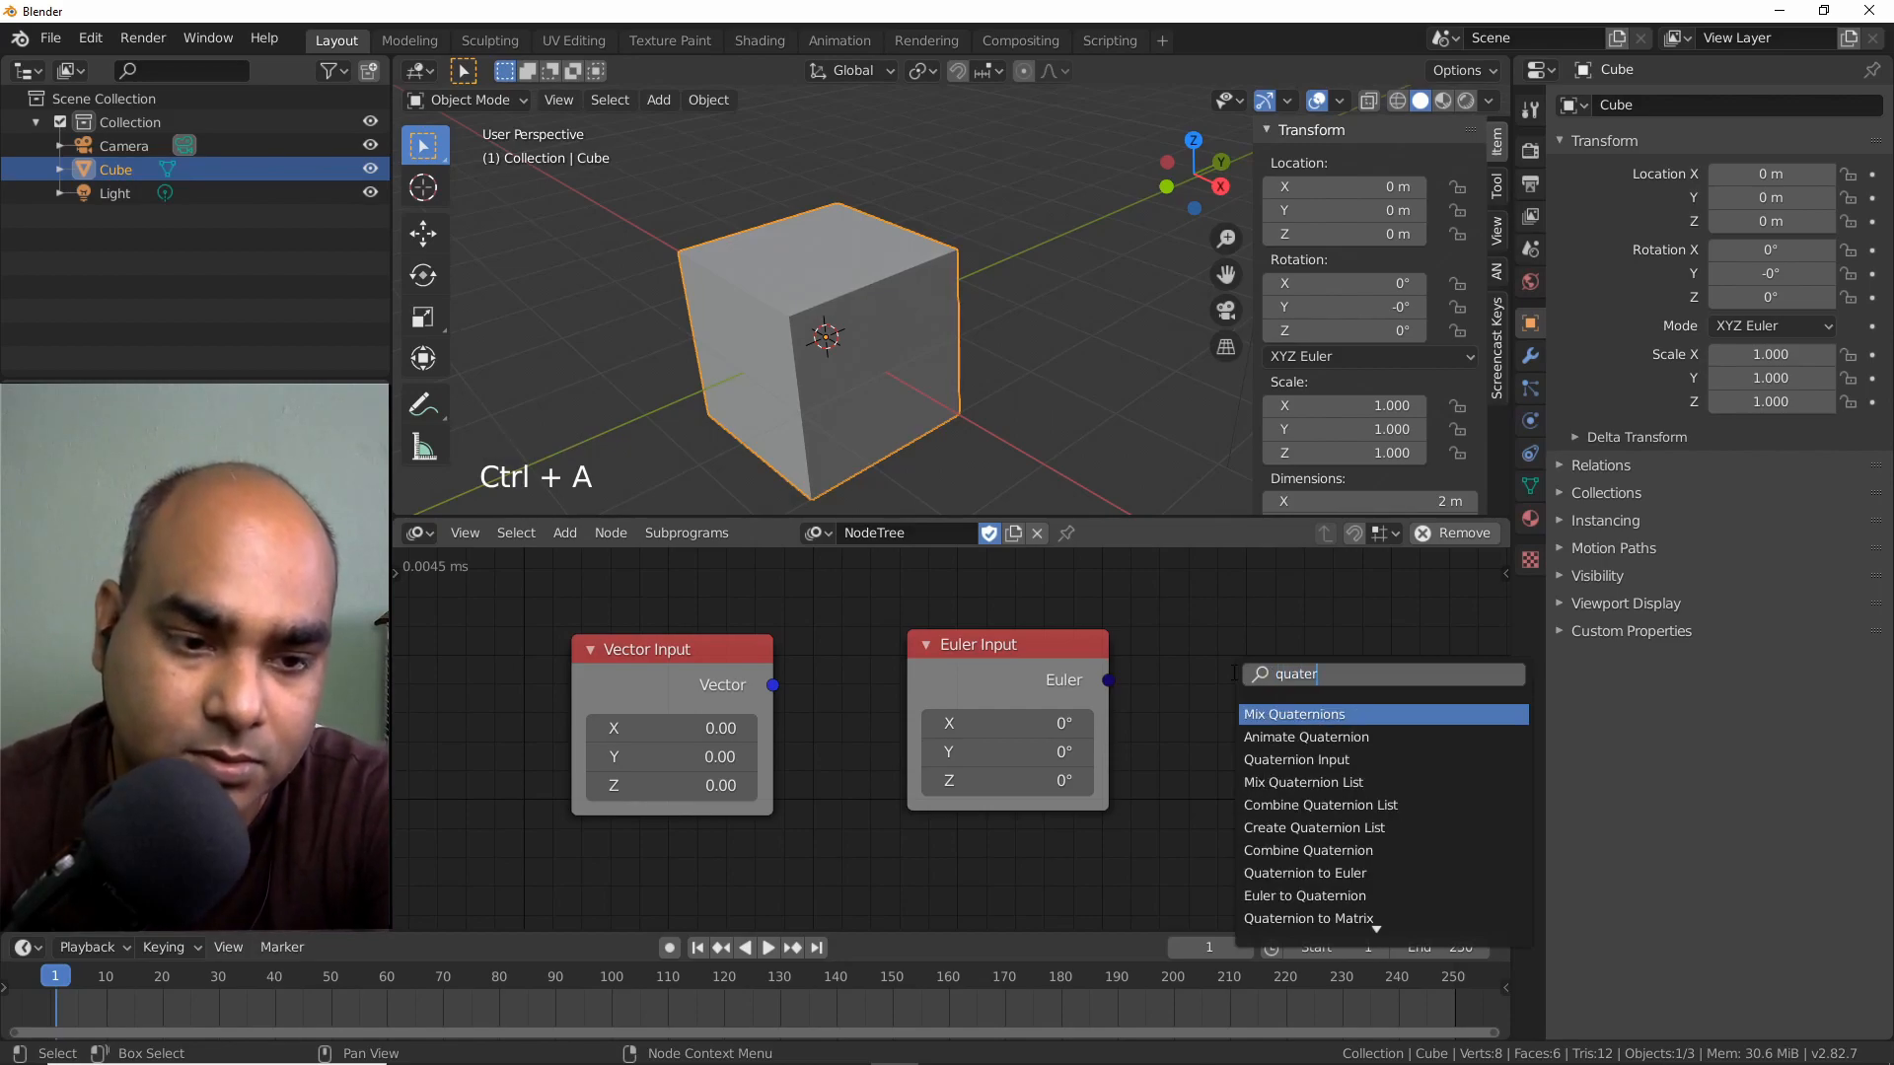
pyautogui.click(1296, 760)
pyautogui.click(1135, 676)
pyautogui.moveTo(1135, 677); pyautogui.dragTo(1002, 670, button='middle')
pyautogui.click(1135, 722)
pyautogui.click(1136, 785)
pyautogui.click(1137, 879)
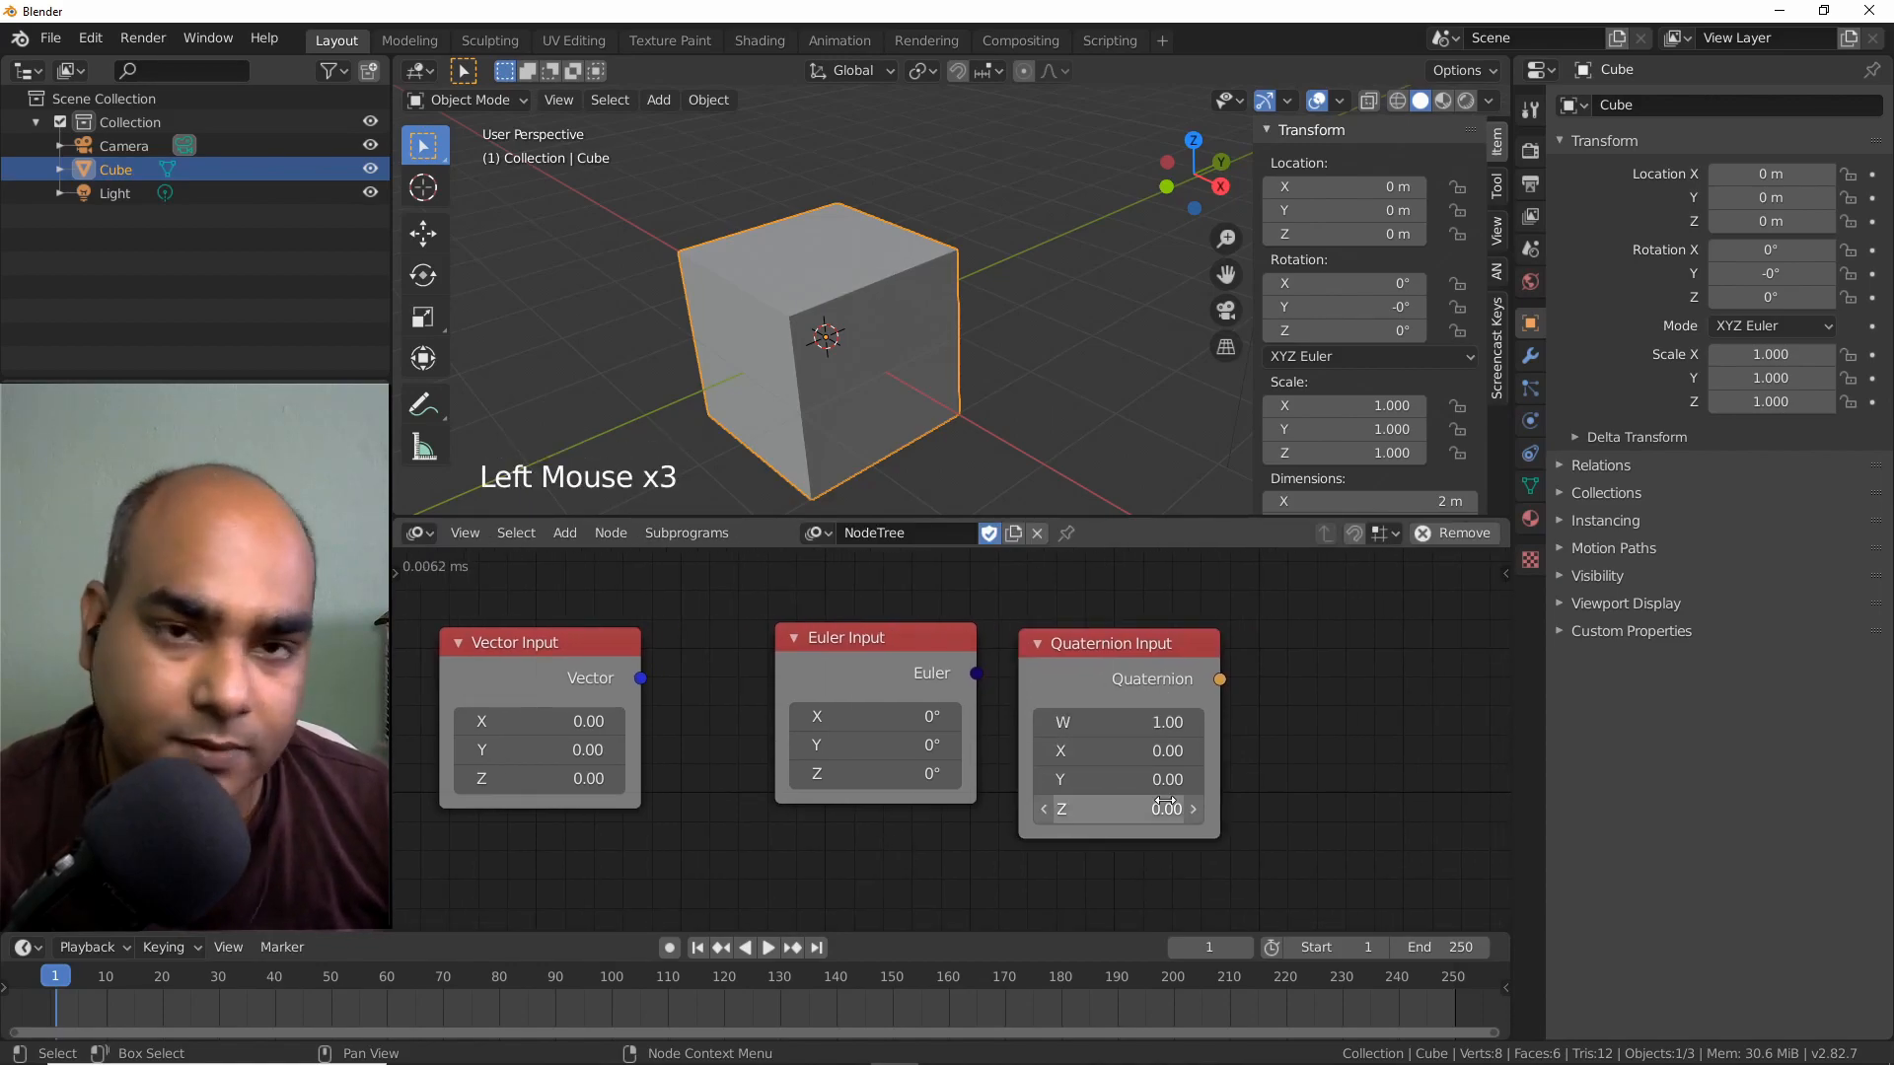
# Delete the Quaternion Input node.
pyautogui.moveTo(1326, 598); pyautogui.dragTo(1002, 867)
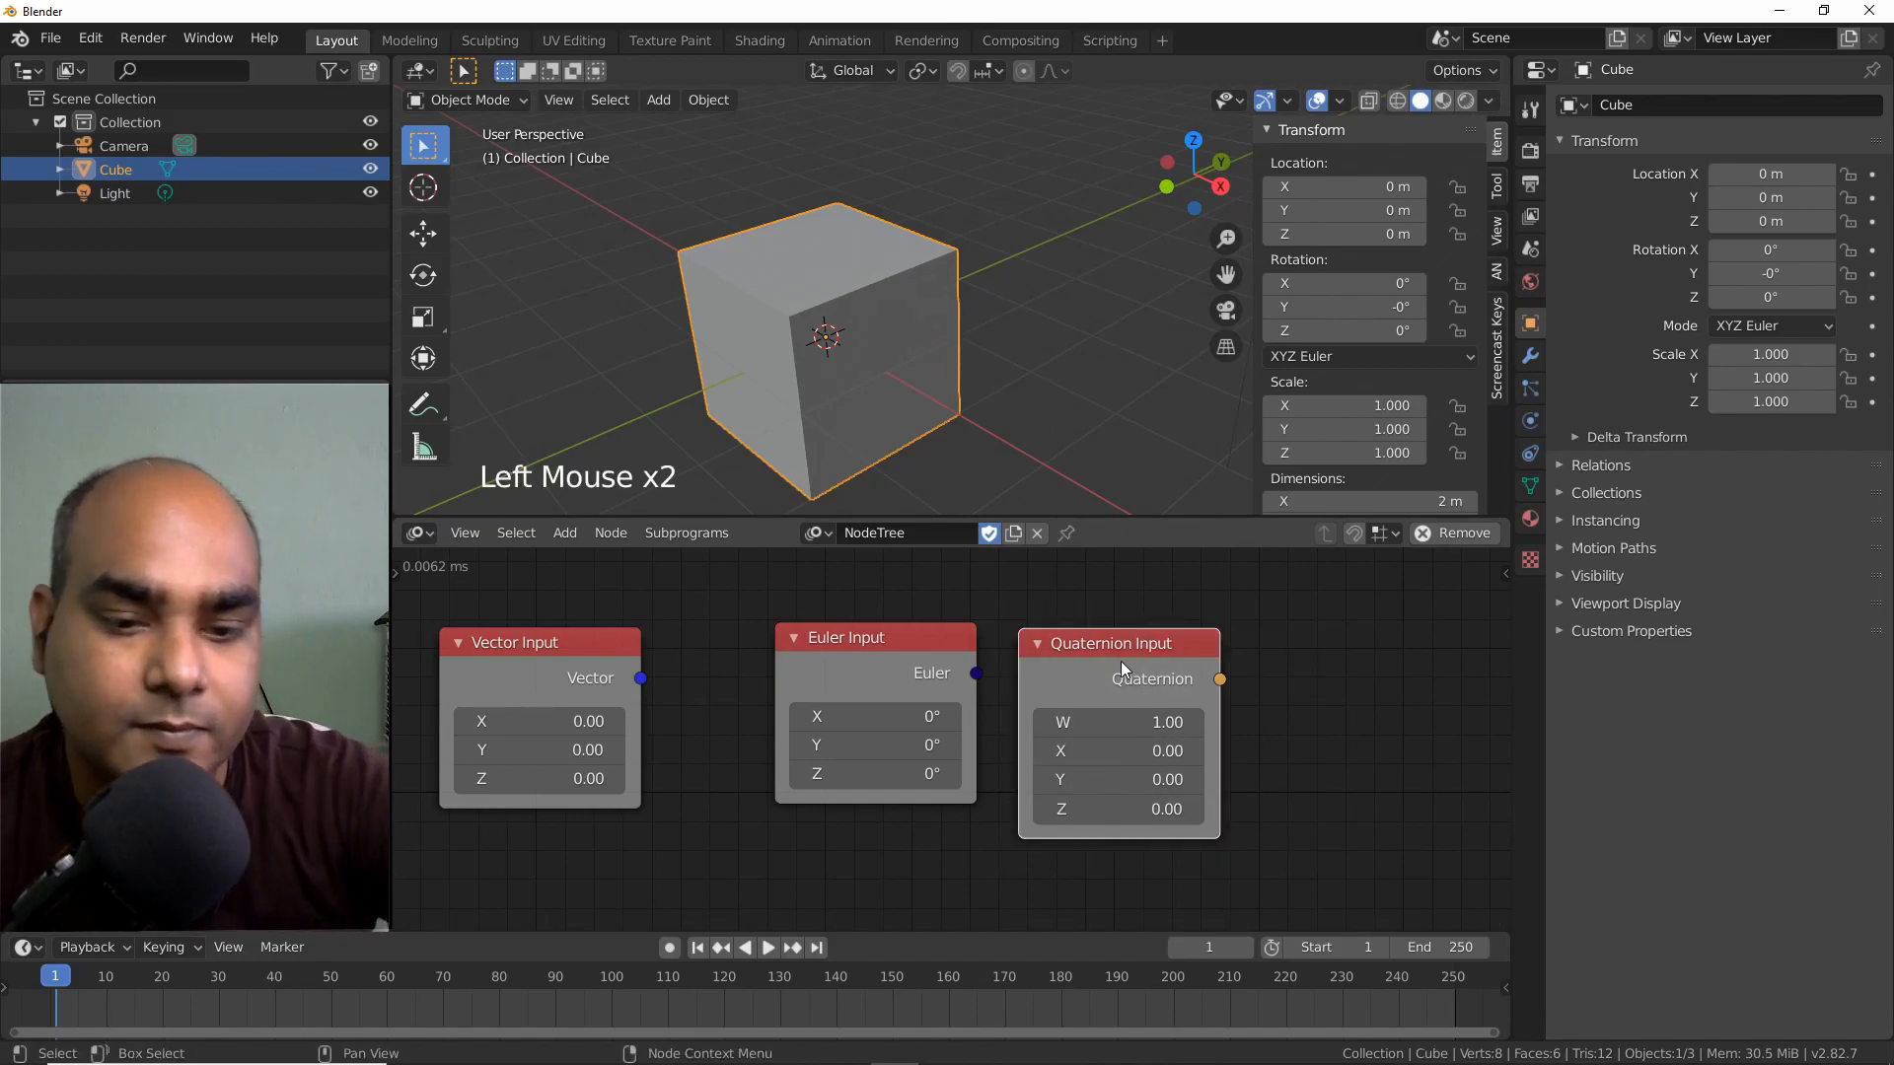
pyautogui.press('Delete')
# Reposition the Euler Input and Vector Input nodes so they sit close together at a similar height.
pyautogui.moveTo(907, 651); pyautogui.dragTo(863, 654)
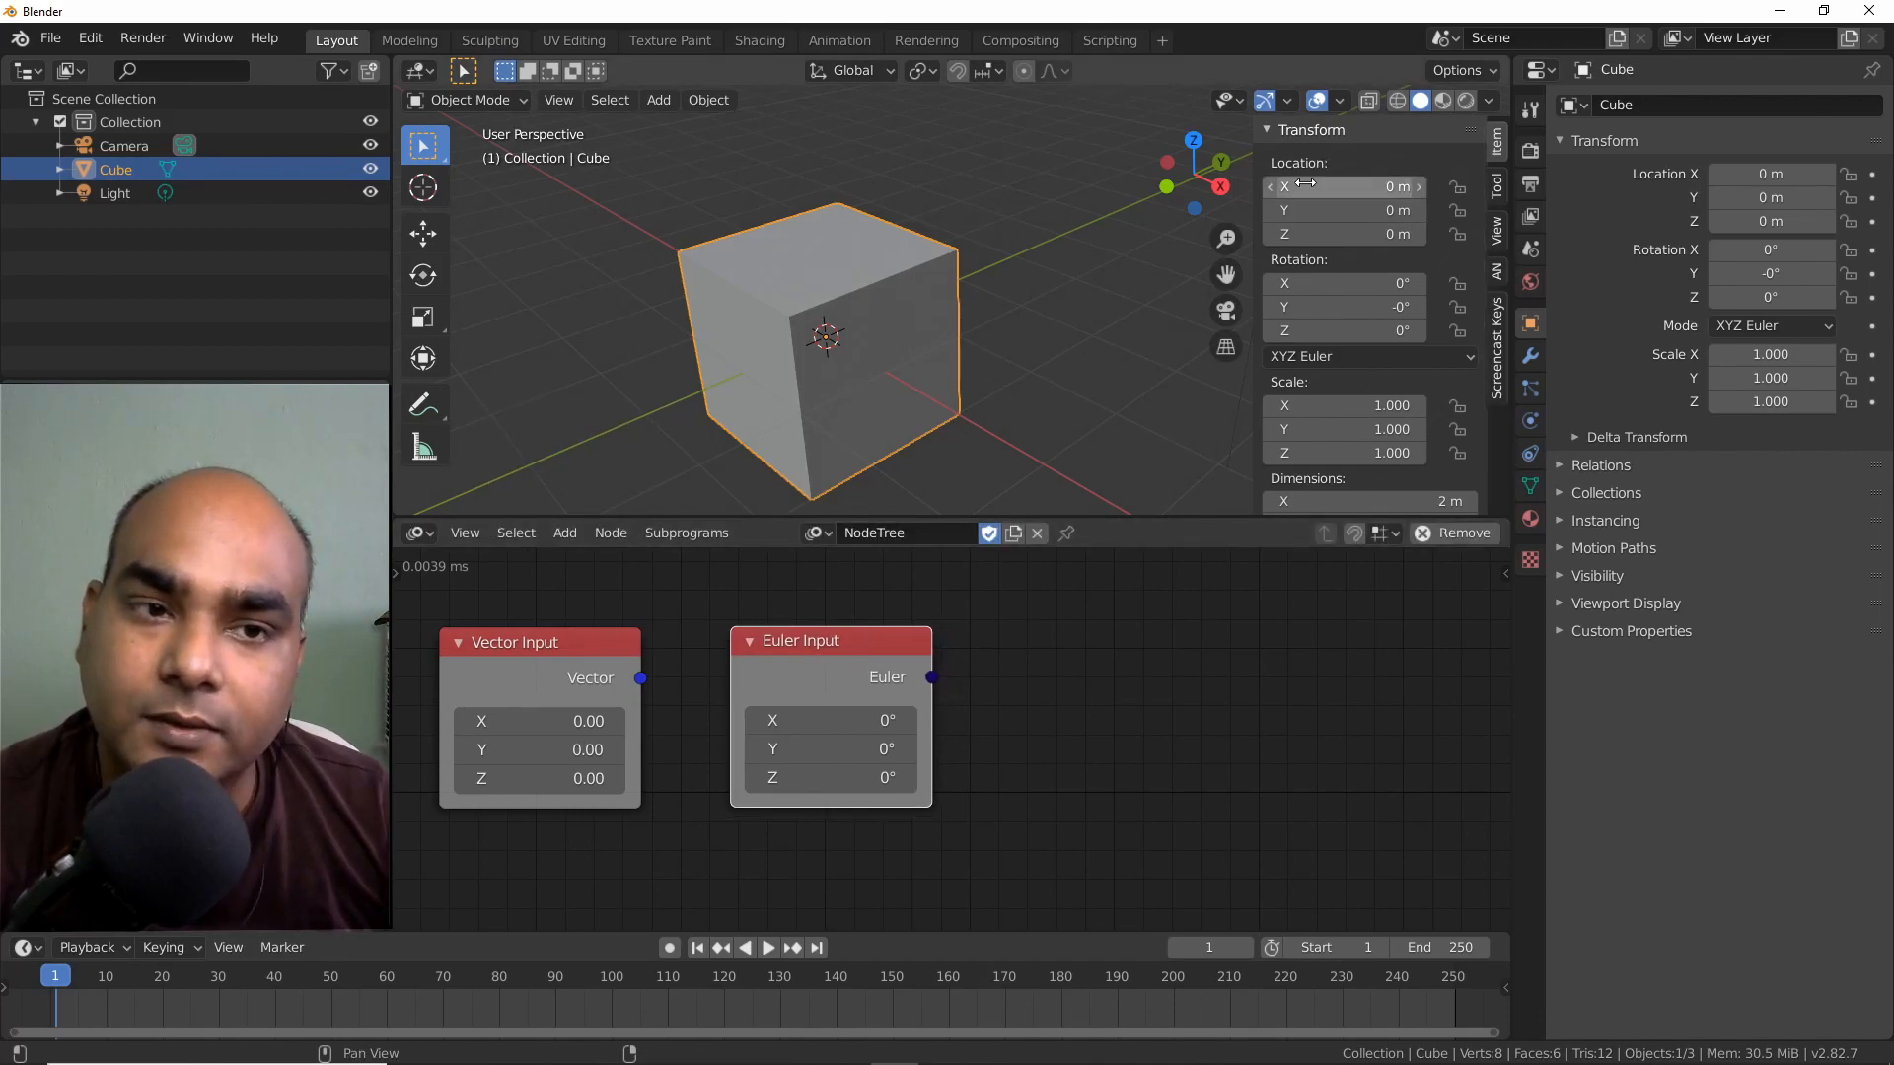
pyautogui.moveTo(568, 643); pyautogui.dragTo(598, 614)
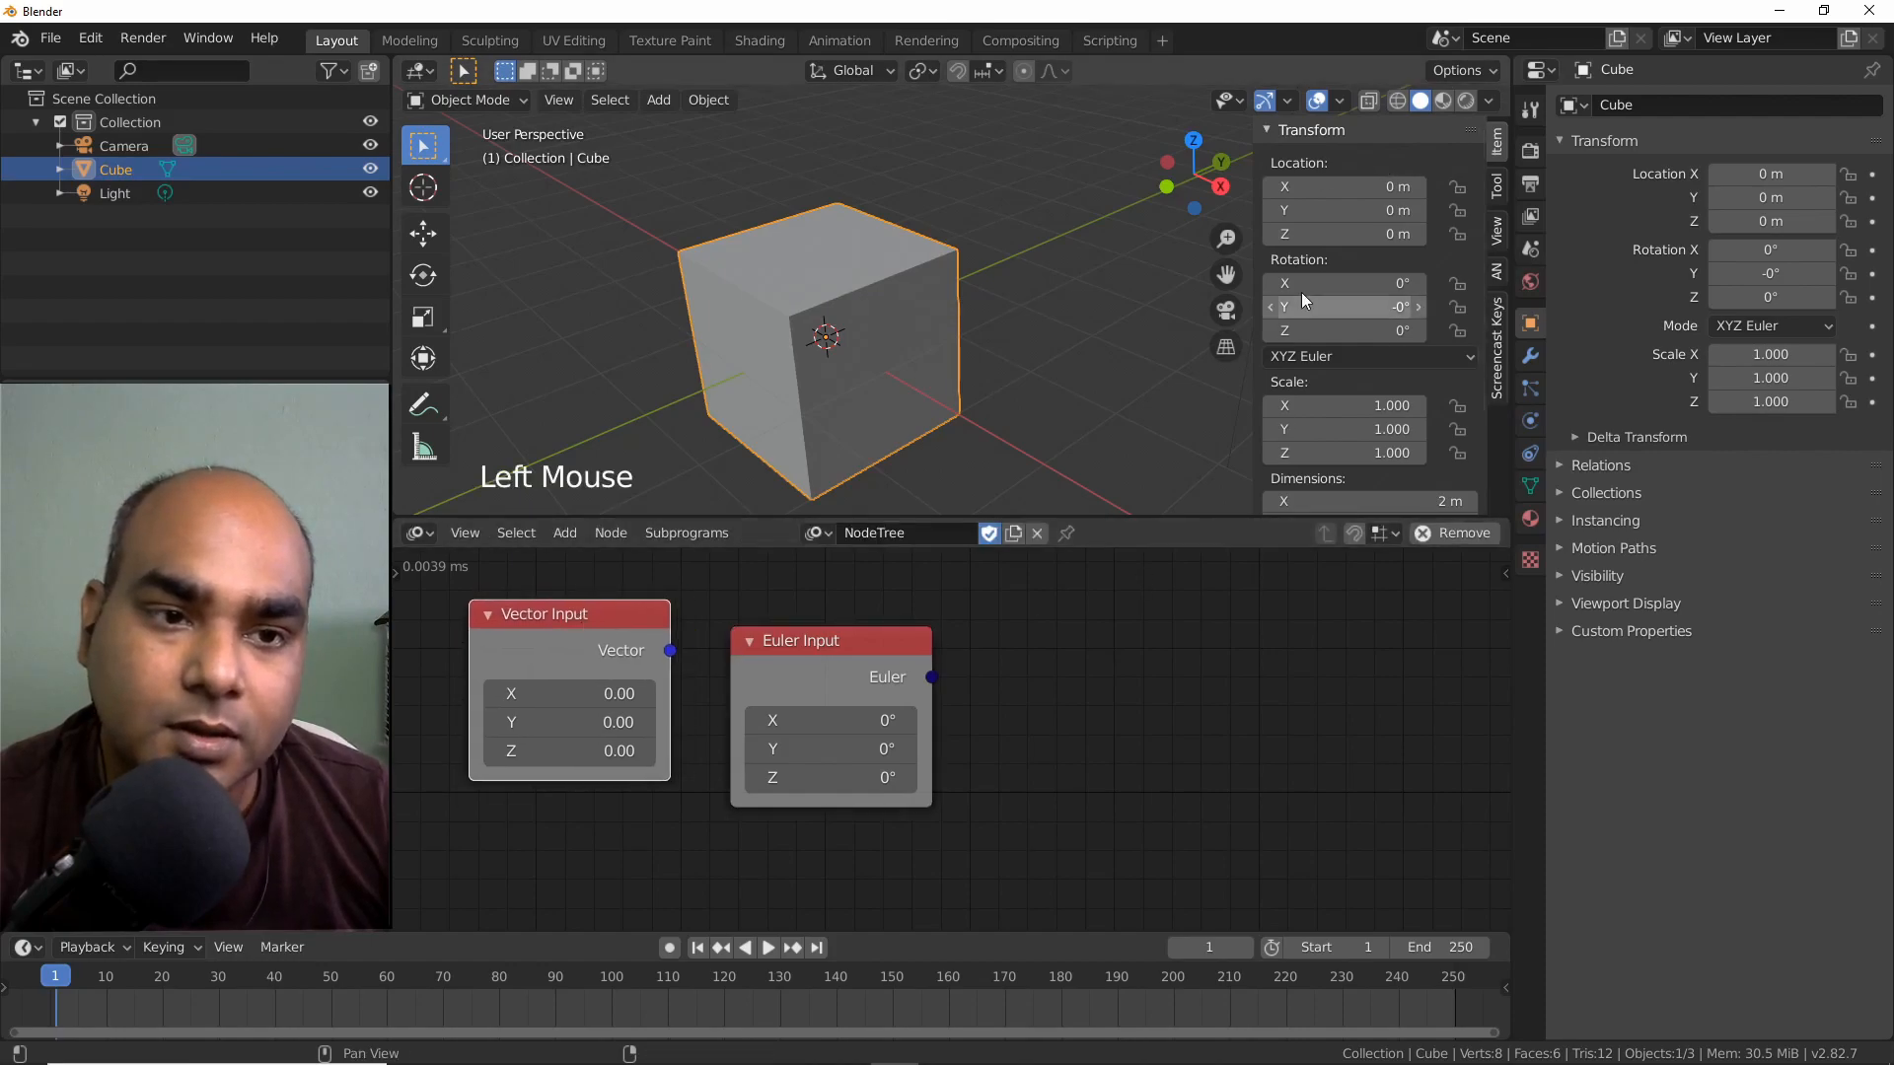
pyautogui.moveTo(886, 637)
pyautogui.mouseDown()
pyautogui.moveTo(871, 604)
pyautogui.moveTo(886, 630)
pyautogui.mouseUp()
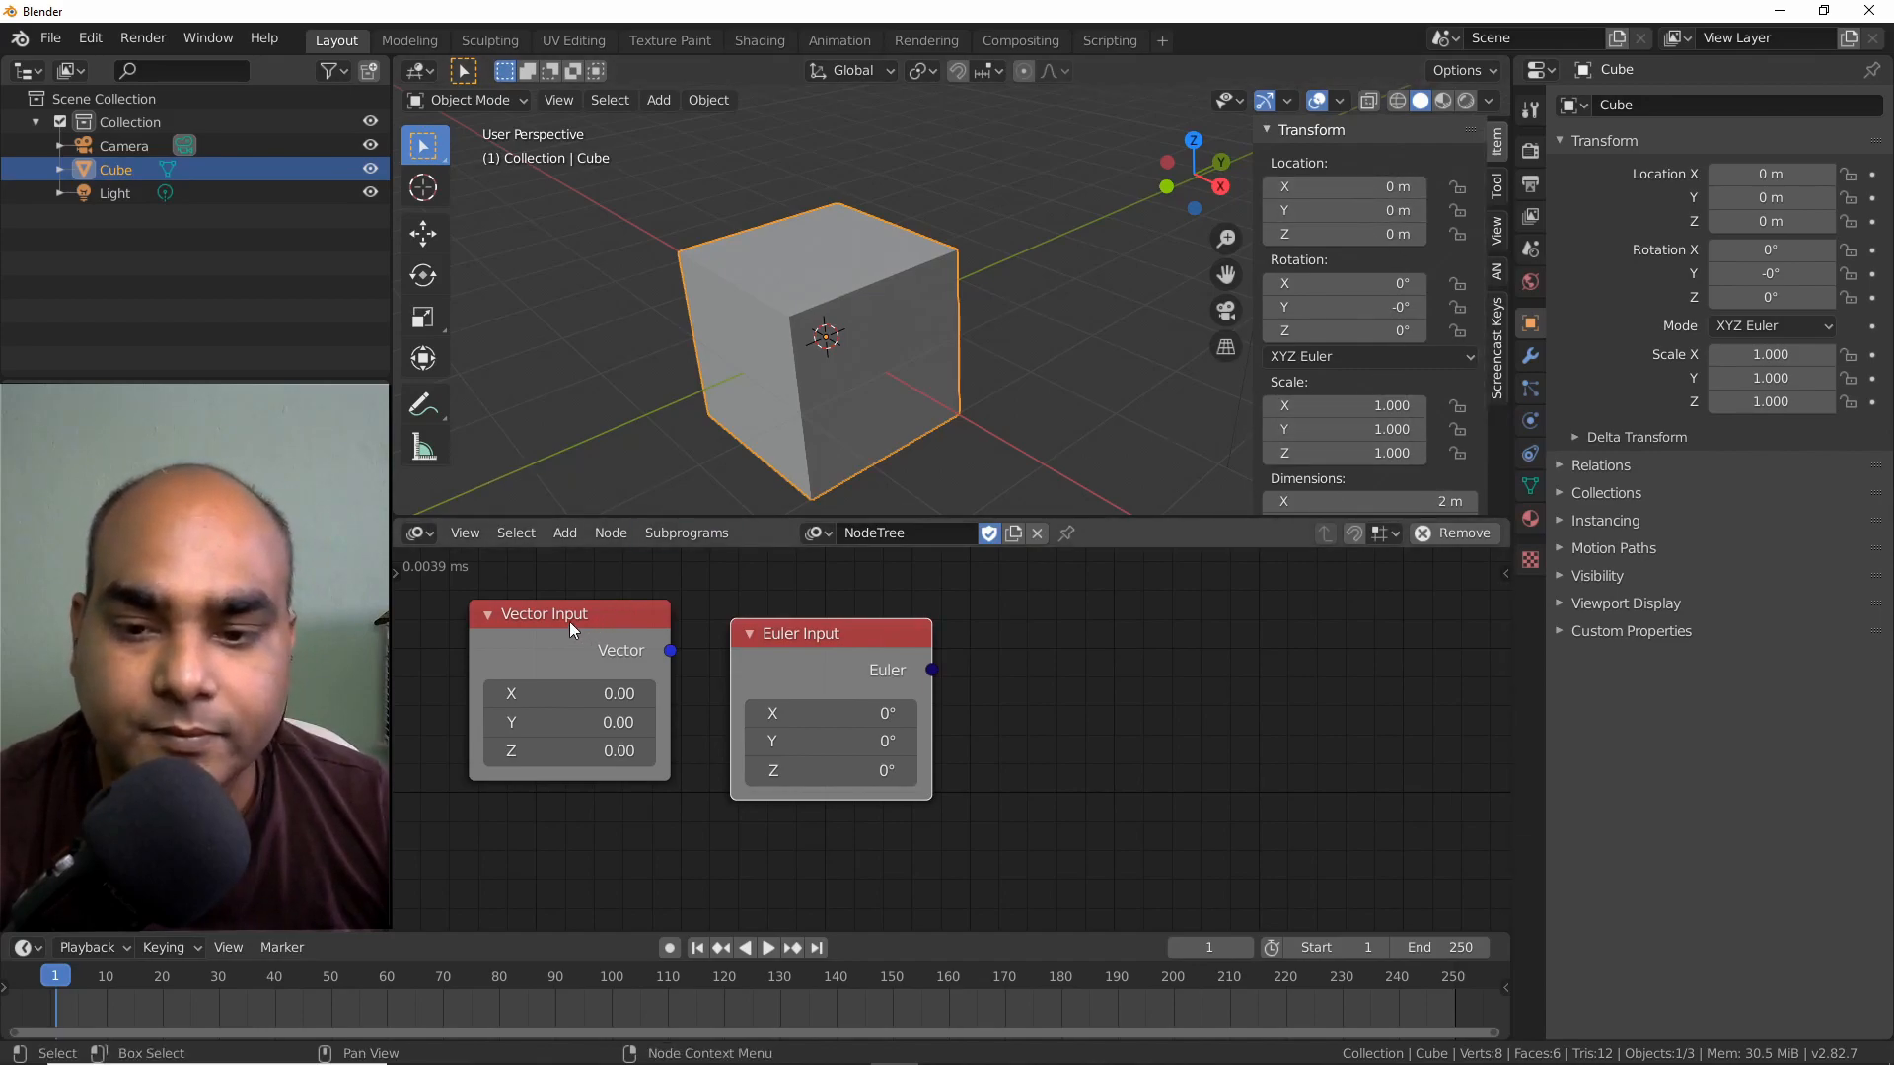
# Duplicate the Vector Input node, place the copy beyond the Euler Input node, and set its X, Y and Z to 1.00.
pyautogui.moveTo(571, 623); pyautogui.dragTo(568, 629)
pyautogui.hotkey('shift', 'd')
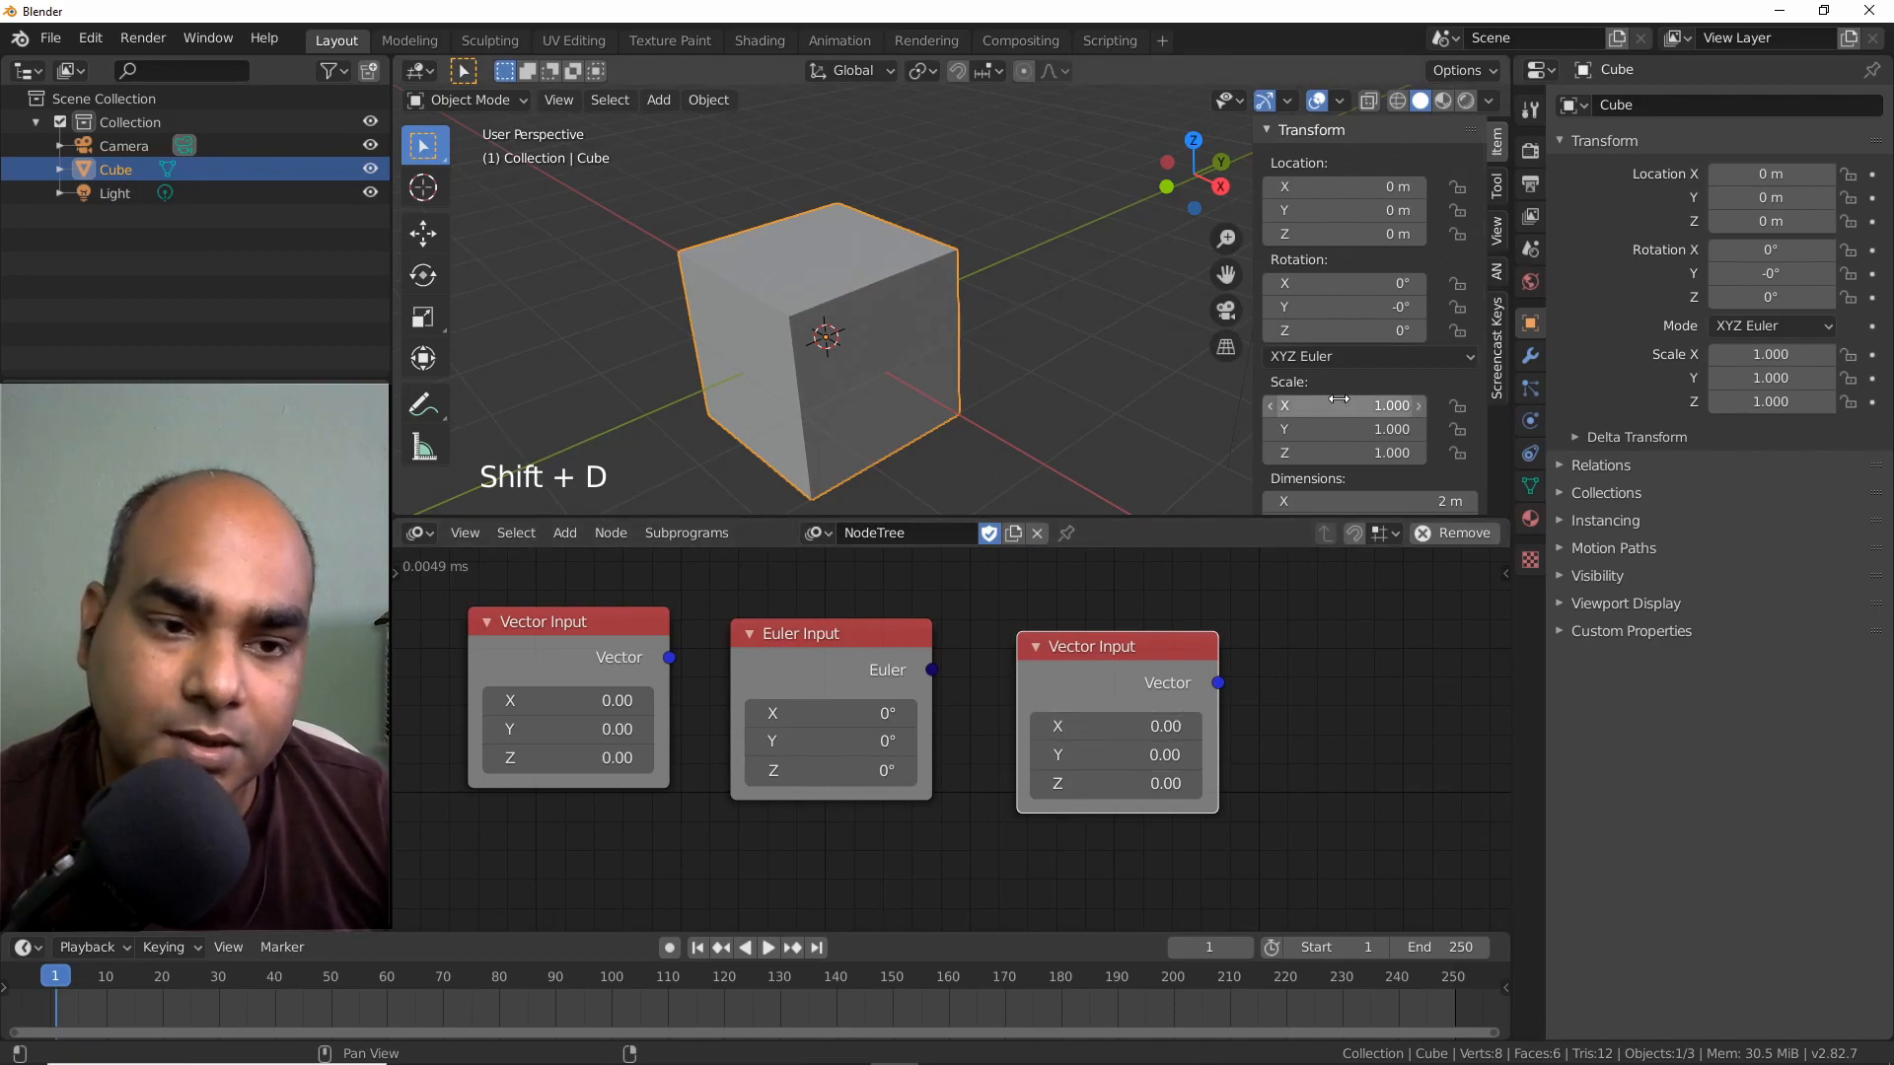
pyautogui.click(1103, 716)
pyautogui.write('1')
pyautogui.press('Return')
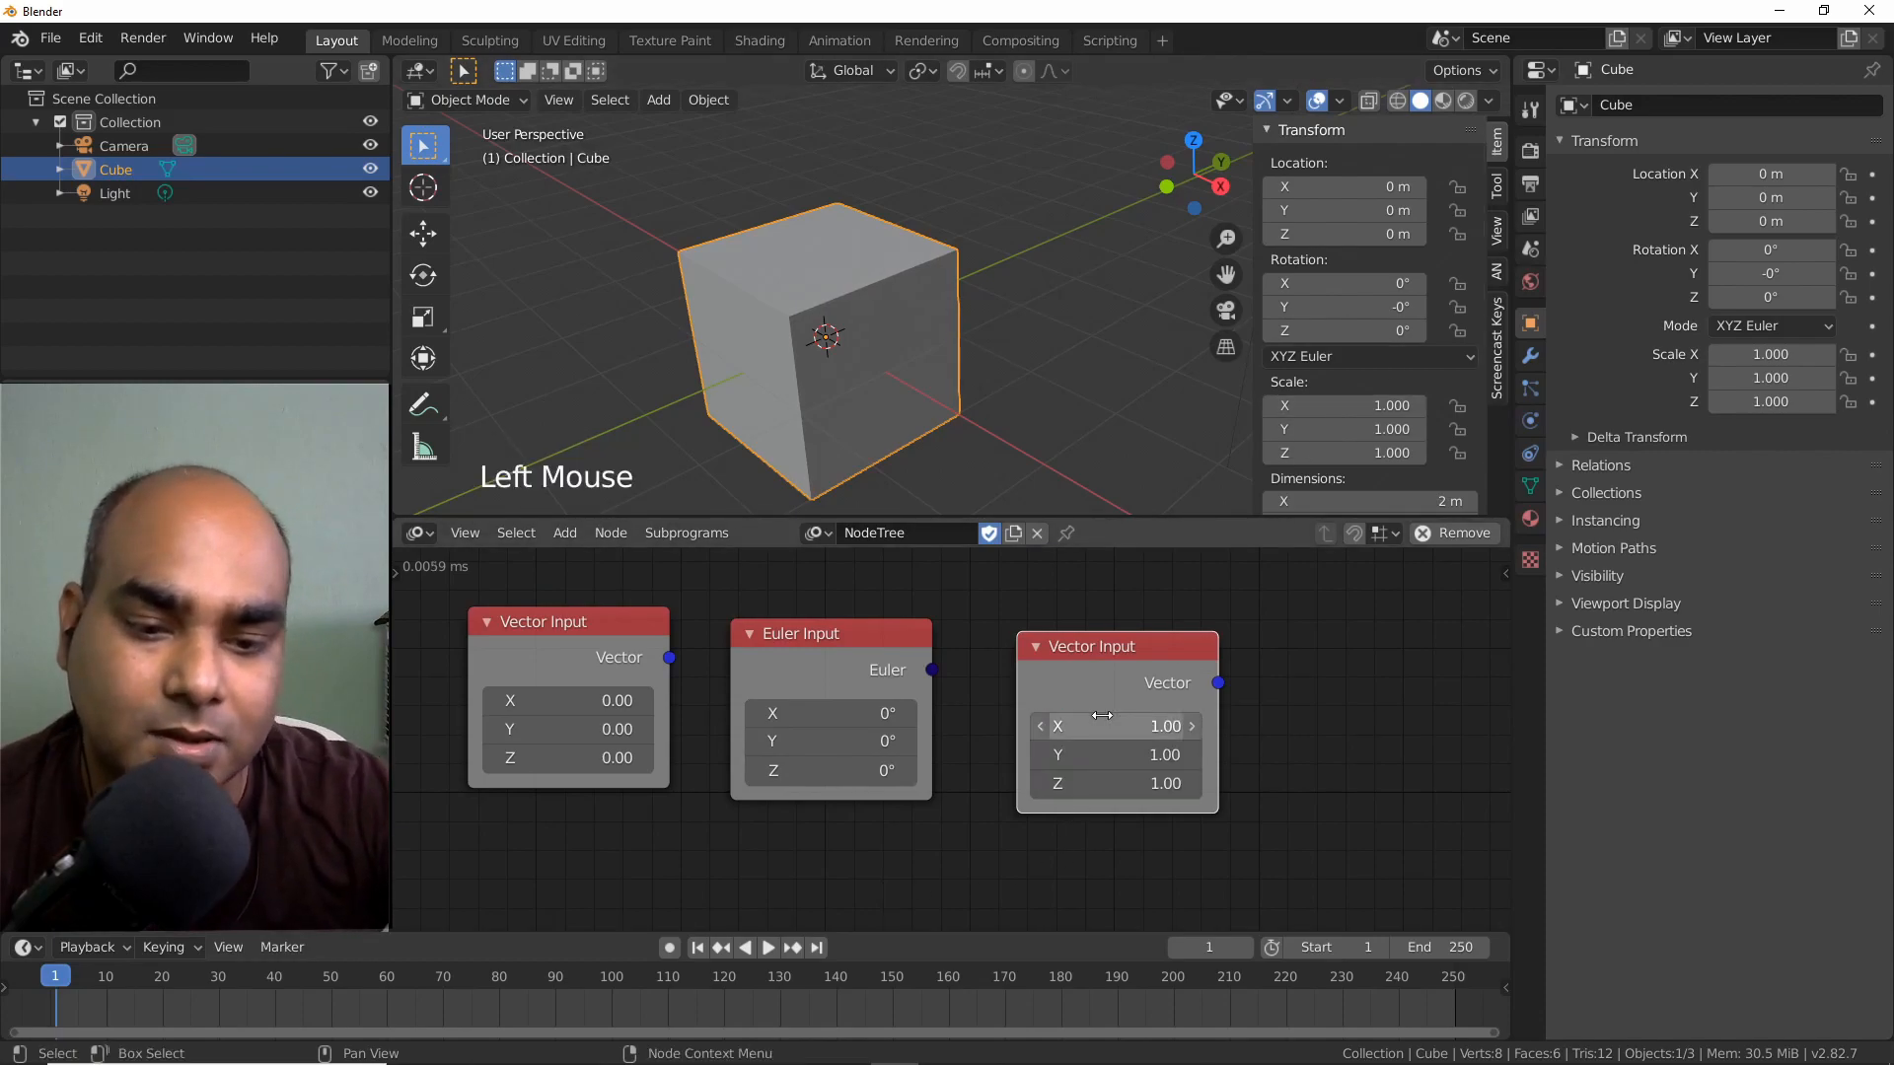
# Arrange the Euler Input node and the duplicated Vector Input node in an evenly spaced row with the first Vector Input node.
pyautogui.moveTo(842, 645)
pyautogui.mouseDown()
pyautogui.moveTo(854, 730)
pyautogui.moveTo(870, 704)
pyautogui.moveTo(828, 638)
pyautogui.mouseUp()
pyautogui.moveTo(1031, 655); pyautogui.dragTo(982, 642)
pyautogui.moveTo(824, 637); pyautogui.dragTo(821, 637)
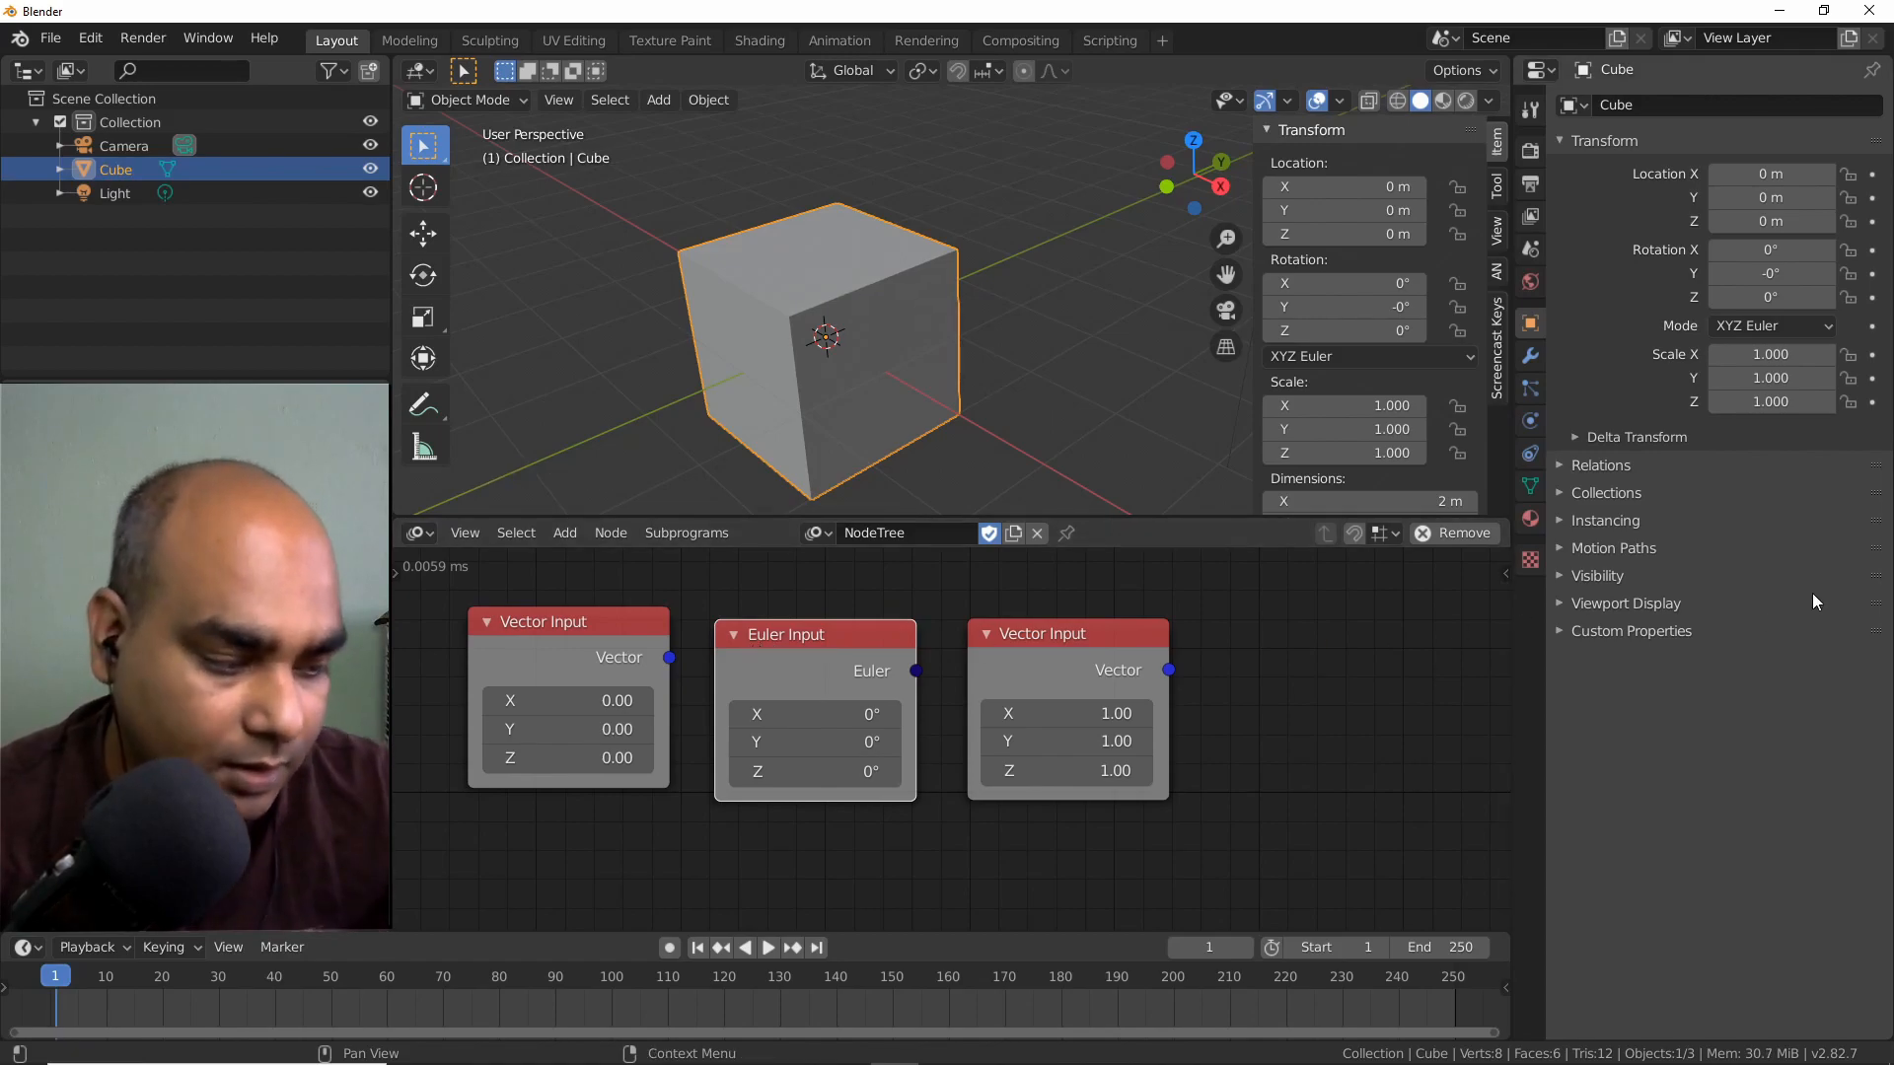
# Handwrite "Euler" and "Oiler" on one side of the cube with the Annotate tool, plus two more words on its other side.
pyautogui.click(424, 403)
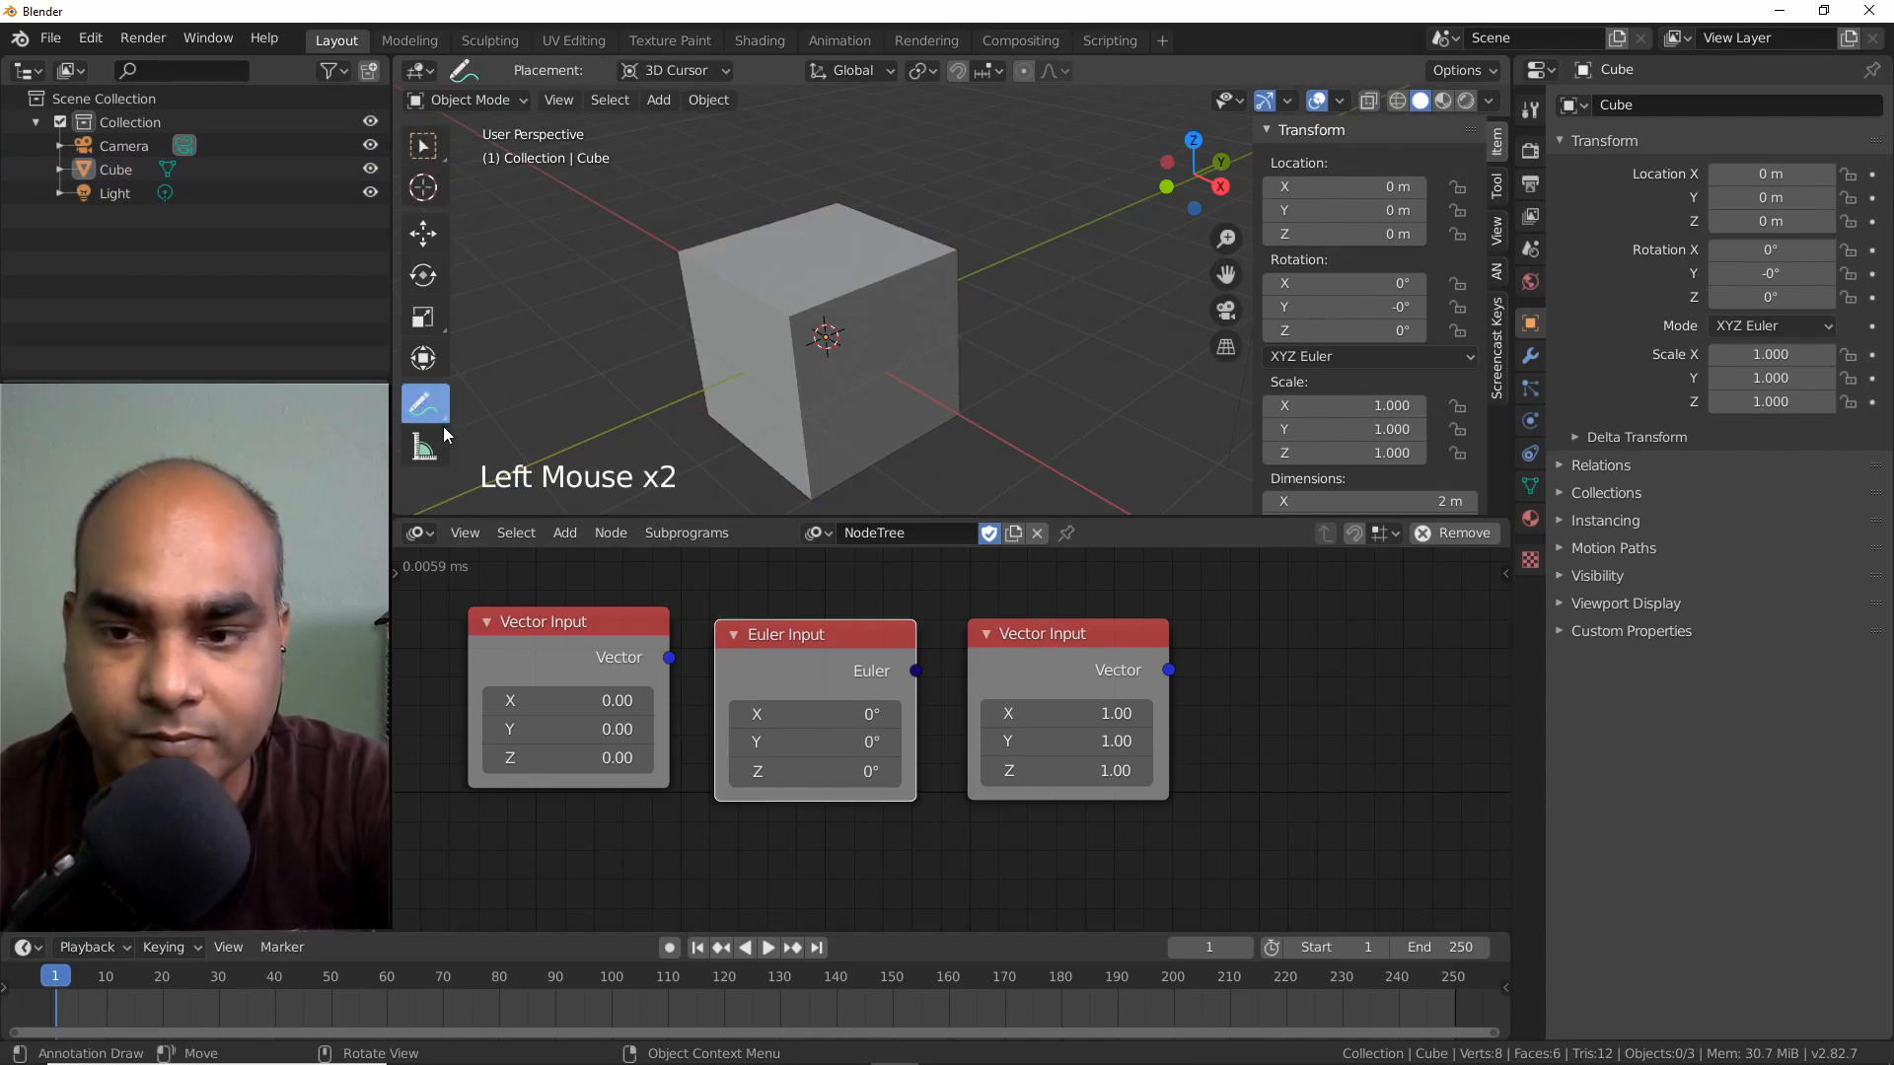
pyautogui.click(997, 346)
pyautogui.moveTo(1024, 323); pyautogui.dragTo(1033, 369)
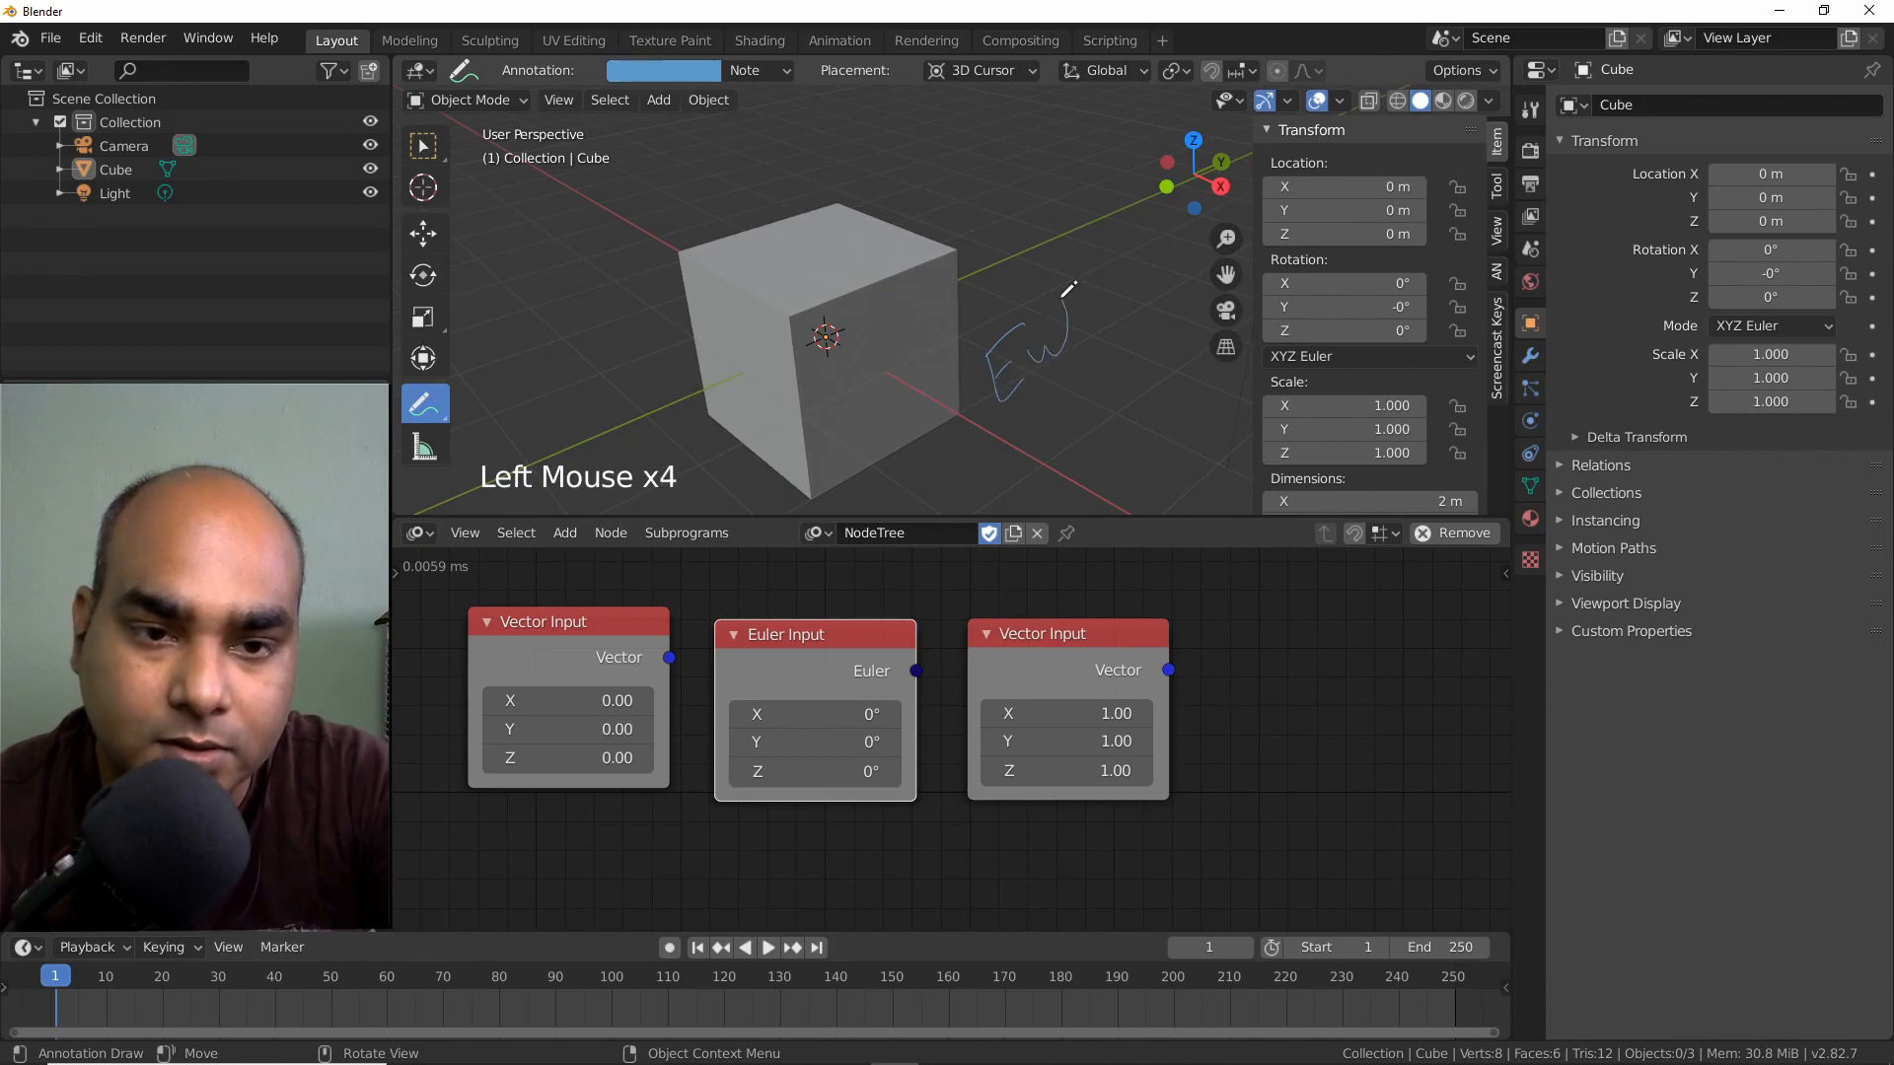
pyautogui.moveTo(1028, 434)
pyautogui.mouseDown()
pyautogui.moveTo(1022, 459)
pyautogui.moveTo(1038, 446)
pyautogui.mouseUp()
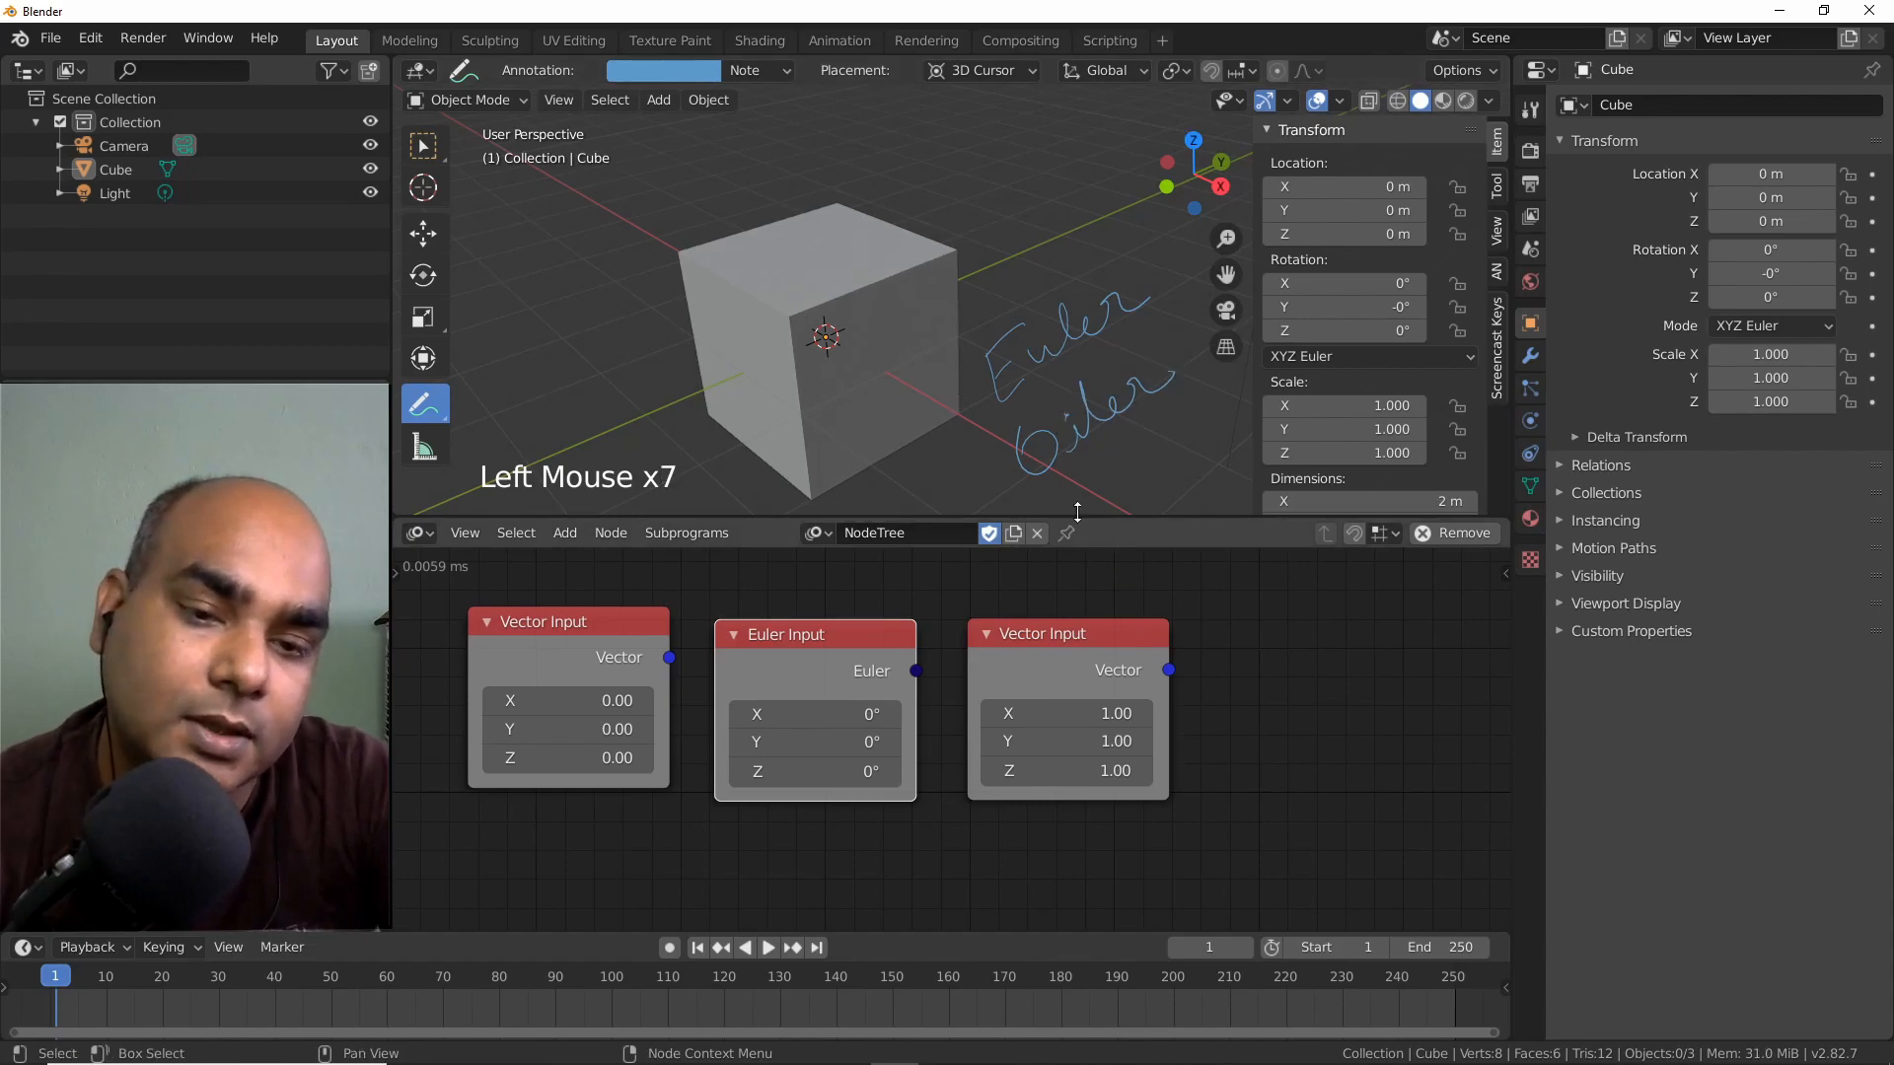
pyautogui.click(503, 276)
pyautogui.moveTo(501, 278); pyautogui.dragTo(550, 322)
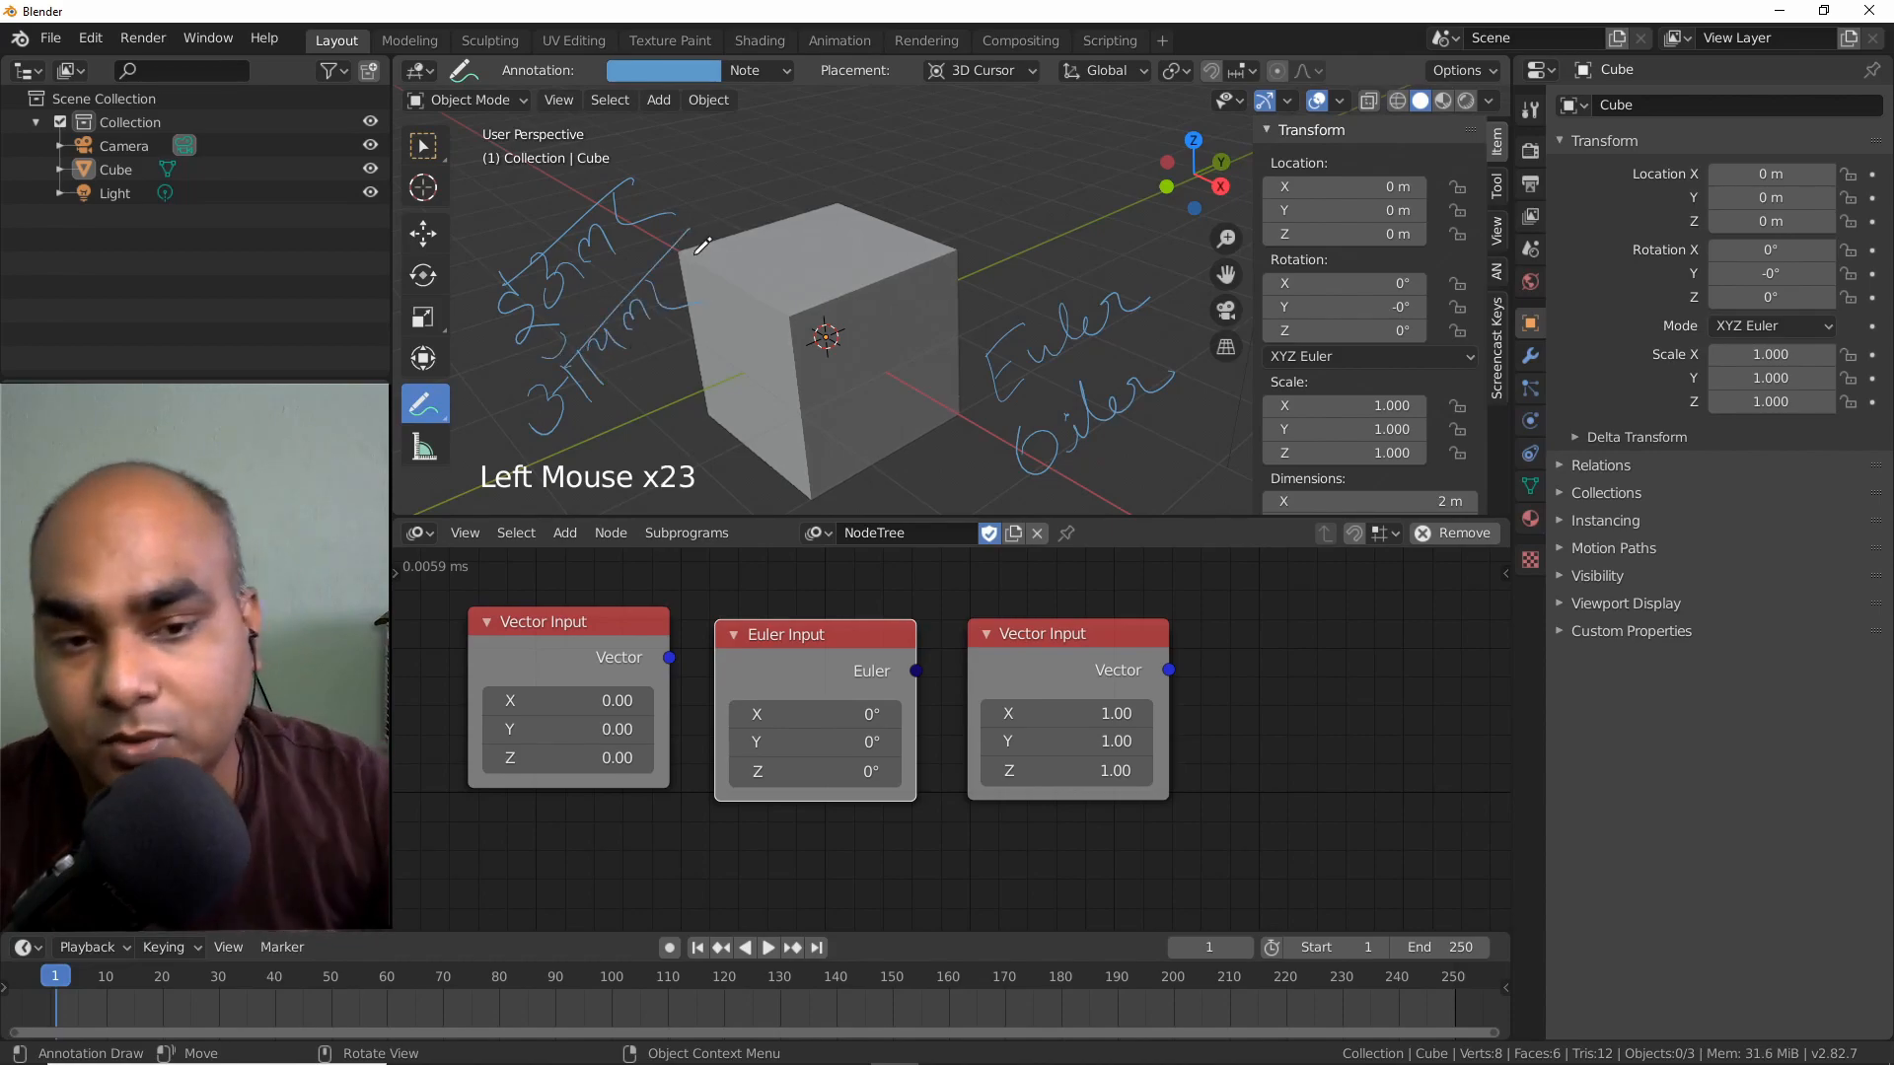
# Remove the handwritten annotation layer from the viewport and activate the Move tool.
pyautogui.click(785, 71)
pyautogui.click(910, 166)
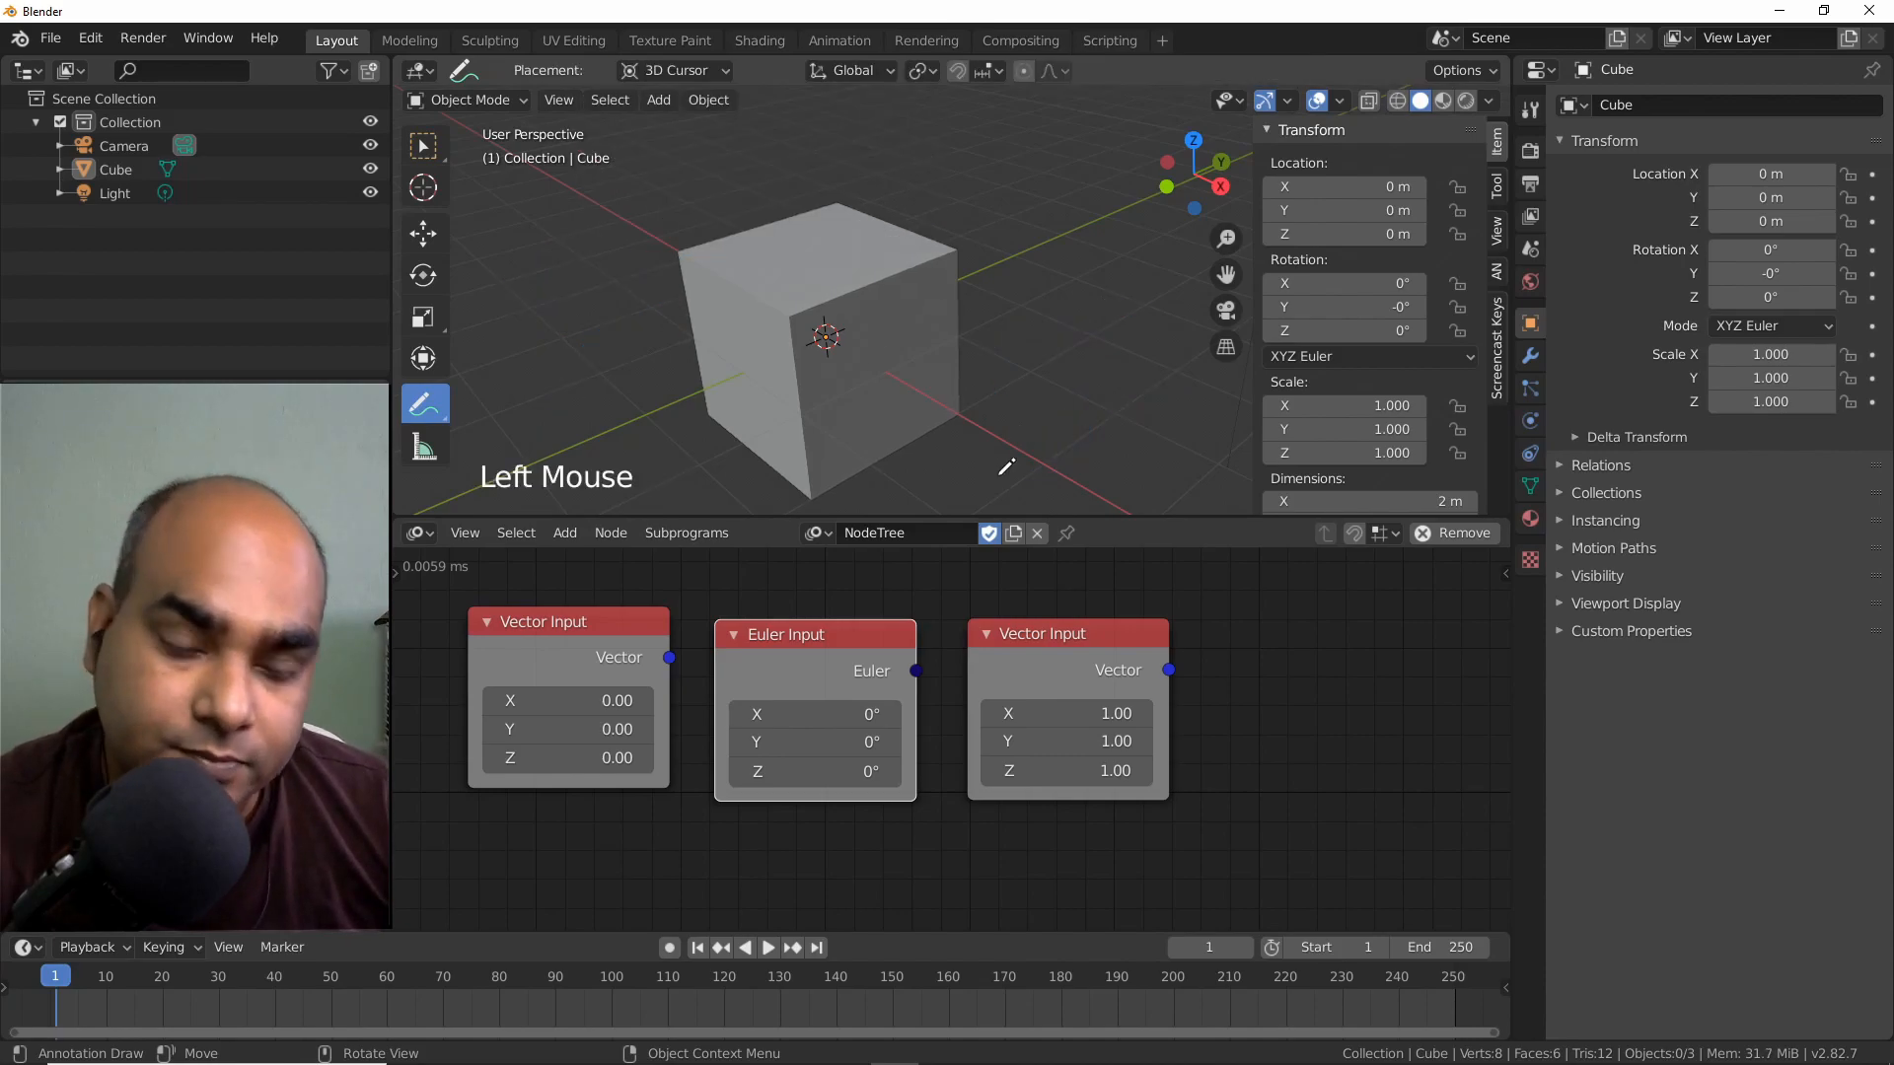
pyautogui.click(440, 234)
# Make the node editor taller by shrinking the 3D viewport, and deselect all nodes.
pyautogui.moveTo(1201, 693); pyautogui.dragTo(1205, 690, button='middle')
pyautogui.scroll(-3, 1180, 704)
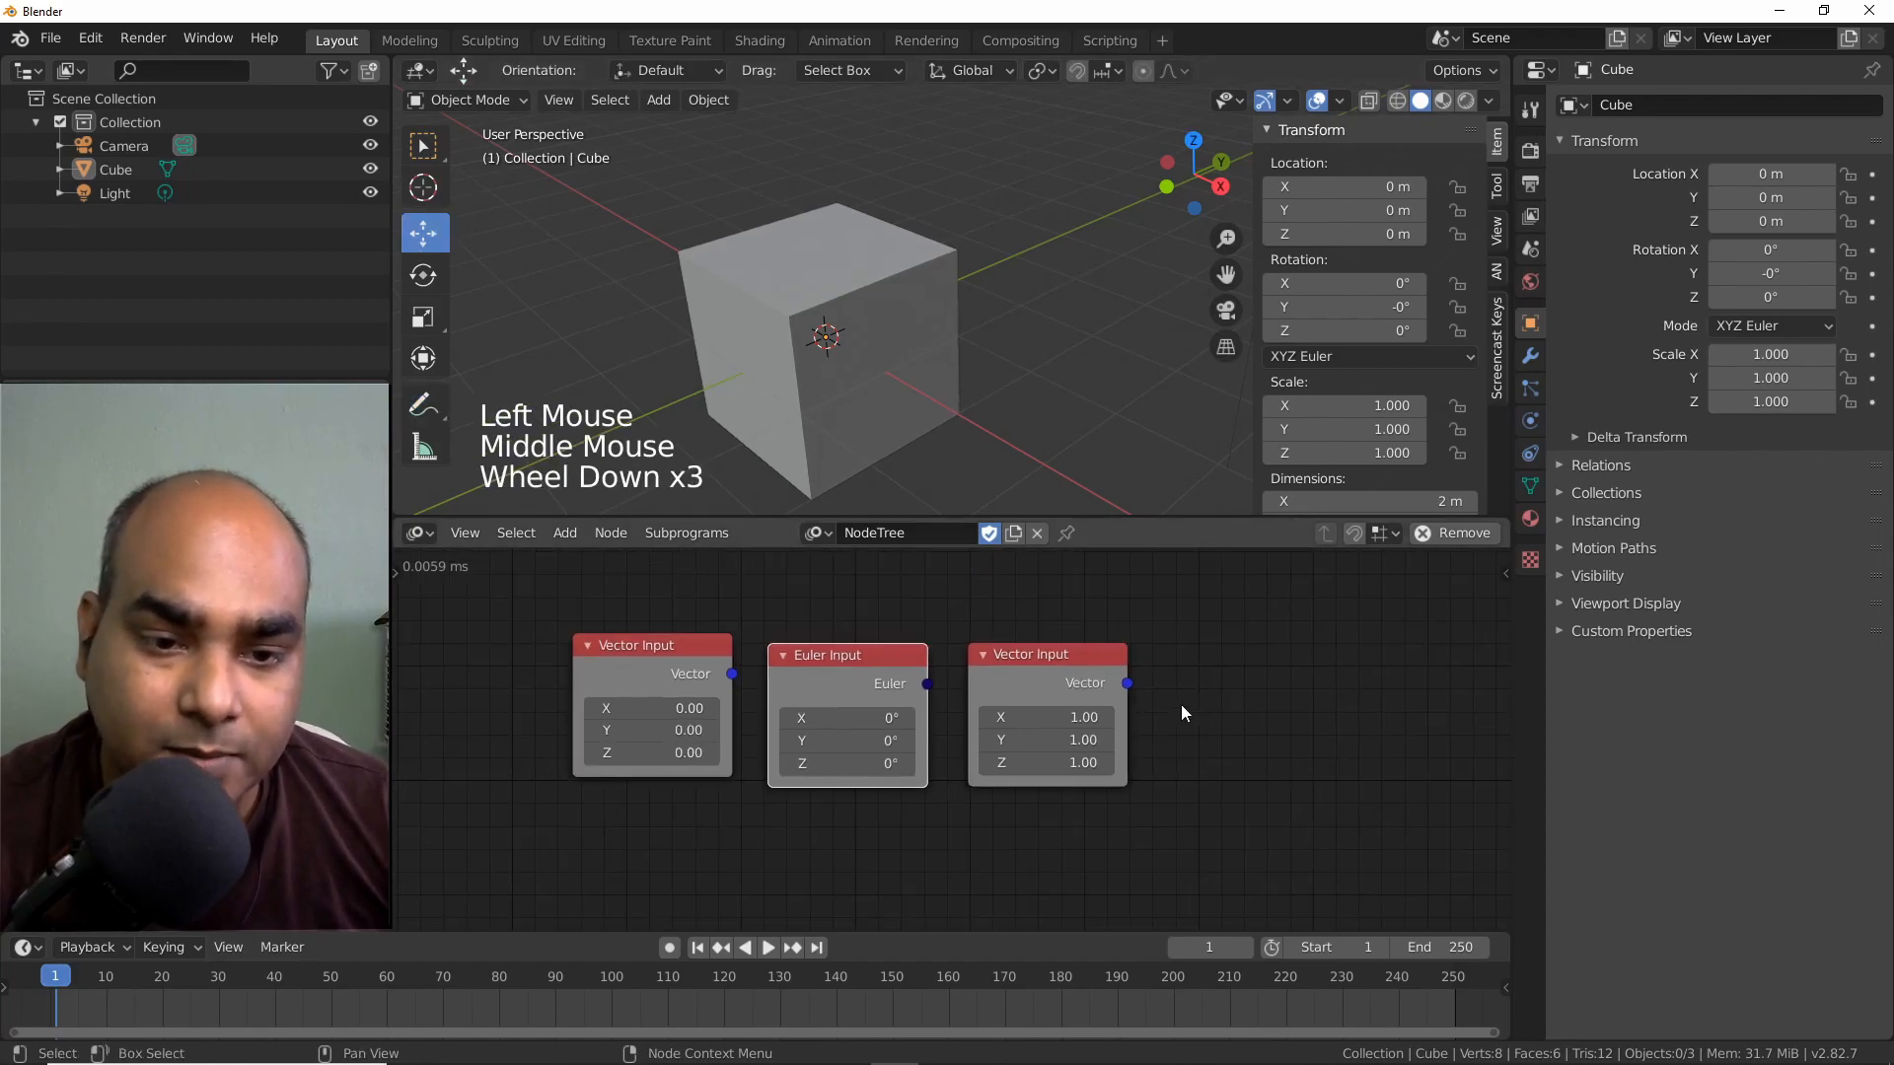
pyautogui.moveTo(1121, 519); pyautogui.dragTo(1138, 374)
pyautogui.moveTo(1157, 625); pyautogui.dragTo(1127, 636, button='middle')
pyautogui.click(1127, 637)
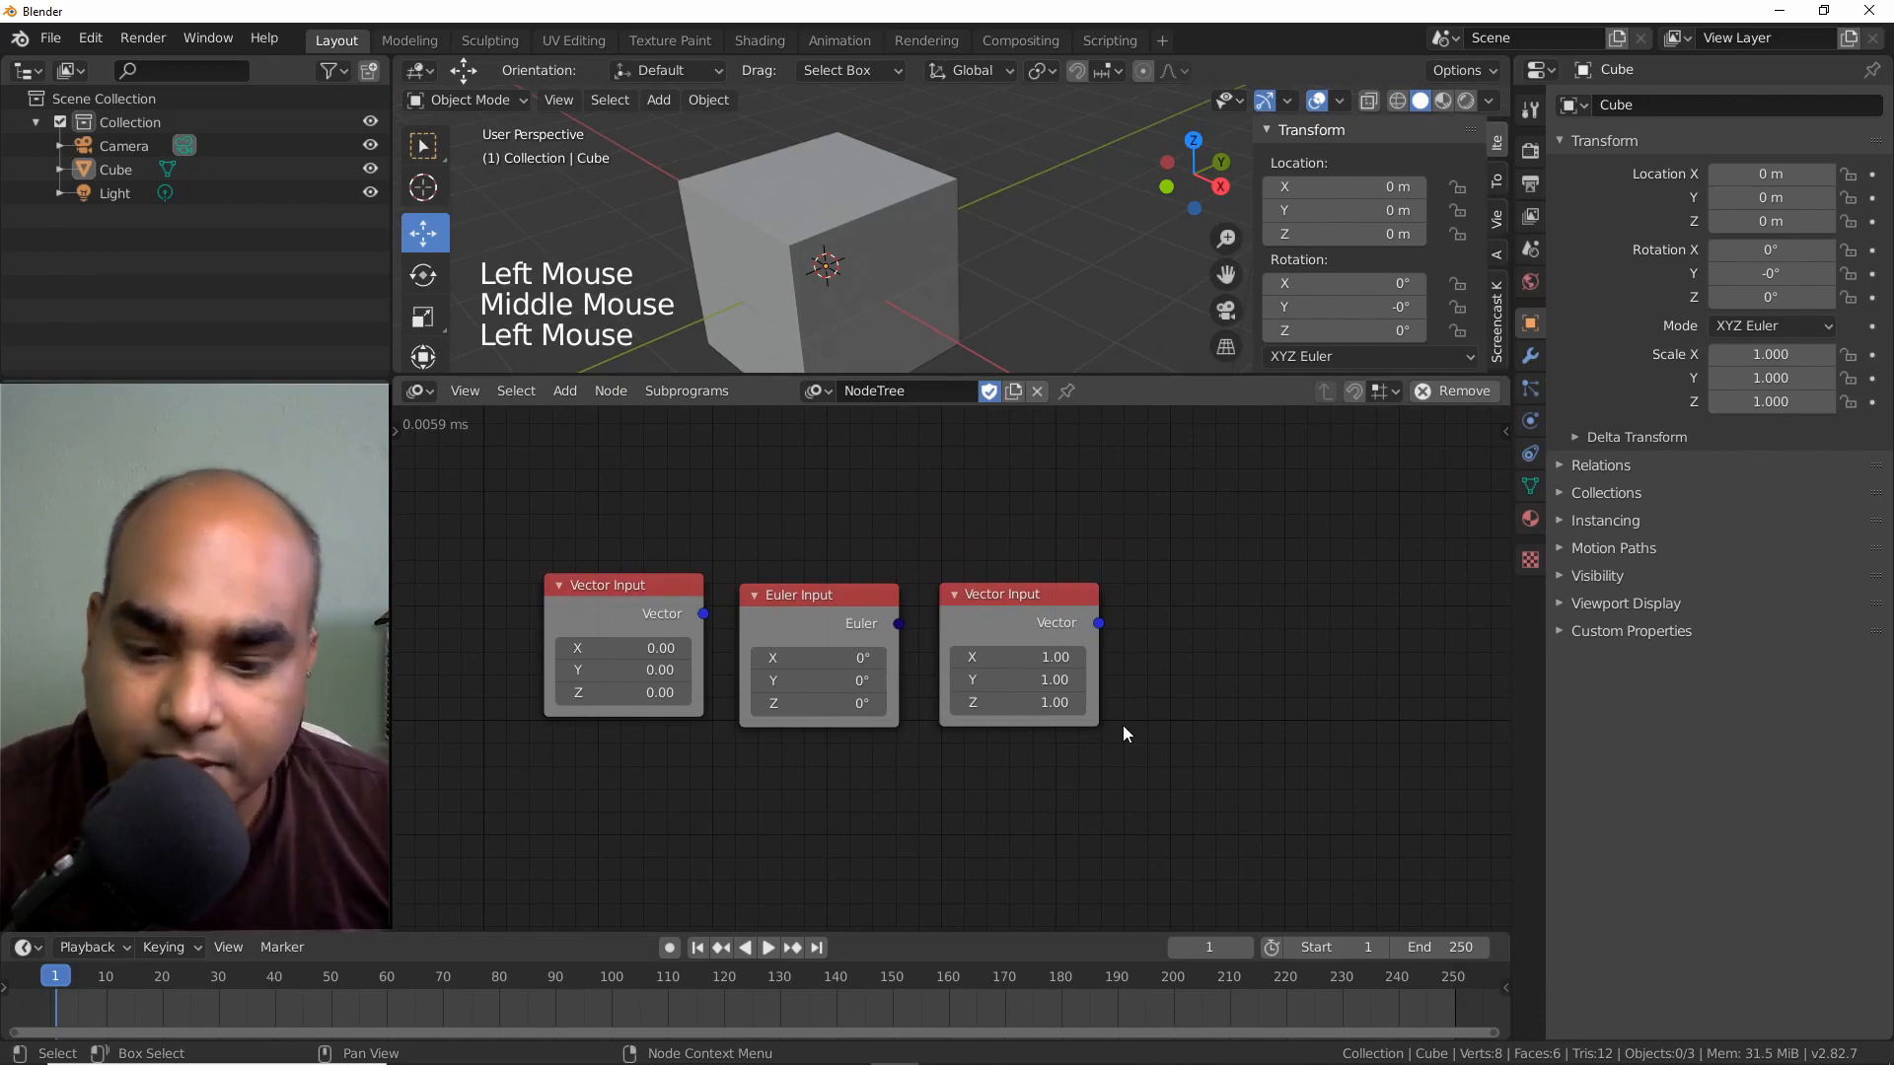
pyautogui.click(1150, 702)
pyautogui.hotkey('shift', 'a')
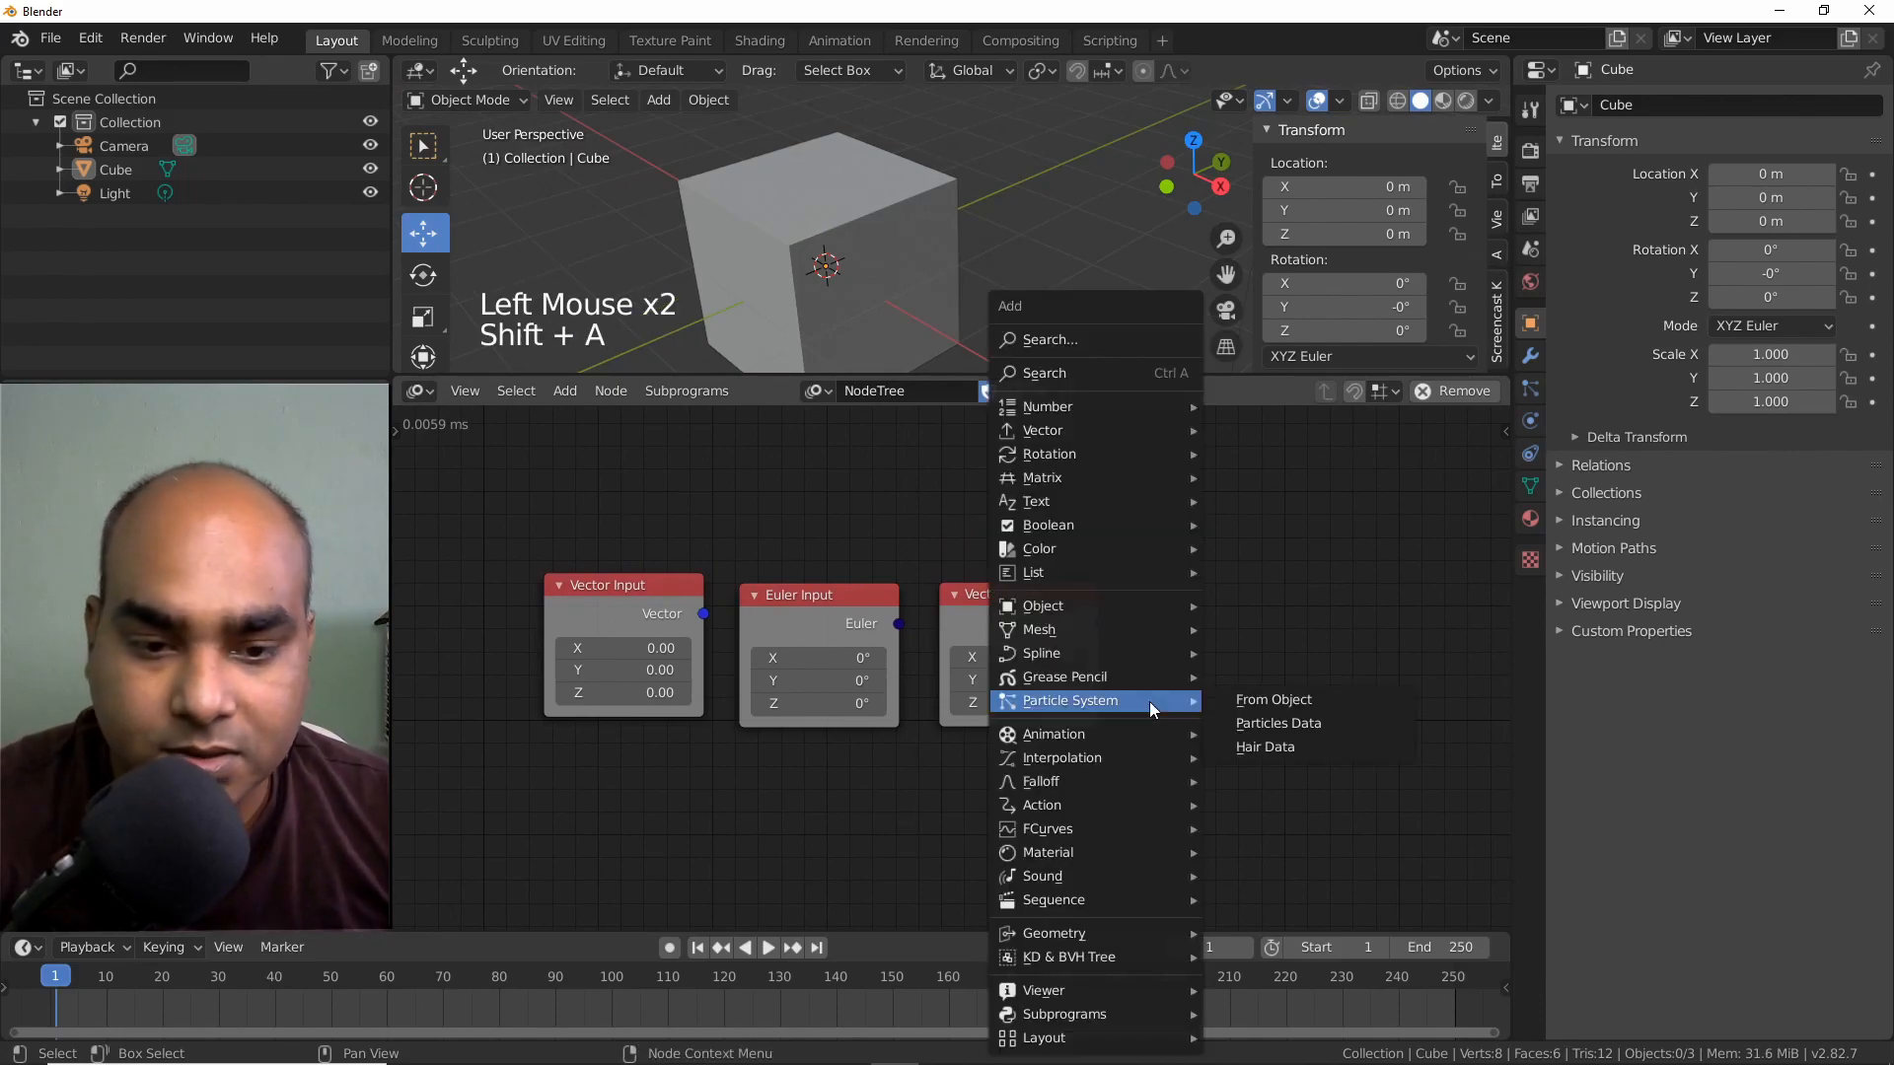
pyautogui.click(873, 811)
pyautogui.hotkey('ctrl', 'a')
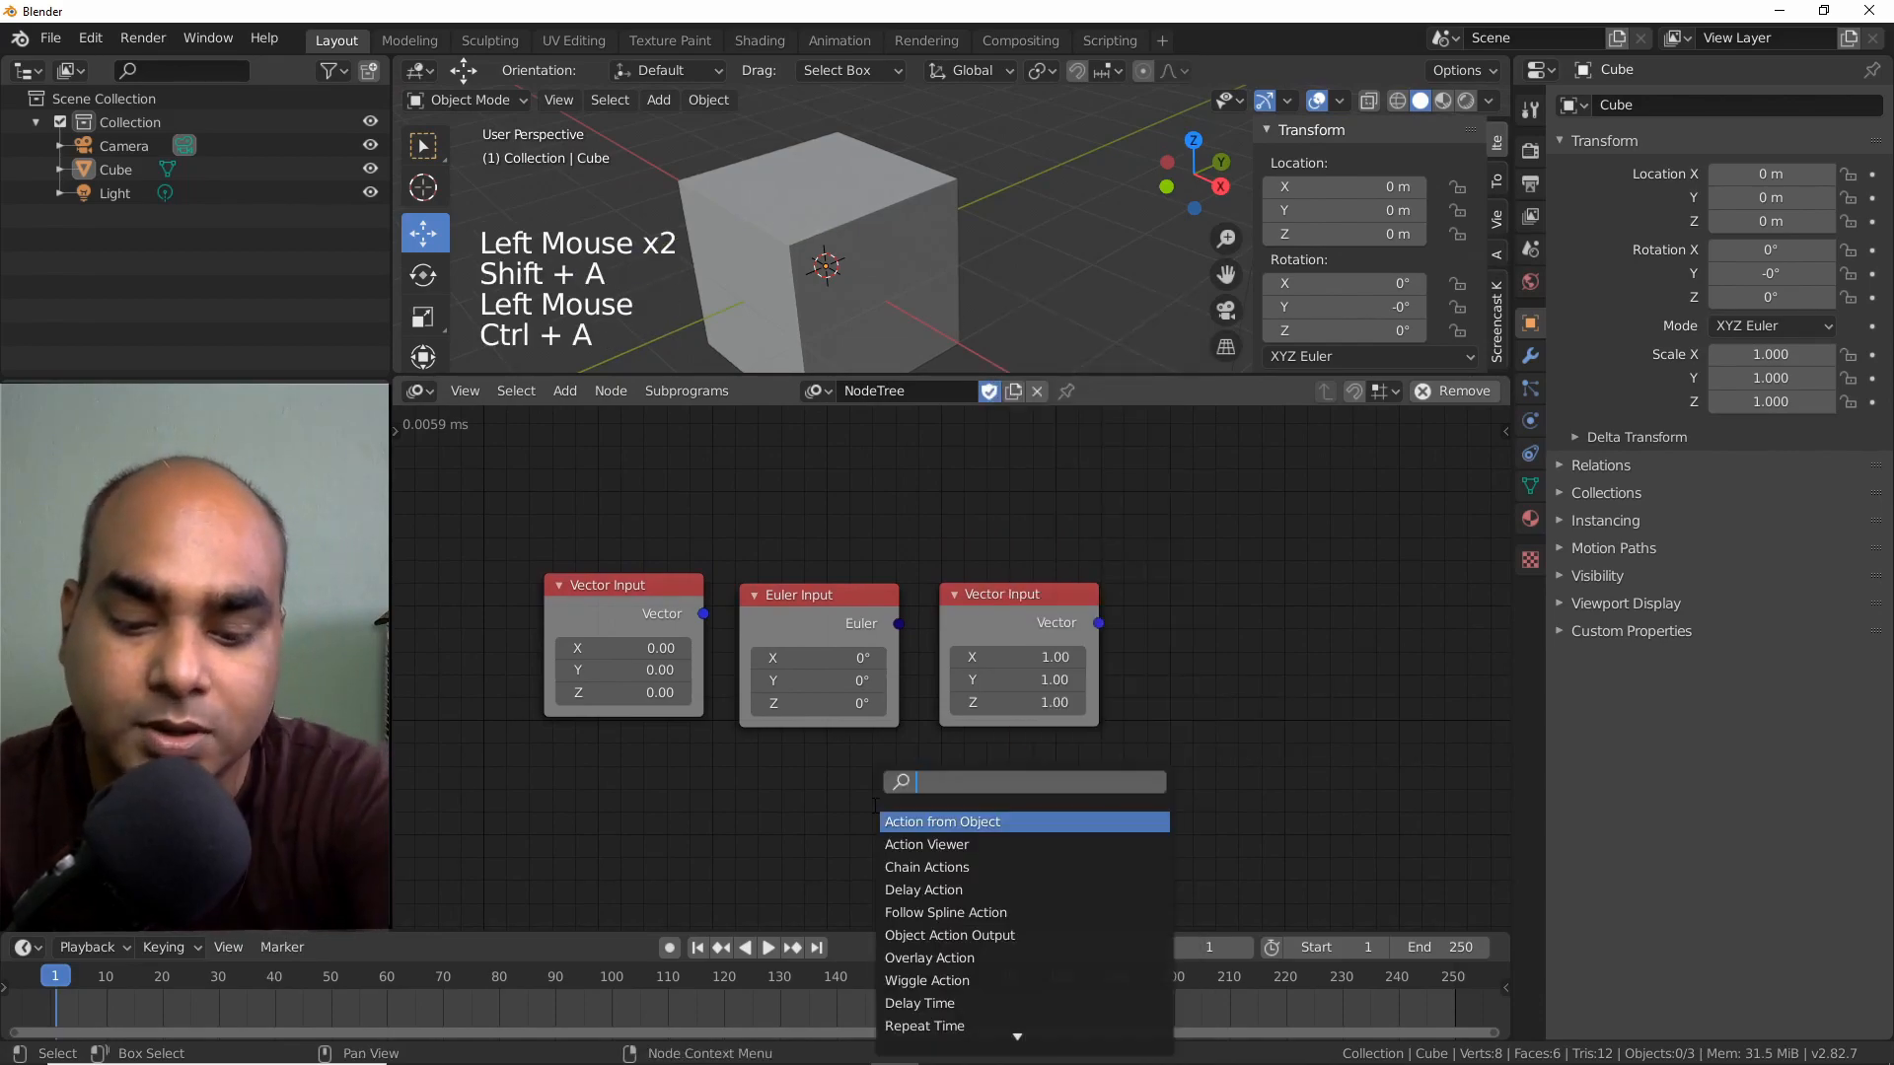
pyautogui.write('matrix in')
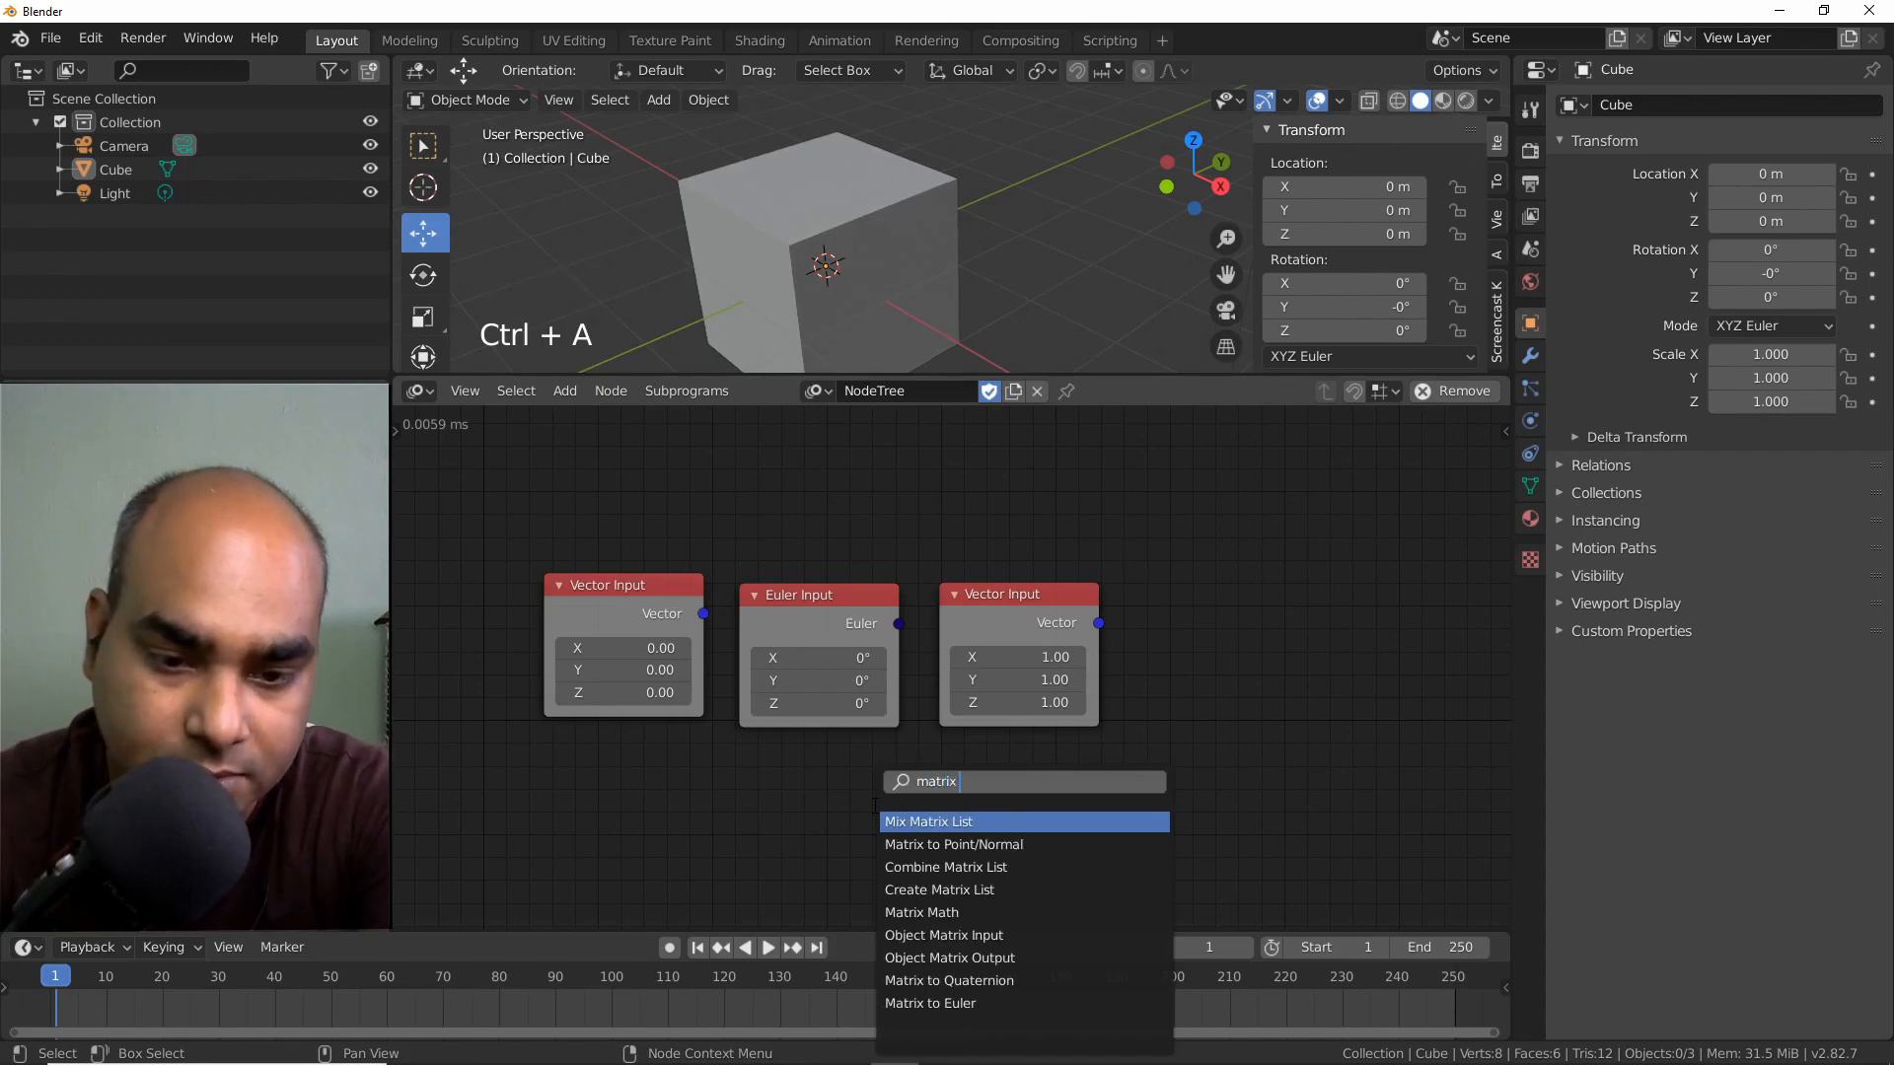
pyautogui.press('Return')
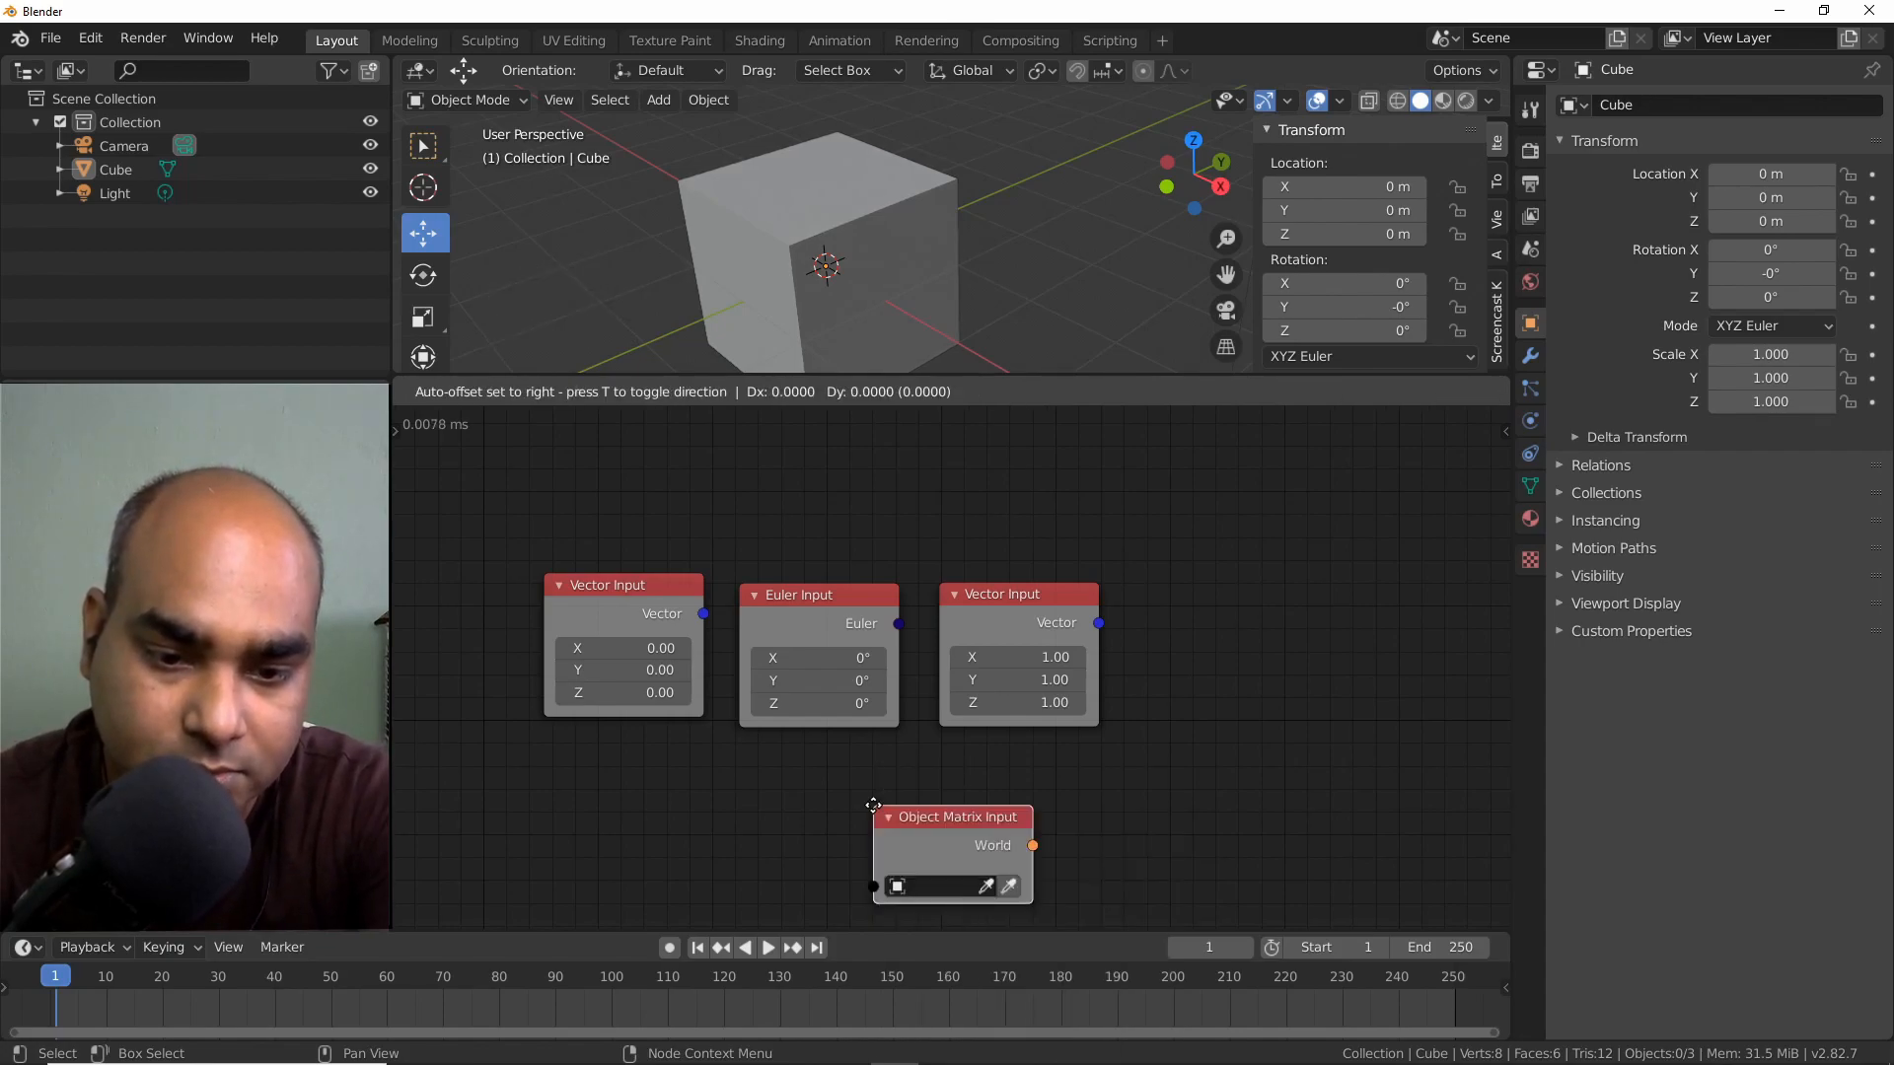
pyautogui.click(1178, 603)
pyautogui.press('Delete')
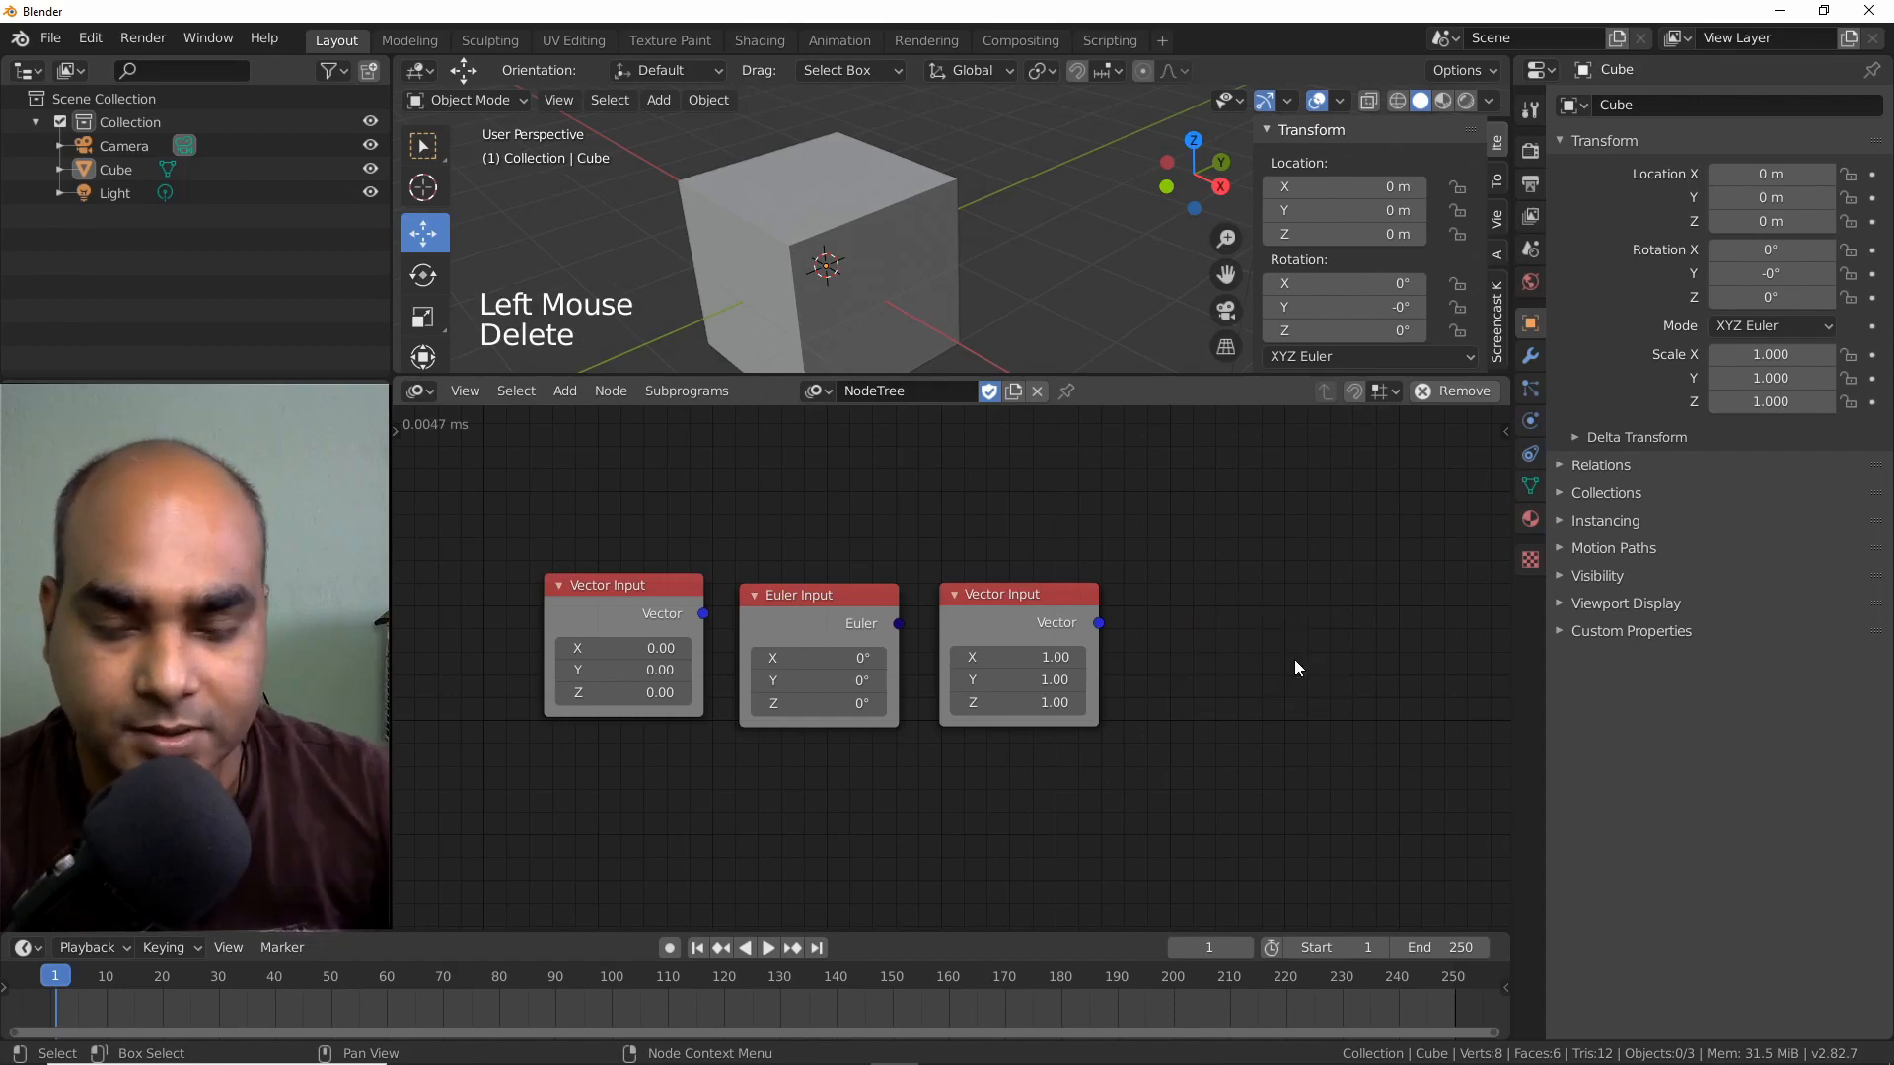
# Add a Compose Matrix node and place it beside the row of three input nodes, leaving a gap for links.
pyautogui.click(1223, 654)
pyautogui.hotkey('shift', 'a')
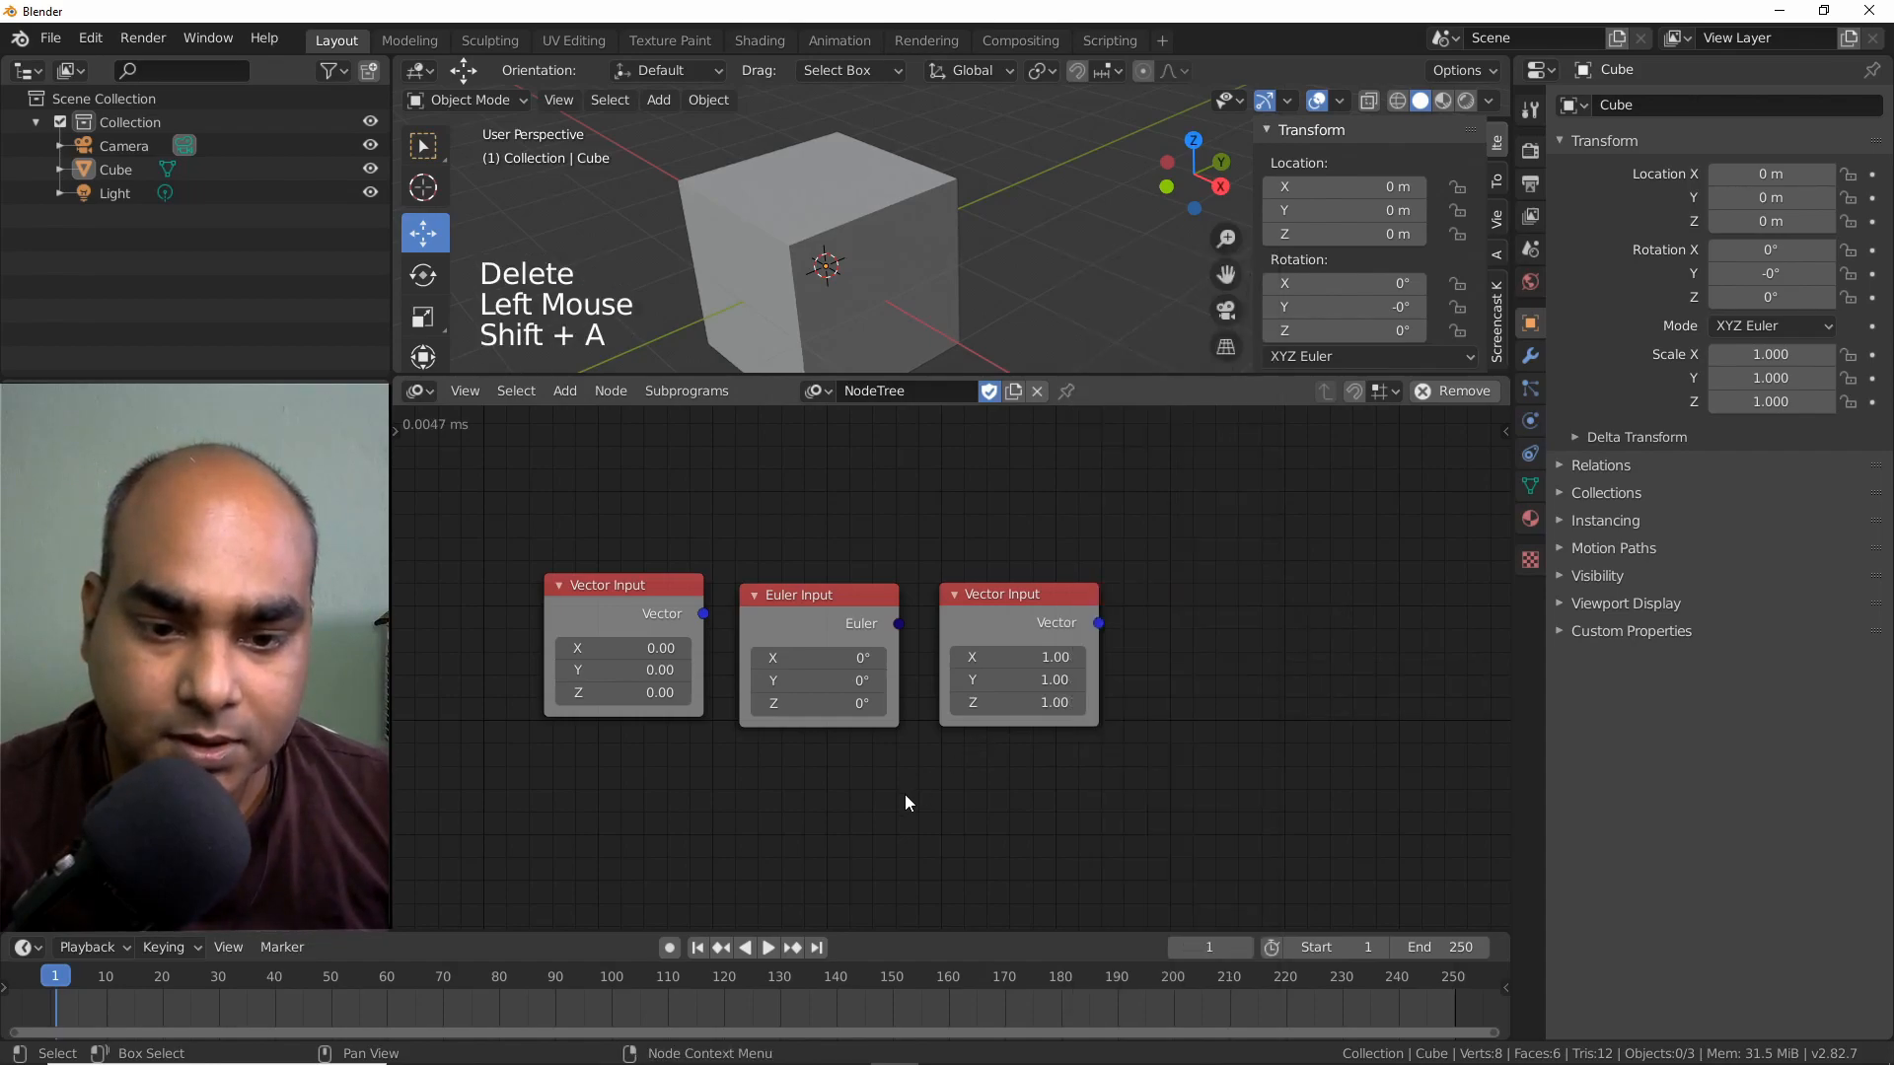
pyautogui.click(910, 819)
pyautogui.hotkey('ctrl', 'a')
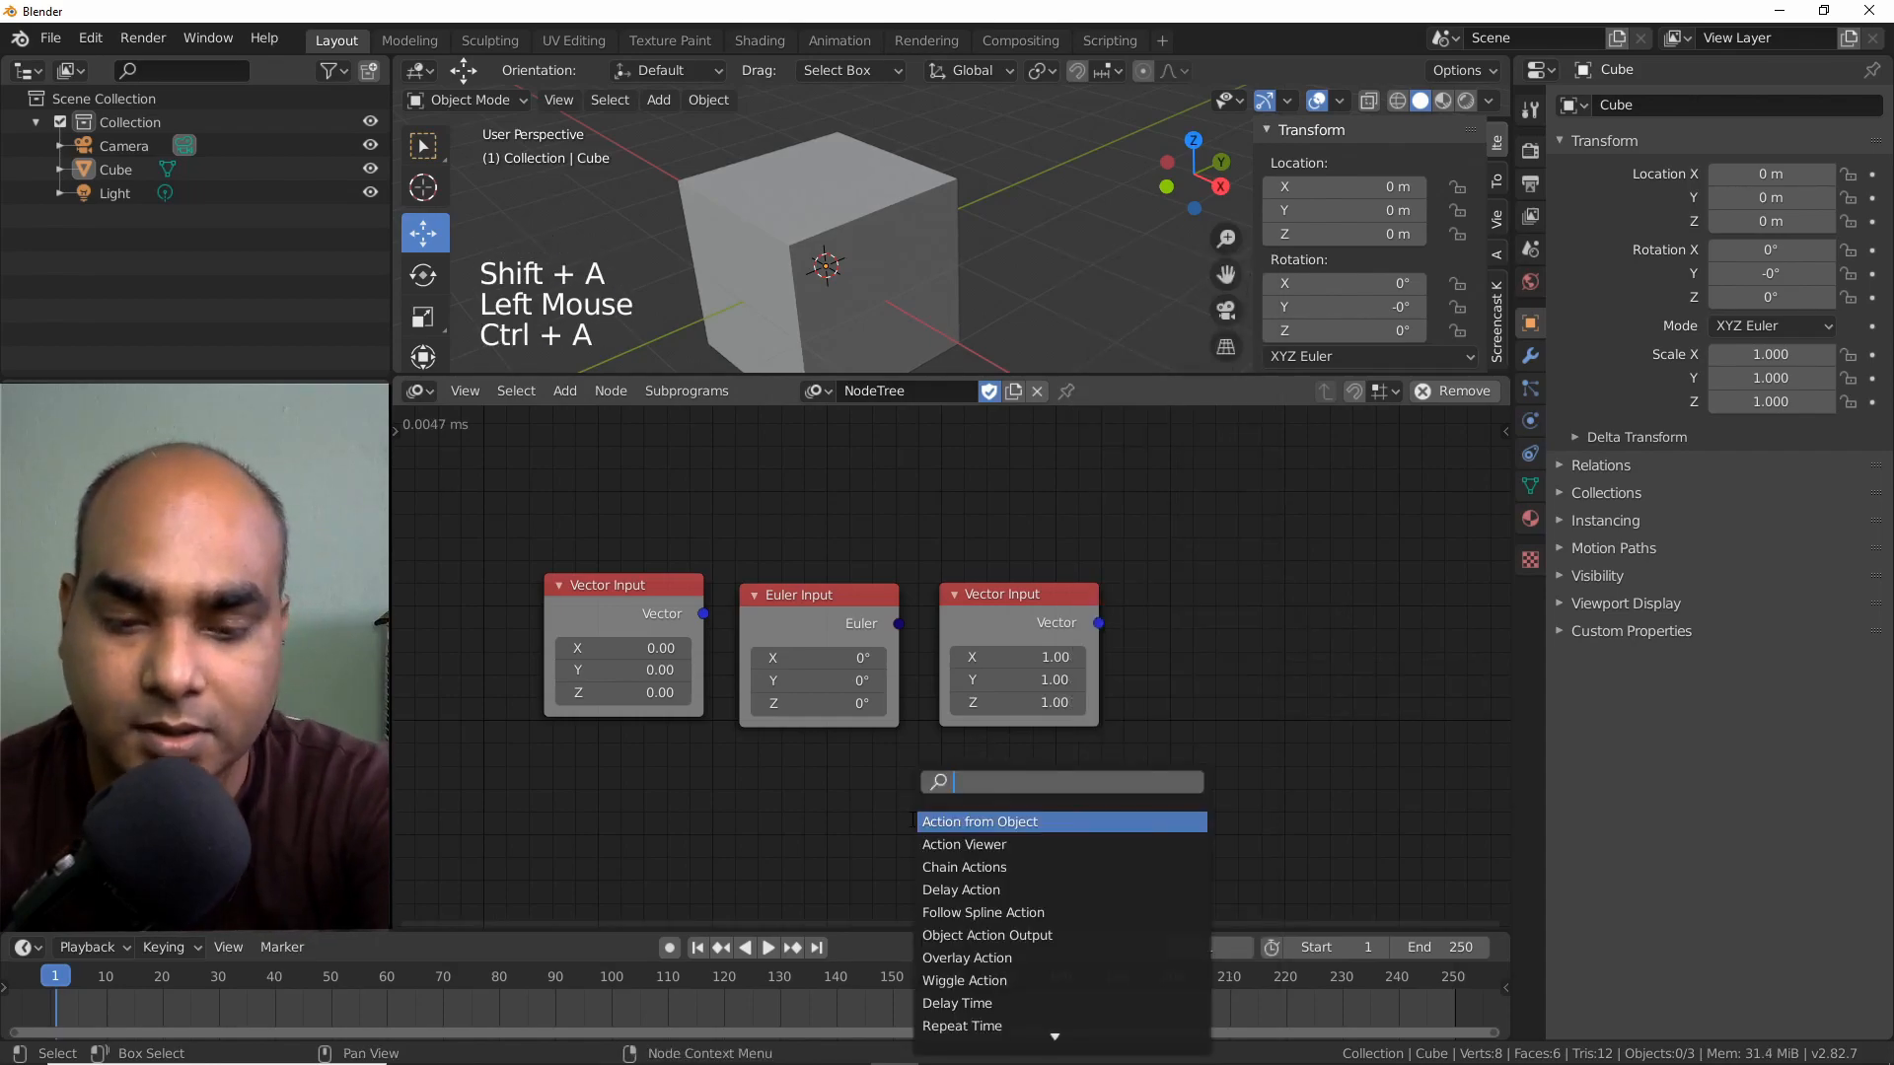
pyautogui.write('compose')
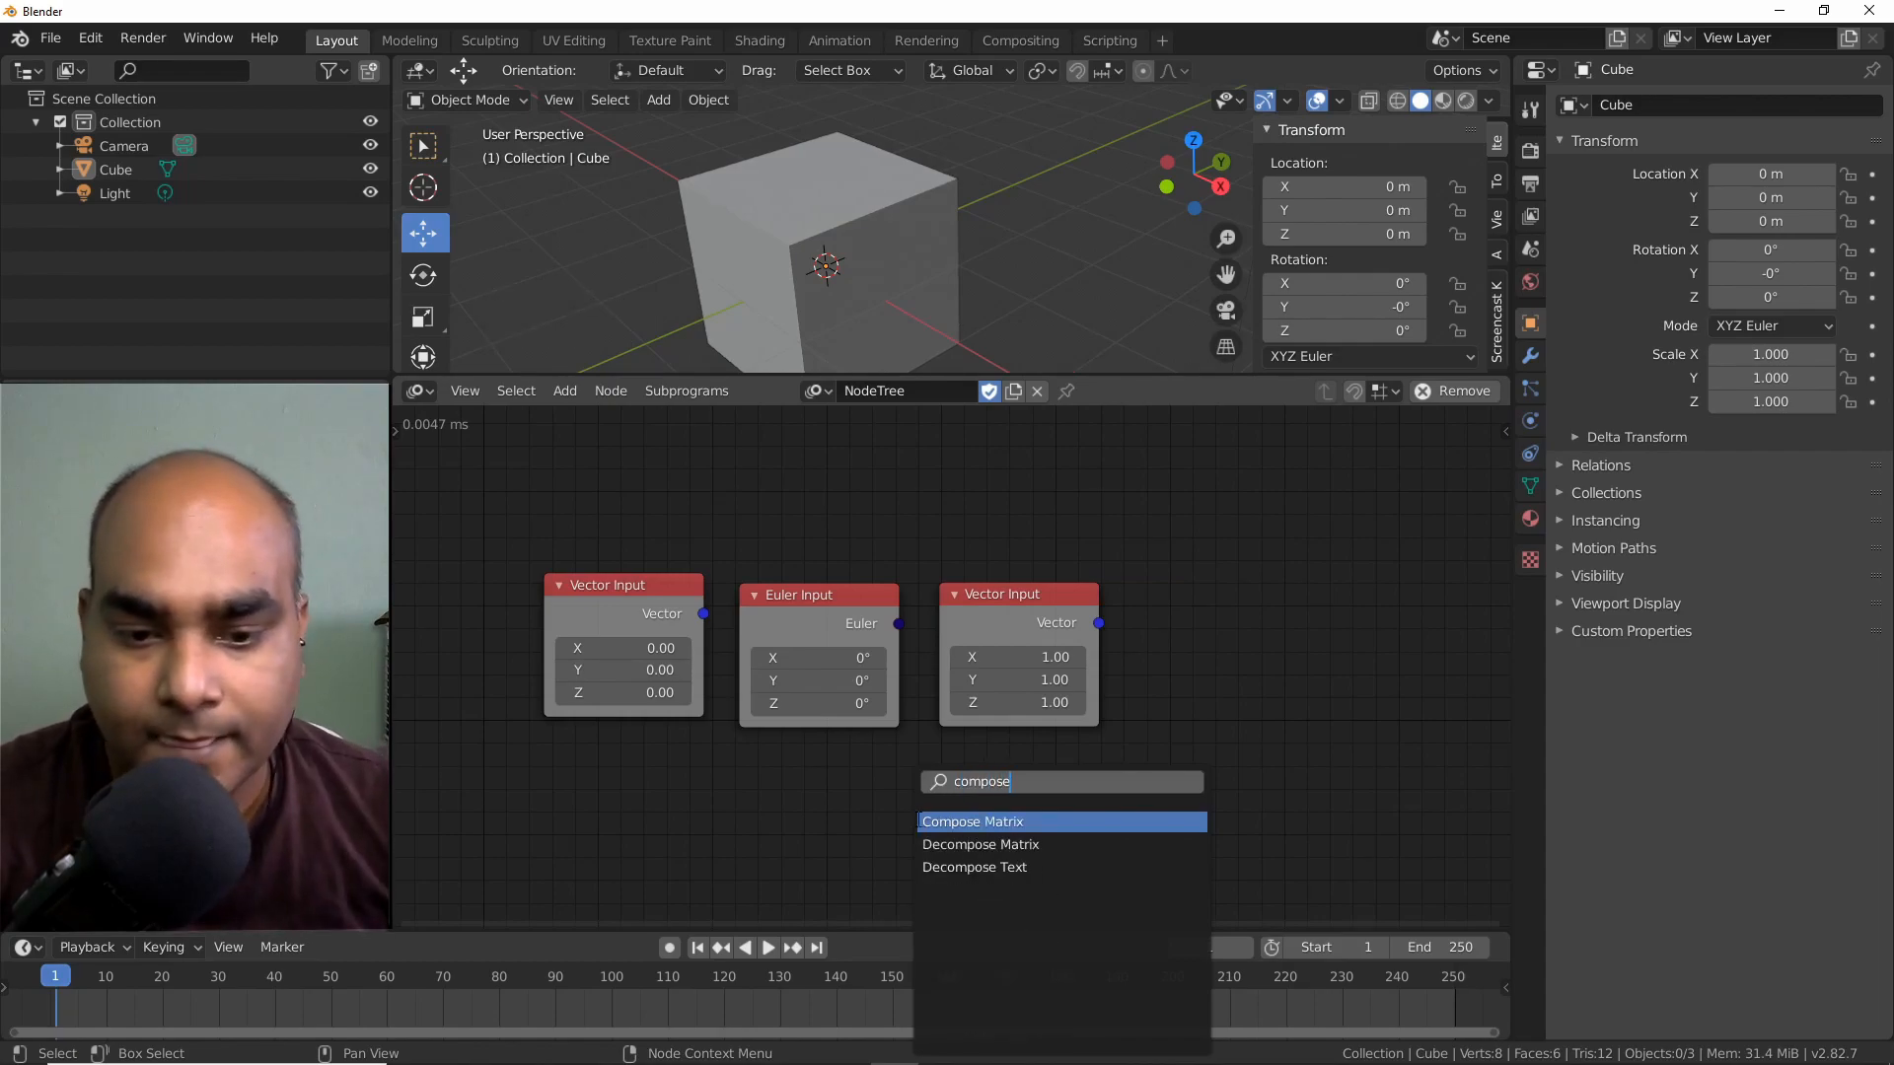
pyautogui.press('Return')
pyautogui.click(1194, 512)
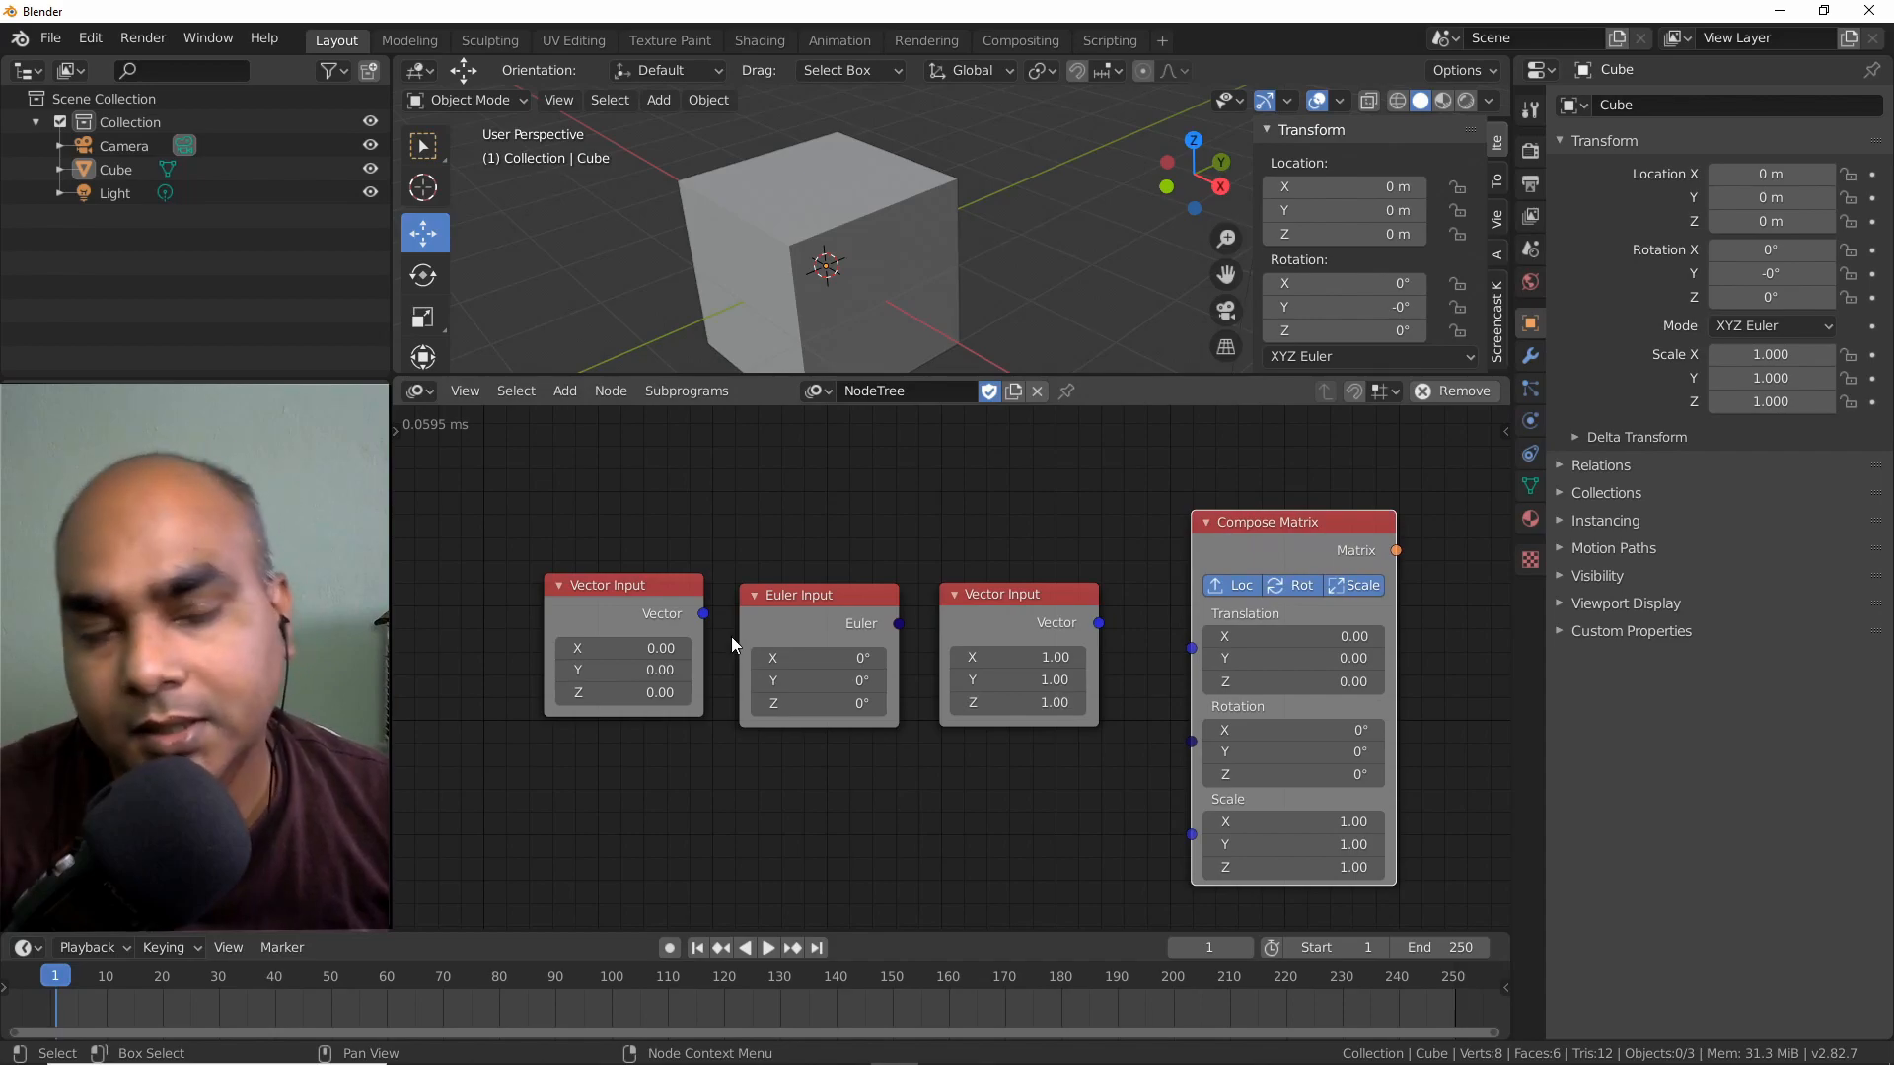
pyautogui.moveTo(1299, 536); pyautogui.dragTo(1288, 517)
pyautogui.moveTo(1070, 519); pyautogui.dragTo(935, 511, button='middle')
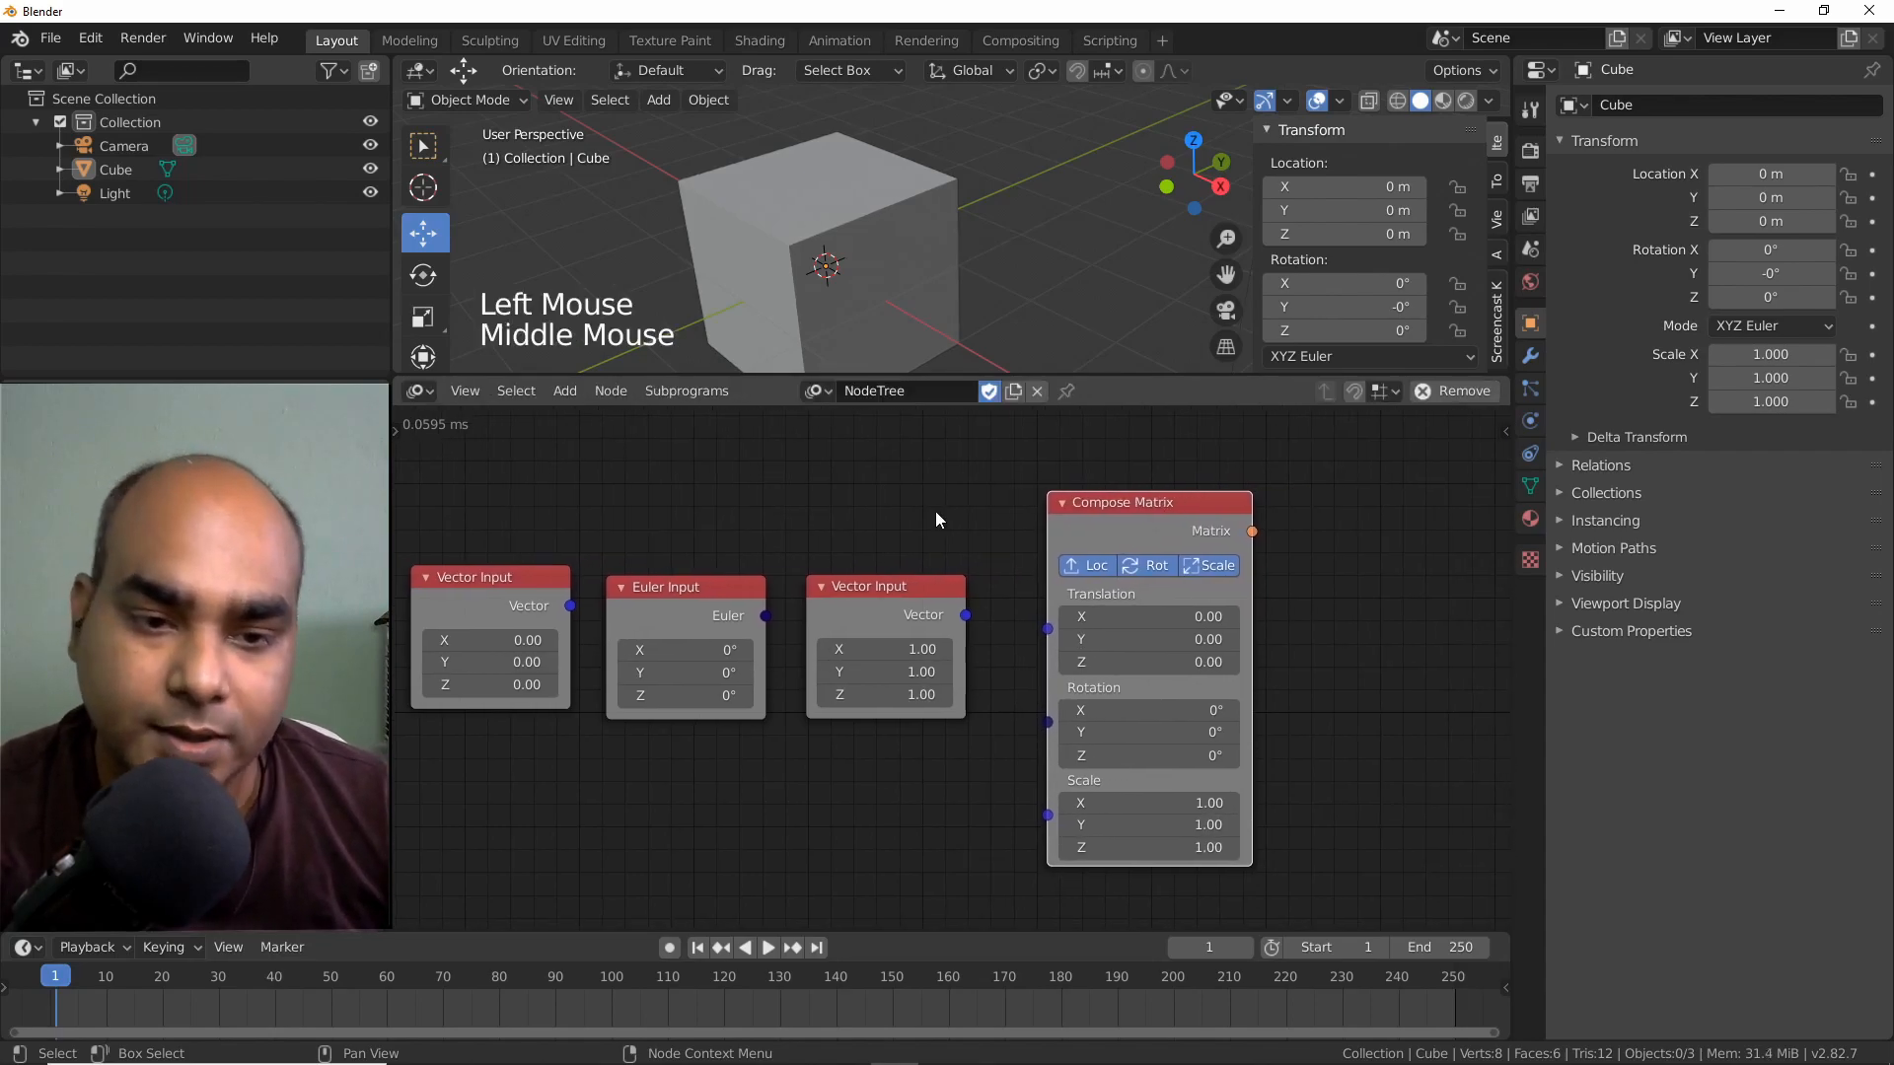
pyautogui.moveTo(1203, 530); pyautogui.dragTo(1234, 525)
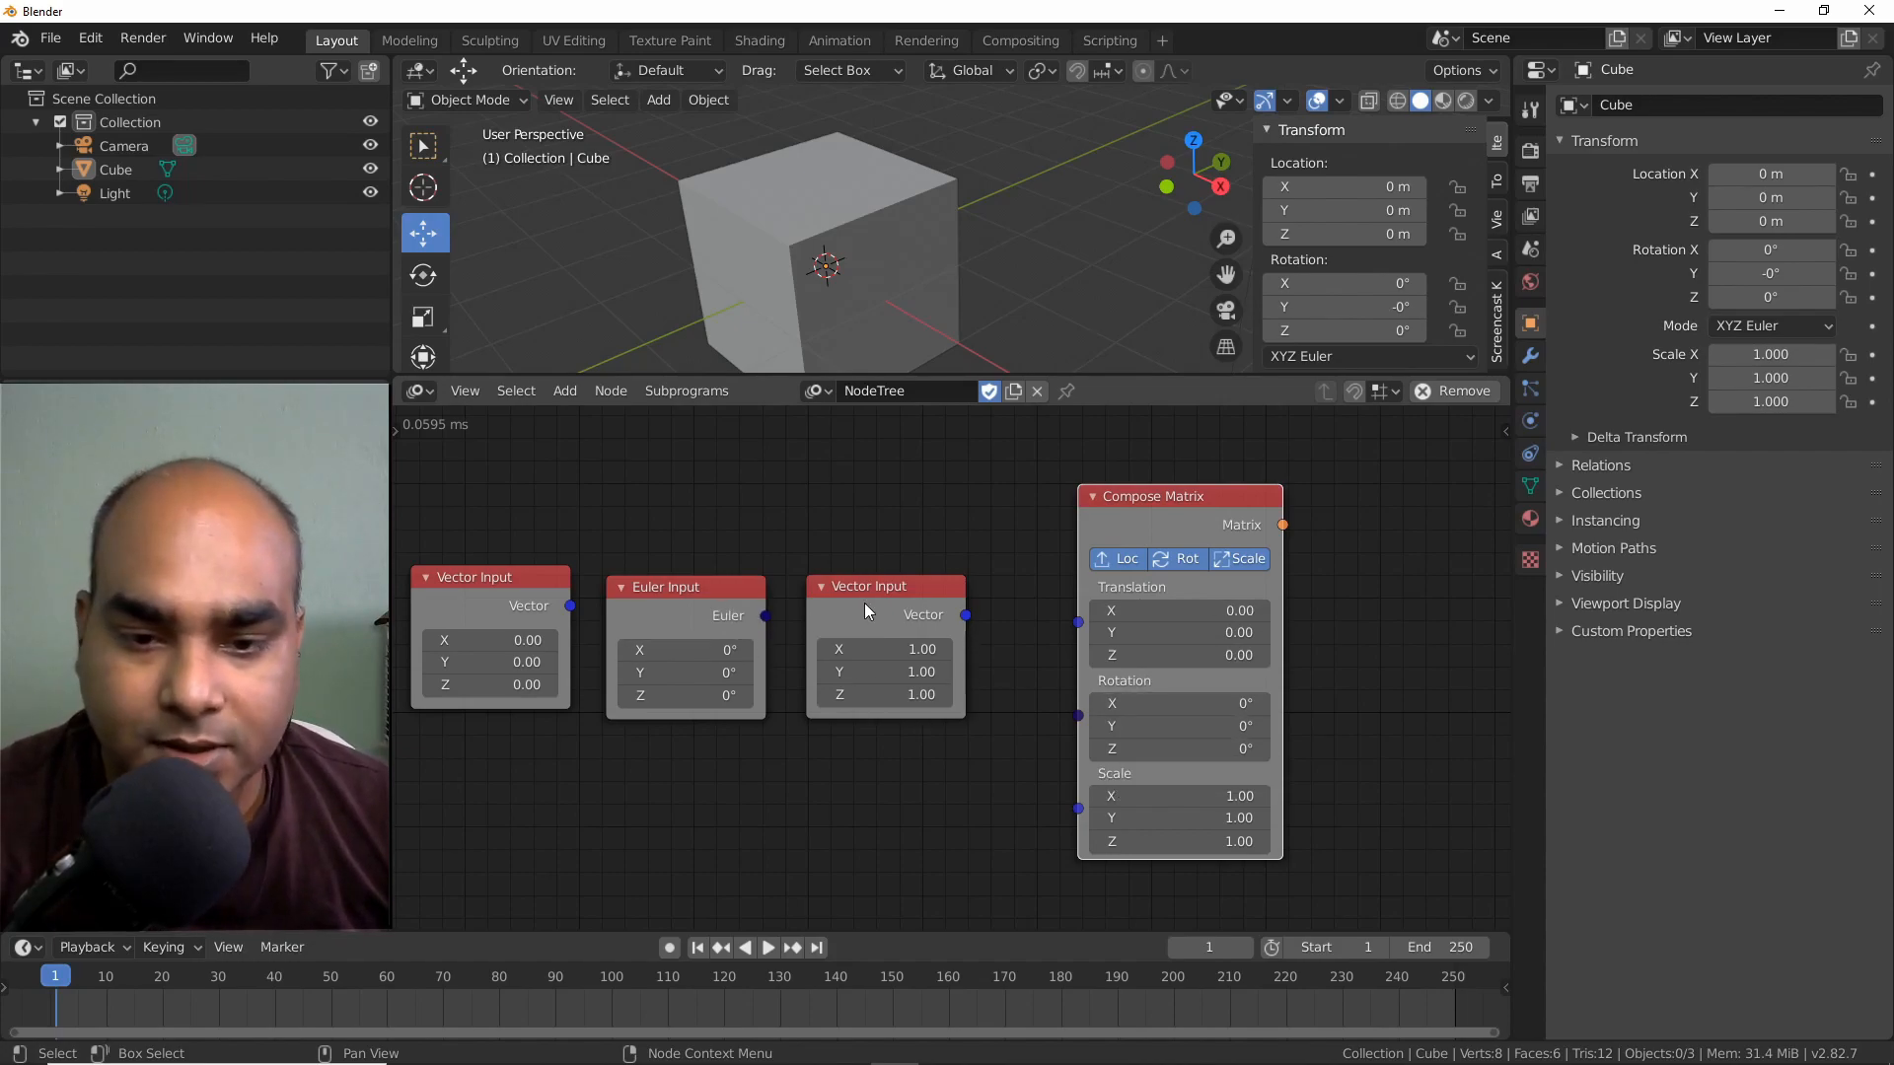
# Spread out the three input nodes and connect the 0.00 Vector Input to the Compose Matrix Translation input.
pyautogui.moveTo(501, 592); pyautogui.dragTo(751, 456)
pyautogui.moveTo(832, 623); pyautogui.dragTo(815, 749)
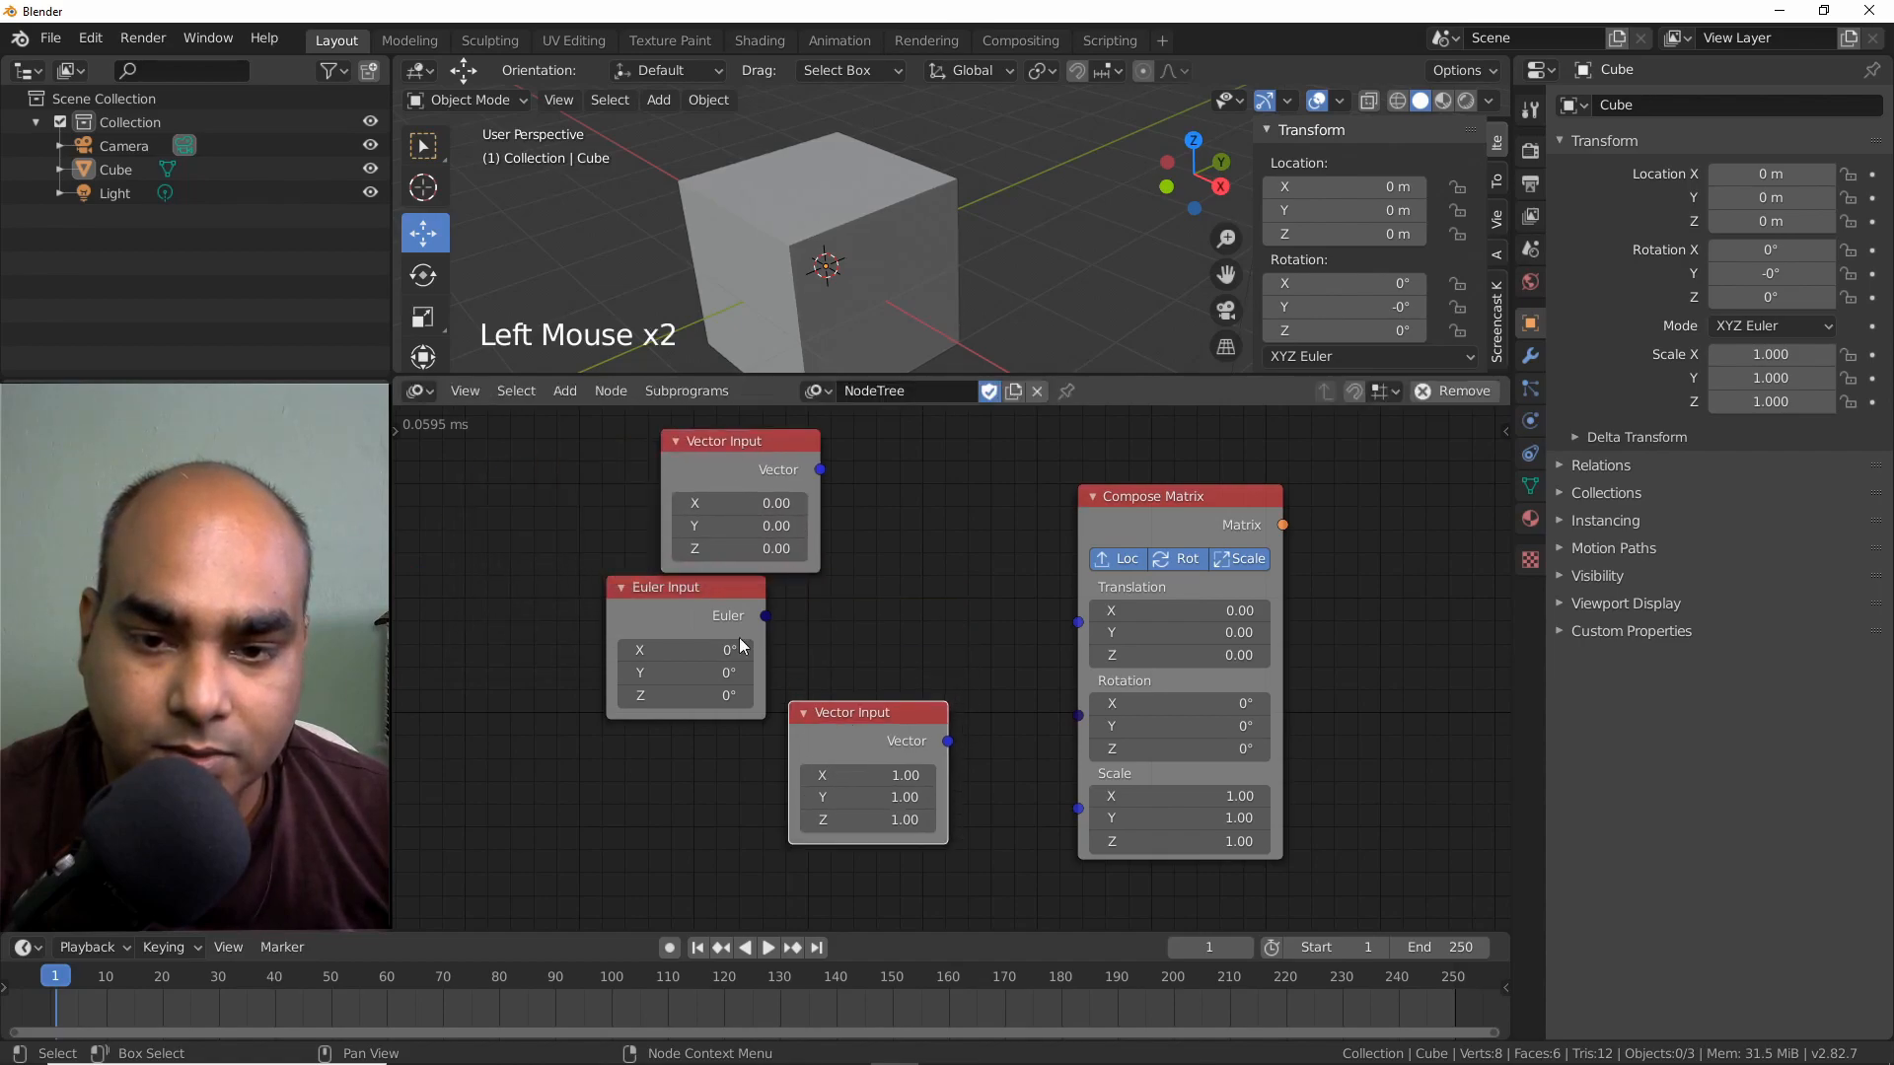
pyautogui.moveTo(722, 587); pyautogui.dragTo(636, 716)
pyautogui.moveTo(820, 471); pyautogui.dragTo(962, 580)
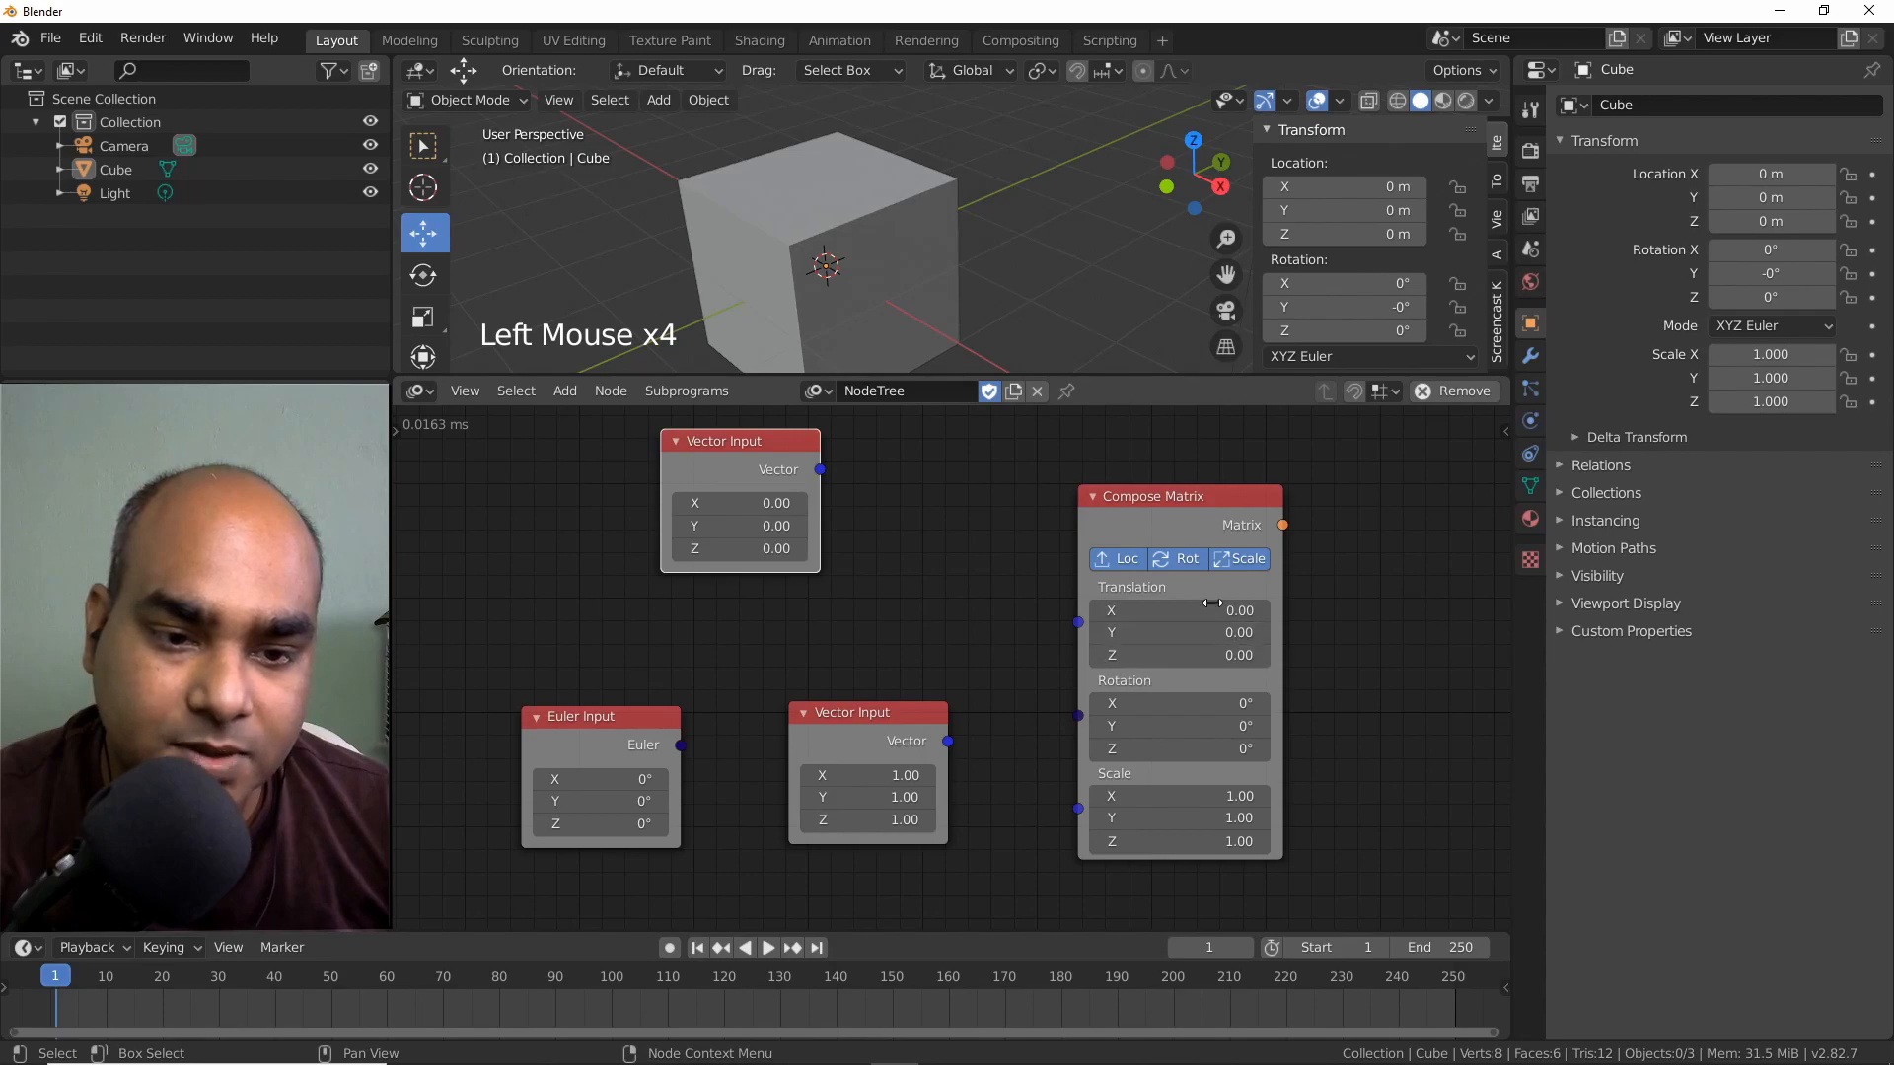
pyautogui.moveTo(820, 469); pyautogui.dragTo(1081, 622)
# Stack the input nodes in a column with Euler Input in the middle, and connect Euler to the Compose Matrix Rotation input.
pyautogui.moveTo(691, 451); pyautogui.dragTo(840, 493)
pyautogui.moveTo(860, 740); pyautogui.dragTo(883, 849)
pyautogui.moveTo(592, 732); pyautogui.dragTo(880, 671)
pyautogui.click(975, 696)
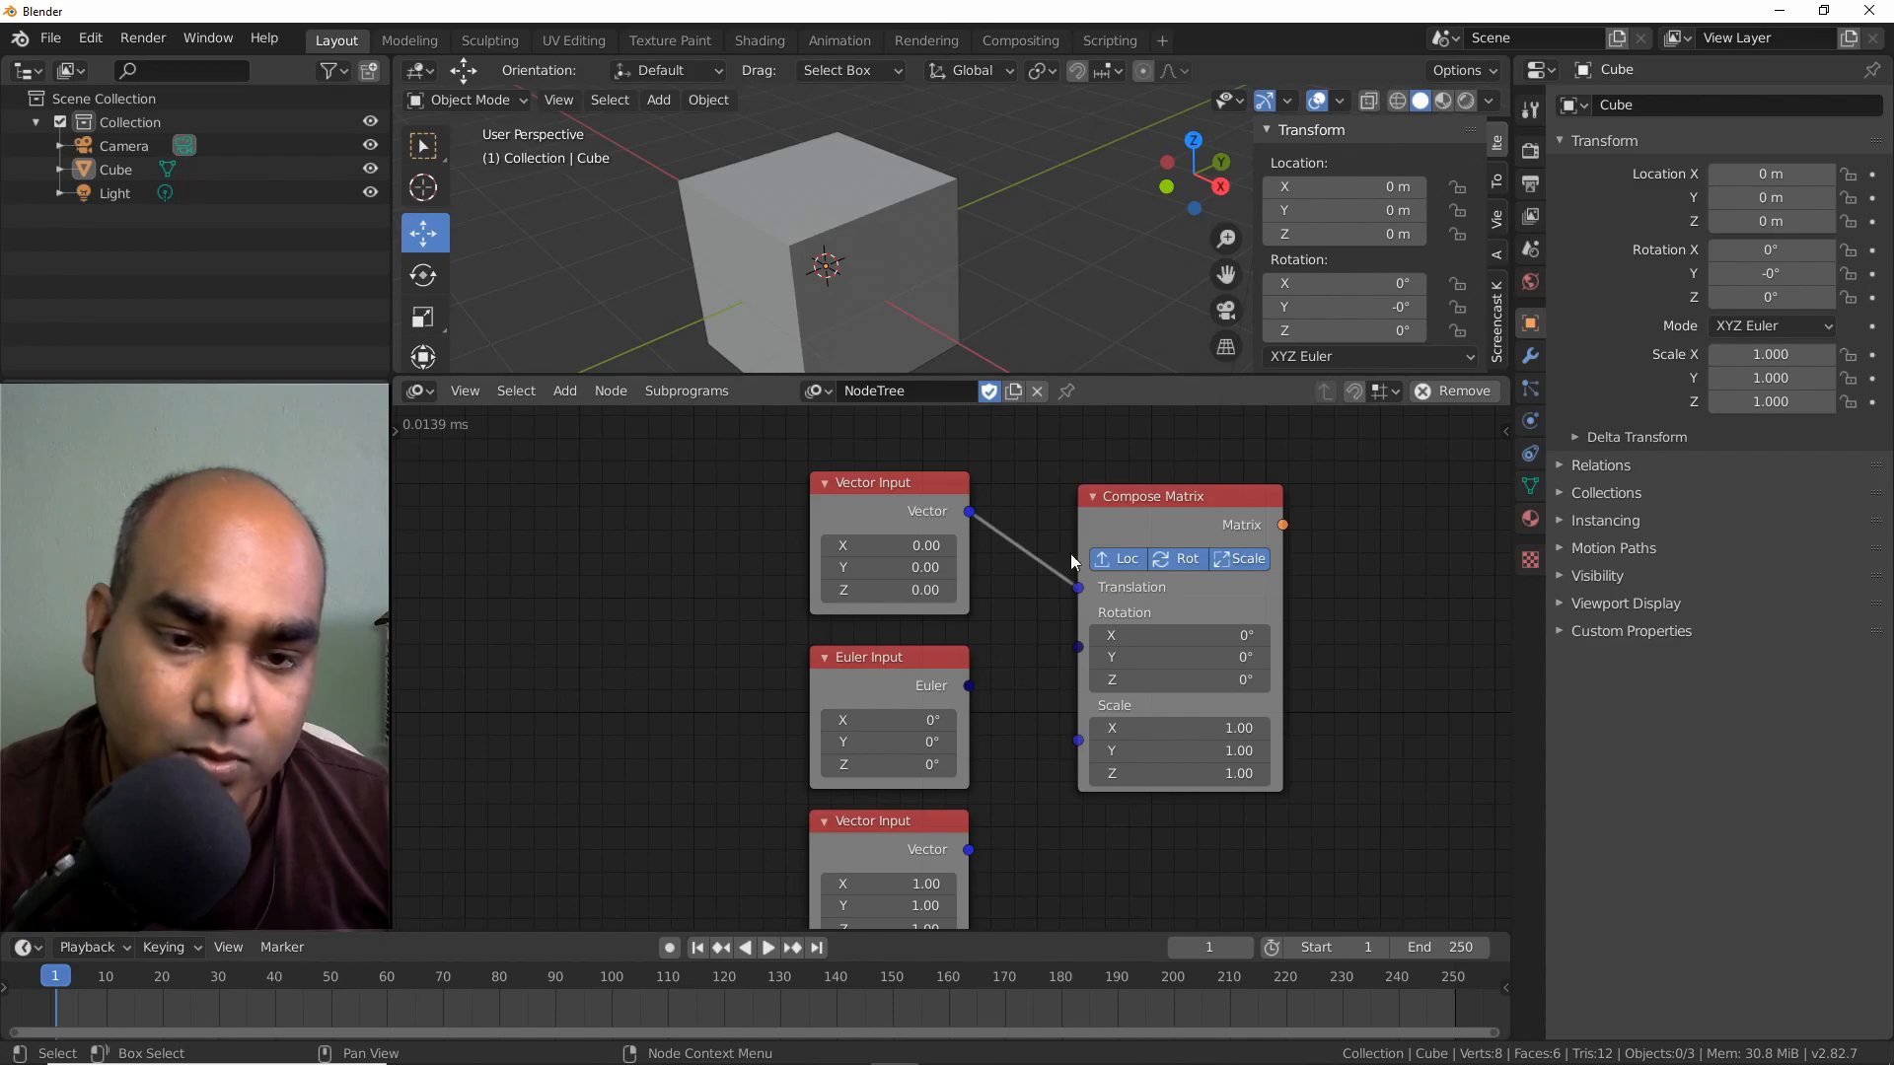
pyautogui.moveTo(960, 695); pyautogui.dragTo(1086, 632)
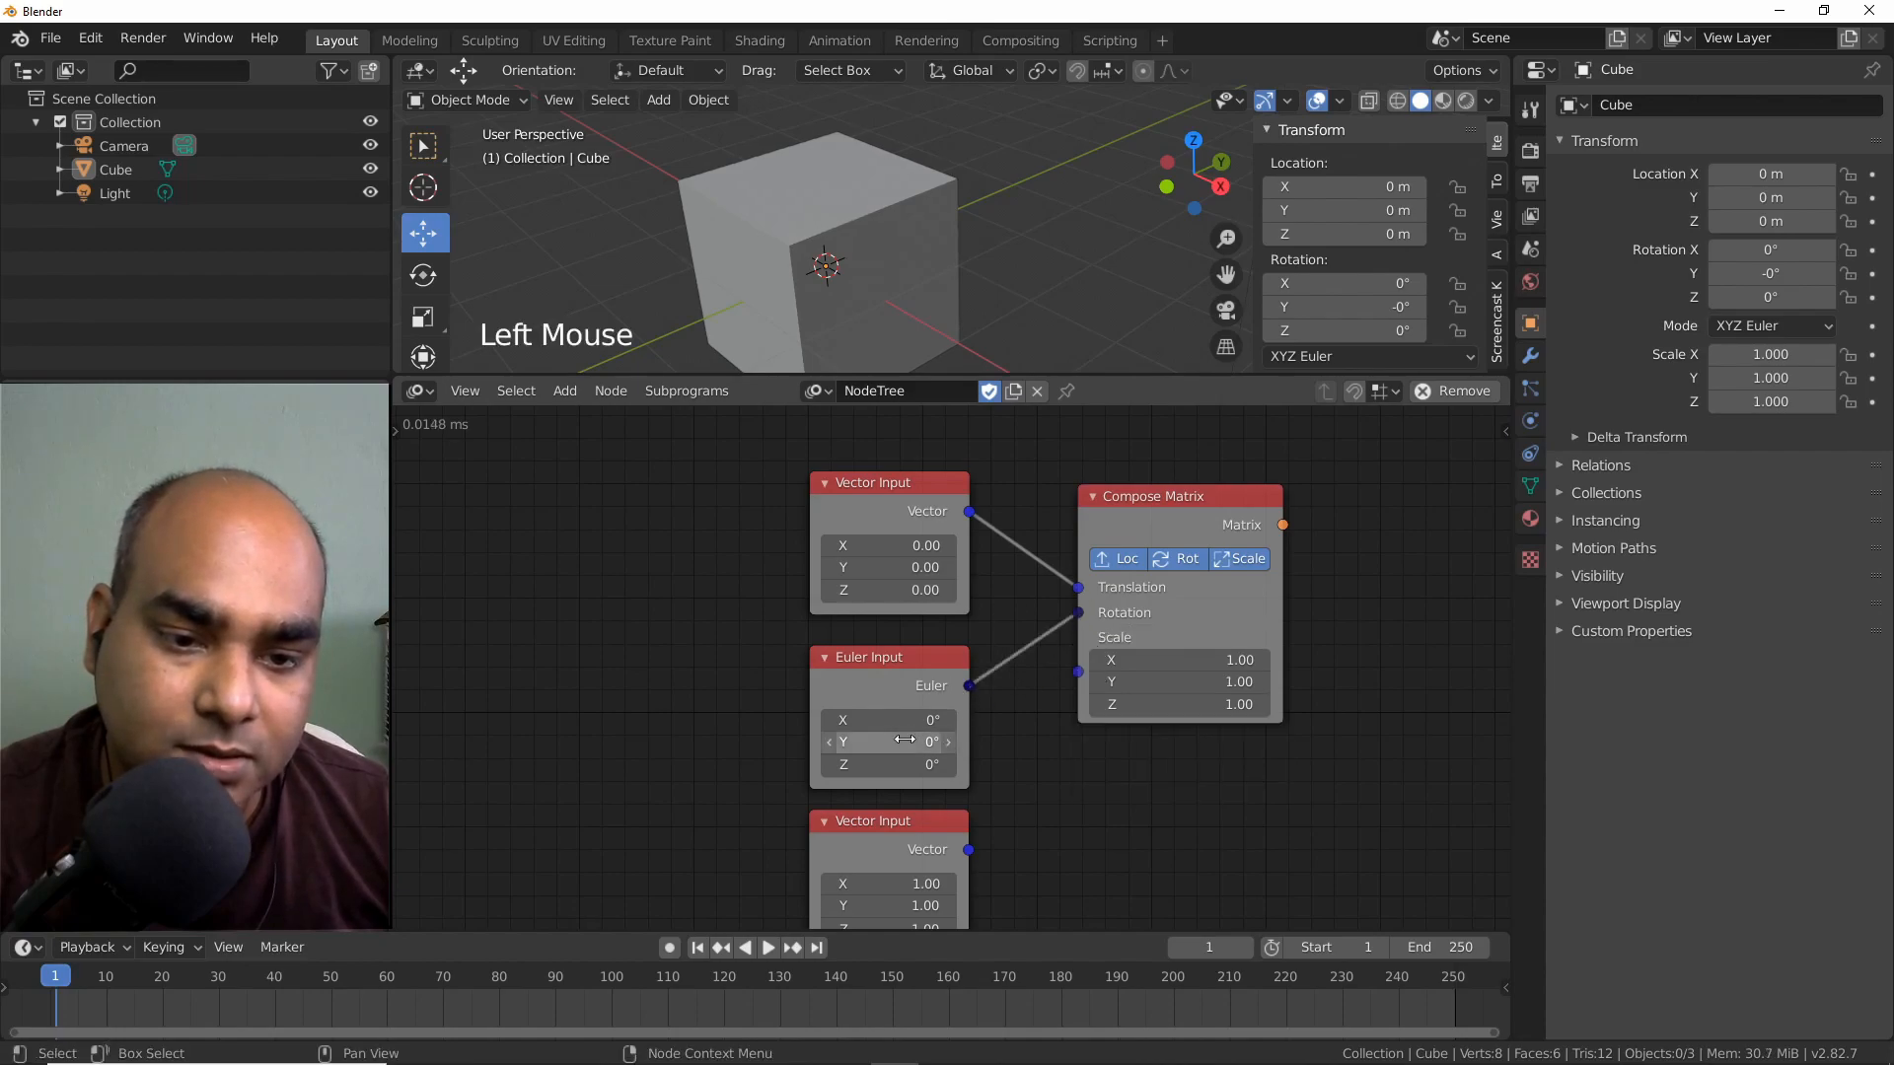
# Connect the 1.00 Vector Input to the Compose Matrix Scale input and tidy the spacing of the linked nodes.
pyautogui.moveTo(886, 676); pyautogui.dragTo(885, 654)
pyautogui.moveTo(889, 828)
pyautogui.mouseDown()
pyautogui.moveTo(967, 780)
pyautogui.moveTo(883, 805)
pyautogui.mouseUp()
pyautogui.moveTo(962, 861); pyautogui.dragTo(1095, 670)
pyautogui.moveTo(1163, 521); pyautogui.dragTo(1139, 579)
pyautogui.moveTo(1116, 728); pyautogui.dragTo(876, 700, button='middle')
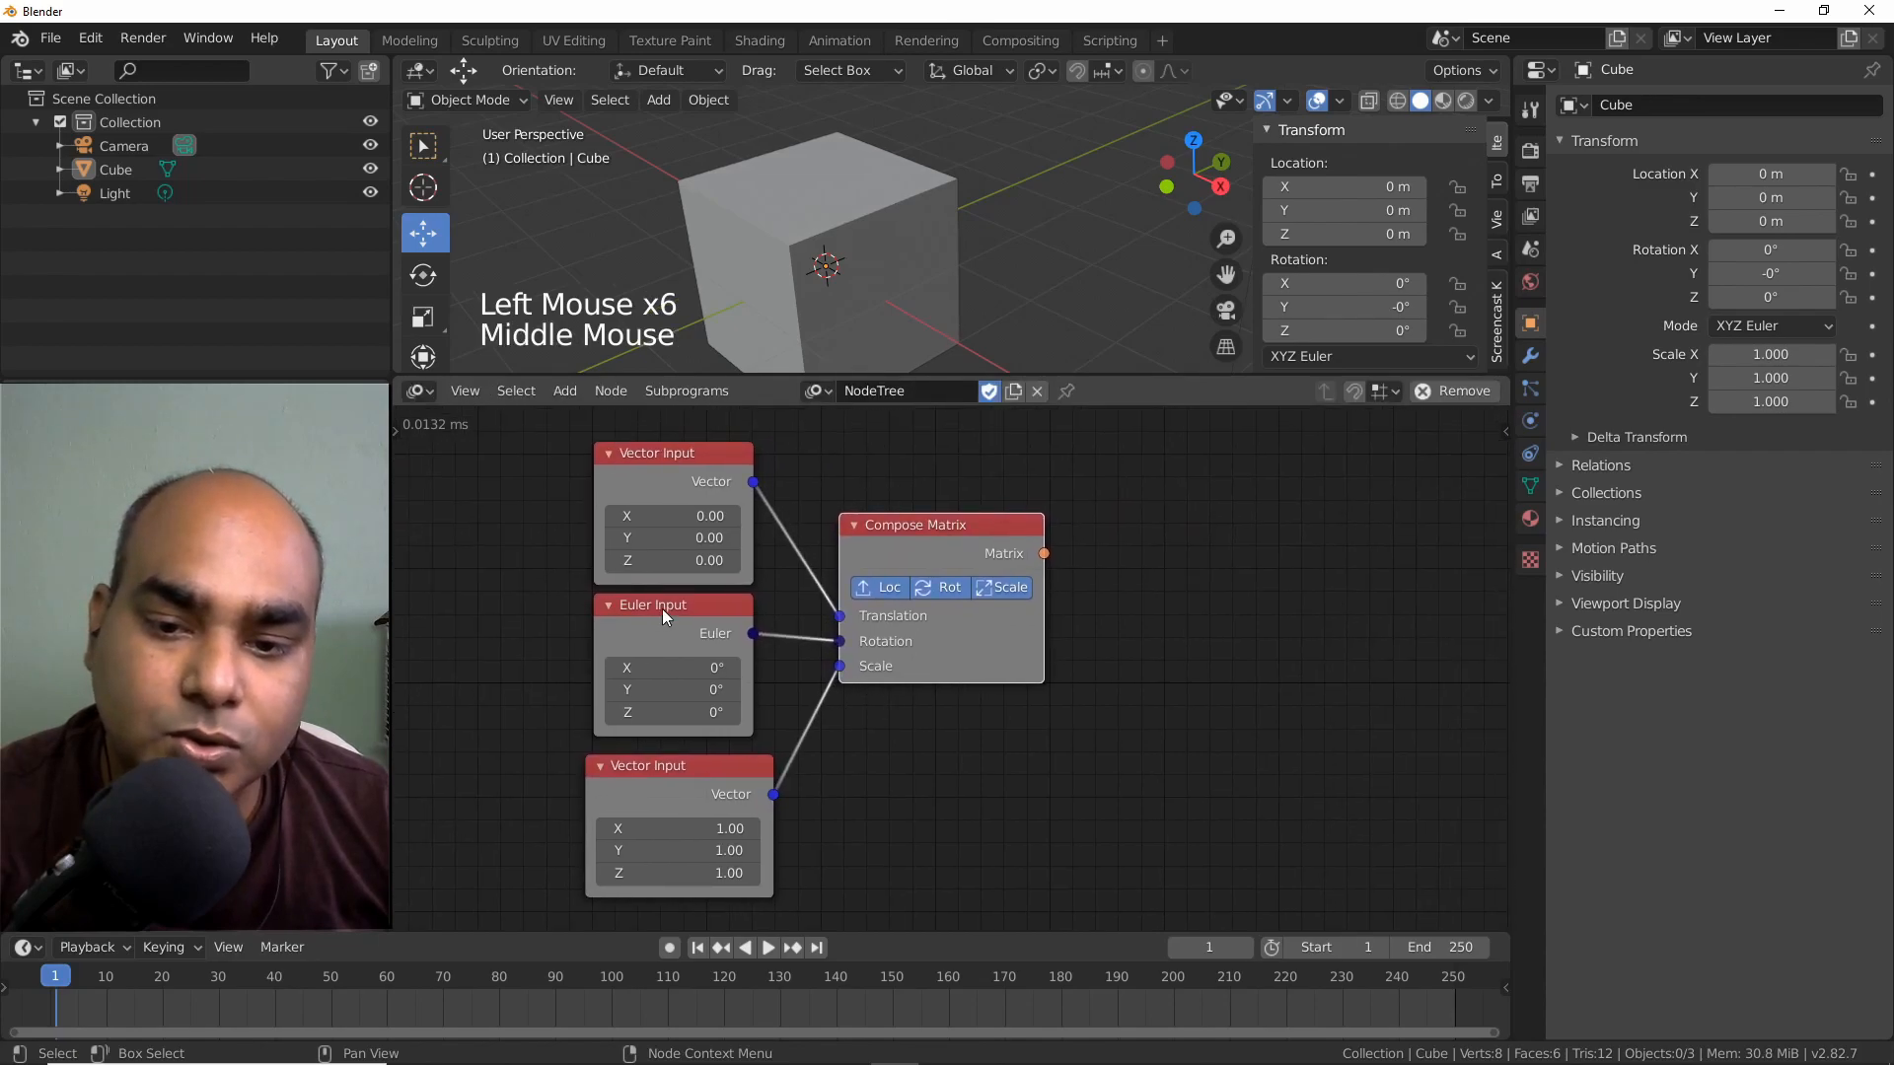
pyautogui.click(659, 609)
pyautogui.moveTo(692, 452)
pyautogui.mouseDown()
pyautogui.moveTo(674, 445)
pyautogui.moveTo(690, 445)
pyautogui.mouseUp()
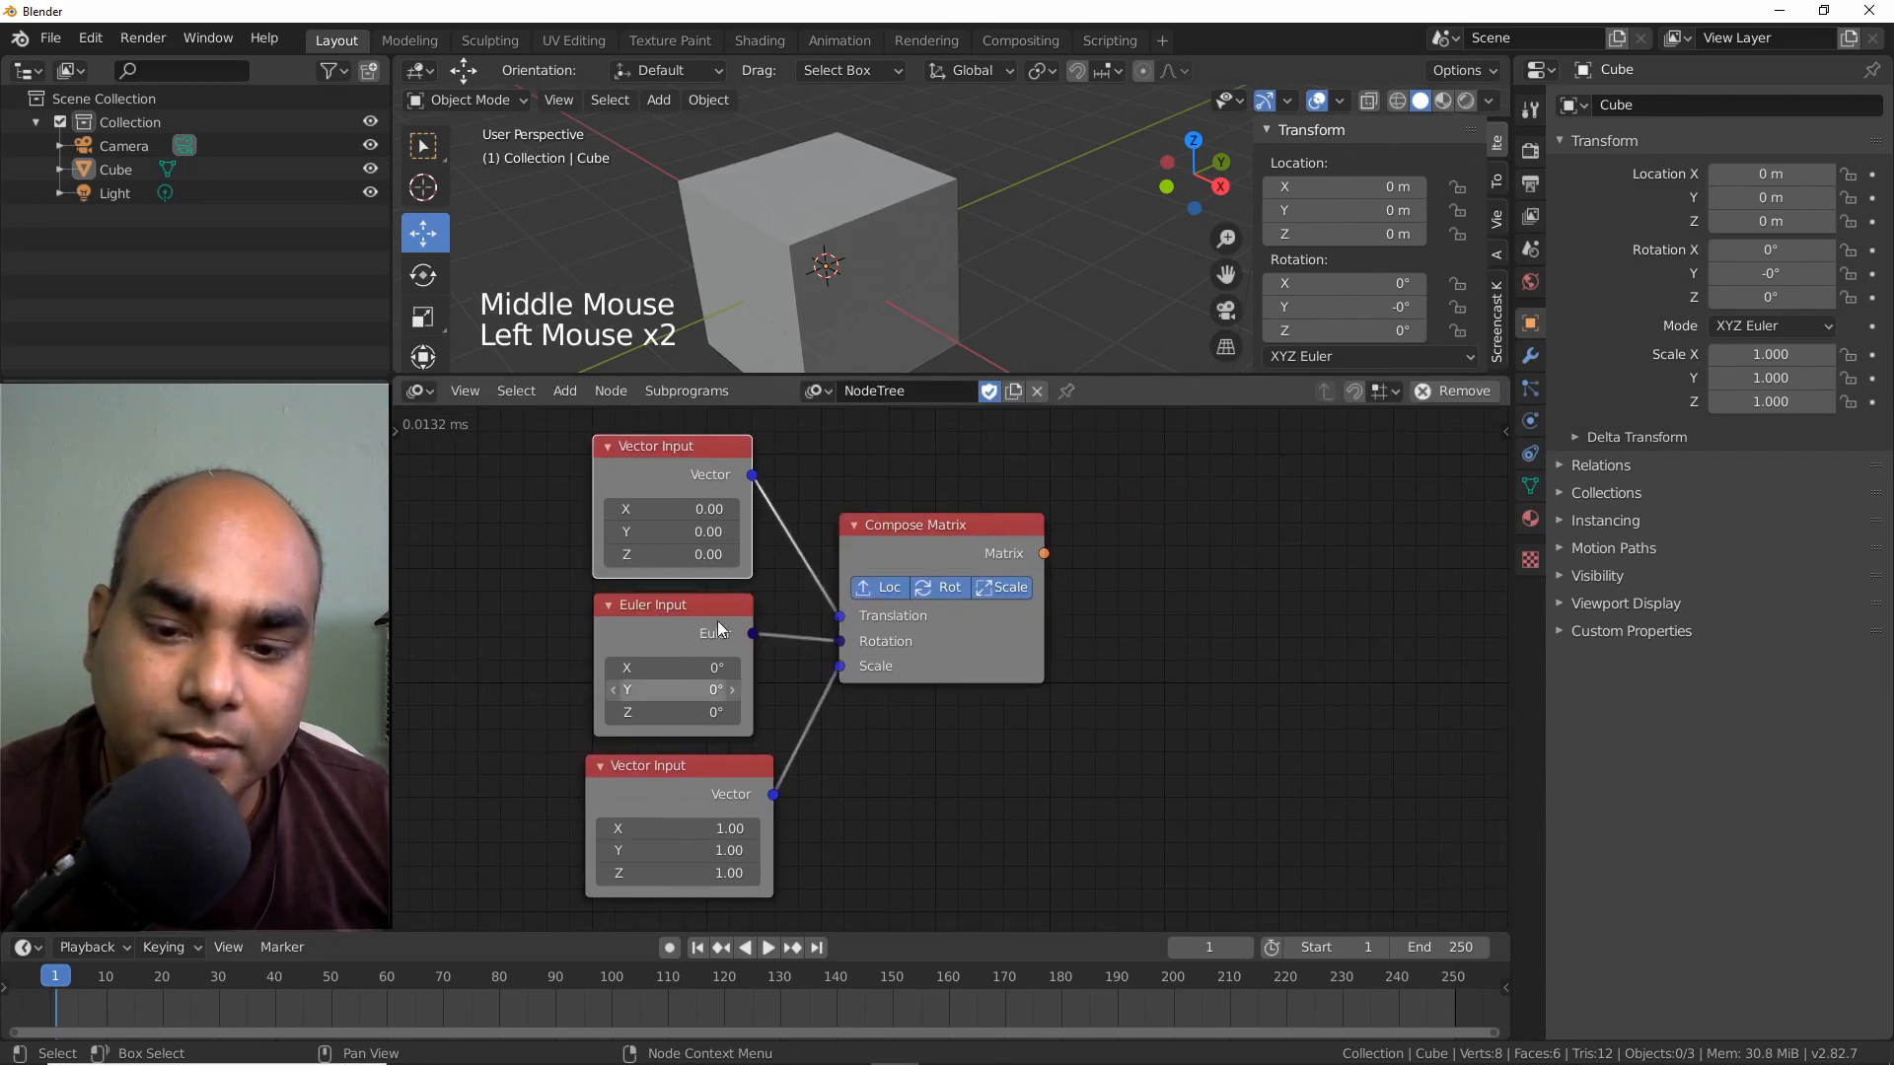
# Attach a Viewer node to the Matrix output of Compose Matrix and place it beside that node.
pyautogui.click(920, 529)
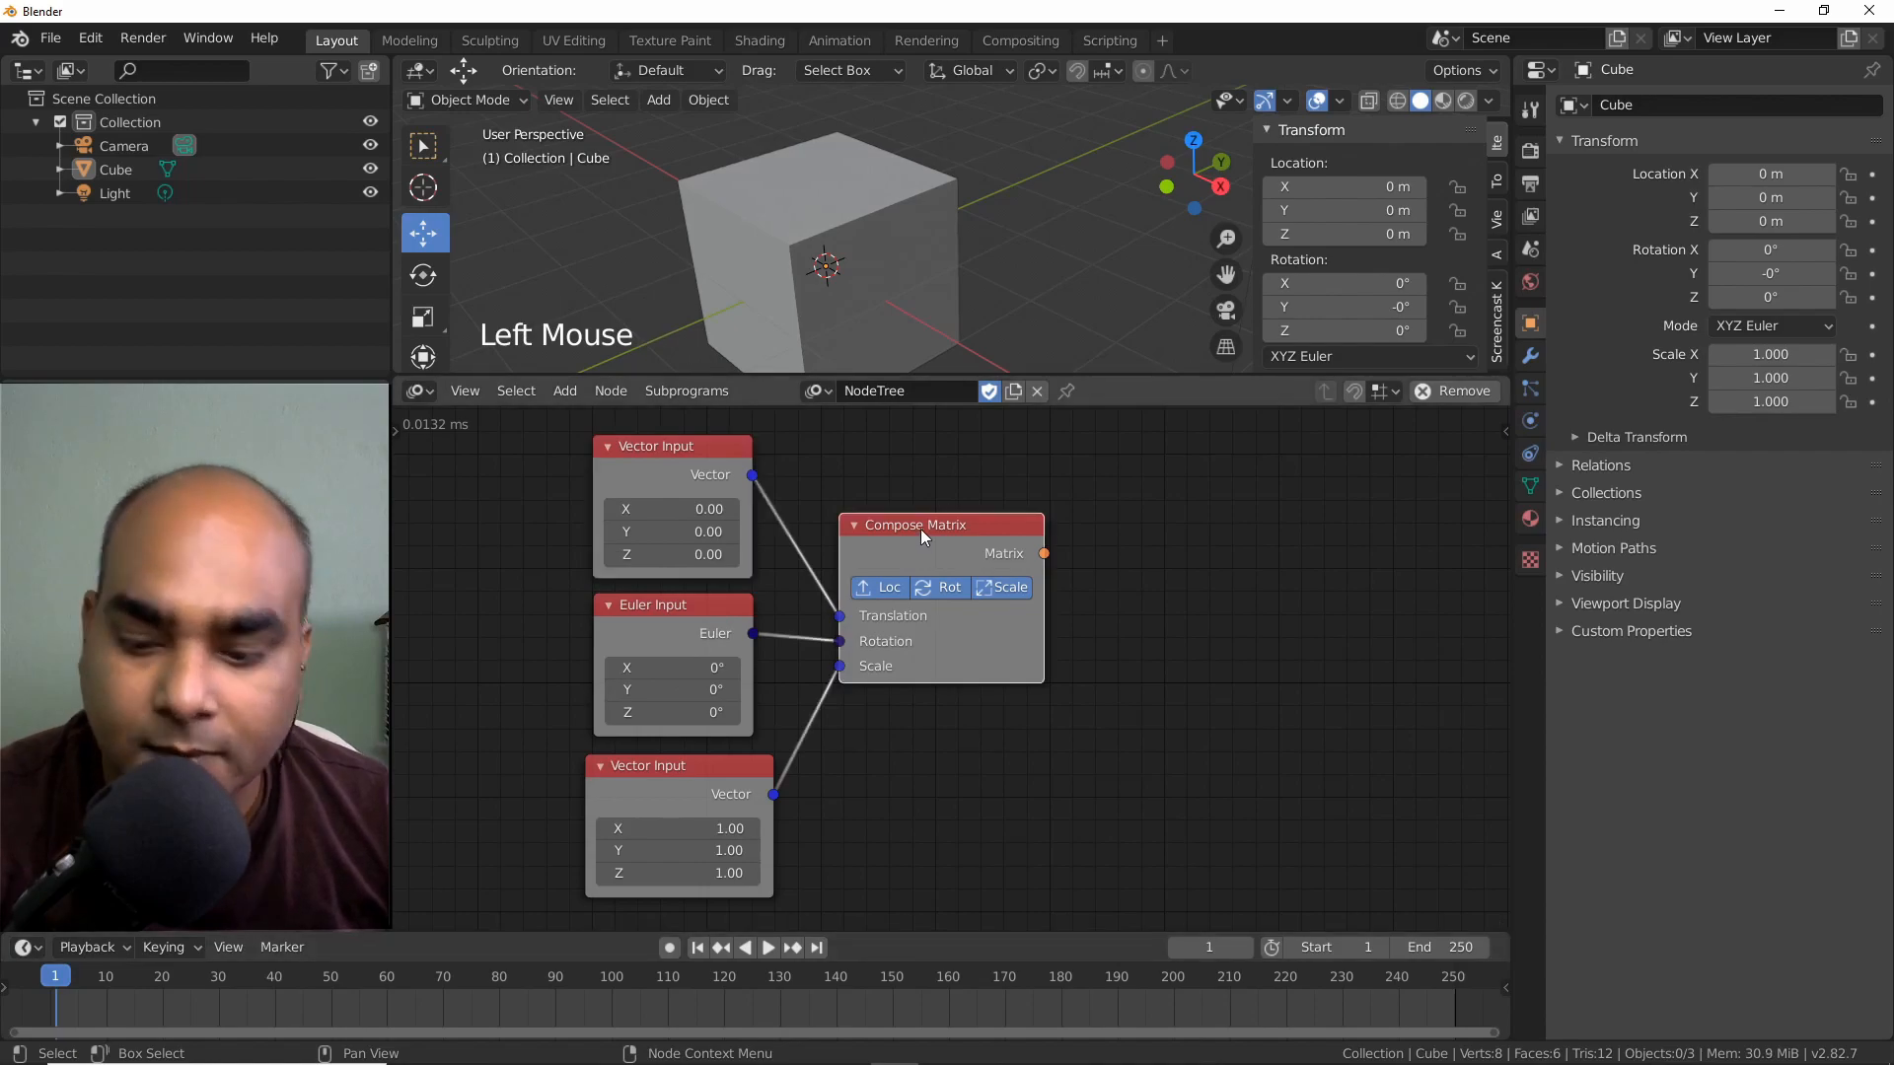
pyautogui.press('w')
pyautogui.click(915, 660)
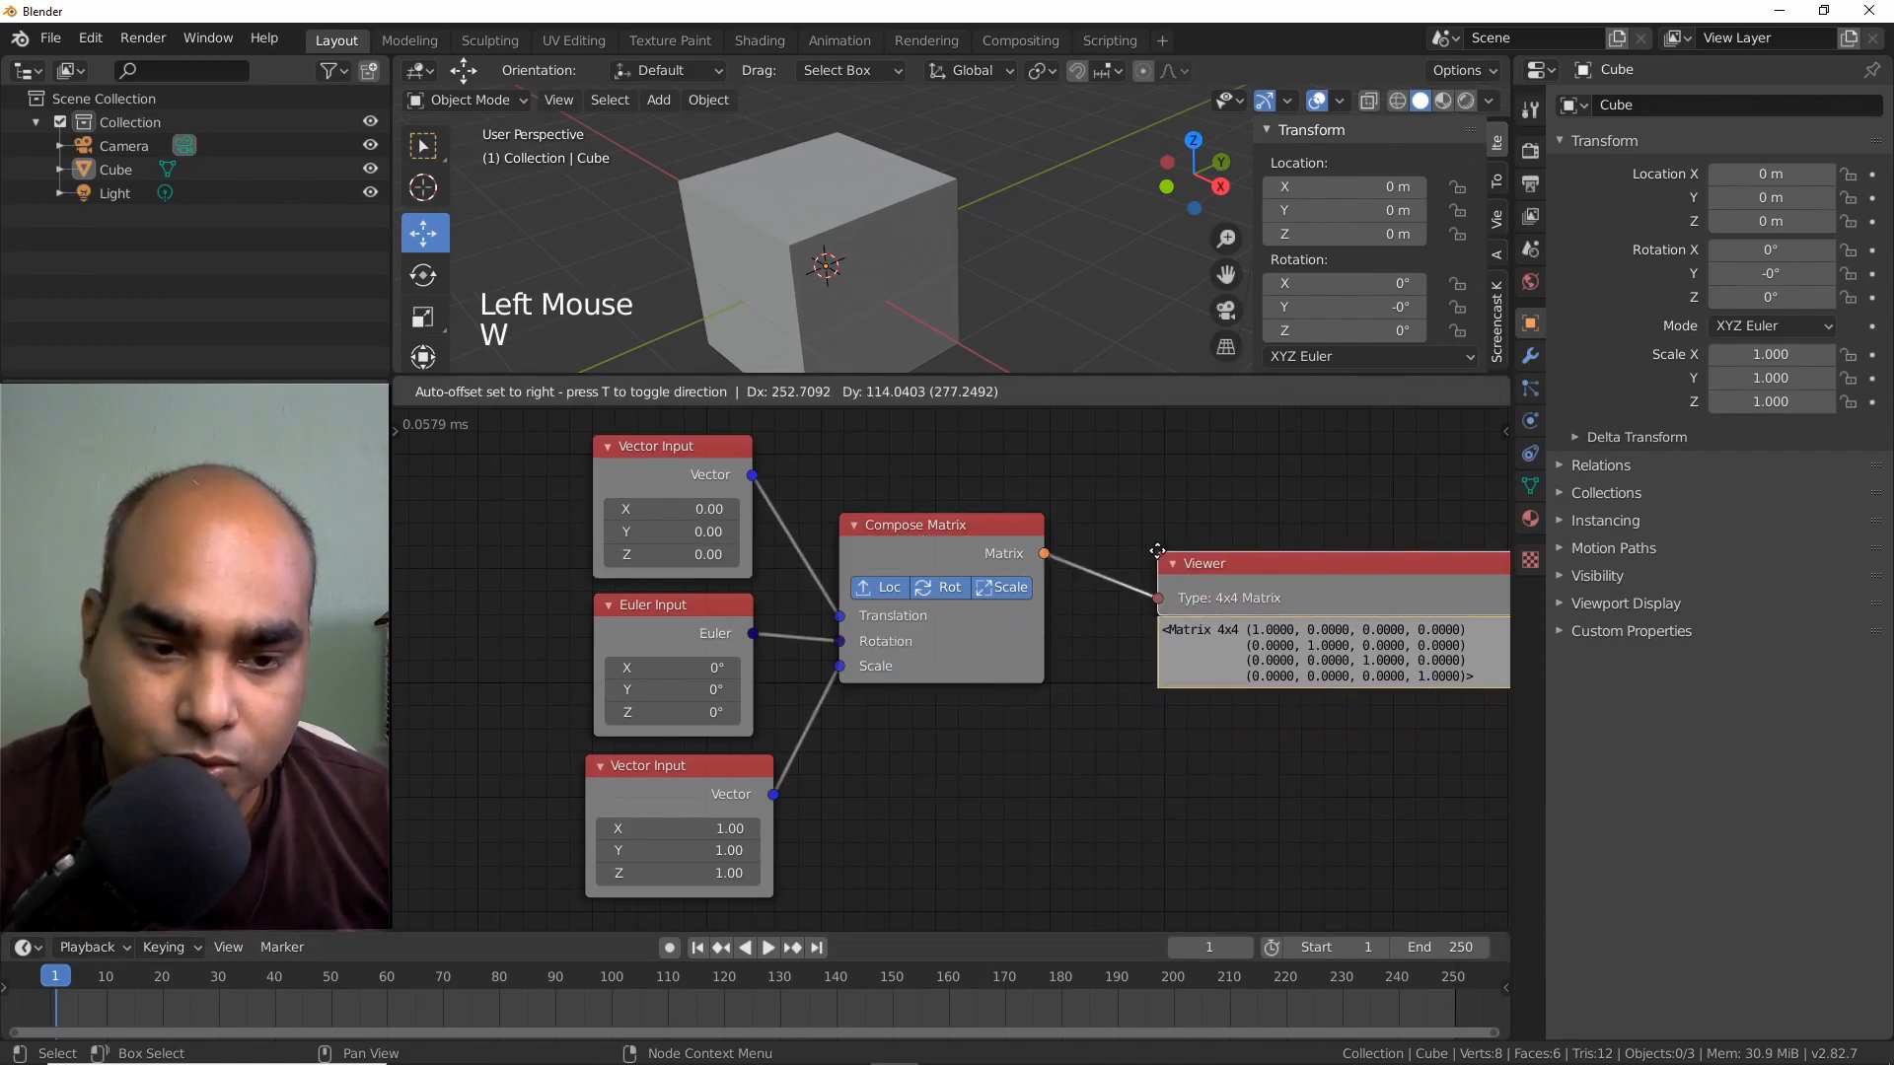
pyautogui.moveTo(1194, 630); pyautogui.dragTo(1061, 618, button='middle')
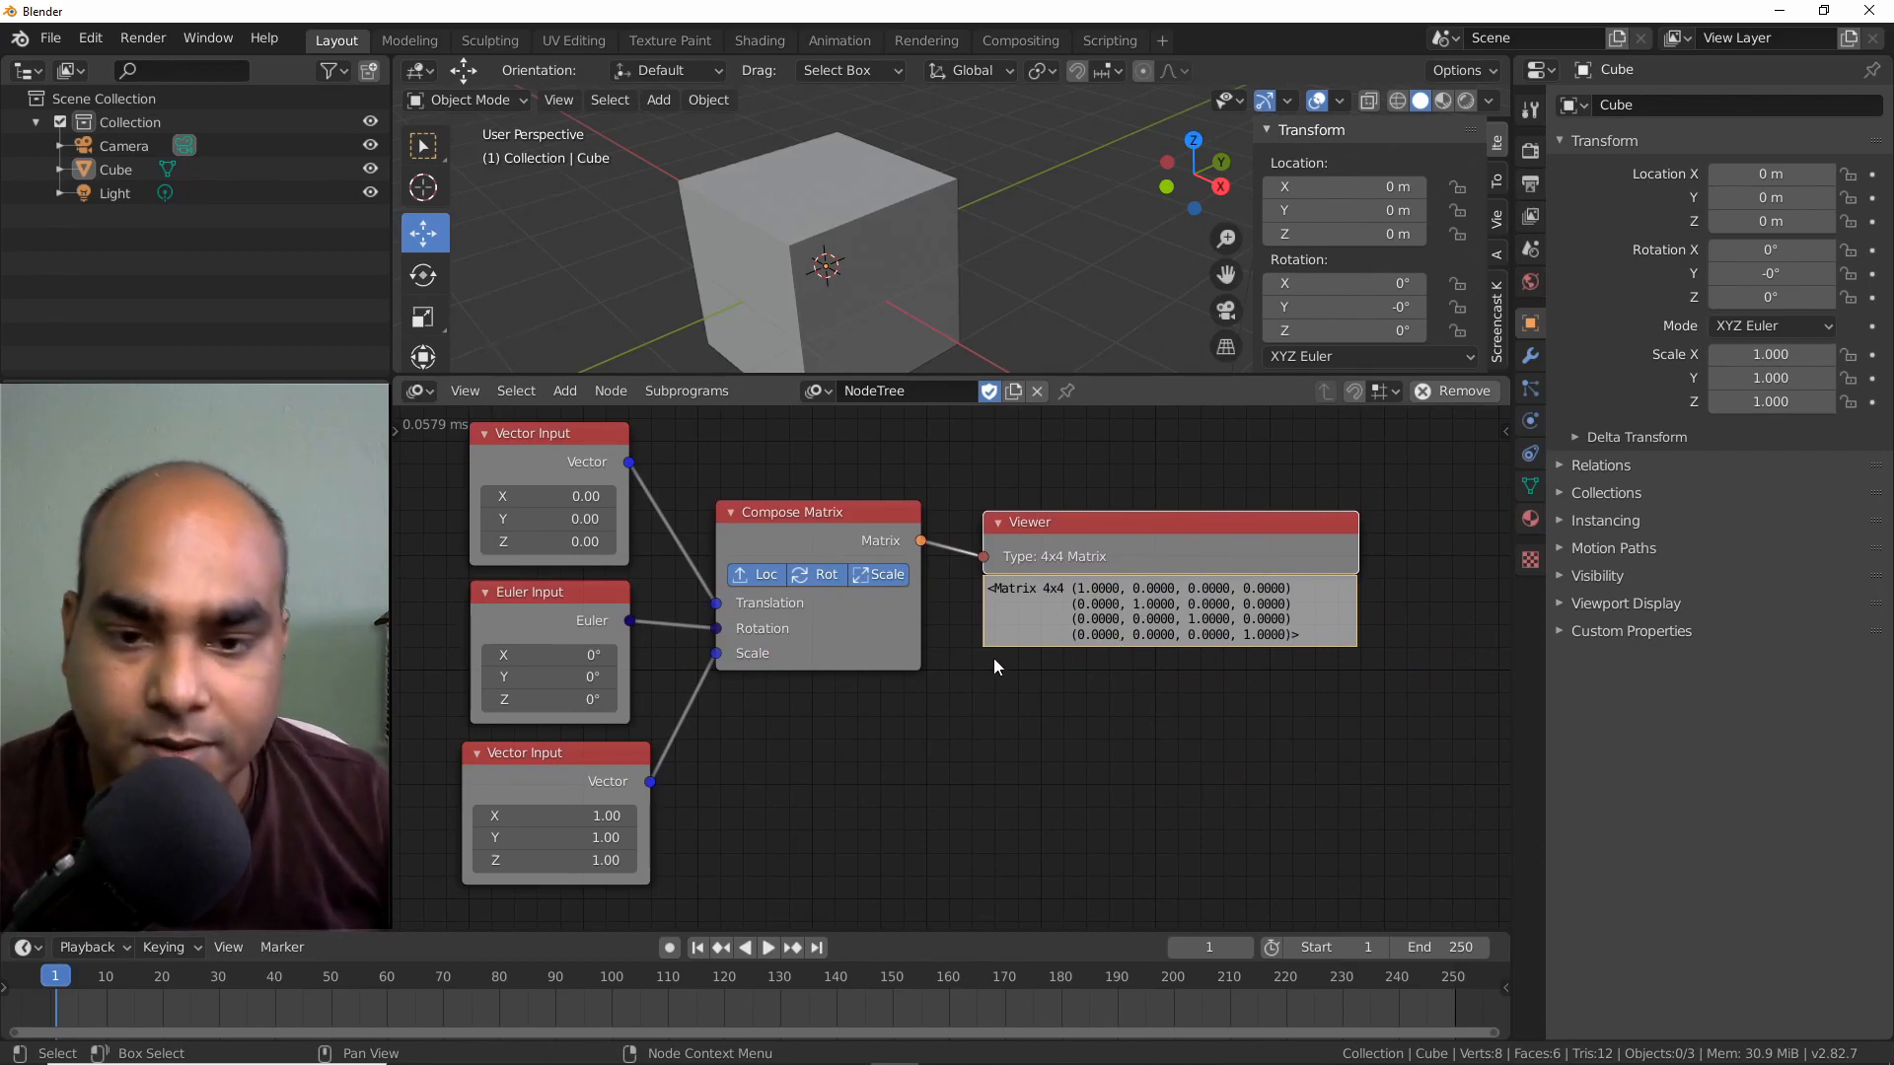
# Set the translation vector to 3.39, 1.68, 1.59, the Euler X to 4.1° and Y to 4.3°, and the scale X to 4.33.
pyautogui.moveTo(548, 496); pyautogui.dragTo(585, 497)
pyautogui.moveTo(548, 518); pyautogui.dragTo(693, 518)
pyautogui.moveTo(548, 542); pyautogui.dragTo(604, 542)
pyautogui.moveTo(523, 655); pyautogui.dragTo(563, 655)
pyautogui.moveTo(523, 677); pyautogui.dragTo(566, 677)
pyautogui.moveTo(517, 816); pyautogui.dragTo(803, 816)
# Move the matrix Viewer node farther from Compose Matrix, level with its Matrix output.
pyautogui.moveTo(758, 468); pyautogui.dragTo(748, 506, button='middle')
pyautogui.moveTo(837, 574); pyautogui.dragTo(834, 580)
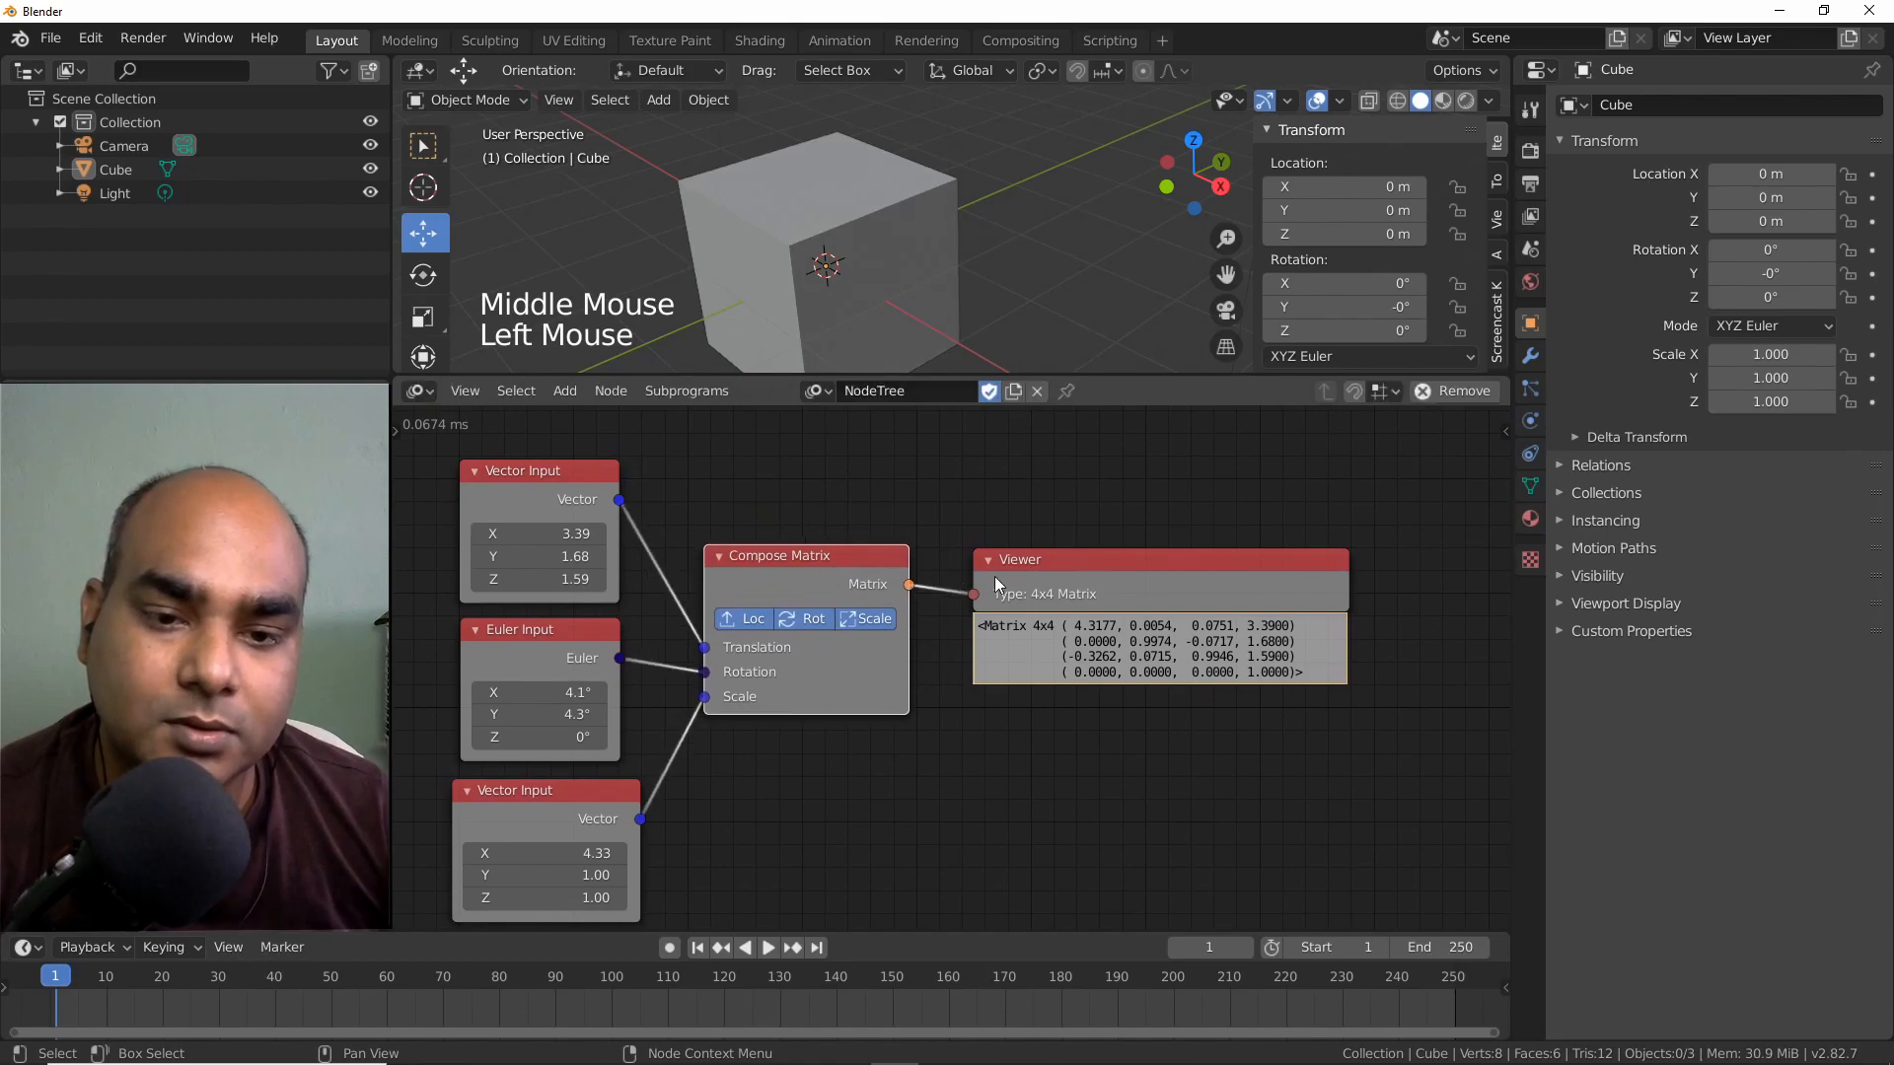
pyautogui.moveTo(993, 578); pyautogui.dragTo(1058, 569)
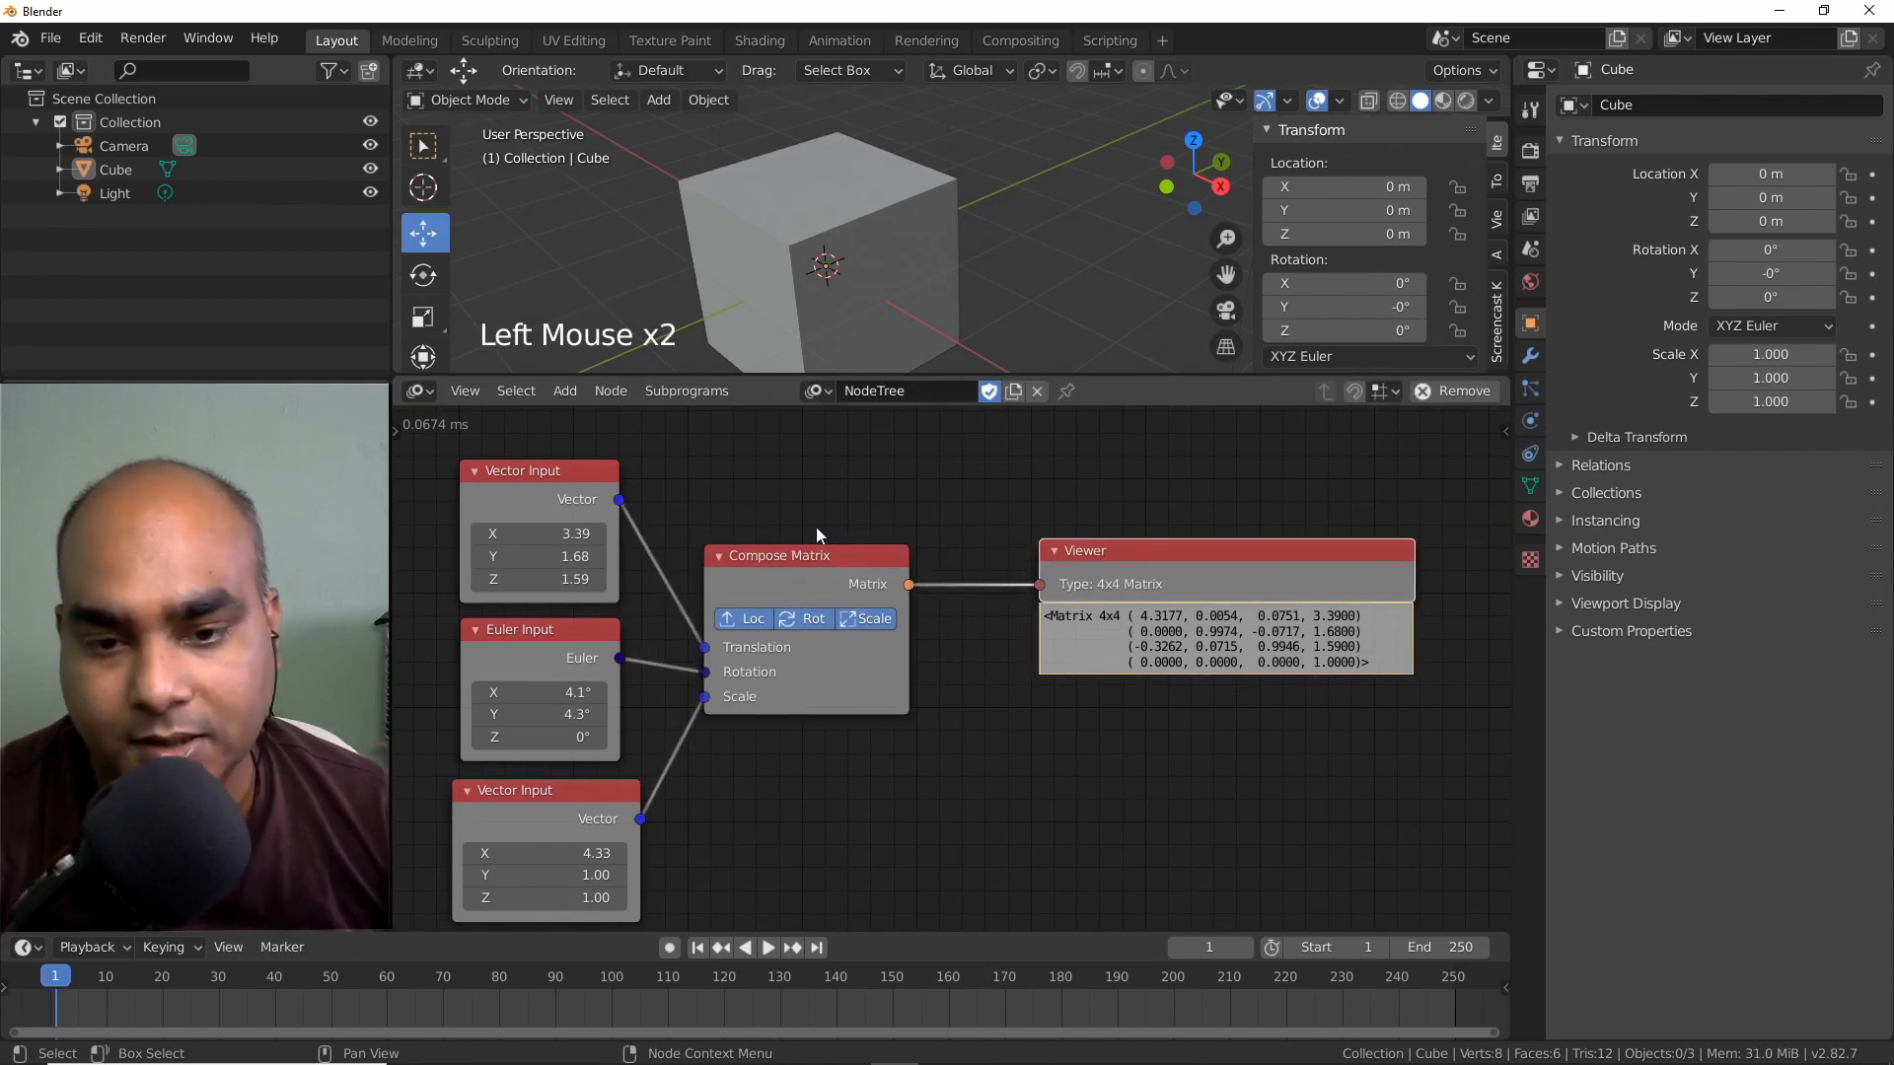
# Add a Float Input node in the empty area below the matrix node setup.
pyautogui.scroll(-4, 829, 533)
pyautogui.moveTo(809, 734); pyautogui.dragTo(938, 790, button='middle')
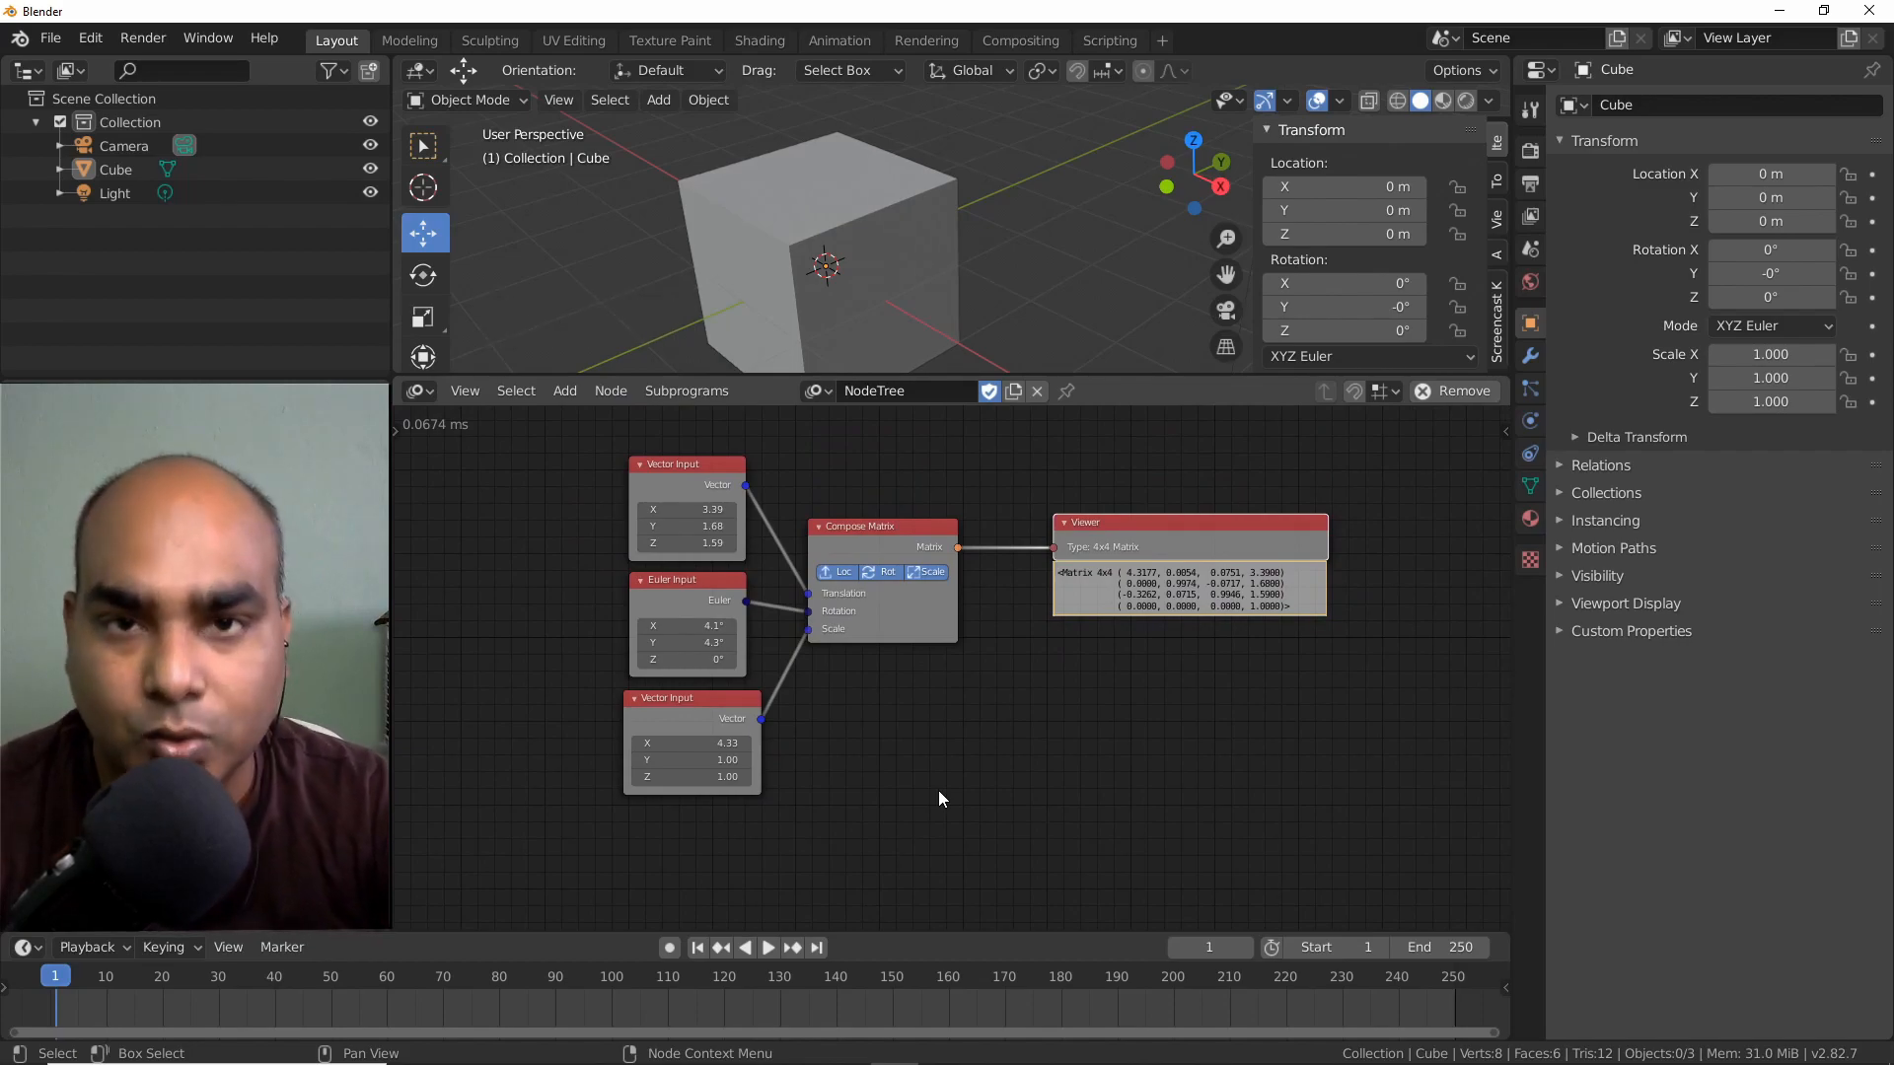
pyautogui.scroll(5, 833, 729)
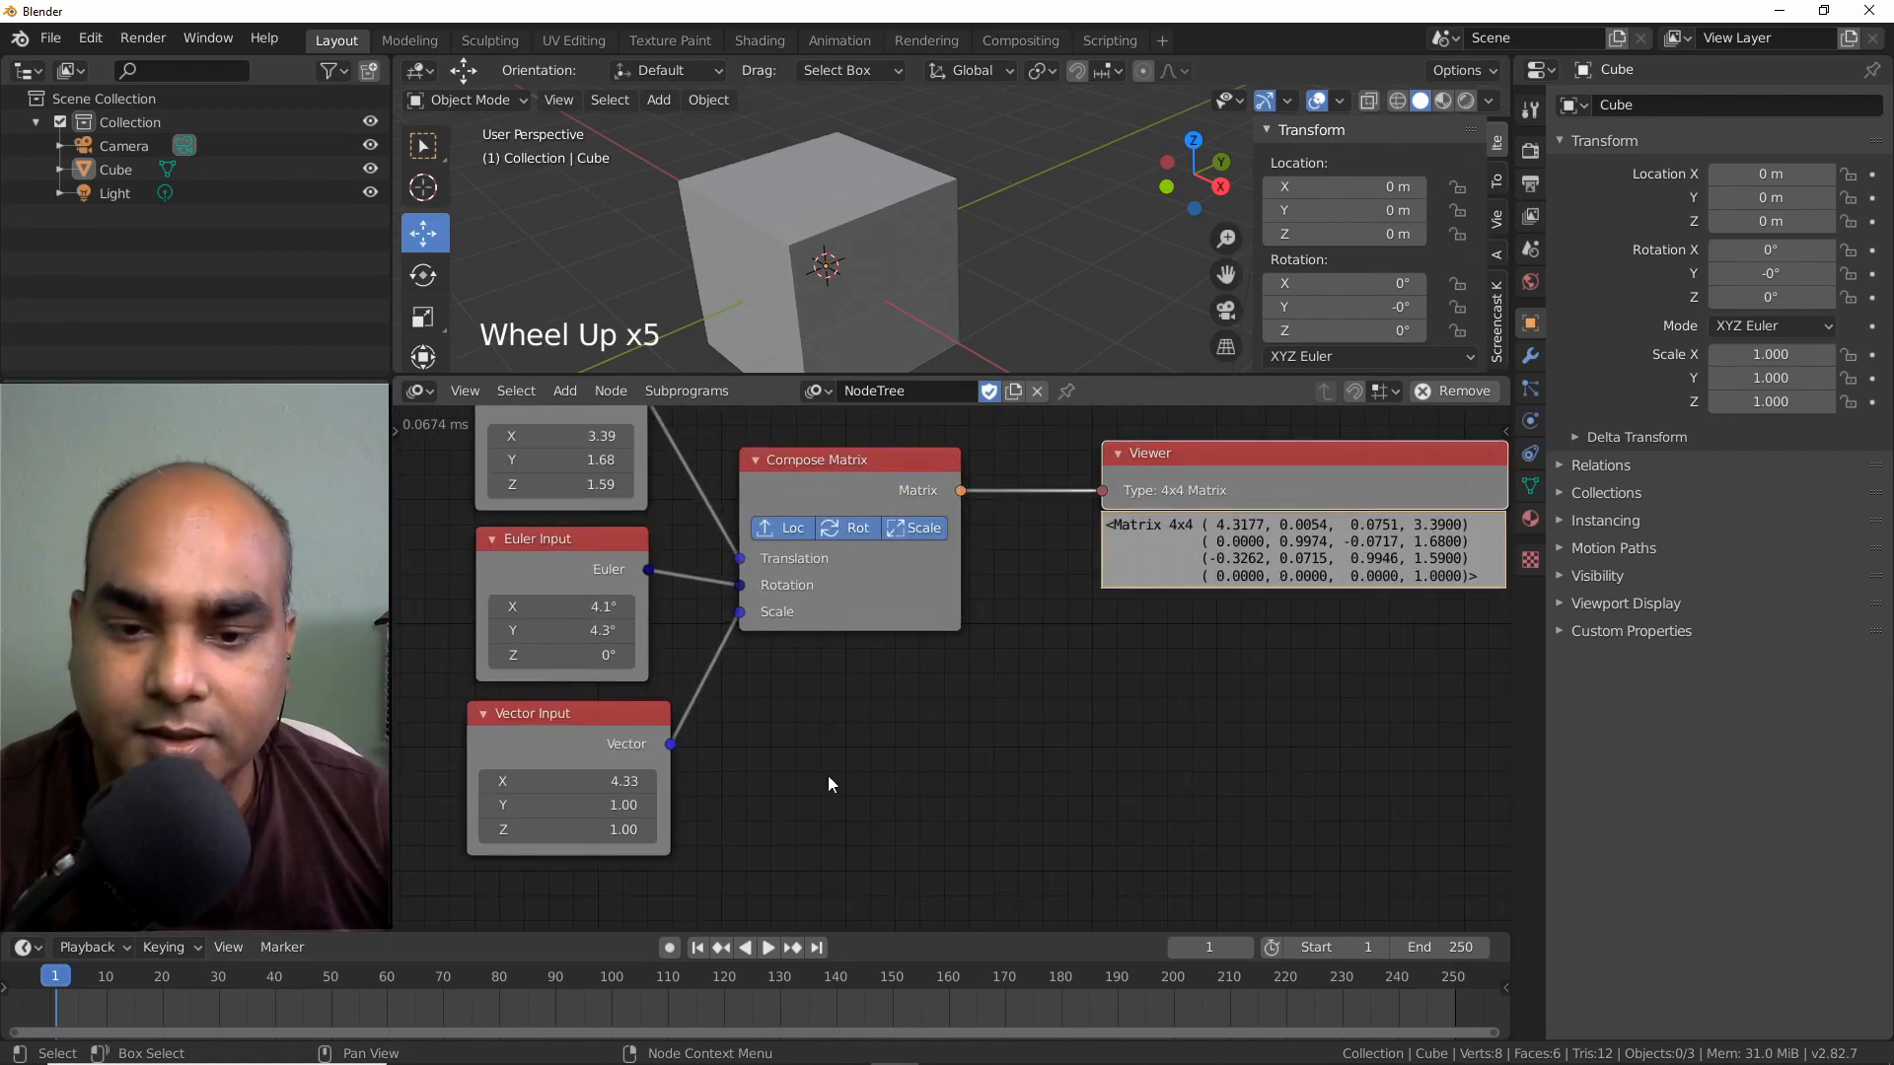
pyautogui.moveTo(829, 748); pyautogui.dragTo(815, 457, button='middle')
pyautogui.moveTo(809, 659); pyautogui.dragTo(804, 582, button='middle')
pyautogui.click(731, 617)
pyautogui.hotkey('shift', 'a')
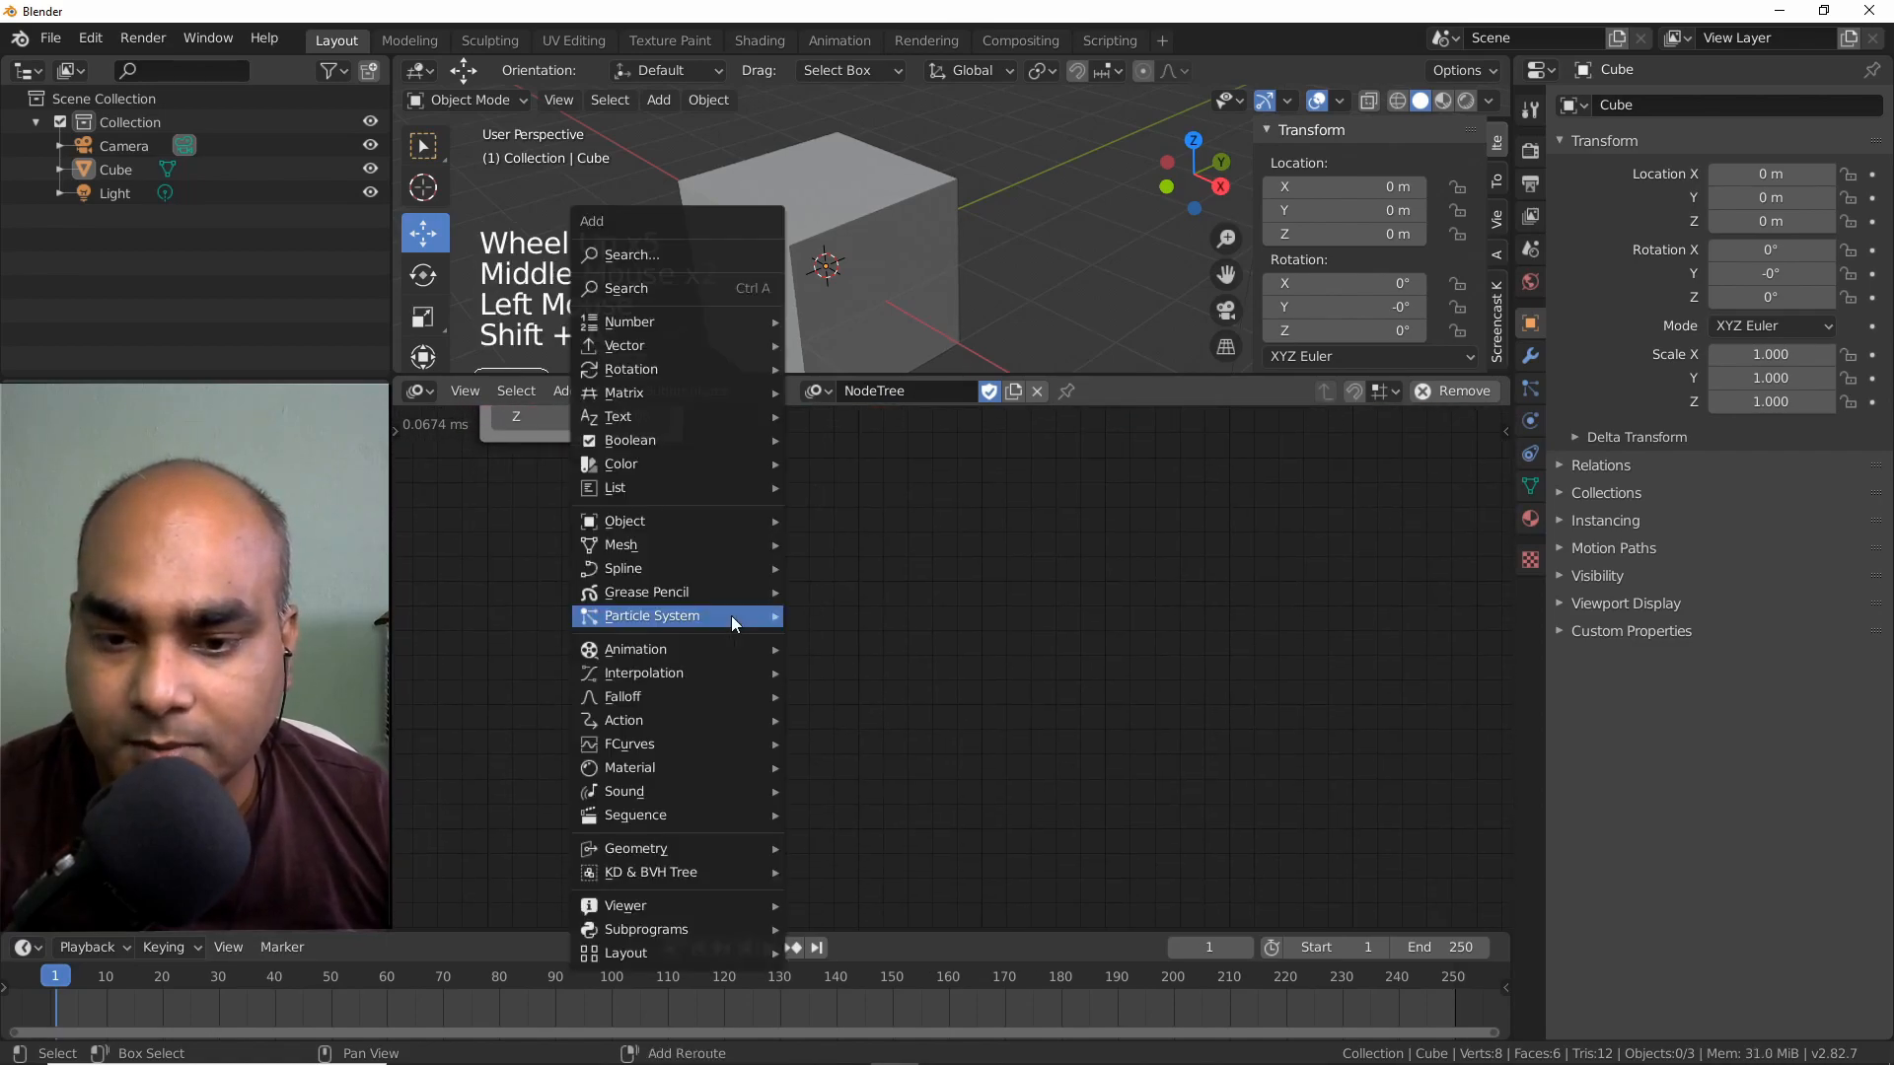
pyautogui.hotkey('ctrl', 'a')
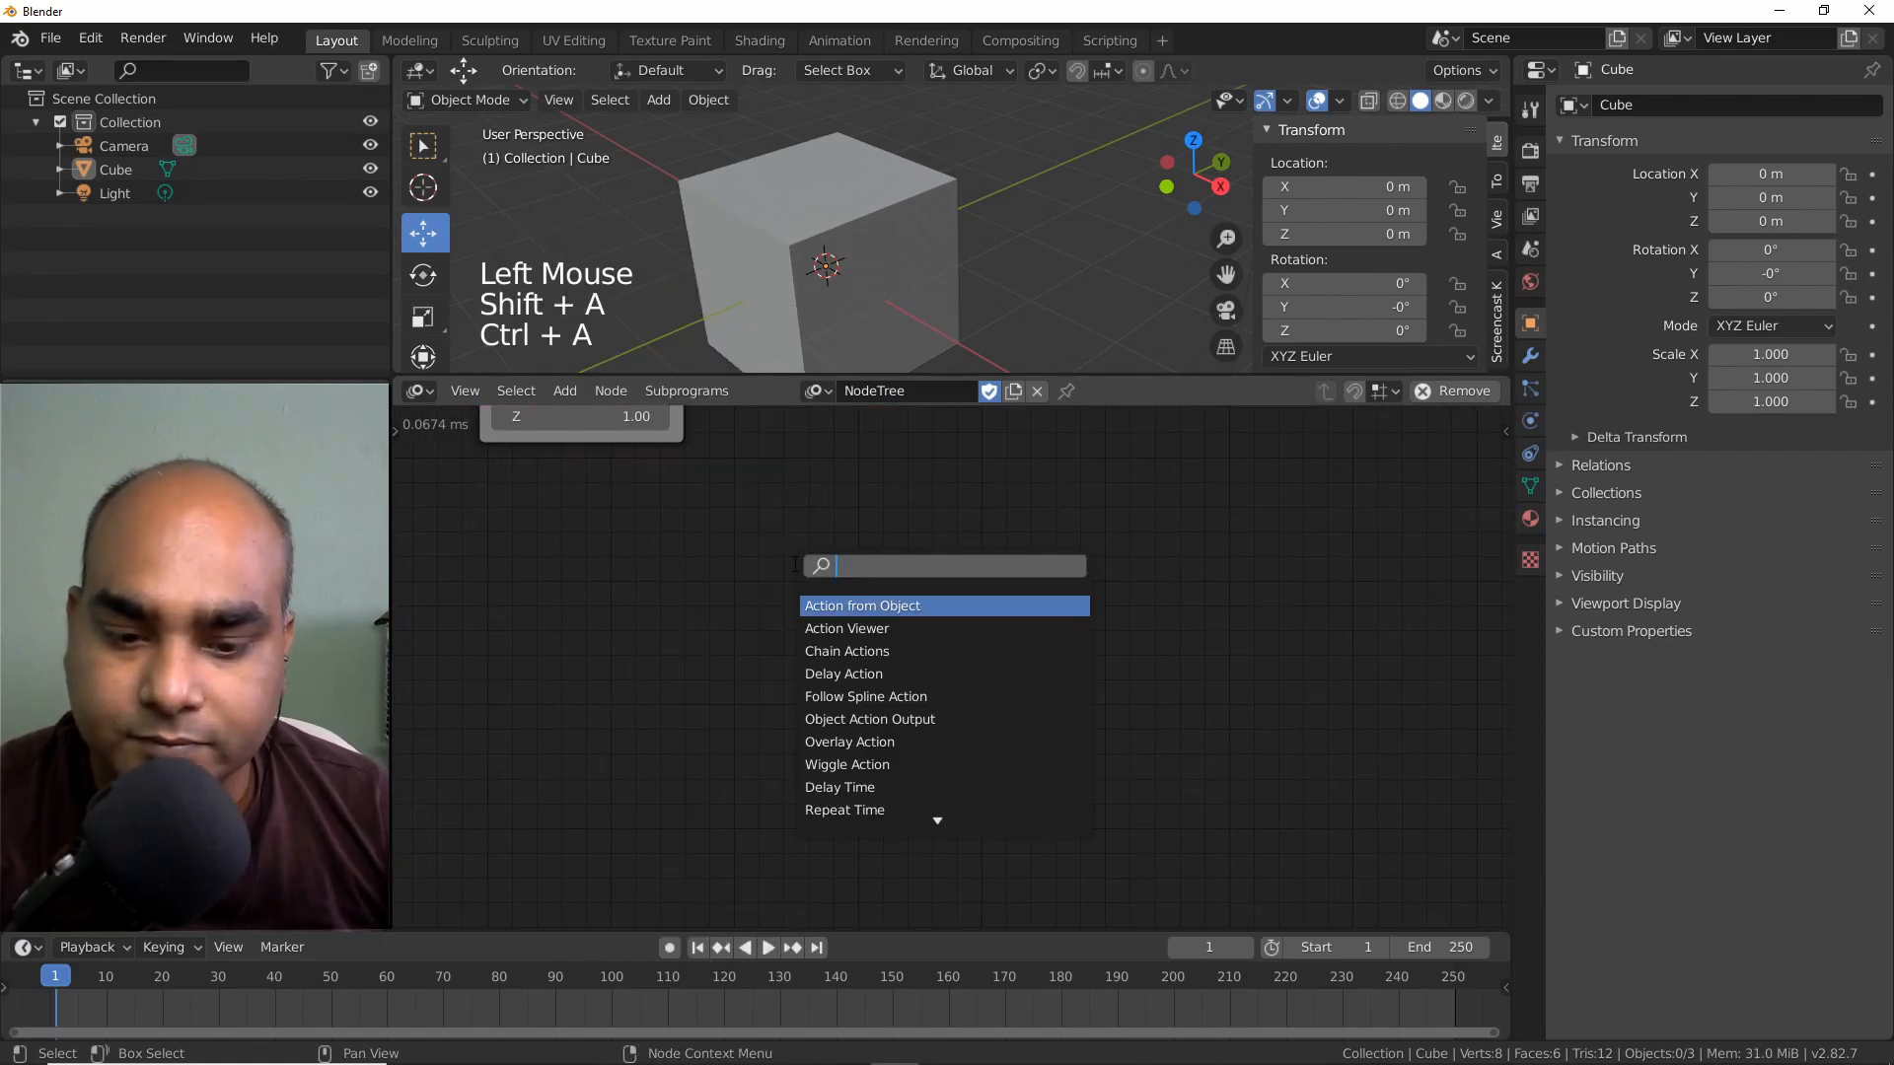
pyautogui.write('float in')
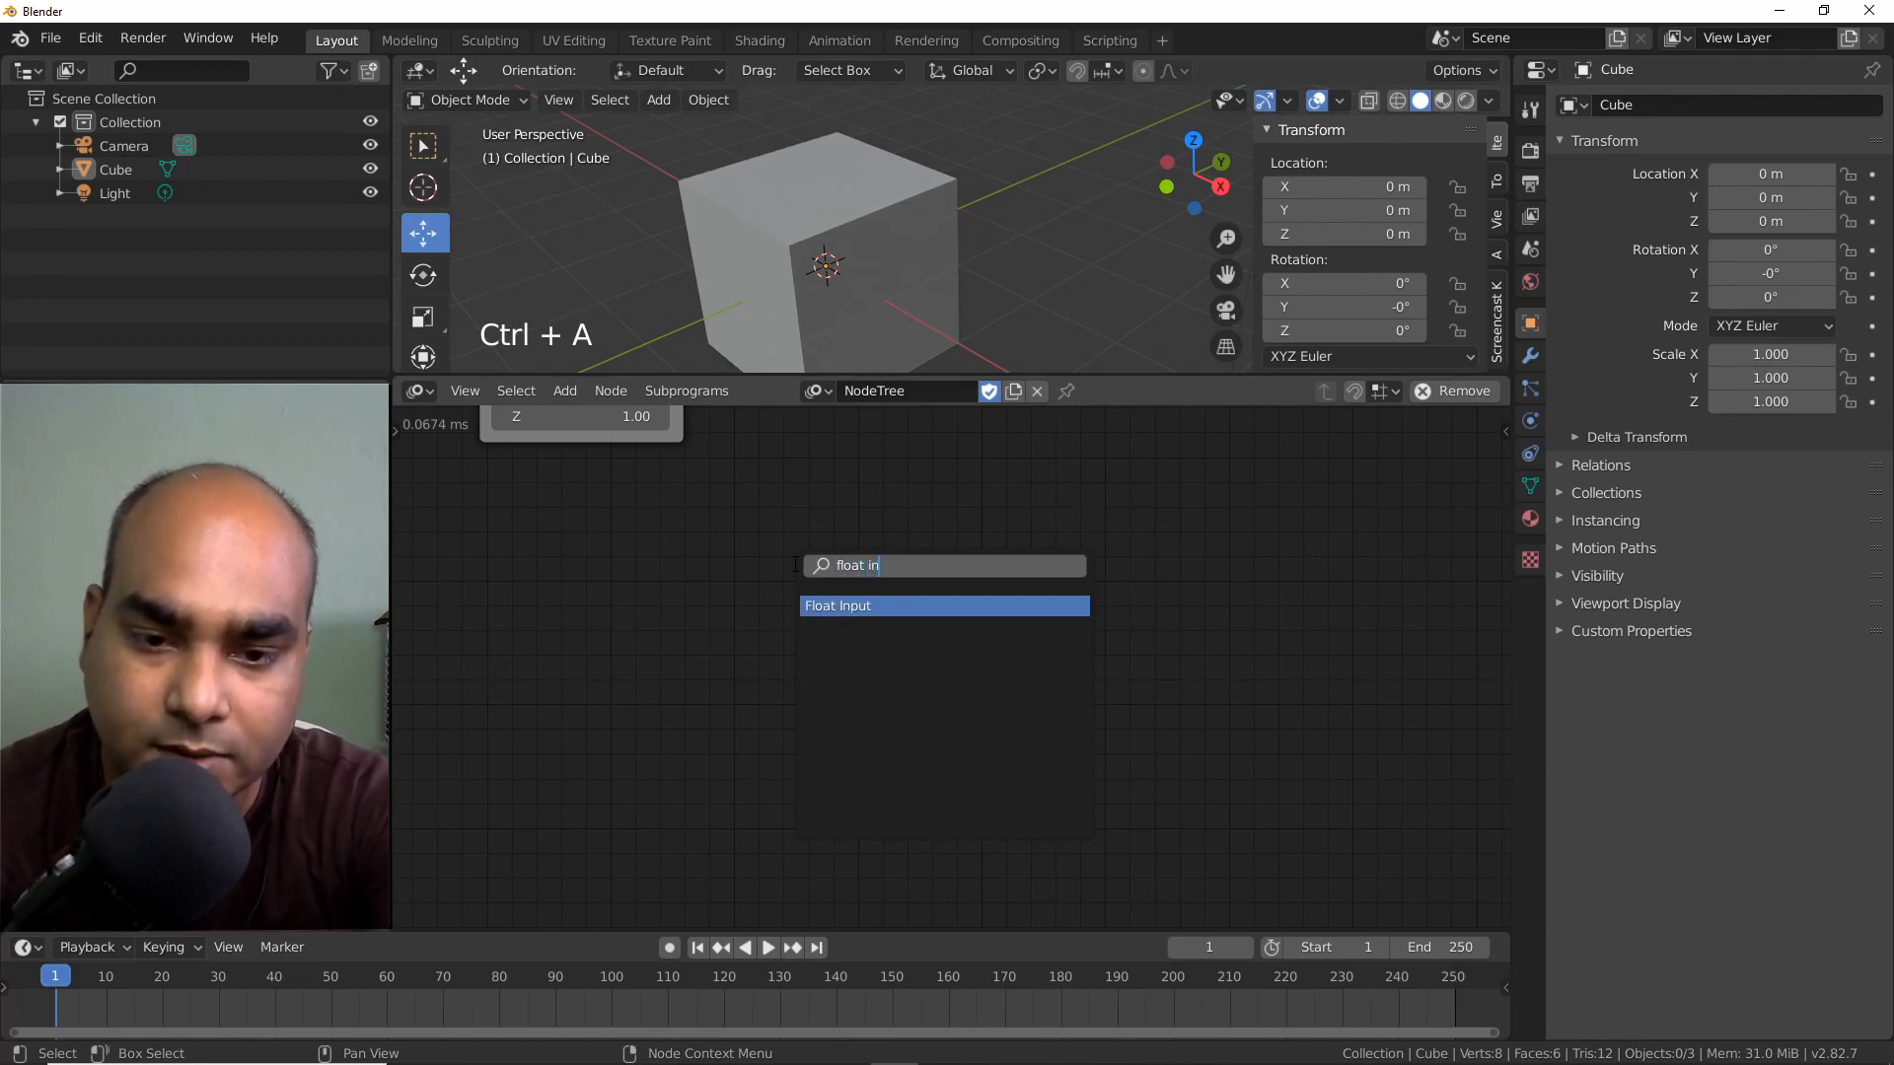
pyautogui.press('Return')
pyautogui.click(605, 578)
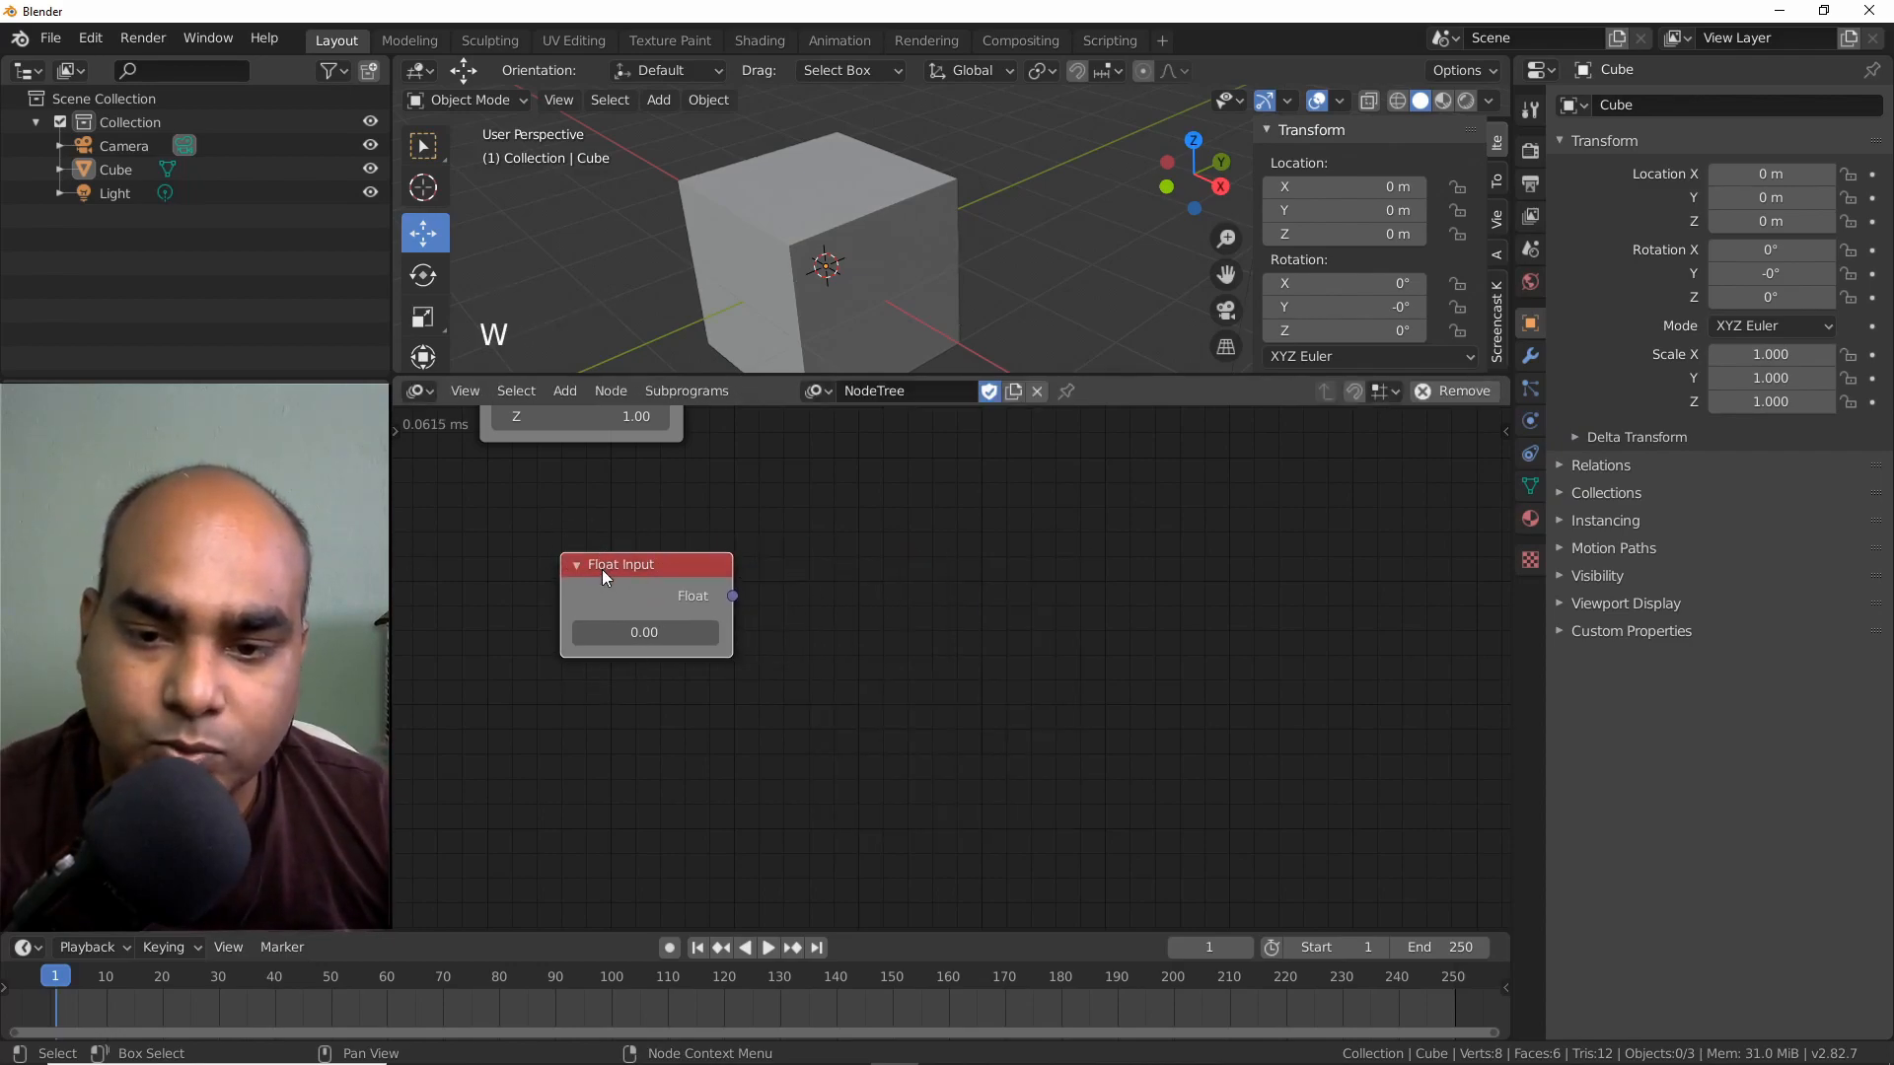
# Attach a Viewer node to the Float output of the Float Input node.
pyautogui.press('w')
pyautogui.press('w')
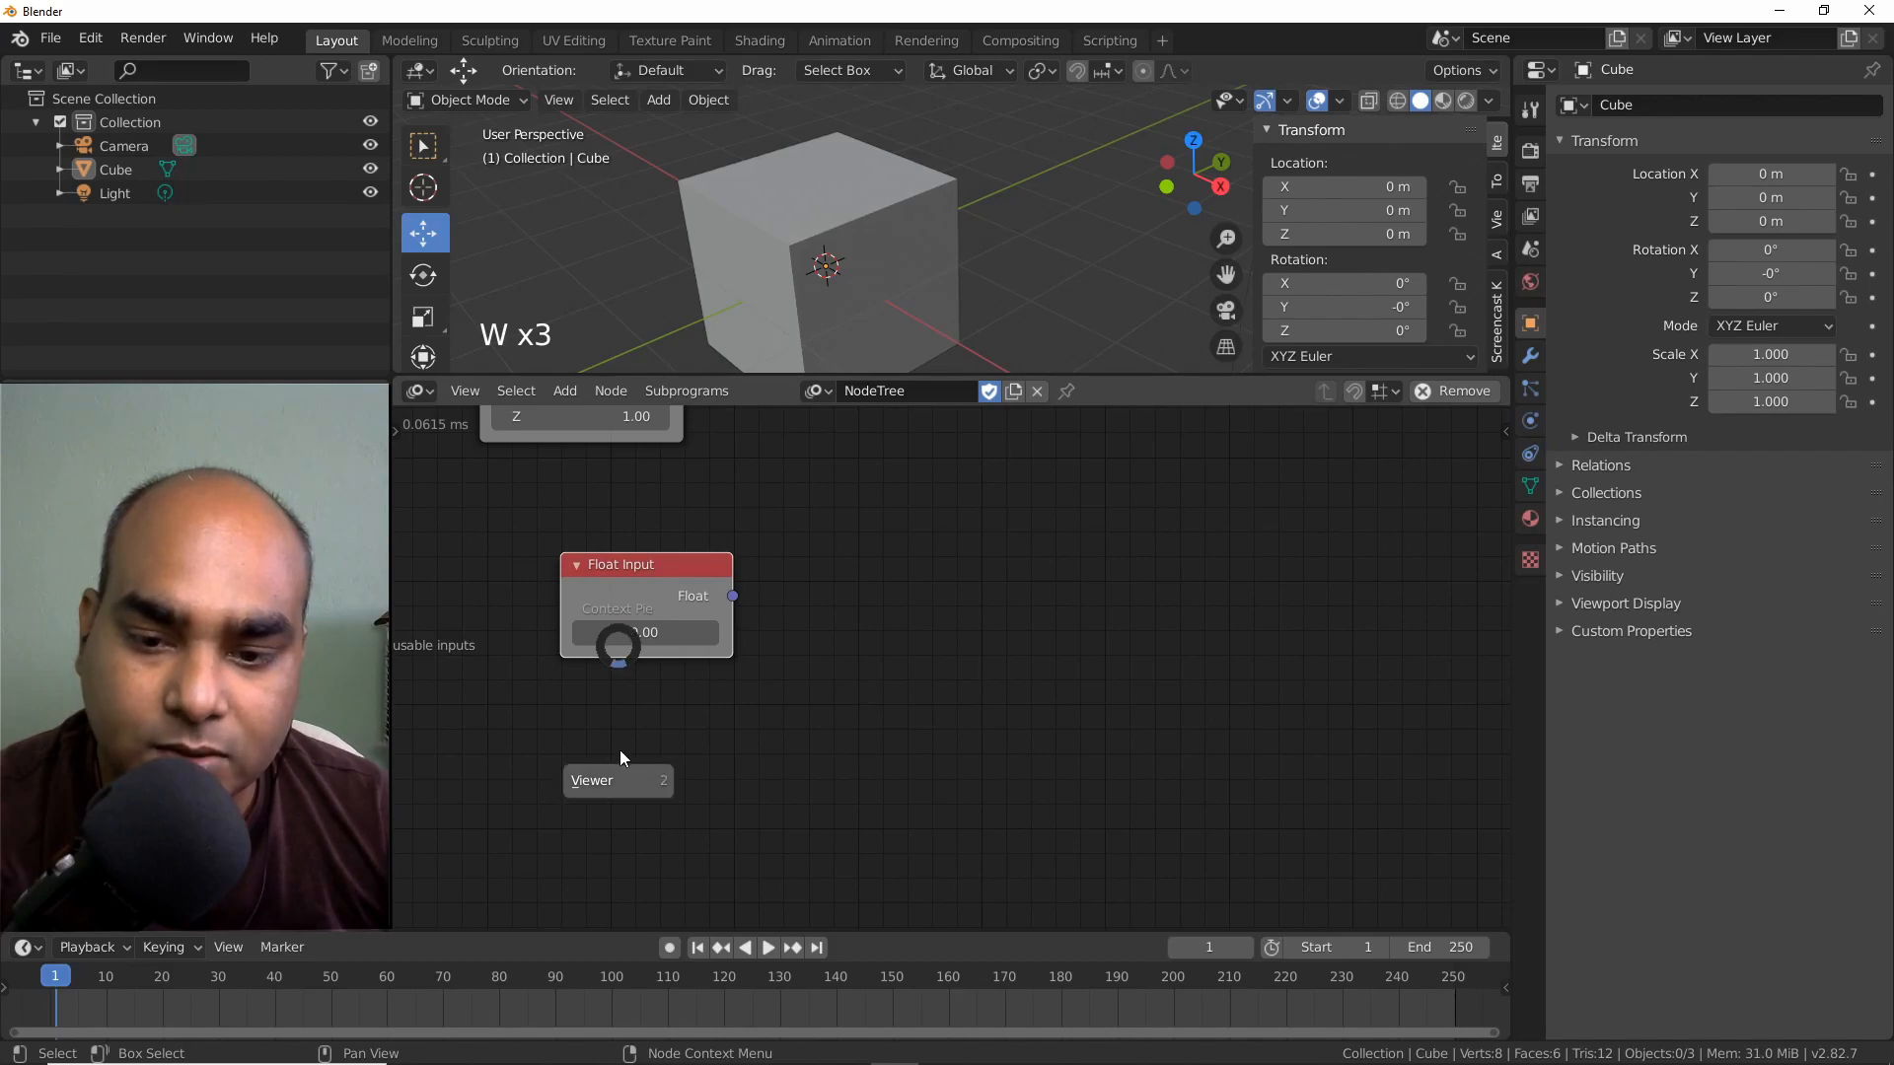
pyautogui.click(619, 778)
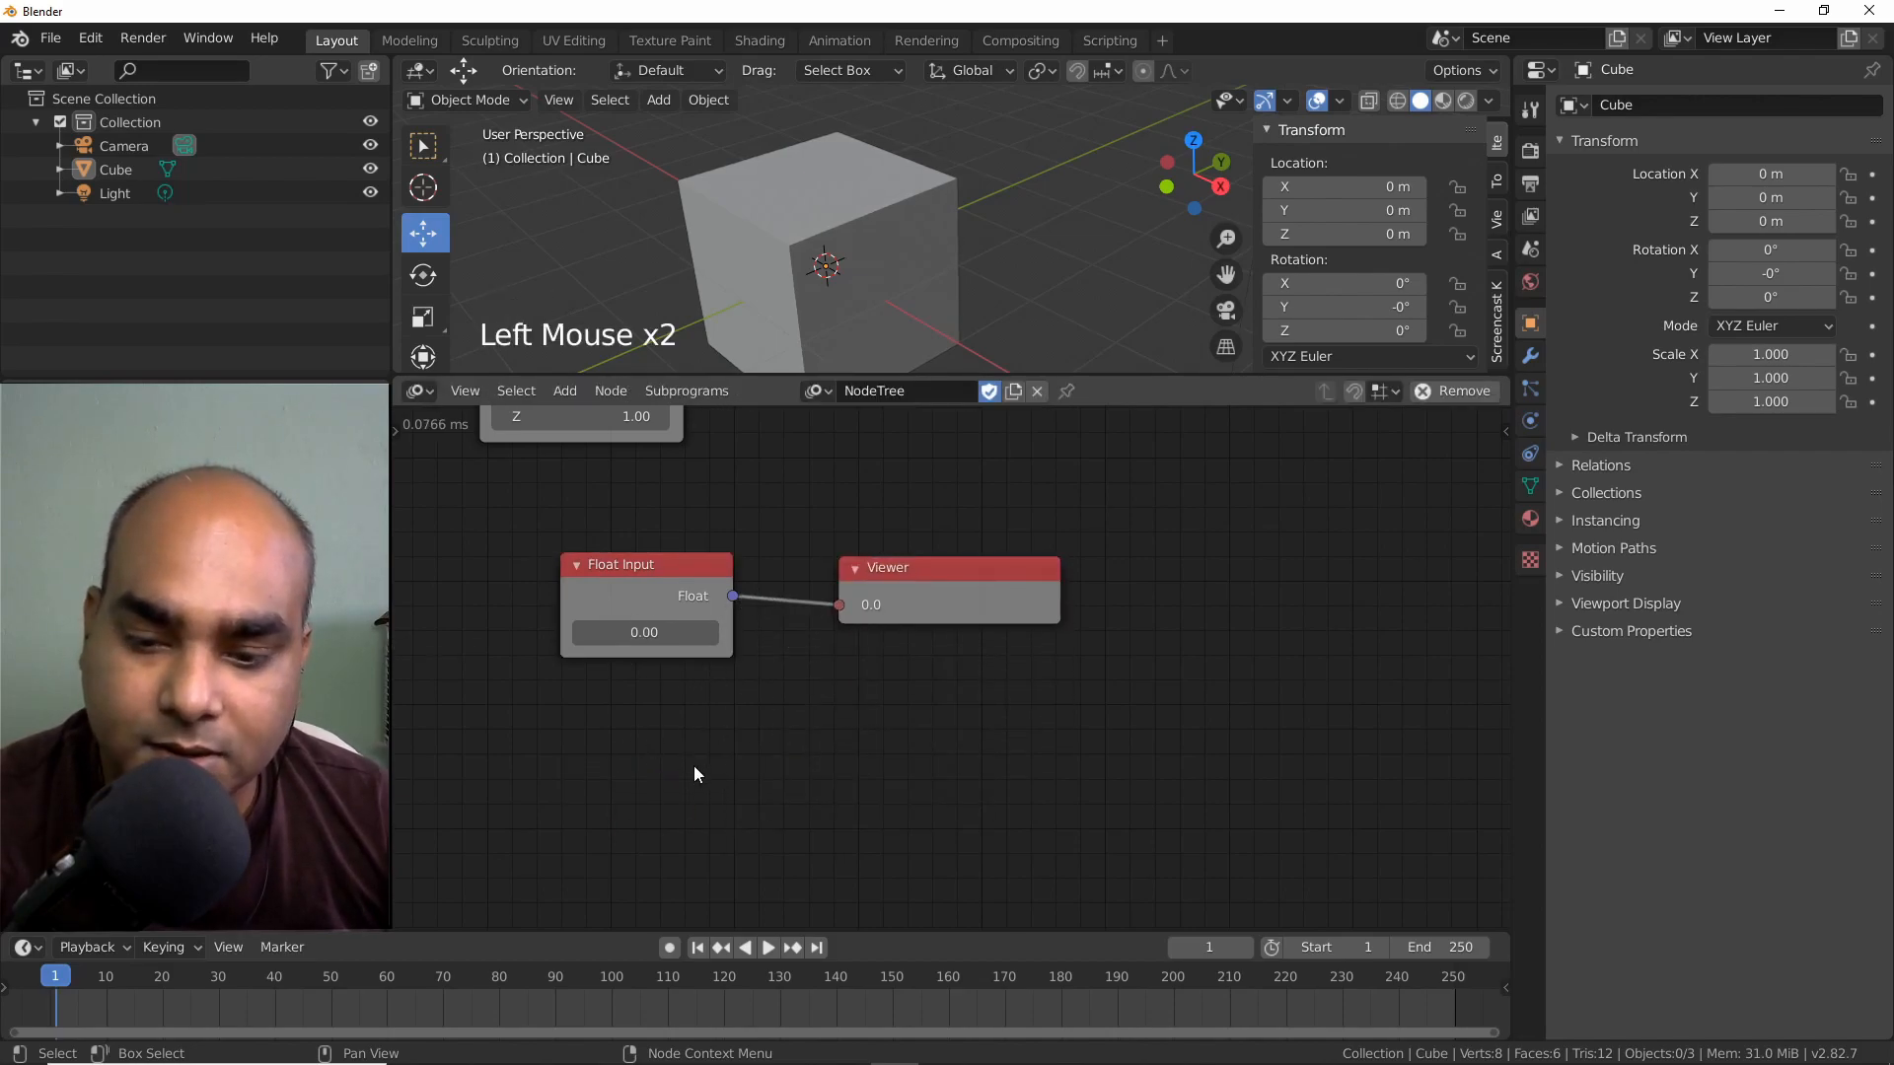
# Add a Create Float List node and place it directly below the Float Input node.
pyautogui.hotkey('shift', 'a')
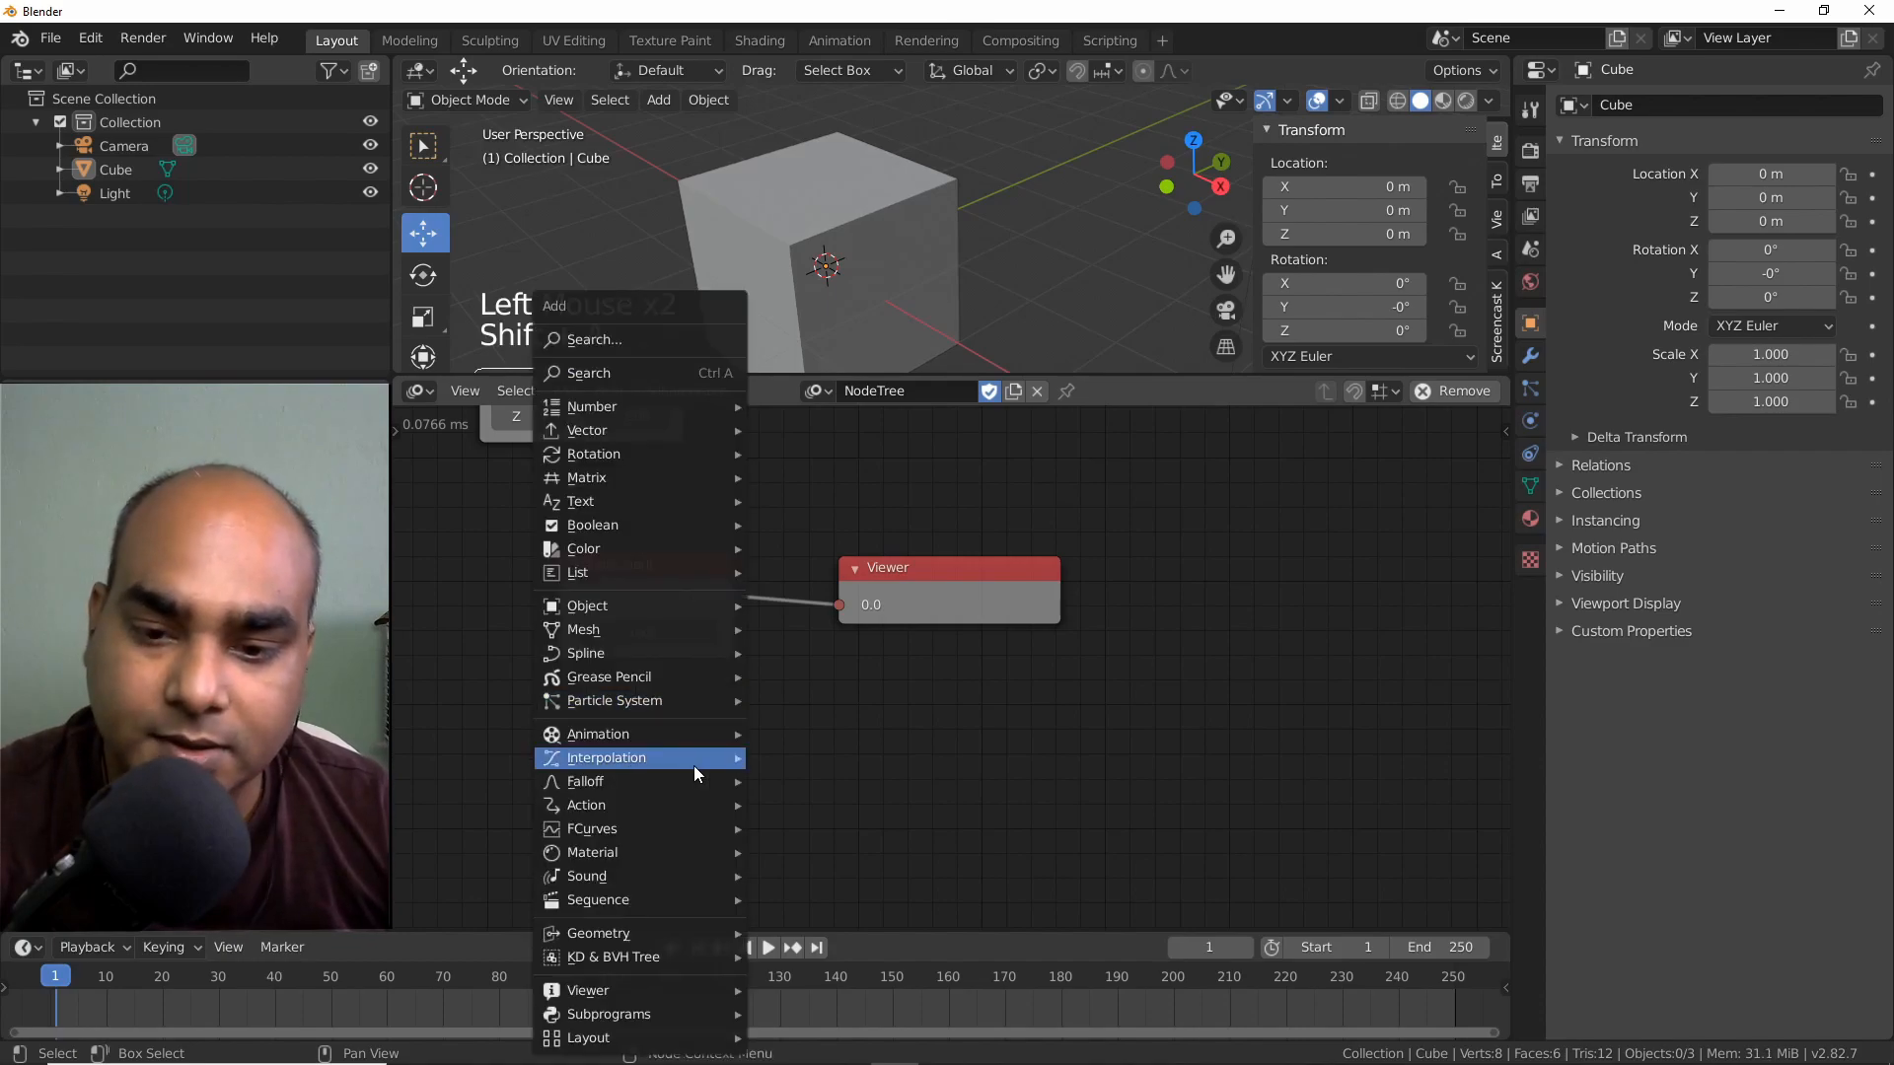
pyautogui.click(832, 736)
pyautogui.hotkey('ctrl', 'a')
pyautogui.write('float')
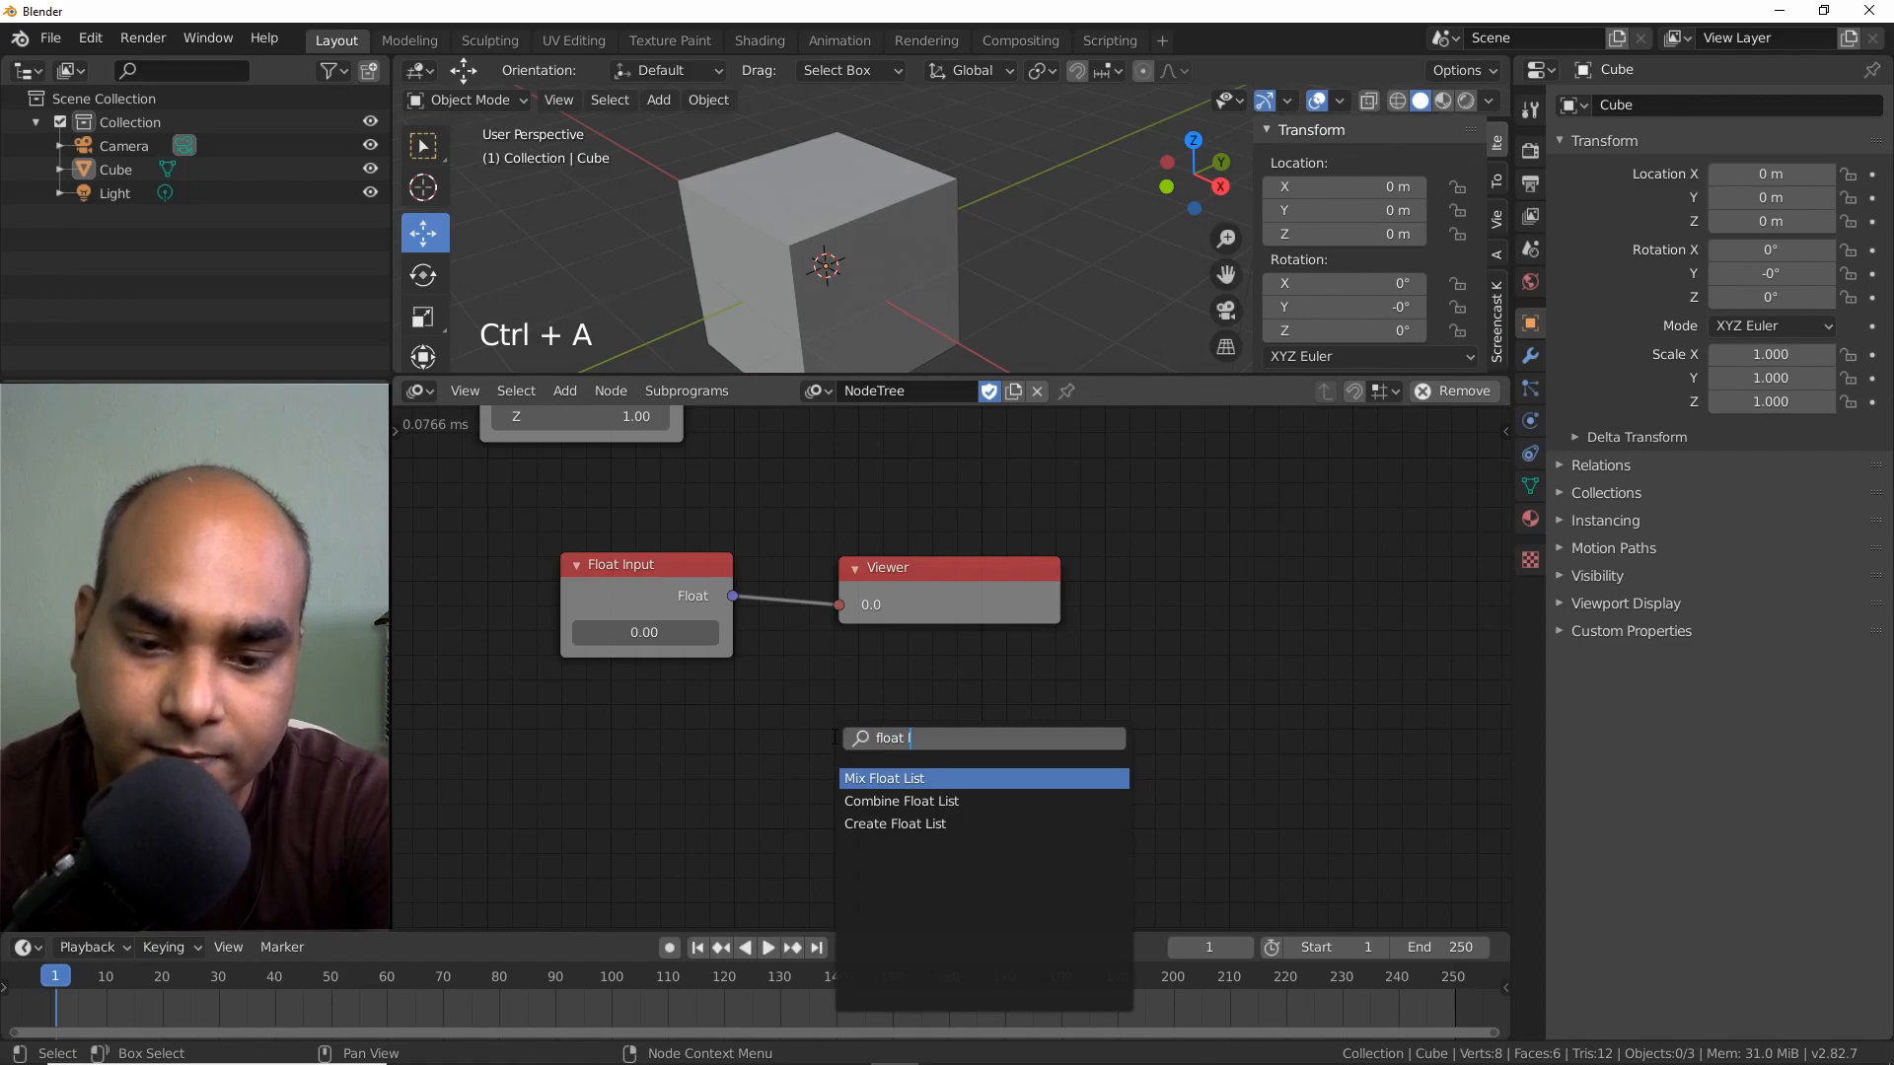
pyautogui.write(' li')
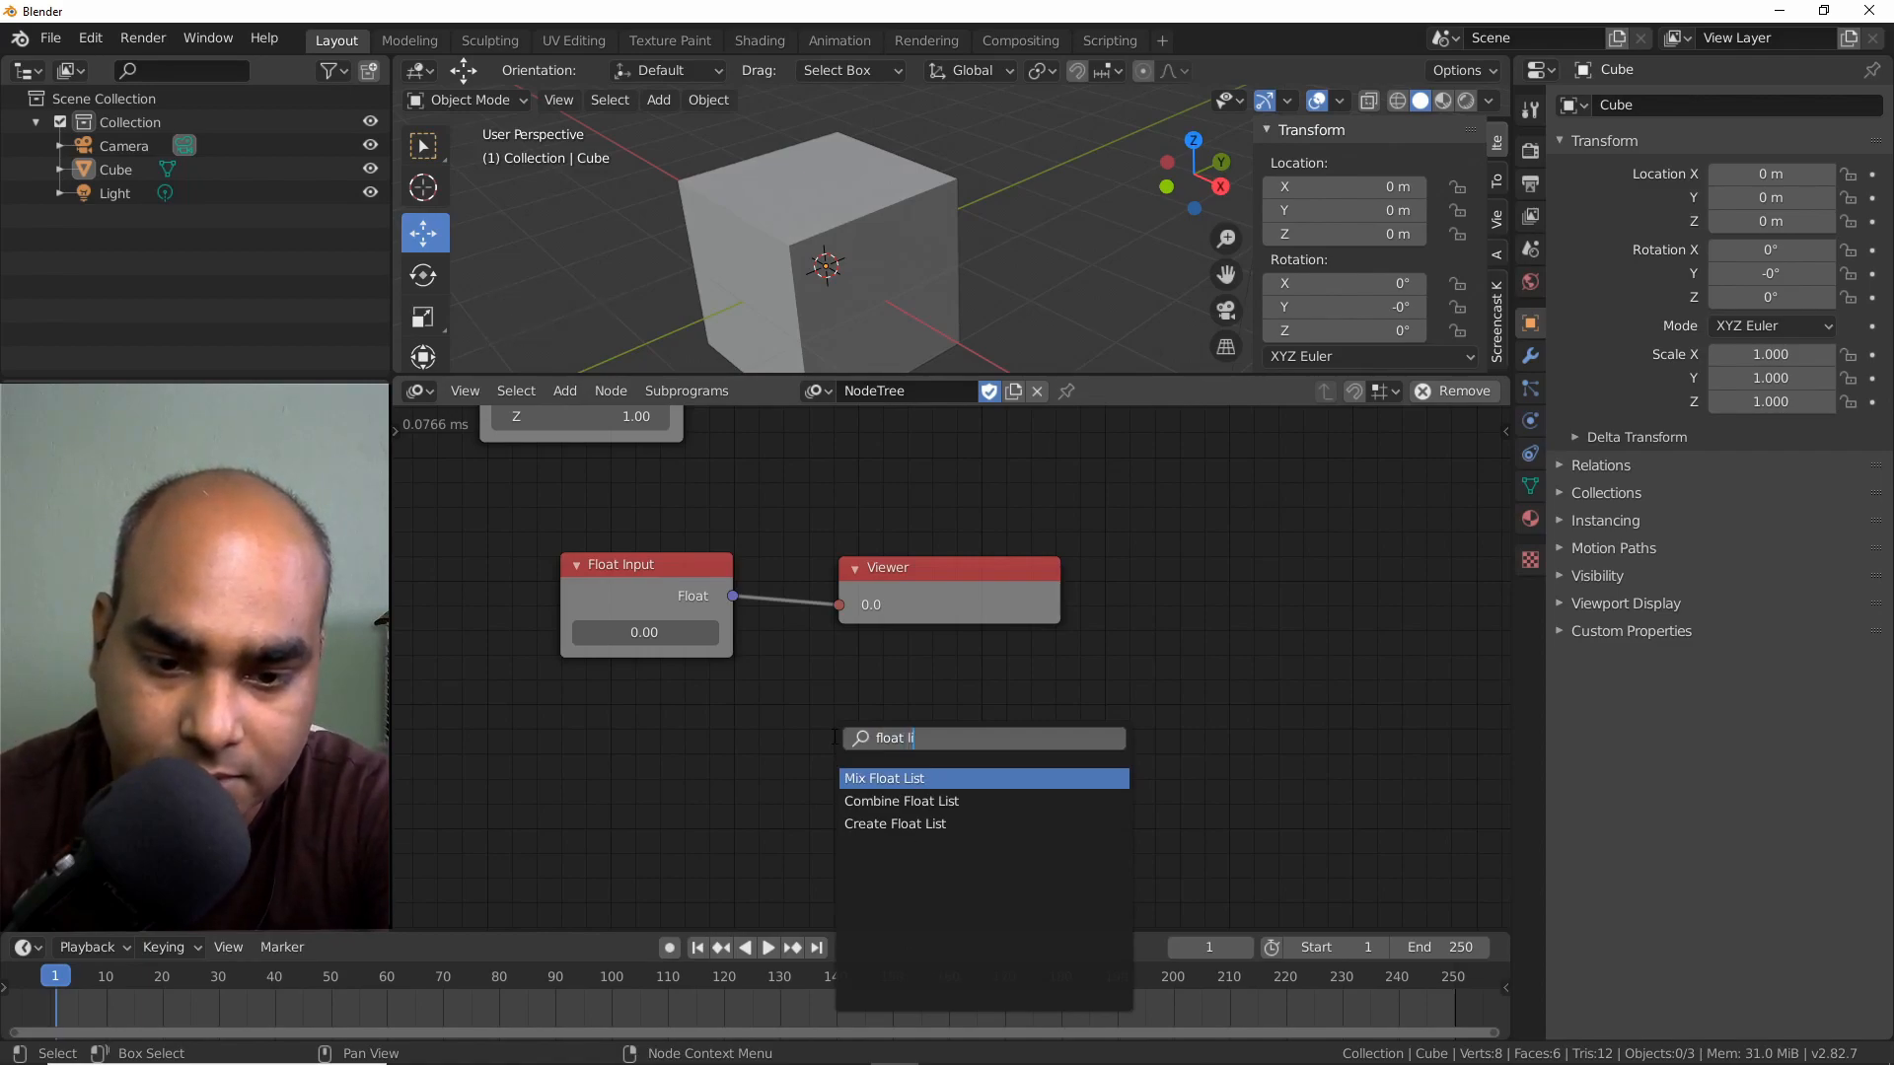
pyautogui.click(932, 823)
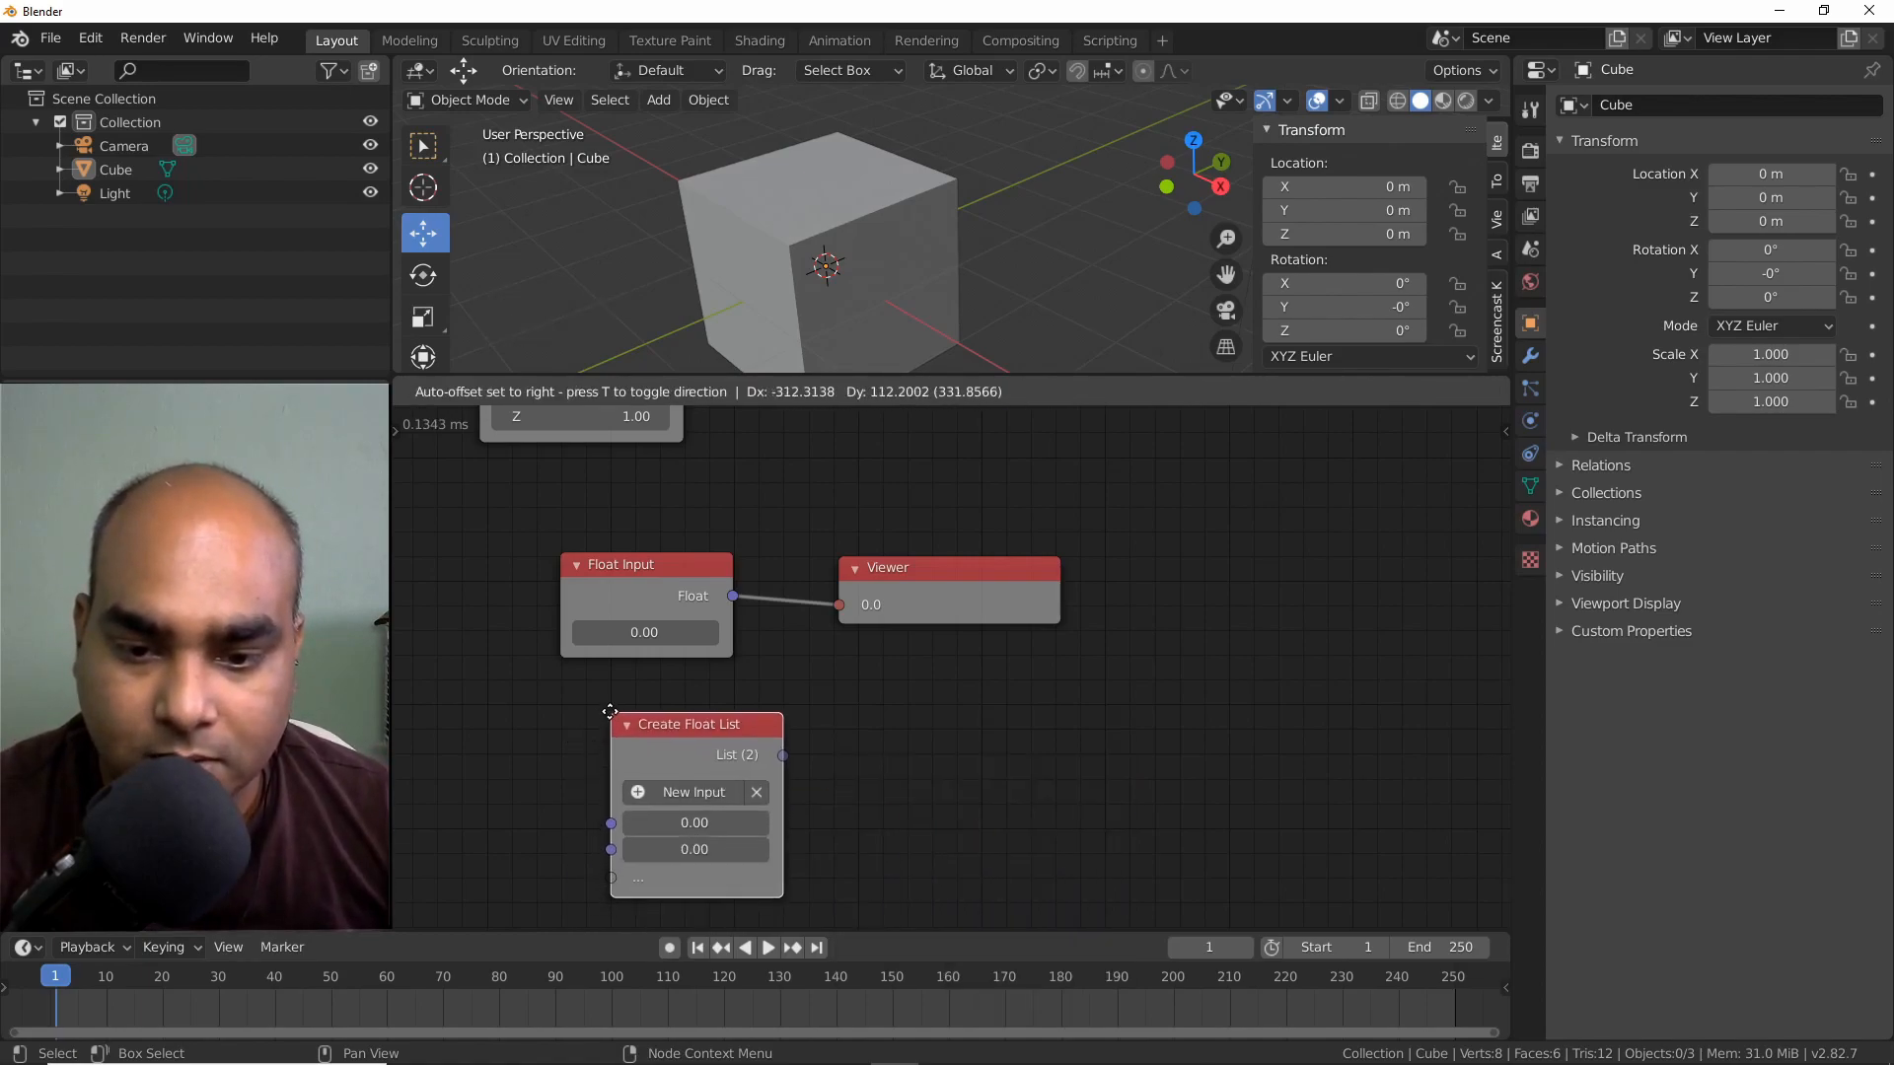
pyautogui.click(586, 707)
pyautogui.click(695, 726)
pyautogui.moveTo(667, 720); pyautogui.dragTo(673, 679, button='middle')
pyautogui.moveTo(673, 679); pyautogui.dragTo(664, 671)
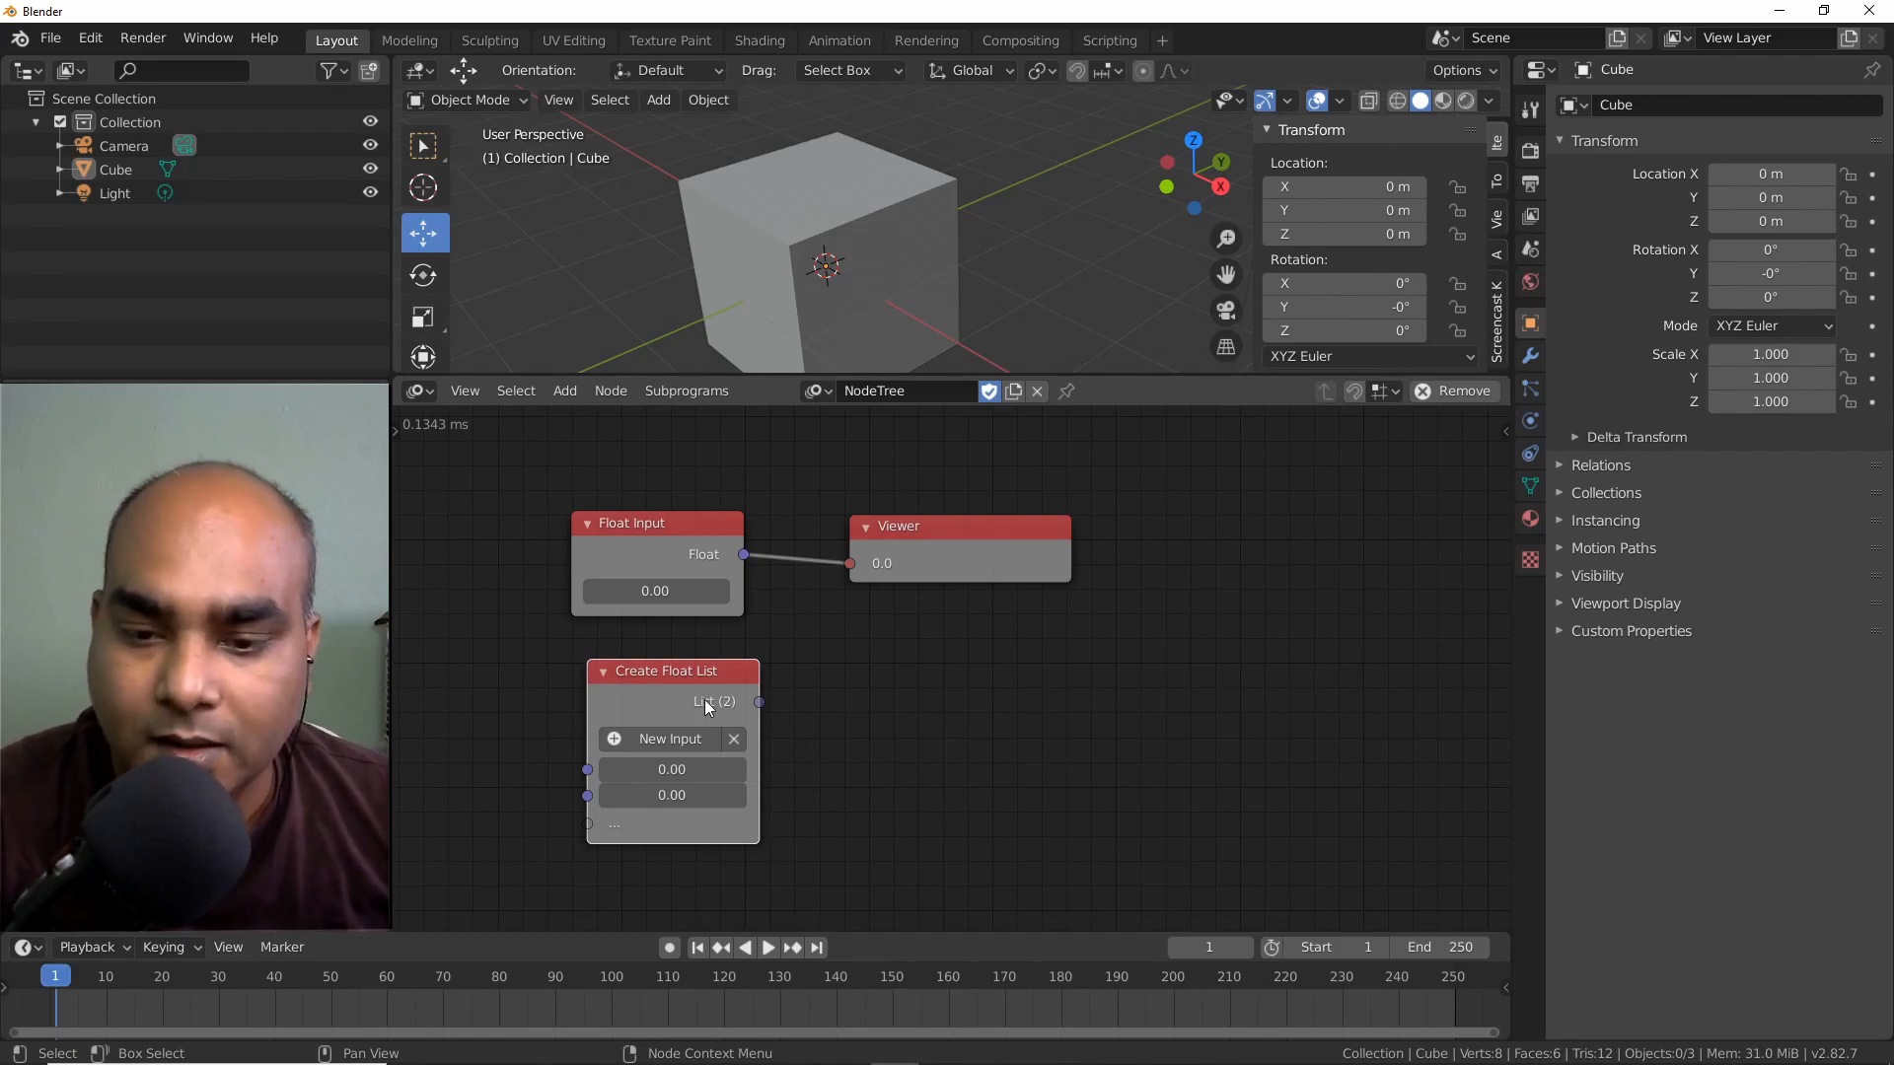
# Attach a Viewer node to the List output of Create Float List and align the two nodes side by side.
pyautogui.press('w')
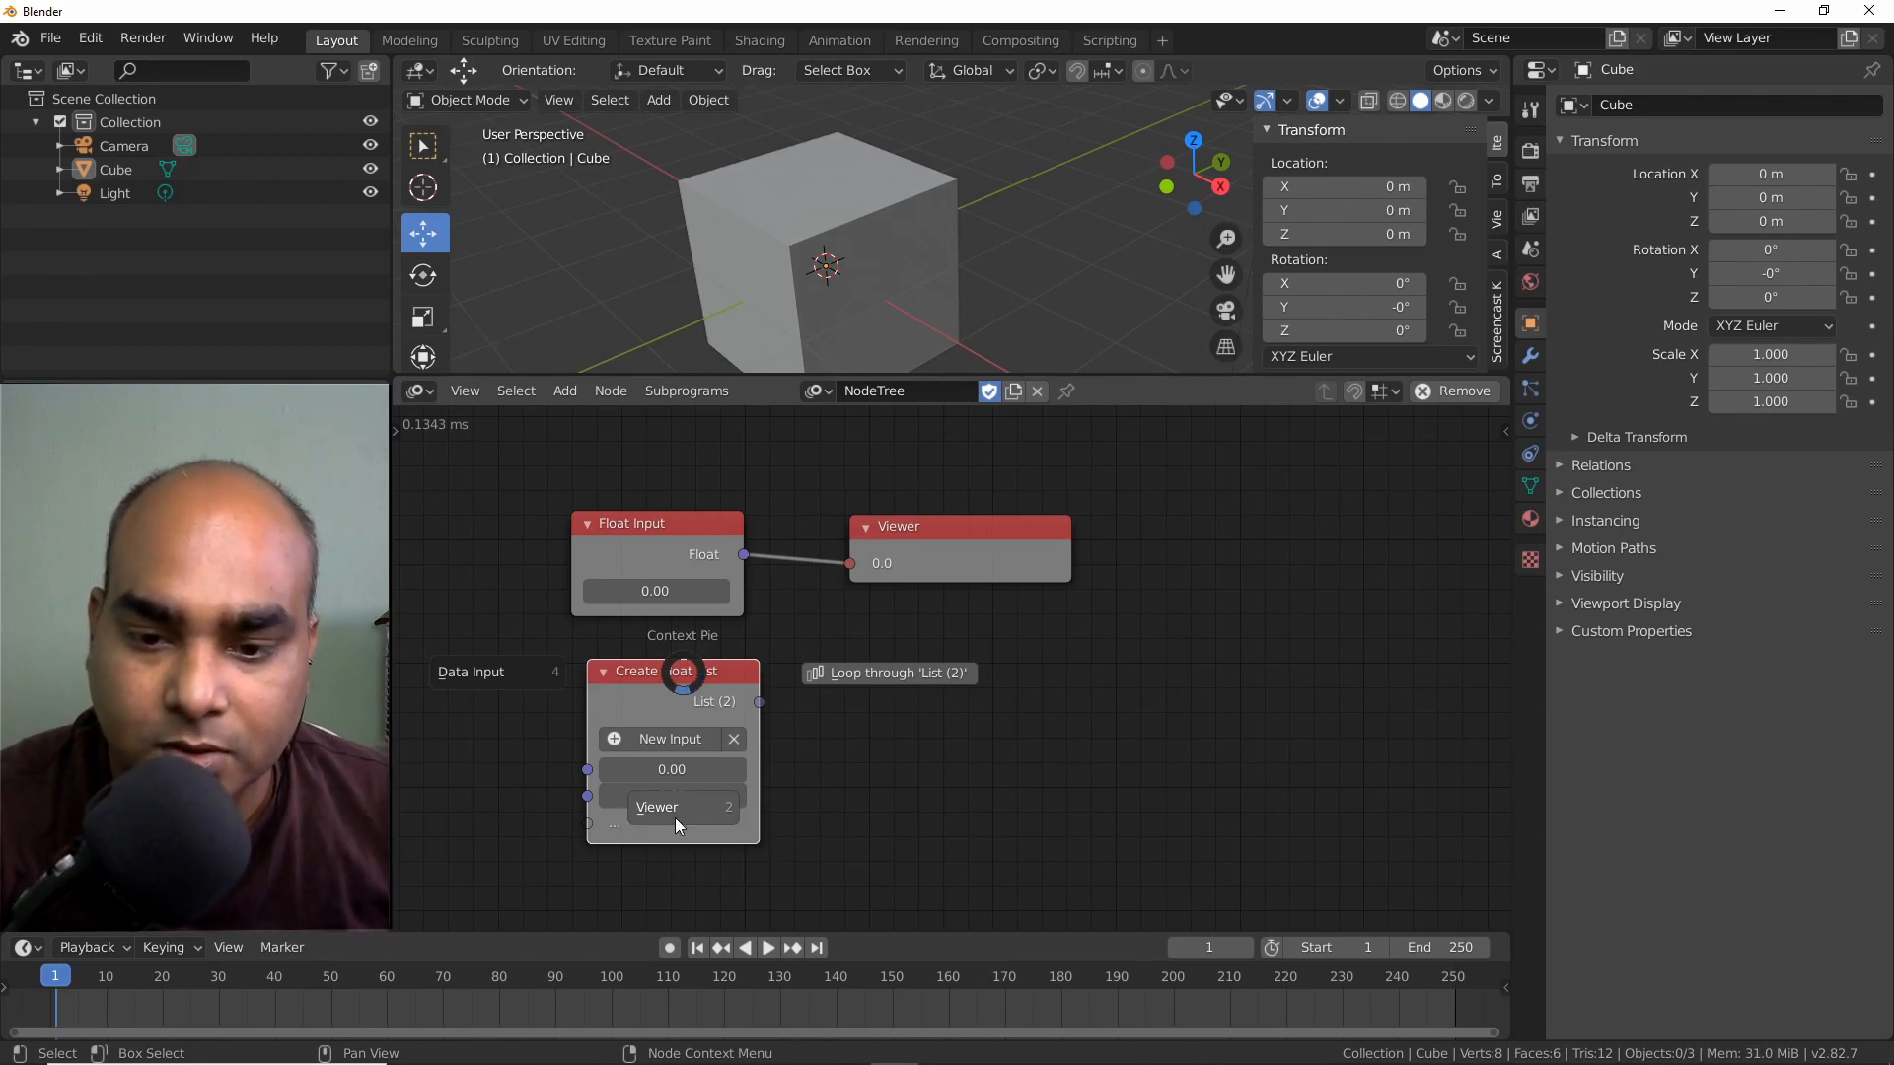
pyautogui.click(671, 817)
pyautogui.click(844, 664)
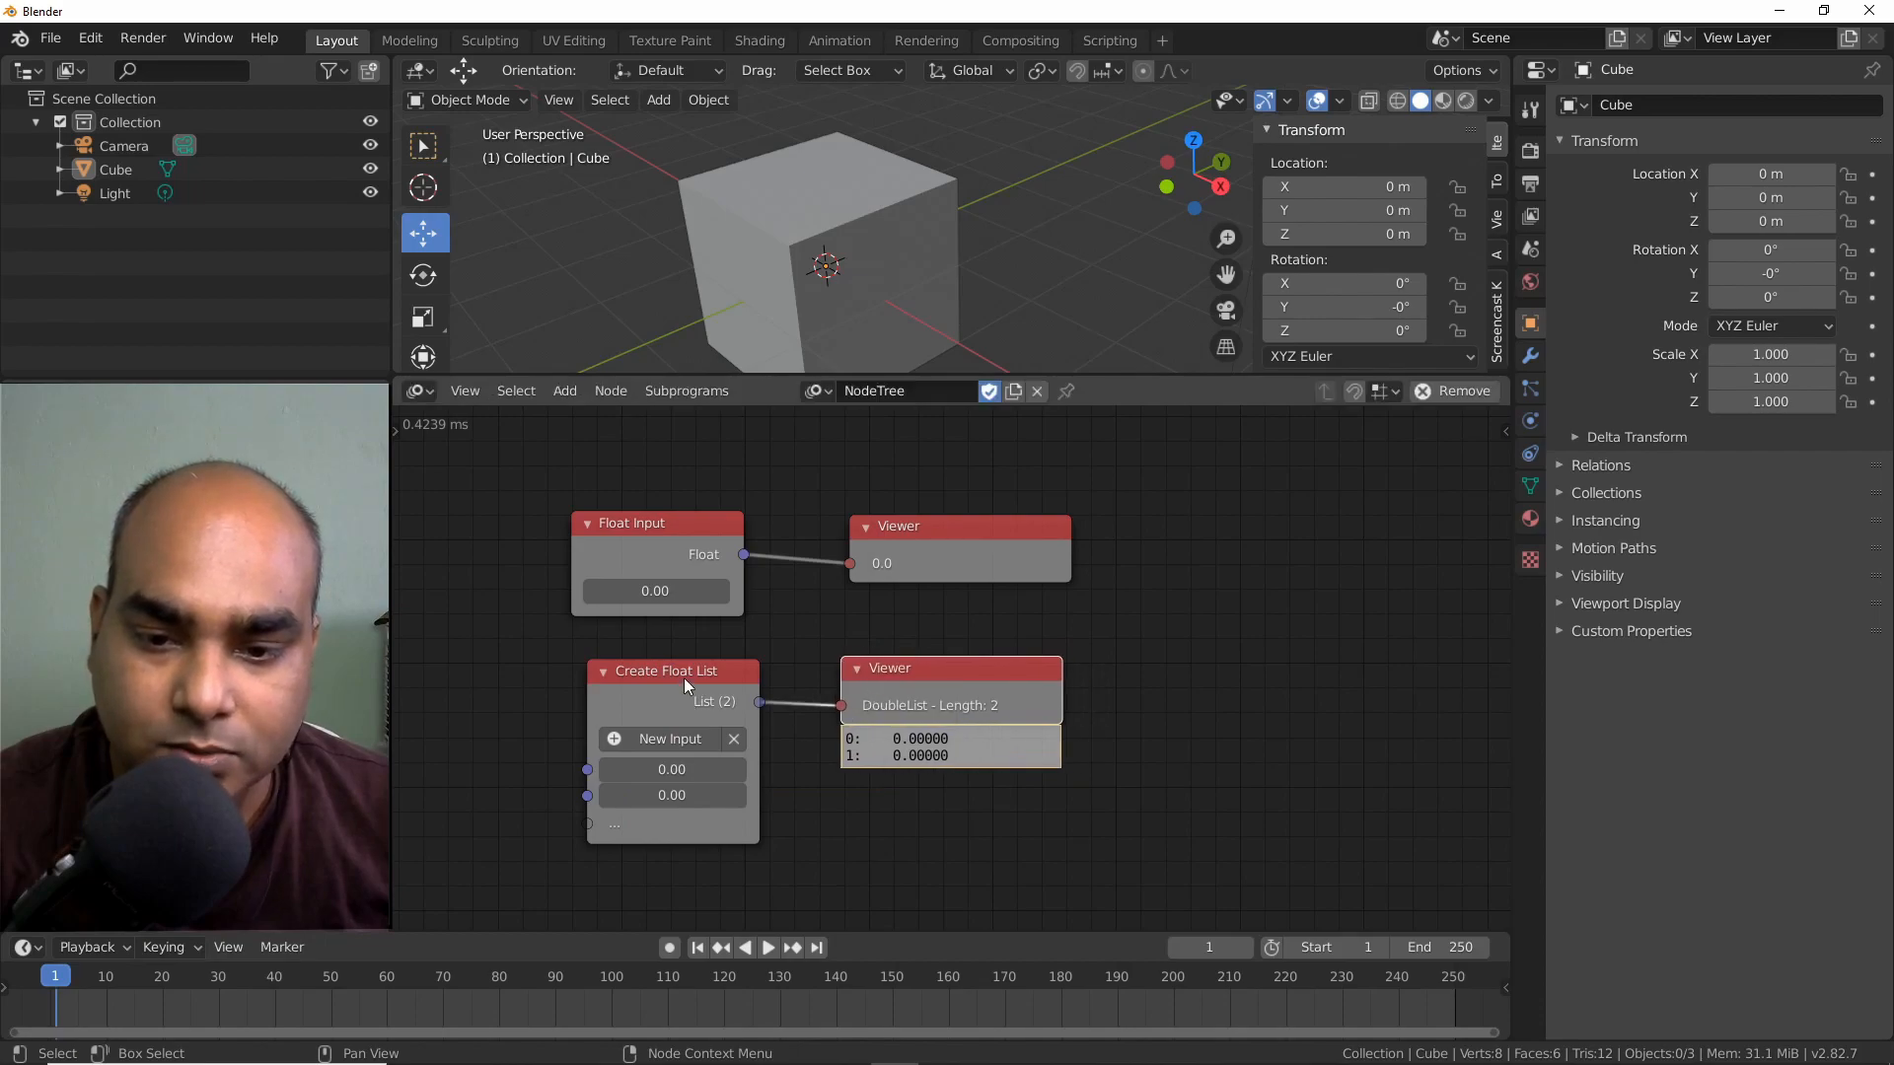
pyautogui.moveTo(685, 679); pyautogui.dragTo(679, 677)
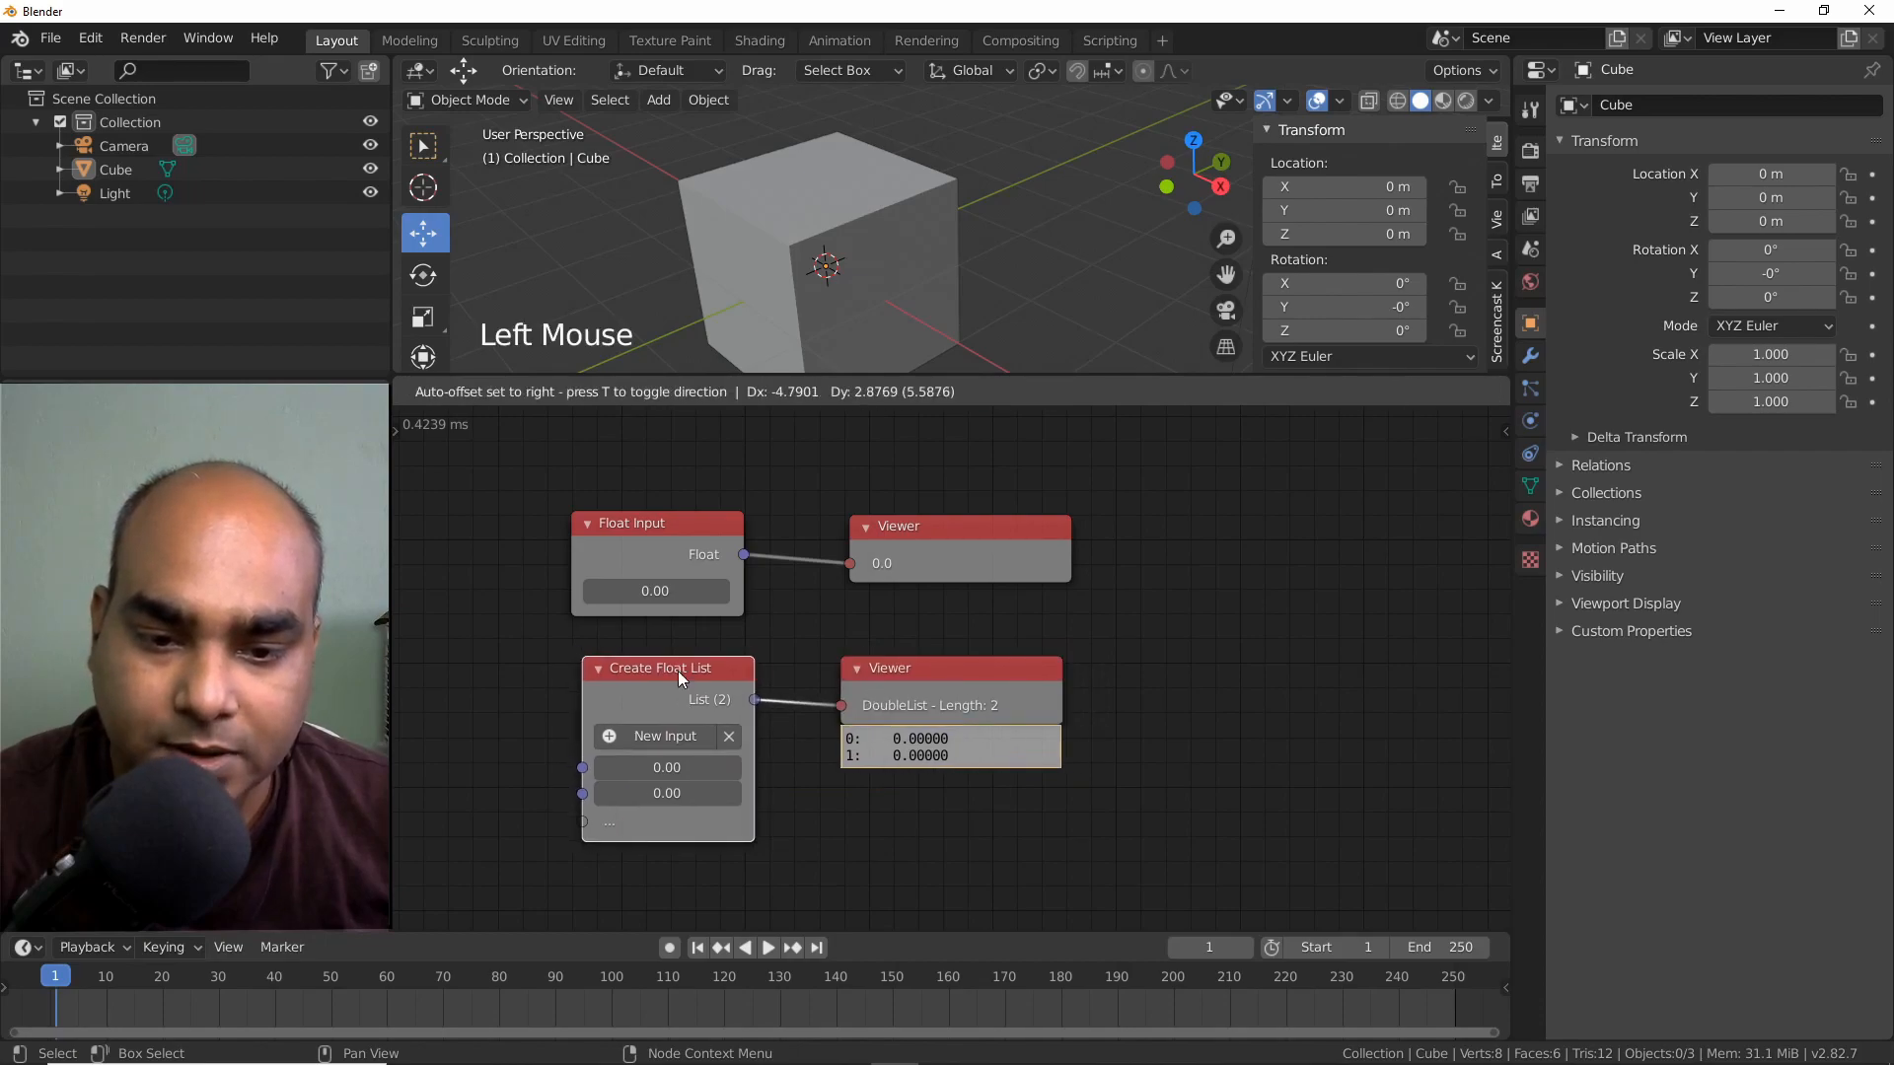
# Replace the inputs of the Create Float List node with a single new input set to 3.99.
pyautogui.click(728, 738)
pyautogui.click(729, 738)
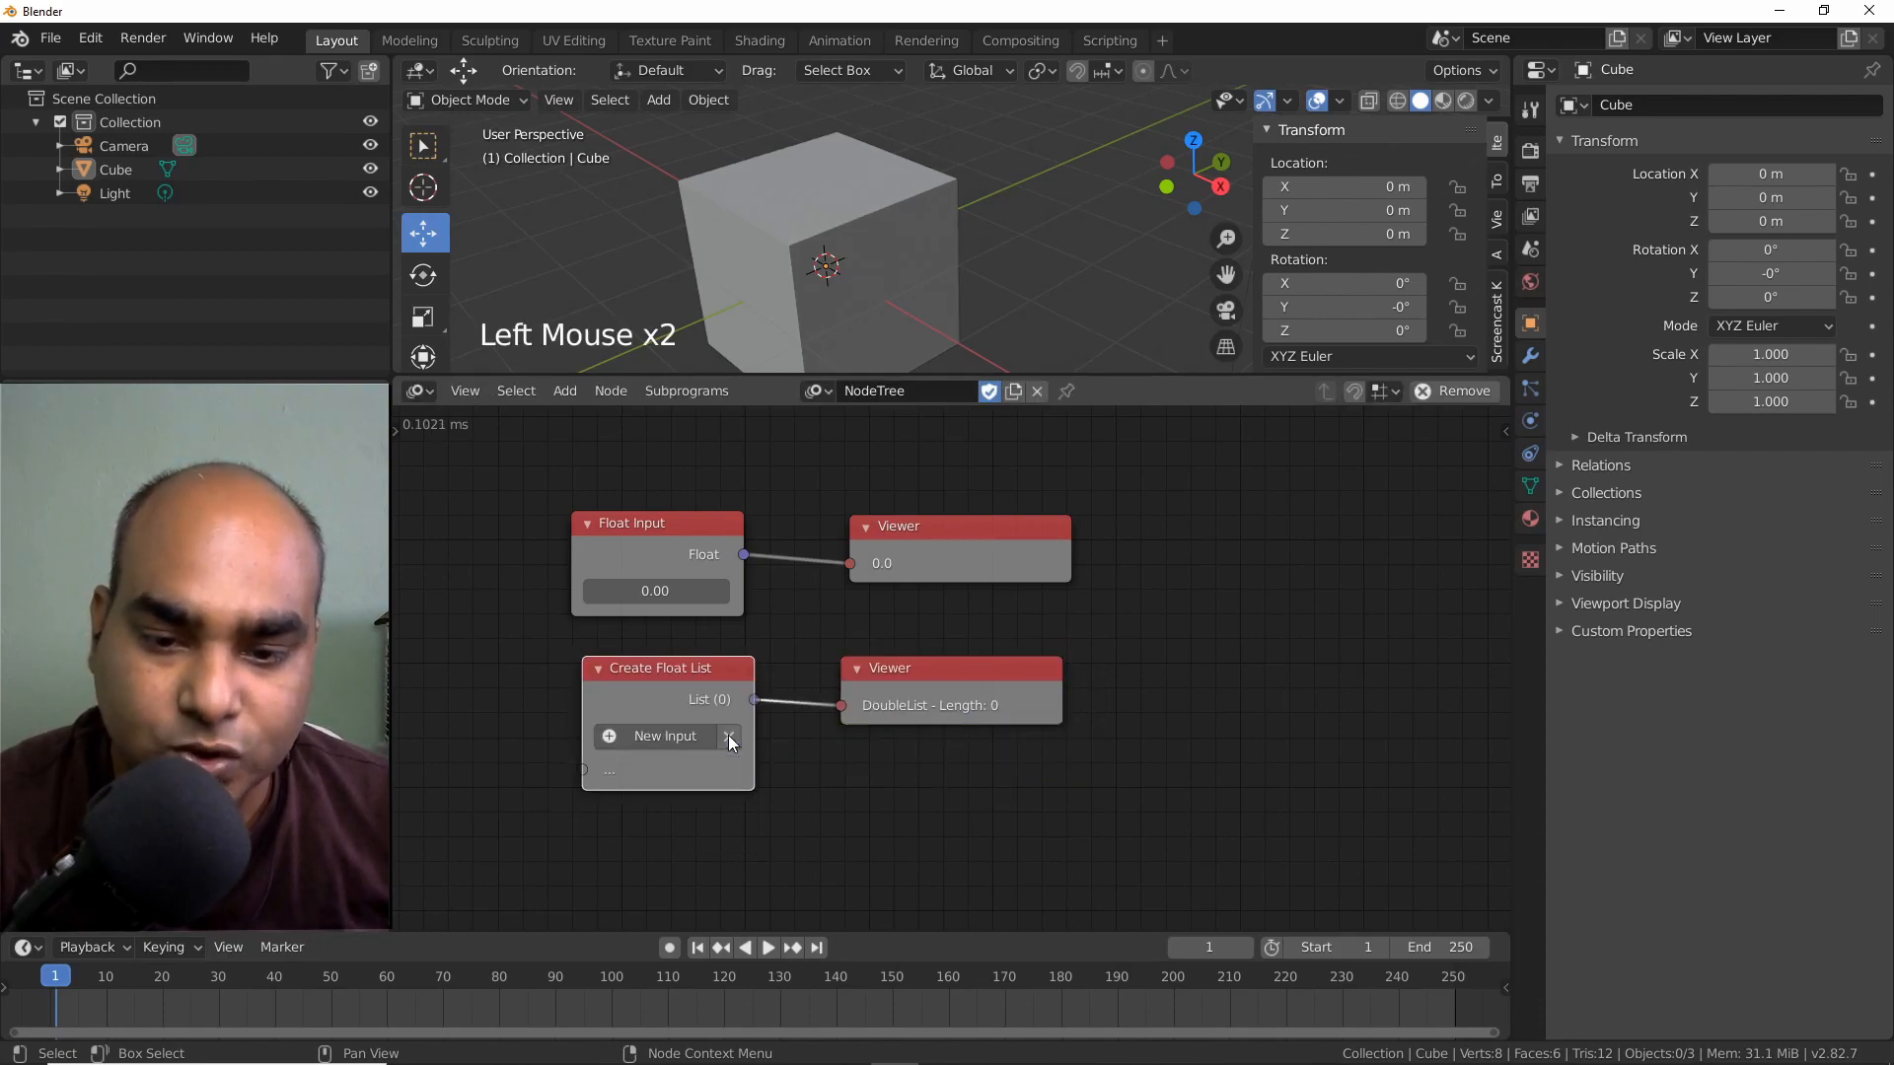
pyautogui.click(609, 738)
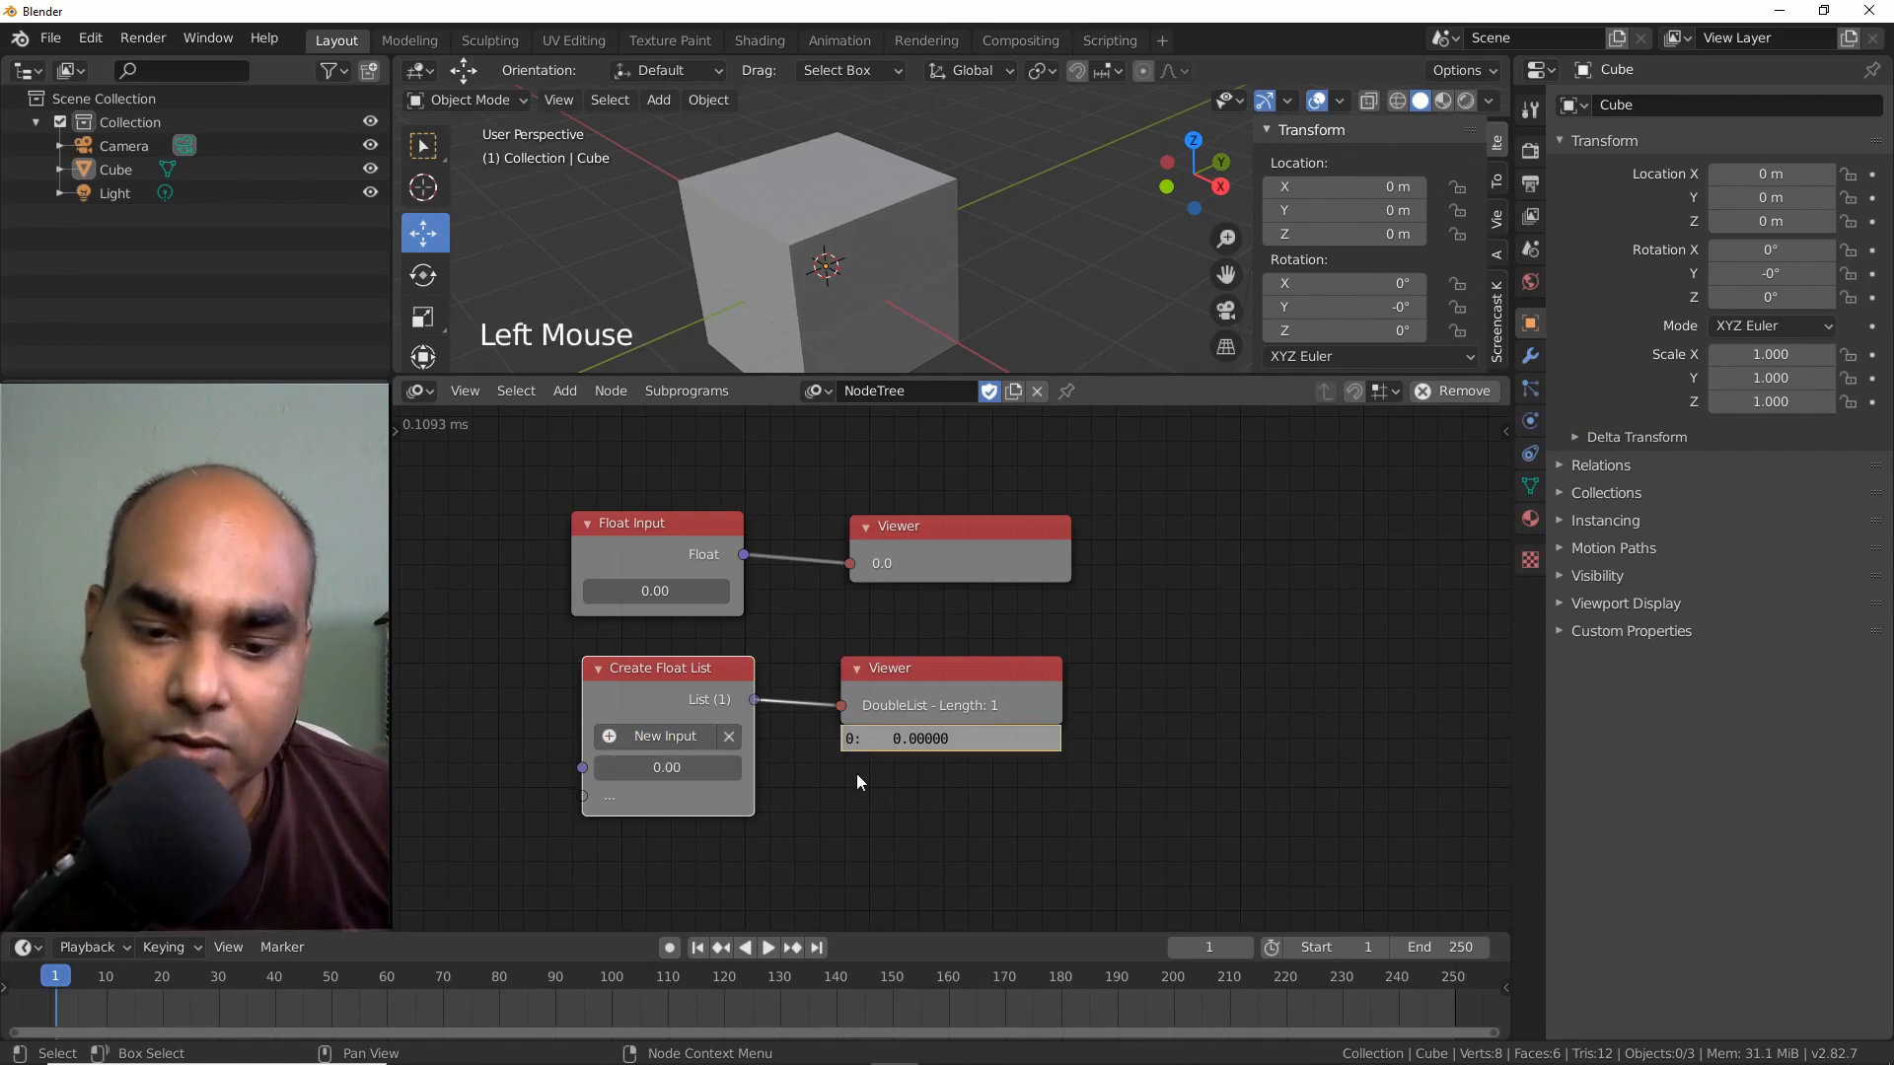
pyautogui.click(666, 768)
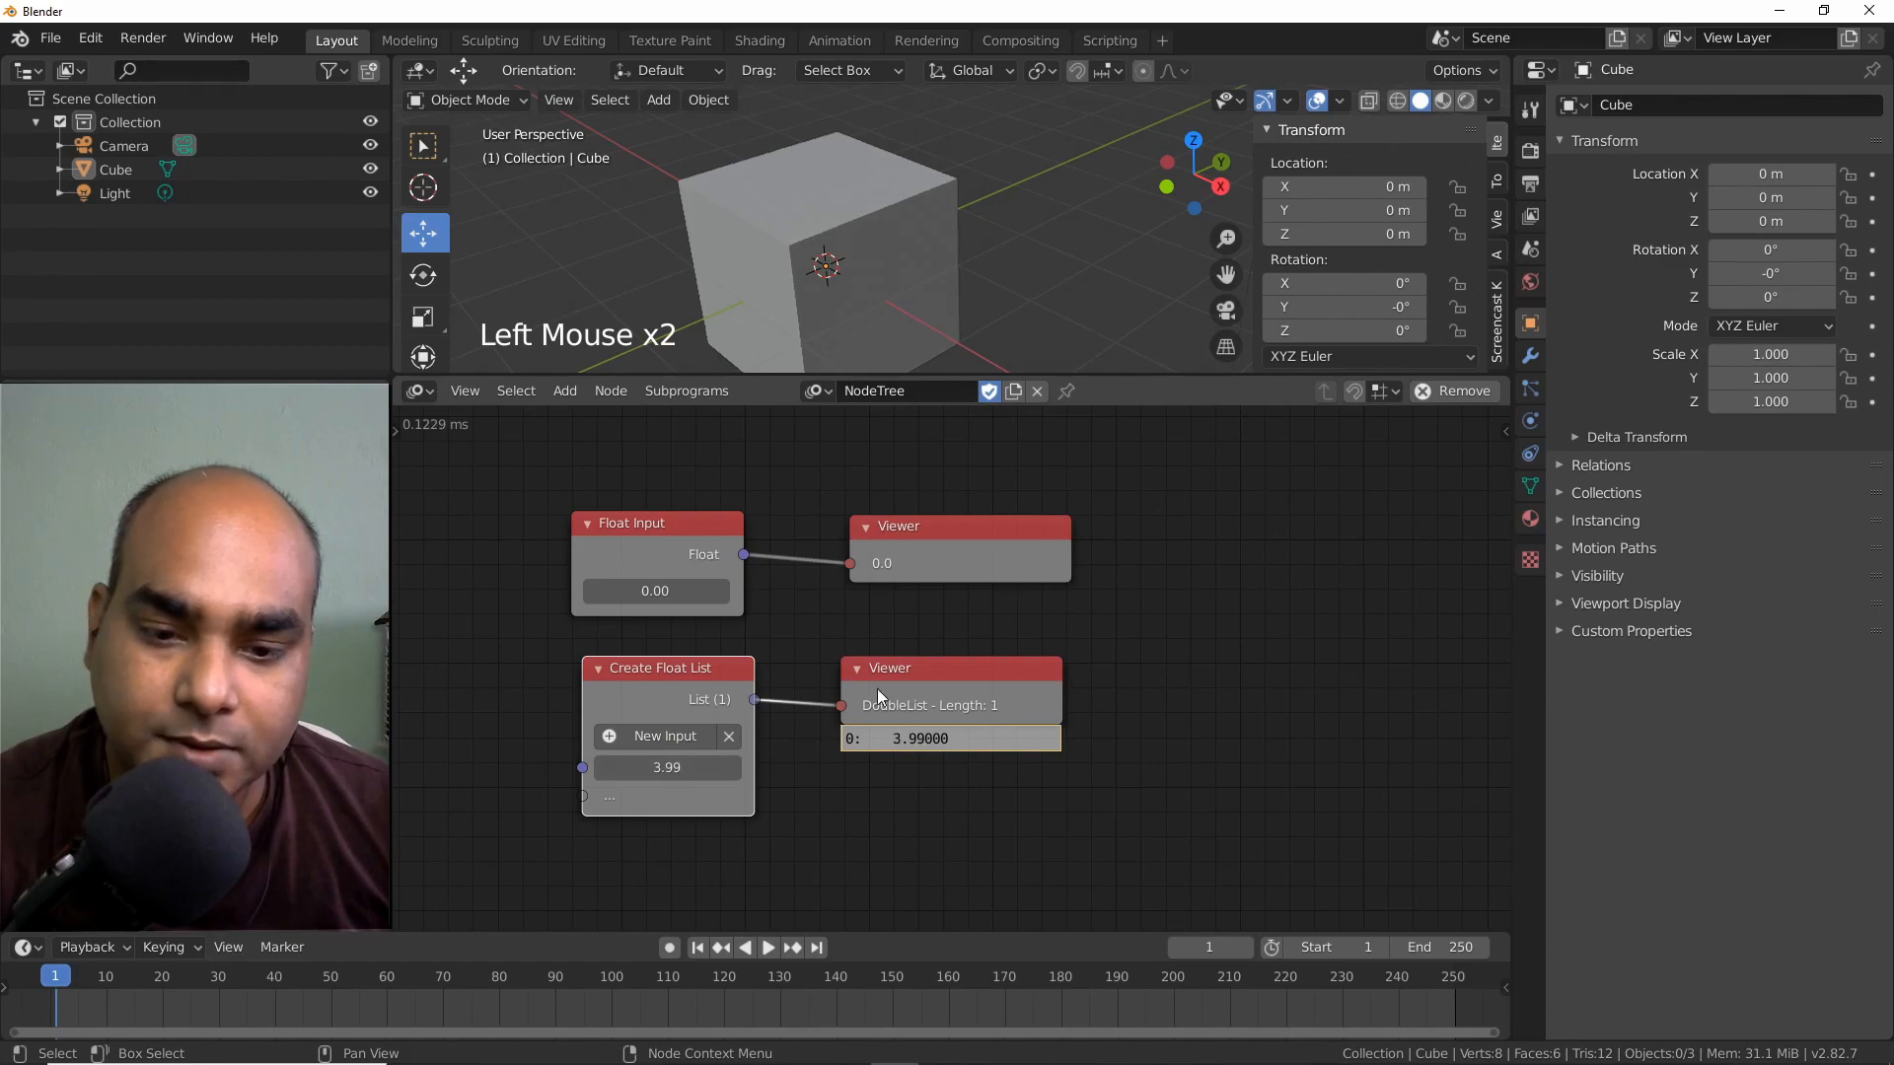
# Move the float list's Viewer farther from its source node and add five more inputs to Create Float List.
pyautogui.moveTo(866, 695); pyautogui.dragTo(1003, 688)
pyautogui.click(610, 736)
pyautogui.click(608, 736)
pyautogui.click(607, 735)
pyautogui.click(607, 736)
pyautogui.click(608, 736)
pyautogui.moveTo(813, 798); pyautogui.dragTo(799, 735, button='middle')
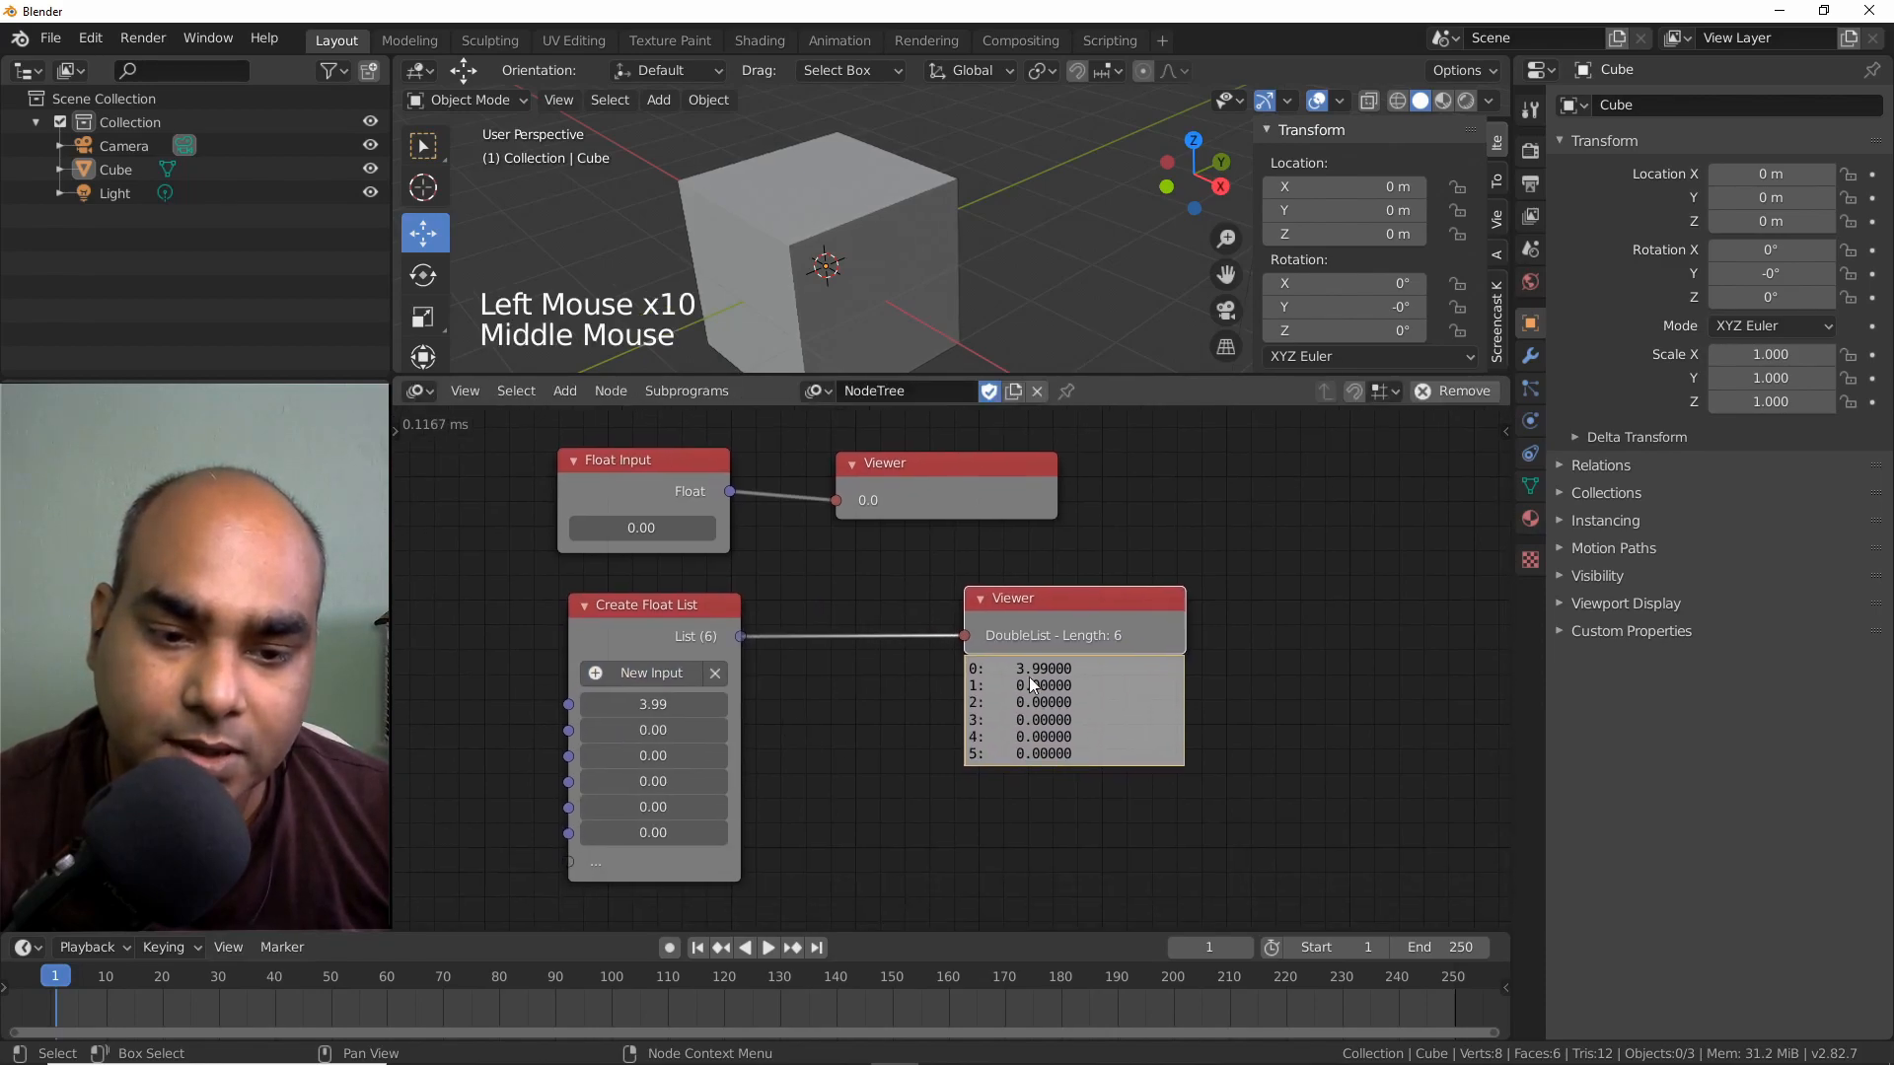
pyautogui.moveTo(1060, 601); pyautogui.dragTo(1101, 604)
# Set the second to sixth float list values to 3.99, 17.01, -24.99, 40.53 and -9.21, and reposition the list and Viewer nodes.
pyautogui.moveTo(653, 730); pyautogui.dragTo(710, 730)
pyautogui.moveTo(580, 756); pyautogui.dragTo(612, 832)
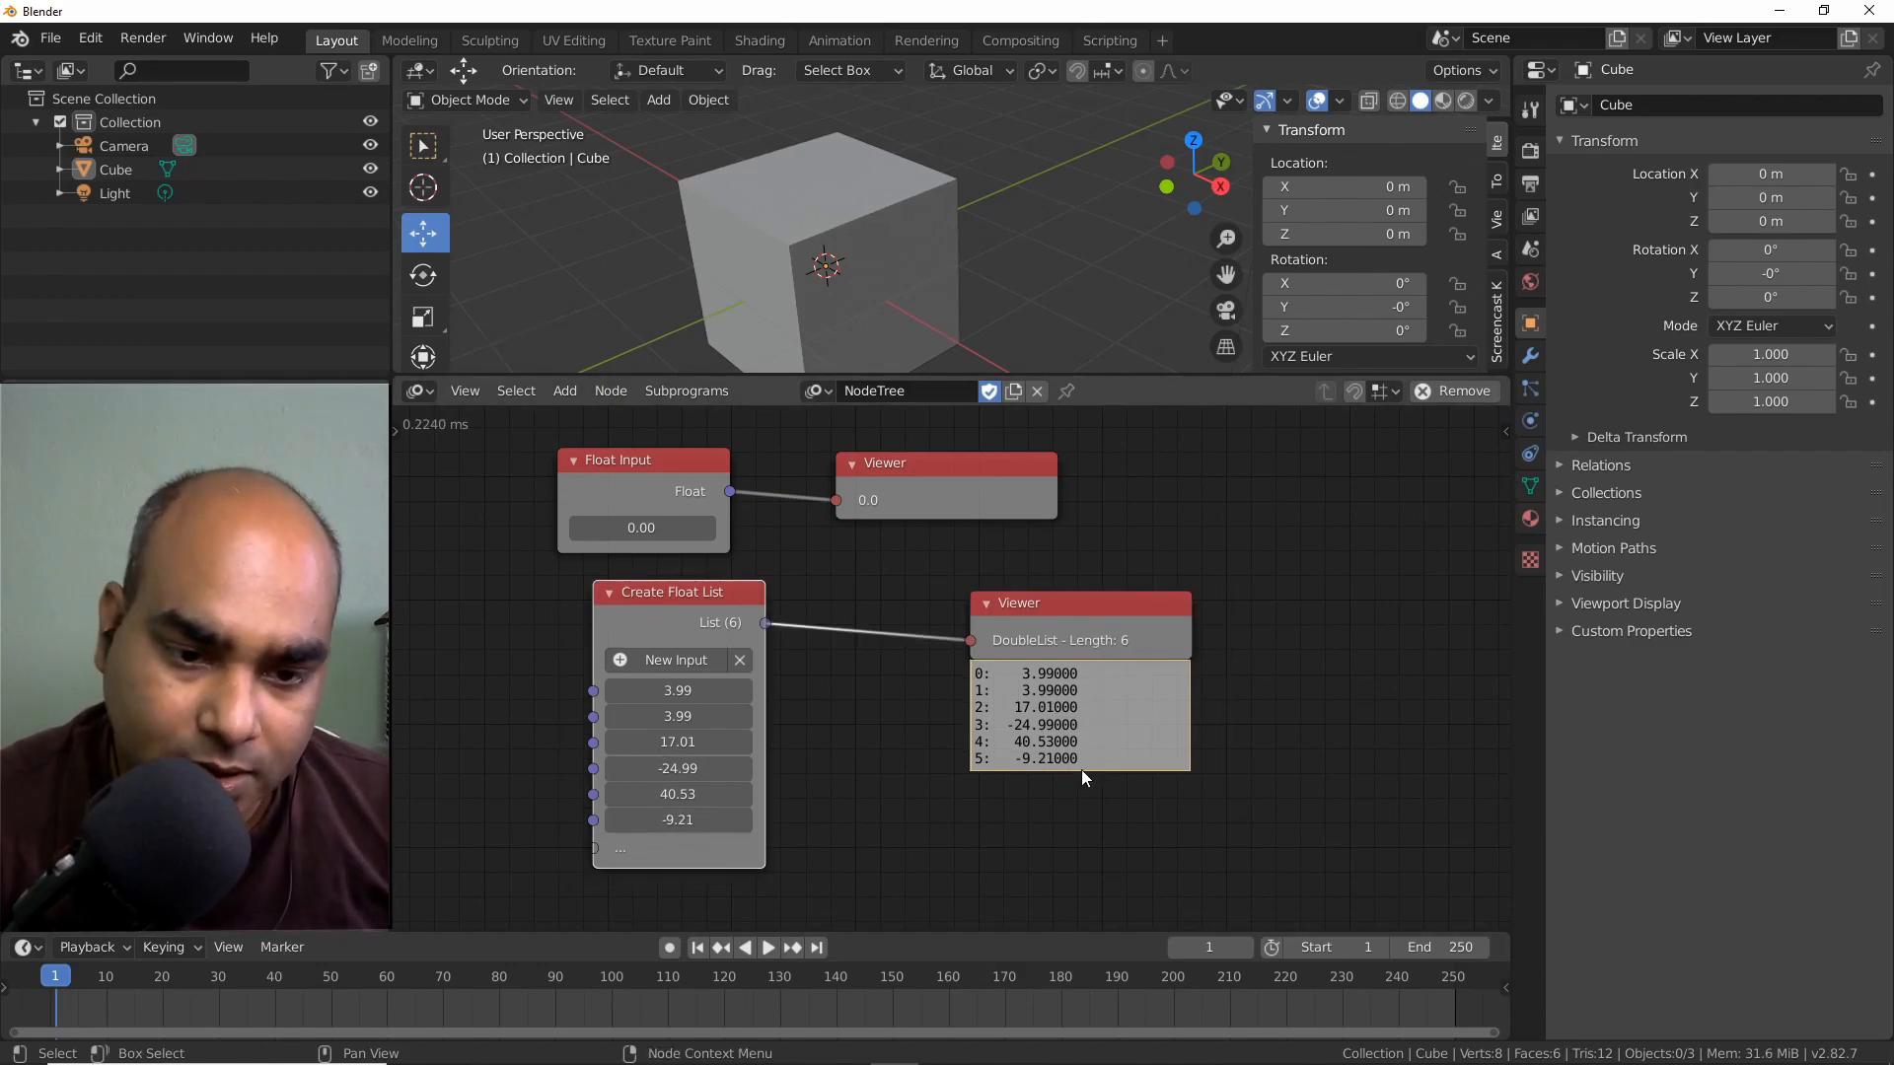
pyautogui.moveTo(700, 606); pyautogui.dragTo(876, 759)
pyautogui.moveTo(1041, 621); pyautogui.dragTo(1076, 654)
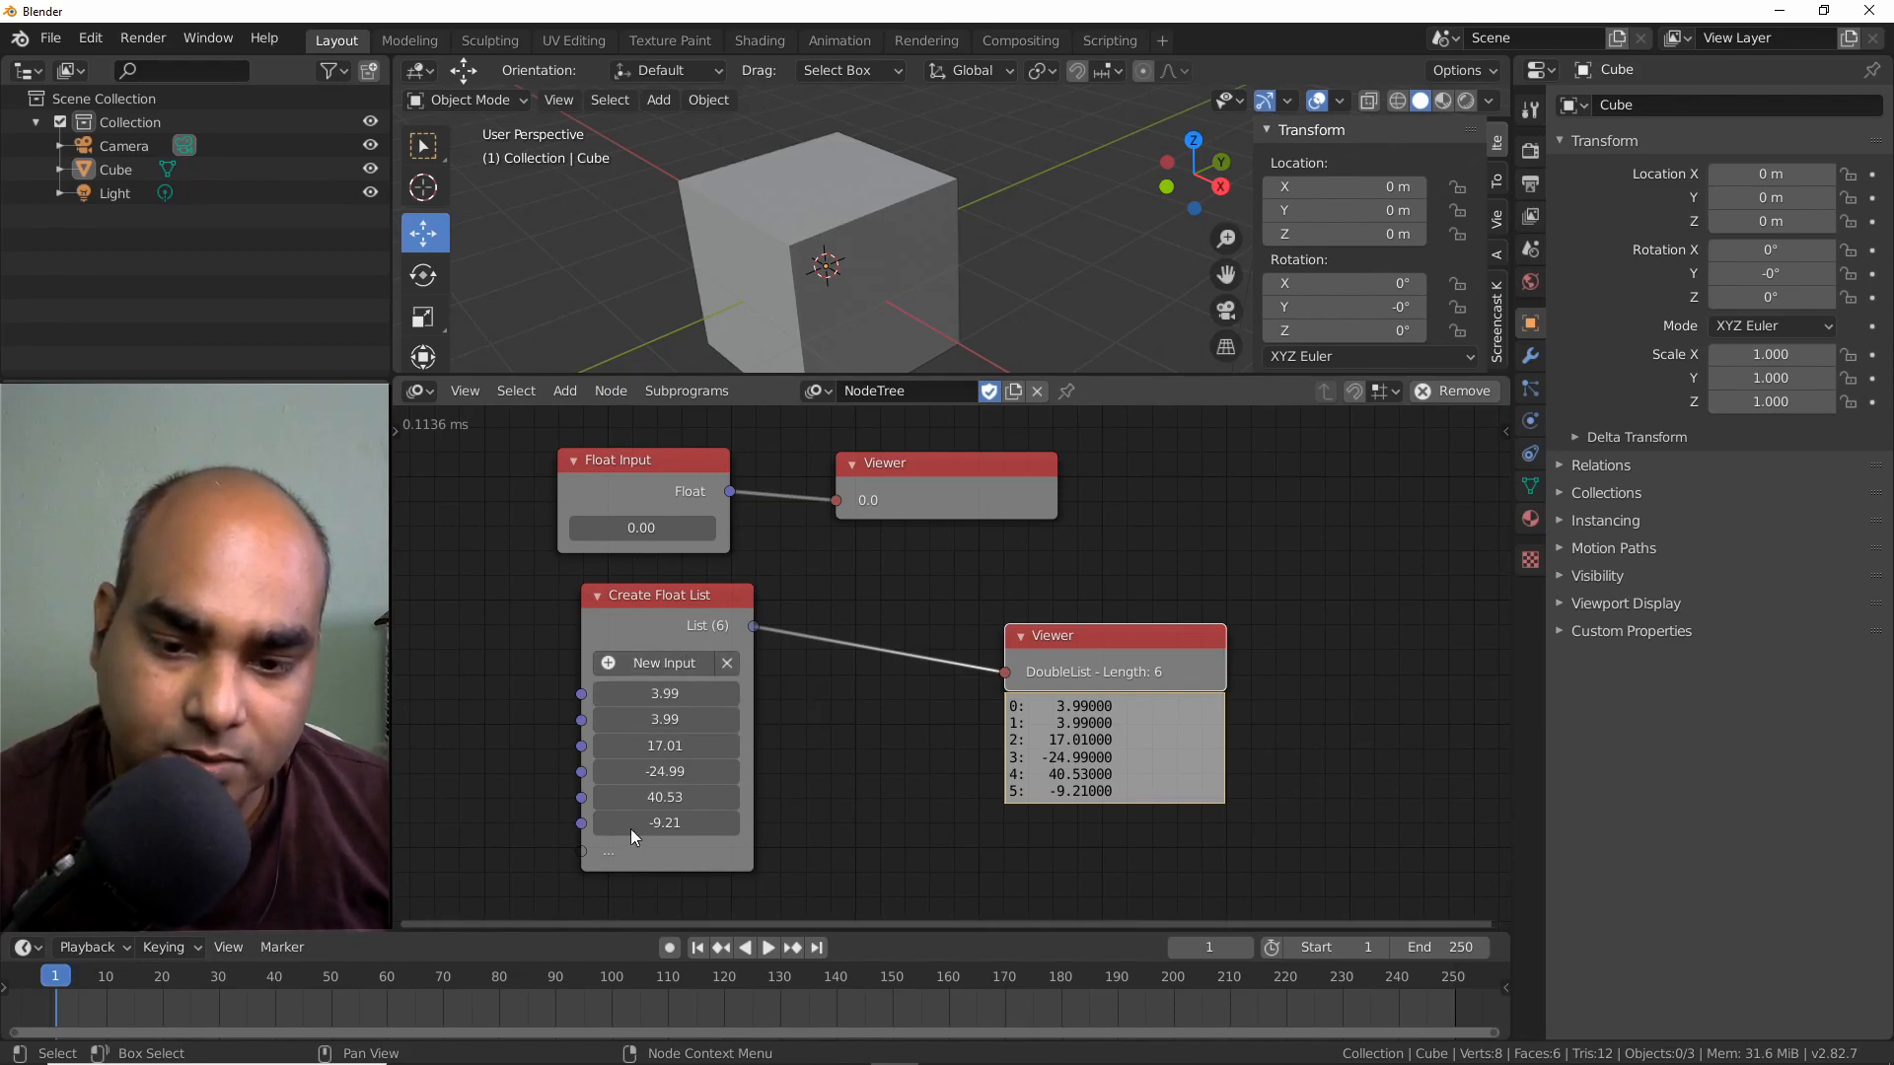
# Add one more input to the Create Float List node, and remove all inputs from it.
pyautogui.click(610, 661)
pyautogui.click(727, 663)
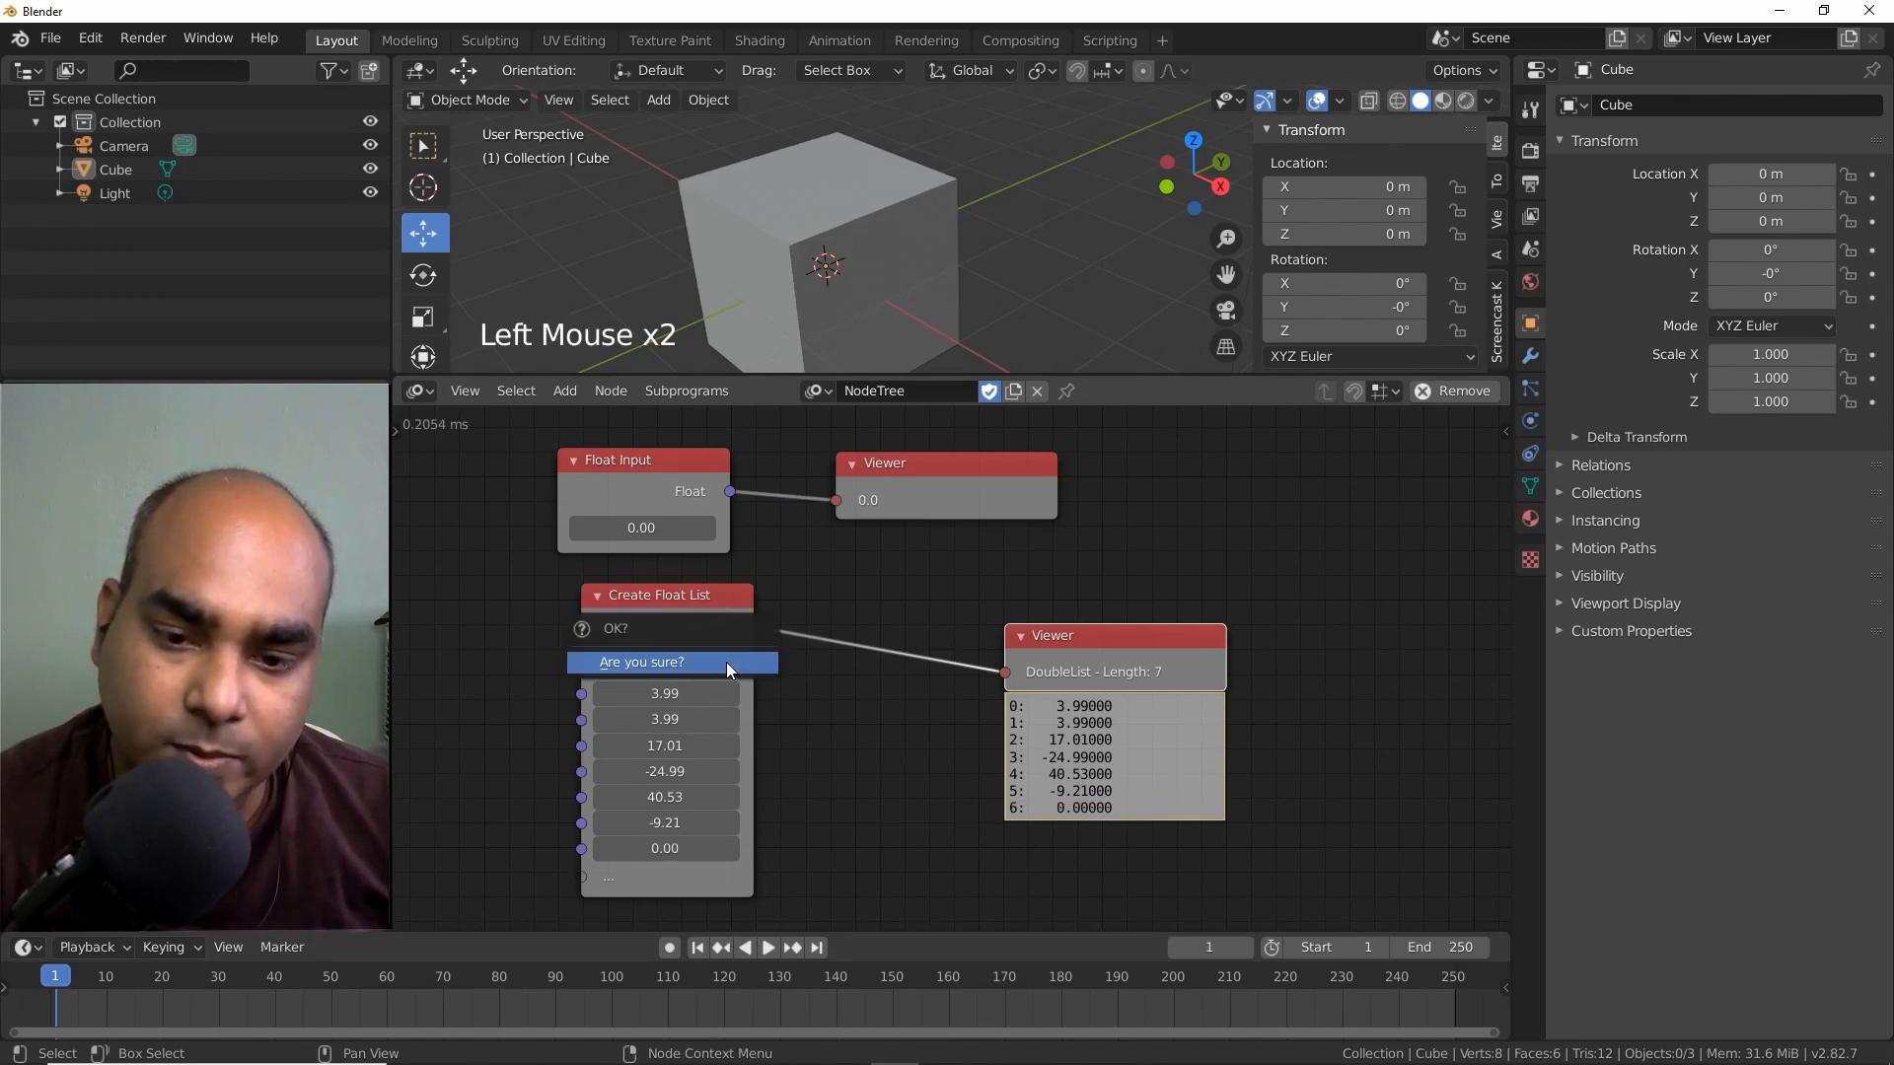
pyautogui.click(726, 663)
# Add three new inputs to Create Float List with the values 1.14, 14.10 and 11.94.
pyautogui.click(627, 668)
pyautogui.click(631, 671)
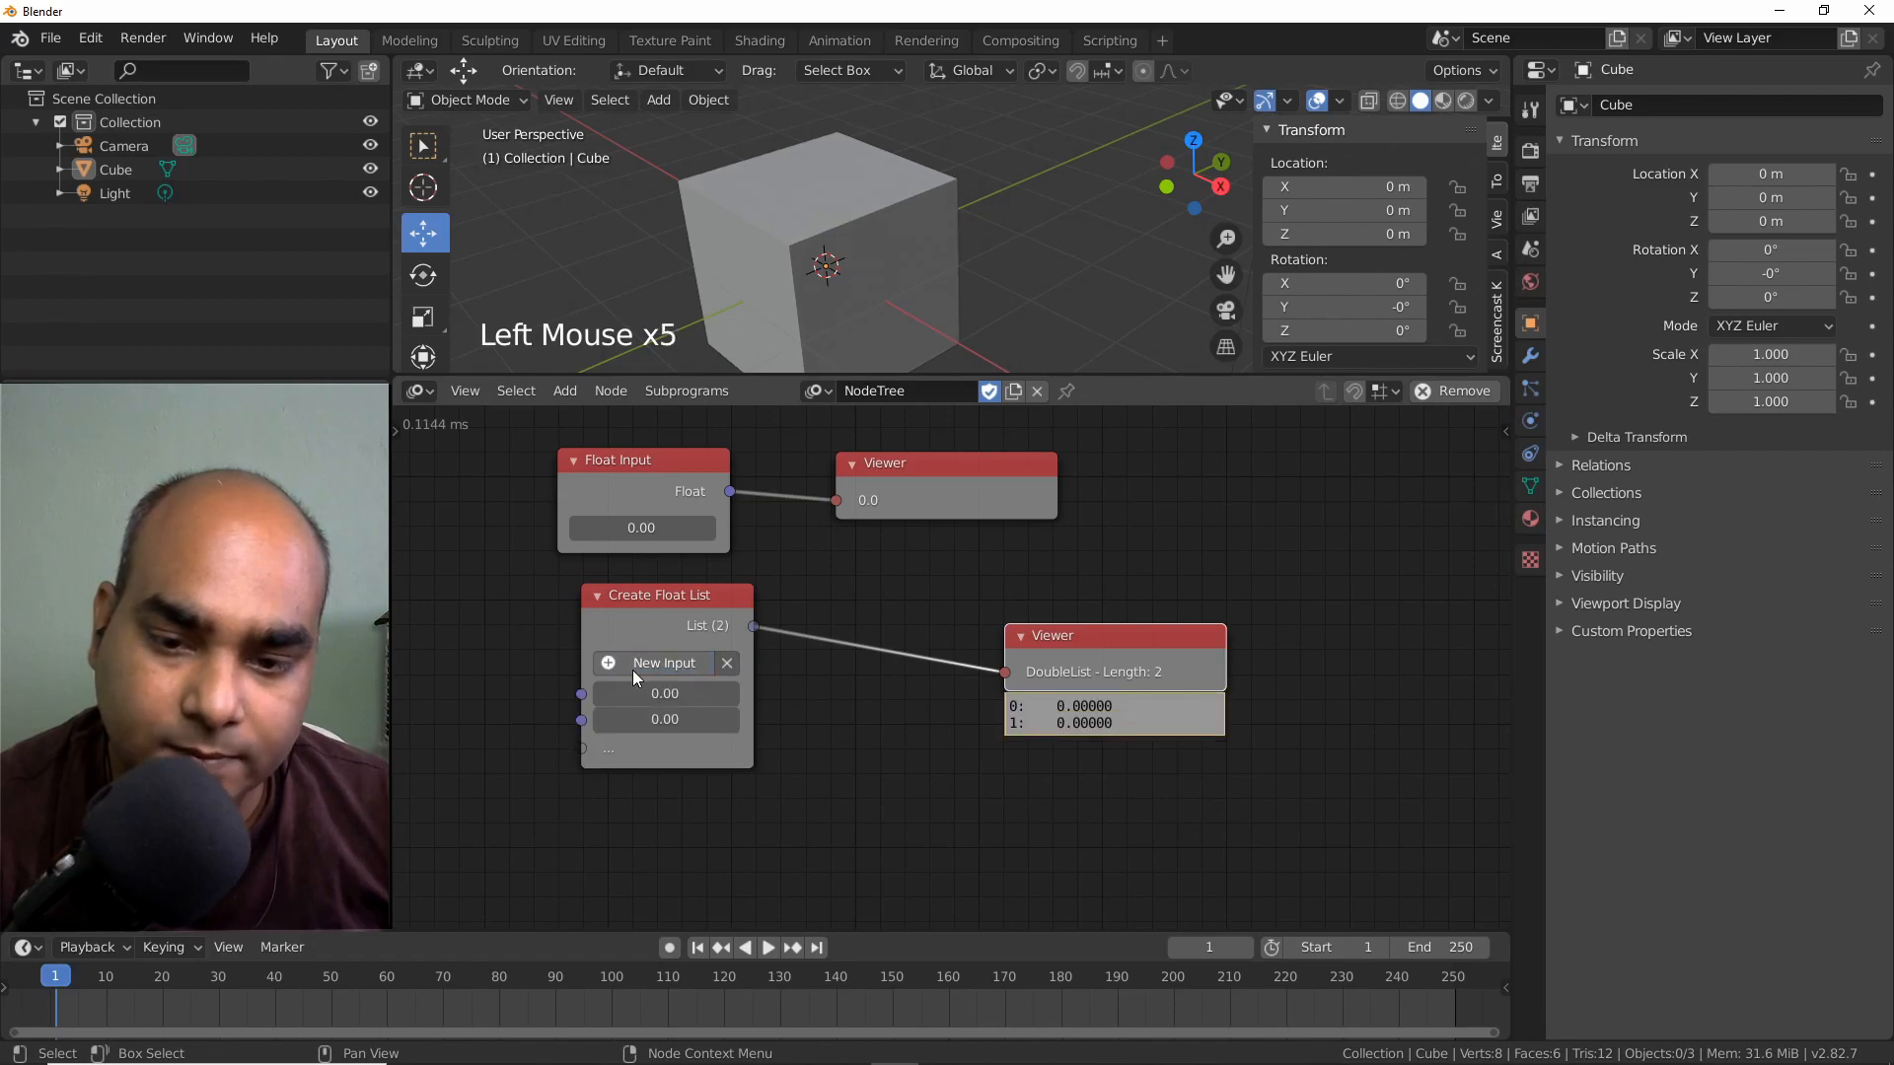
pyautogui.click(631, 671)
pyautogui.moveTo(706, 693); pyautogui.dragTo(765, 694)
pyautogui.moveTo(635, 720); pyautogui.dragTo(750, 746)
pyautogui.moveTo(641, 719); pyautogui.dragTo(749, 719)
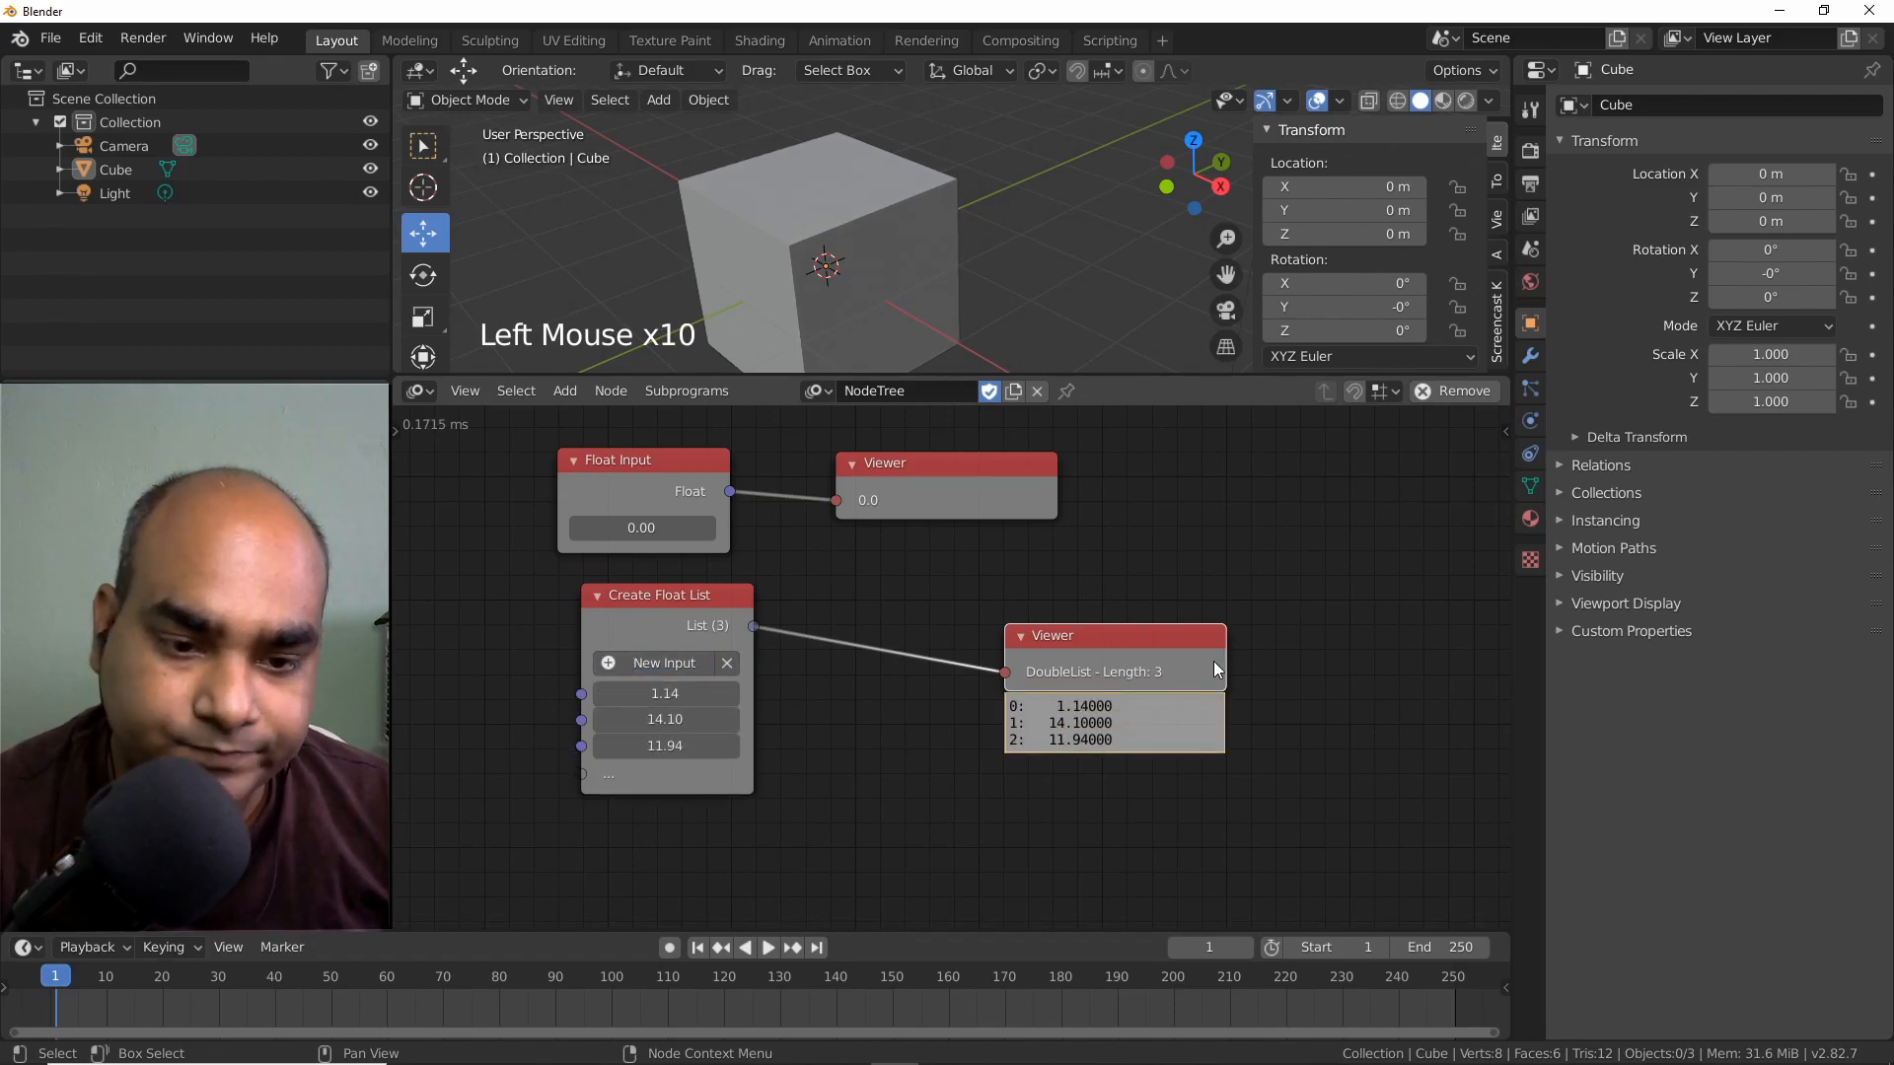
# Shift the float list and Viewer nodes apart and add three more list inputs valued -6.66, 10.77 and 5.43.
pyautogui.moveTo(1214, 670); pyautogui.dragTo(1266, 671)
pyautogui.click(663, 671)
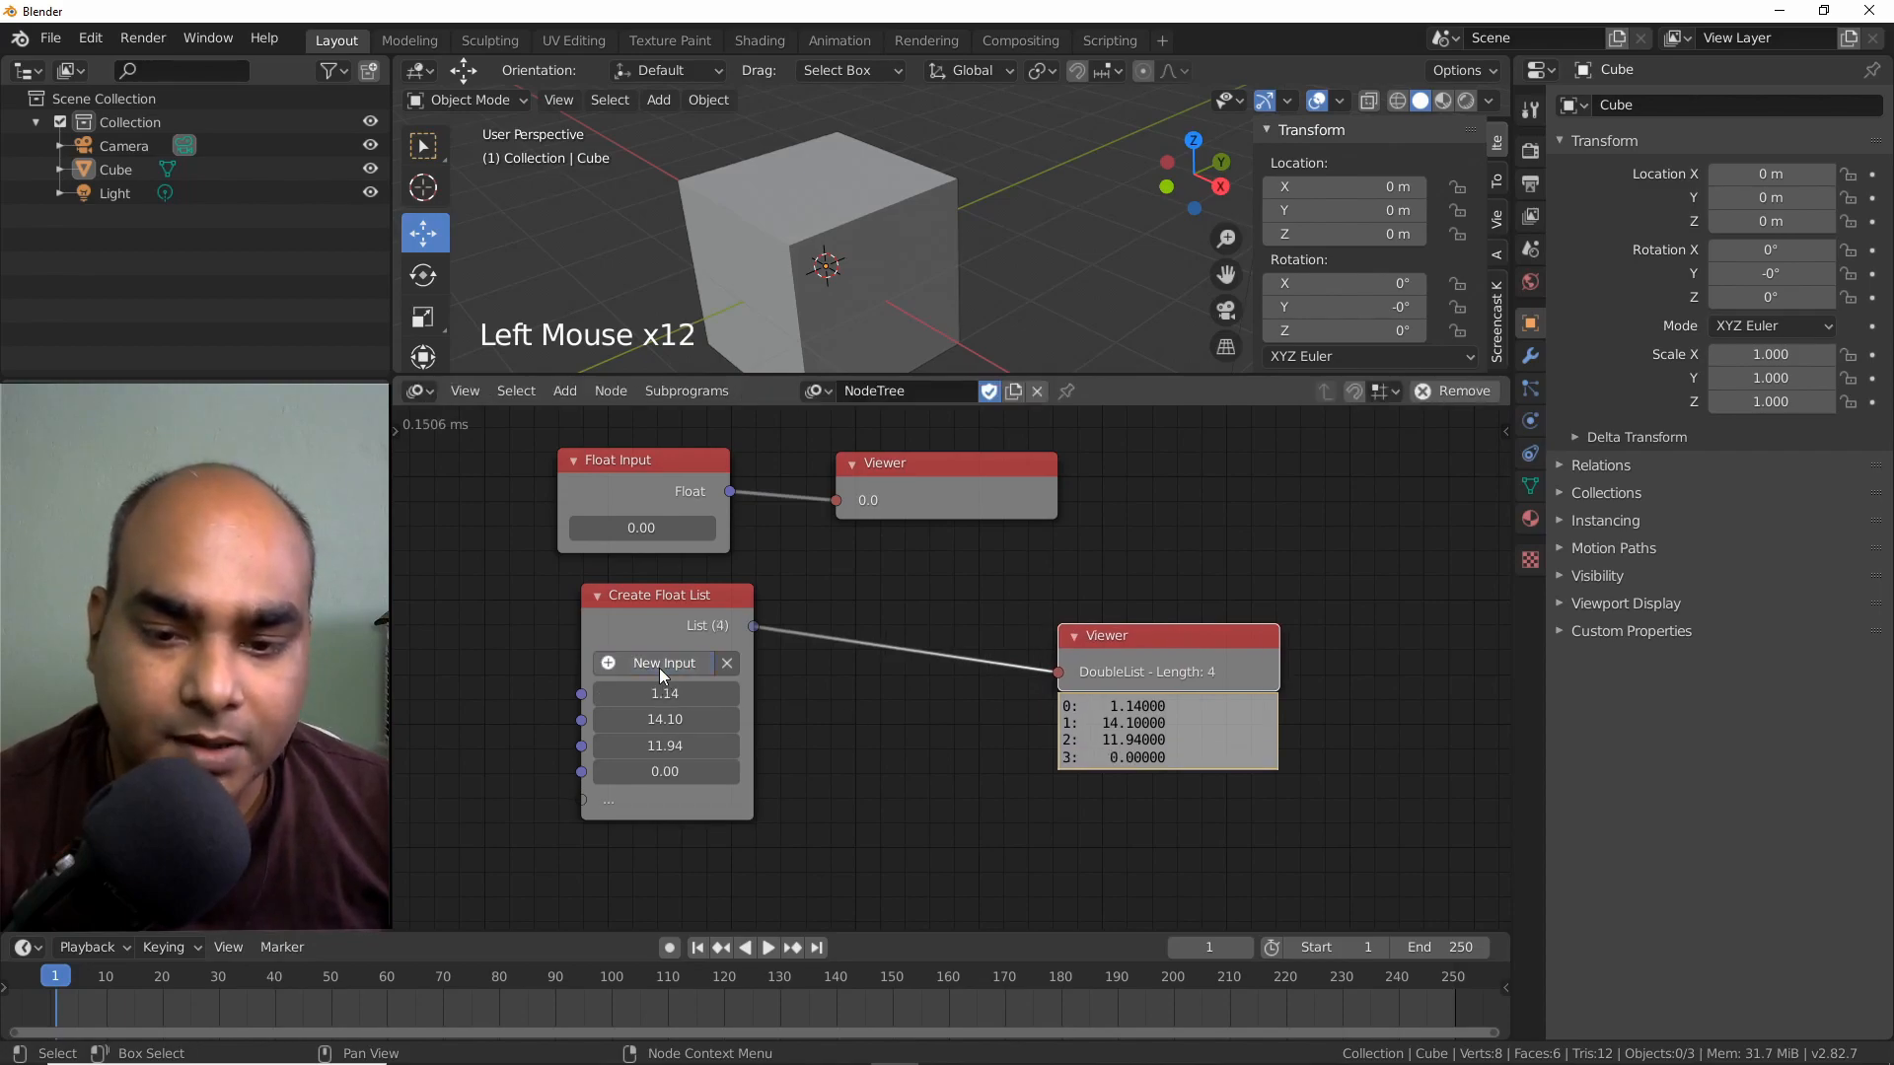
pyautogui.click(662, 672)
pyautogui.click(663, 673)
pyautogui.moveTo(667, 771); pyautogui.dragTo(750, 796)
pyautogui.click(671, 822)
pyautogui.moveTo(677, 599); pyautogui.dragTo(673, 615)
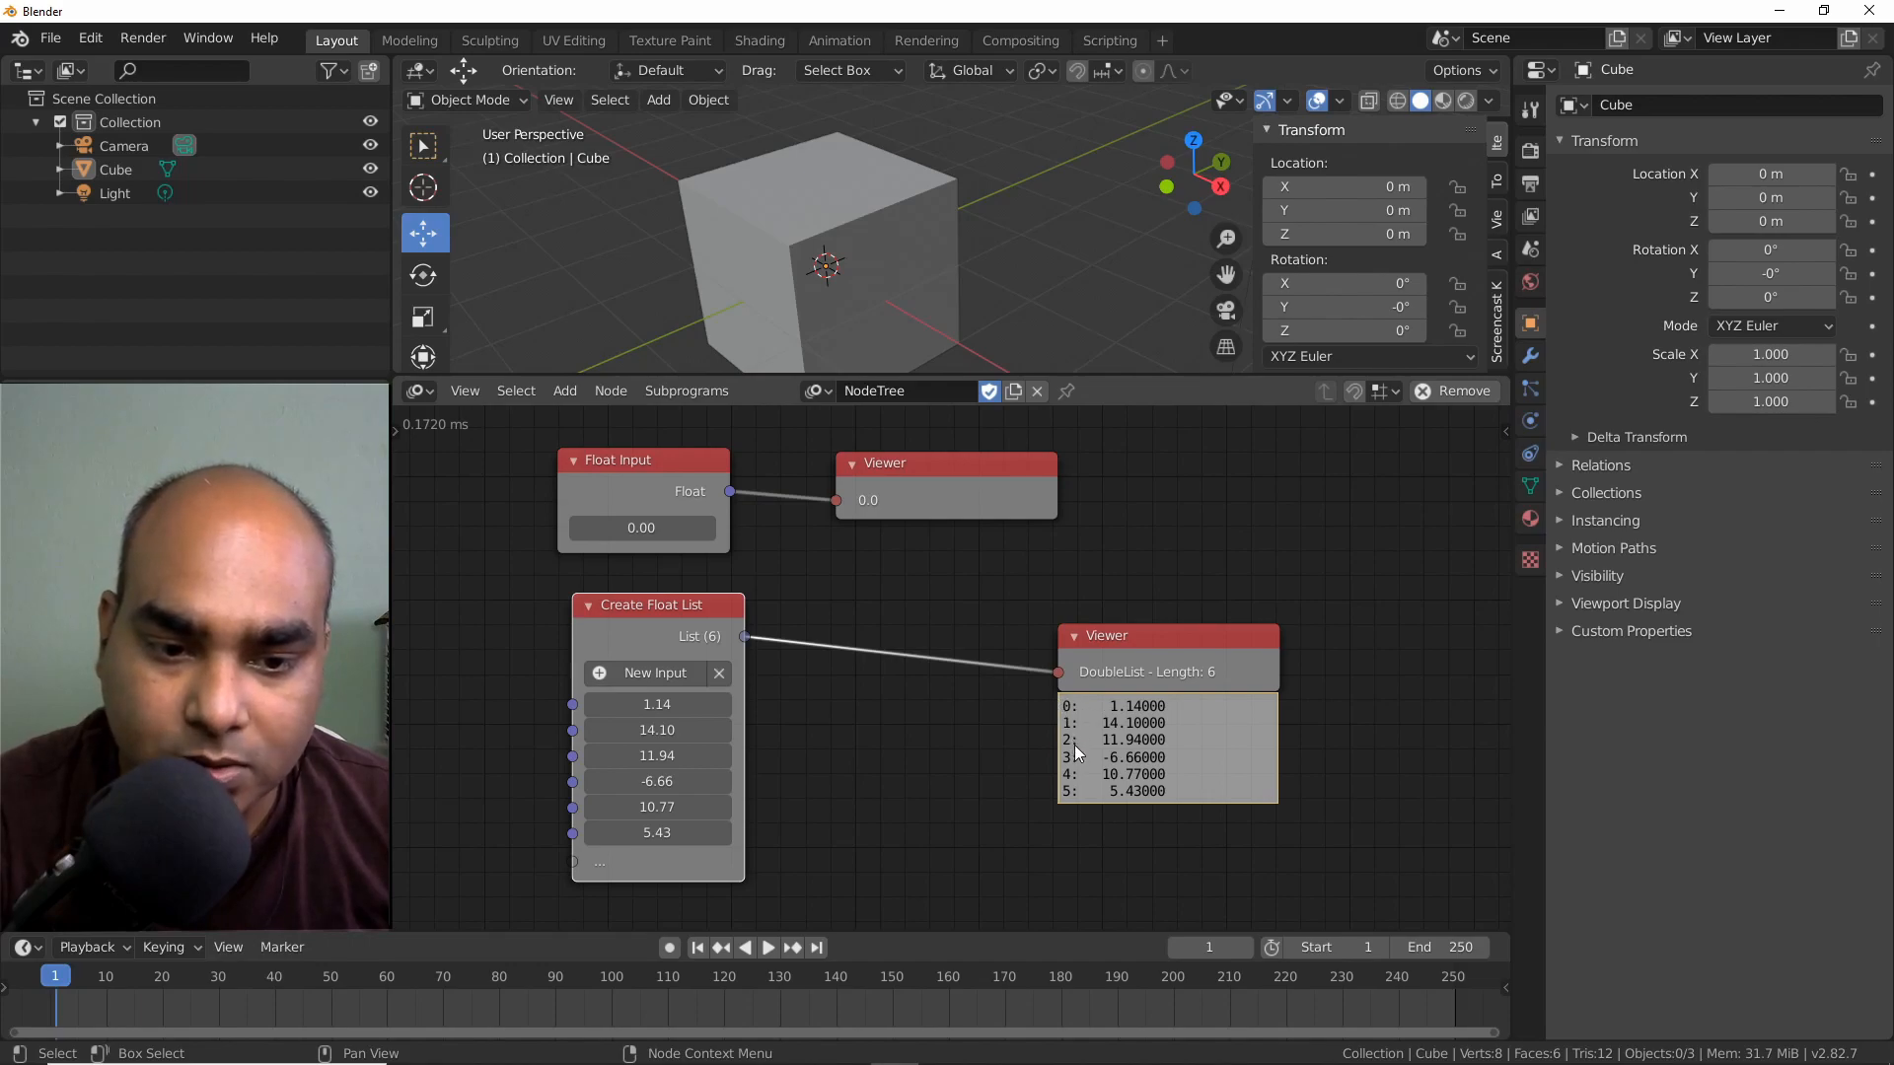
# Add a Create Integer List node in the empty area beside the float list's Viewer and attach a Viewer to its List output.
pyautogui.doubleClick(1197, 815)
pyautogui.click(1175, 716)
pyautogui.hotkey('ctrl', 'a')
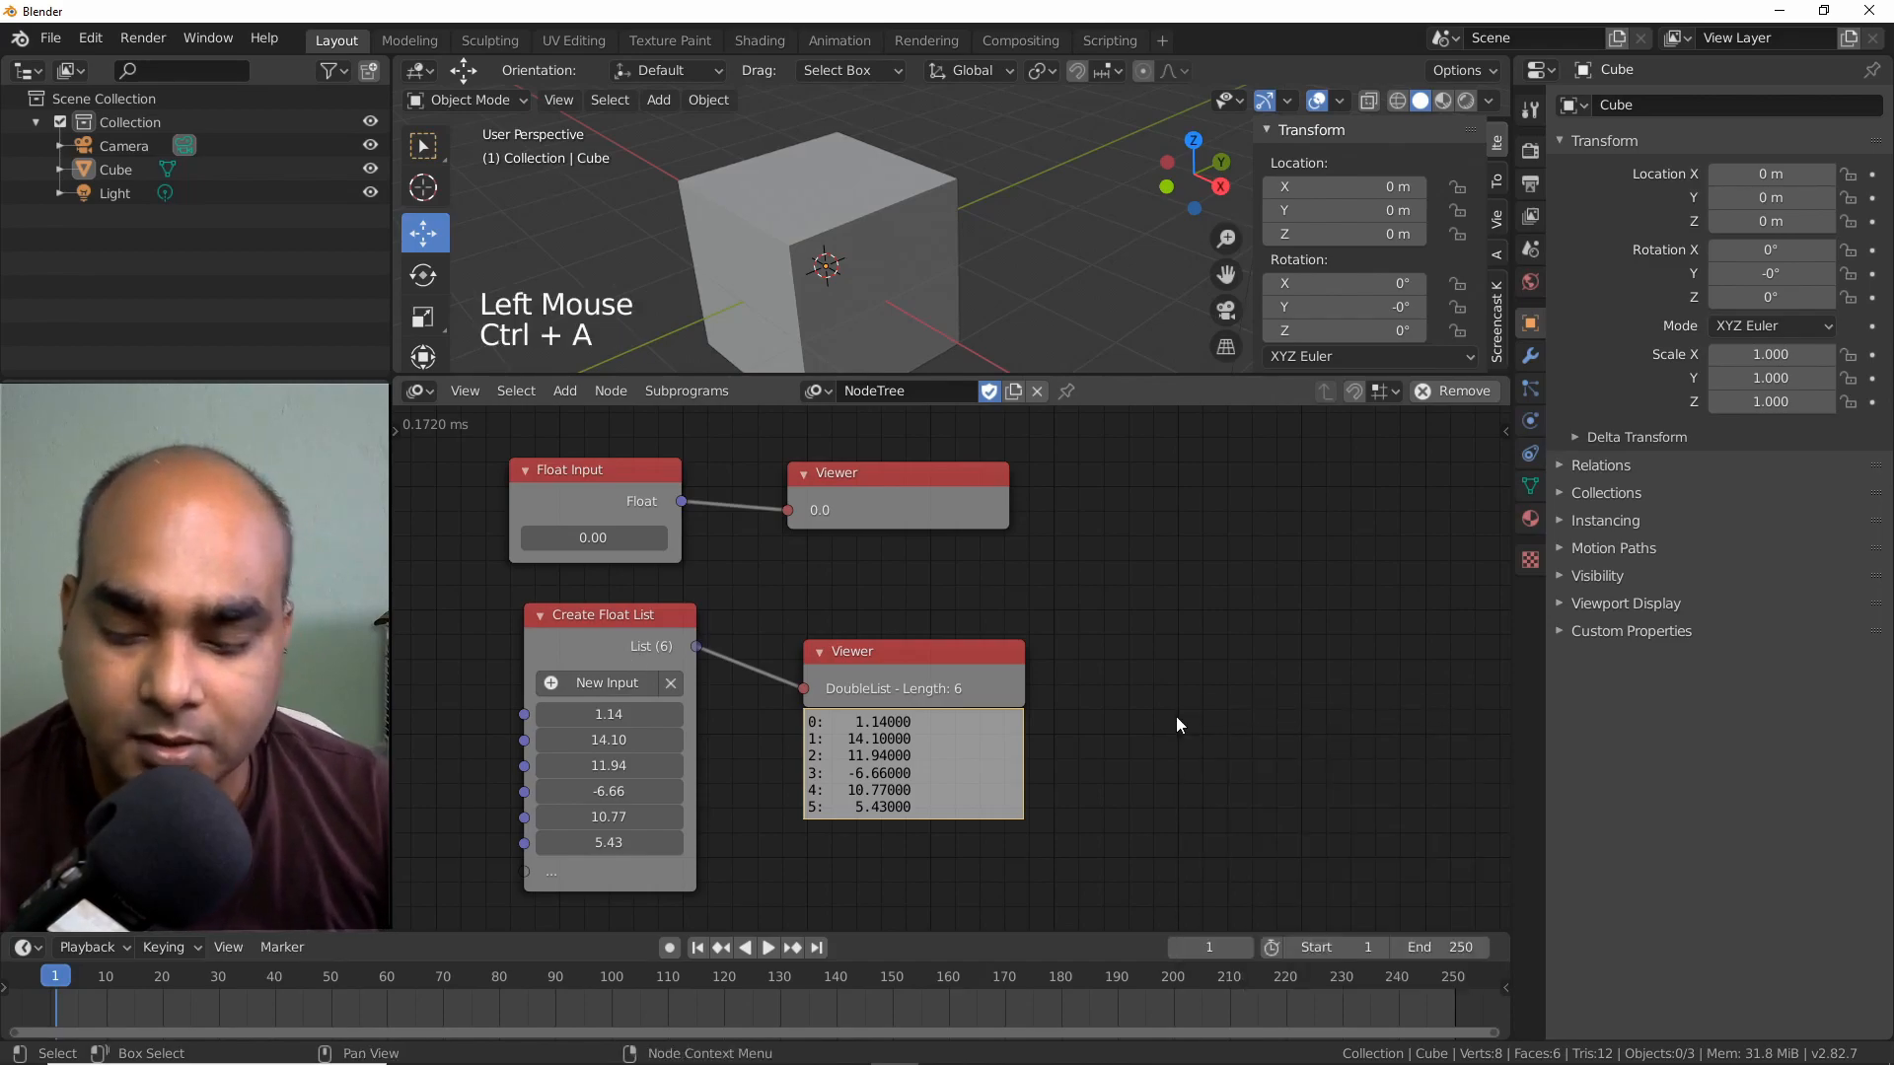
pyautogui.hotkey('ctrl', 'a')
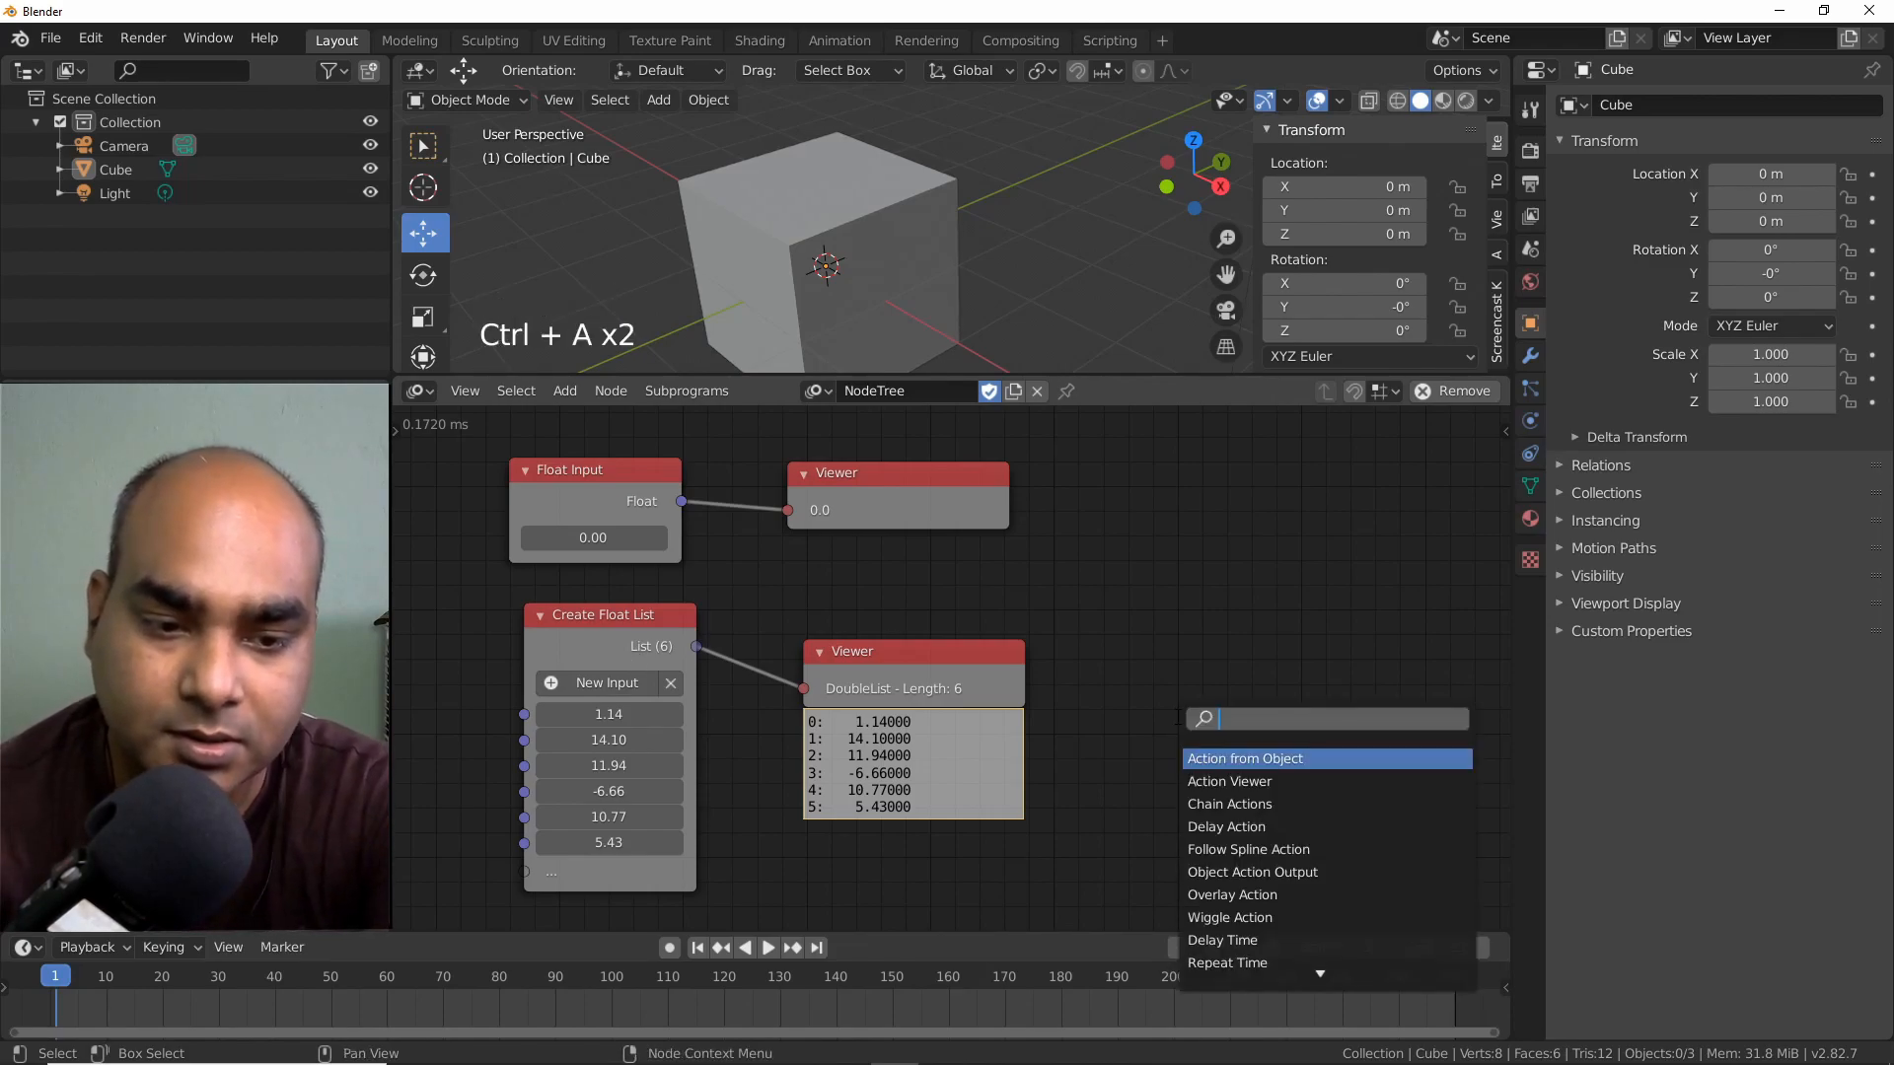
pyautogui.write('create i')
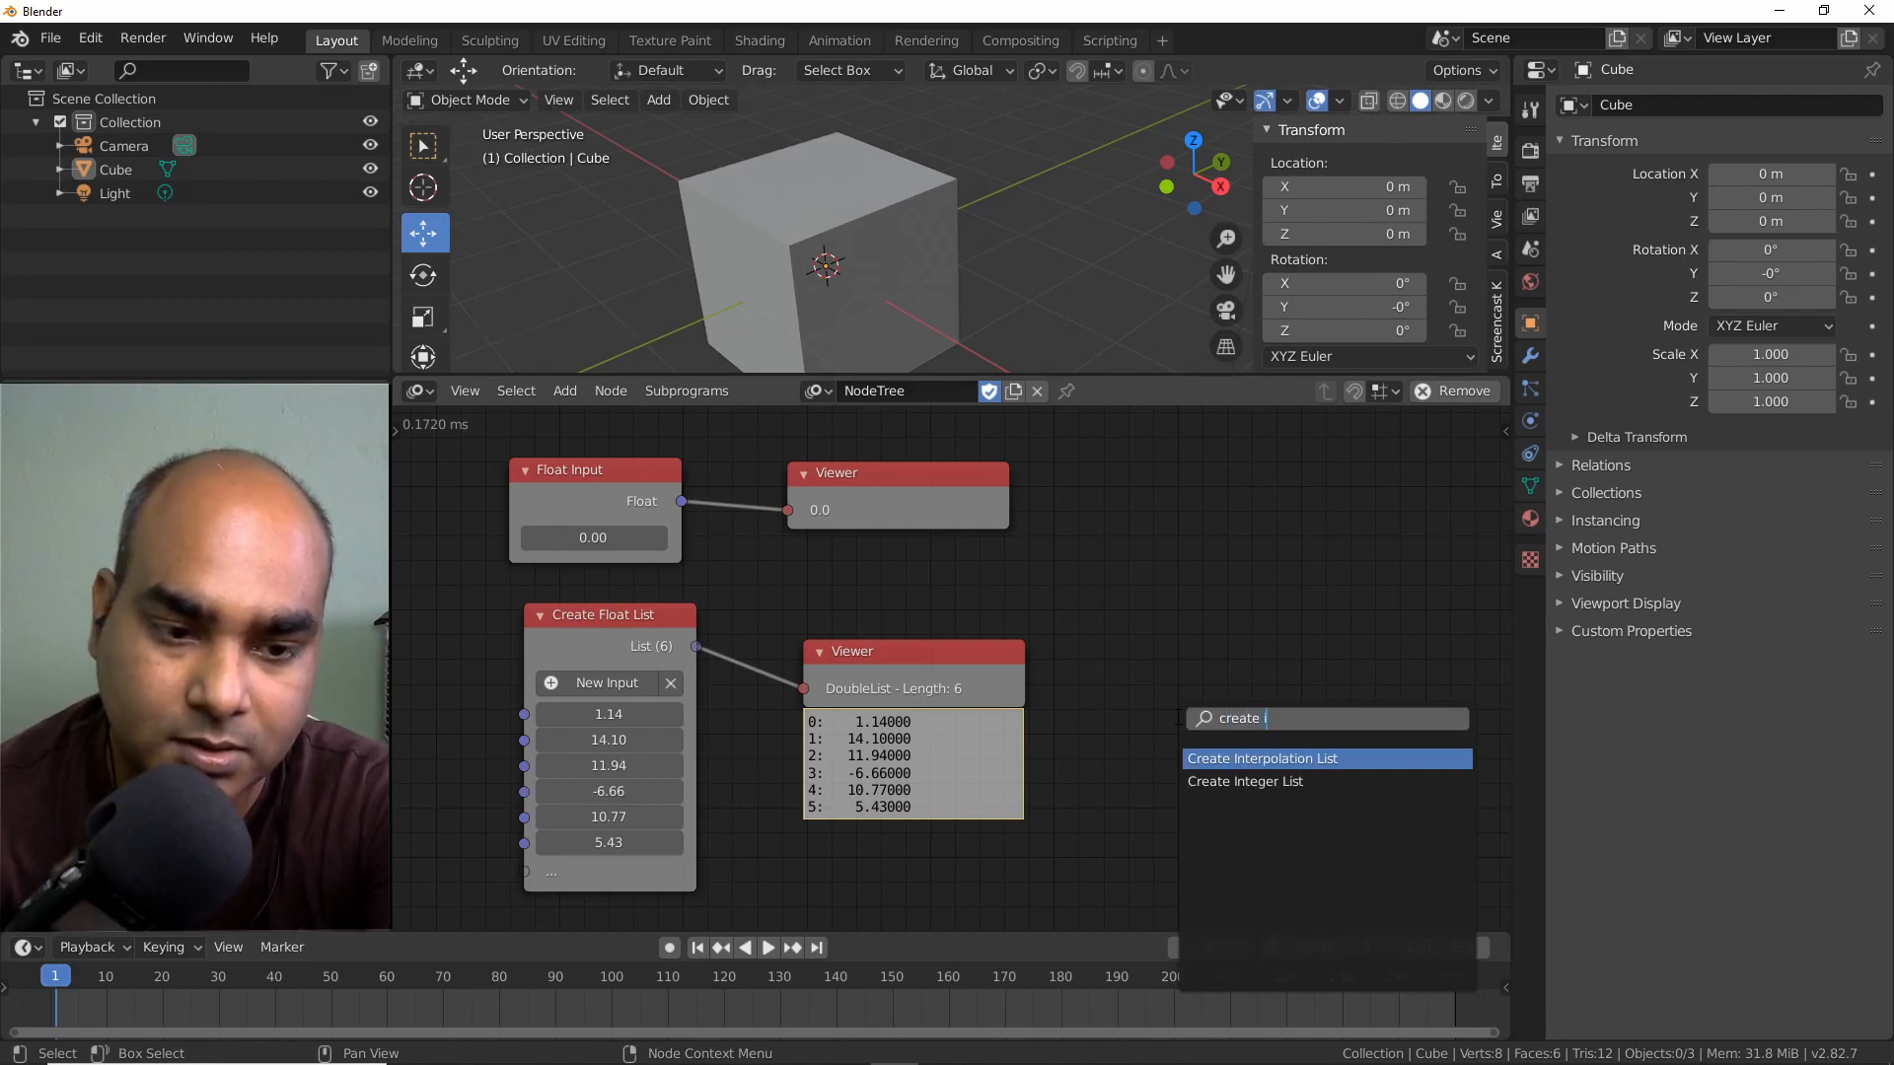
pyautogui.write('nt')
pyautogui.press('Down')
pyautogui.press('Return')
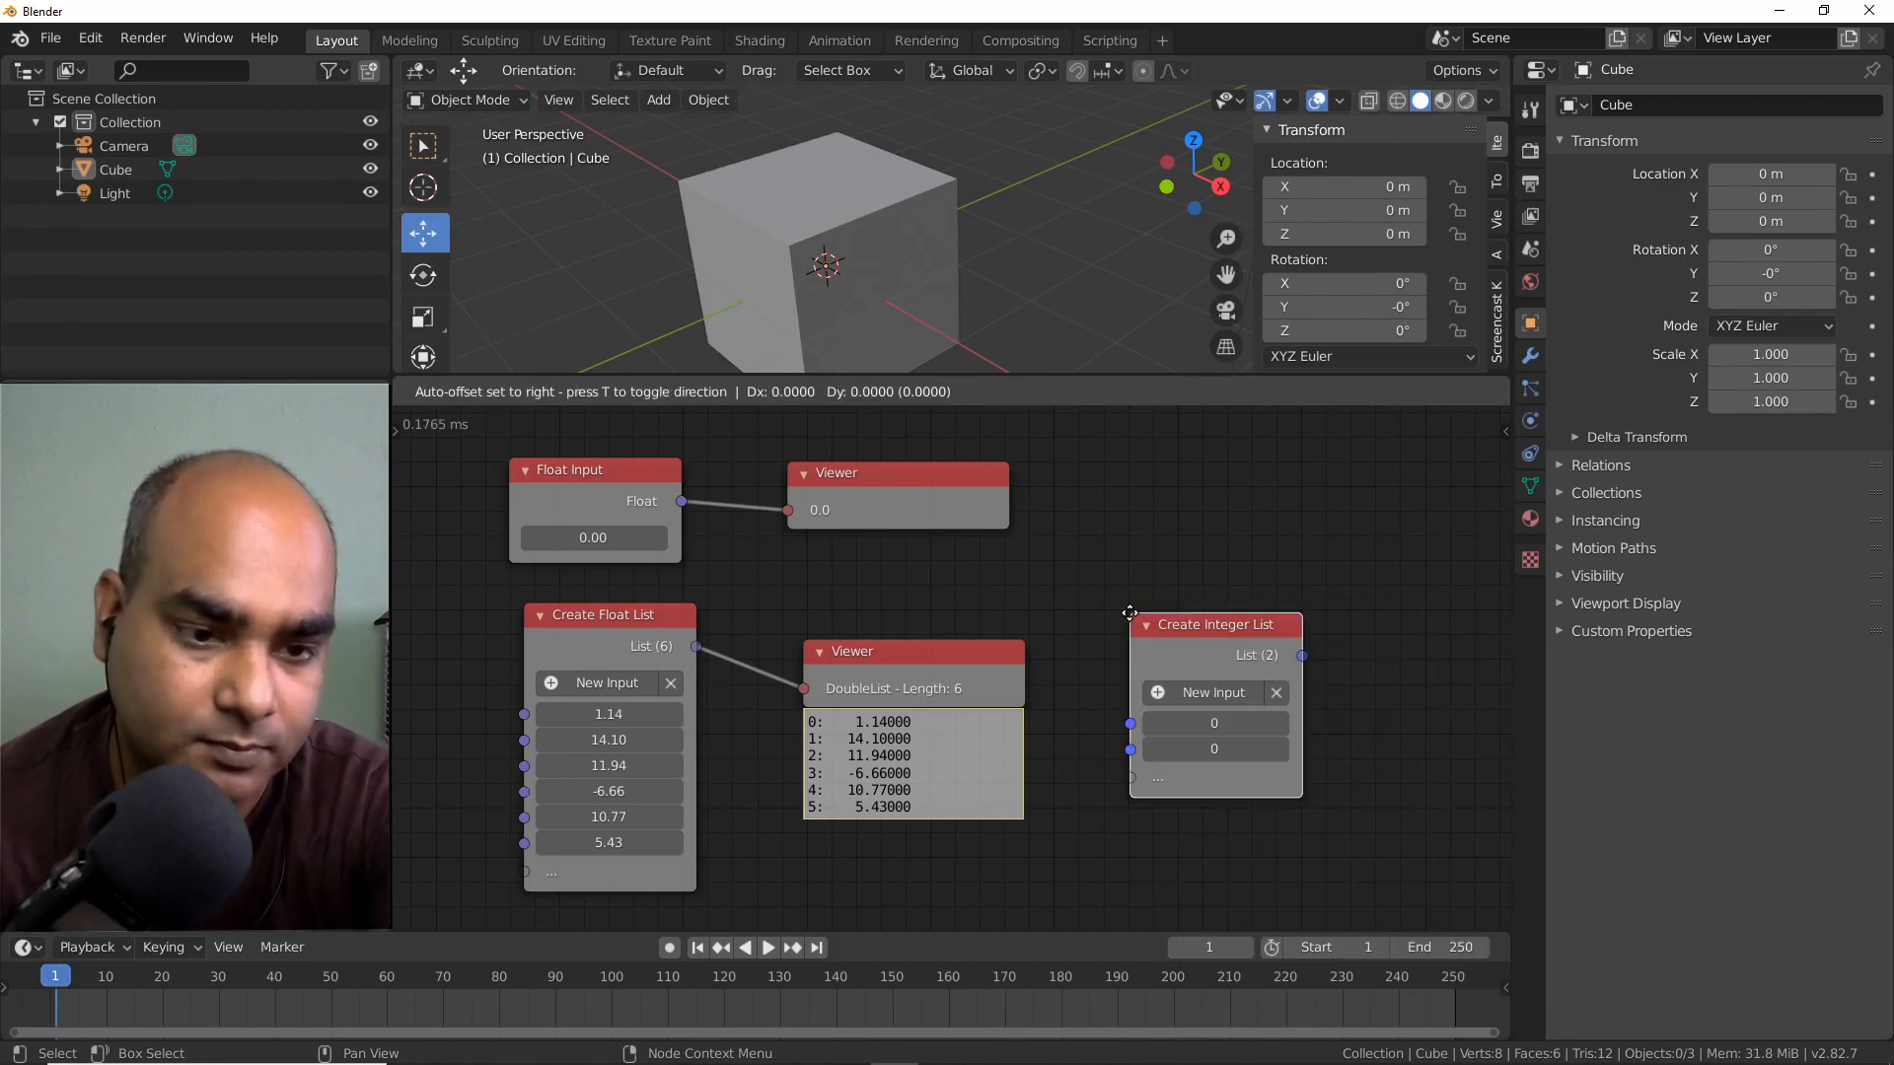
pyautogui.click(1128, 612)
pyautogui.press('w')
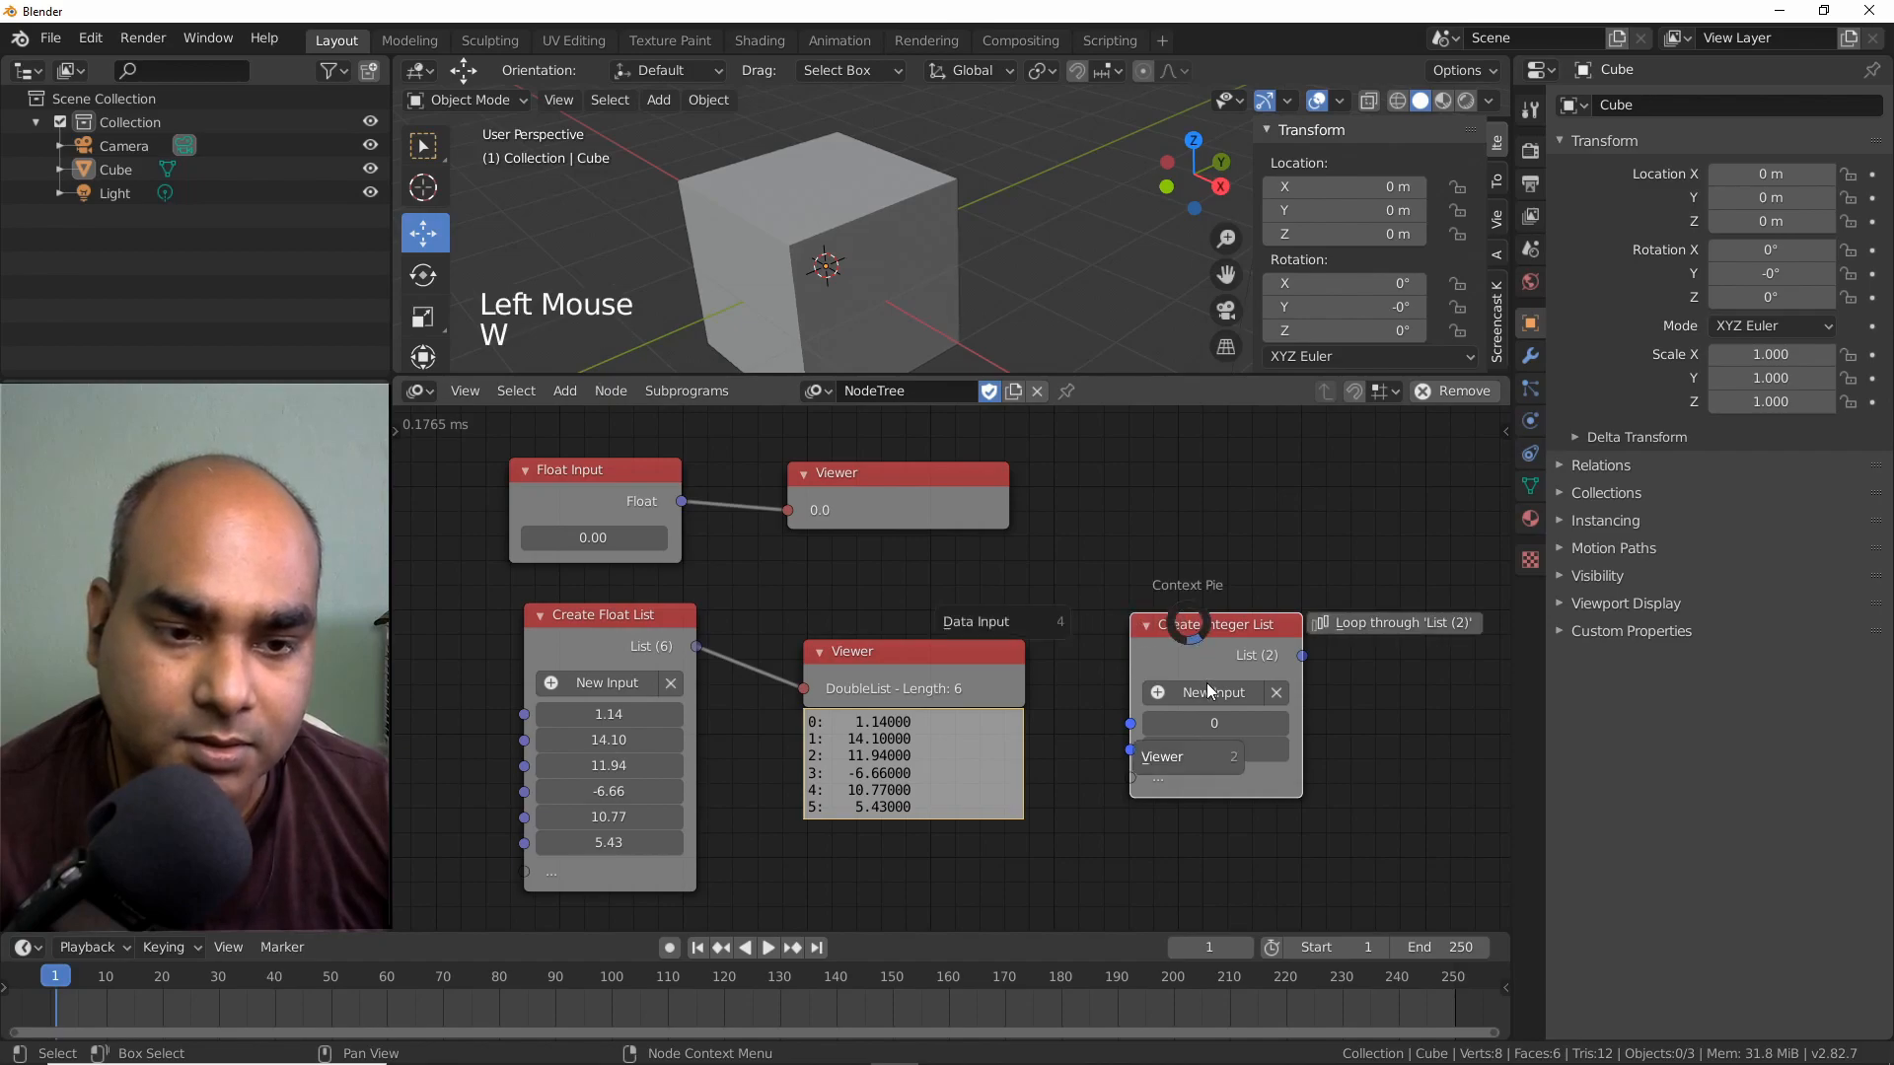
pyautogui.click(1167, 769)
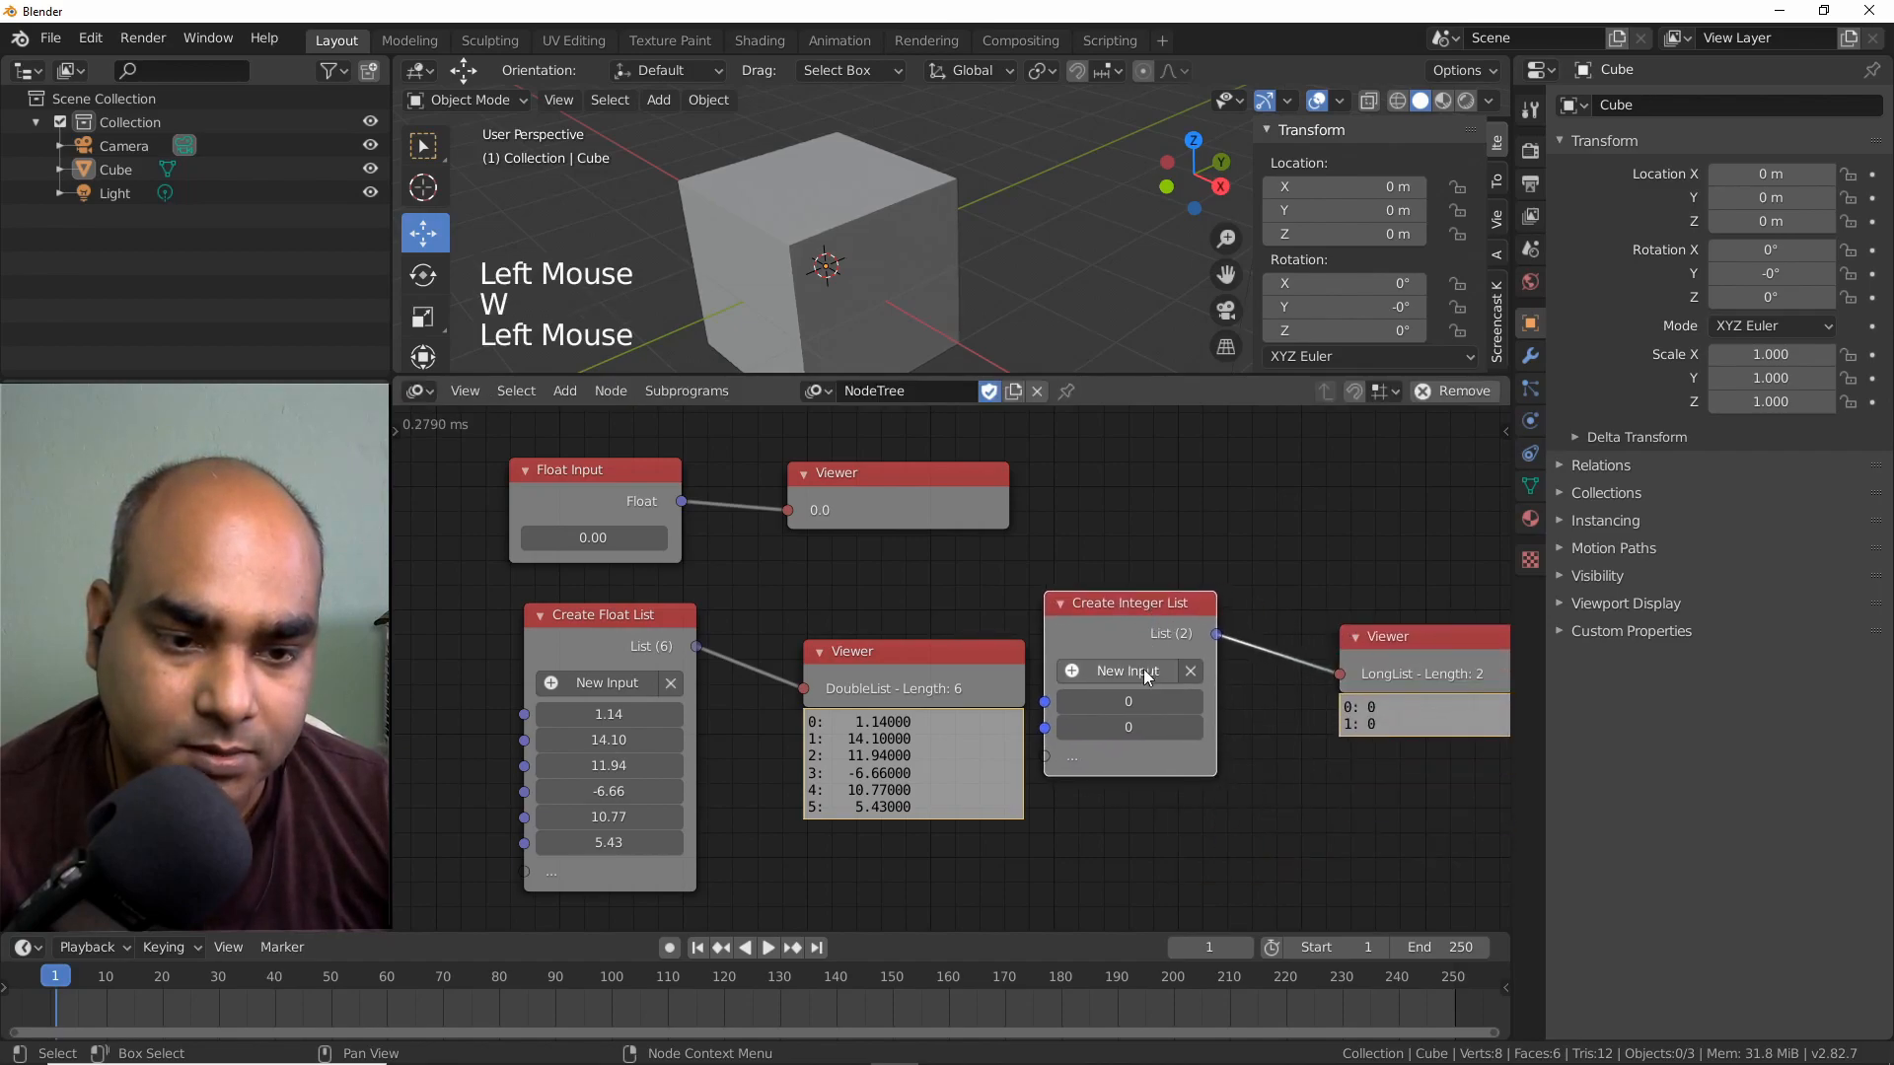
# Add four more inputs to Create Integer List and change its values, with the last three at 76, -96 and -40.
pyautogui.click(1144, 670)
pyautogui.click(1144, 671)
pyautogui.click(1145, 670)
pyautogui.click(1144, 671)
pyautogui.moveTo(1134, 752); pyautogui.dragTo(1229, 753)
pyautogui.moveTo(1144, 805); pyautogui.dragTo(1219, 778)
pyautogui.moveTo(1146, 727)
pyautogui.mouseDown()
pyautogui.moveTo(1170, 727)
pyautogui.moveTo(1169, 701)
pyautogui.mouseUp()
# Add a Create Vector List node in the empty area below the Create Float List node.
pyautogui.moveTo(833, 835); pyautogui.dragTo(834, 482, button='middle')
pyautogui.click(742, 740)
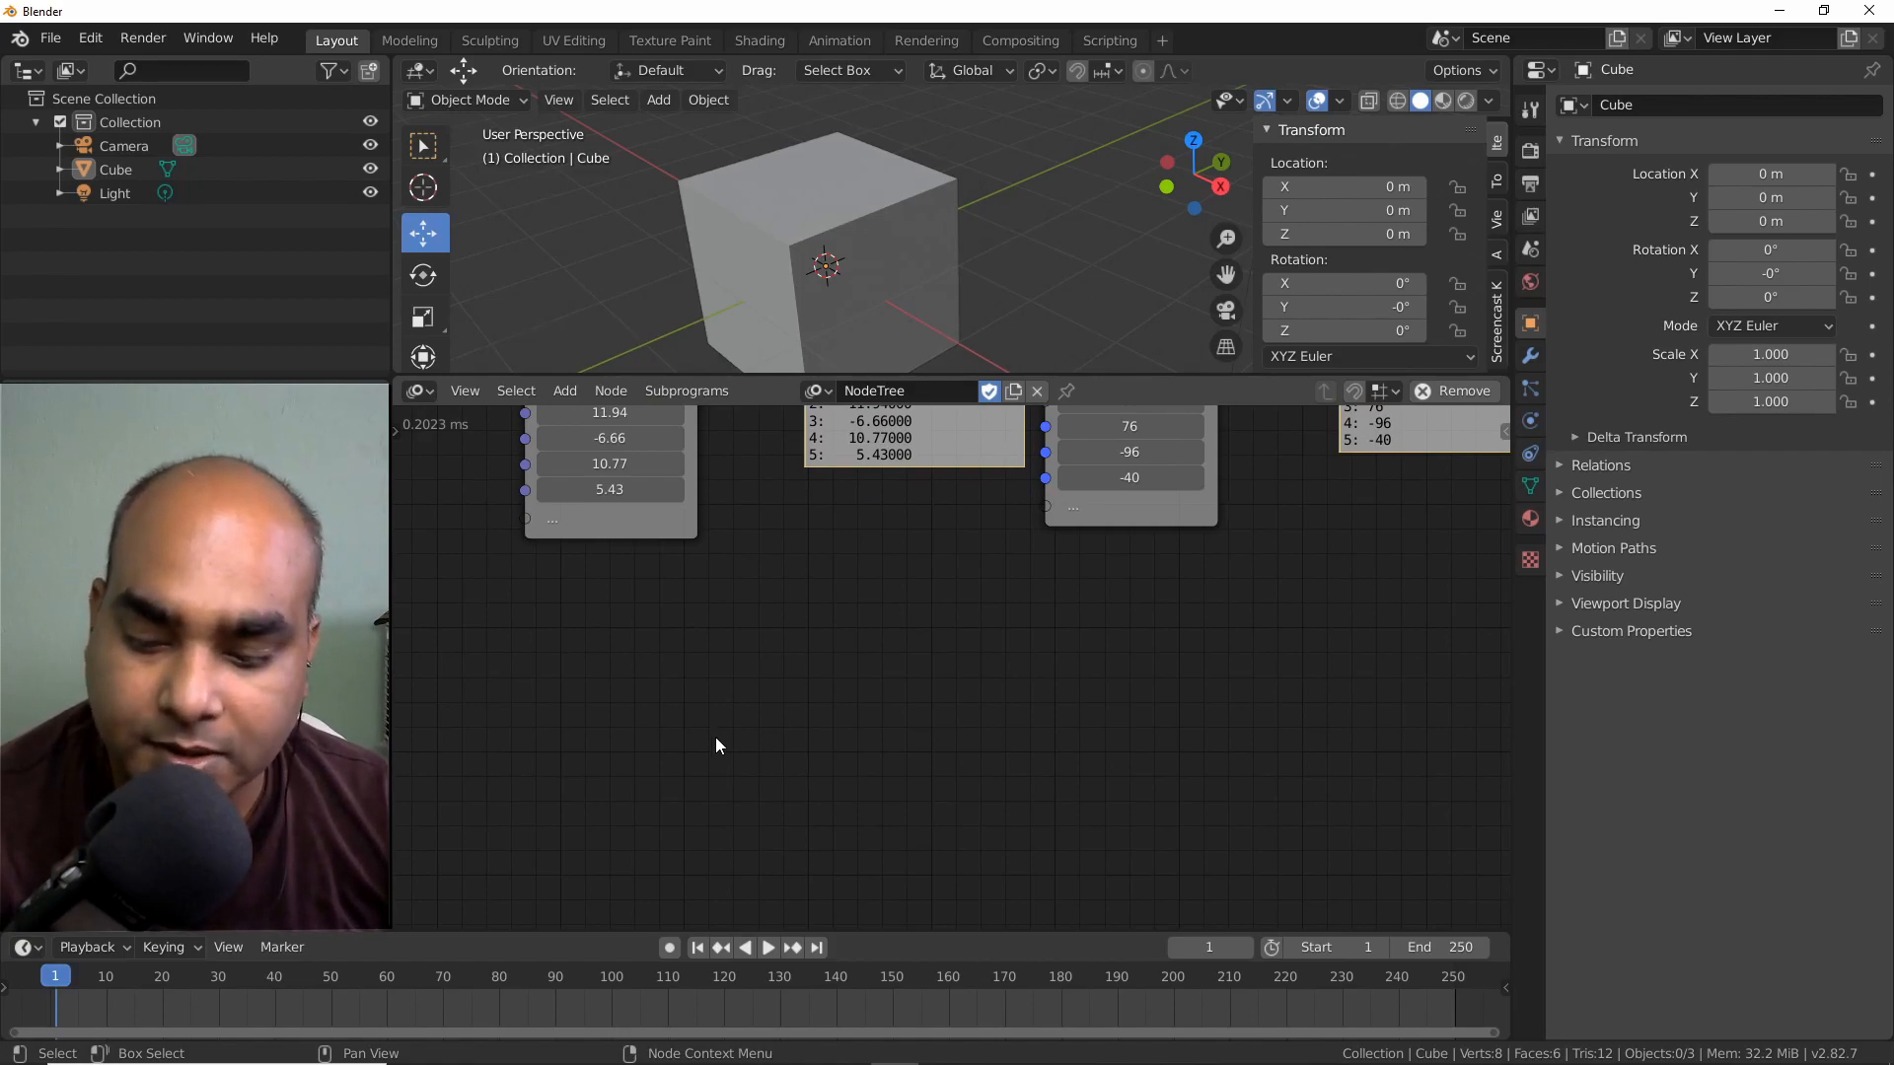
pyautogui.hotkey('ctrl', 'a')
pyautogui.write('v')
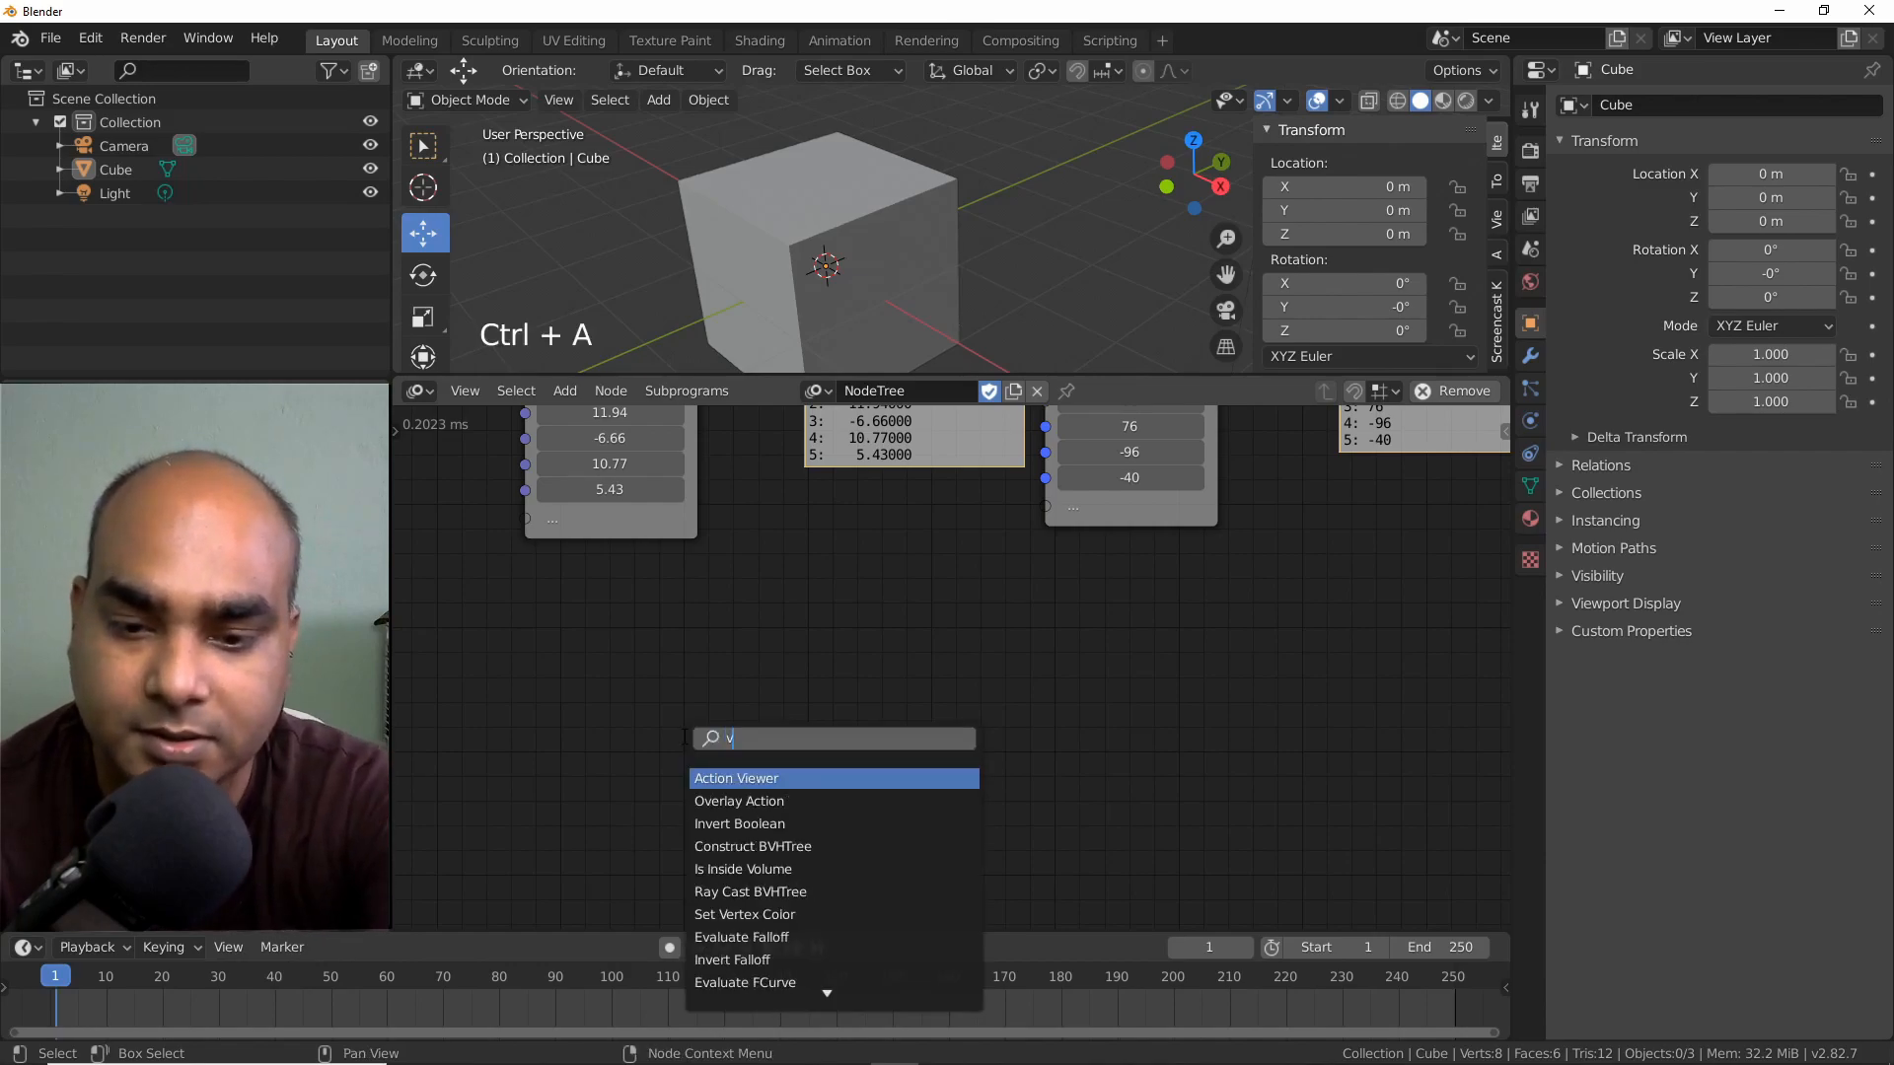
pyautogui.write('ect')
pyautogui.press('BackSpace')
pyautogui.press('BackSpace')
pyautogui.press('BackSpace')
pyautogui.press('BackSpace')
pyautogui.write('c')
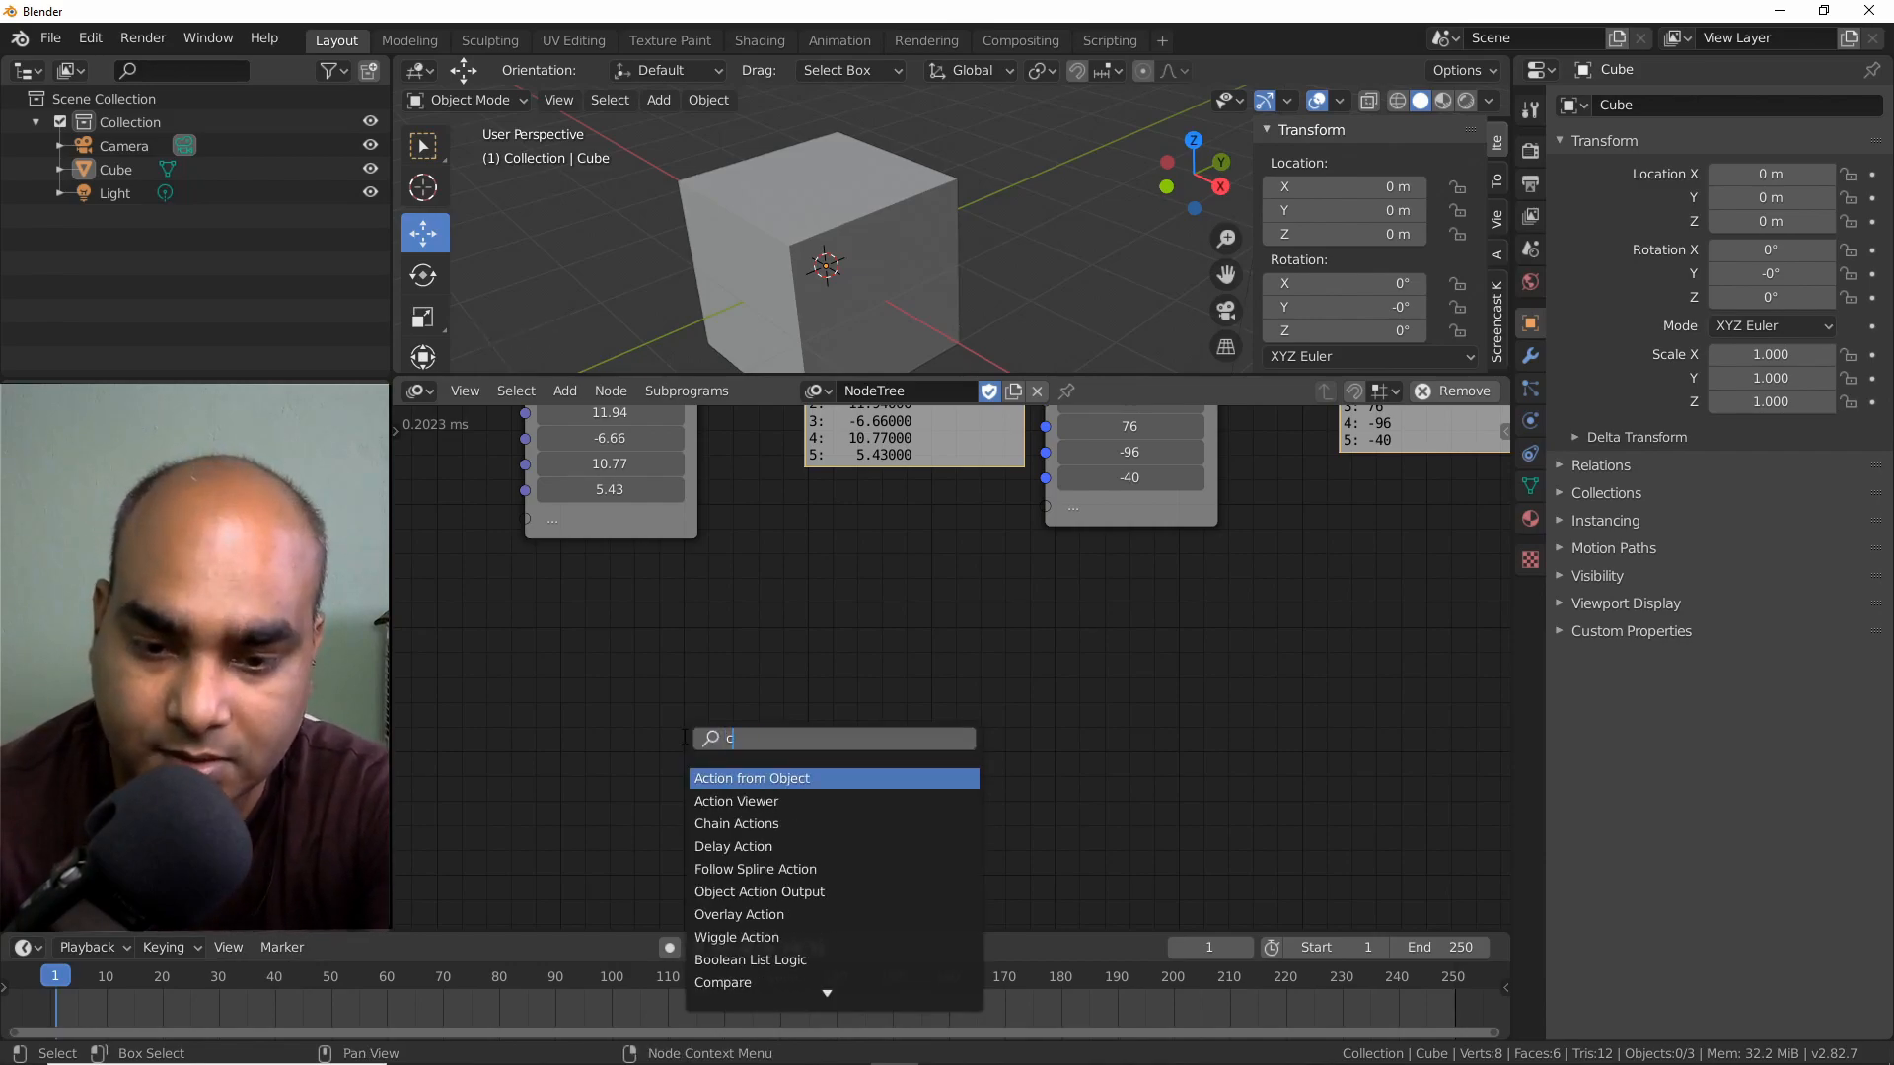
pyautogui.write('reate vec')
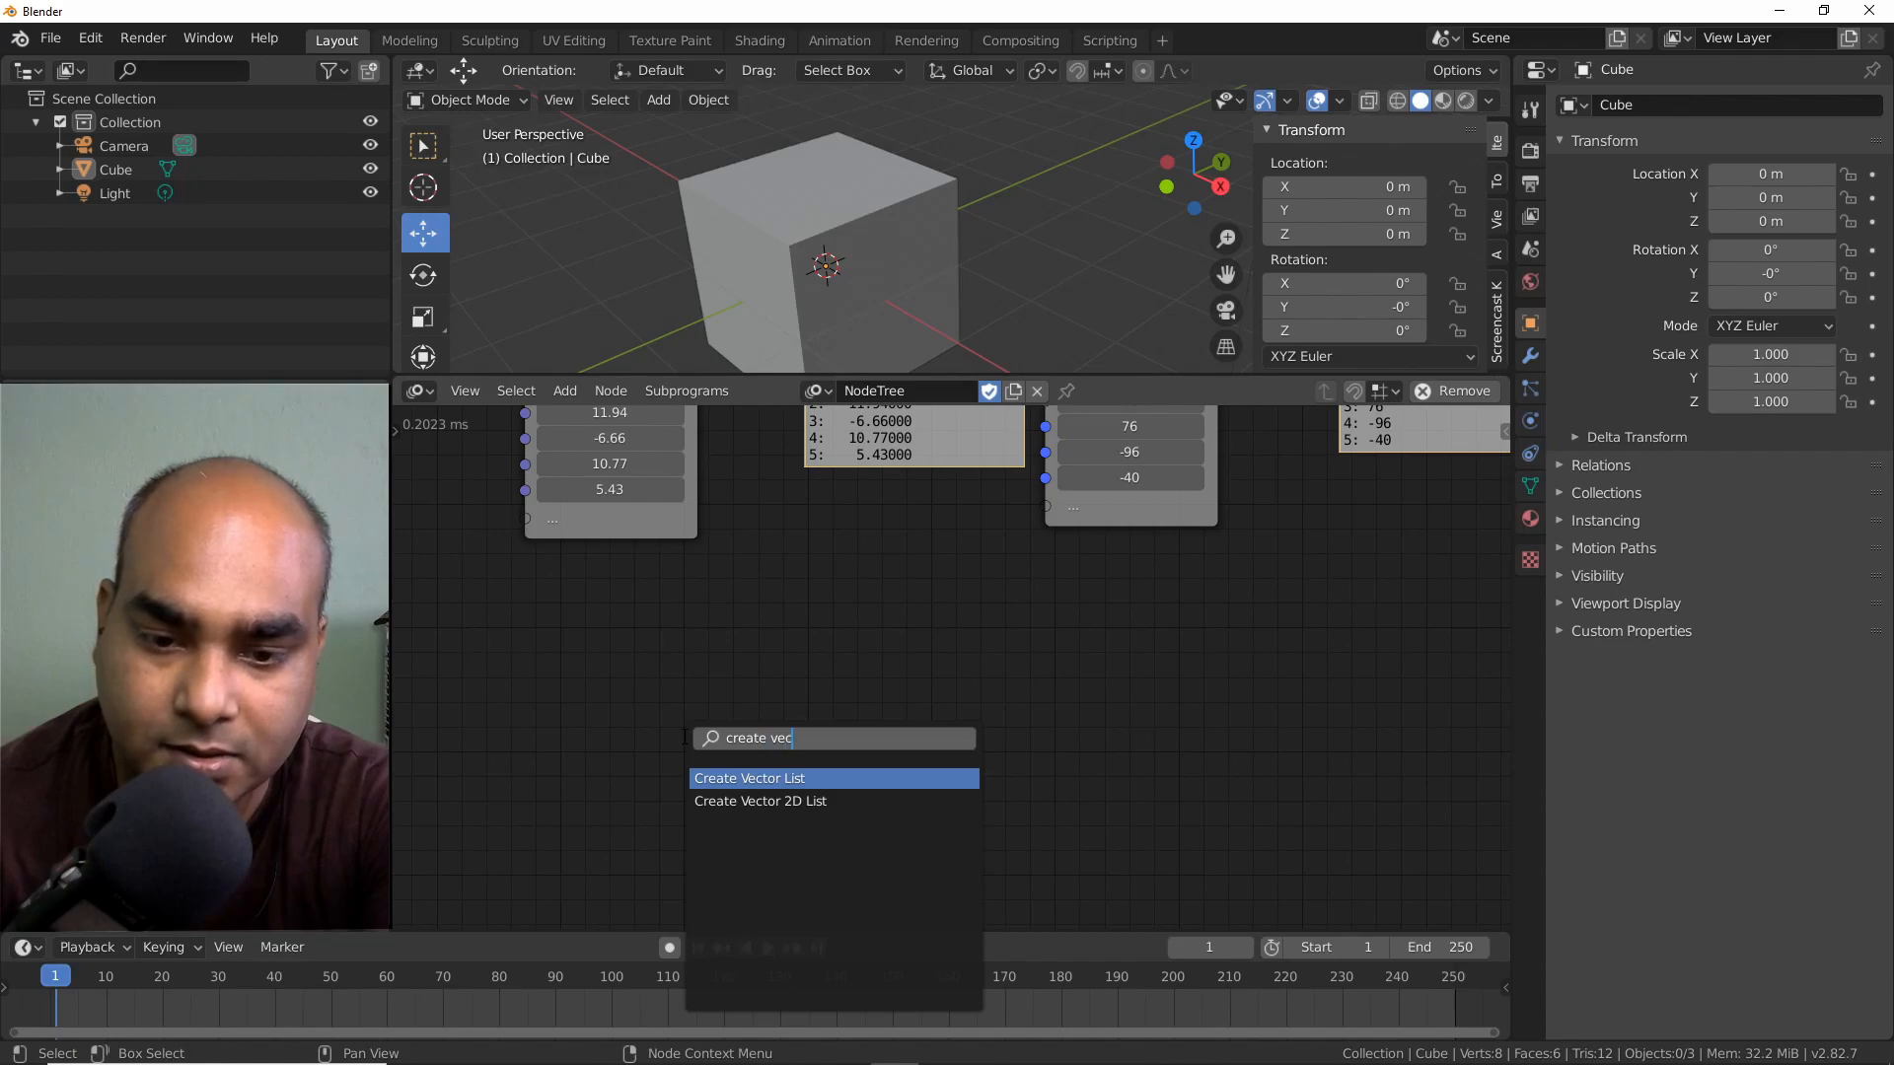
pyautogui.write('t')
pyautogui.press('Return')
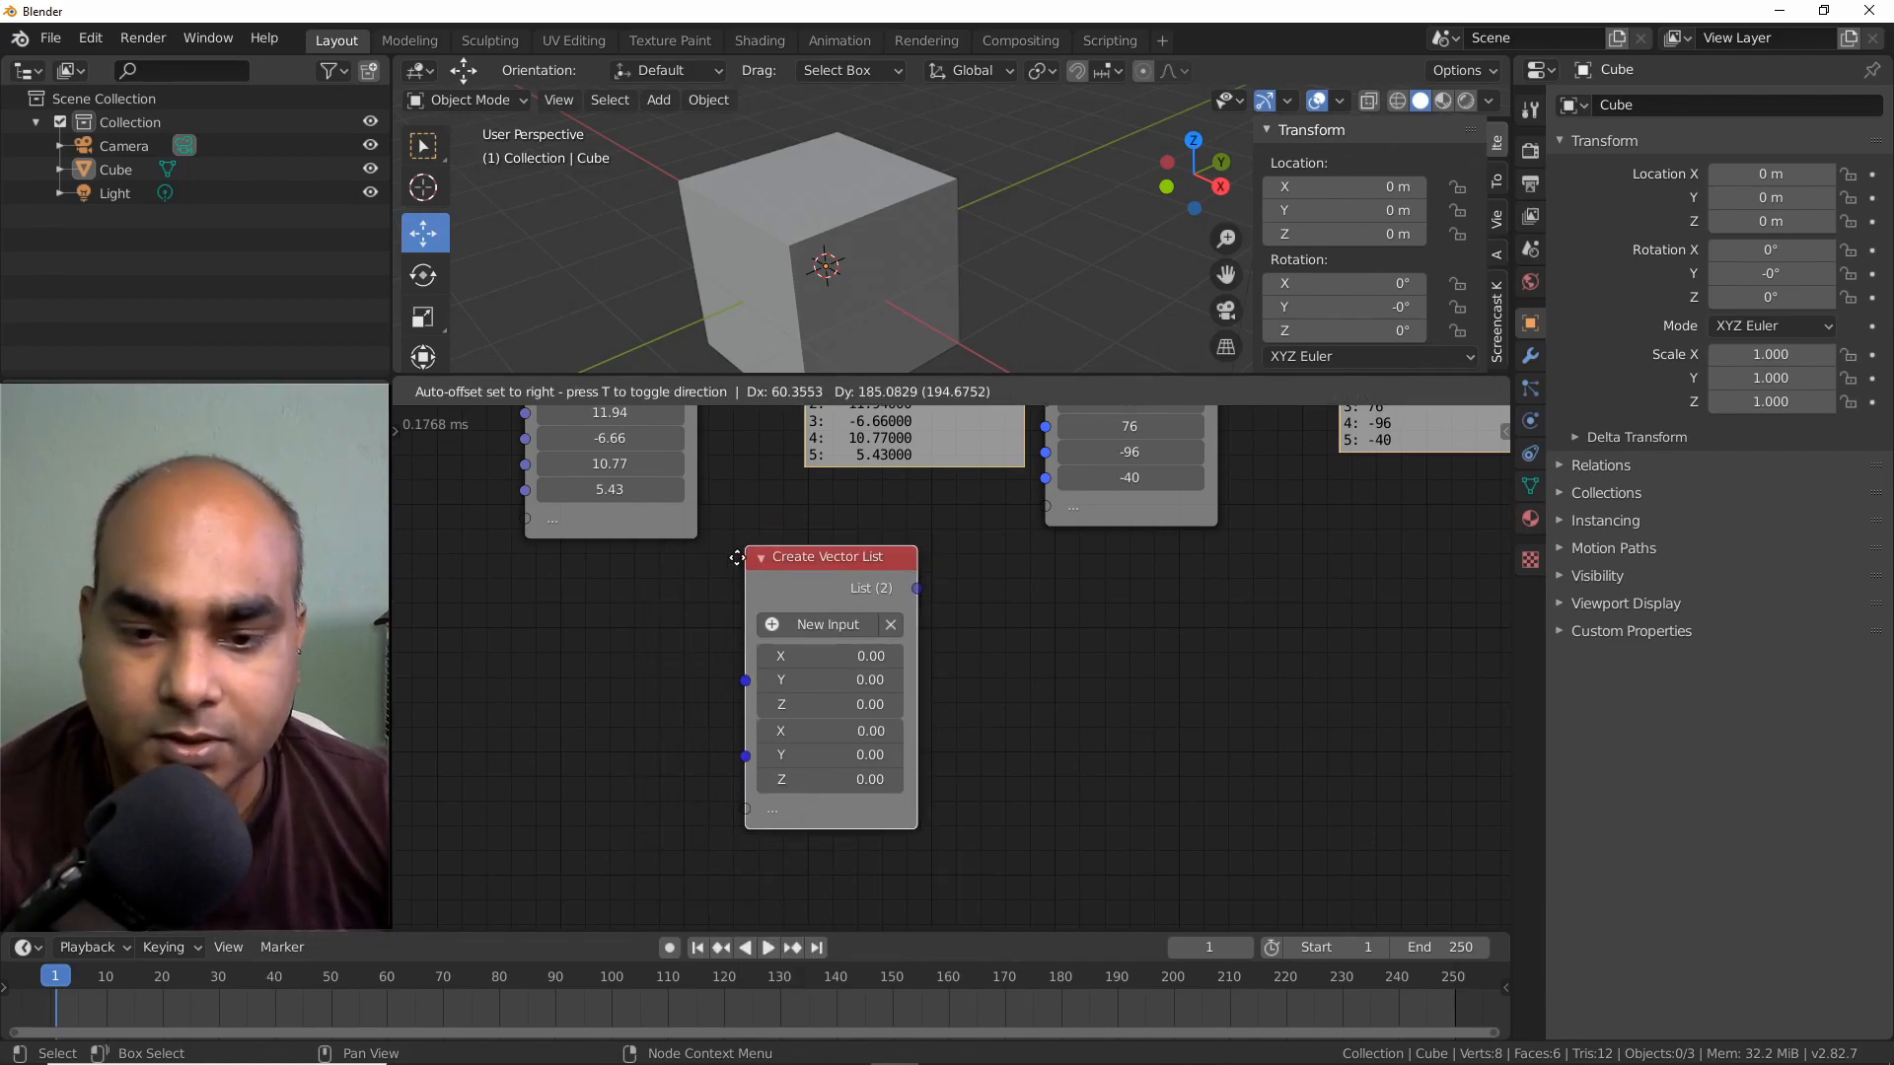
pyautogui.click(676, 574)
pyautogui.moveTo(753, 590); pyautogui.dragTo(718, 584)
# Attach a Viewer node to the Create Vector List output and add six more vector inputs to the list.
pyautogui.press('w')
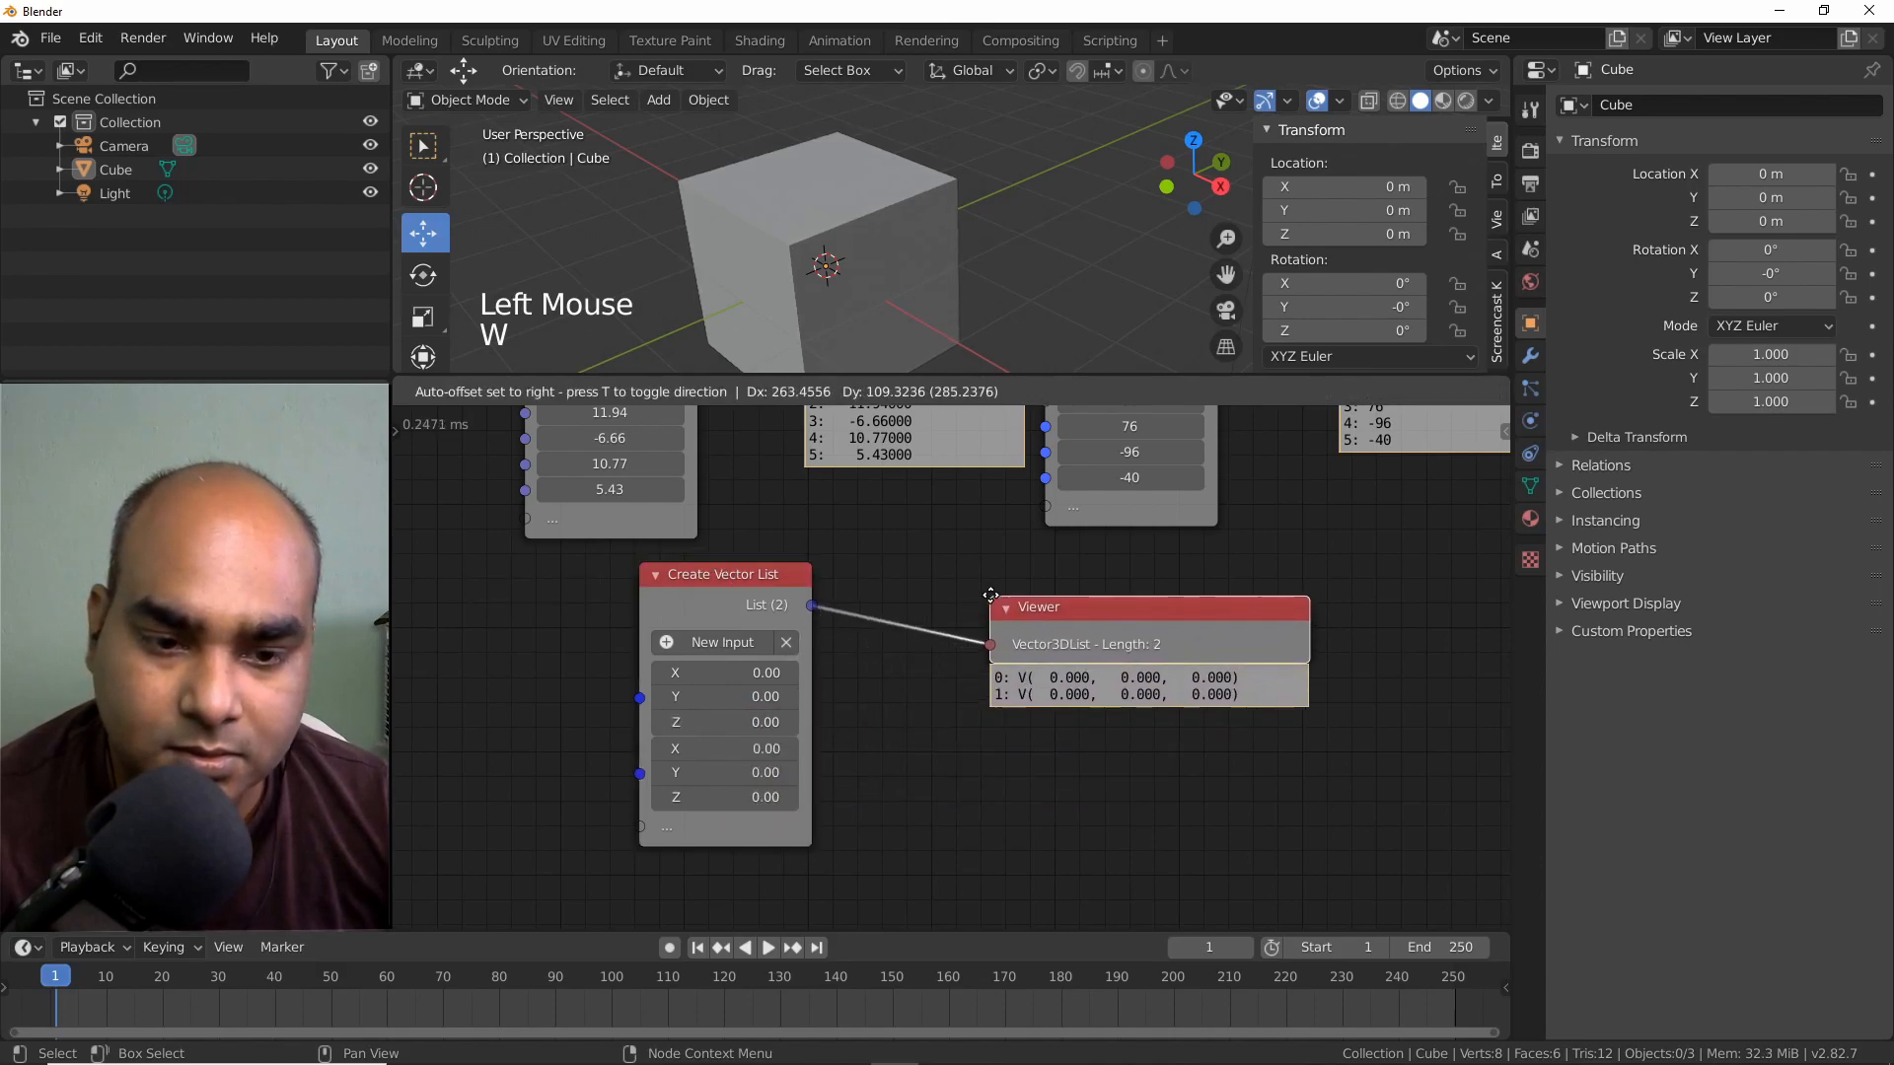
pyautogui.click(744, 643)
pyautogui.click(744, 643)
pyautogui.click(744, 643)
pyautogui.click(744, 643)
pyautogui.click(744, 643)
pyautogui.click(744, 643)
# Move the Create Vector List node and its Viewer farther apart, and delete that Viewer.
pyautogui.moveTo(738, 577); pyautogui.dragTo(708, 613)
pyautogui.moveTo(1068, 625); pyautogui.dragTo(1136, 610)
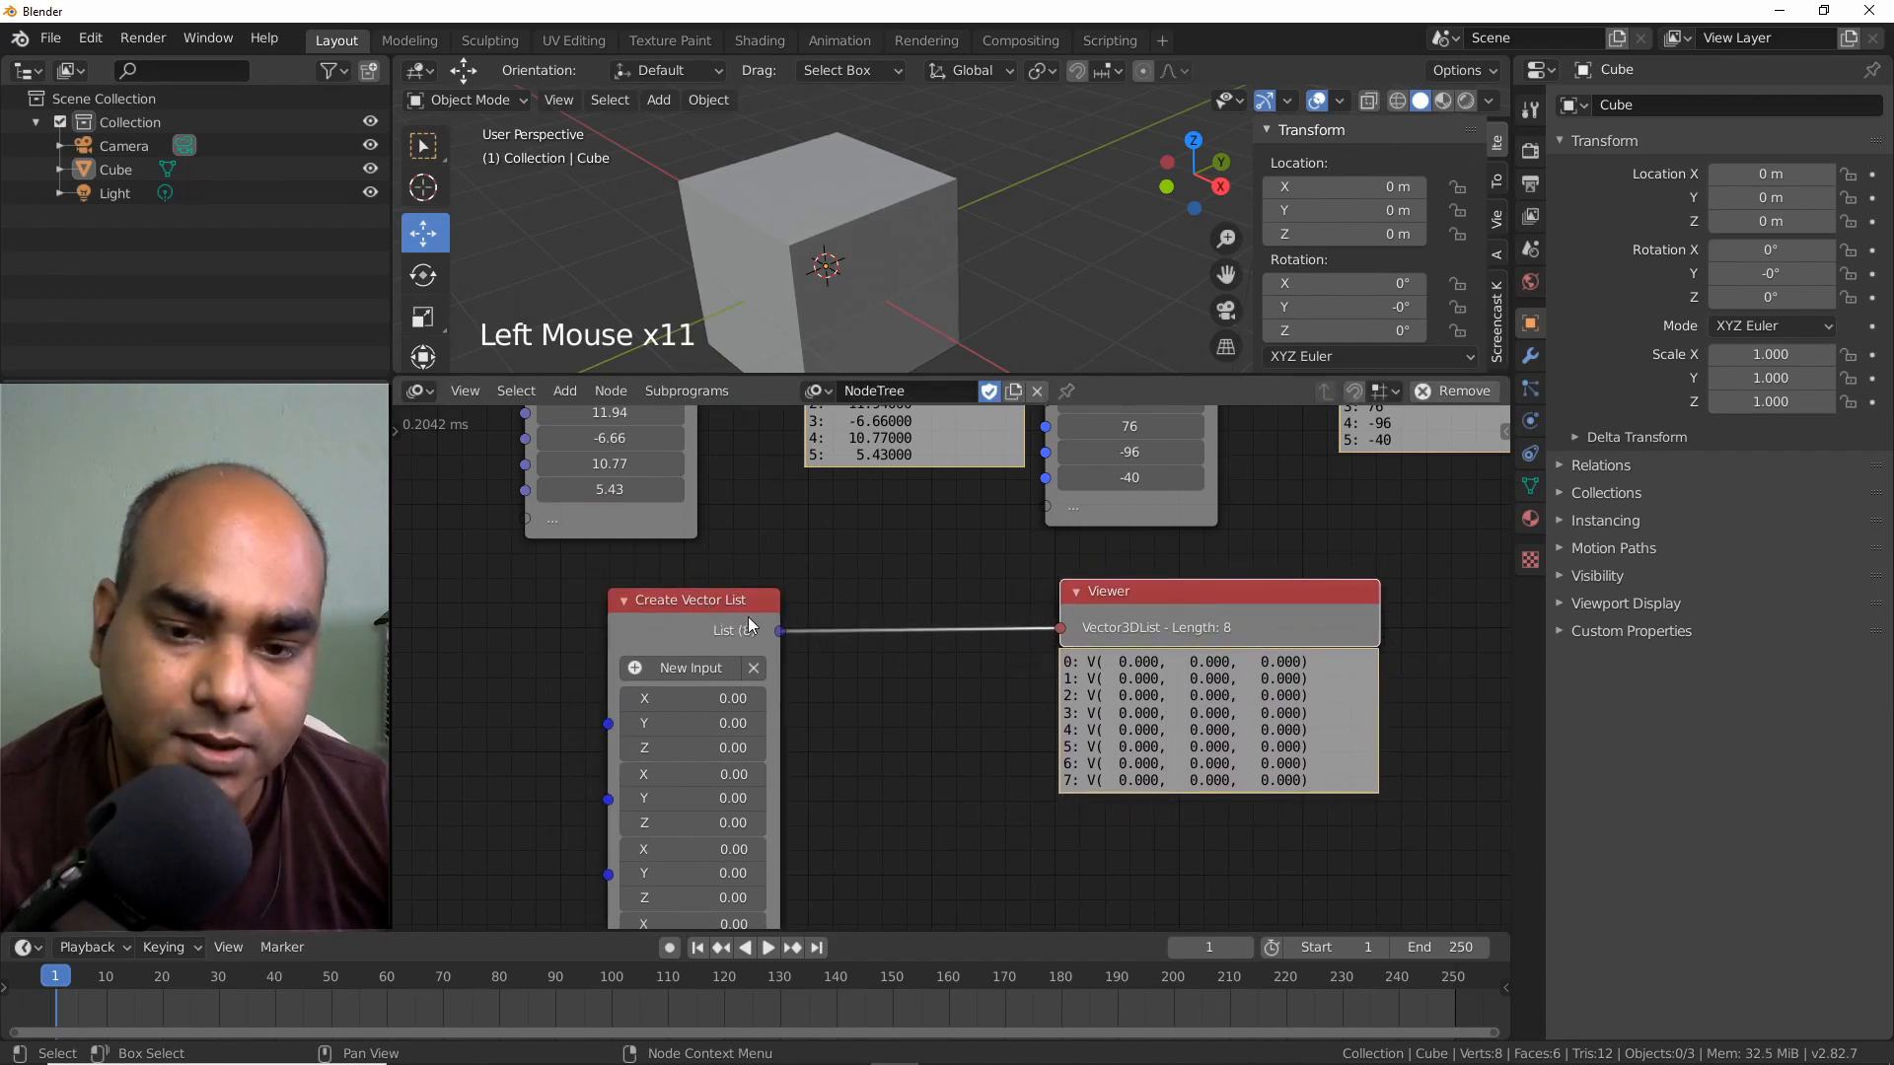
pyautogui.moveTo(752, 618); pyautogui.dragTo(706, 618)
pyautogui.click(941, 777)
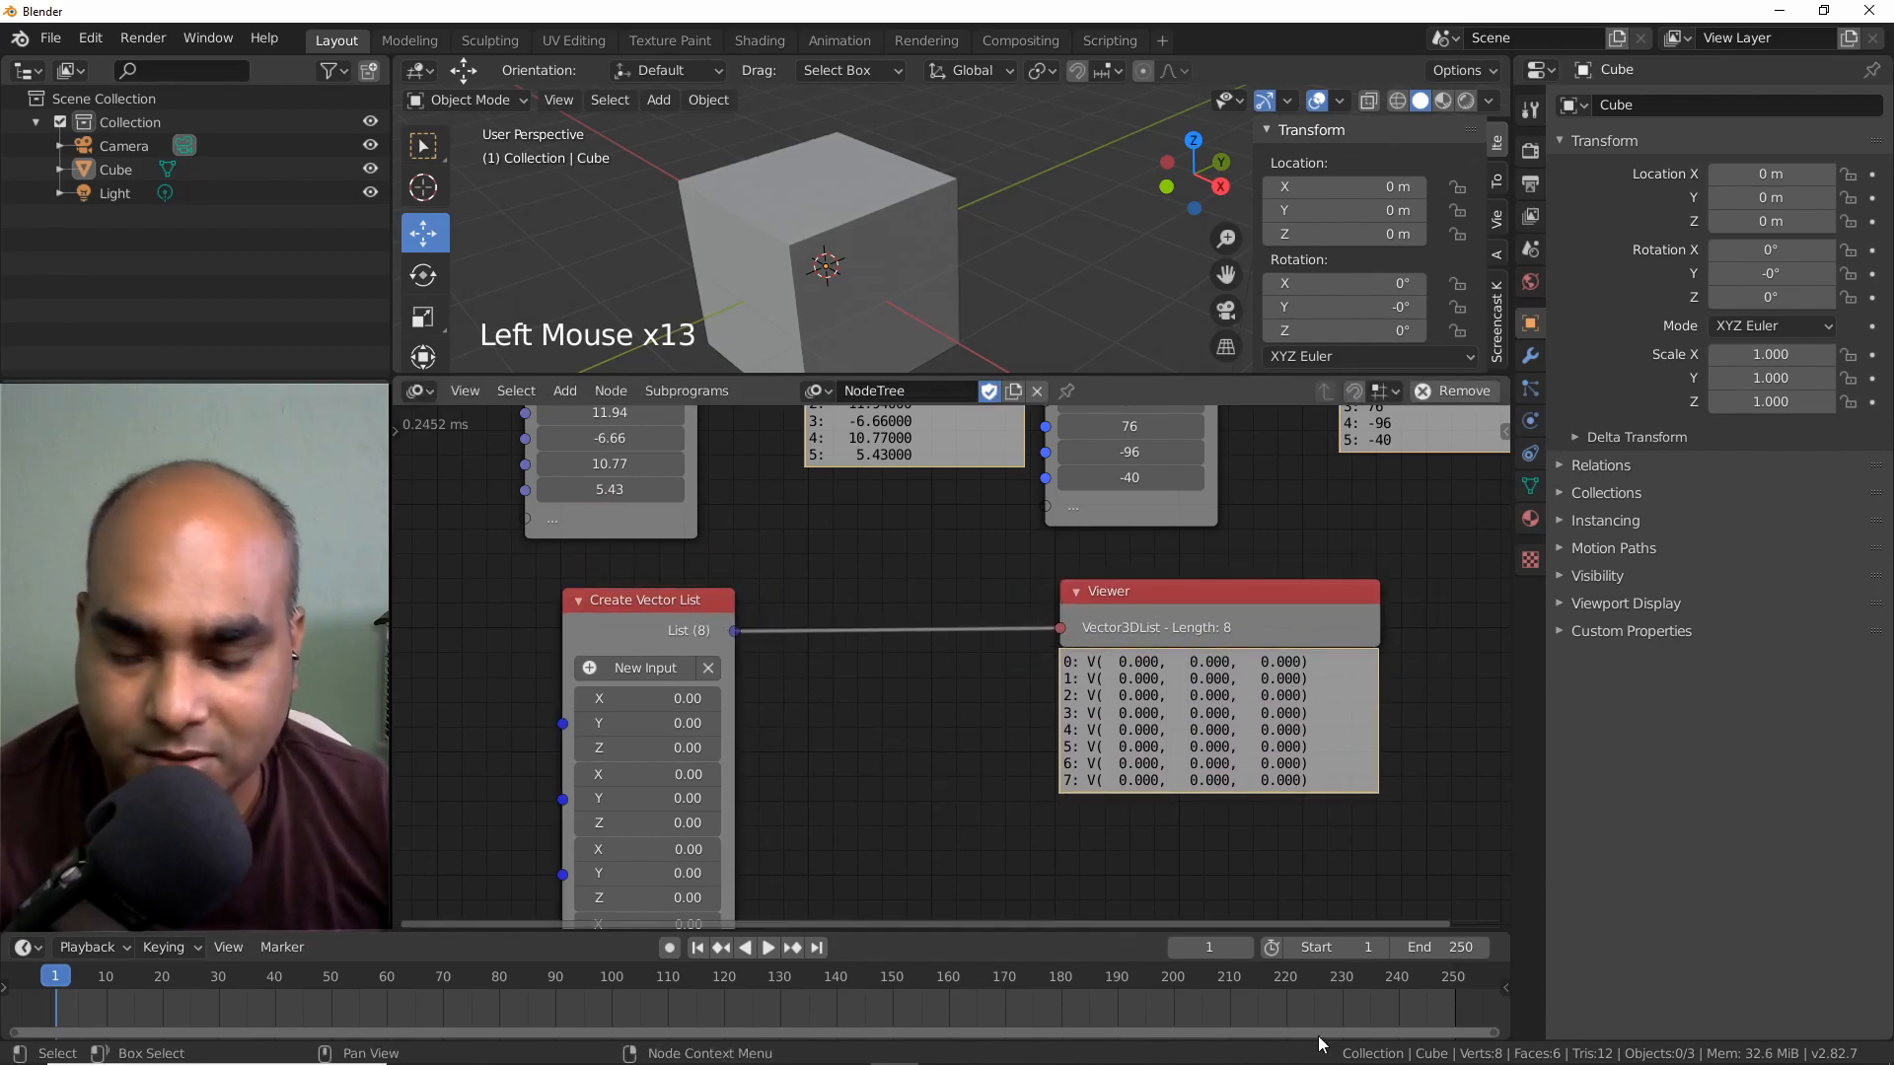
pyautogui.moveTo(1270, 601); pyautogui.dragTo(1065, 605)
pyautogui.press('Delete')
# Add a Create Matrix List node in the empty area beside the Create Vector List node.
pyautogui.hotkey('shift', 'a')
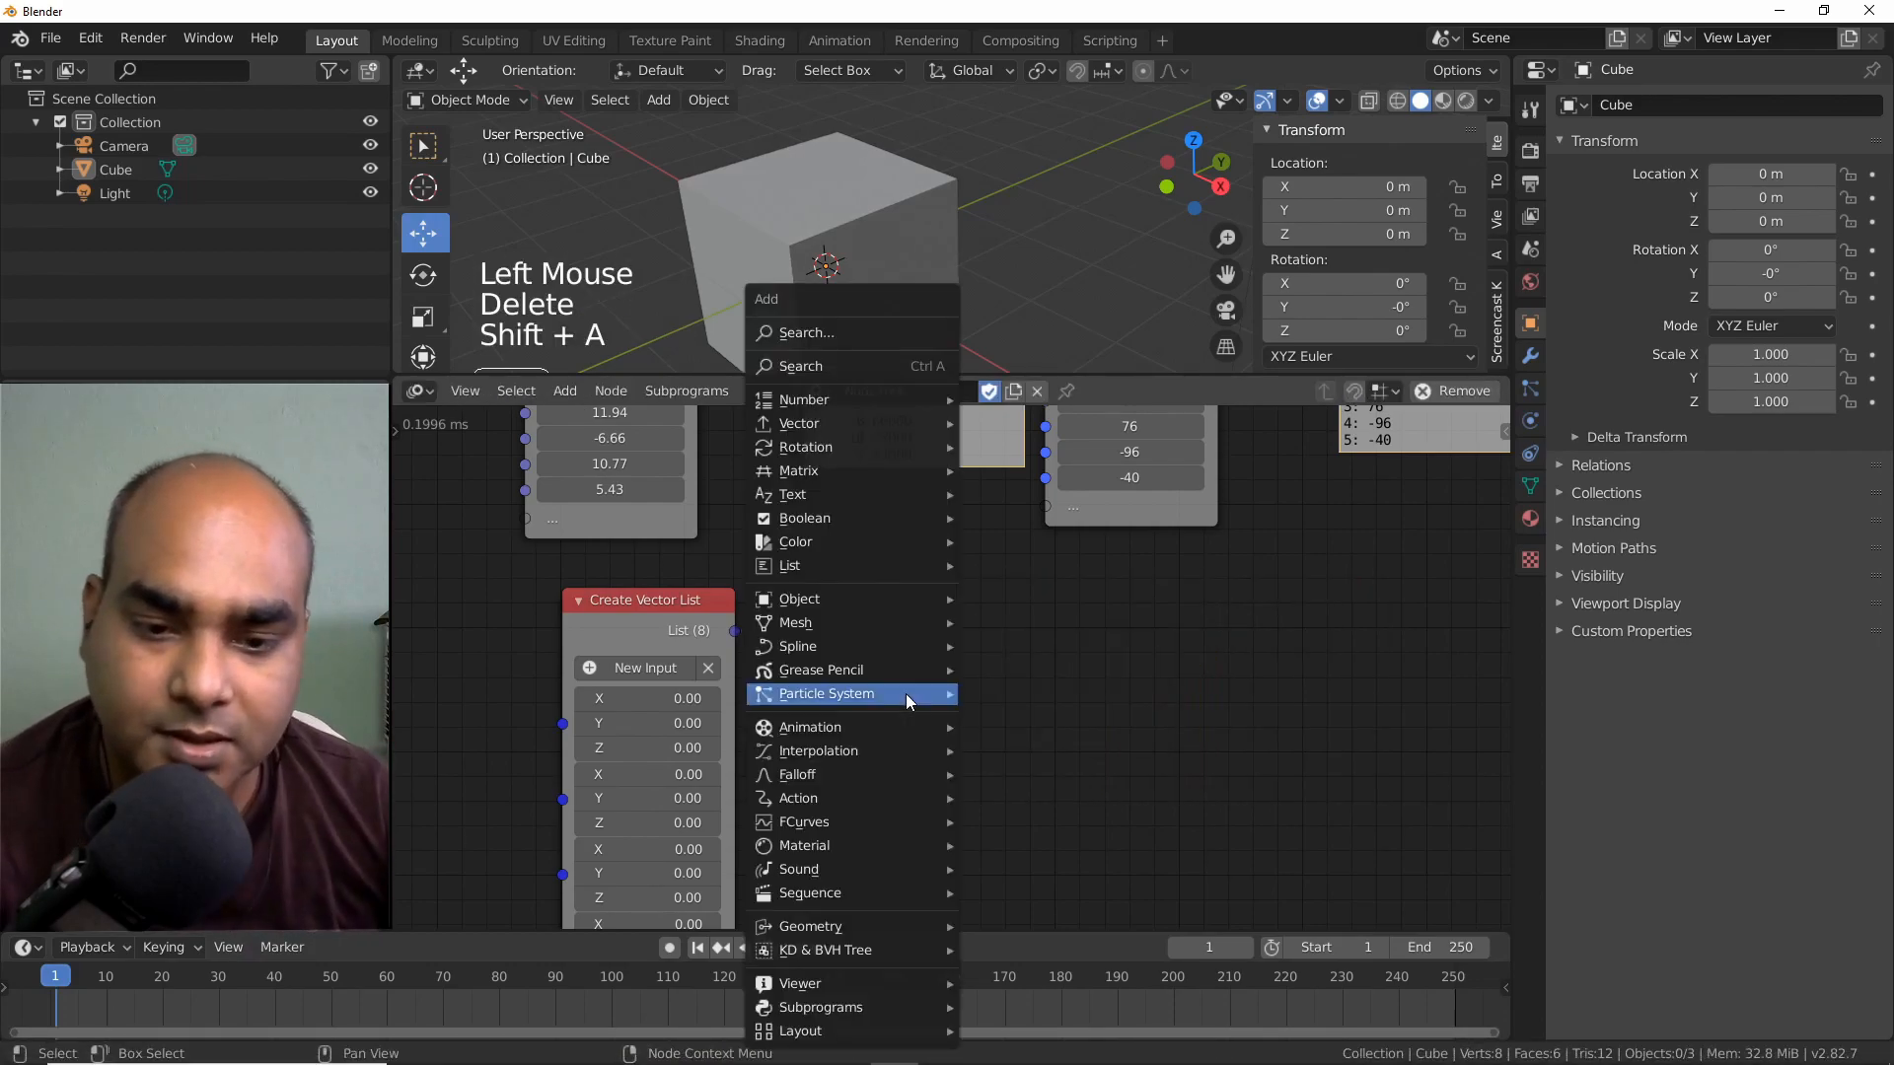
pyautogui.click(1038, 649)
pyautogui.hotkey('ctrl', 'a')
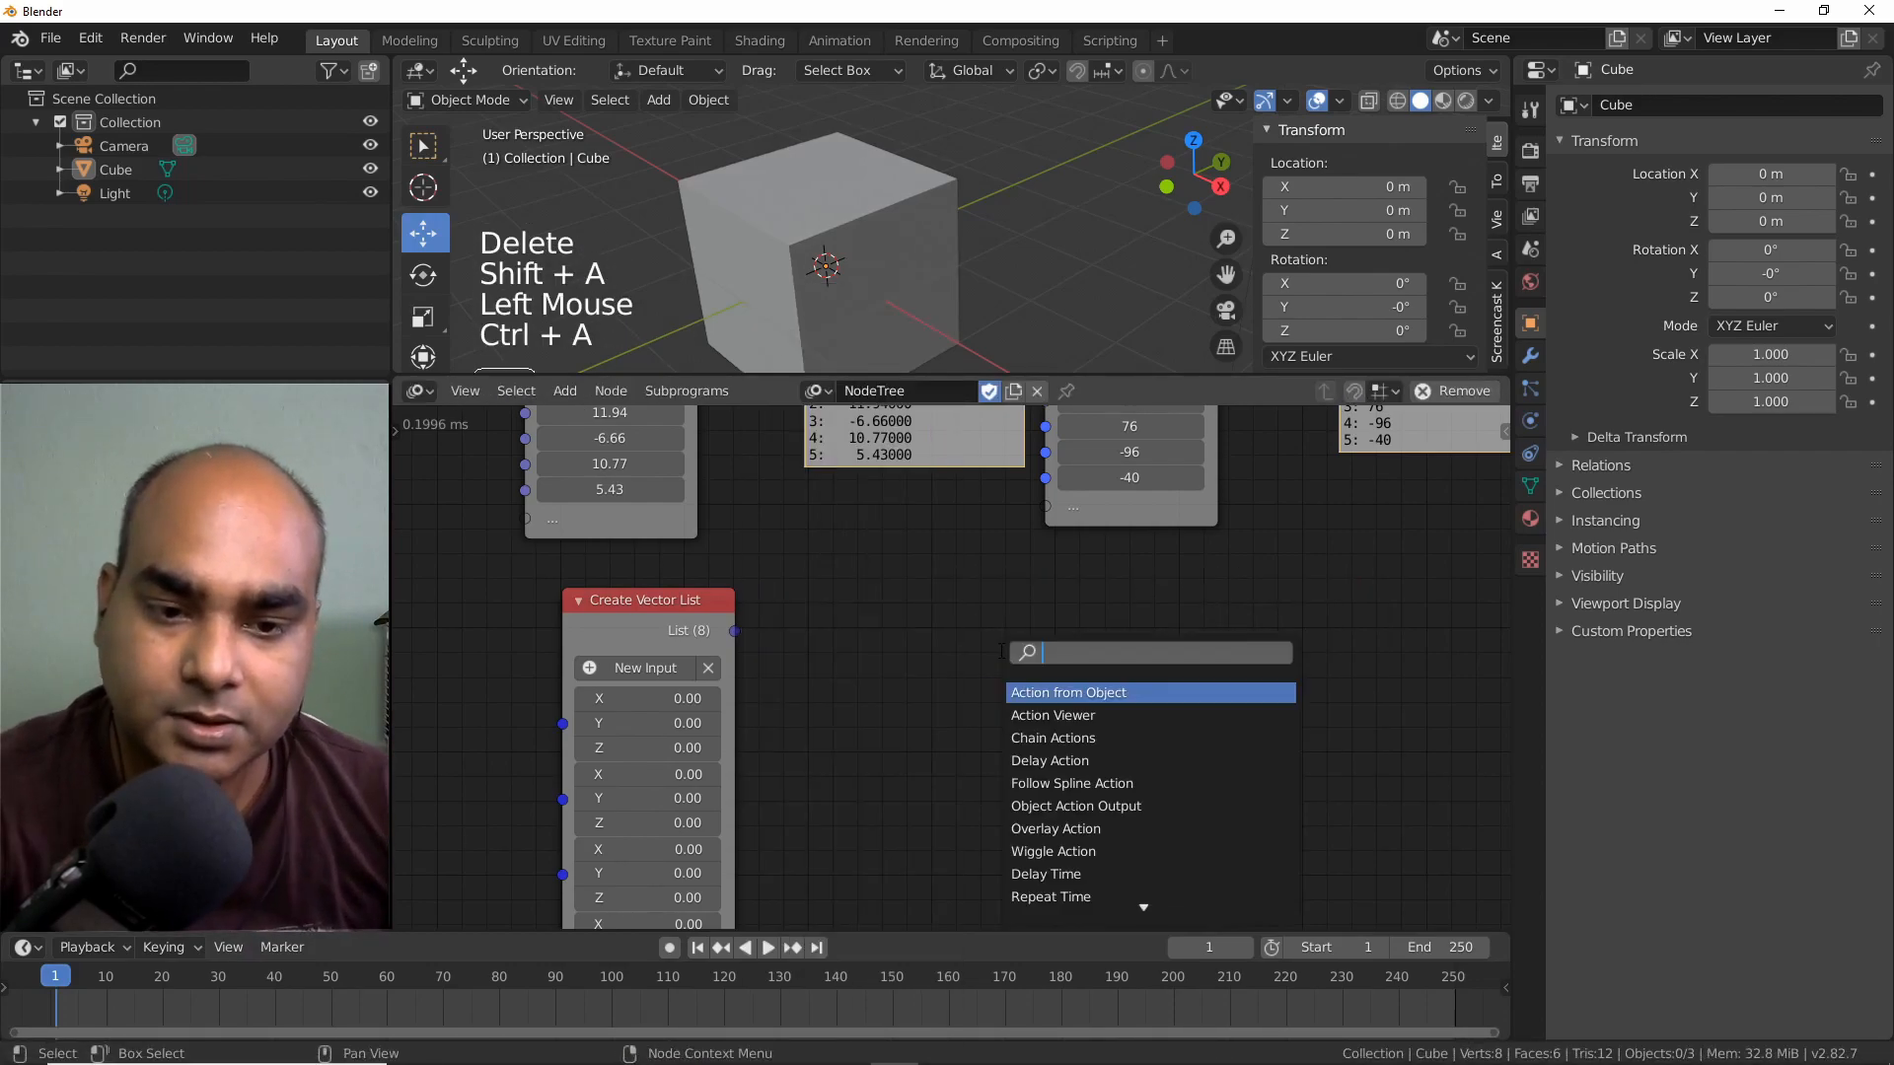
pyautogui.write('matrix li')
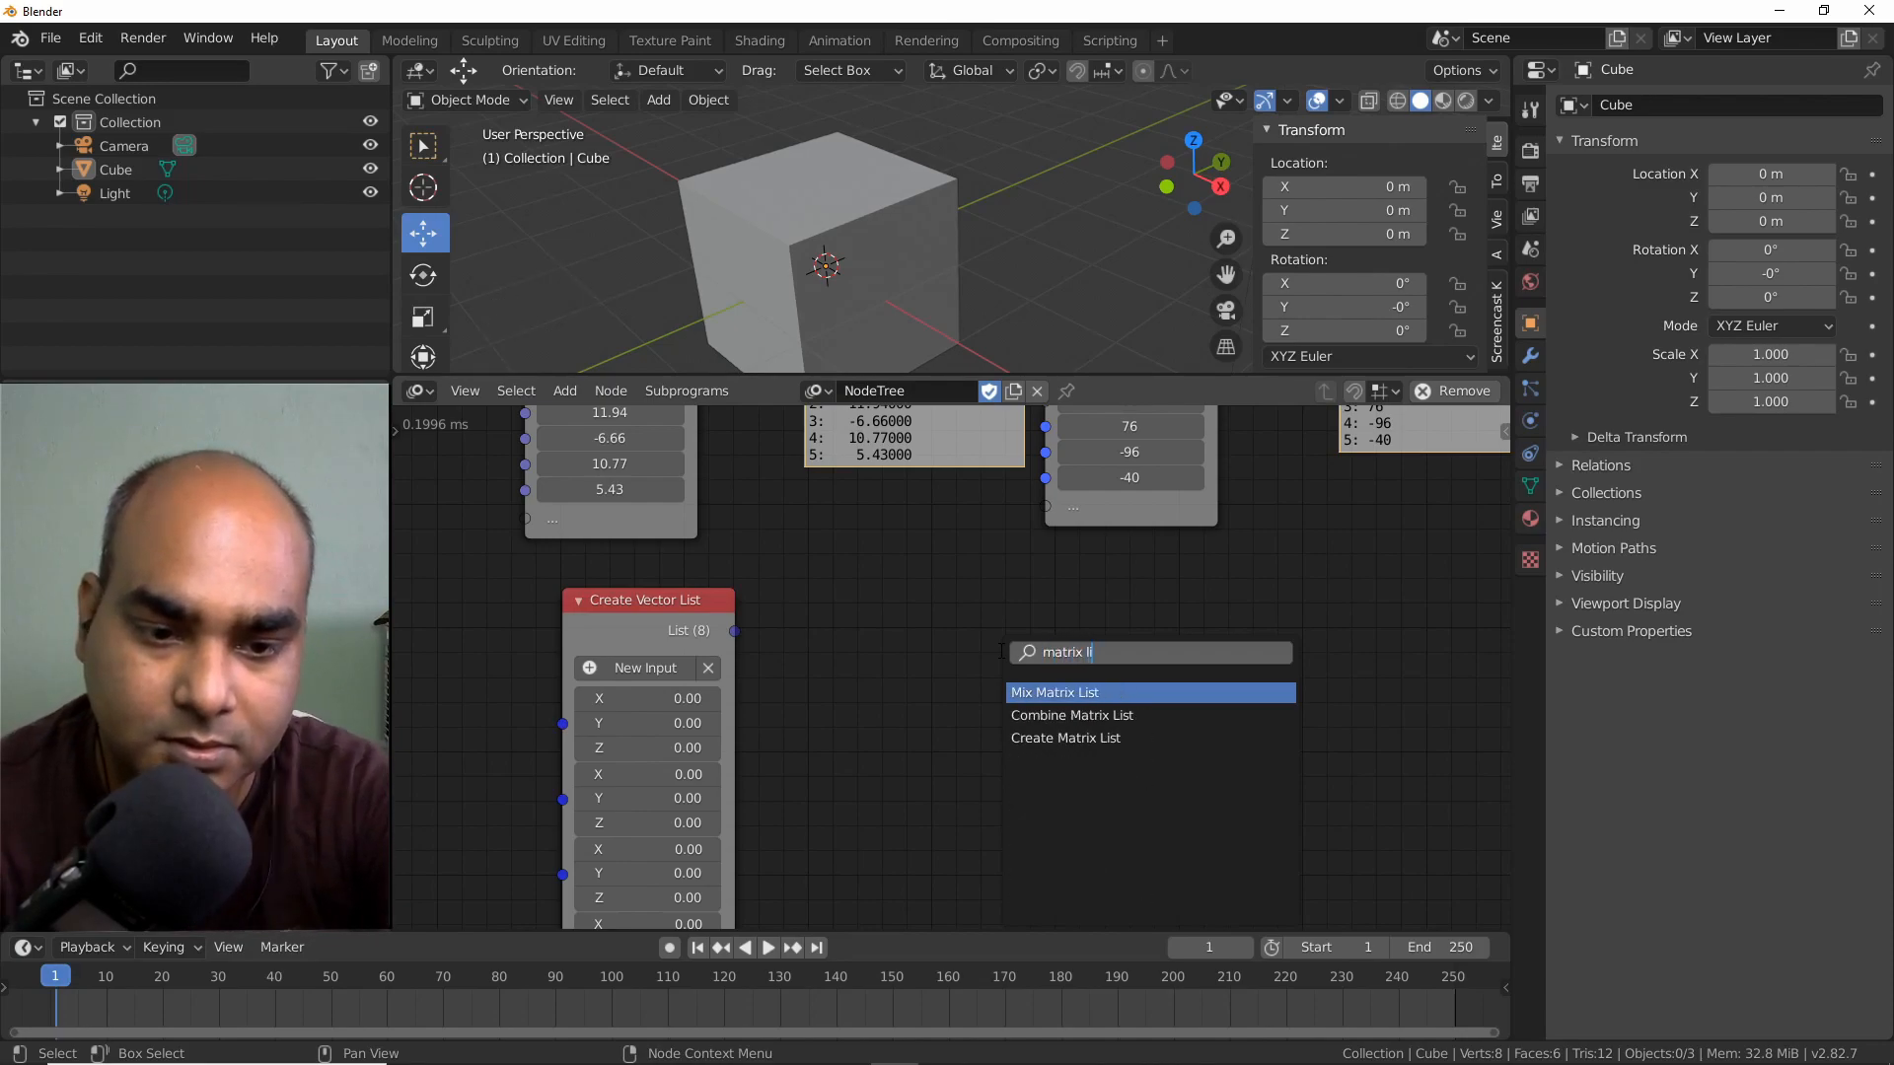
pyautogui.click(1100, 738)
pyautogui.click(915, 581)
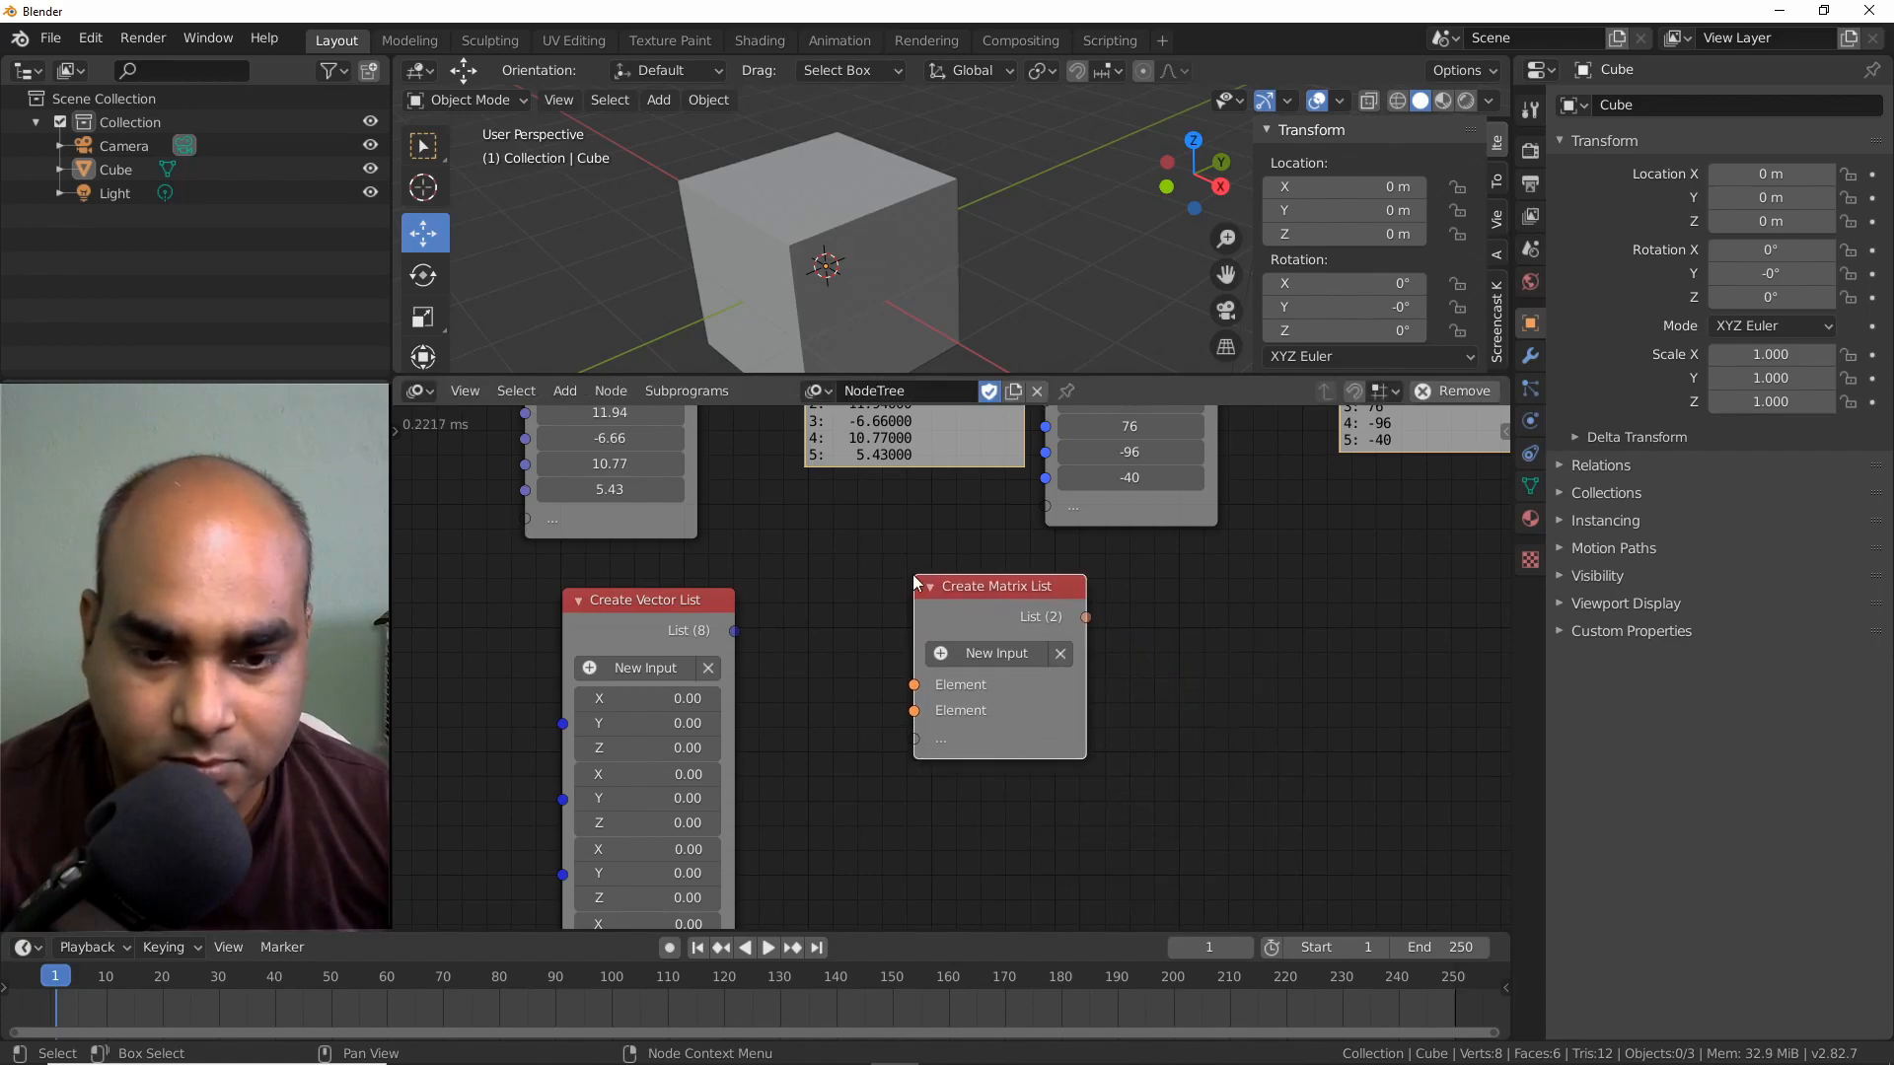
# Add four more Element inputs to Create Matrix List and attach a Viewer to its List output.
pyautogui.click(974, 655)
pyautogui.click(974, 655)
pyautogui.click(973, 655)
pyautogui.click(973, 655)
pyautogui.click(996, 594)
pyautogui.click(996, 594)
pyautogui.click(1002, 613)
pyautogui.press('w')
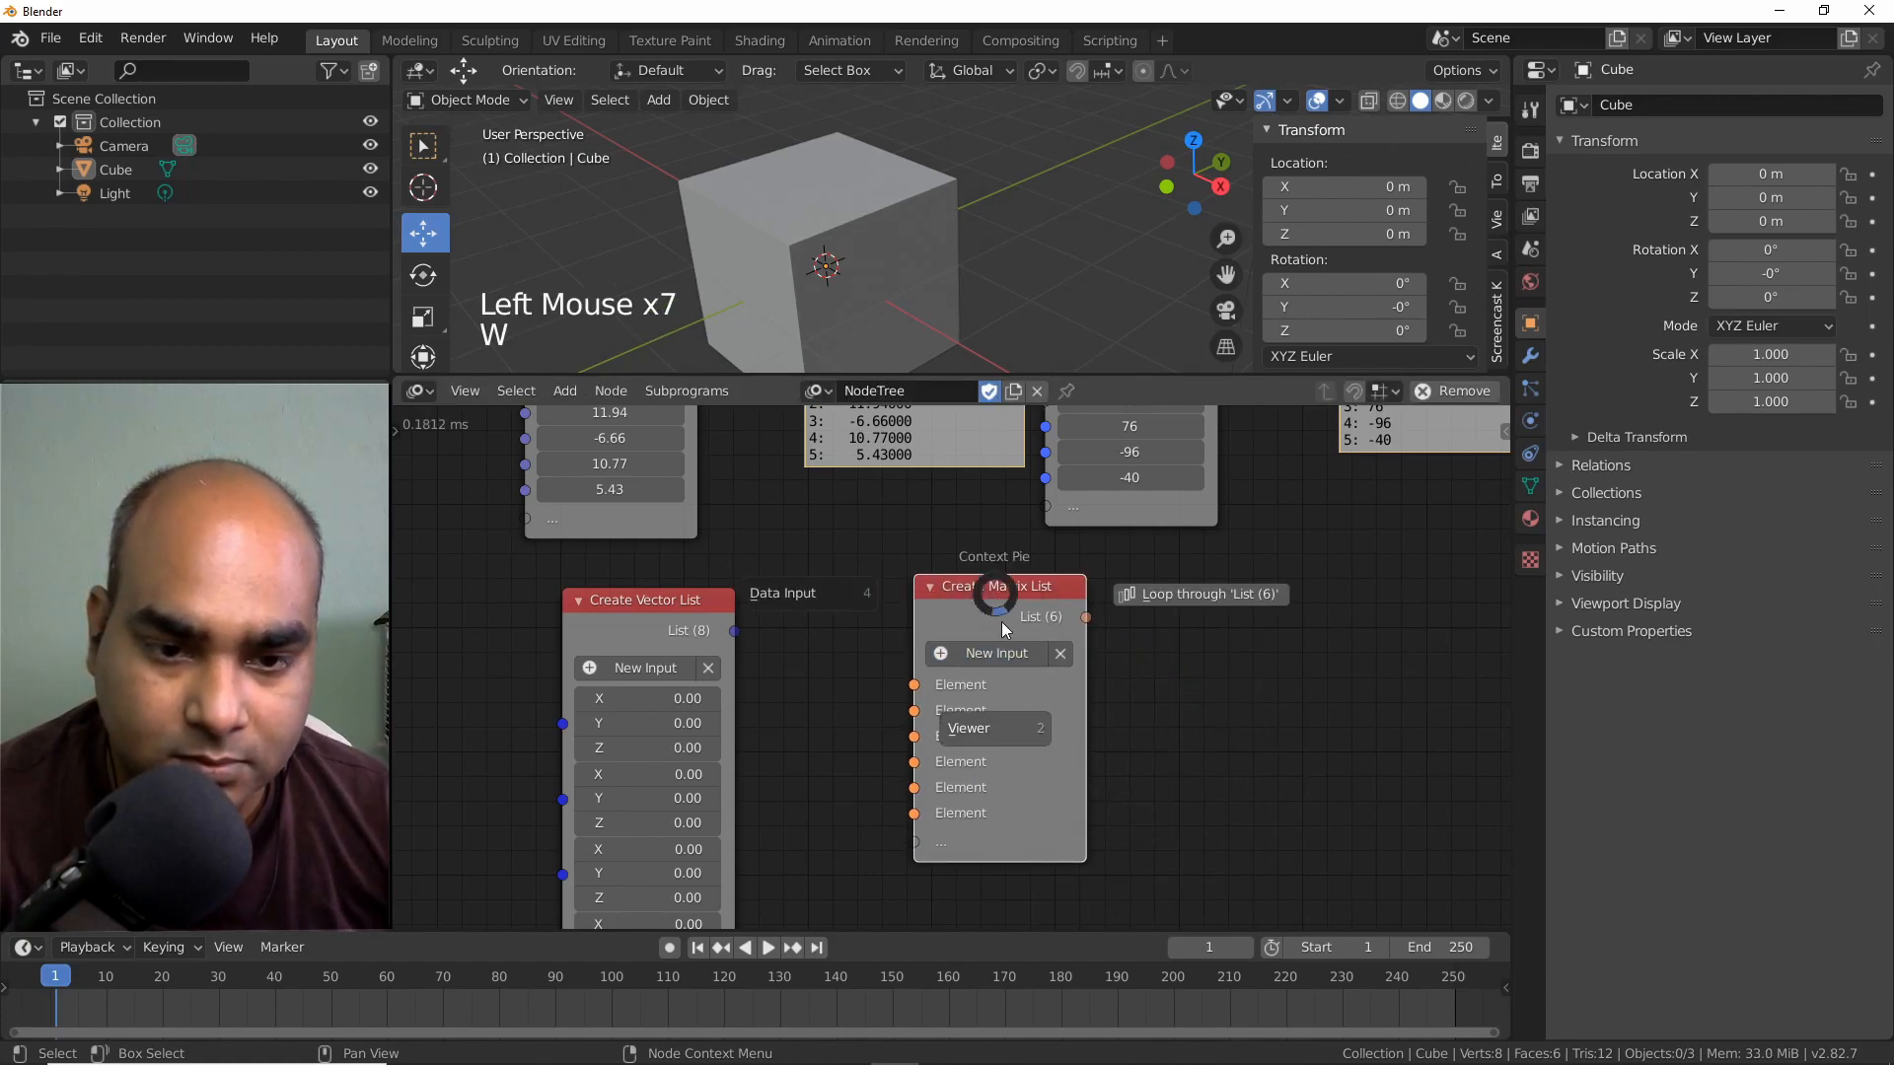
# Delete the Create Matrix List node.
pyautogui.moveTo(985, 647); pyautogui.dragTo(802, 583, button='middle')
pyautogui.scroll(-2, 706, 602)
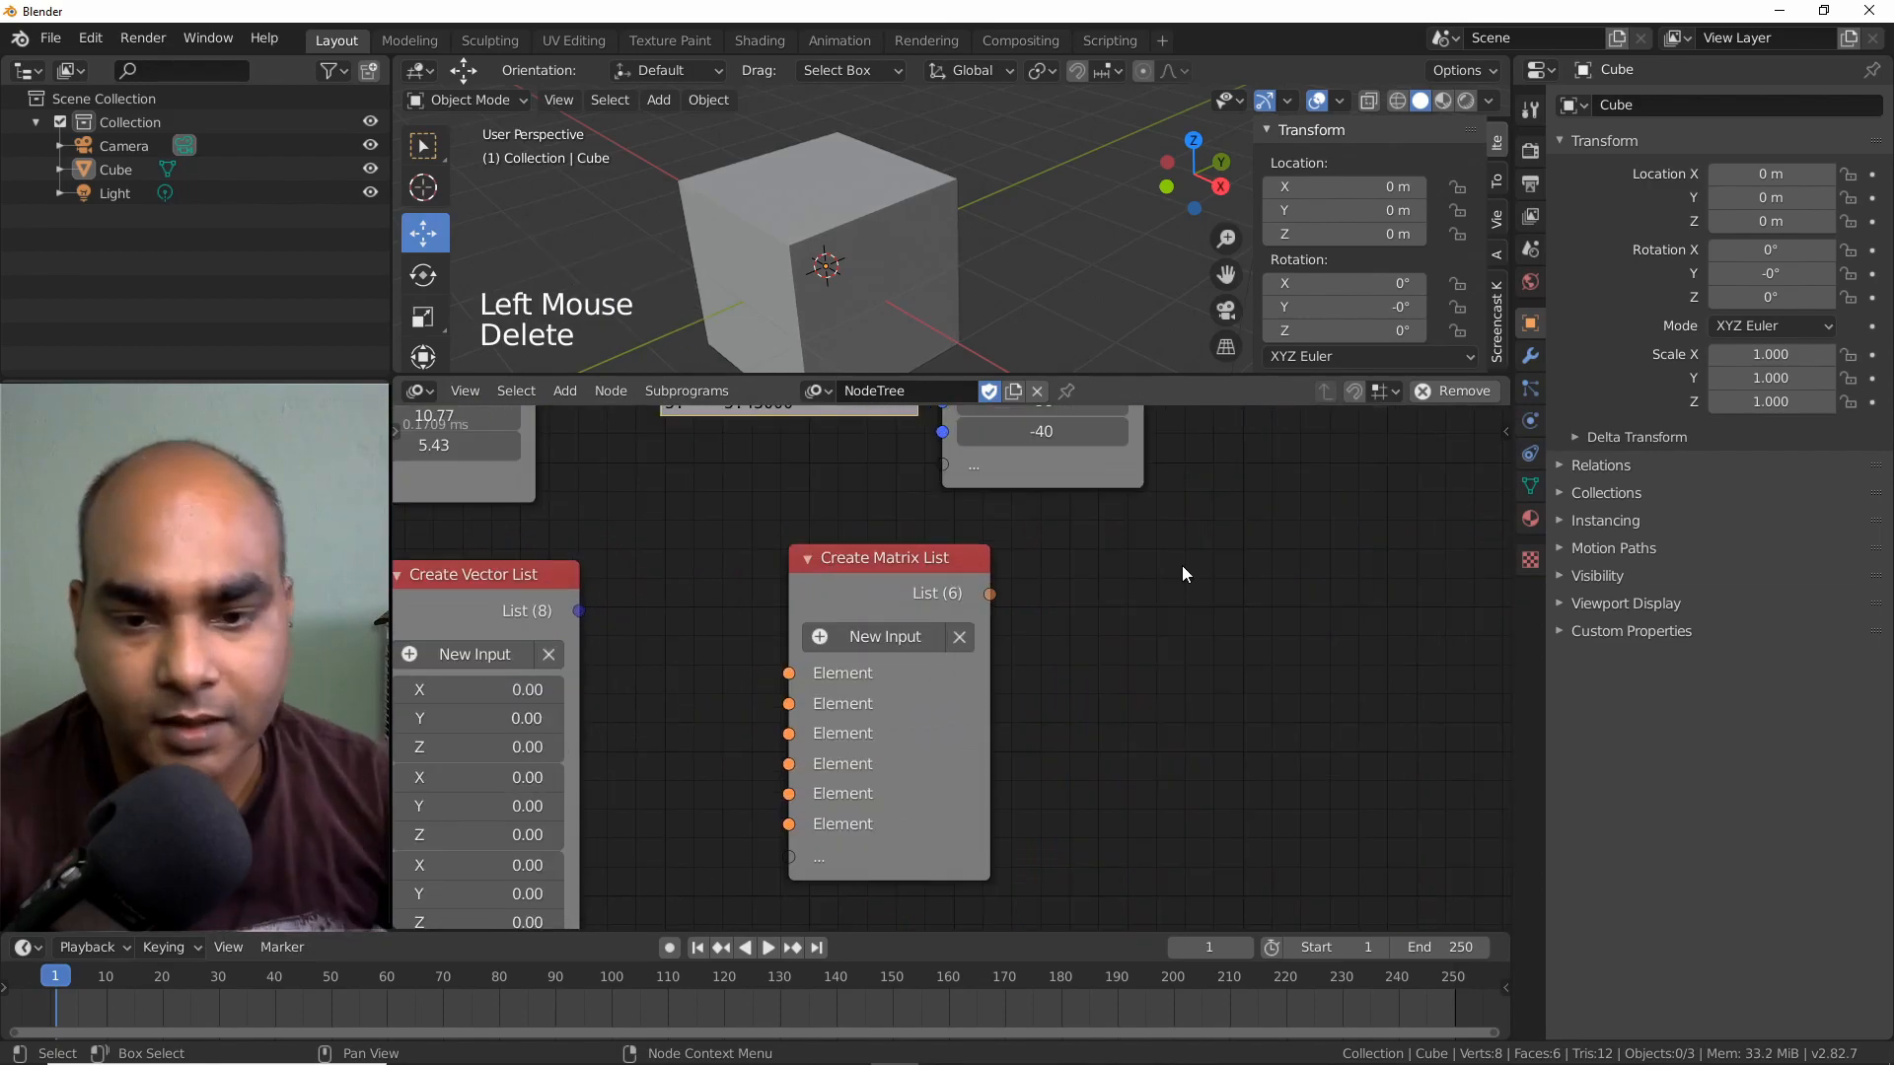
pyautogui.click(866, 570)
pyautogui.press('Delete')
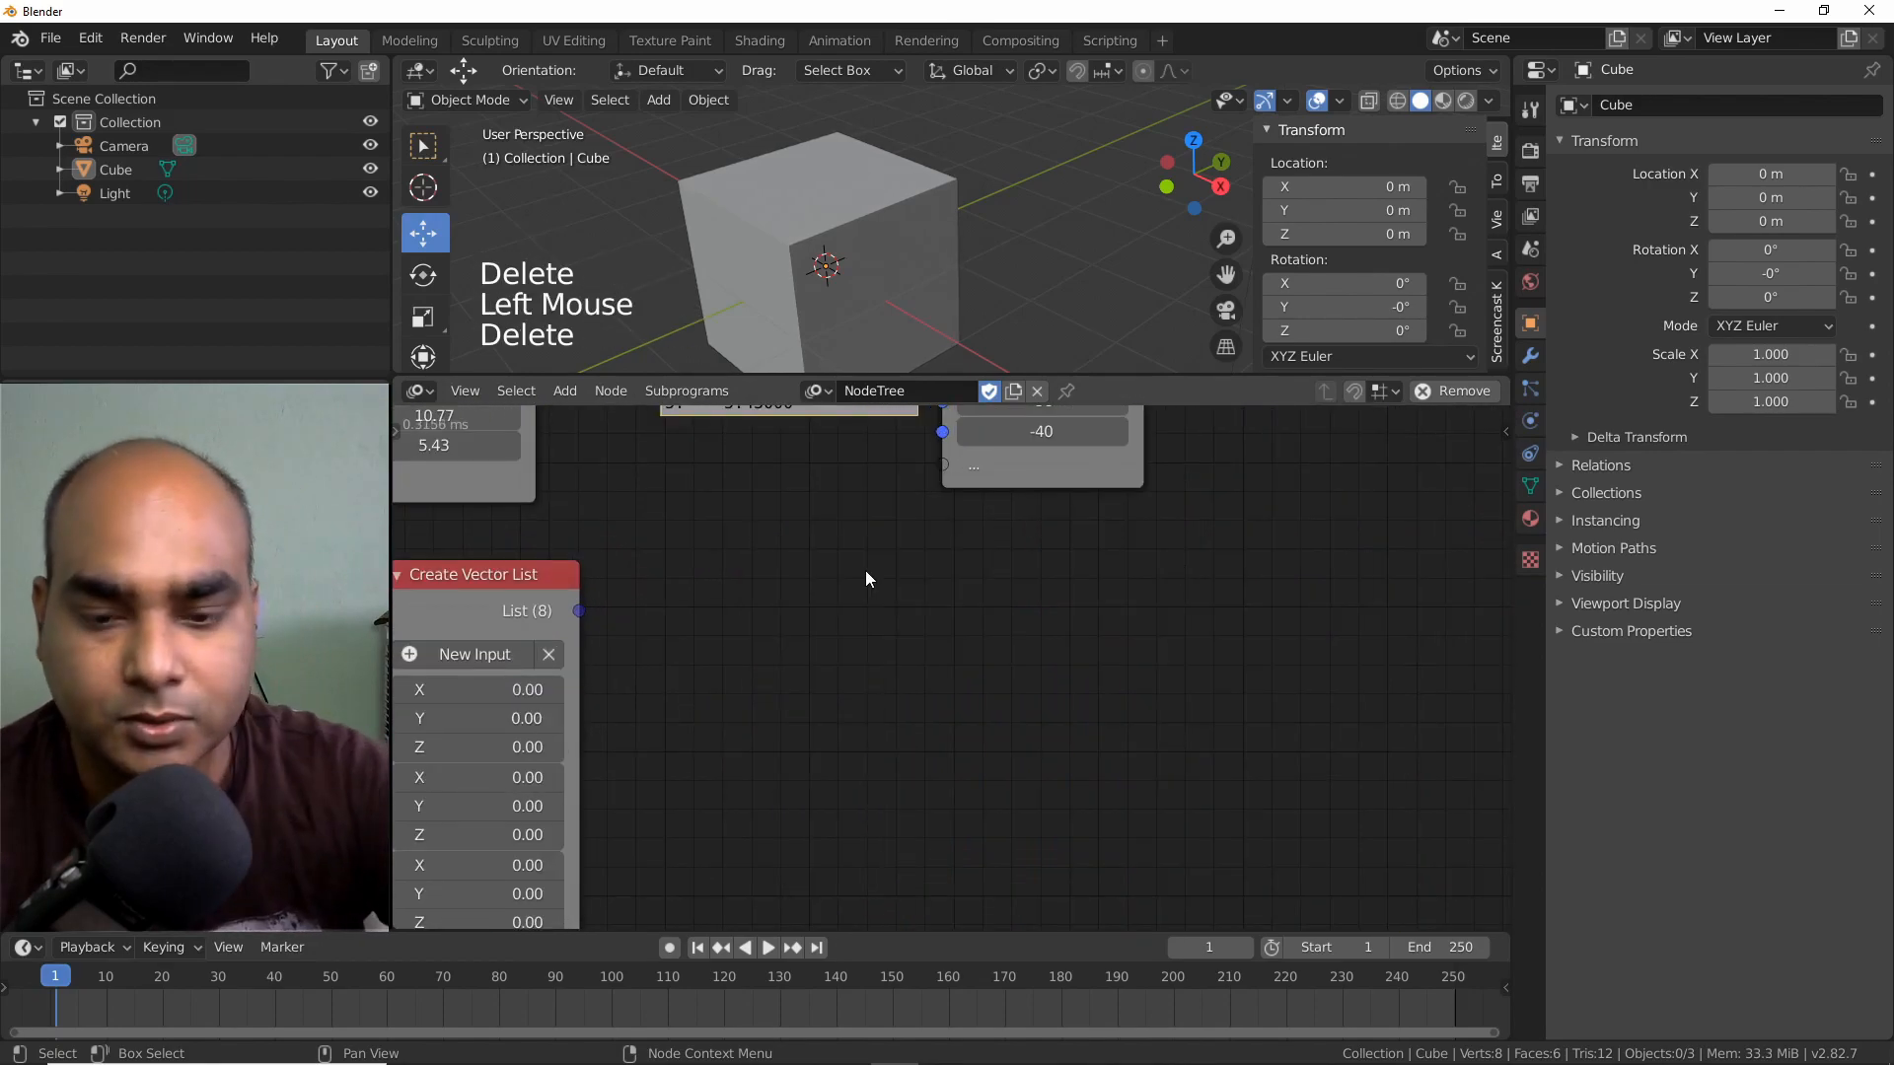
# Browse the list-creation node types available for Animation Nodes, including the additional types such as Matrix, Mesh and Spline.
pyautogui.scroll(-4, 864, 590)
pyautogui.moveTo(864, 590); pyautogui.dragTo(813, 540, button='middle')
pyautogui.scroll(2, 824, 742)
pyautogui.click(576, 399)
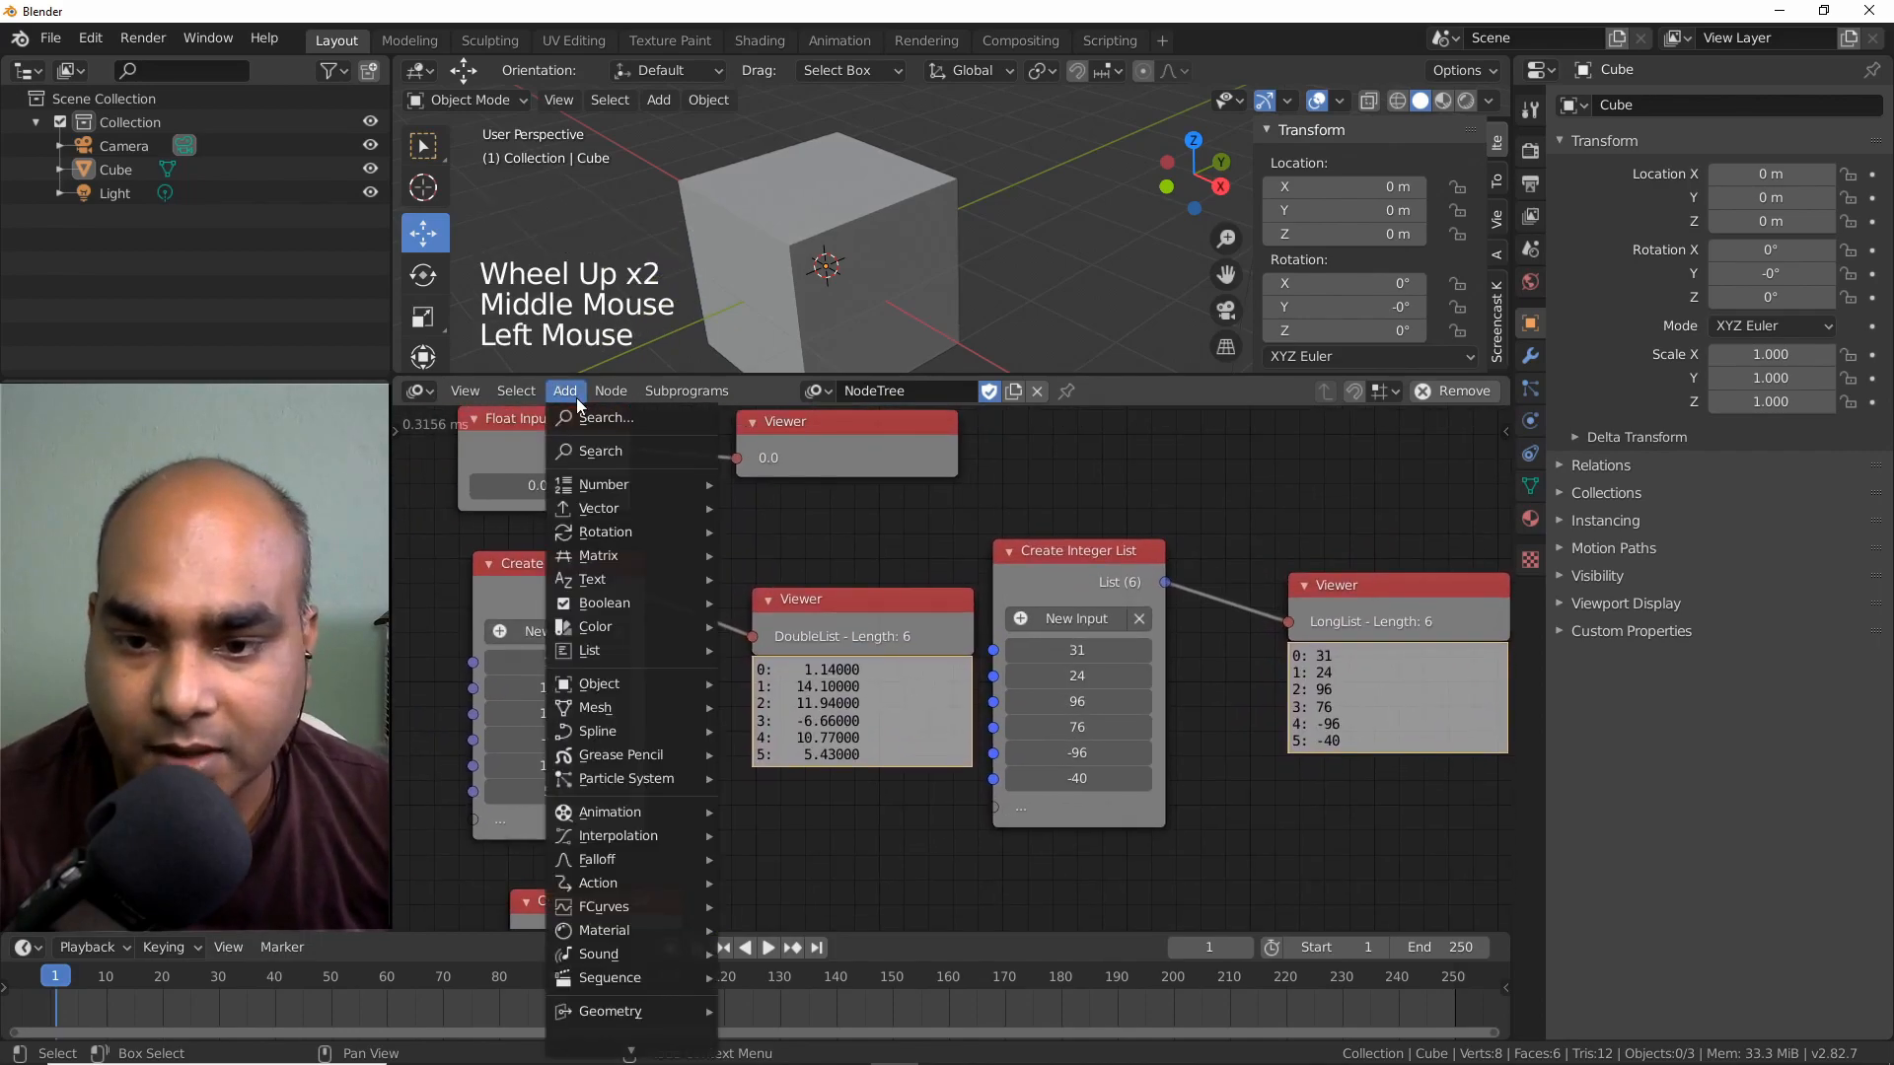
pyautogui.moveTo(600, 651)
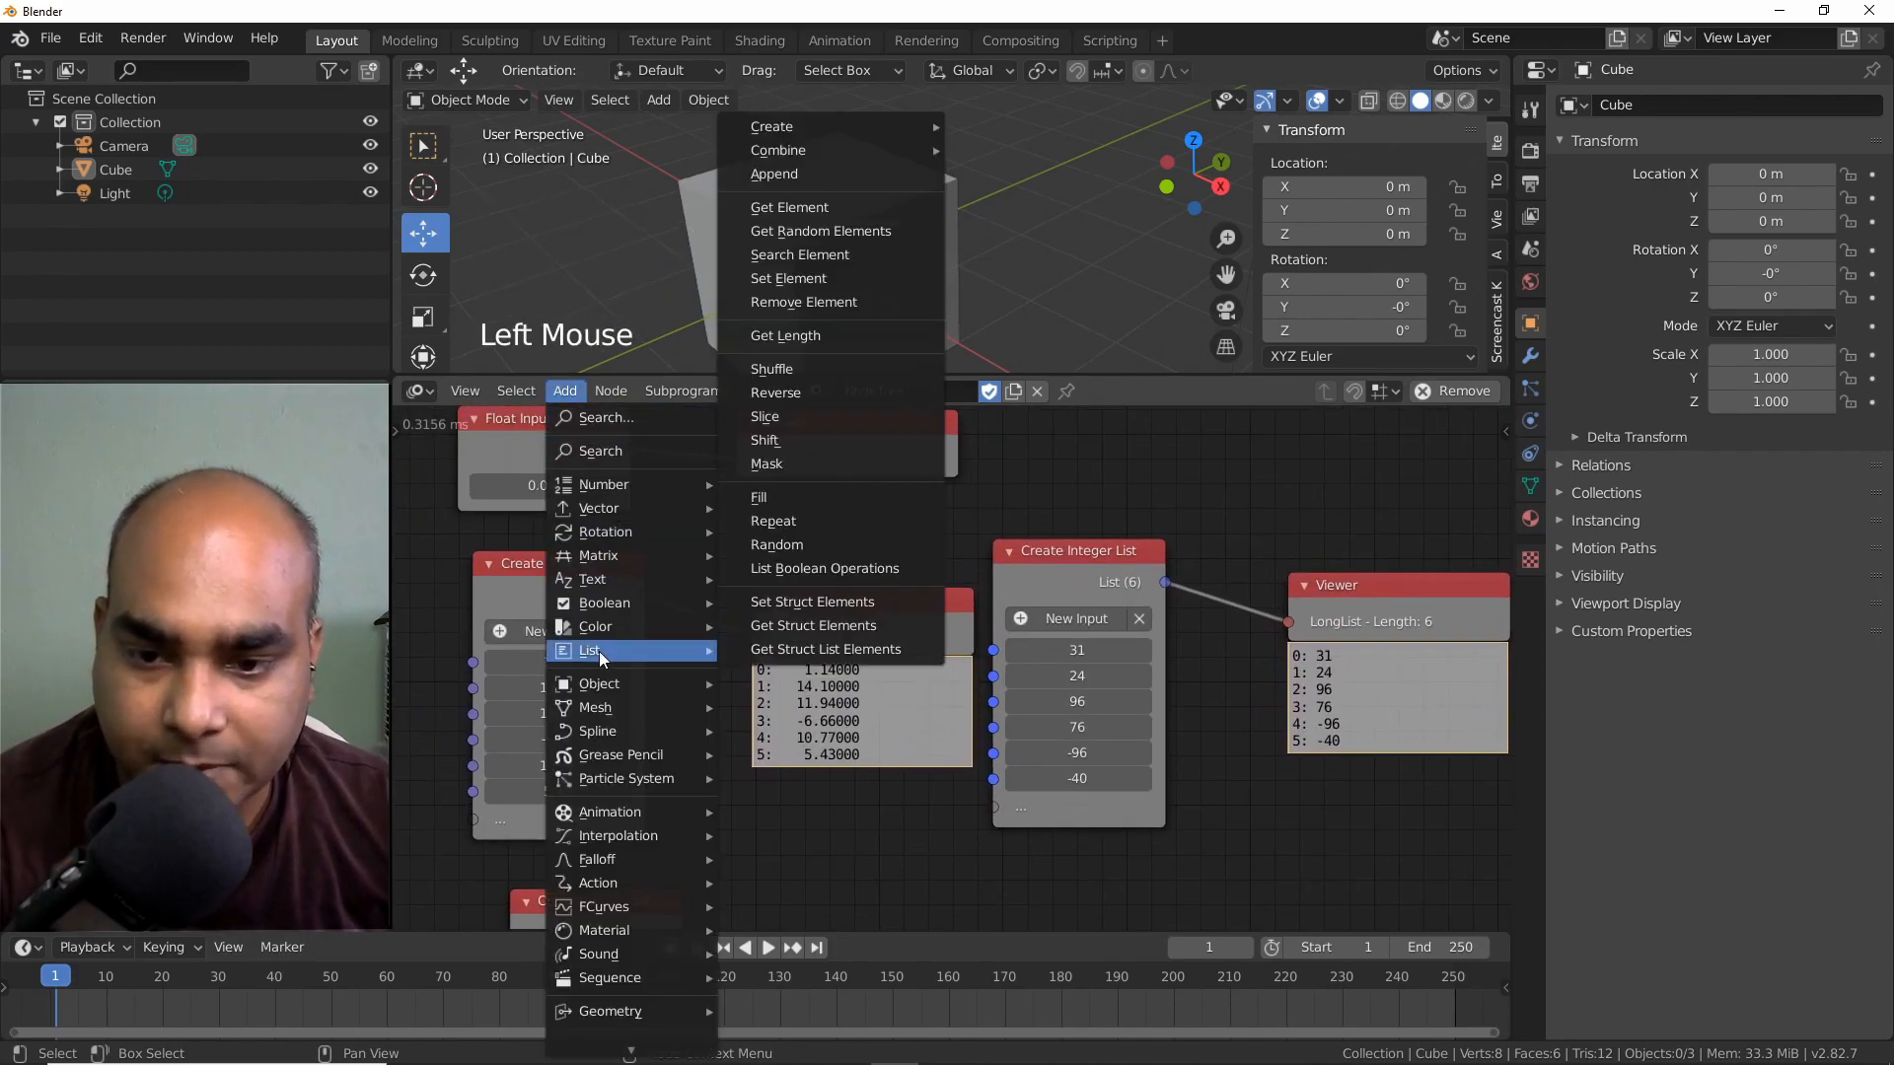
pyautogui.moveTo(776, 138)
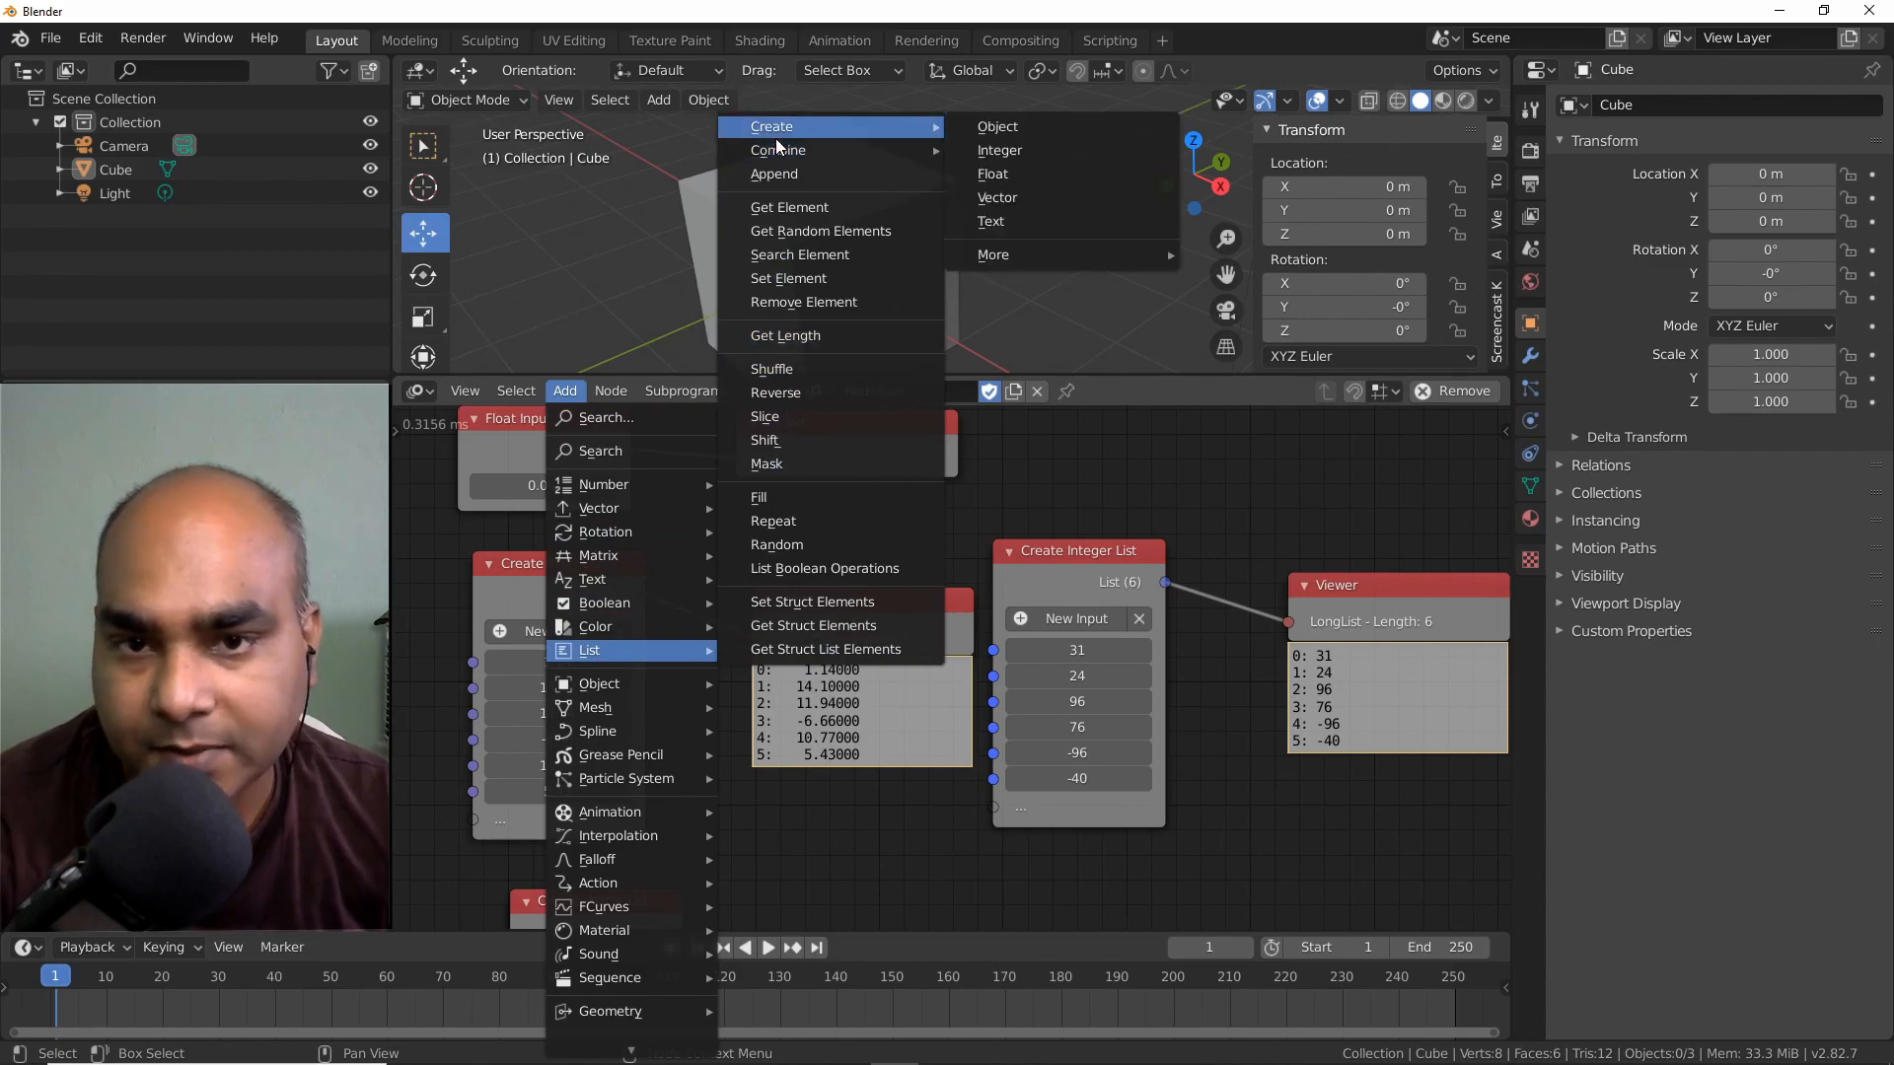
pyautogui.moveTo(1022, 264)
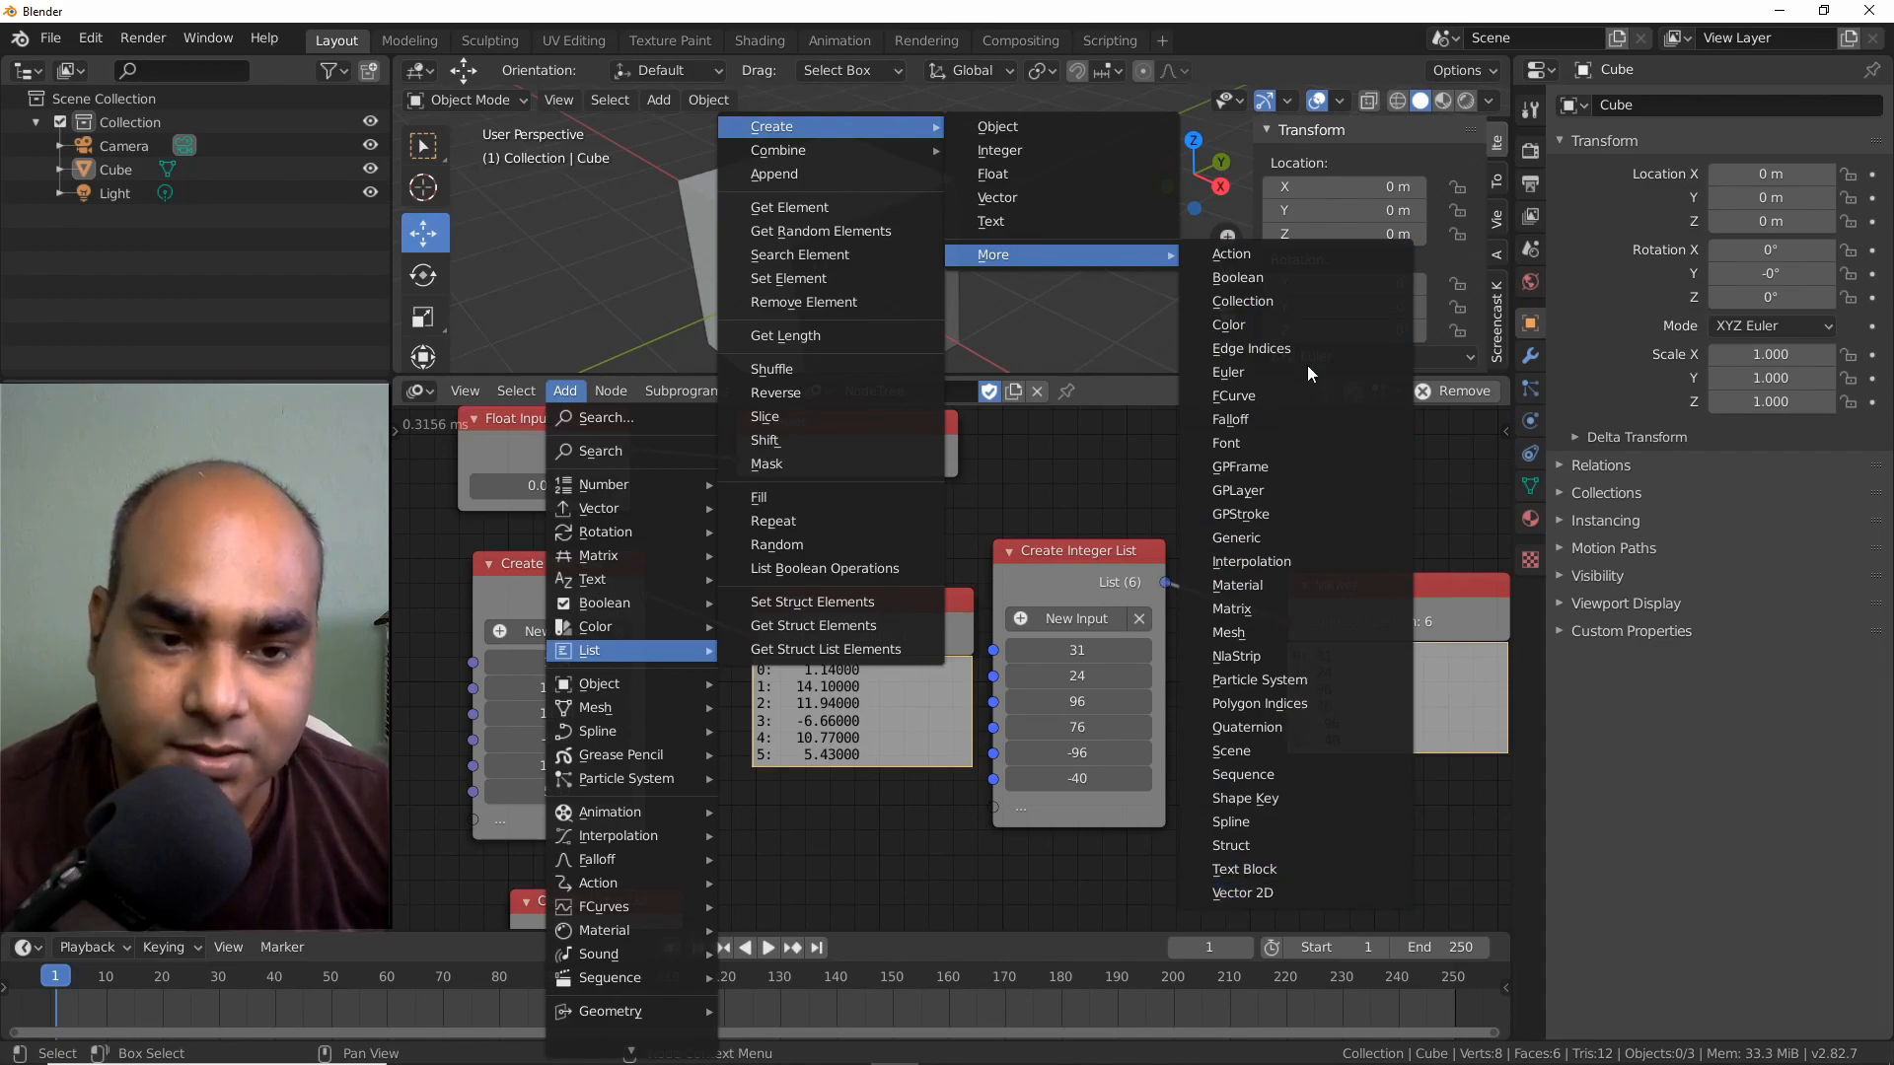
pyautogui.click(811, 747)
# Add a Create Object List node in the empty area beside the Create Vector List node.
pyautogui.scroll(-3, 809, 779)
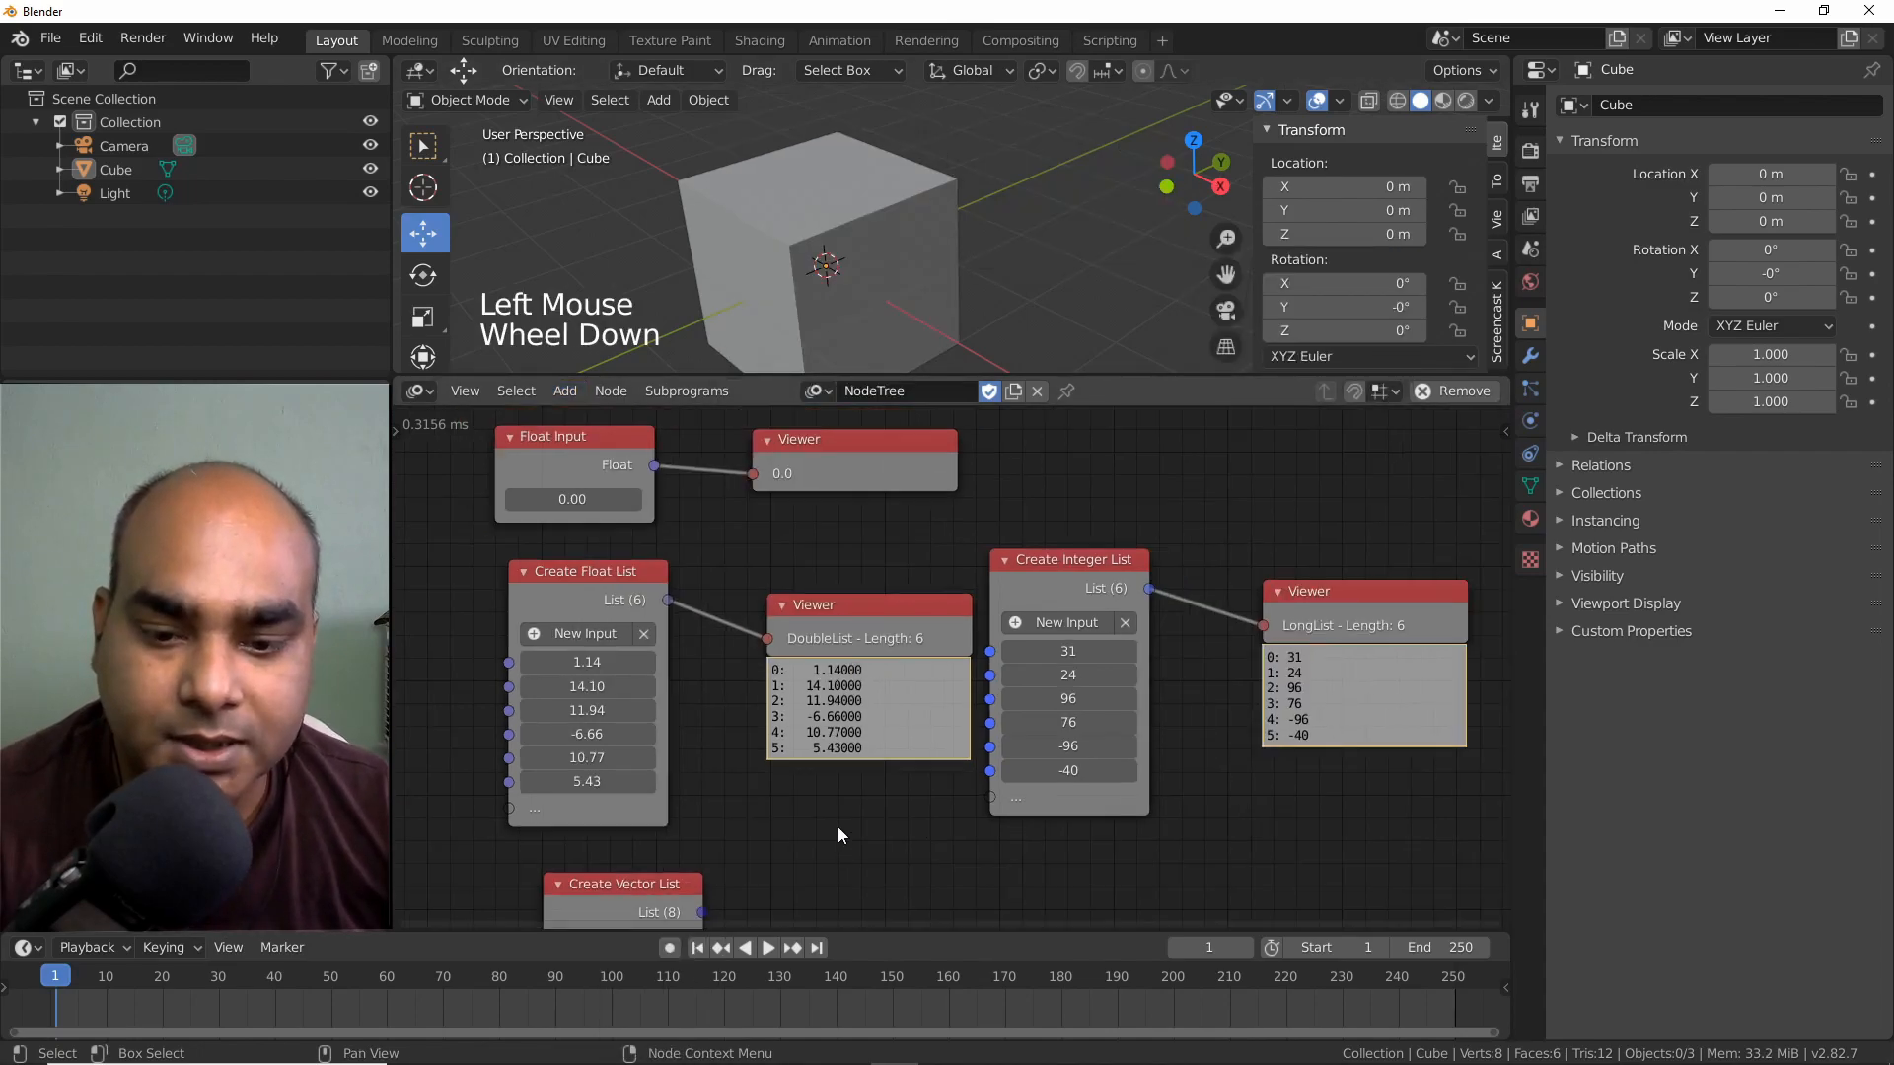
pyautogui.moveTo(802, 785); pyautogui.dragTo(790, 753, button='middle')
pyautogui.scroll(3, 790, 752)
pyautogui.moveTo(771, 649); pyautogui.dragTo(795, 676, button='middle')
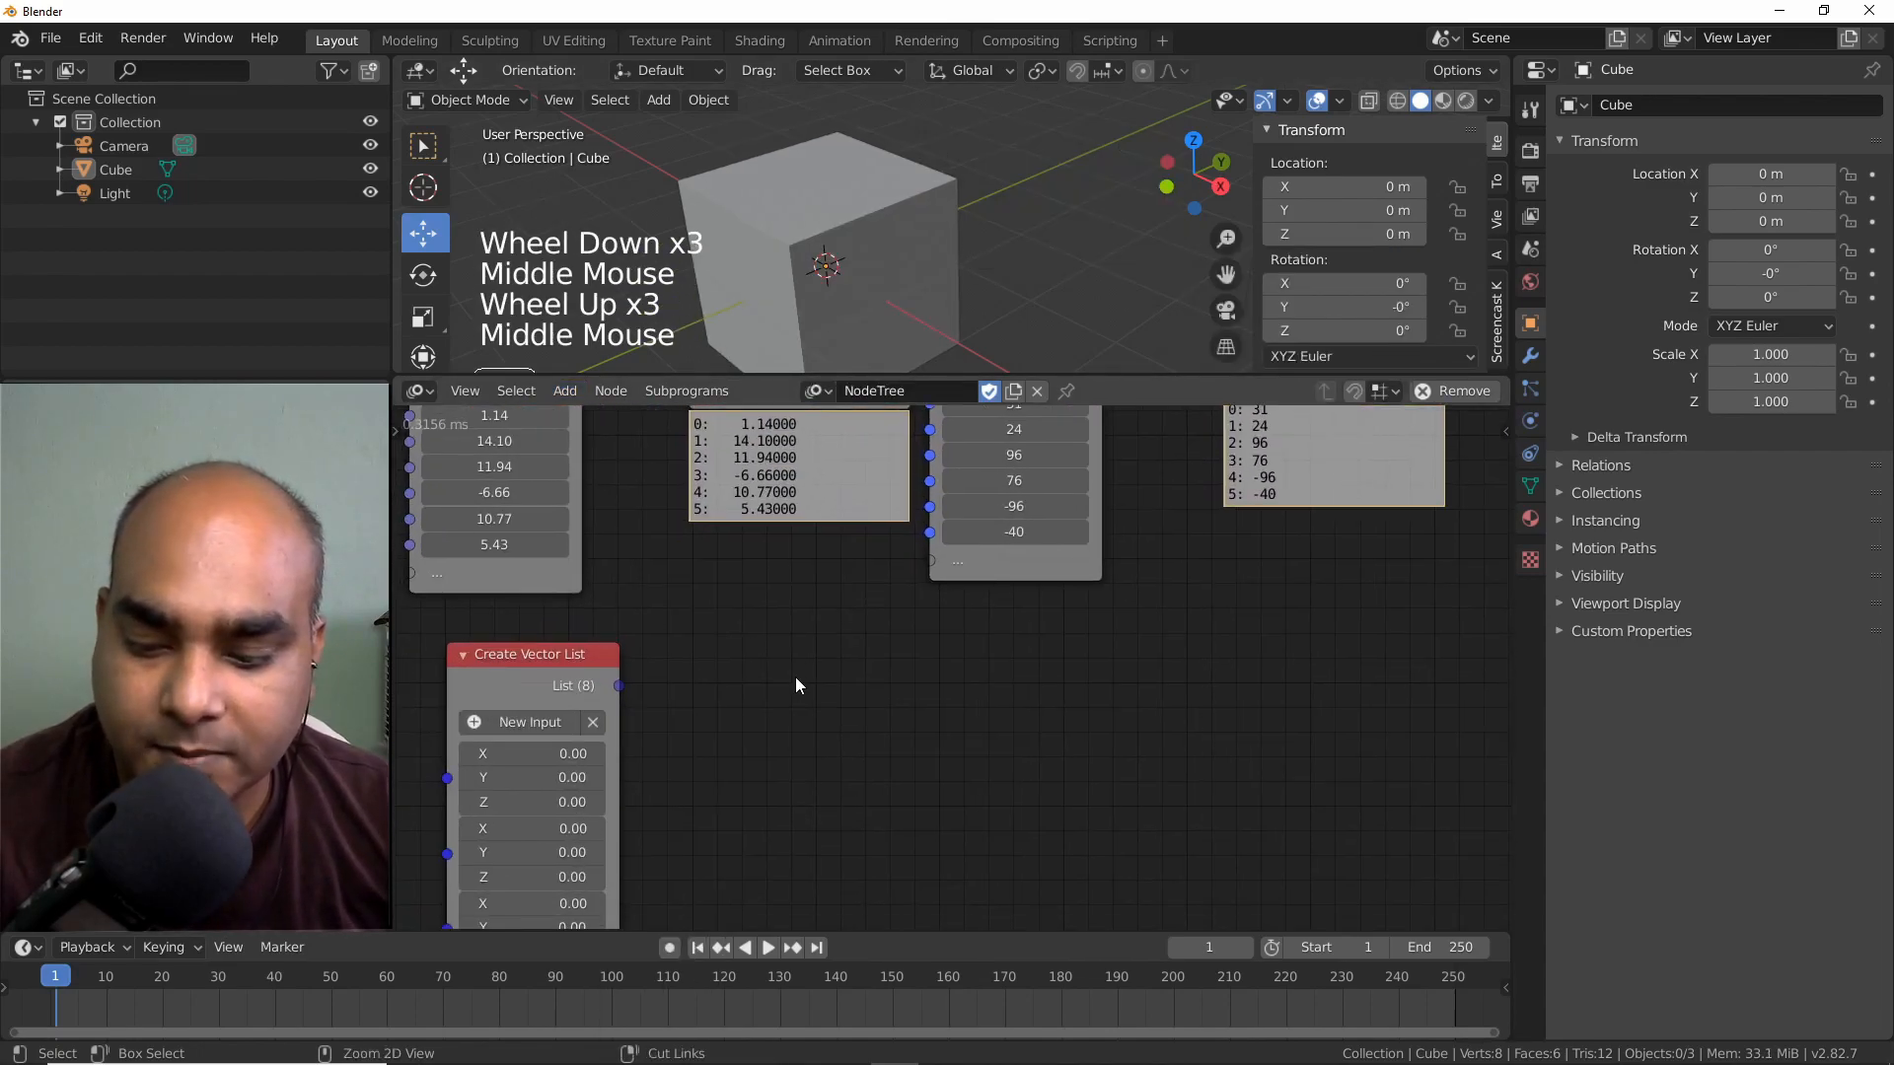
pyautogui.hotkey('ctrl', 'a')
pyautogui.write('cr')
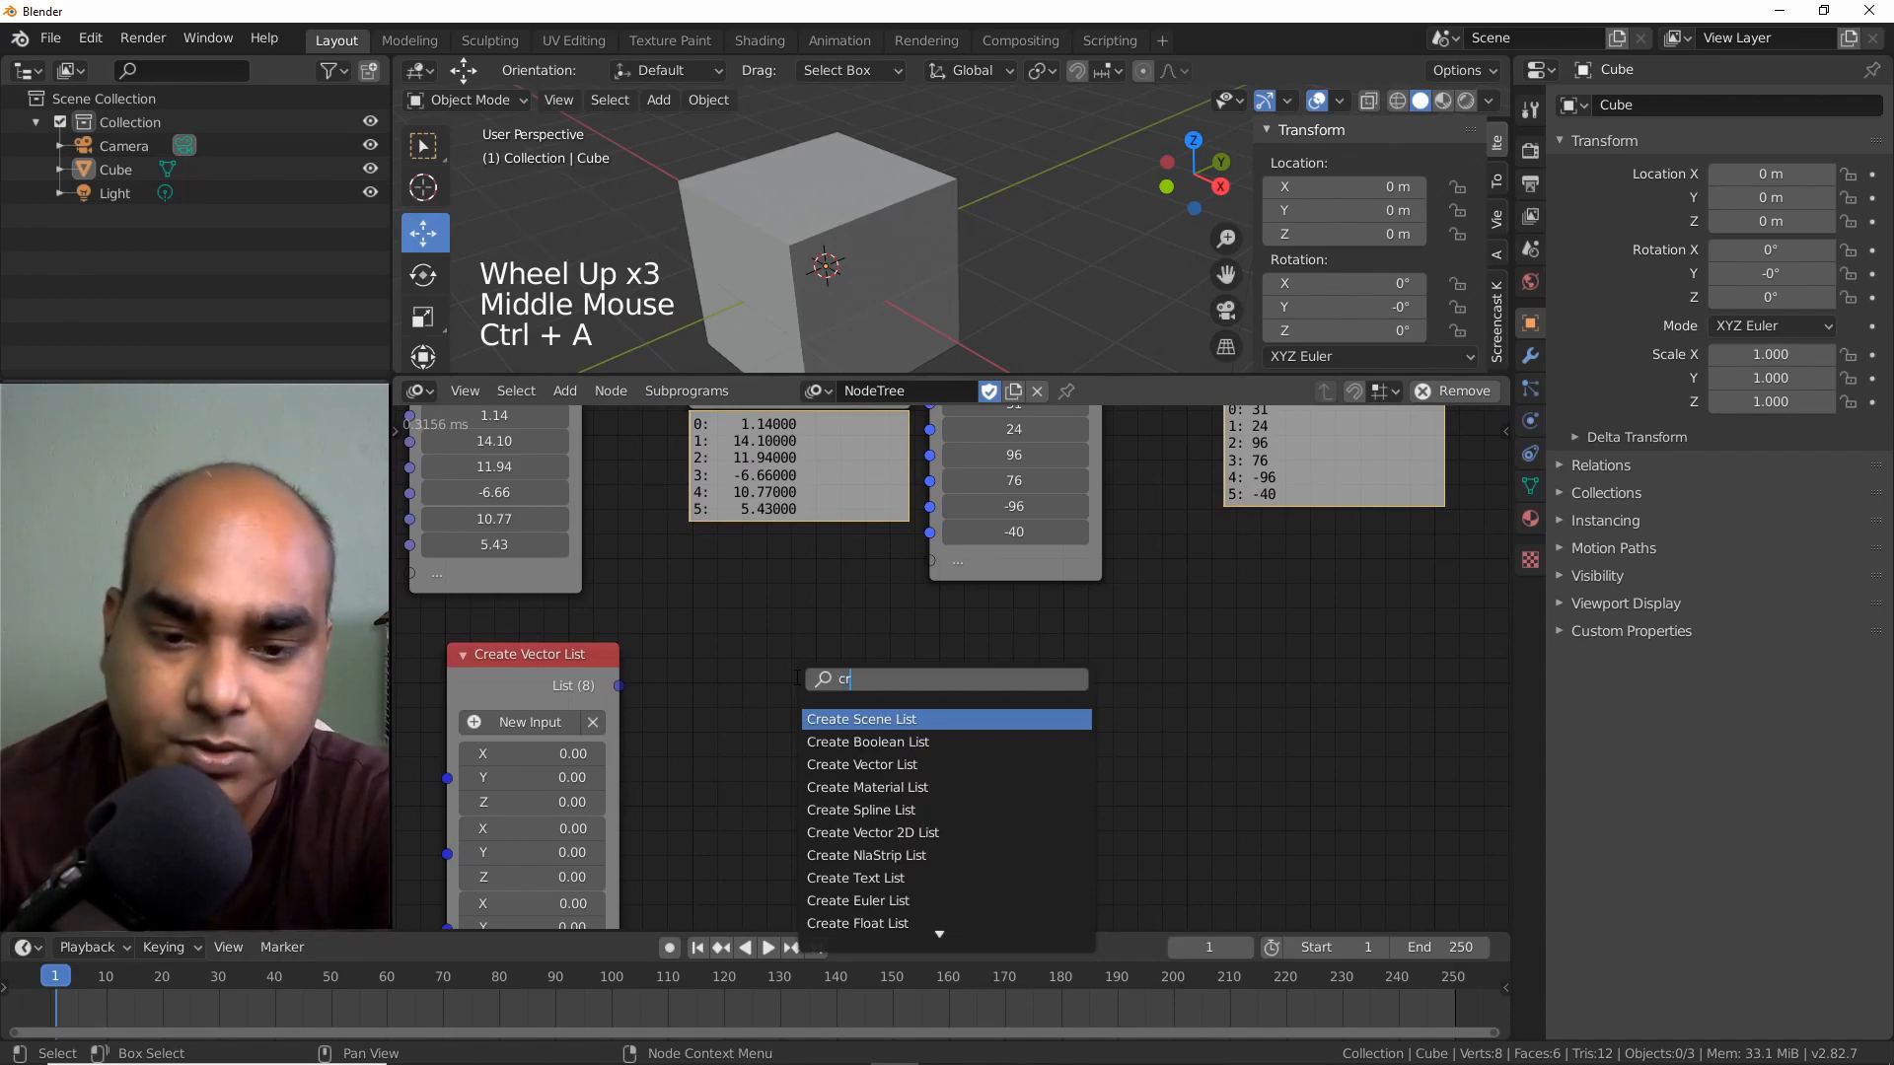
pyautogui.write('eate ob')
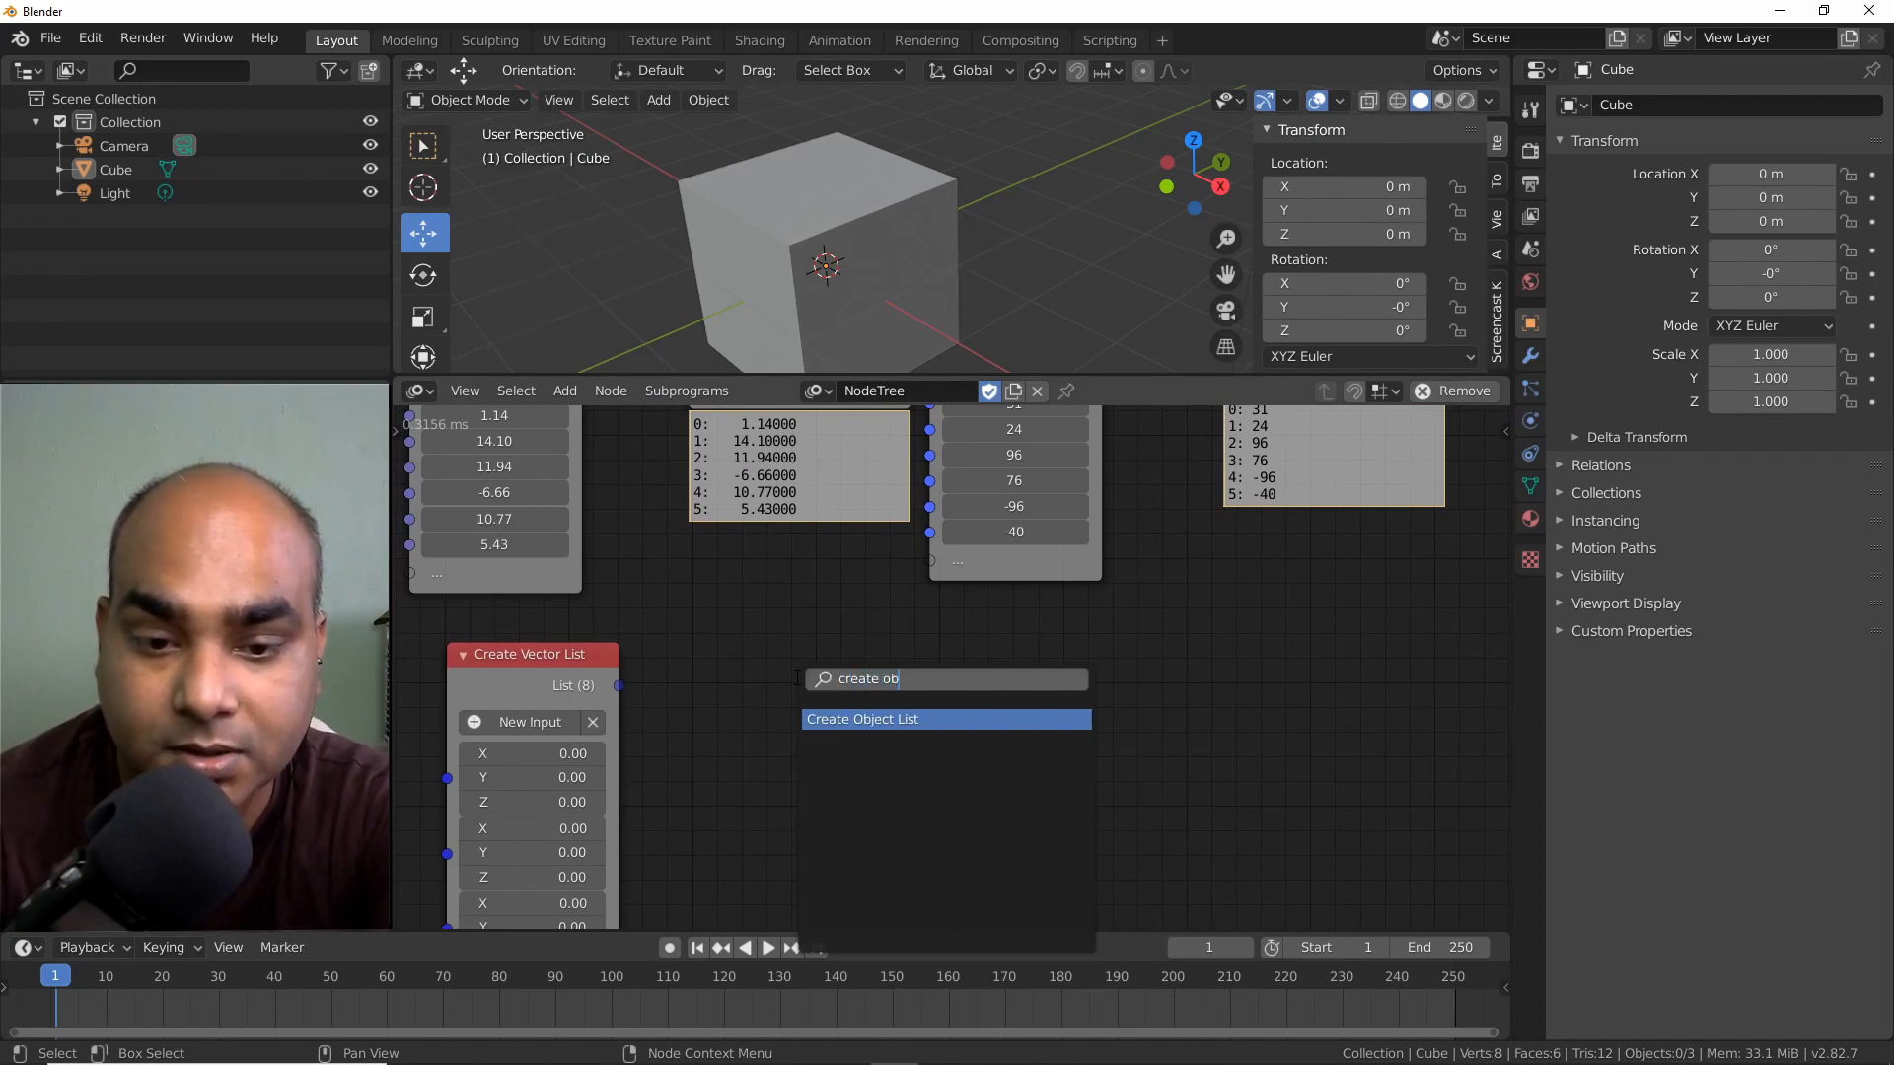
pyautogui.press('Return')
pyautogui.click(795, 676)
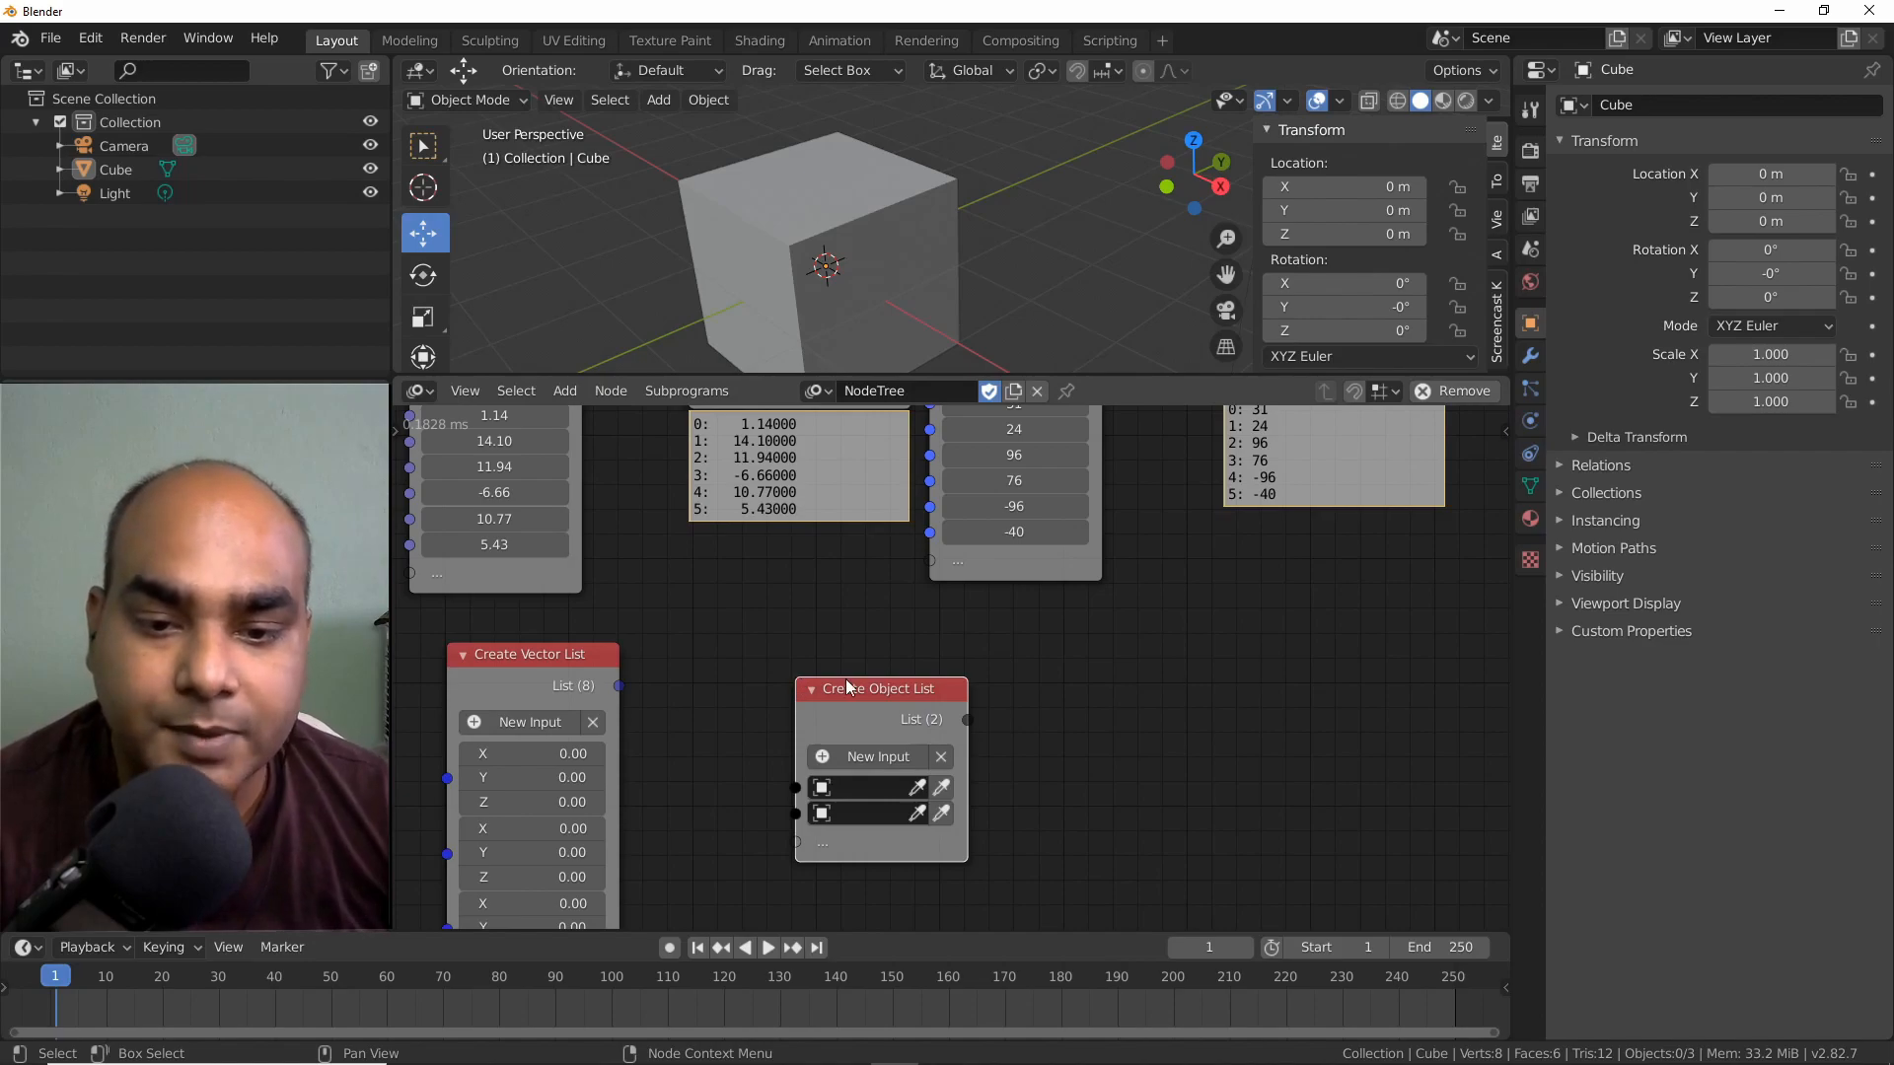
pyautogui.moveTo(848, 688); pyautogui.dragTo(962, 664)
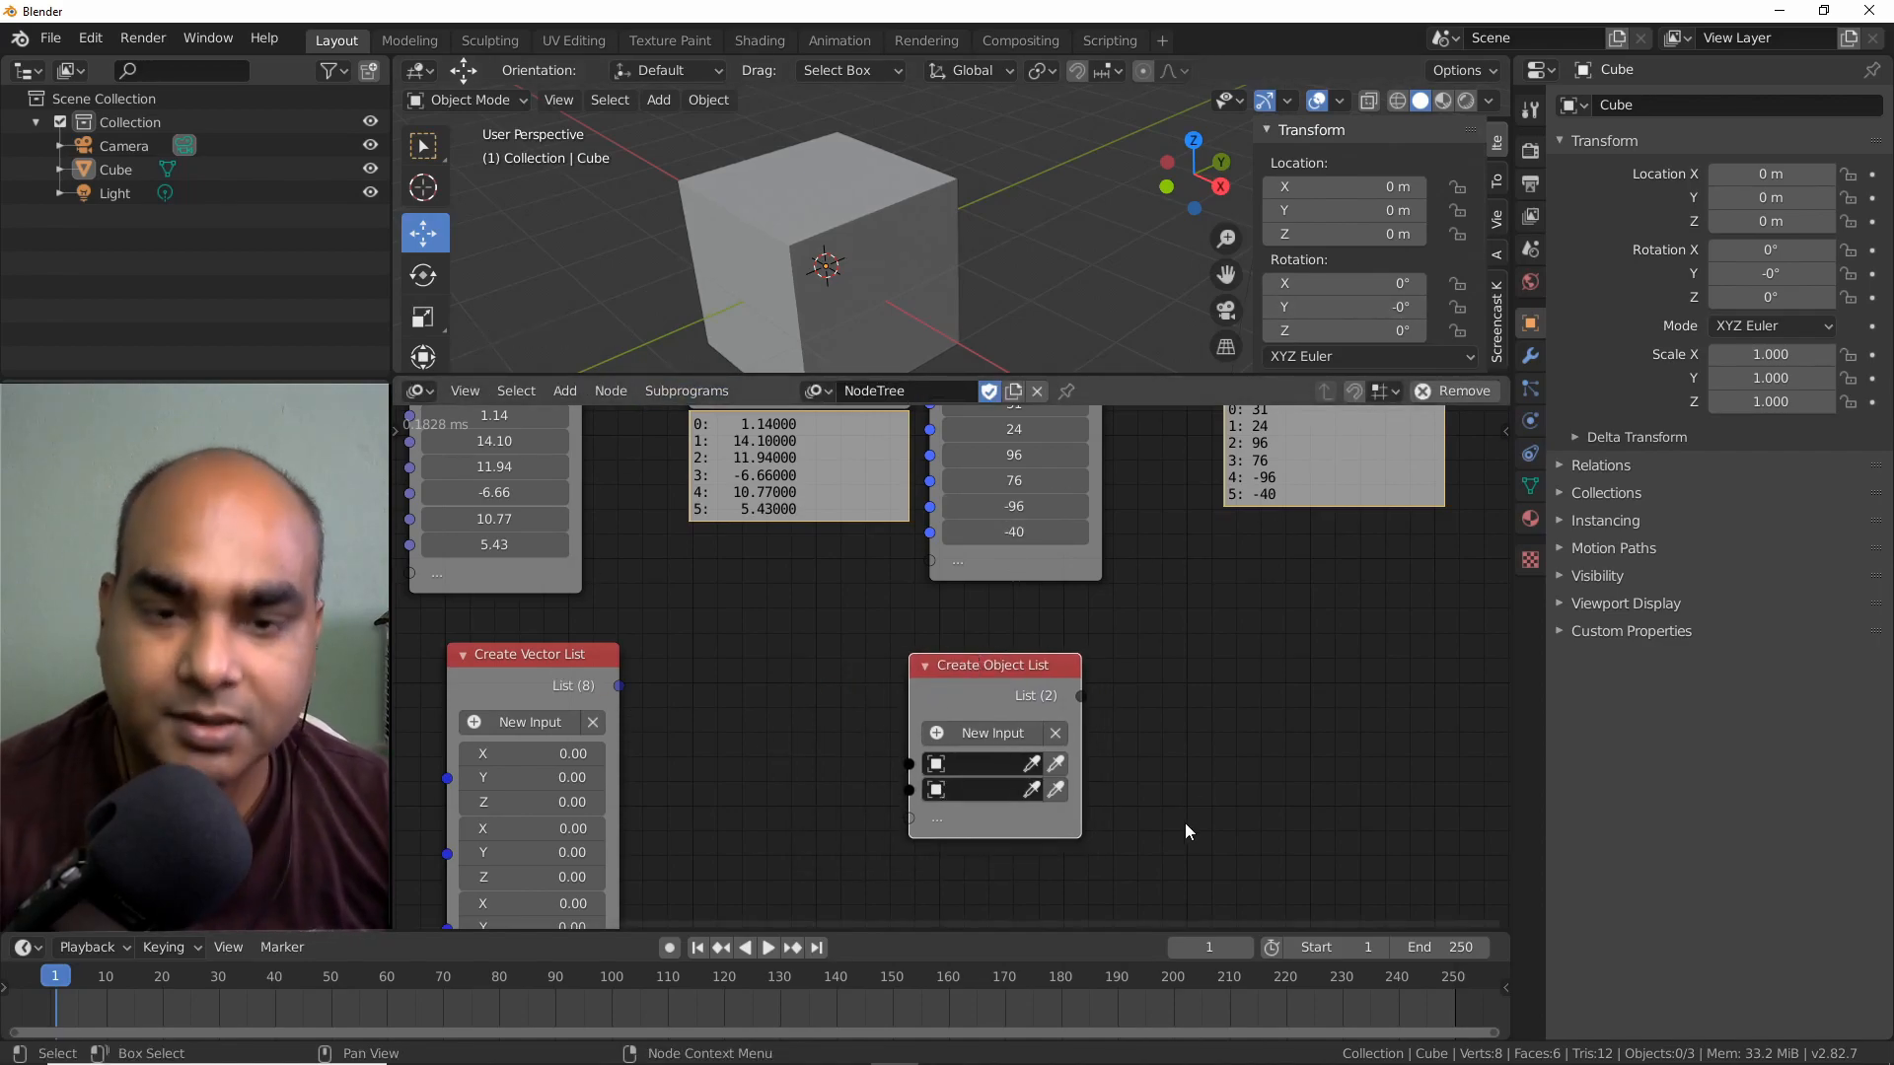
# Select the cube and examine its object properties, including Relations, Collections, Instancing, Motion Paths and Visibility.
pyautogui.click(872, 129)
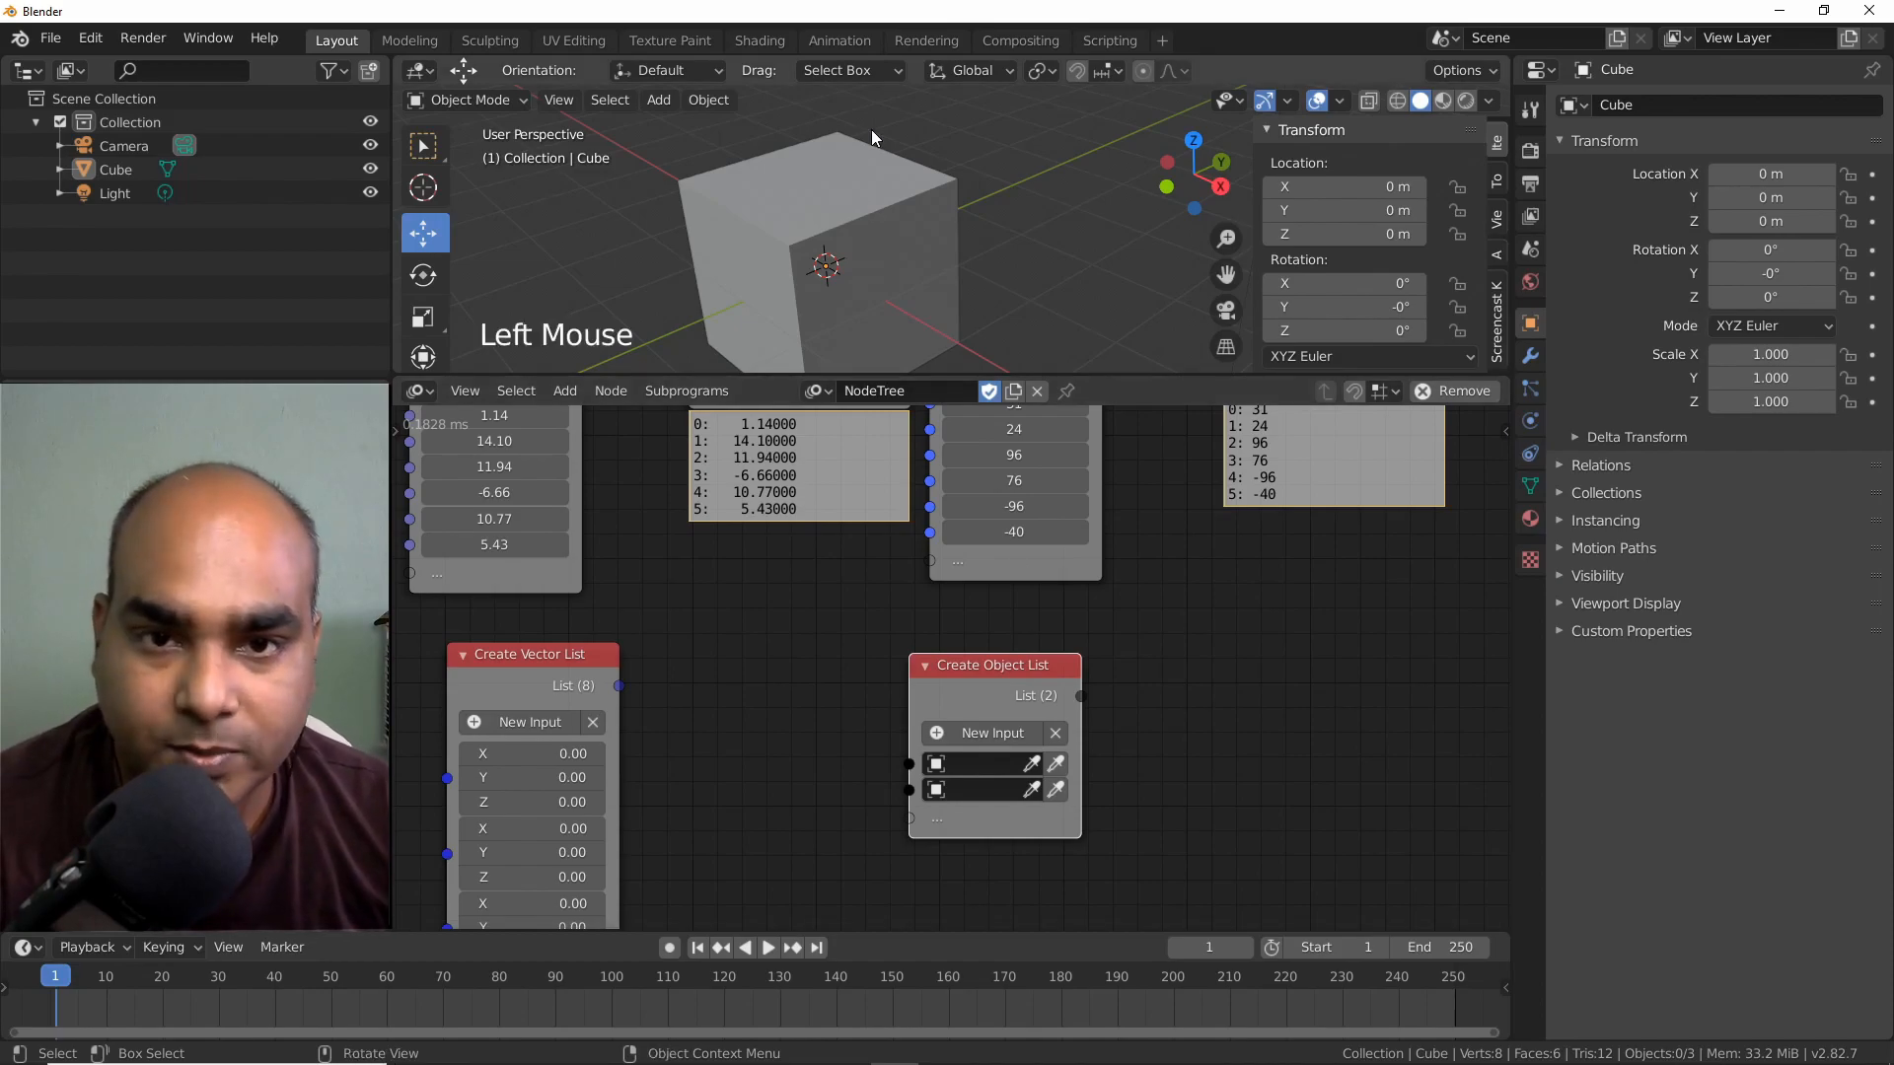
pyautogui.click(1530, 485)
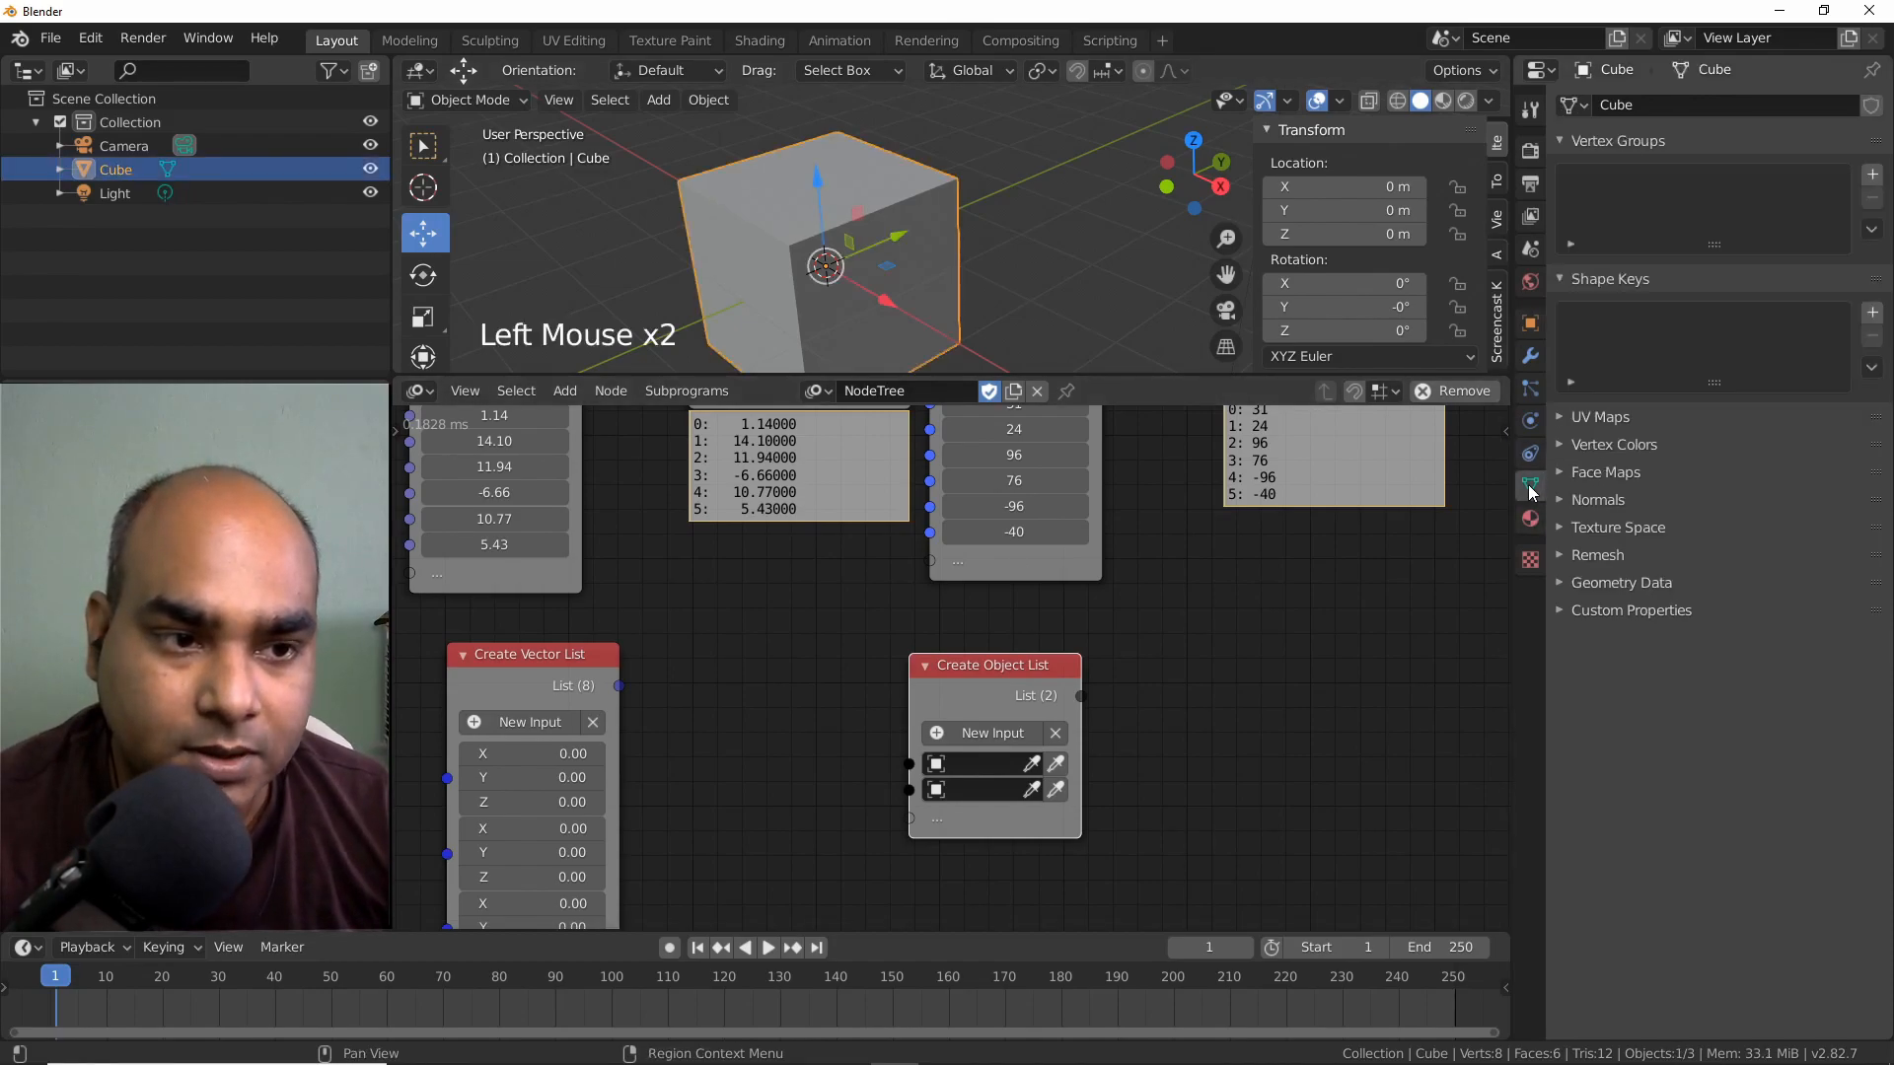
pyautogui.click(1530, 323)
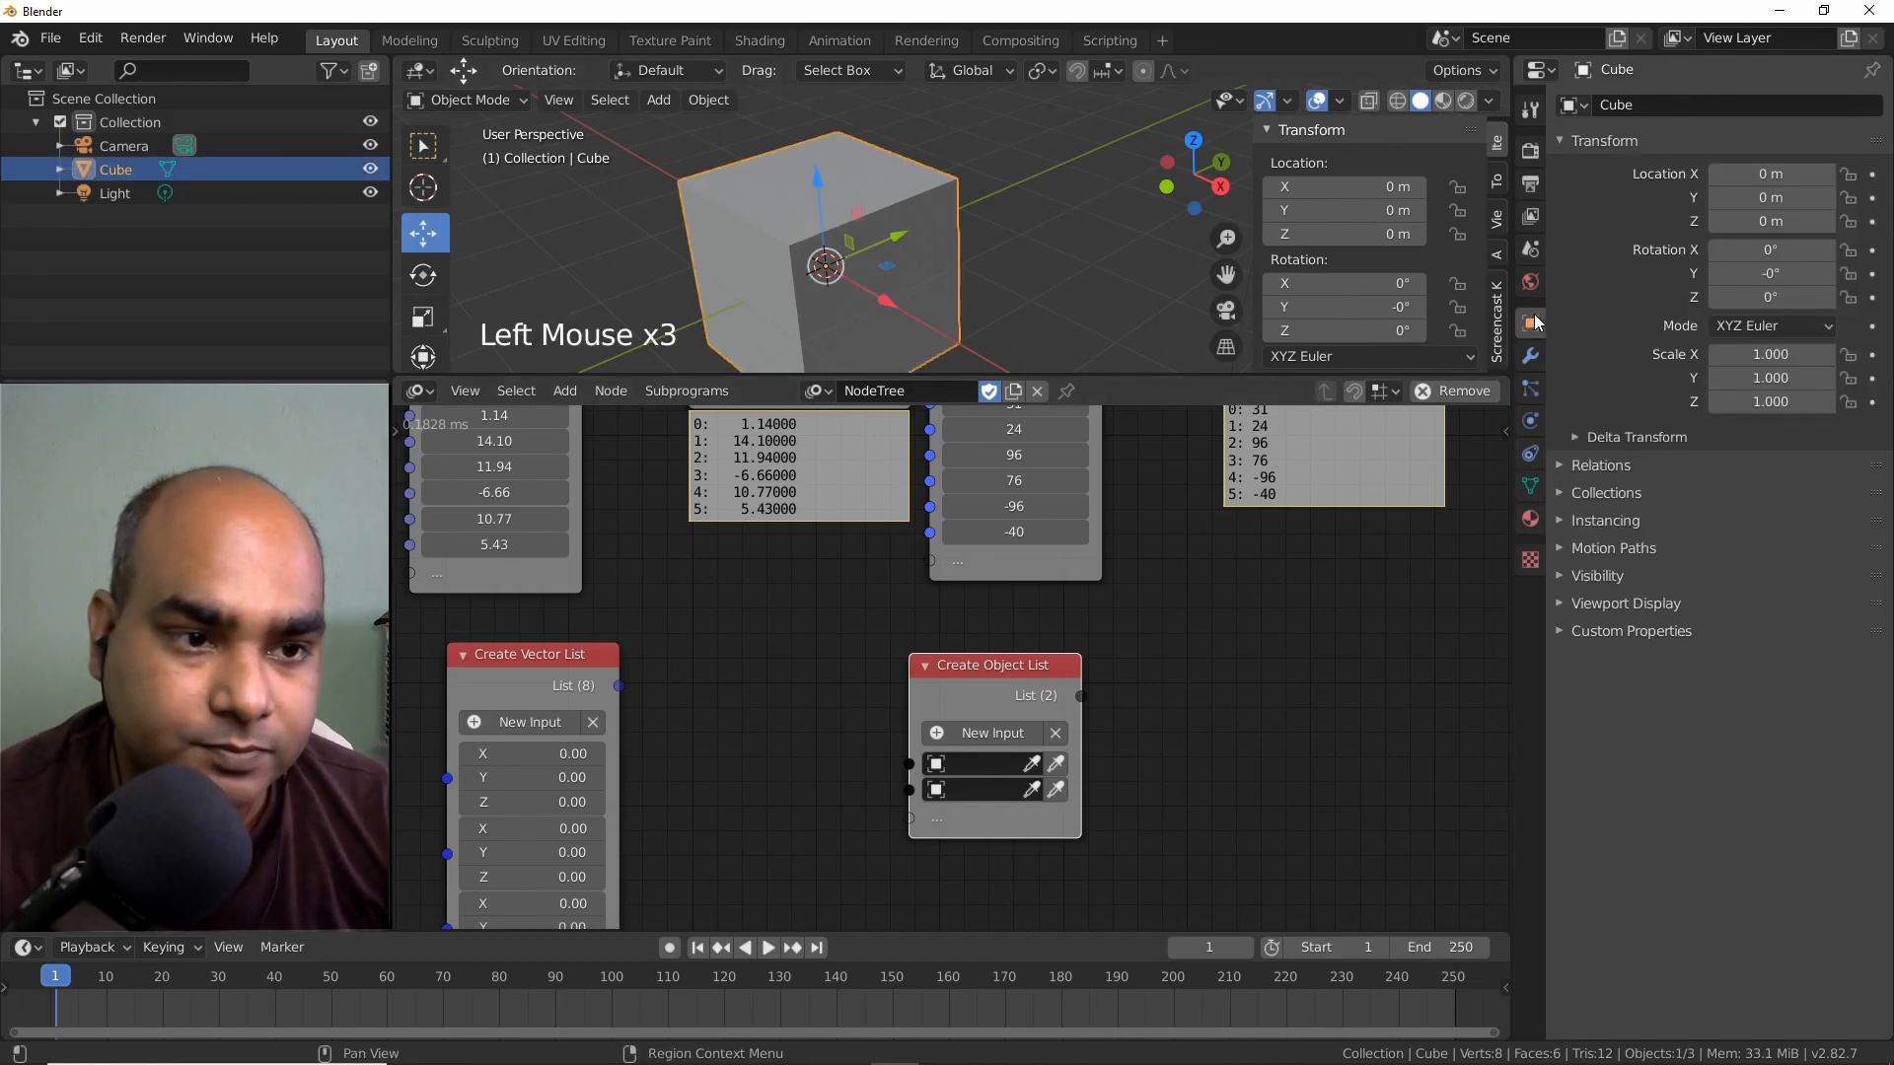
pyautogui.click(1559, 141)
pyautogui.click(1554, 168)
pyautogui.click(1558, 357)
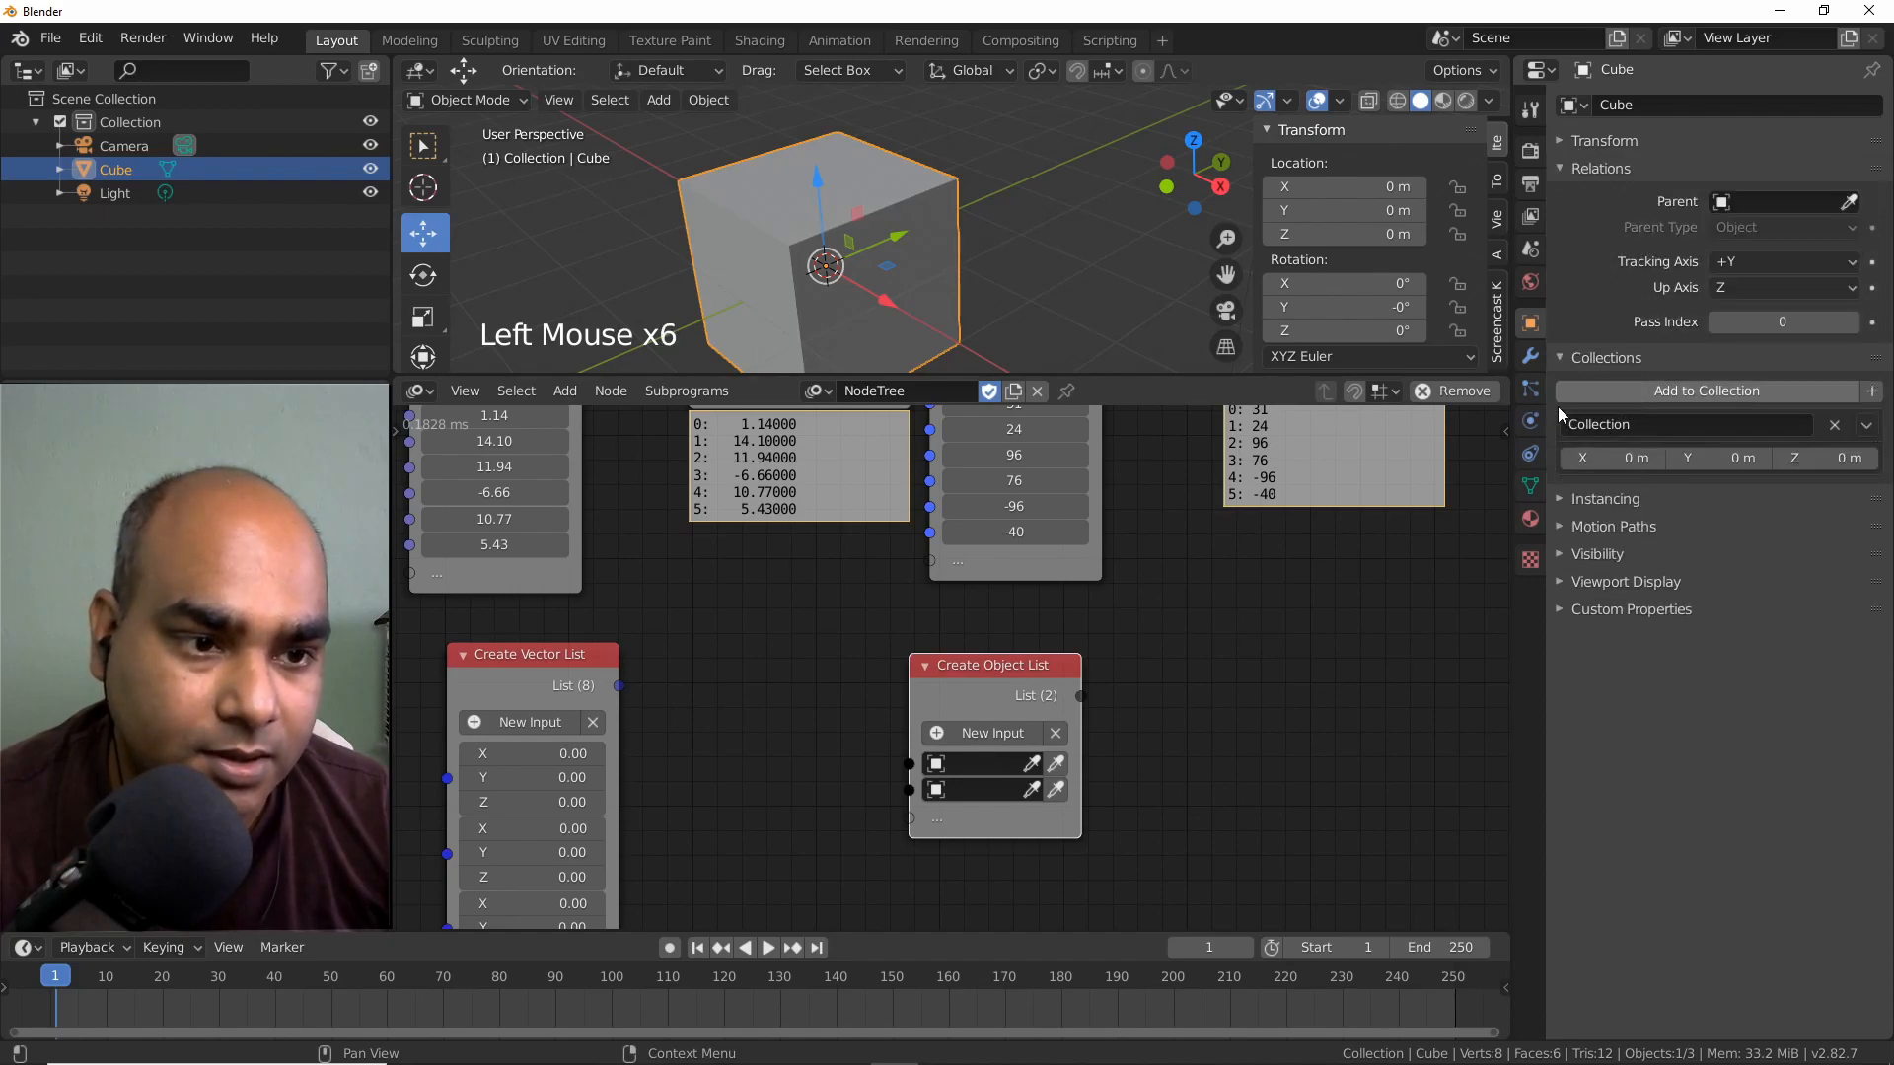
pyautogui.click(1564, 499)
pyautogui.click(1565, 572)
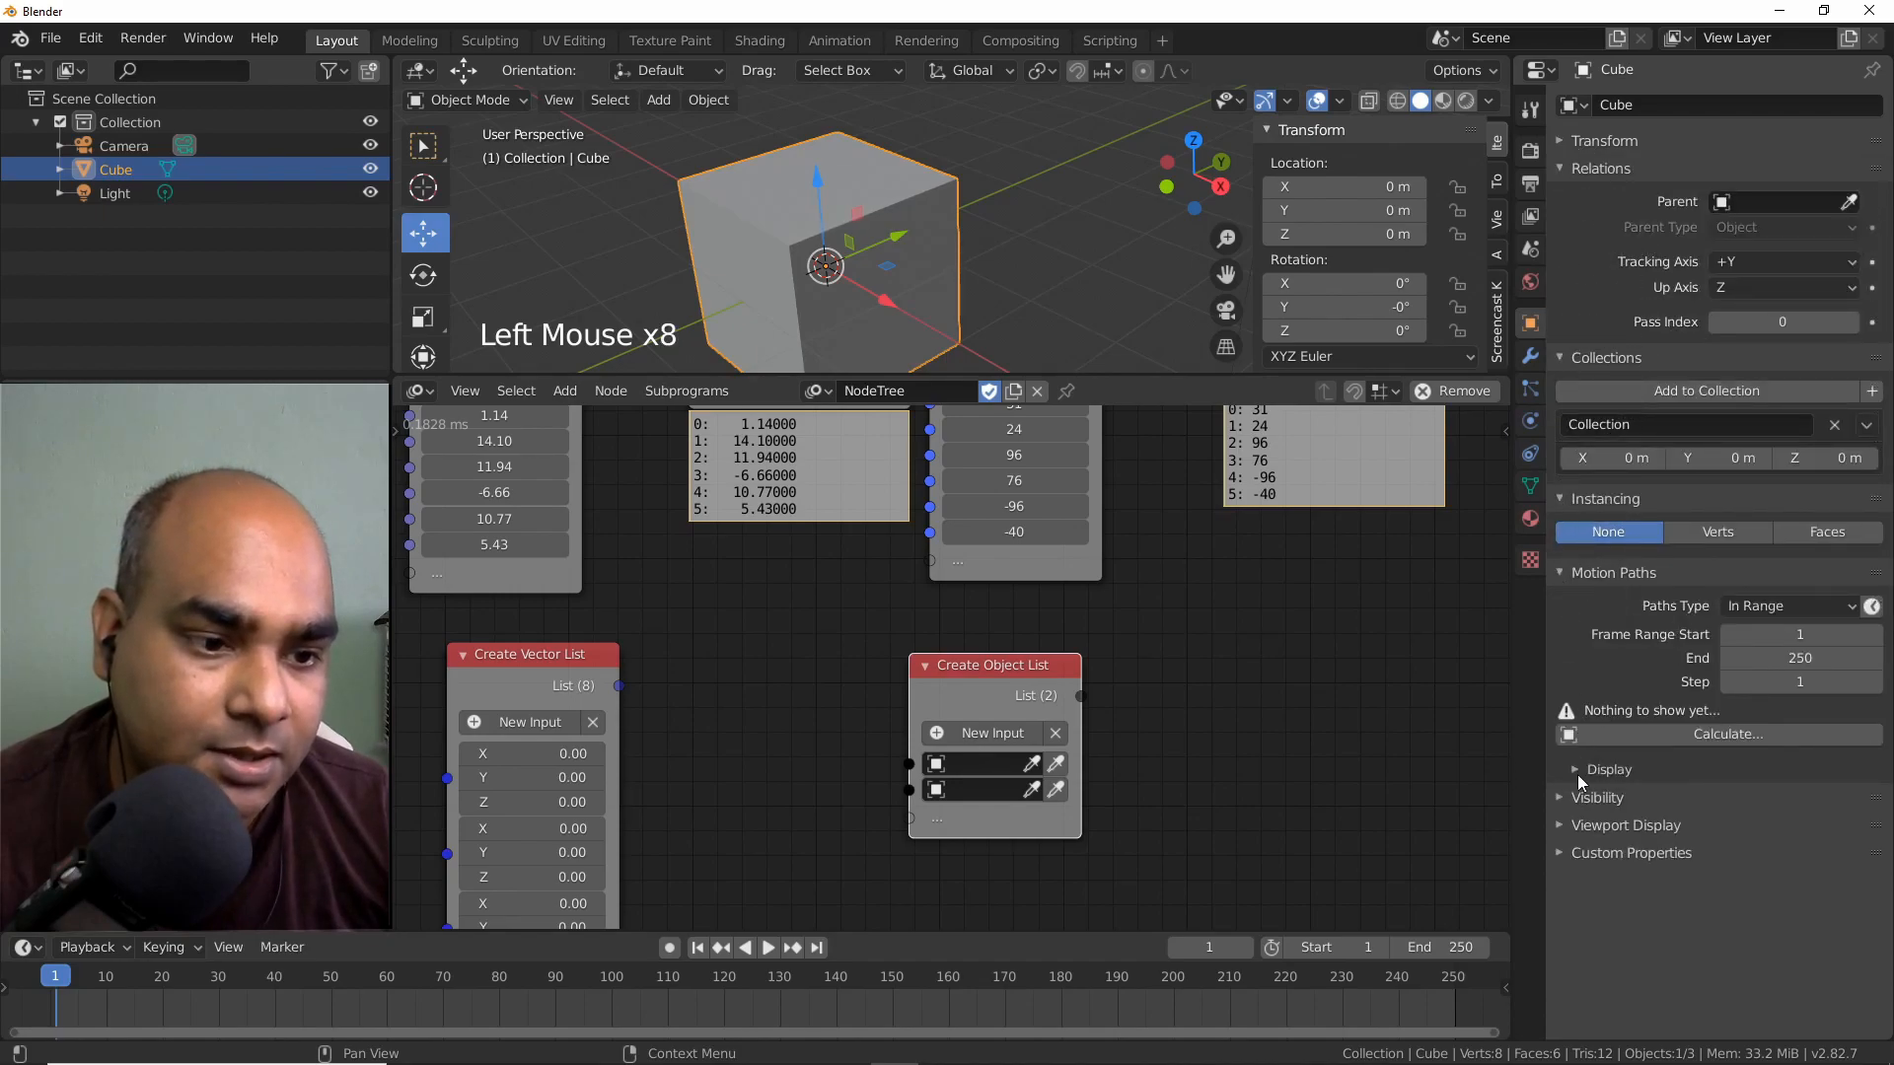
pyautogui.click(1561, 798)
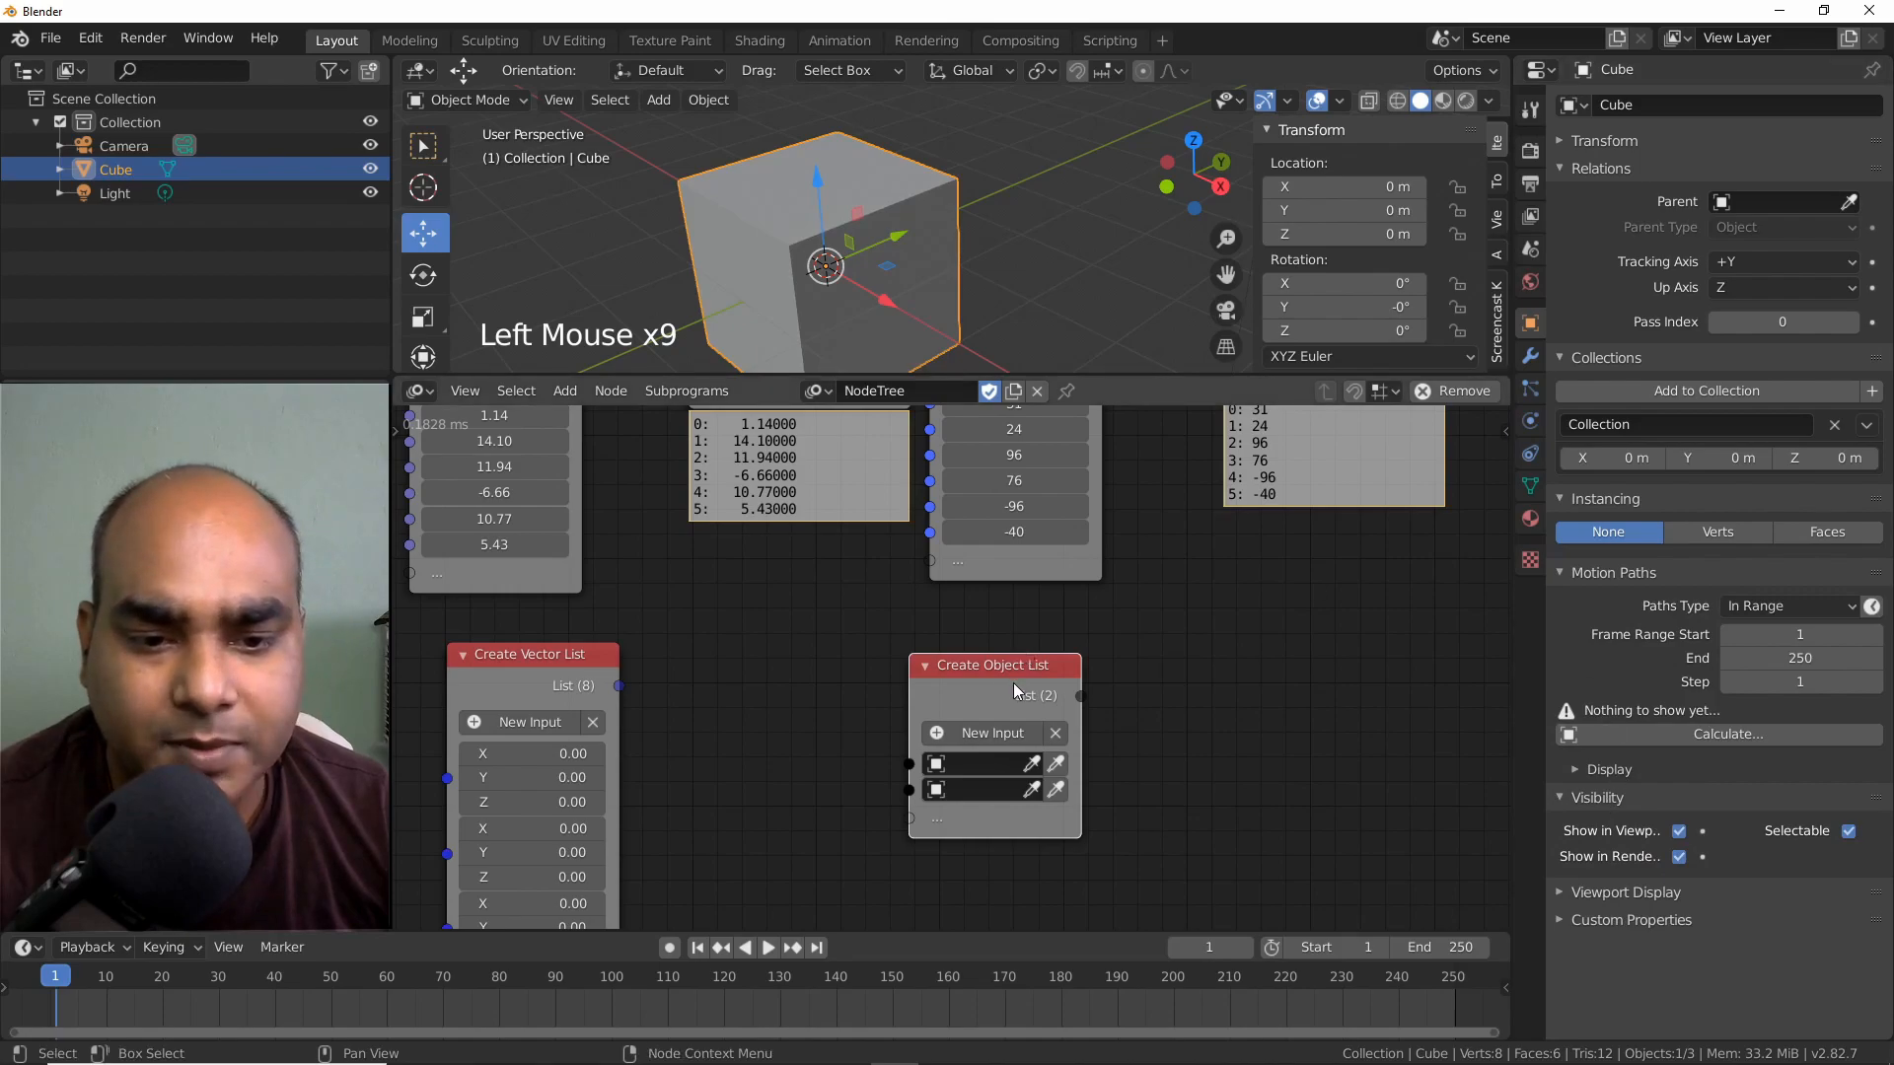
# Add two more inputs to the repositioned Create Object List node and assign the Cube to its first input.
pyautogui.moveTo(1014, 684); pyautogui.dragTo(881, 691)
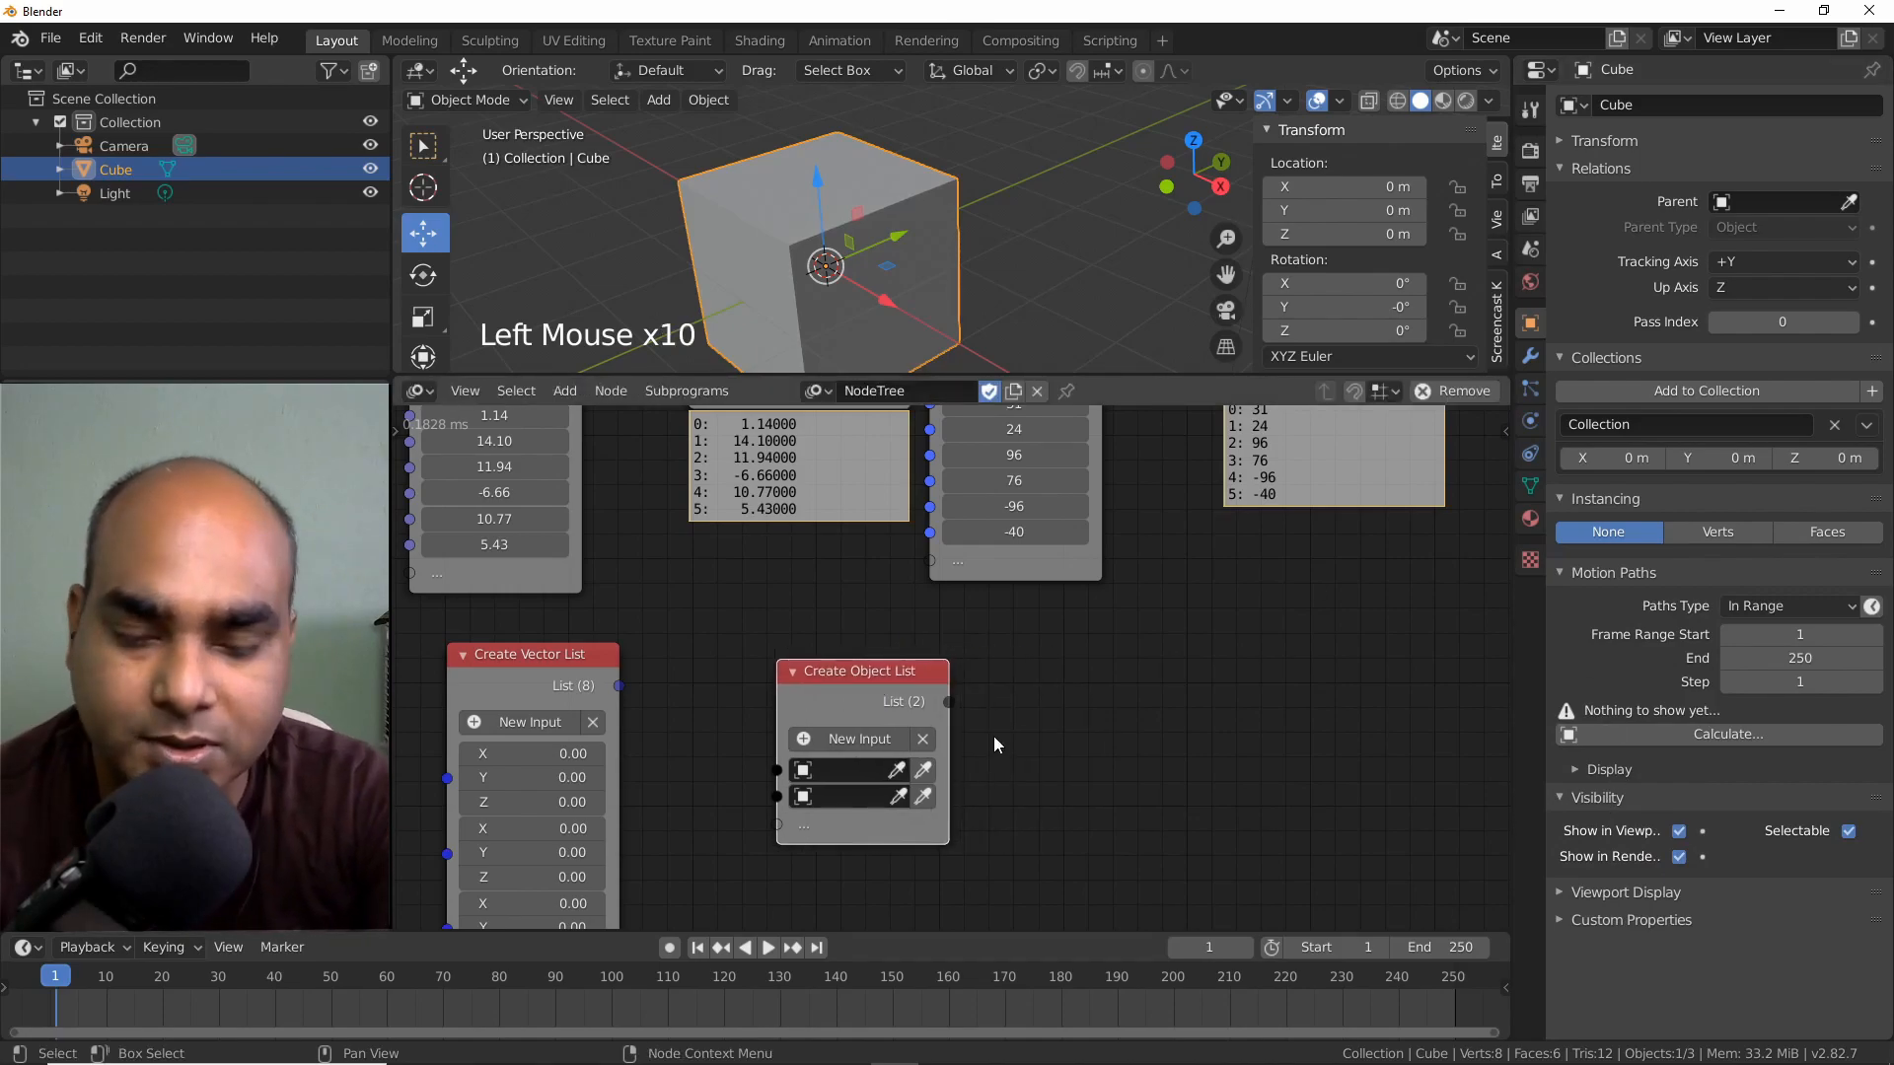
pyautogui.moveTo(949, 703); pyautogui.dragTo(1158, 721)
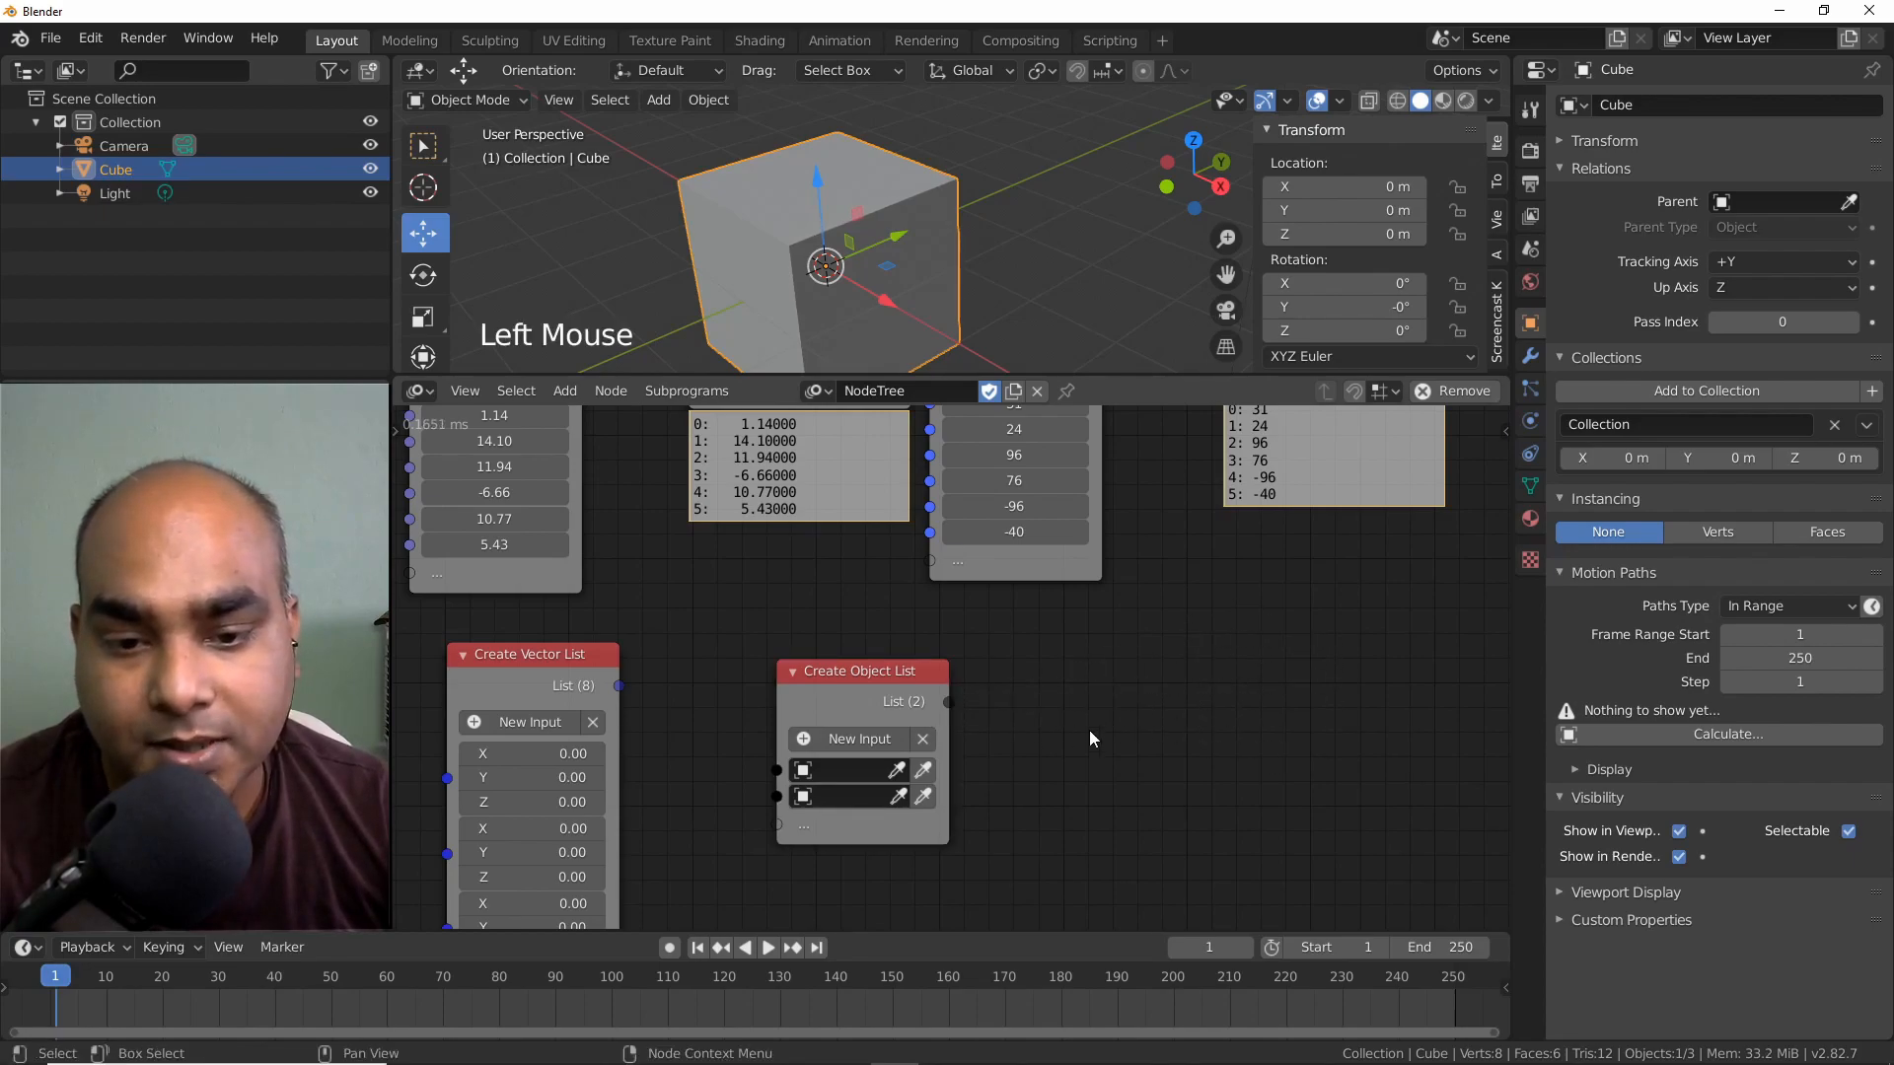
pyautogui.moveTo(866, 683); pyautogui.dragTo(825, 616)
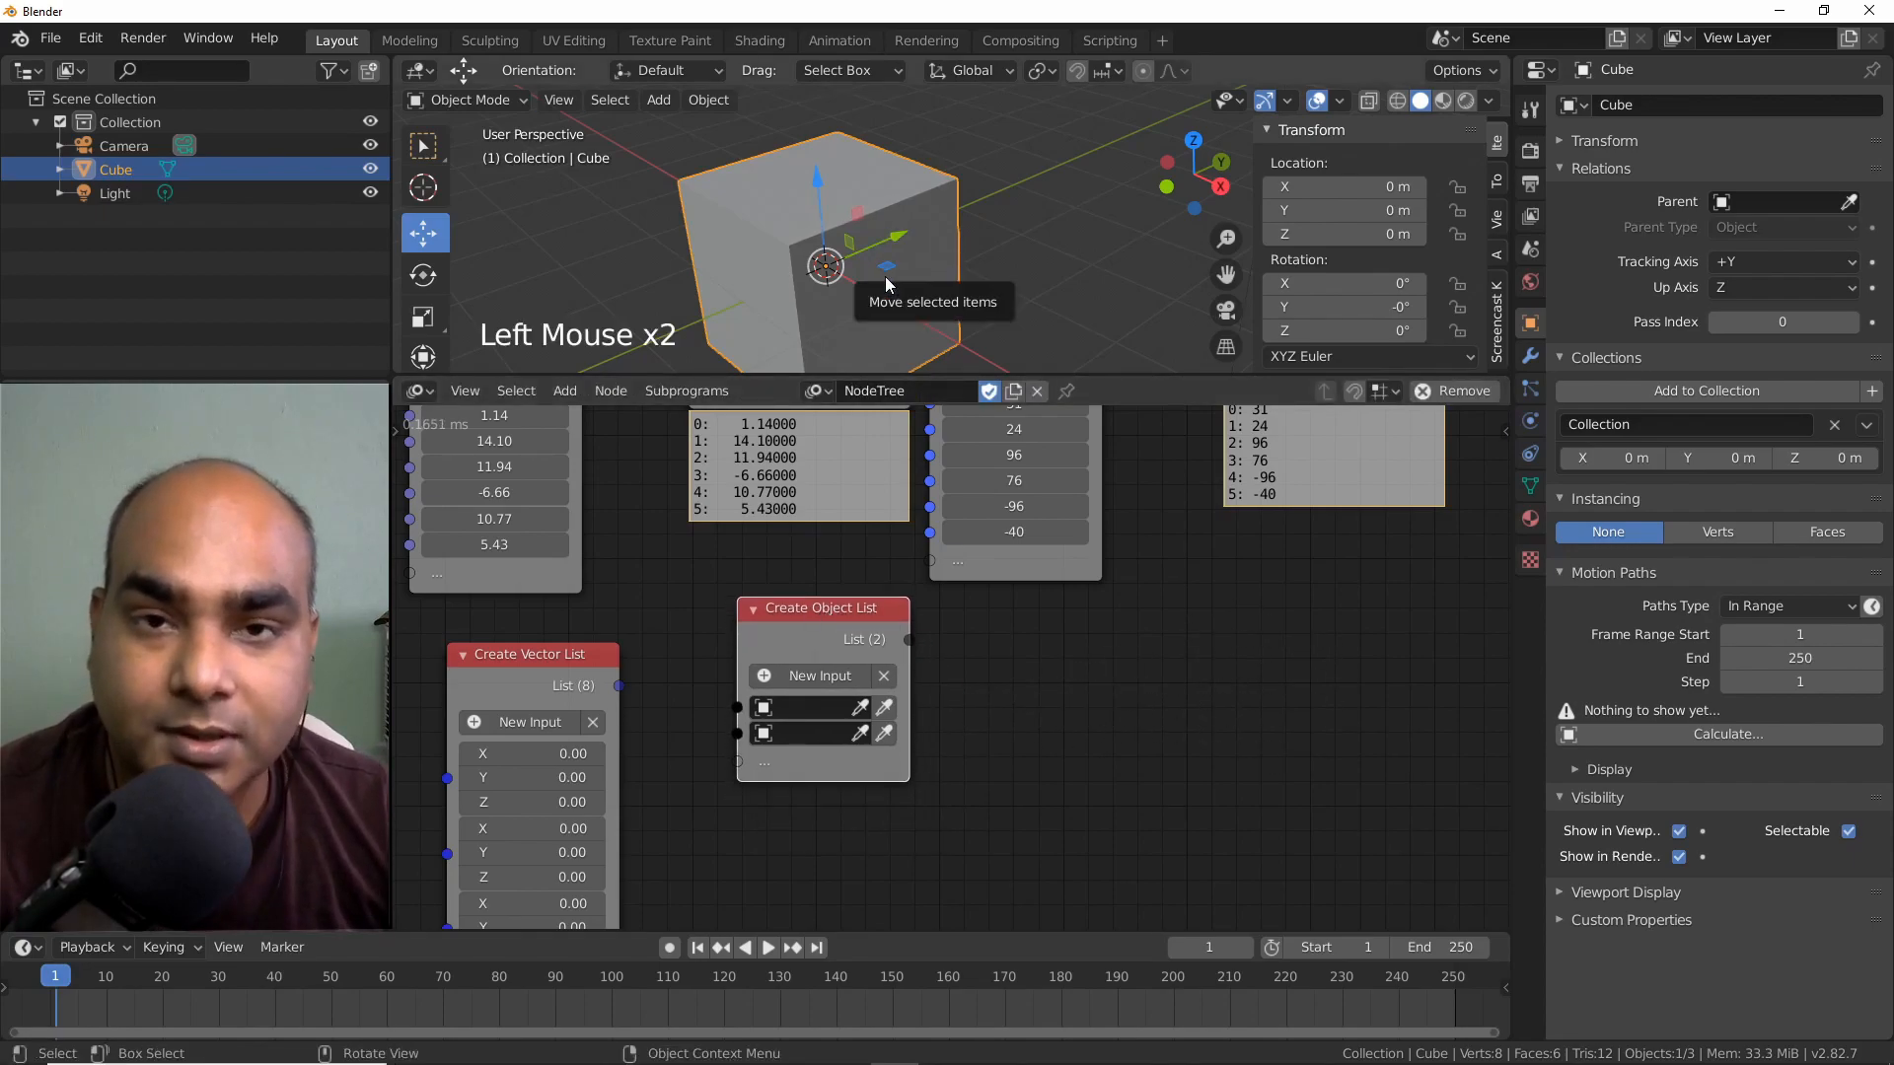
pyautogui.click(830, 673)
pyautogui.click(830, 673)
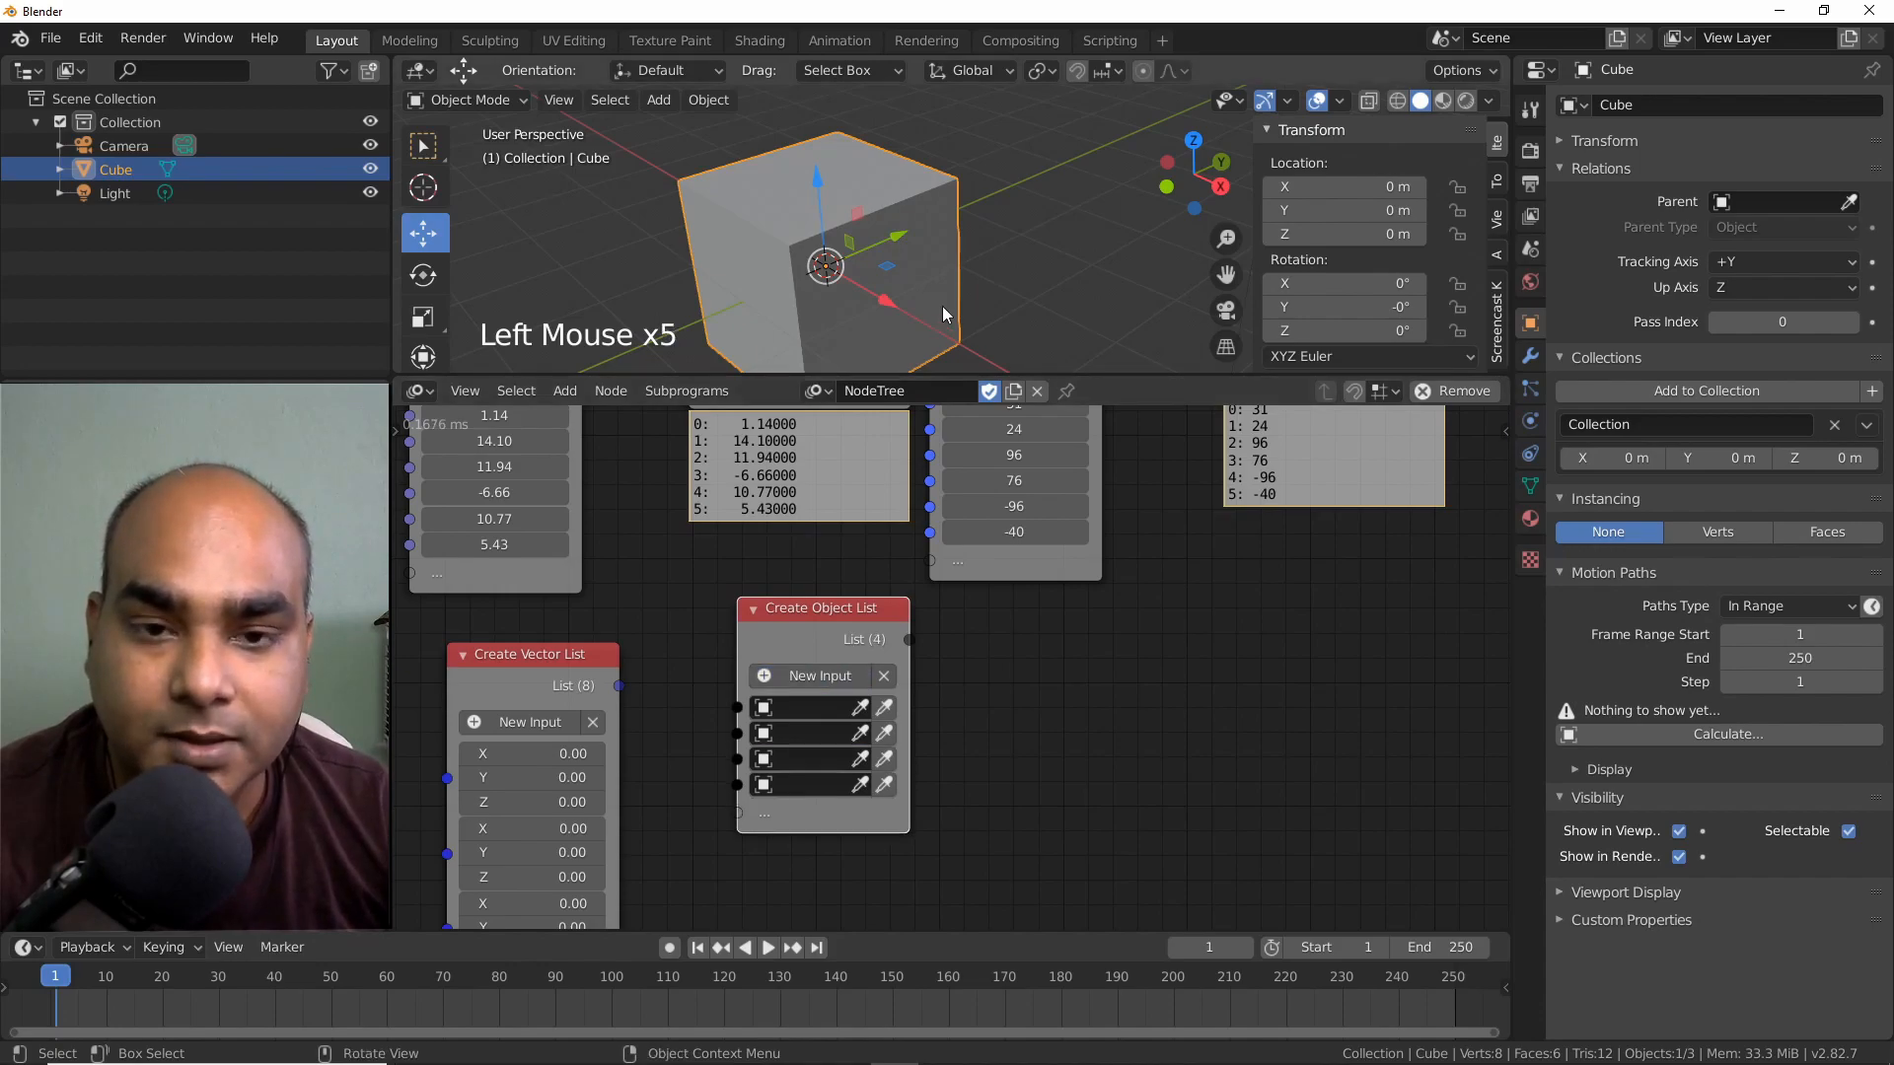
pyautogui.scroll(-2, 927, 296)
pyautogui.click(860, 707)
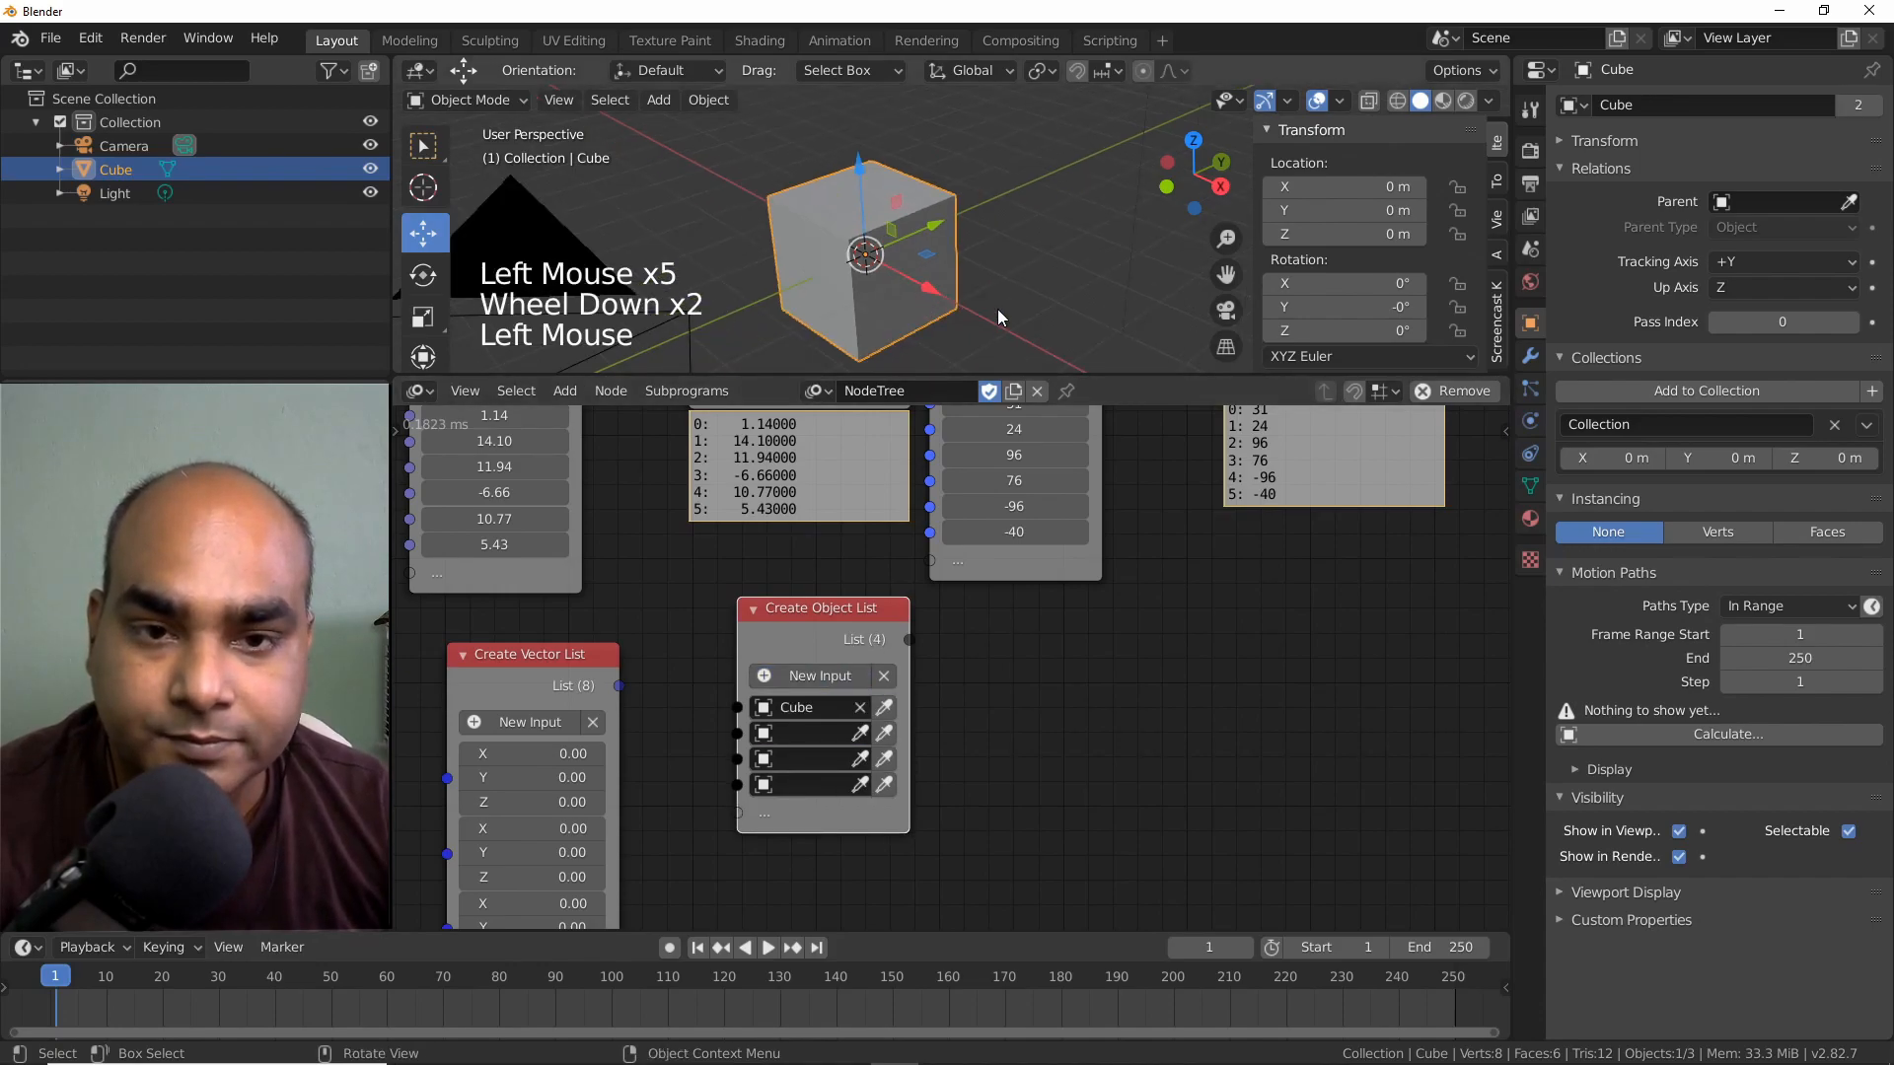
# Add a Monkey mesh to the scene and assign it to the second input of Create Object List.
pyautogui.hotkey('shift', 'a')
pyautogui.moveTo(1050, 282)
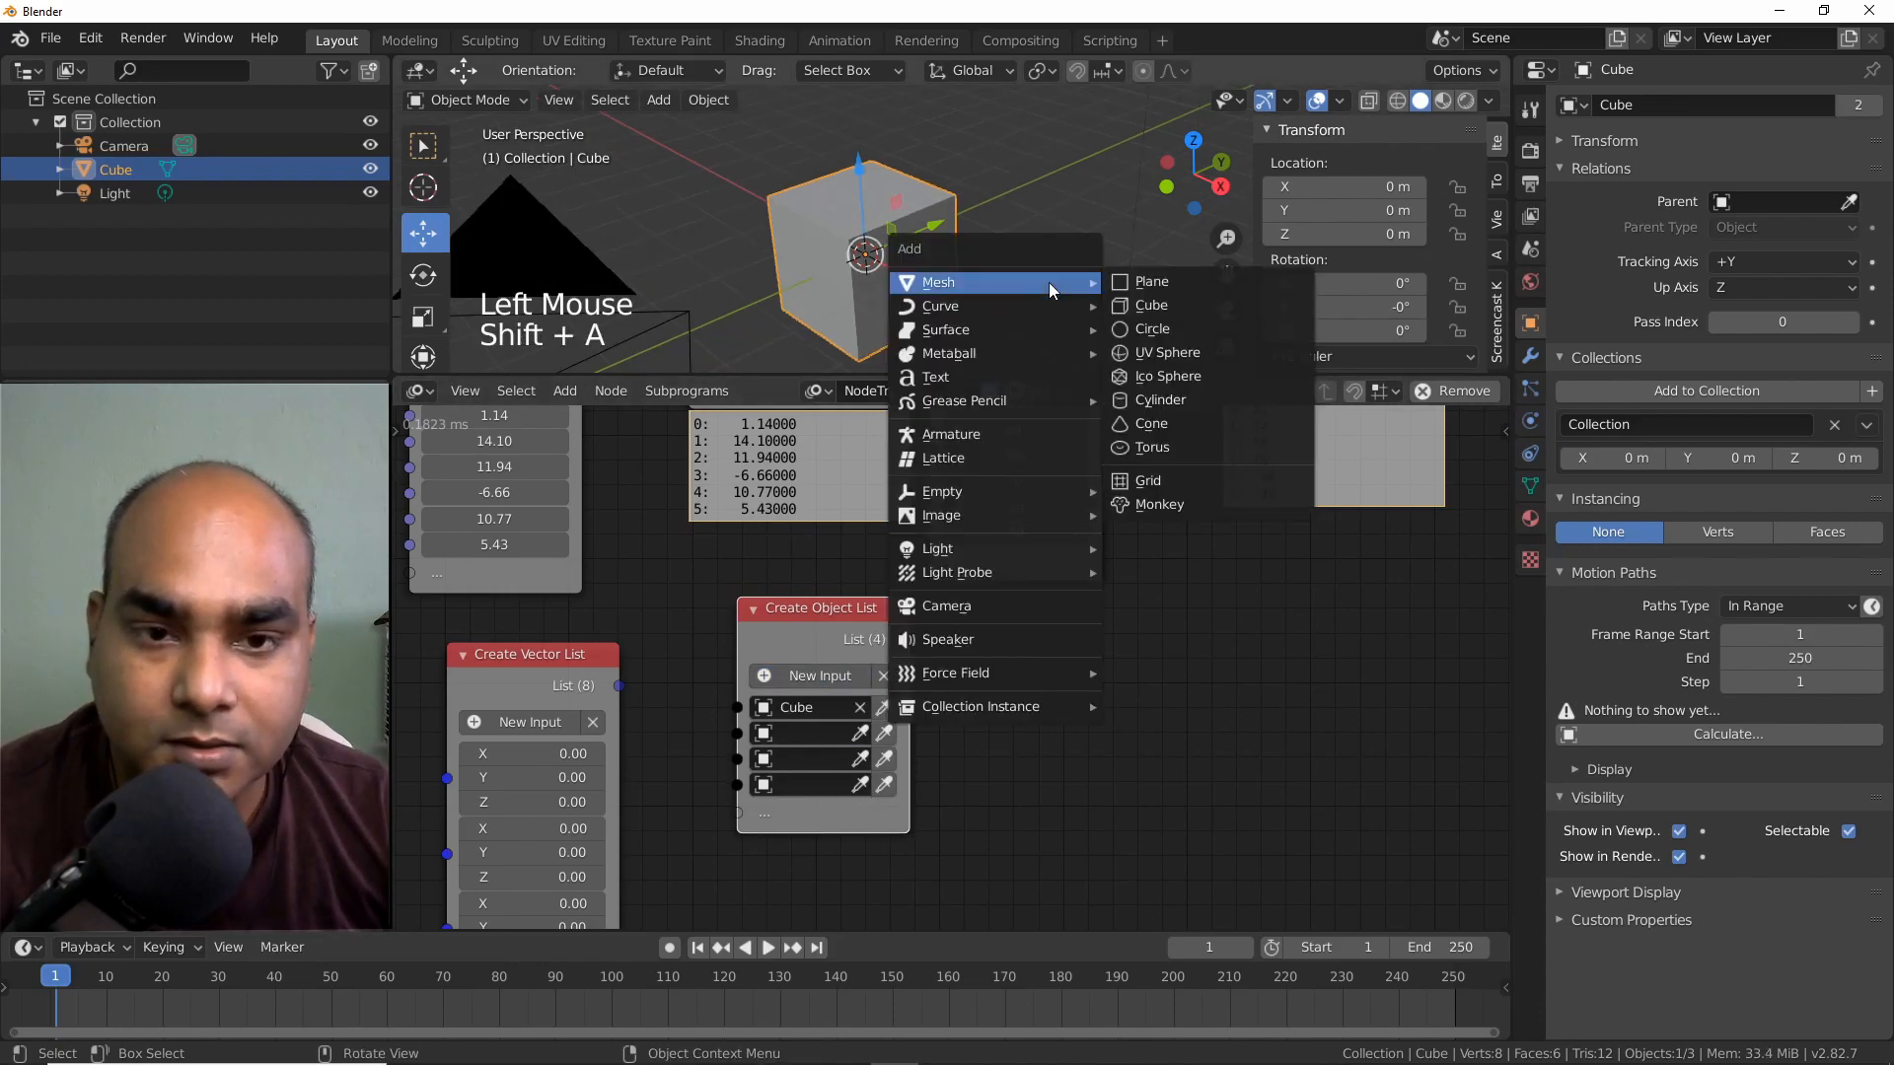
pyautogui.click(1159, 504)
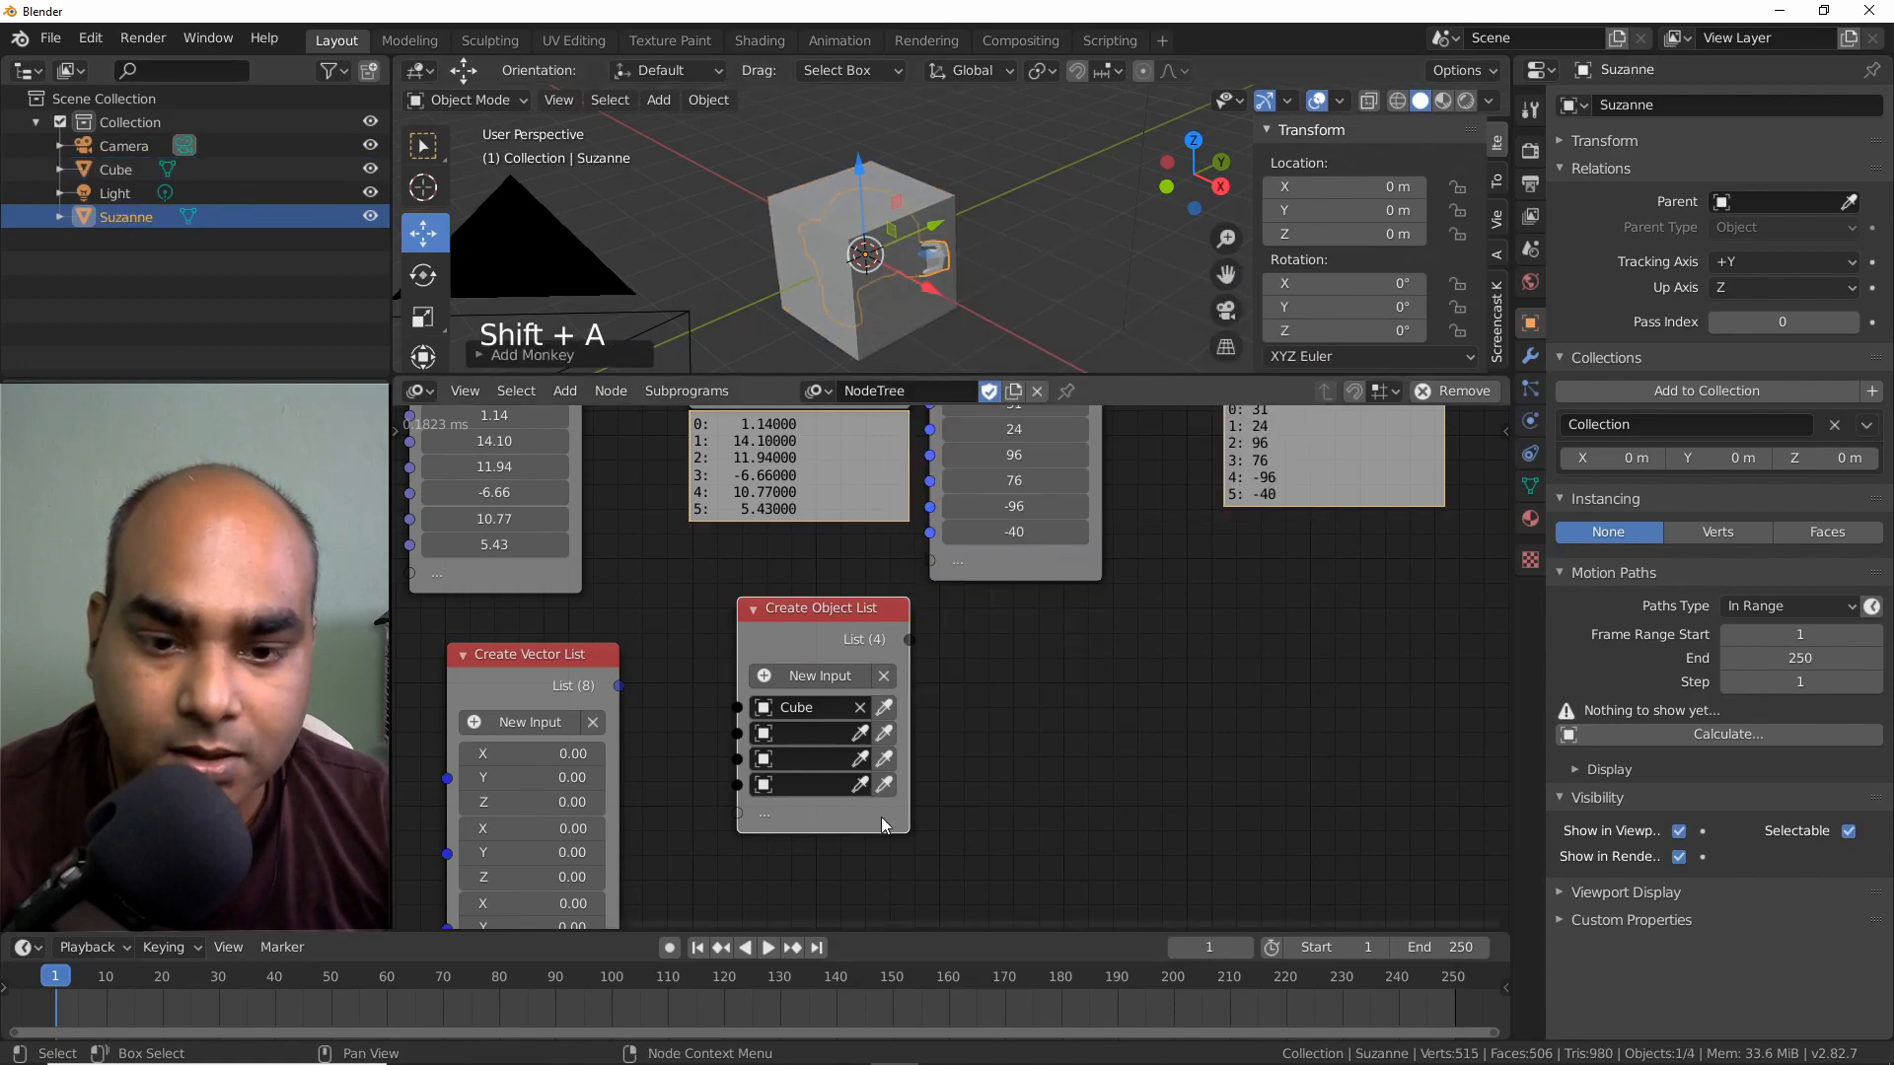
pyautogui.click(883, 733)
# Move the monkey head out of the cube to the free space beside it in the 3D view.
pyautogui.click(956, 305)
pyautogui.press('g')
pyautogui.click(705, 227)
# Assign the Camera to the third input of Create Object List and the Light to the fourth.
pyautogui.click(813, 758)
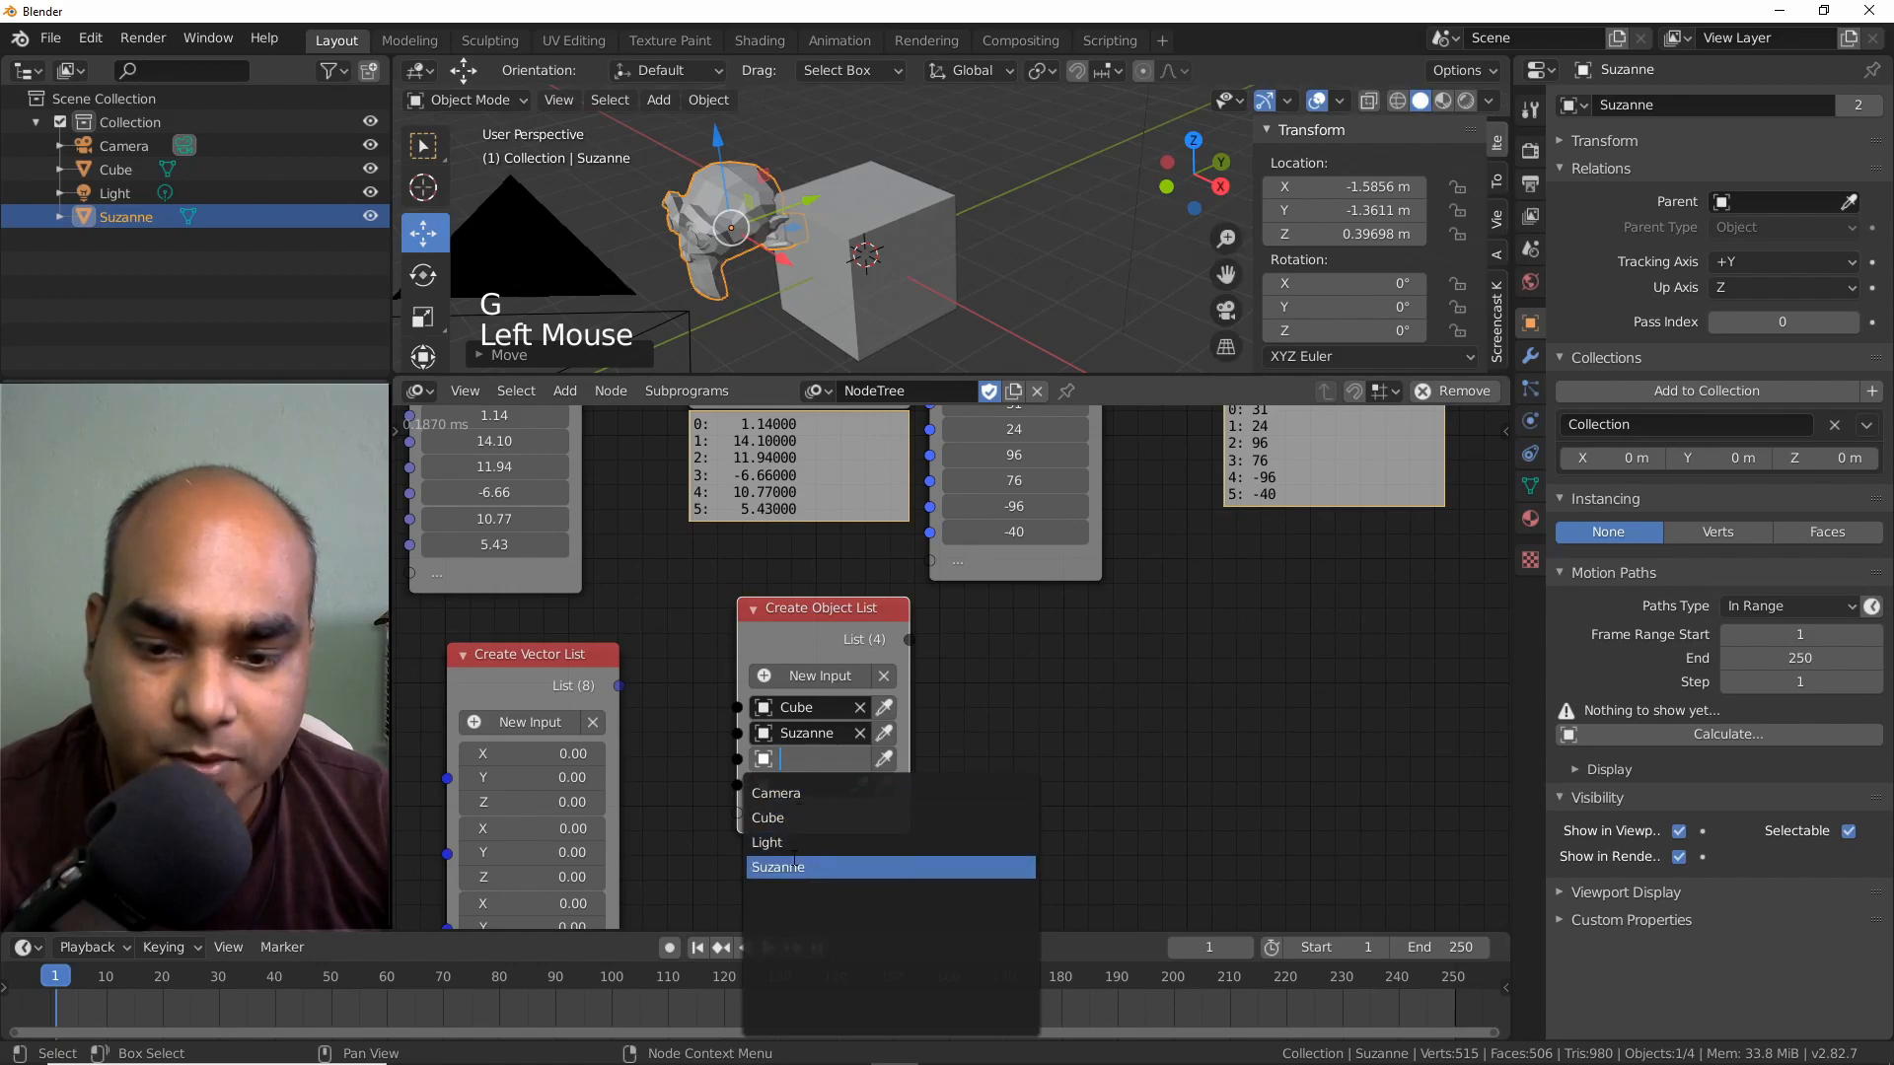
pyautogui.click(777, 793)
pyautogui.click(814, 784)
pyautogui.click(796, 868)
# Attach a Viewer to the Create Object List output and widen it so its entries fit.
pyautogui.moveTo(817, 607); pyautogui.dragTo(795, 642)
pyautogui.press('w')
pyautogui.click(795, 779)
pyautogui.click(981, 754)
pyautogui.moveTo(1179, 689); pyautogui.dragTo(1341, 695)
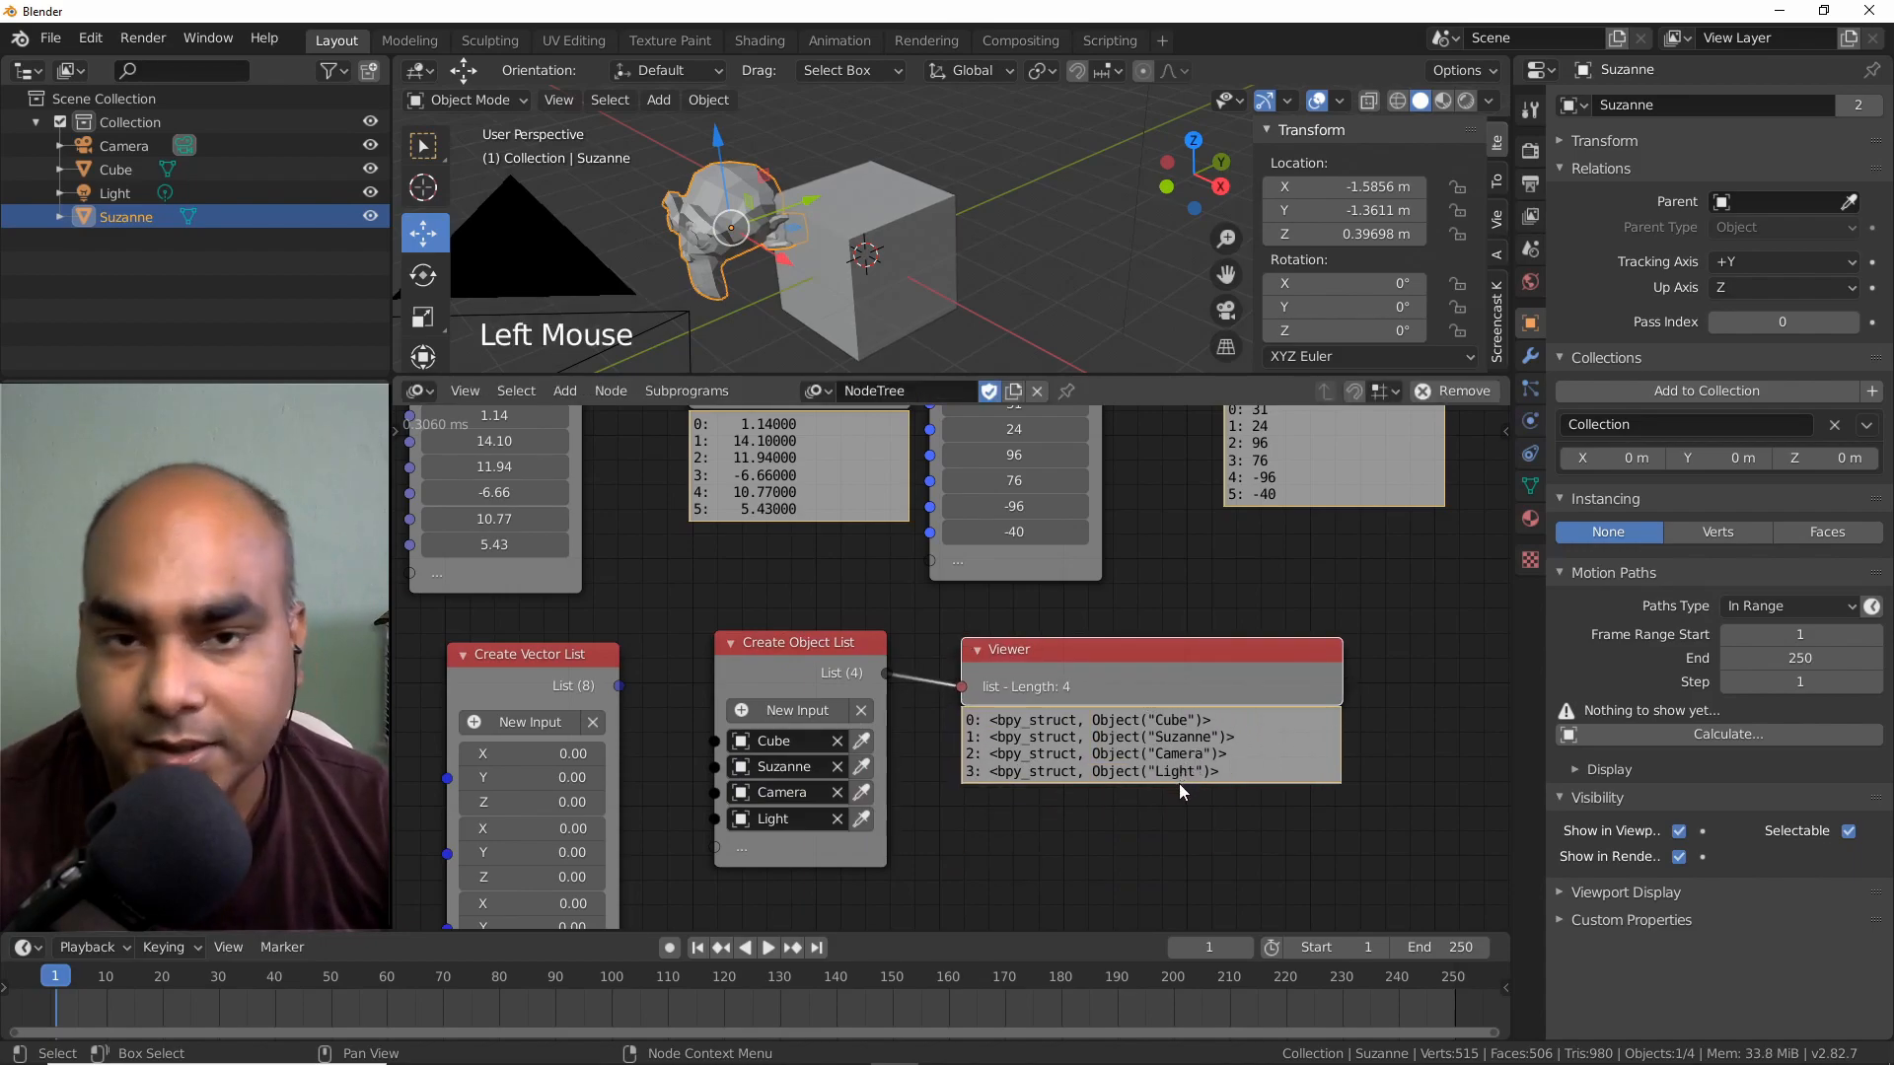
# Delete the object list's Viewer and the Create Object List node.
pyautogui.click(1029, 658)
pyautogui.press('Delete')
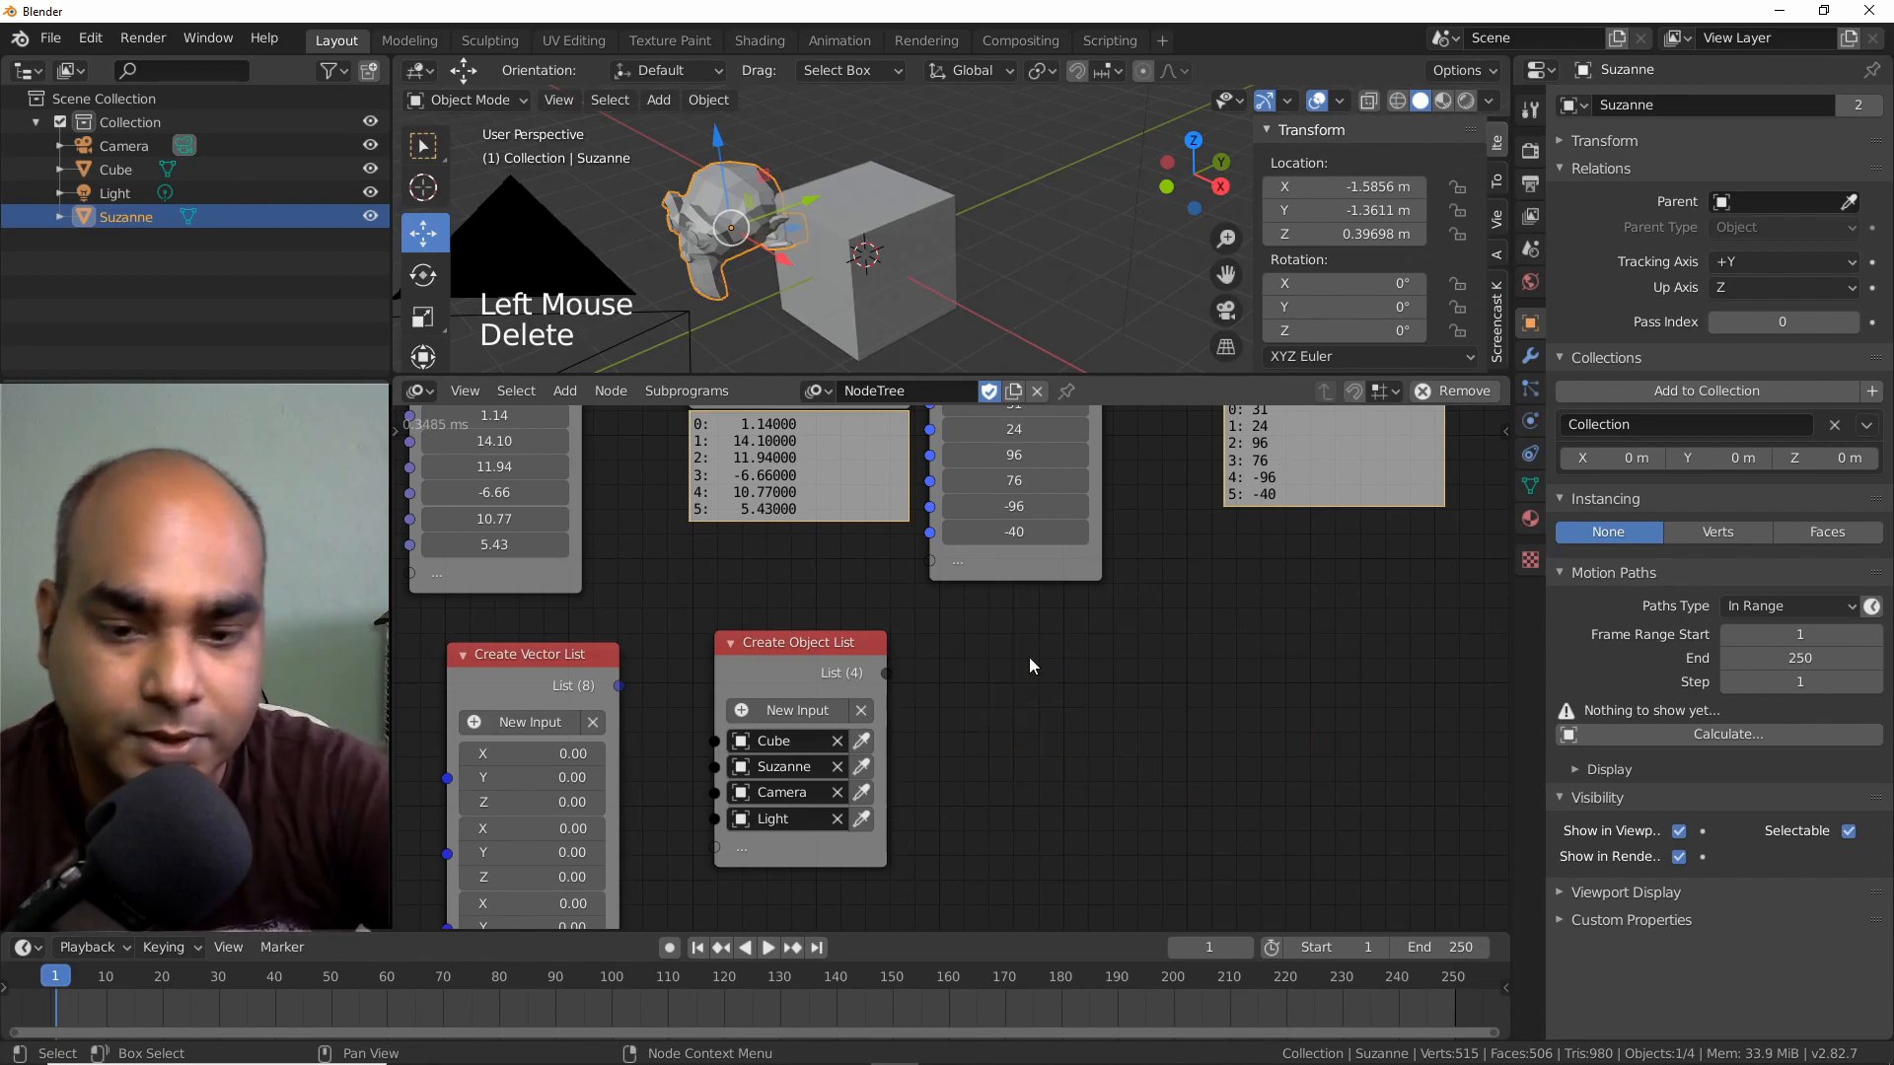
pyautogui.click(783, 643)
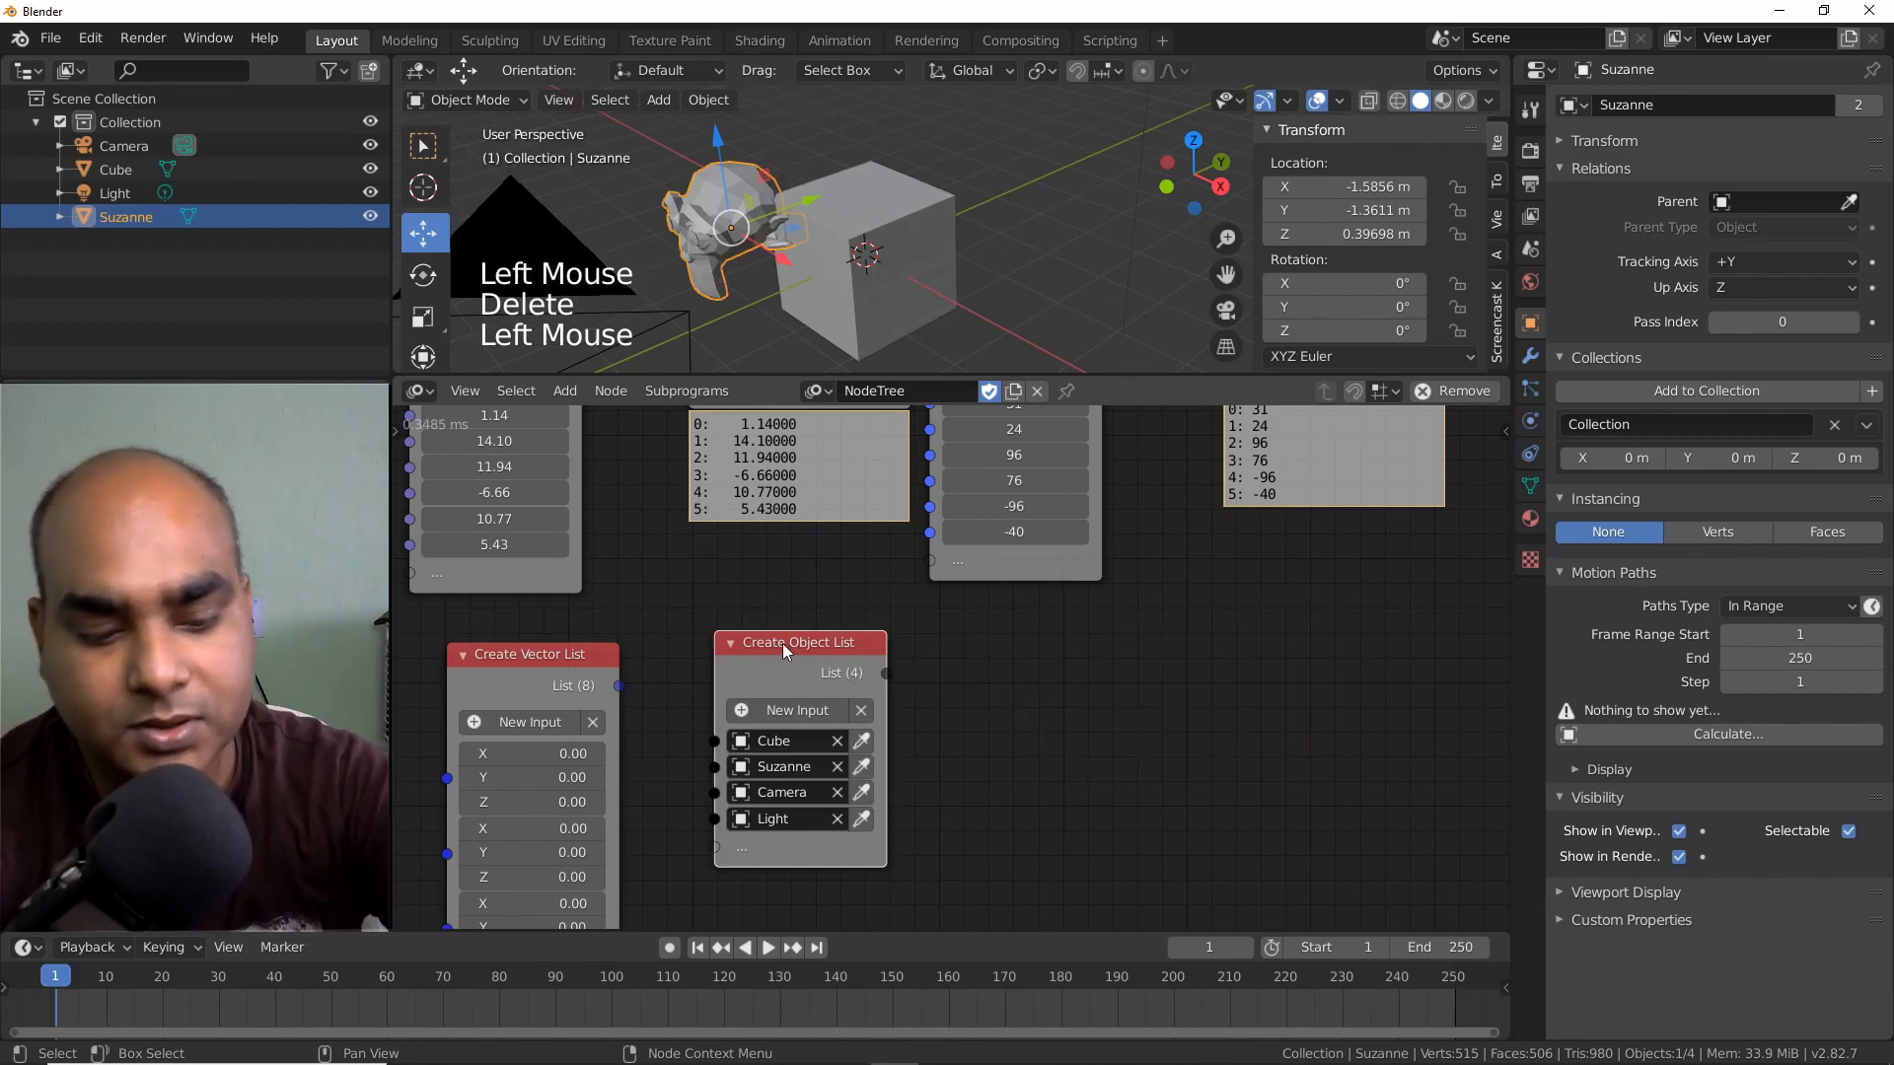
pyautogui.press('Delete')
# Reposition the Create Vector List node and duplicate it, placing the copy beside the original.
pyautogui.moveTo(571, 658); pyautogui.dragTo(671, 596)
pyautogui.hotkey('shift', 'd')
pyautogui.click(950, 719)
pyautogui.scroll(-3, 767, 662)
pyautogui.moveTo(768, 663); pyautogui.dragTo(729, 518, button='middle')
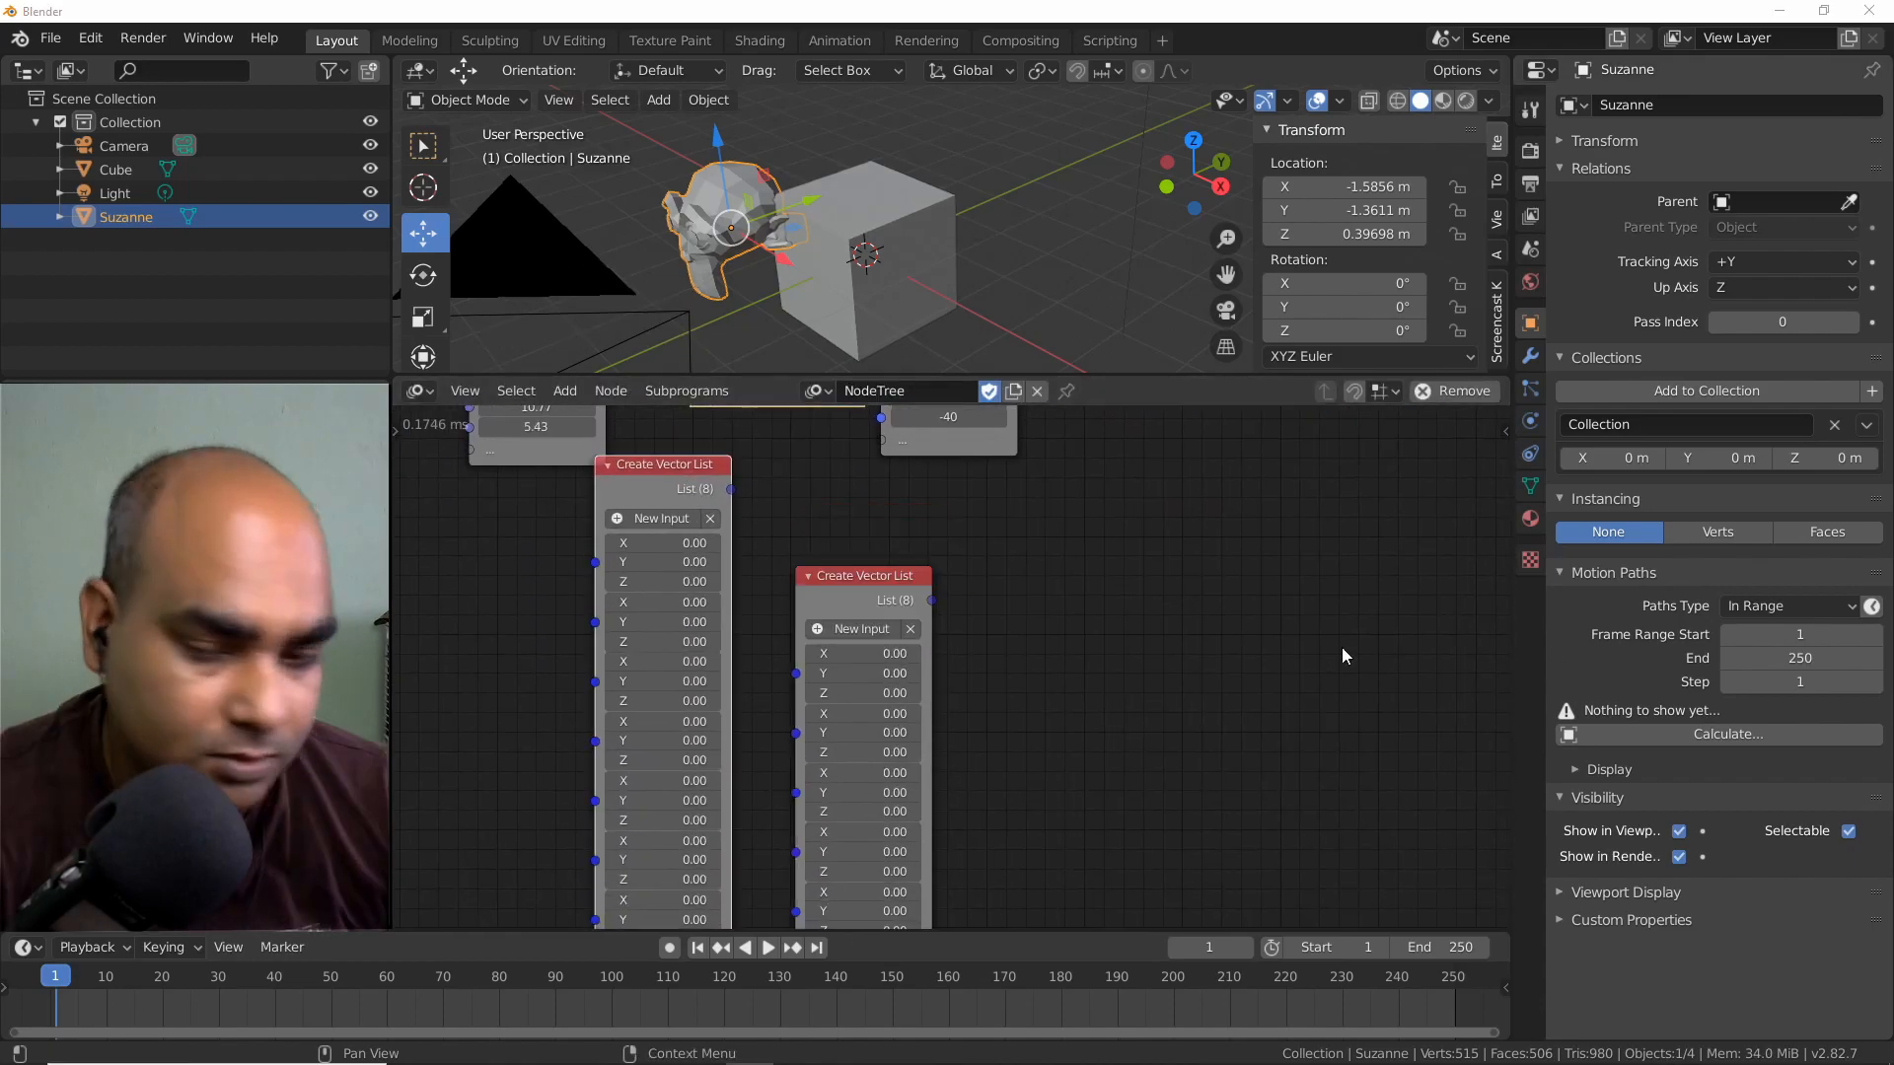
pyautogui.moveTo(860, 576)
pyautogui.mouseDown()
pyautogui.moveTo(889, 584)
pyautogui.moveTo(858, 589)
pyautogui.mouseUp()
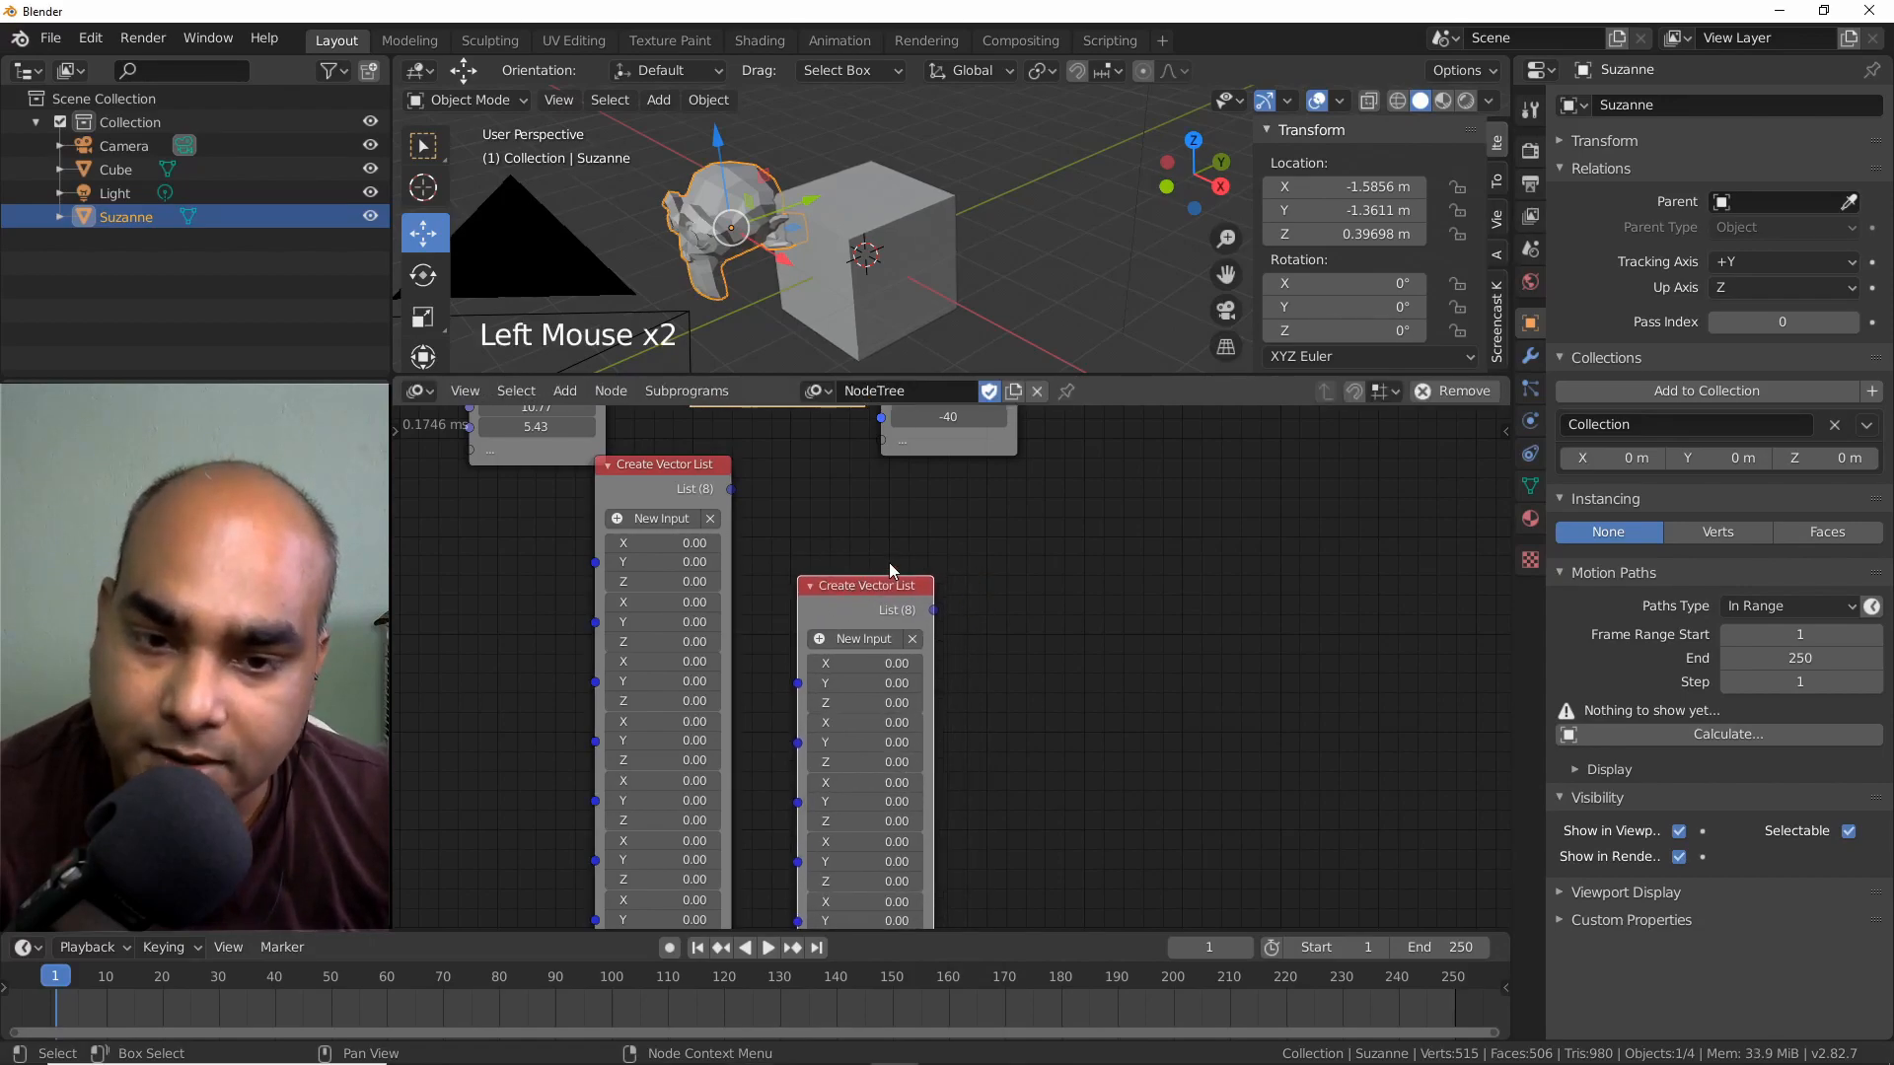
# Add a Combine Vector List node in the empty area beside the two Create Vector List nodes.
pyautogui.click(1080, 585)
pyautogui.hotkey('ctrl', 'a')
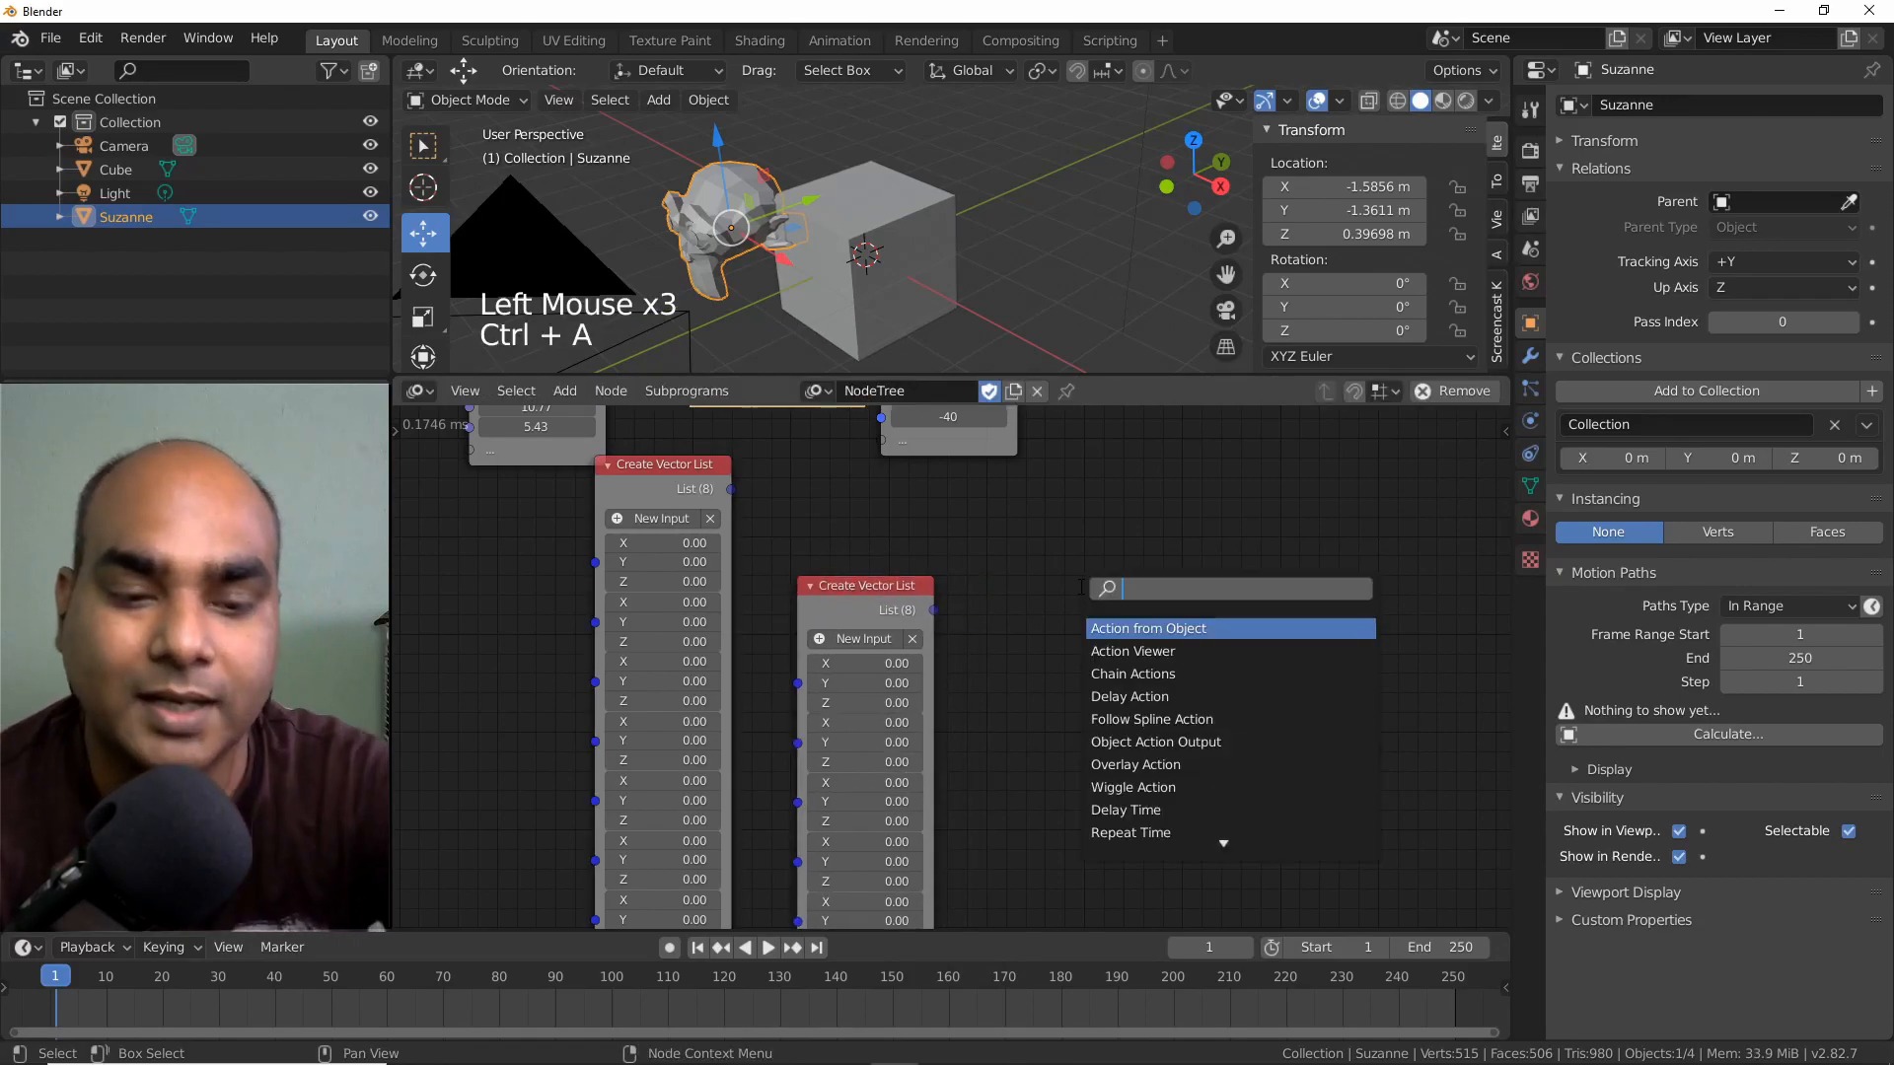
pyautogui.write('c')
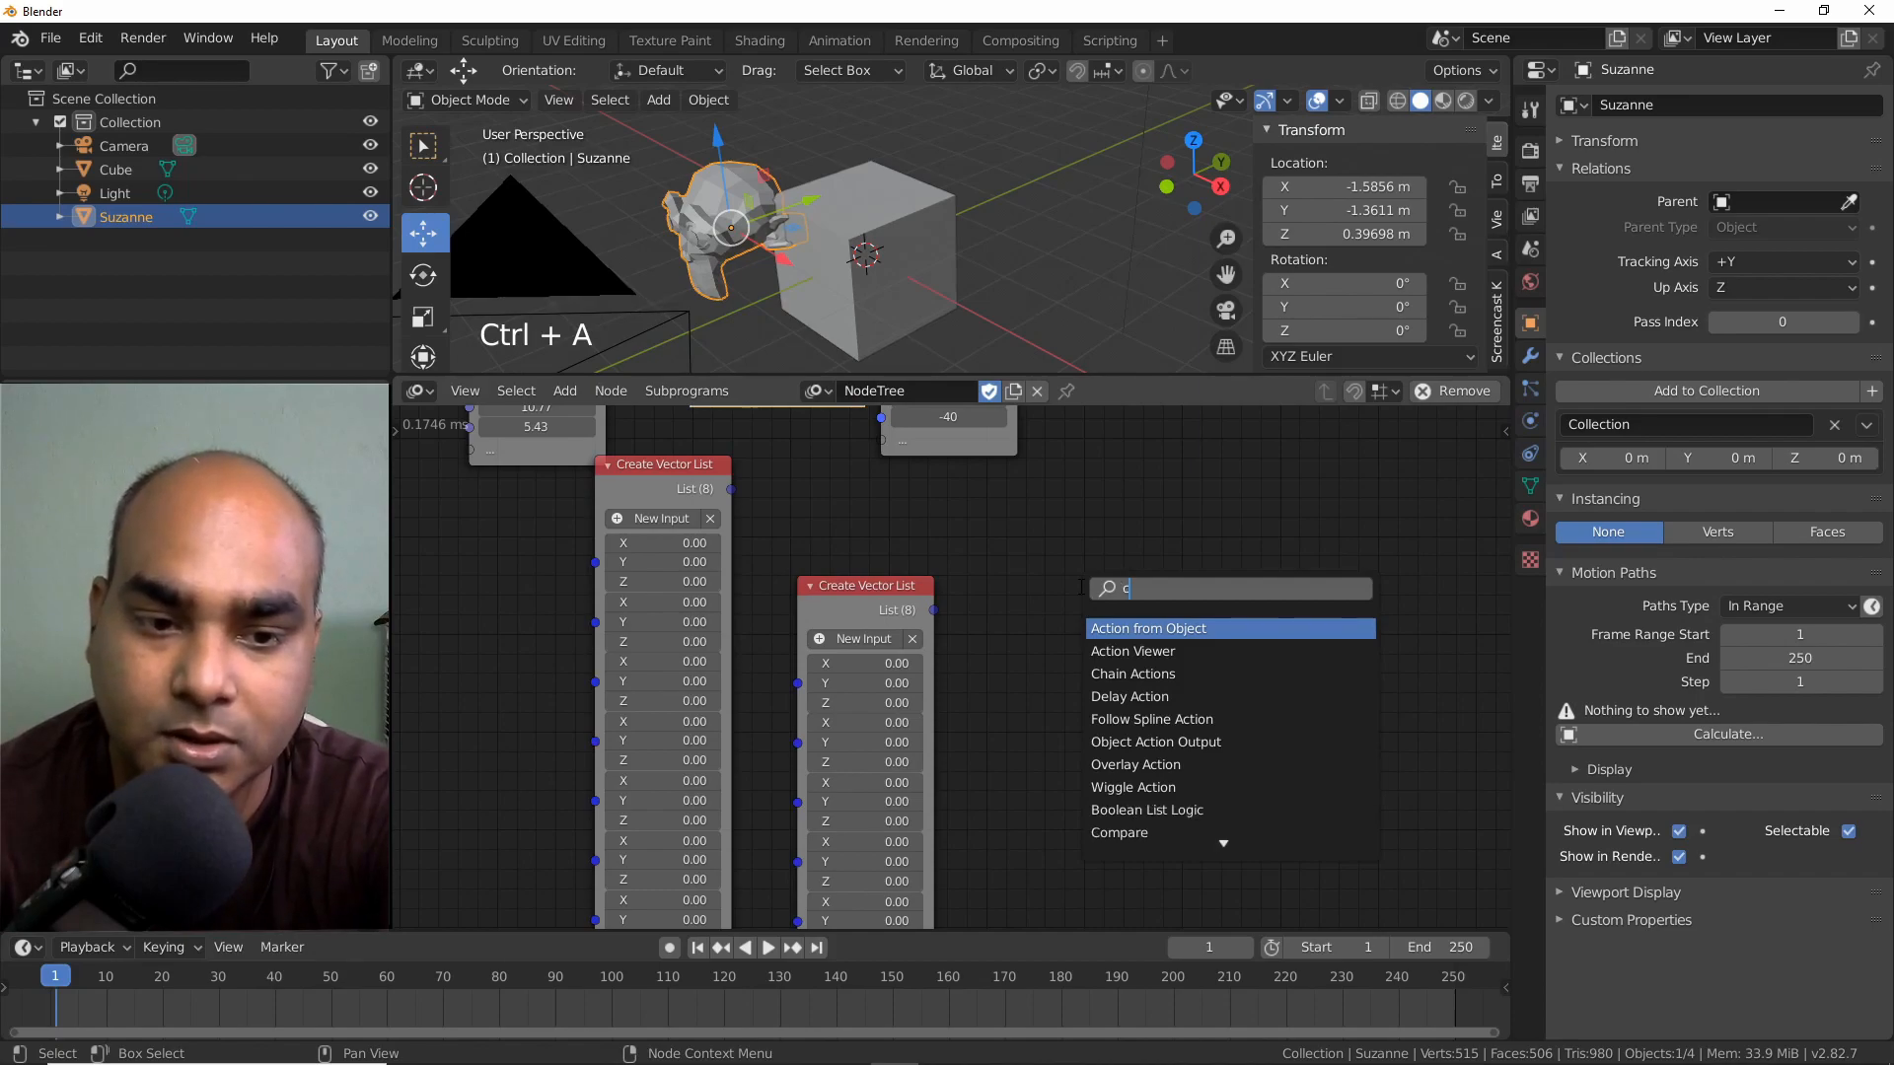
pyautogui.write('ombile')
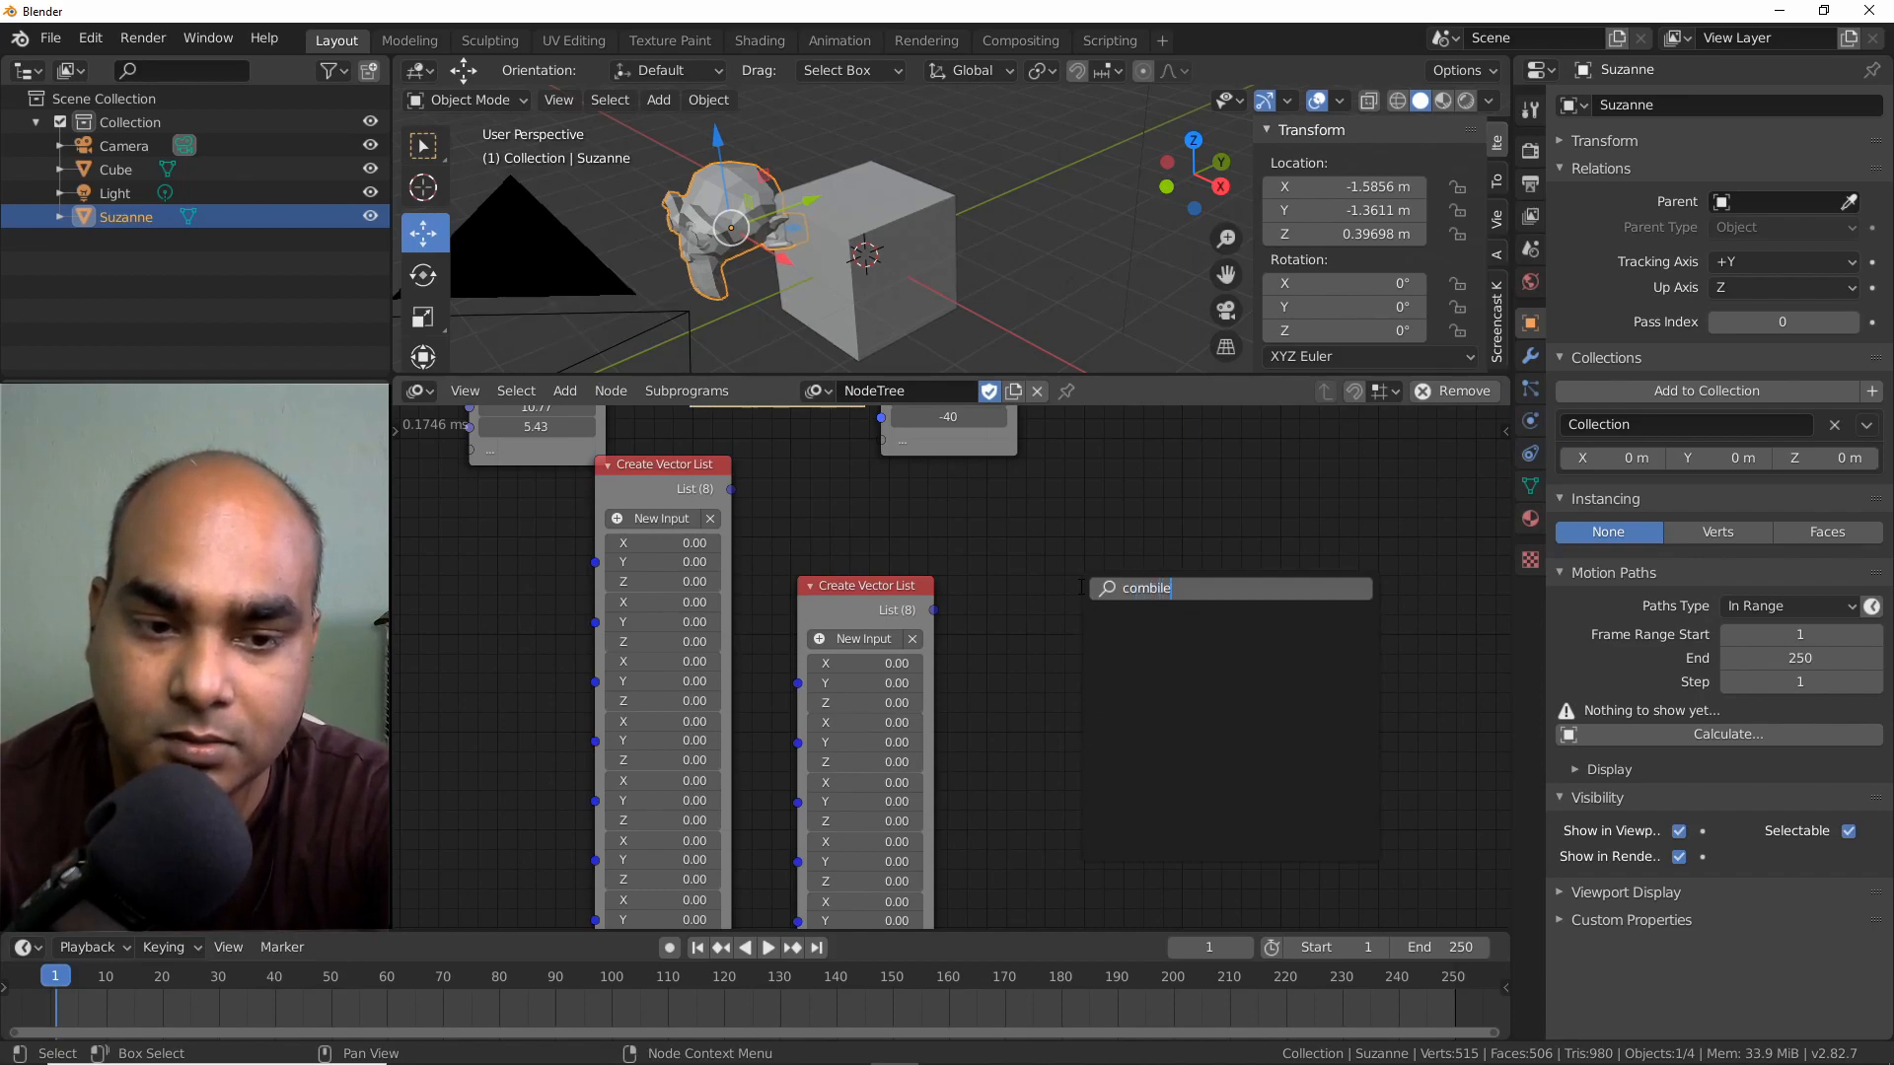
pyautogui.press('BackSpace')
pyautogui.press('BackSpace')
pyautogui.press('BackSpace')
pyautogui.write('ne ve')
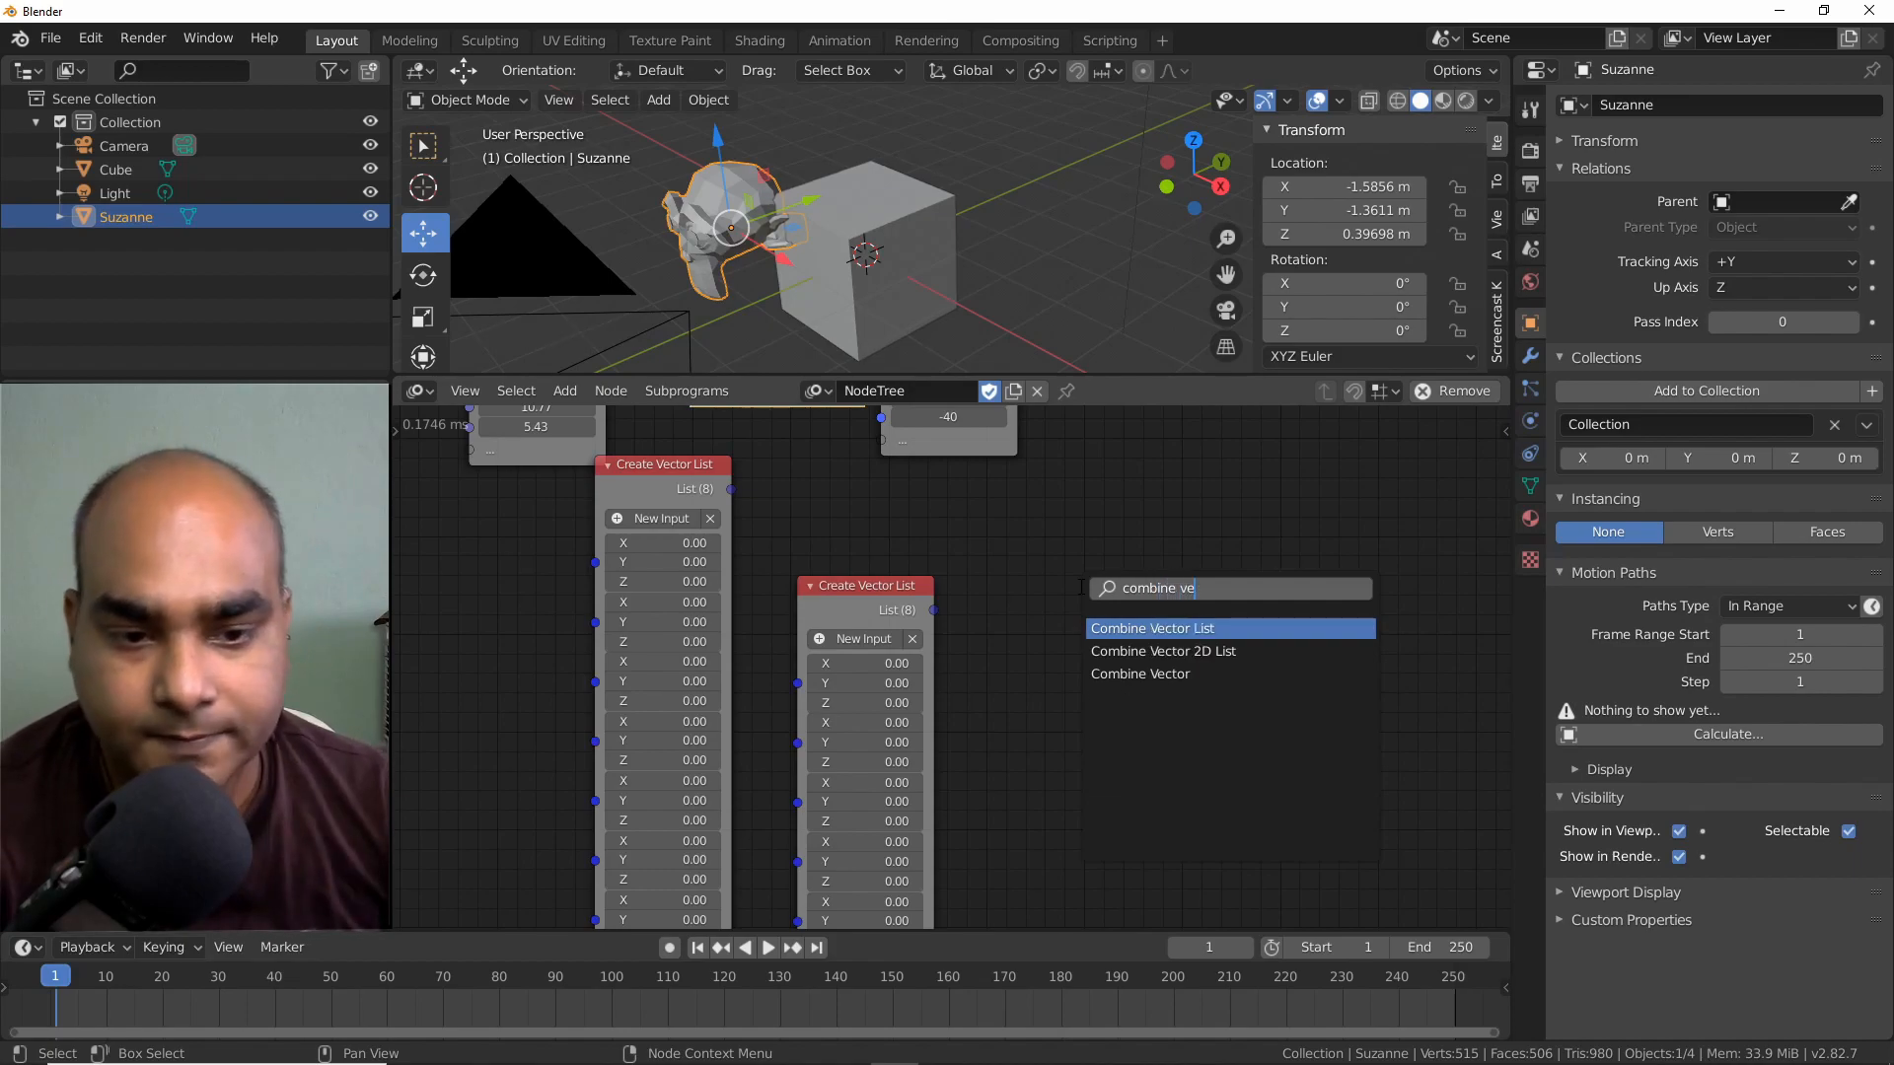
pyautogui.click(1152, 628)
pyautogui.click(1100, 616)
# Connect both Create Vector List outputs to Combine Vector List and attach a Viewer to the combined list.
pyautogui.moveTo(730, 490); pyautogui.dragTo(1091, 604)
pyautogui.moveTo(934, 610); pyautogui.dragTo(1085, 621)
pyautogui.moveTo(1135, 533); pyautogui.dragTo(1089, 507)
pyautogui.press('w')
pyautogui.click(1223, 533)
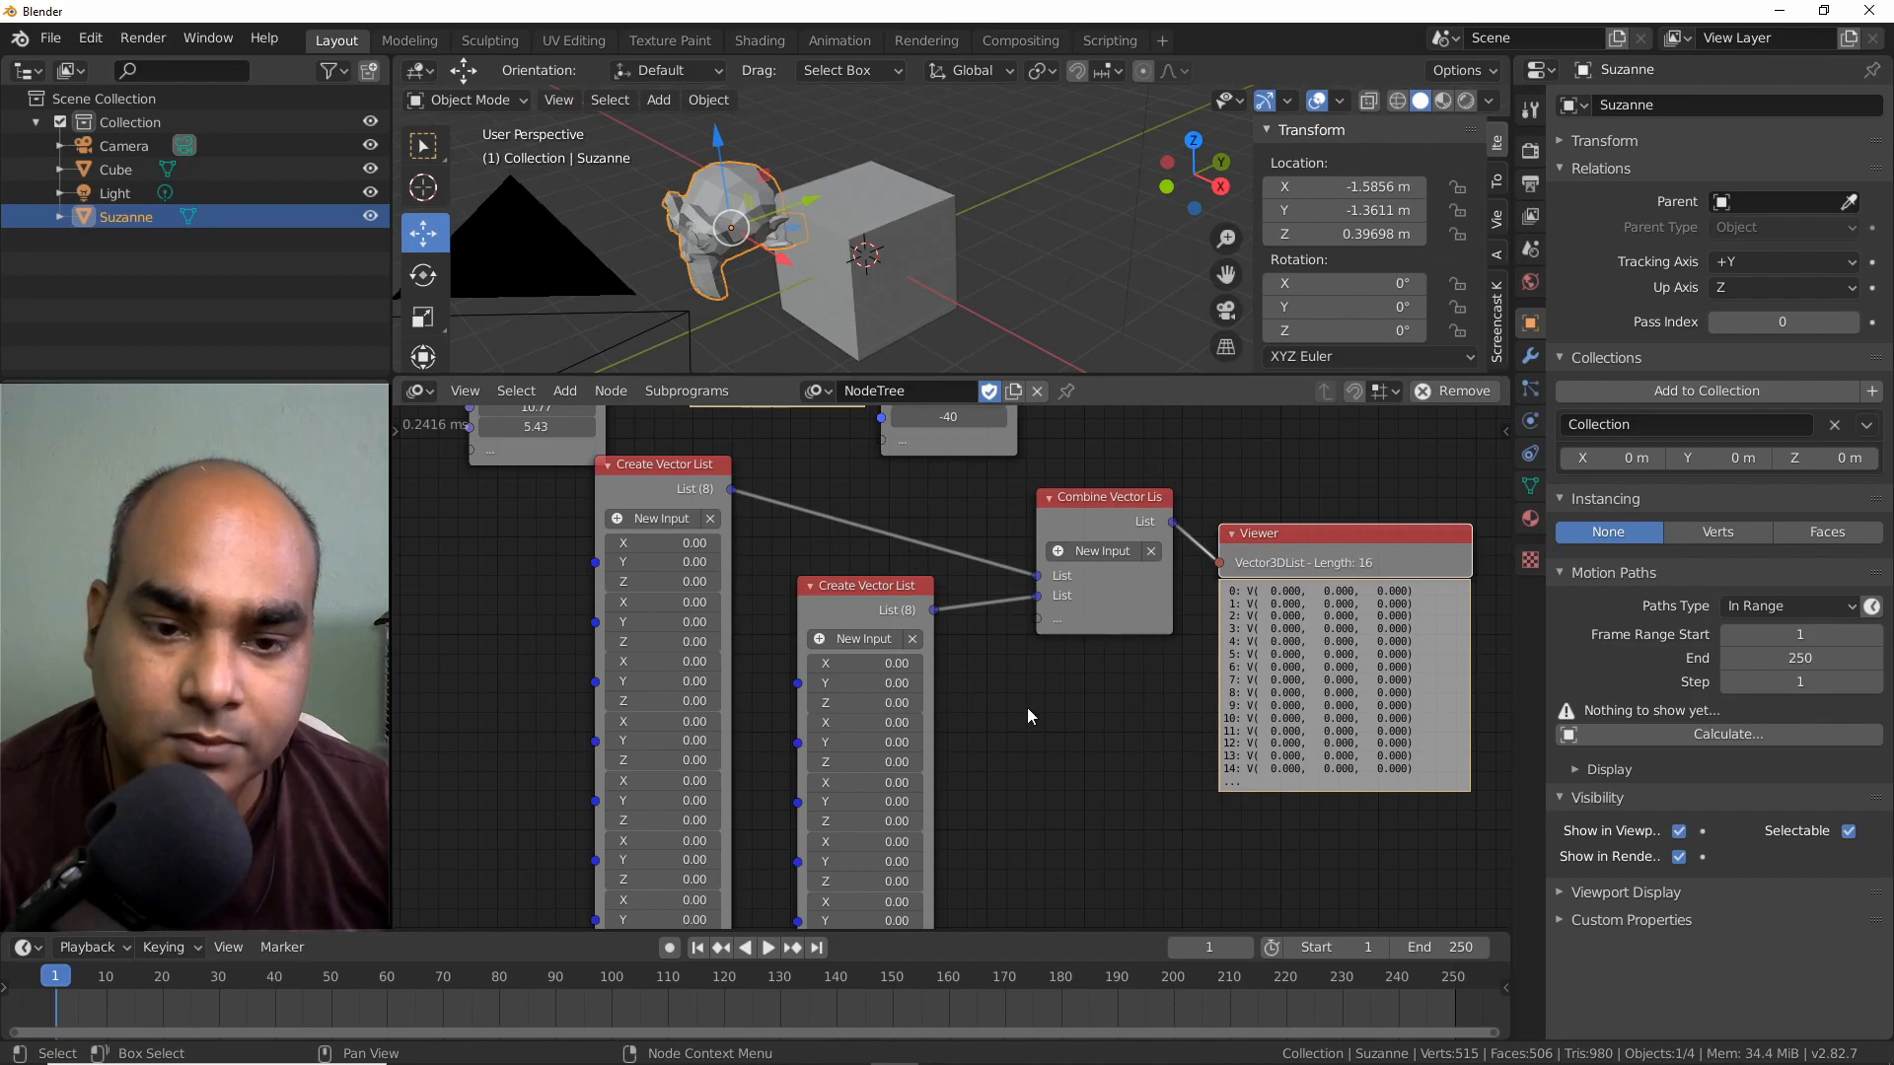
# Review the Compose Matrix network with its vector and Euler inputs and its Viewer.
pyautogui.scroll(-8, 1025, 706)
pyautogui.moveTo(1021, 681); pyautogui.dragTo(1079, 738, button='middle')
pyautogui.scroll(9, 1056, 730)
pyautogui.scroll(3, 1075, 733)
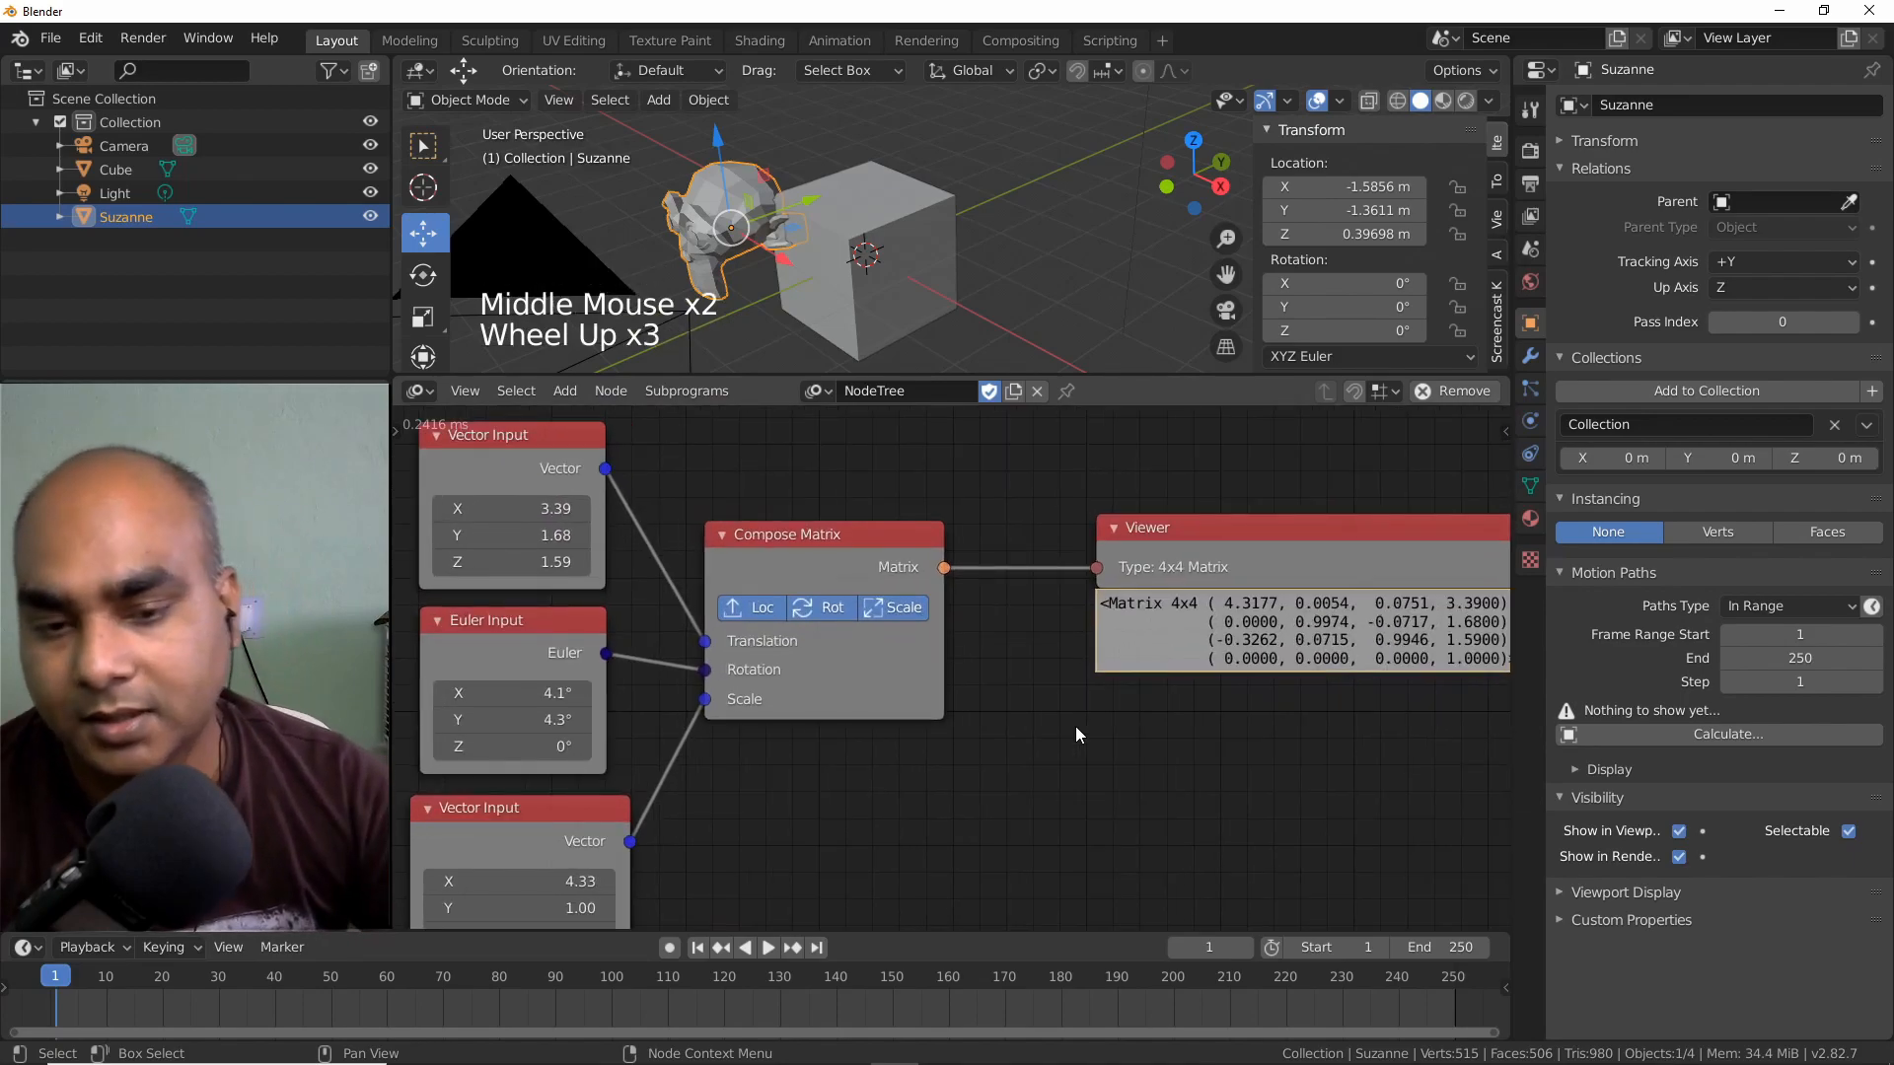
pyautogui.scroll(-4, 1075, 734)
pyautogui.scroll(-1, 1067, 732)
pyautogui.moveTo(963, 737); pyautogui.dragTo(955, 708, button='middle')
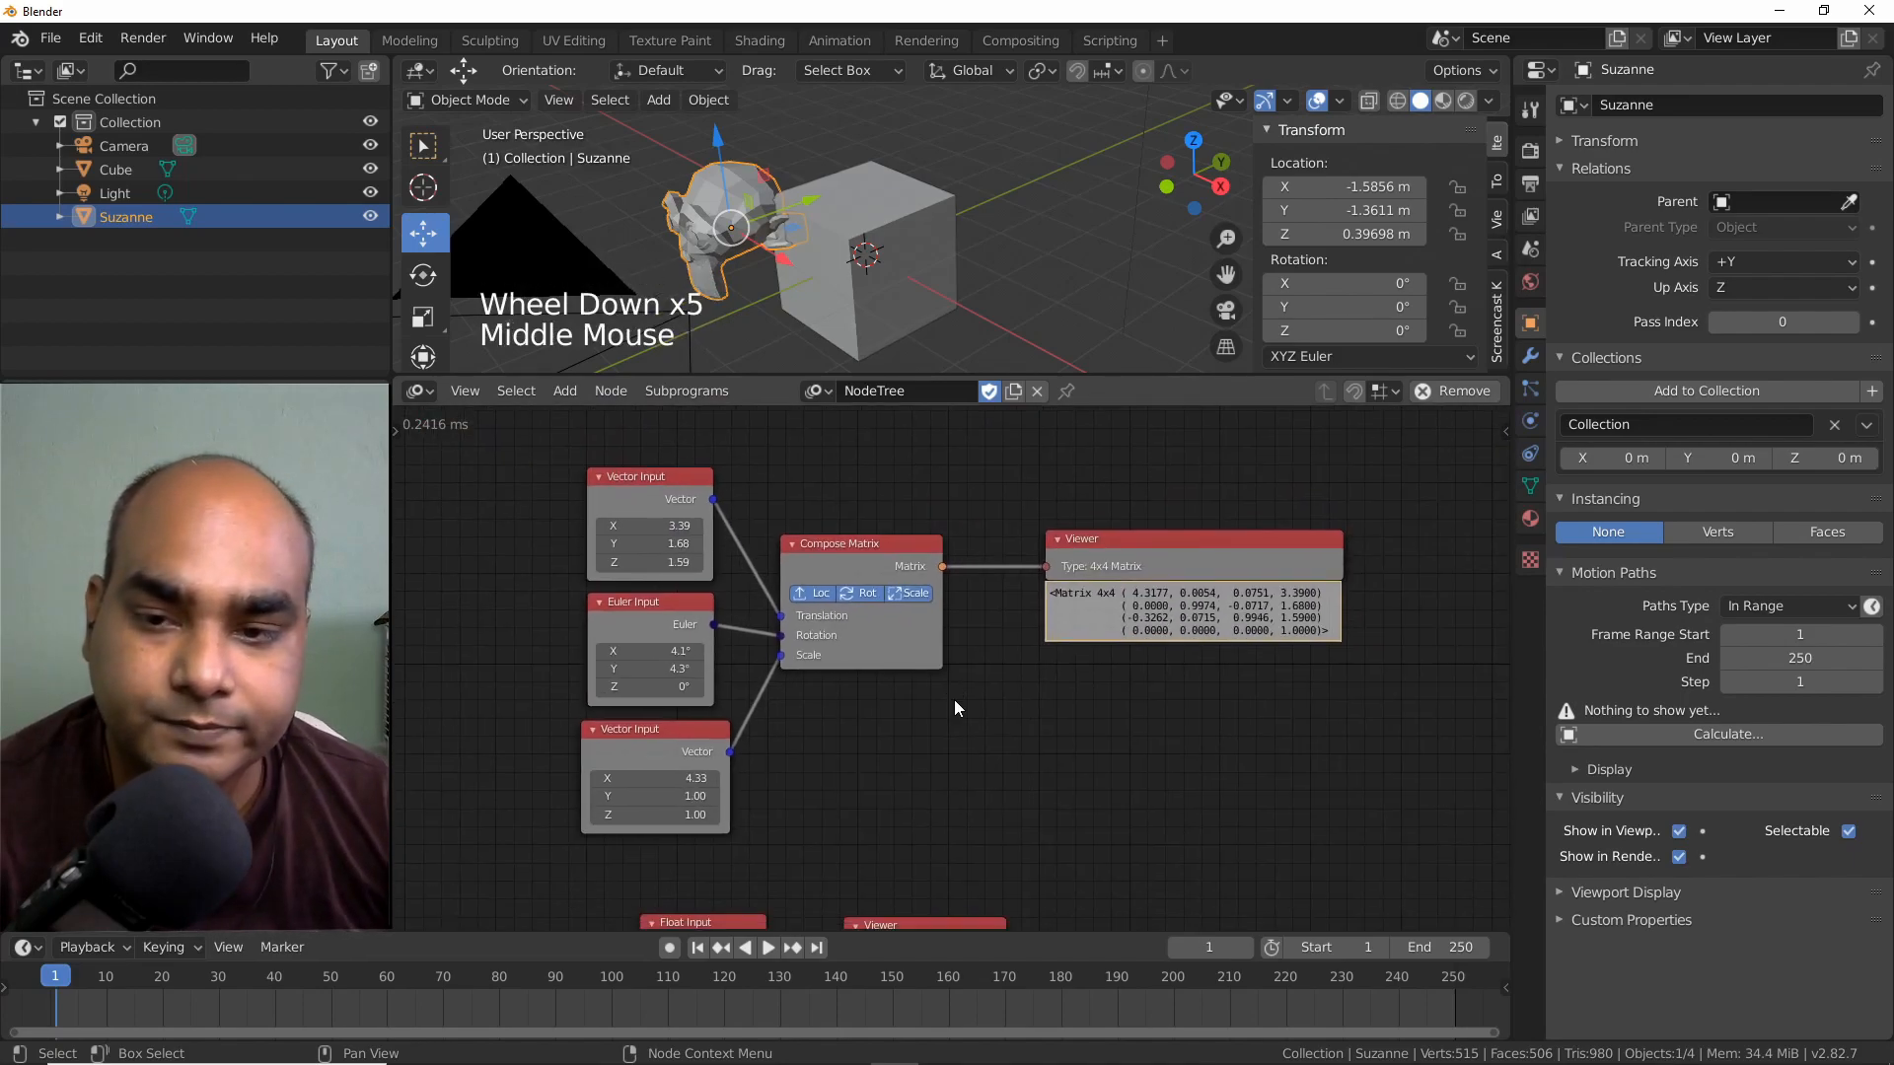